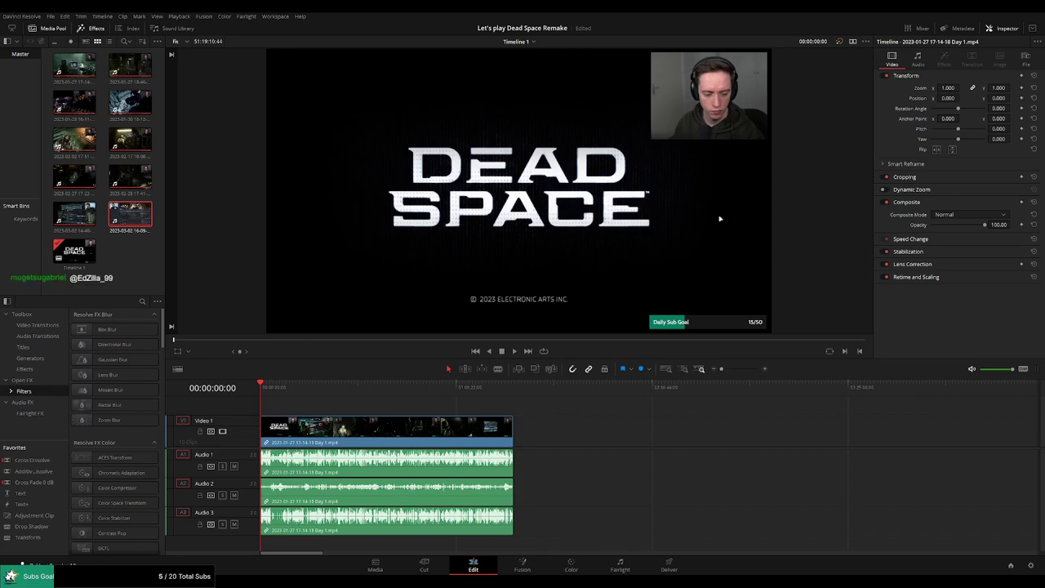
Zoom in, play the opening of the Day 1 recording, then return the playhead to the start.
{"action": "scroll", "coordinate": [294, 426], "scroll_direction": "up", "scroll_amount": 3}
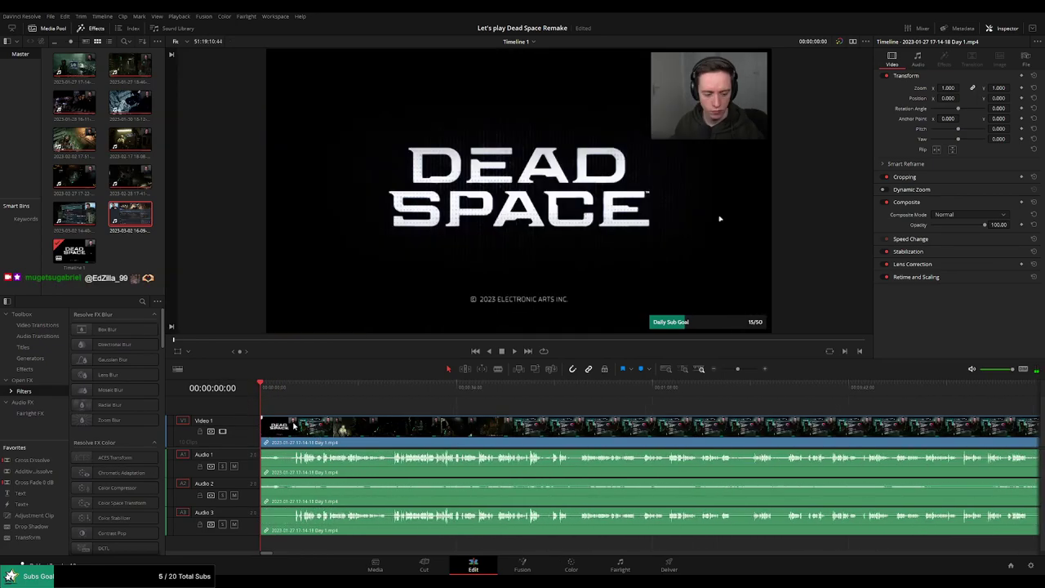
{"action": "key", "text": "space"}
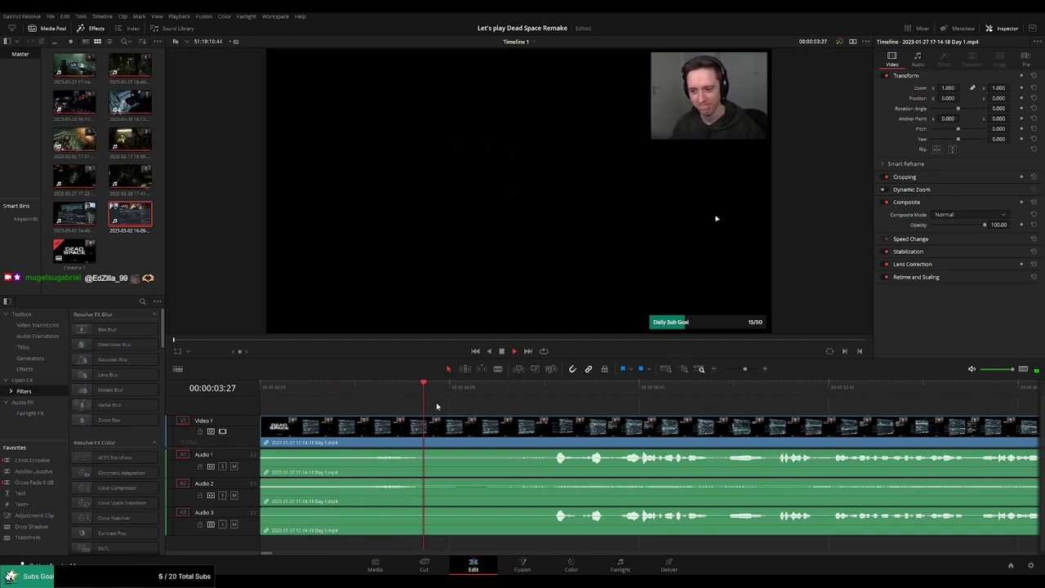
{"action": "left_click", "coordinate": [263, 407]}
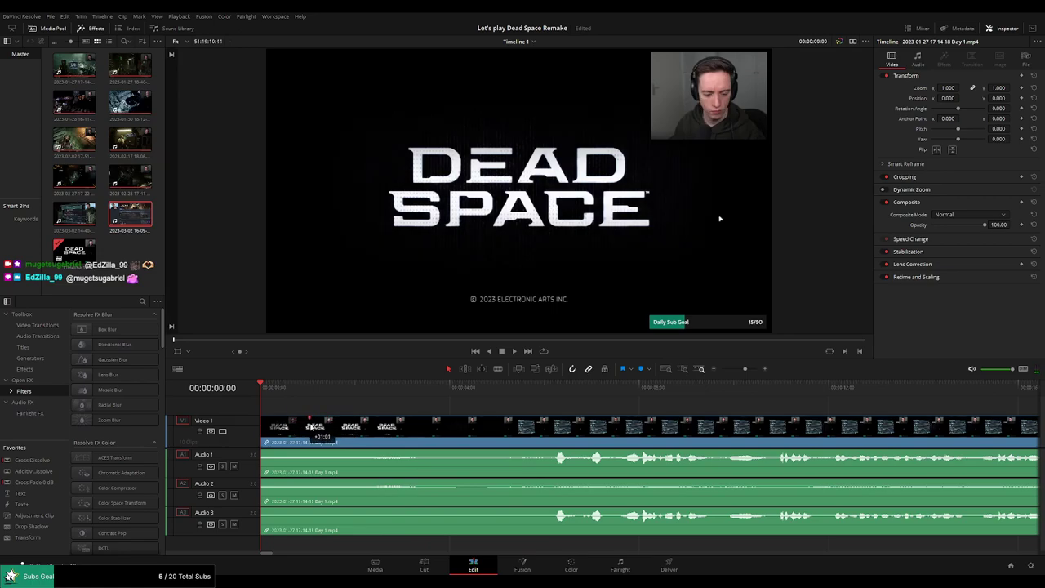
Add fade-ins at the start of the video and Audio 1, 2 and 3 clips, then preview.
{"action": "left_click_drag", "start_coordinate": [310, 426], "coordinate": [307, 422]}
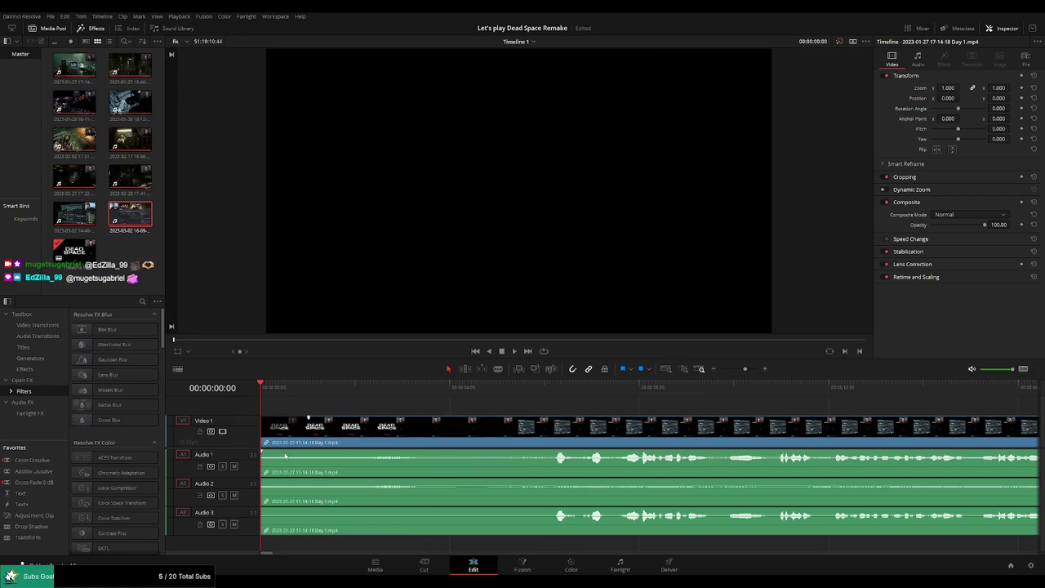
{"action": "left_click_drag", "start_coordinate": [261, 451], "coordinate": [313, 452]}
{"action": "left_click_drag", "start_coordinate": [263, 483], "coordinate": [303, 482]}
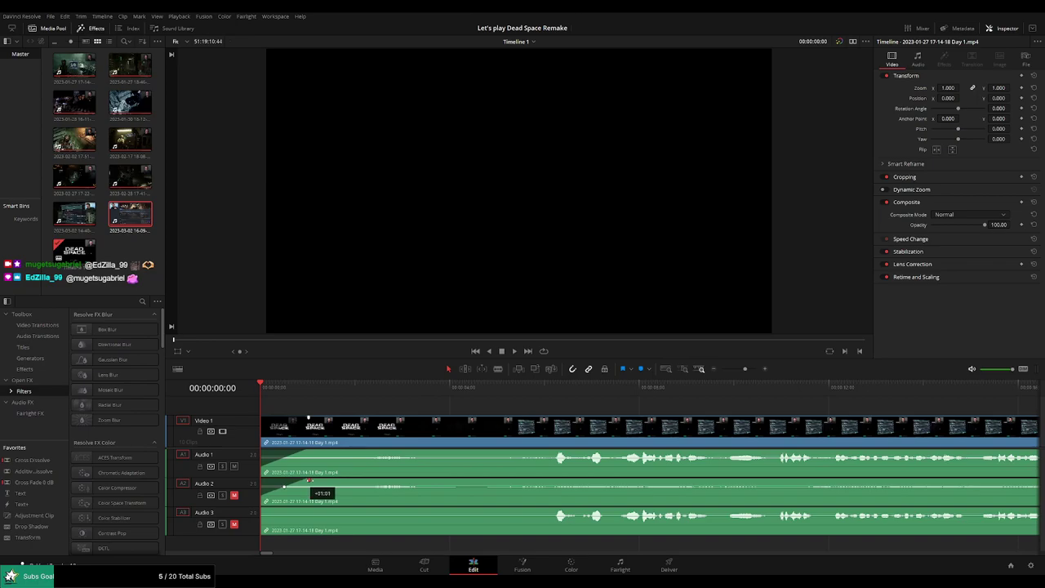
{"action": "left_click_drag", "start_coordinate": [261, 511], "coordinate": [299, 510]}
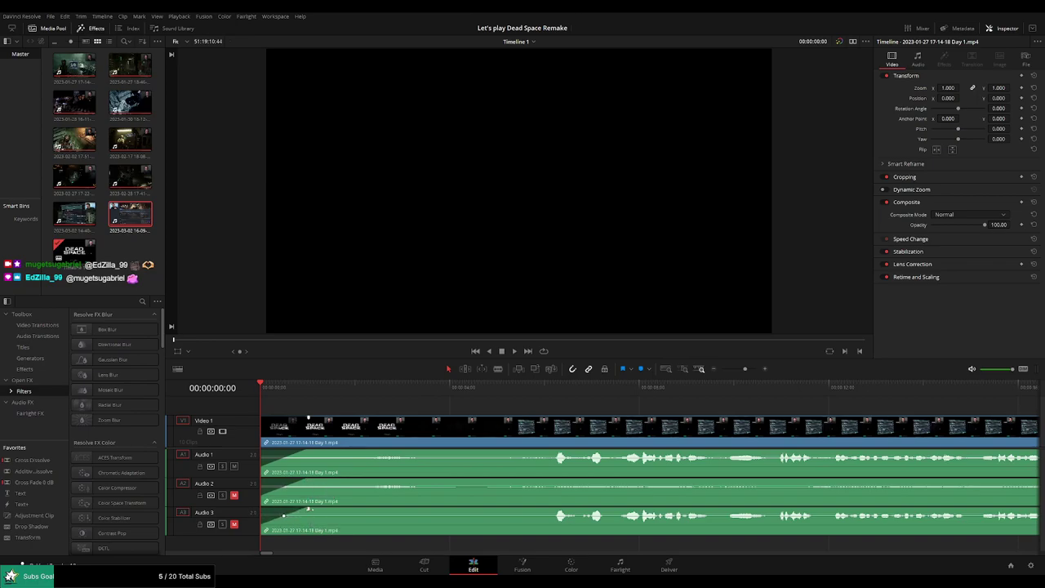
{"action": "key", "text": "space"}
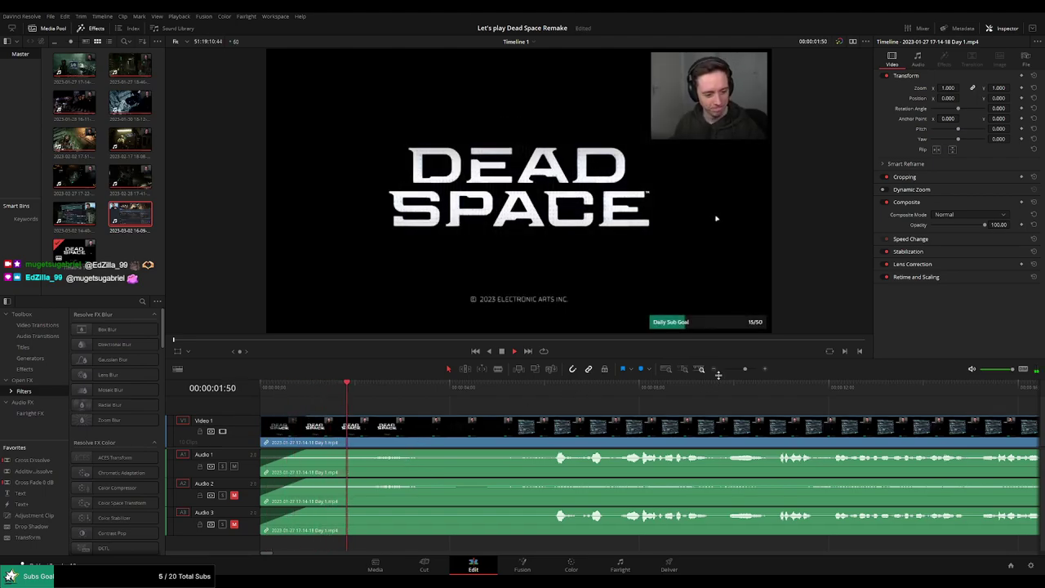
Skim the early Day 1 footage, fast-forwarding from around 03:41.
{"action": "left_click", "coordinate": [721, 369]}
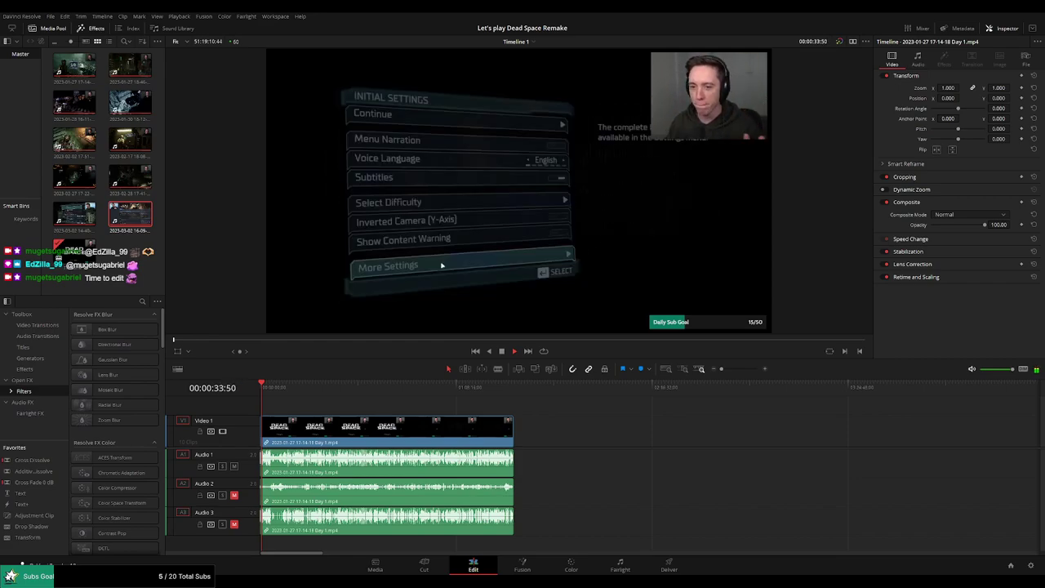
{"action": "scroll", "coordinate": [459, 434], "scroll_direction": "up", "scroll_amount": 3}
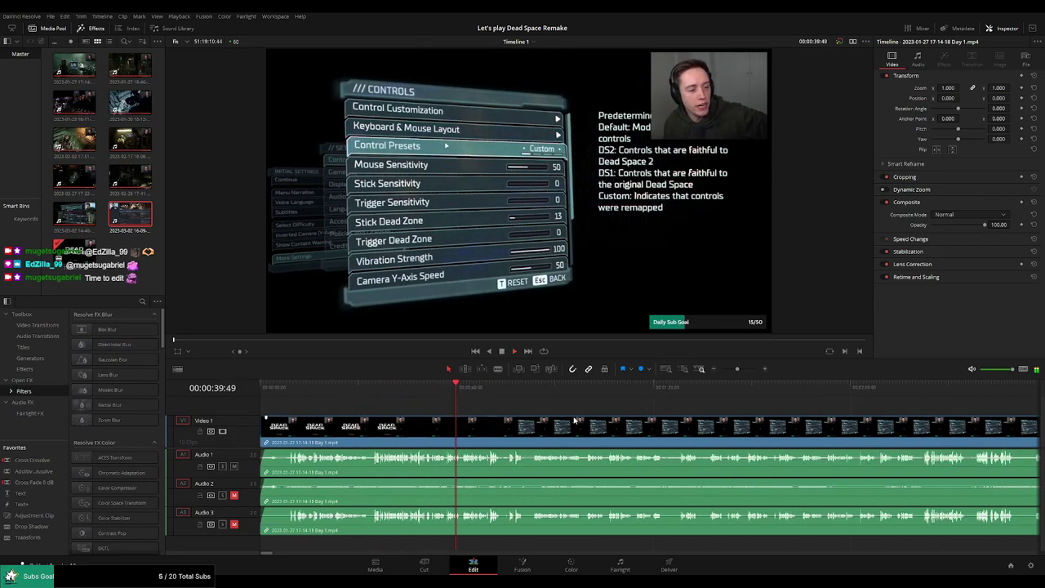
{"action": "scroll", "coordinate": [575, 419], "scroll_direction": "down", "scroll_amount": 3}
{"action": "left_click", "coordinate": [475, 388]}
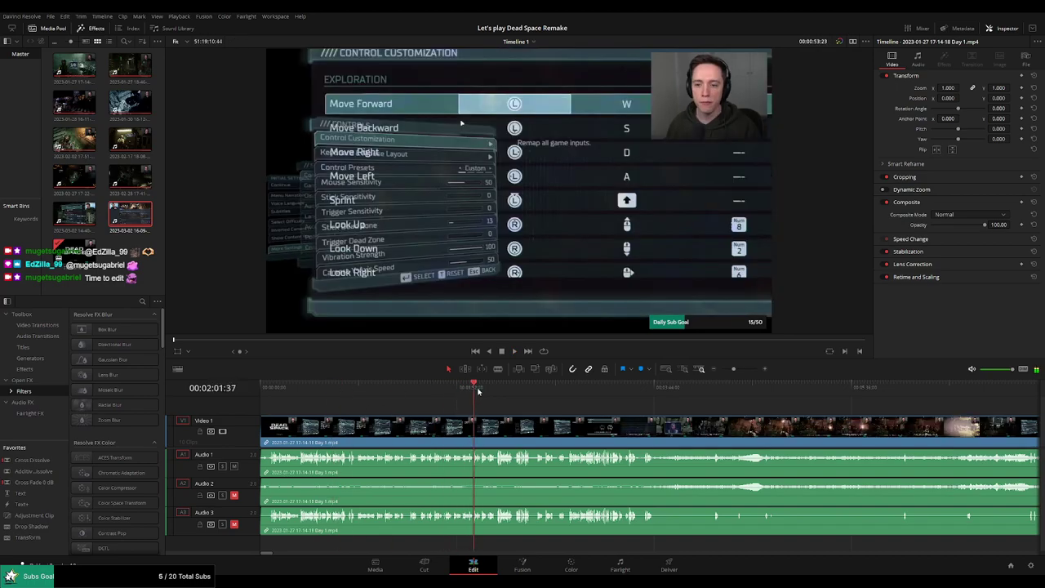
{"action": "left_click_drag", "start_coordinate": [478, 391], "coordinate": [645, 389]}
{"action": "key", "text": "space"}
{"action": "scroll", "coordinate": [419, 406], "scroll_direction": "right", "scroll_amount": 3}
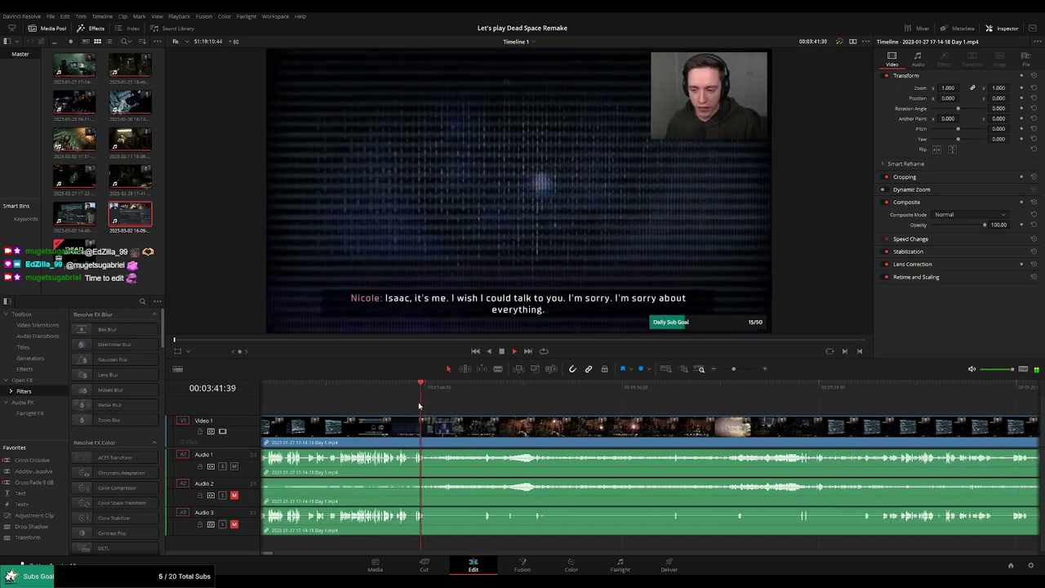
{"action": "key", "text": "l"}
{"action": "key", "text": "l"}
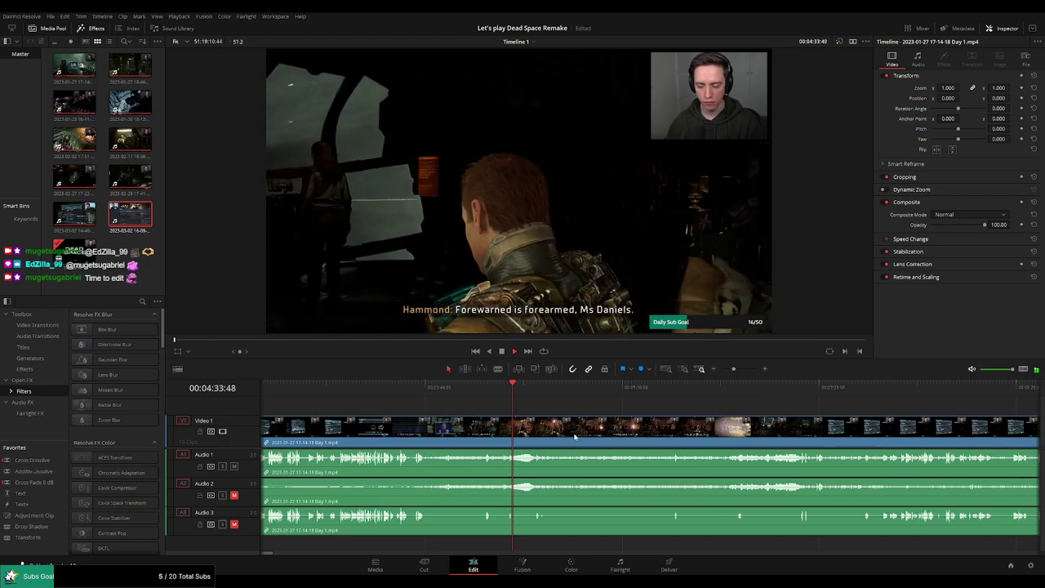
{"action": "scroll", "coordinate": [374, 390], "scroll_direction": "down", "scroll_amount": 3}
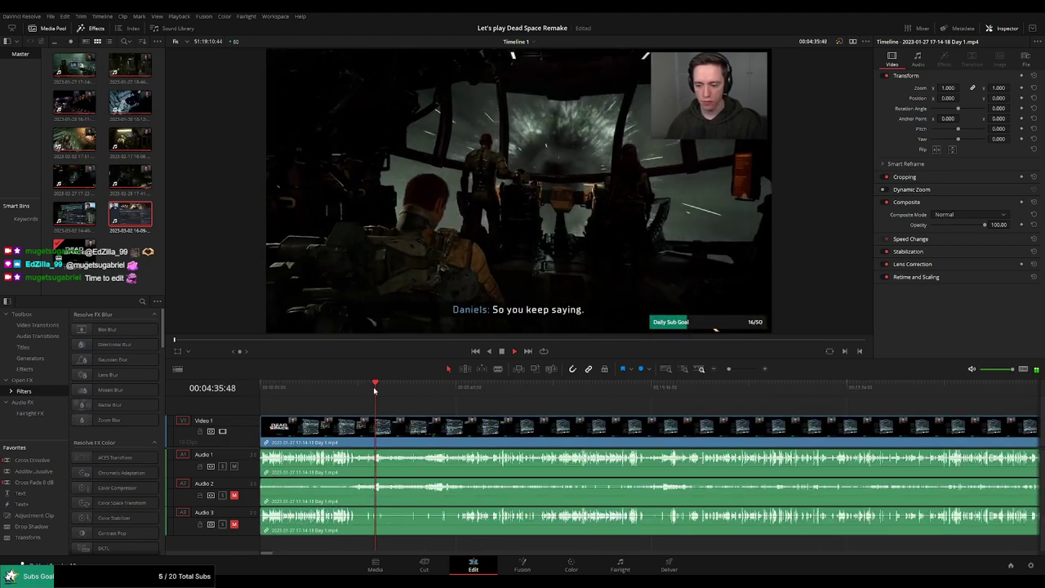
Scrub past the crew member and dark corridor scenes to the tramway scene near 51:53.
{"action": "mouse_move", "coordinate": [375, 390]}
{"action": "left_mouse_down"}
{"action": "mouse_move", "coordinate": [697, 404]}
{"action": "mouse_move", "coordinate": [448, 397]}
{"action": "mouse_move", "coordinate": [487, 397]}
{"action": "left_mouse_up"}
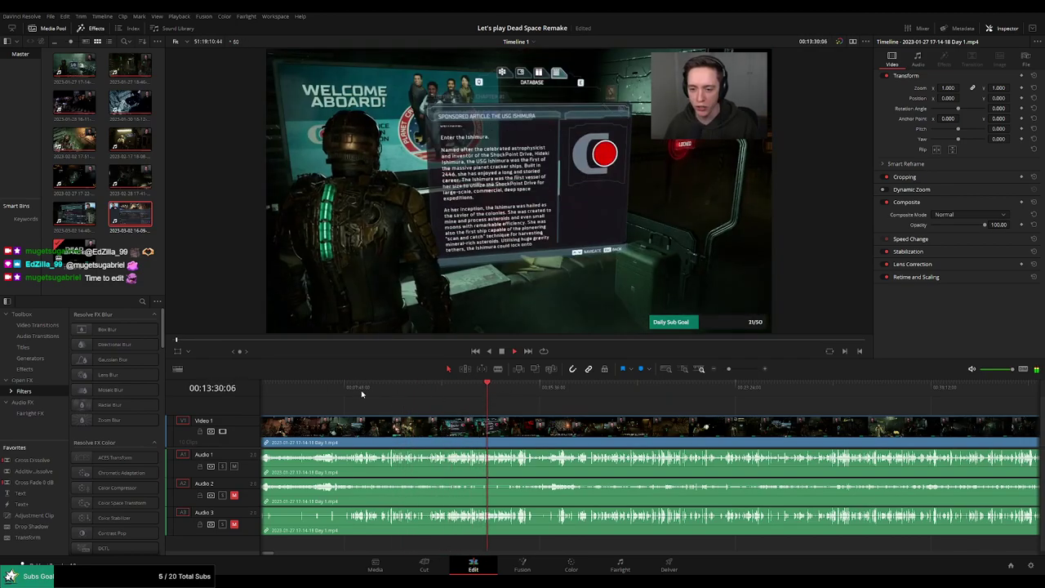
{"action": "left_click_drag", "start_coordinate": [362, 394], "coordinate": [580, 393]}
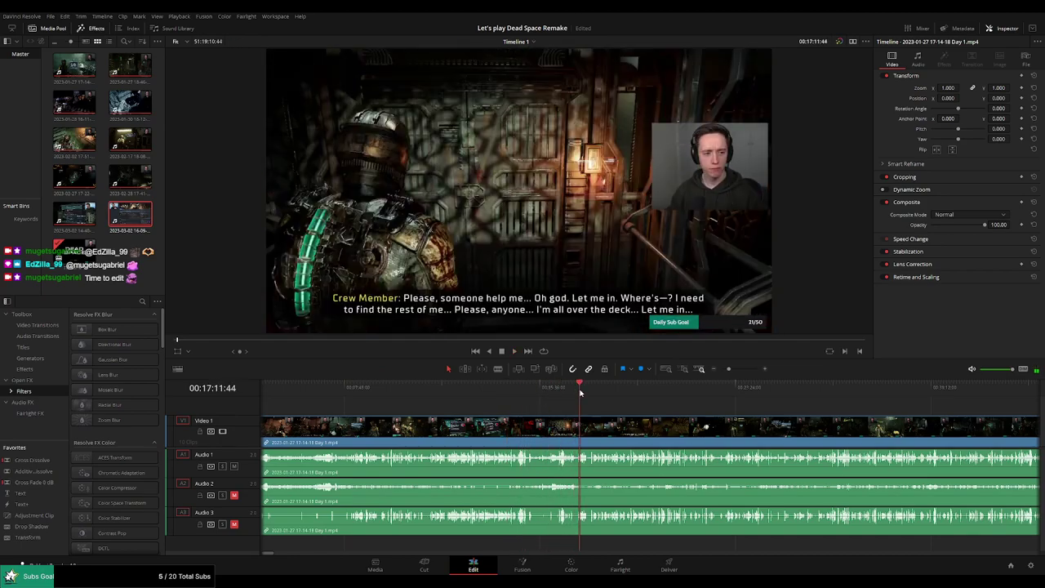
{"action": "key", "text": "space"}
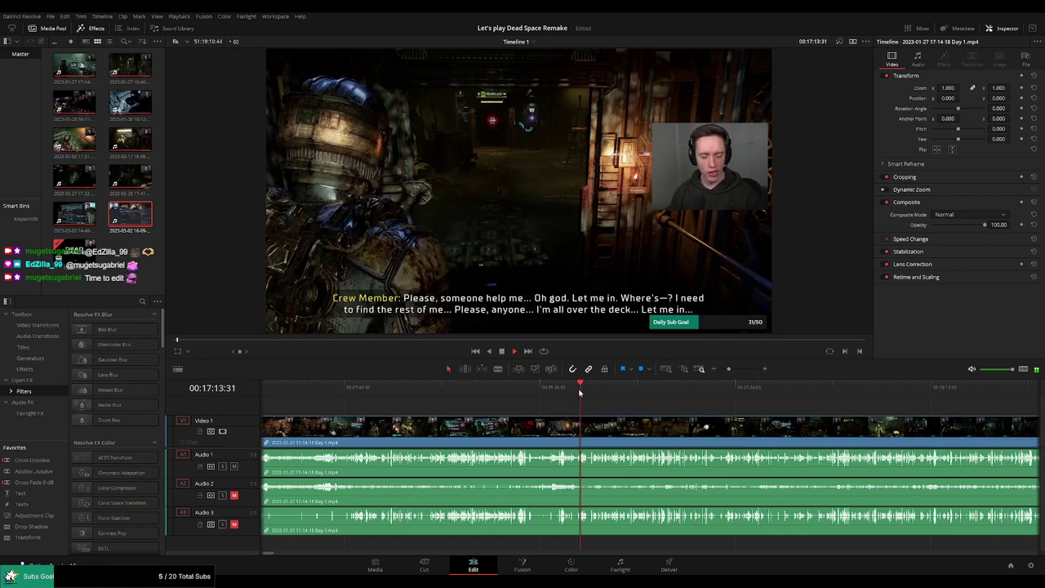
{"action": "left_click_drag", "start_coordinate": [579, 392], "coordinate": [571, 391]}
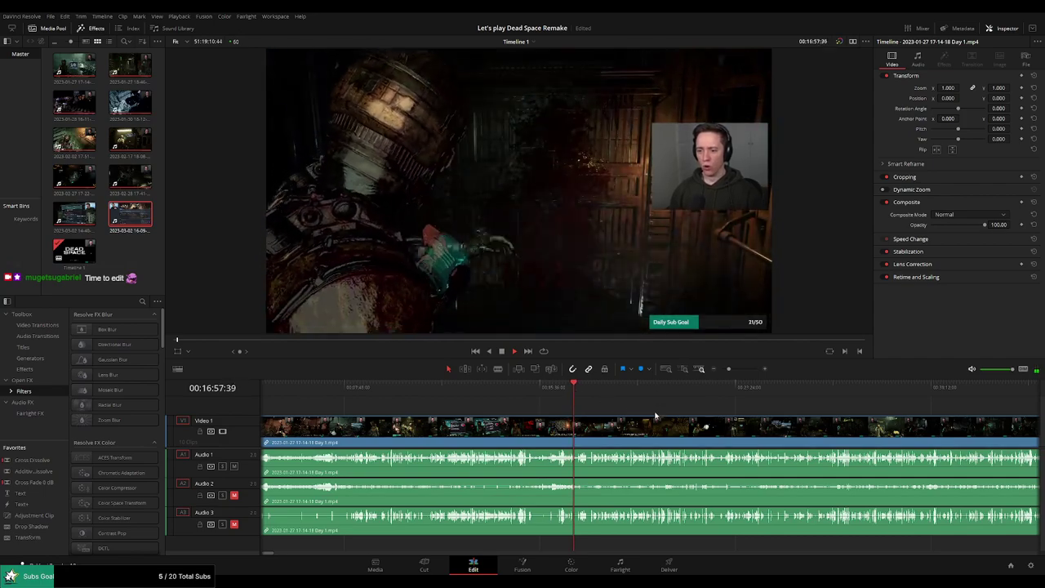
{"action": "left_click_drag", "start_coordinate": [729, 369], "coordinate": [722, 368]}
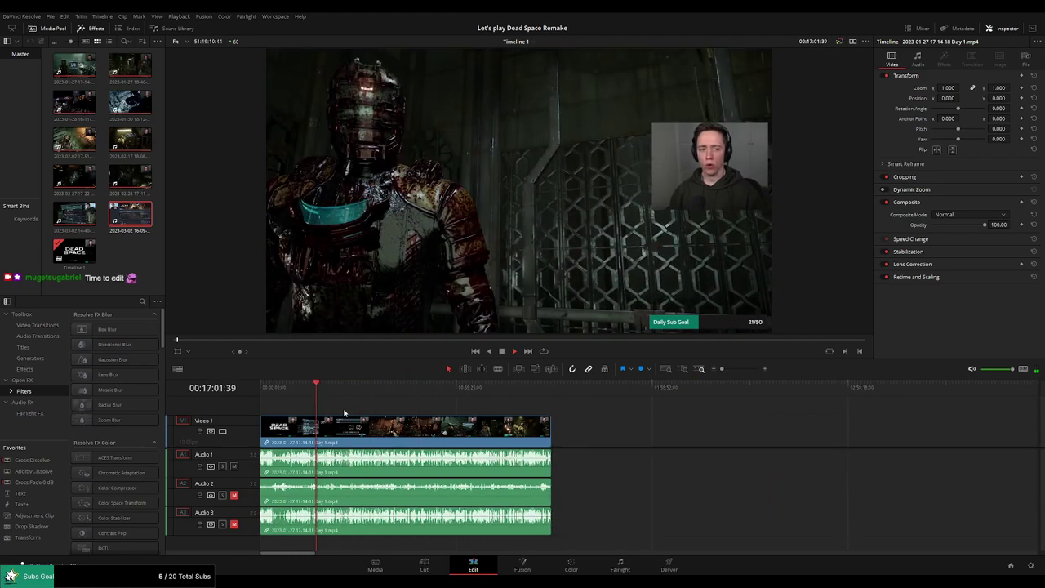
{"action": "left_click_drag", "start_coordinate": [262, 387], "coordinate": [432, 398]}
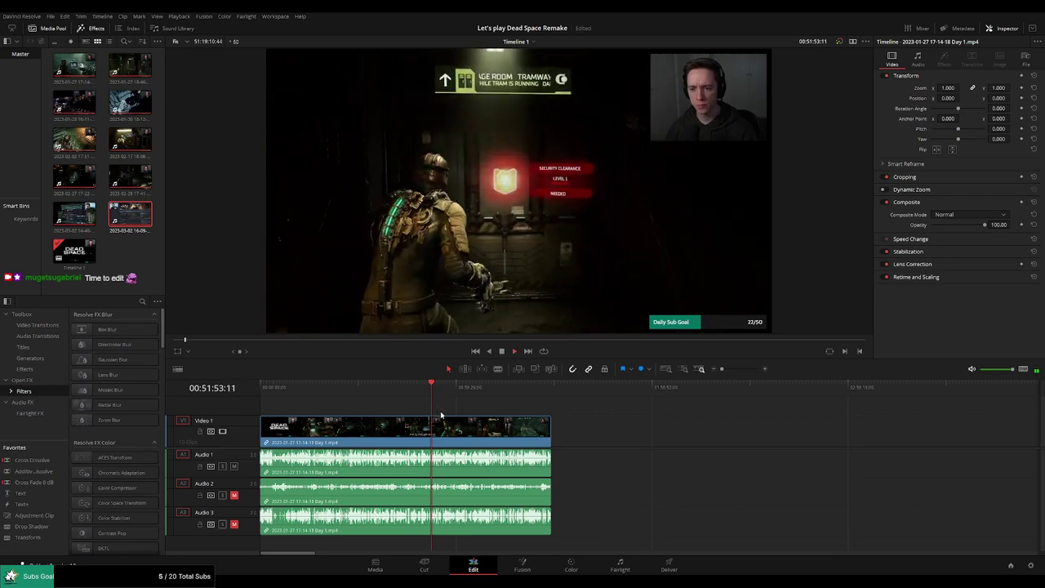
Scrub from the security door scene toward the Stasis poster around 52:14.
{"action": "scroll", "coordinate": [653, 400], "scroll_direction": "up", "scroll_amount": 5}
{"action": "scroll", "coordinate": [662, 415], "scroll_direction": "up", "scroll_amount": 2}
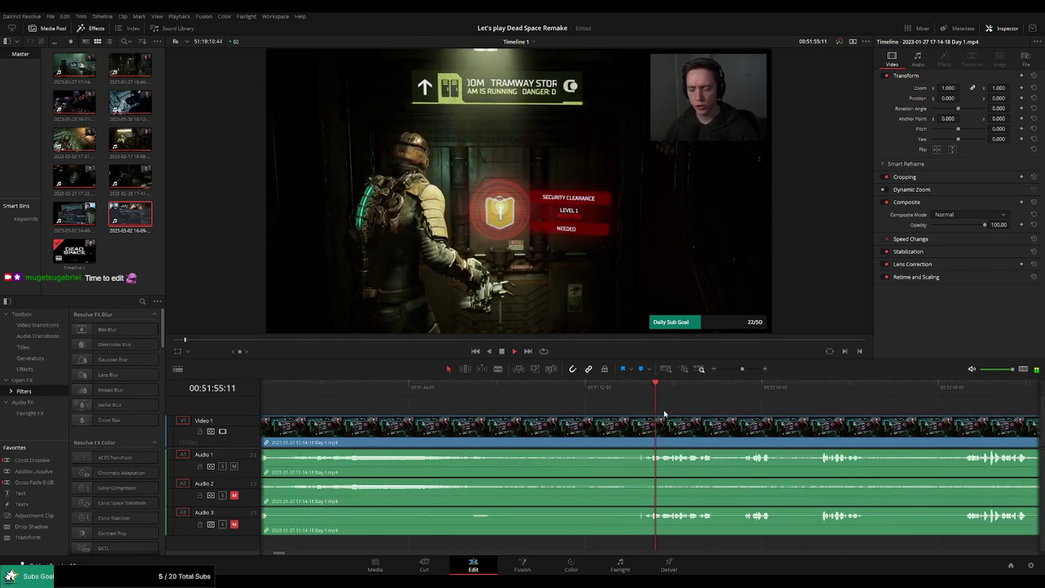
{"action": "left_click", "coordinate": [527, 385]}
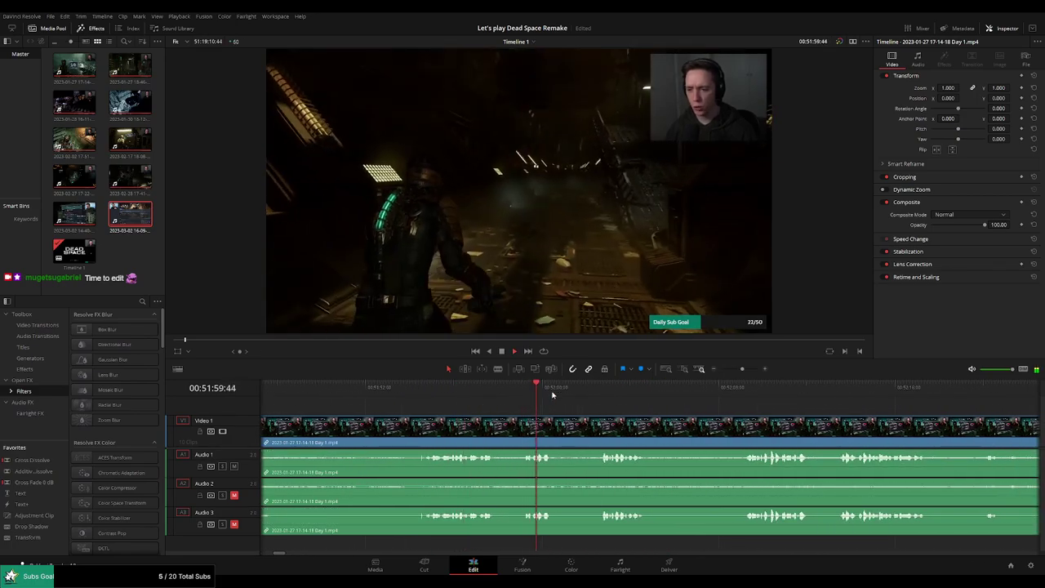
{"action": "left_click", "coordinate": [595, 388]}
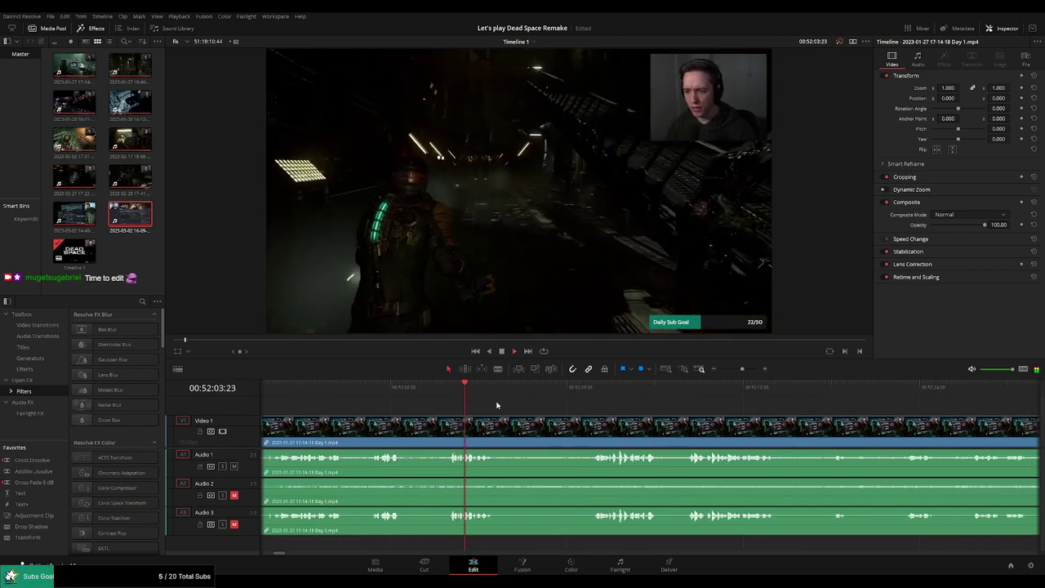
{"action": "left_click", "coordinate": [583, 395]}
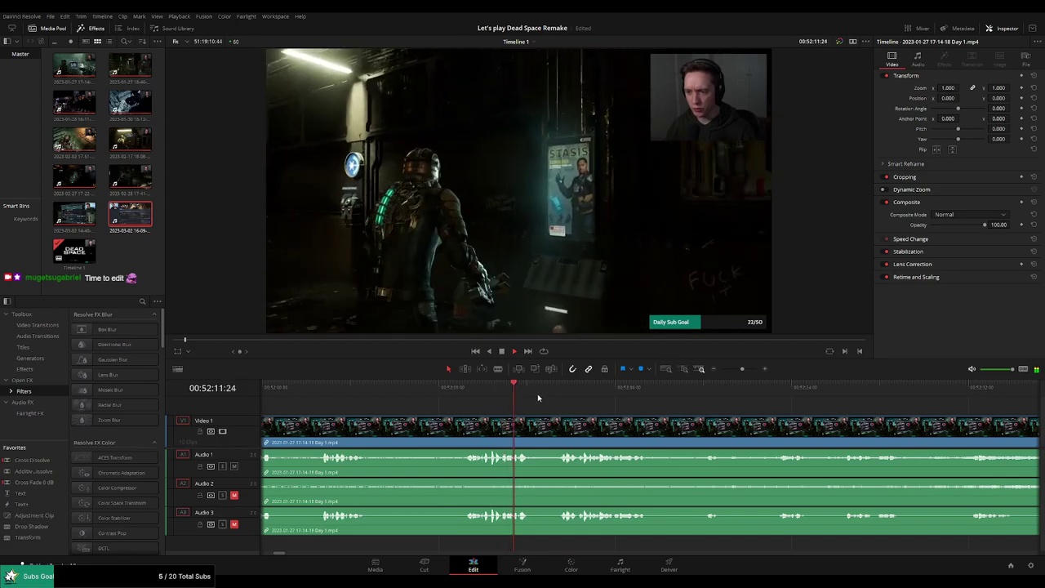
{"action": "left_click", "coordinate": [560, 390]}
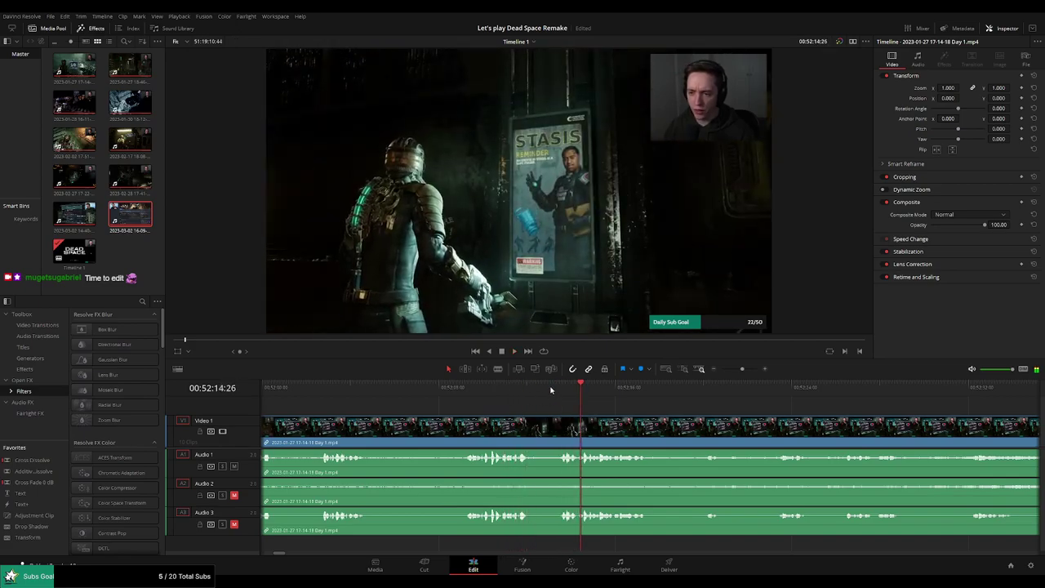
Place the playhead at 00:52:13:00 and split all tracks there.
{"action": "scroll", "coordinate": [560, 404], "scroll_direction": "up", "scroll_amount": 2}
{"action": "left_click", "coordinate": [713, 391]}
{"action": "left_click_drag", "start_coordinate": [713, 390], "coordinate": [645, 400]}
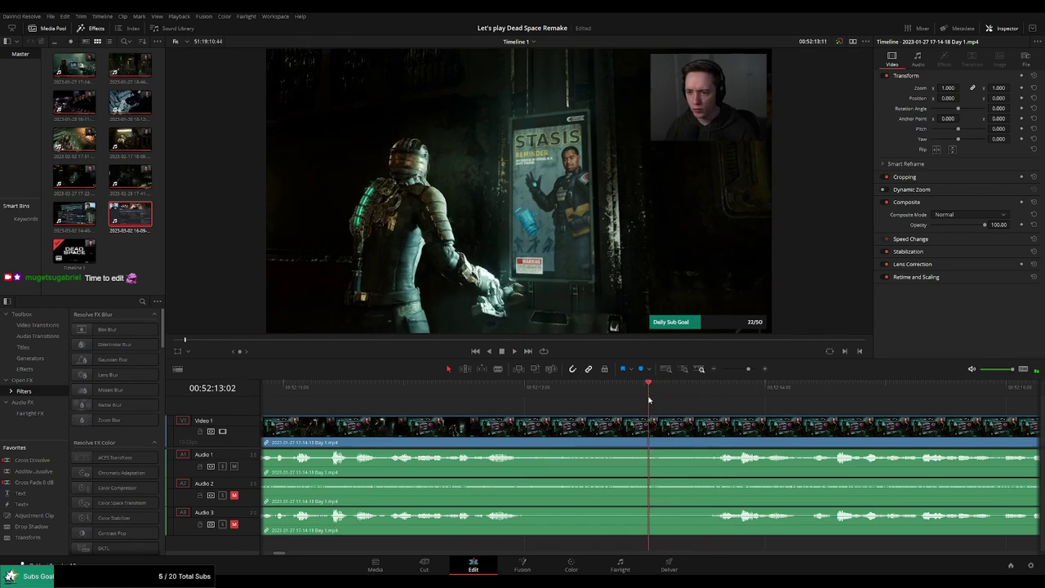
{"action": "key", "text": "ctrl+b"}
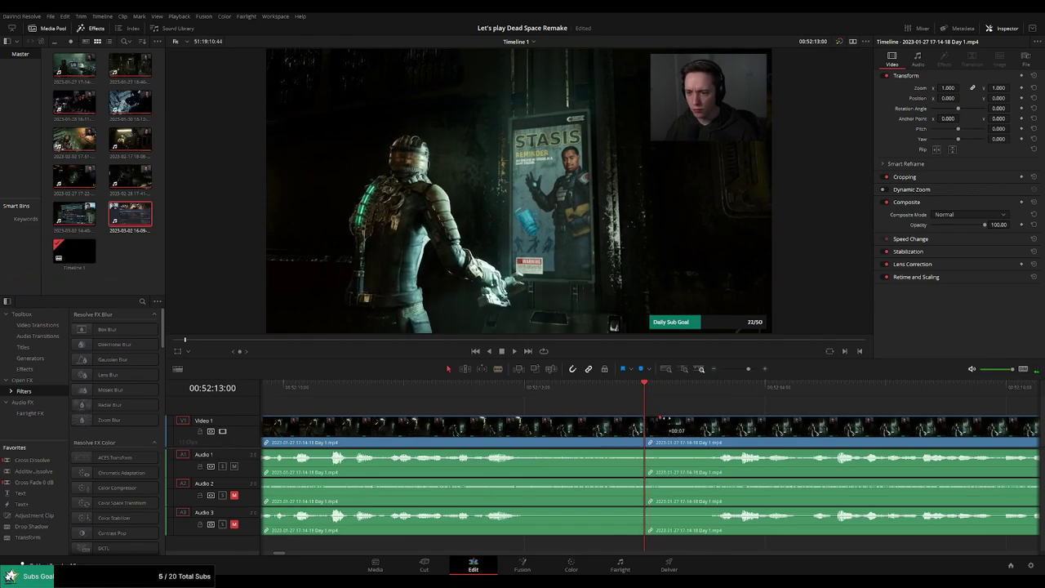
Fade the video and Audio 1, 2 and 3 clips out just before the 00:52:13:00 cut.
{"action": "mouse_move", "coordinate": [660, 417]}
{"action": "left_mouse_down"}
{"action": "mouse_move", "coordinate": [713, 418]}
{"action": "mouse_move", "coordinate": [632, 426]}
{"action": "mouse_move", "coordinate": [535, 418]}
{"action": "left_mouse_up"}
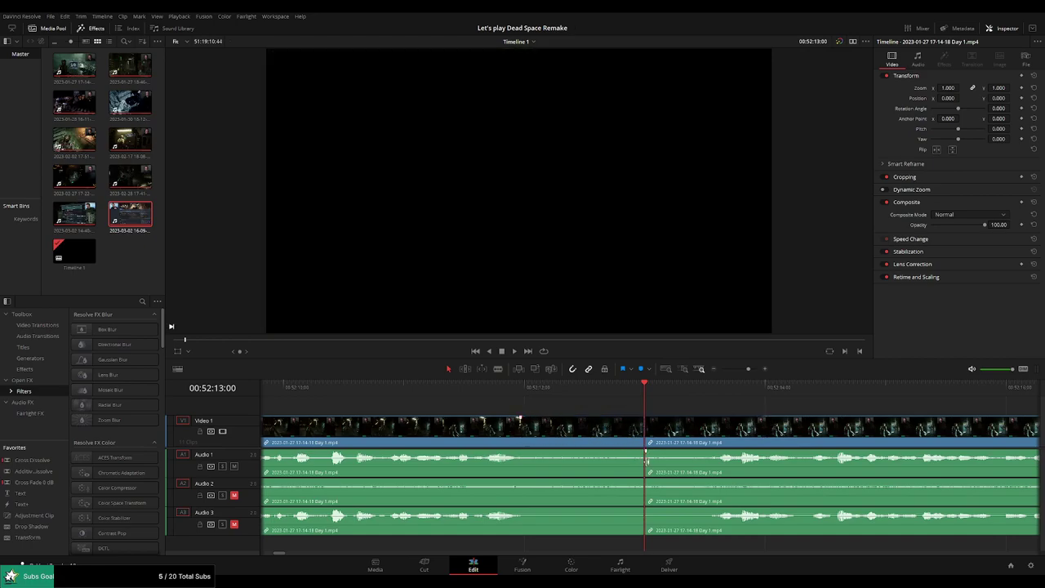
{"action": "left_click_drag", "start_coordinate": [642, 450], "coordinate": [519, 450]}
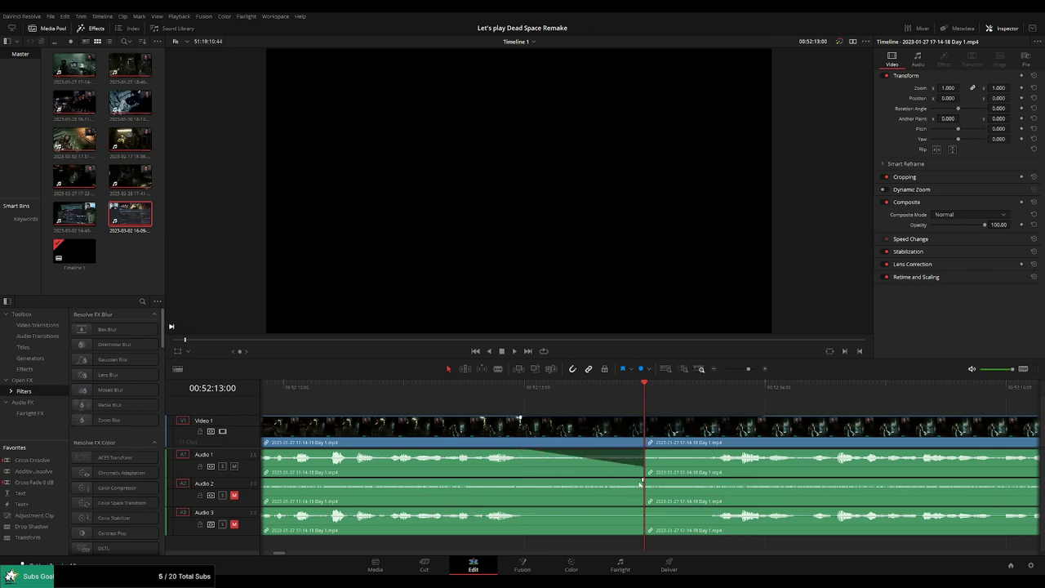
{"action": "left_click_drag", "start_coordinate": [641, 484], "coordinate": [522, 482]}
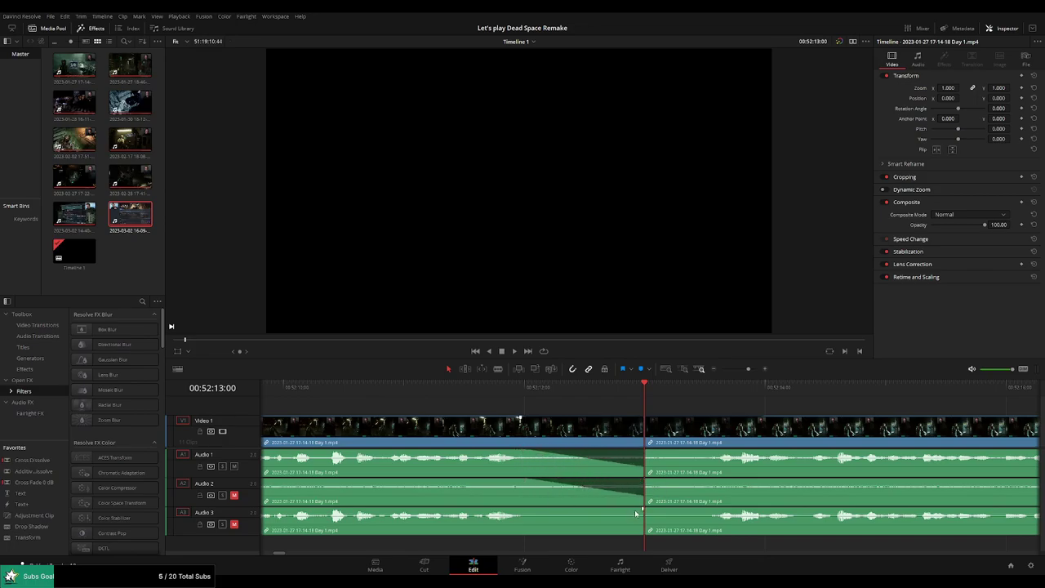
{"action": "left_click_drag", "start_coordinate": [643, 508], "coordinate": [527, 508]}
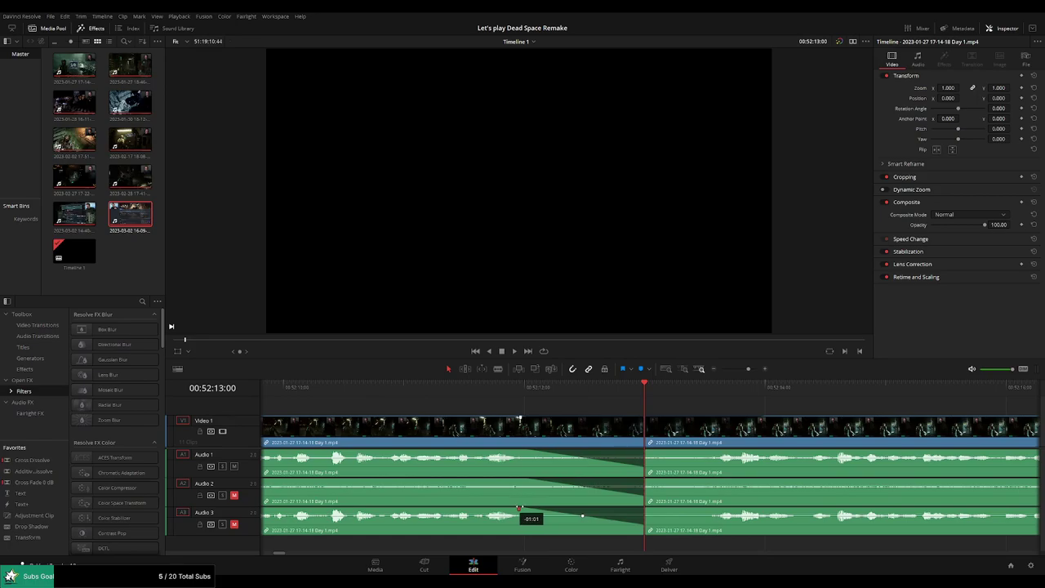
Fade Audio 1, 2 and 3 back in after the cut and replay across it.
{"action": "left_click_drag", "start_coordinate": [645, 450], "coordinate": [760, 450]}
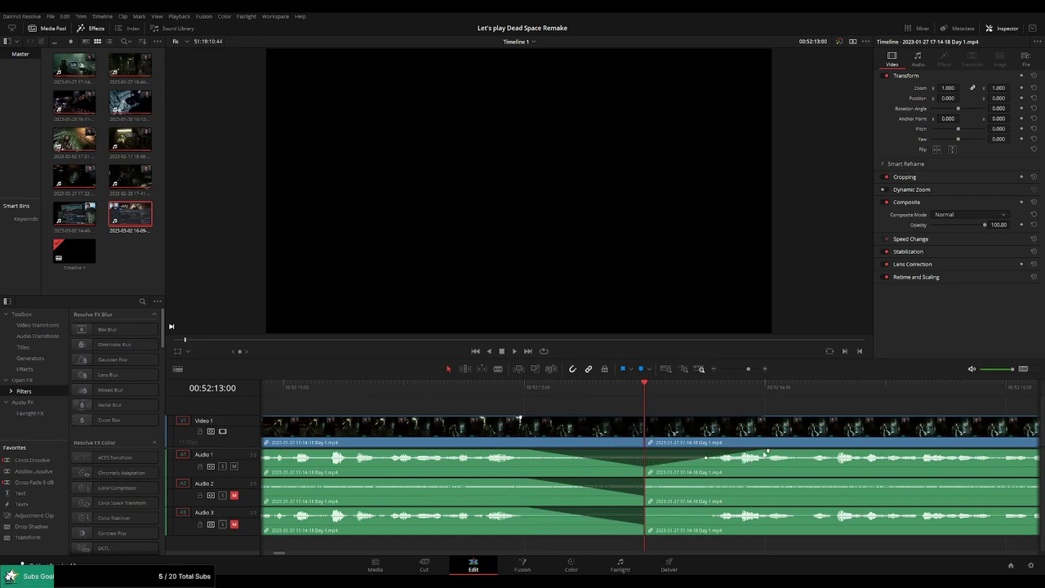
{"action": "left_click_drag", "start_coordinate": [645, 480], "coordinate": [760, 481]}
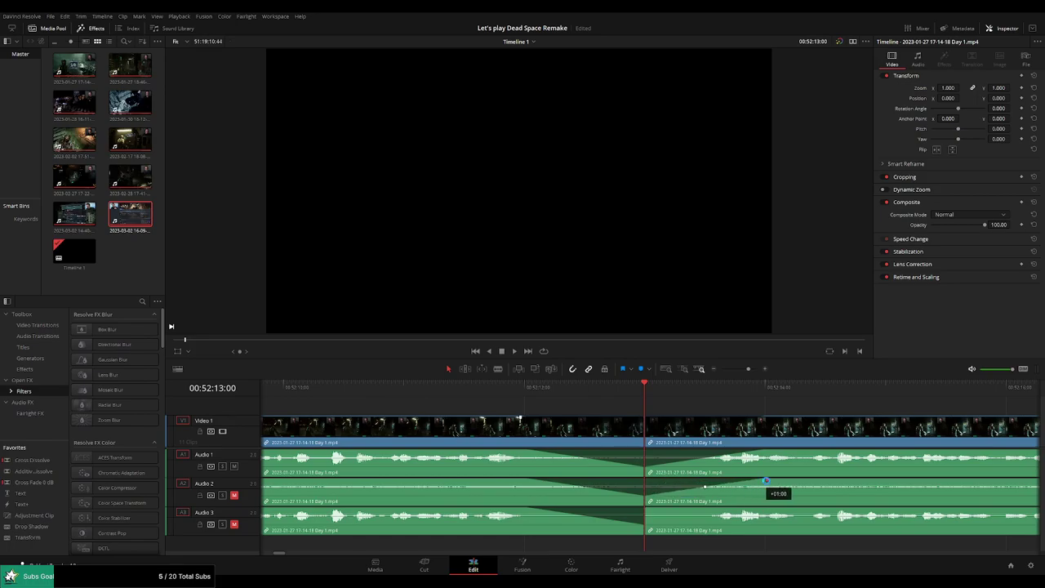
{"action": "left_click_drag", "start_coordinate": [645, 508], "coordinate": [762, 508]}
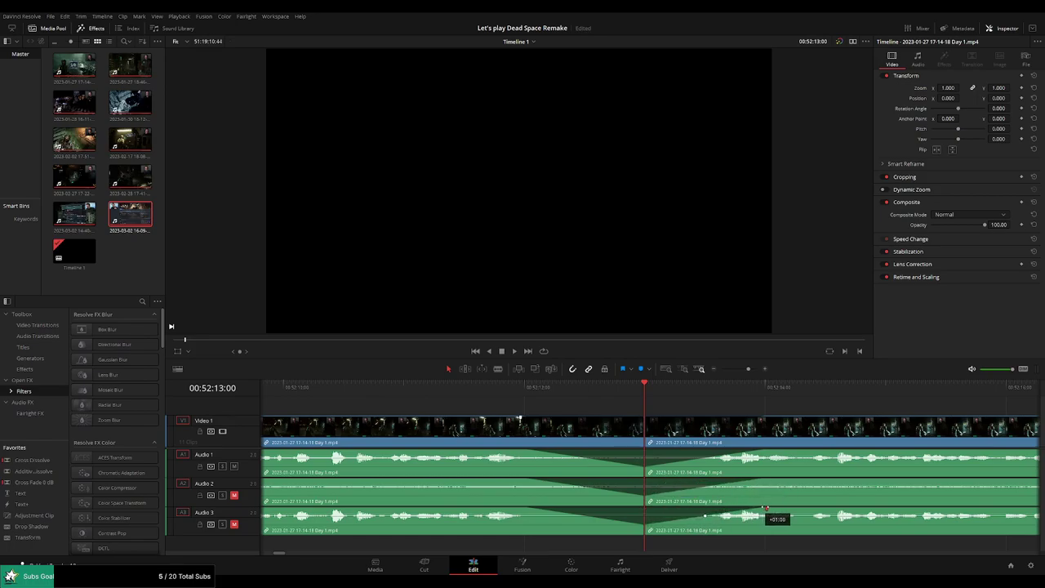
{"action": "key", "text": "space"}
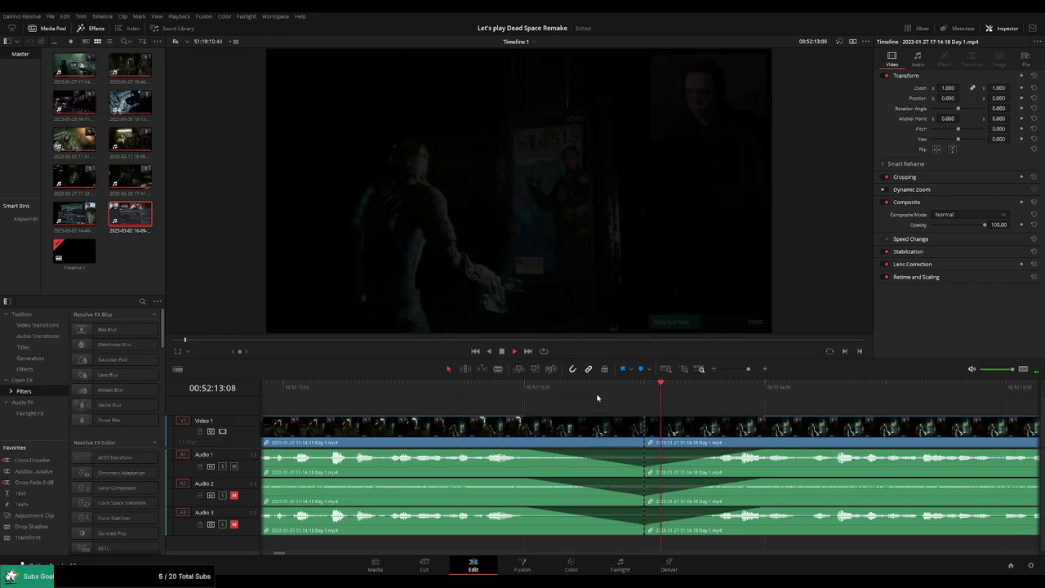
{"action": "left_click", "coordinate": [454, 391]}
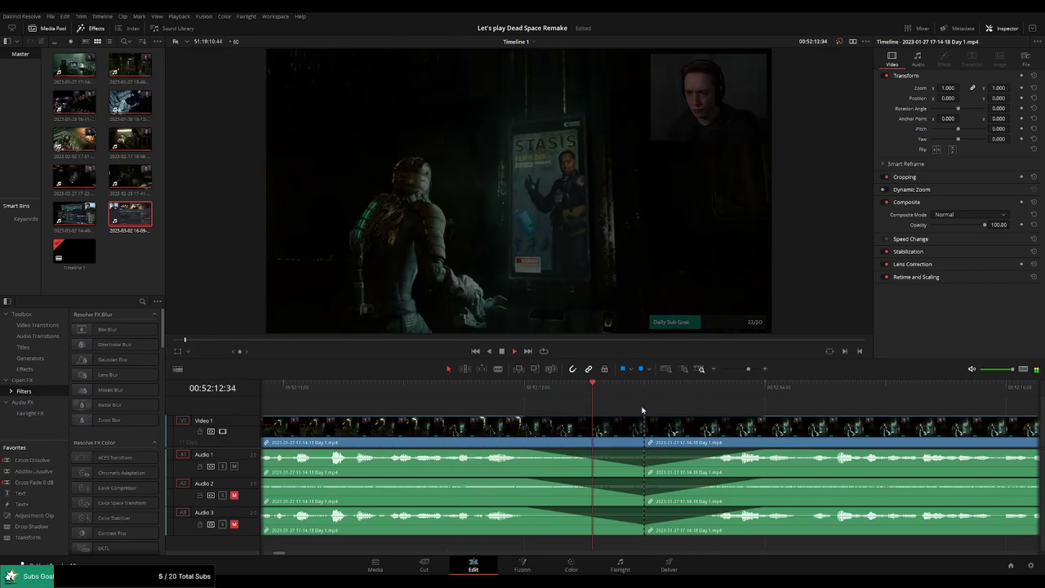
{"action": "left_click_drag", "start_coordinate": [748, 368], "coordinate": [720, 371]}
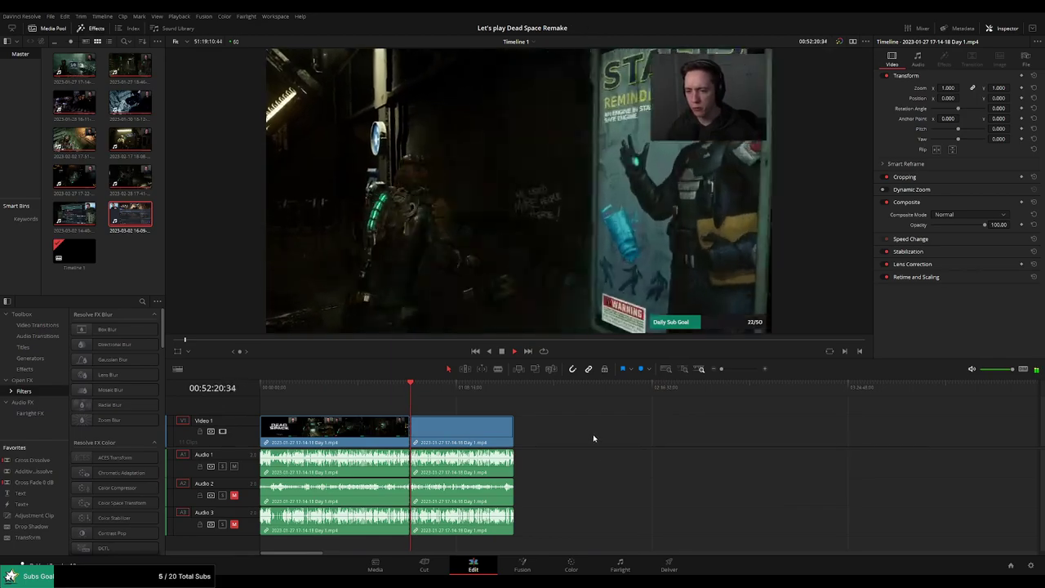
Move the second clip further along the timeline to make room.
{"action": "left_click", "coordinate": [263, 390]}
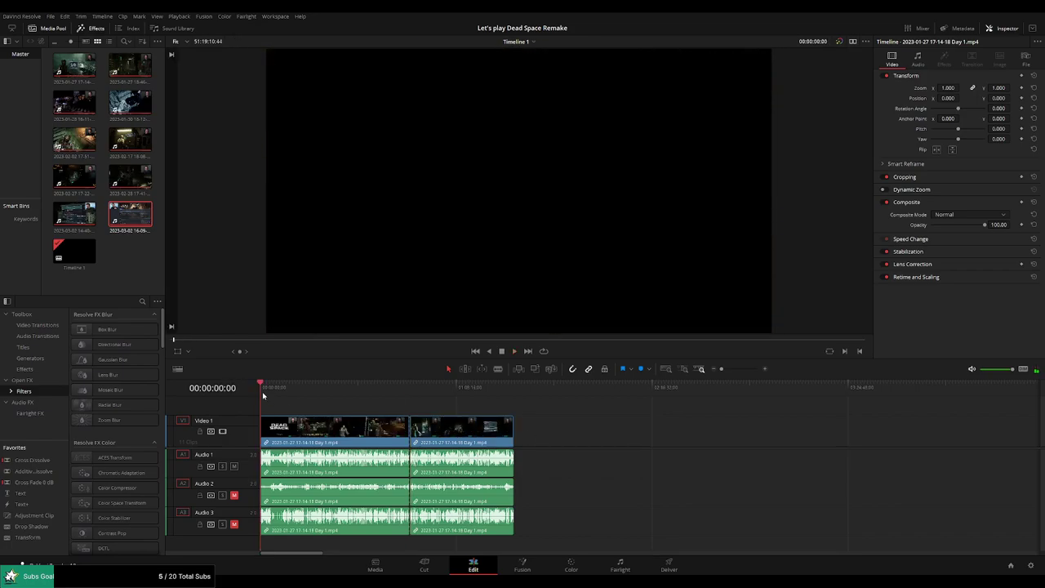
{"action": "left_click", "coordinate": [416, 396]}
{"action": "scroll", "coordinate": [506, 425], "scroll_direction": "right", "scroll_amount": 3}
{"action": "left_click_drag", "start_coordinate": [339, 441], "coordinate": [649, 441]}
{"action": "left_click", "coordinate": [341, 424]}
Place the Day 1 part 2 clip at 02:00:00:00, right after the Day 1 clip ends.
{"action": "left_click_drag", "start_coordinate": [328, 388], "coordinate": [465, 406]}
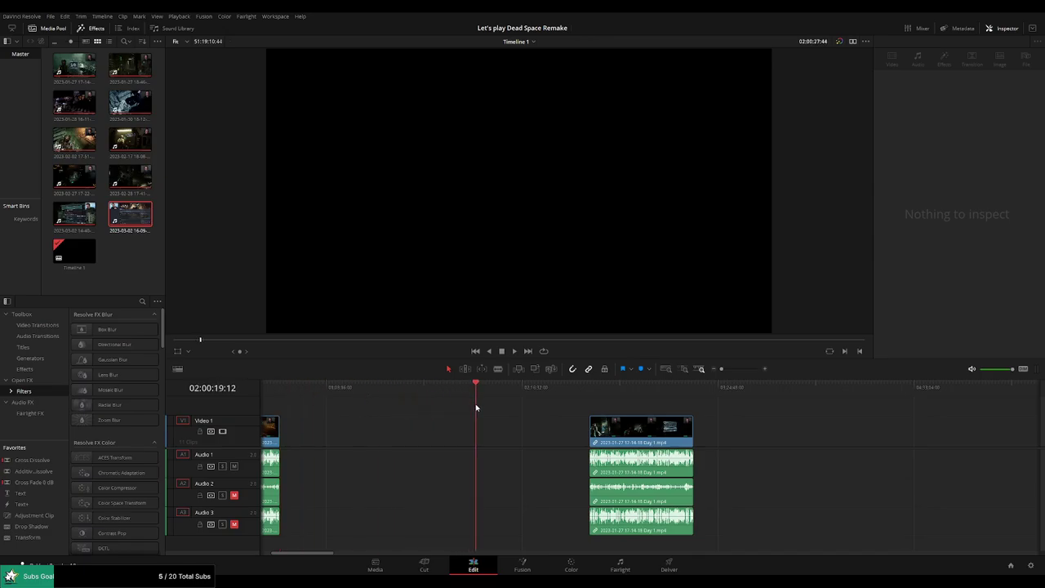
{"action": "key", "text": "ctrl+equal"}
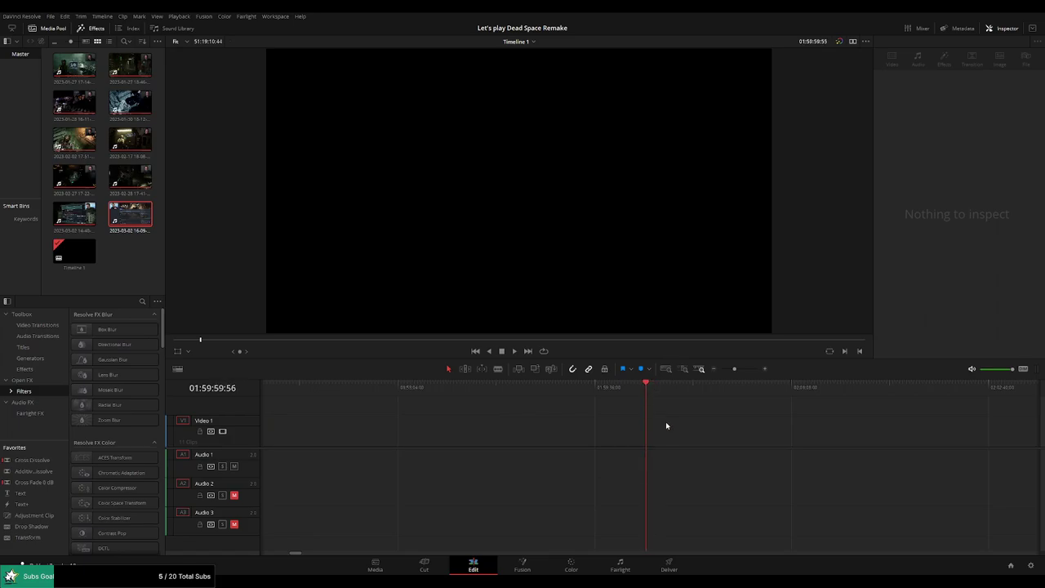
{"action": "left_click", "coordinate": [712, 369]}
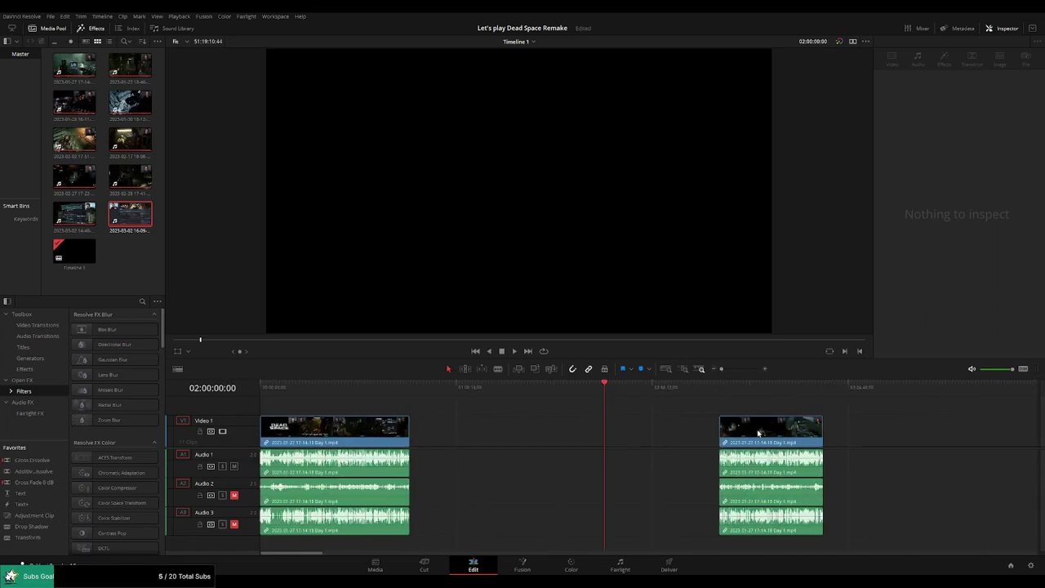
{"action": "left_click_drag", "start_coordinate": [759, 432], "coordinate": [644, 431]}
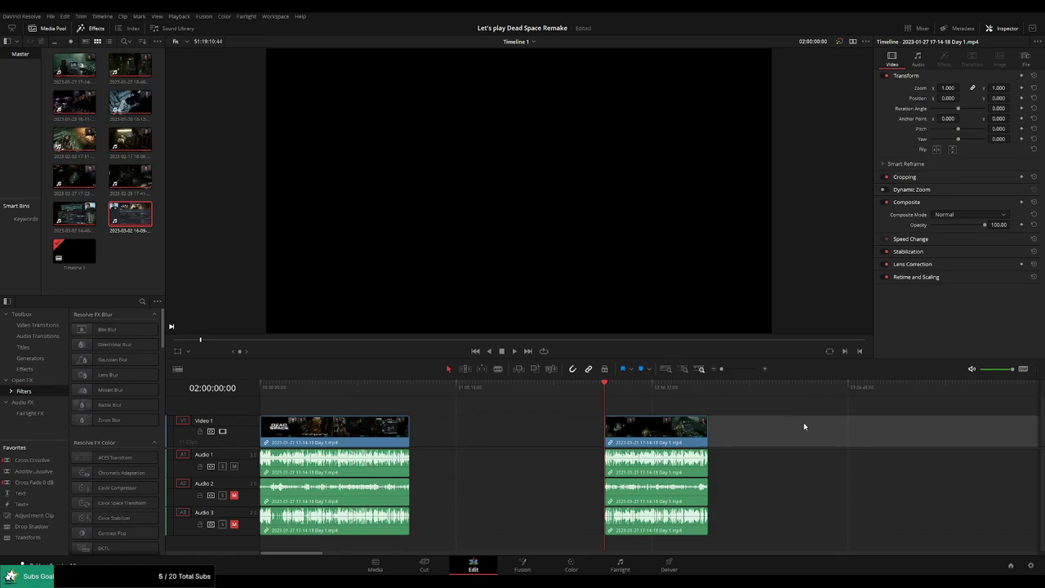
{"action": "scroll", "coordinate": [638, 412], "scroll_direction": "right", "scroll_amount": 3}
{"action": "left_click_drag", "start_coordinate": [444, 383], "coordinate": [543, 391]}
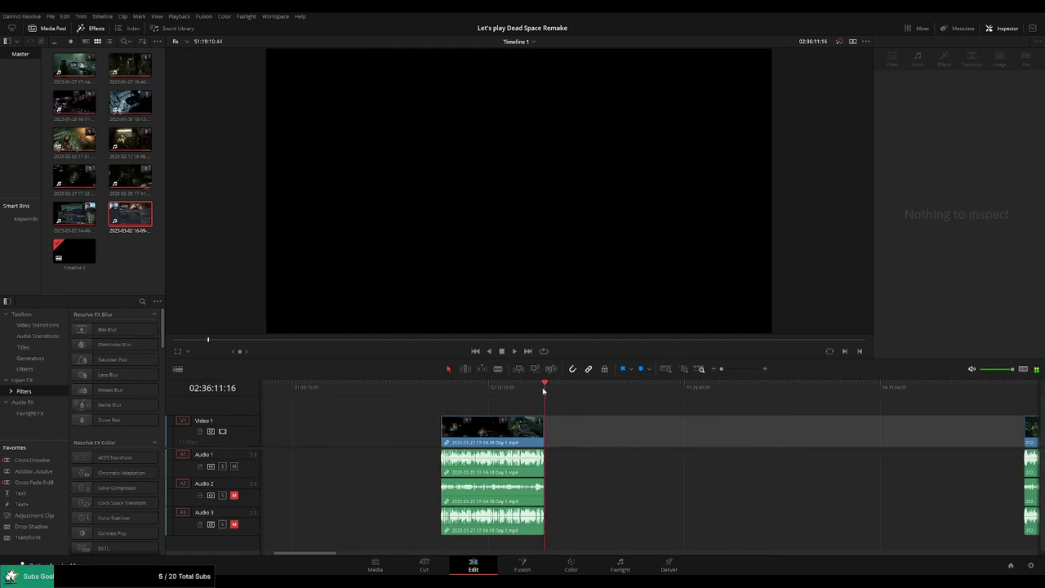
{"action": "scroll", "coordinate": [598, 422], "scroll_direction": "right", "scroll_amount": 2}
{"action": "left_click_drag", "start_coordinate": [990, 438], "coordinate": [548, 434]}
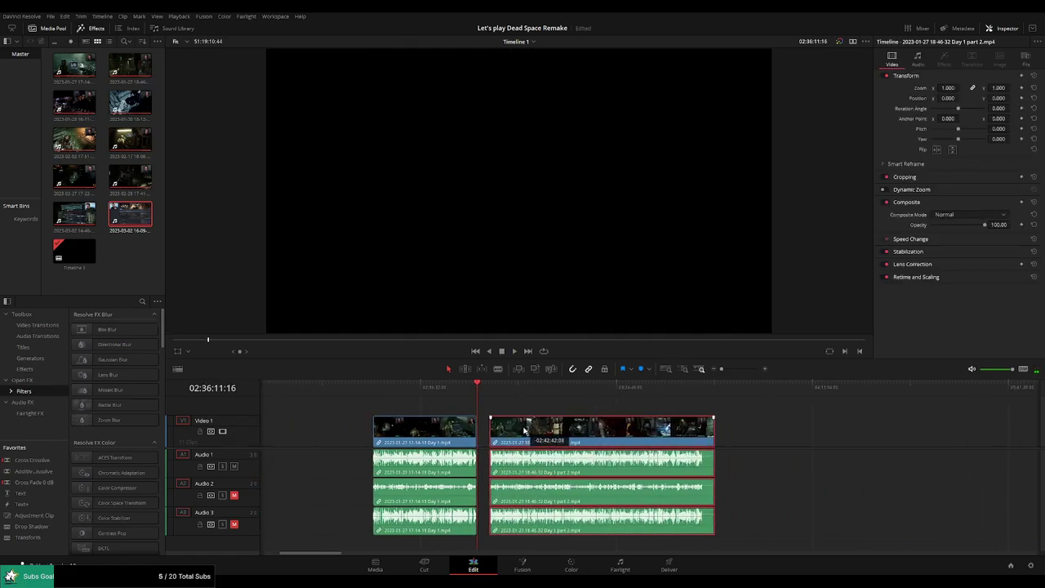
{"action": "scroll", "coordinate": [584, 404], "scroll_direction": "up", "scroll_amount": 3}
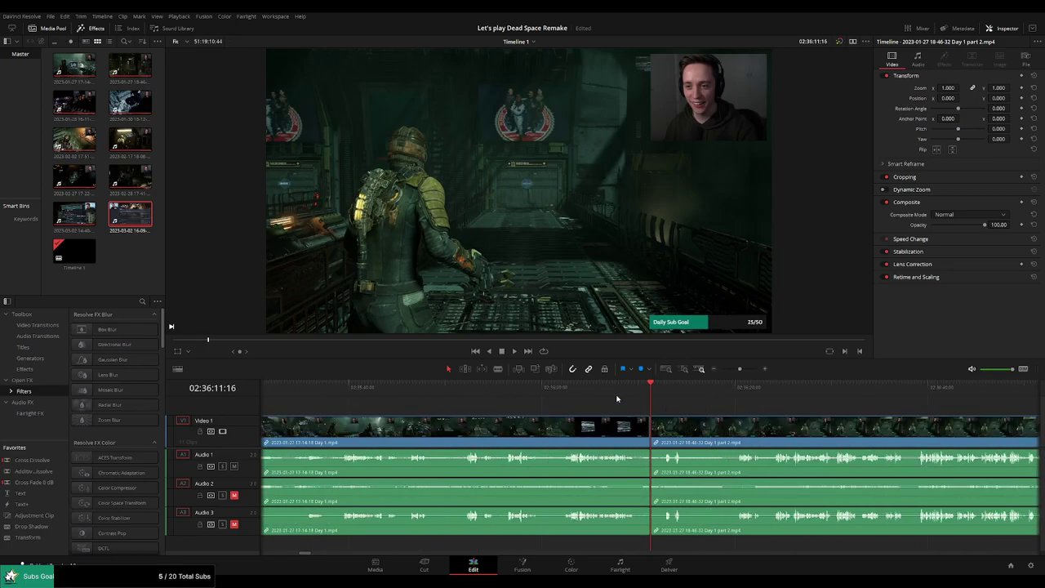
{"action": "key", "text": "/"}
{"action": "scroll", "coordinate": [735, 420], "scroll_direction": "up", "scroll_amount": 1}
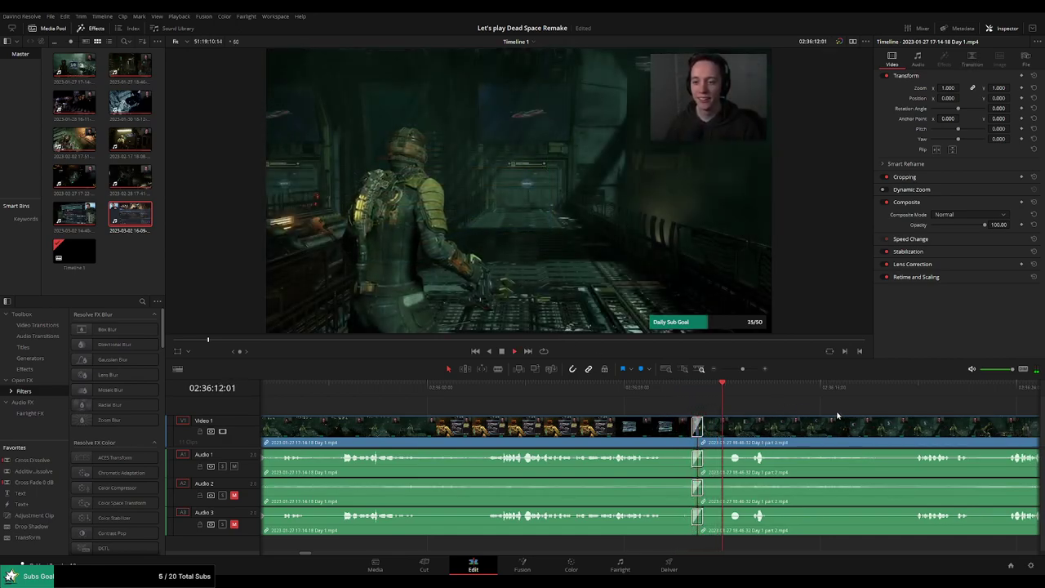
{"action": "scroll", "coordinate": [696, 401], "scroll_direction": "right", "scroll_amount": 2}
{"action": "scroll", "coordinate": [678, 399], "scroll_direction": "right", "scroll_amount": 2}
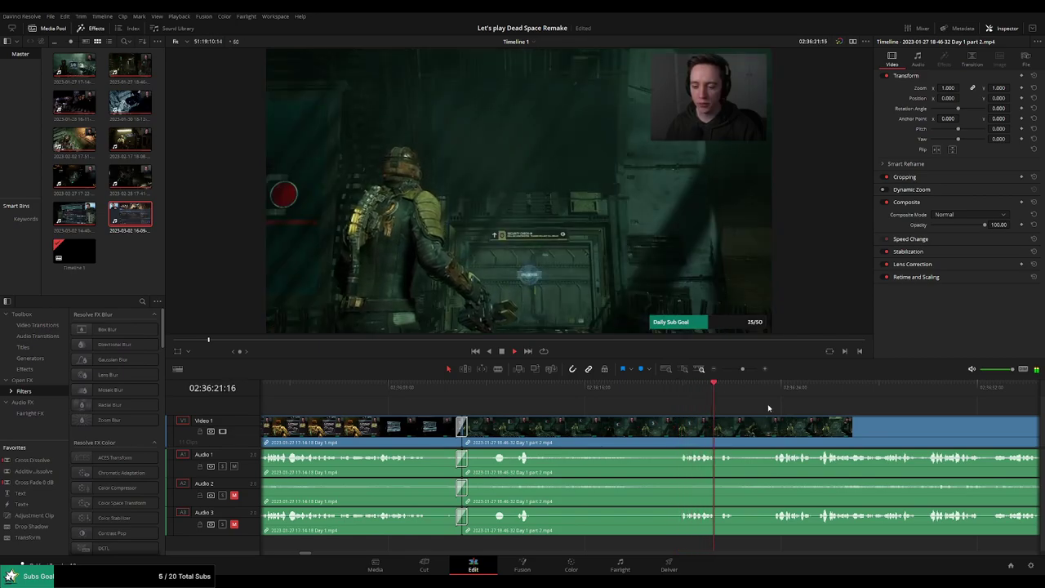
{"action": "scroll", "coordinate": [755, 401], "scroll_direction": "down", "scroll_amount": 3}
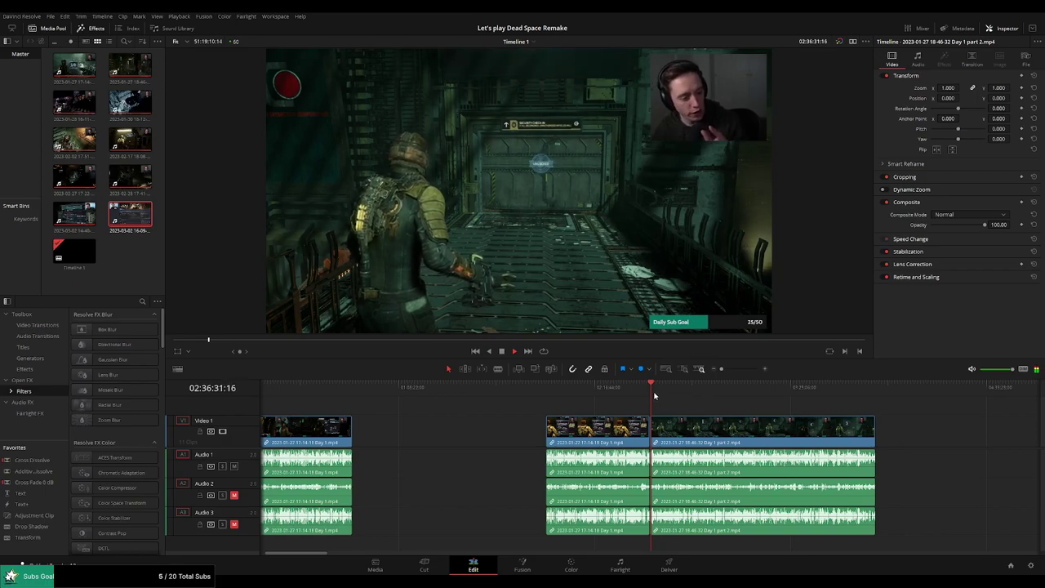
{"action": "scroll", "coordinate": [700, 435], "scroll_direction": "up", "scroll_amount": 3}
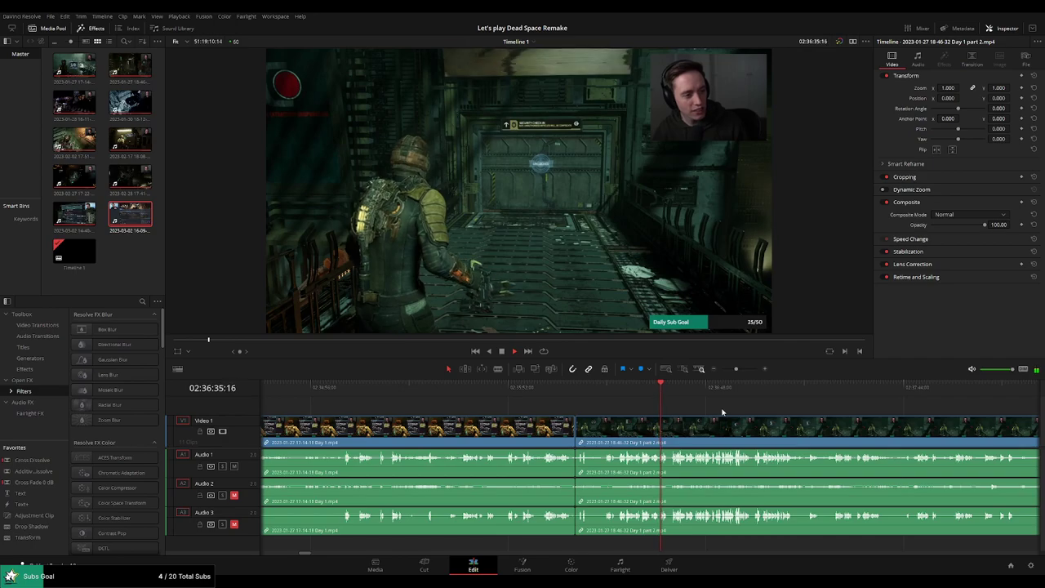
{"action": "left_click_drag", "start_coordinate": [748, 410], "coordinate": [598, 403]}
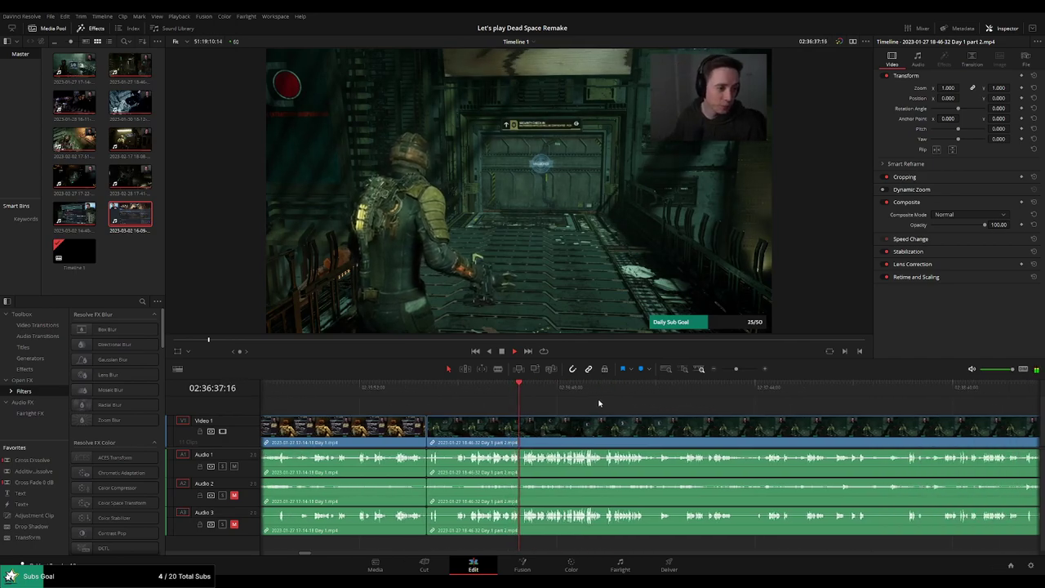
{"action": "scroll", "coordinate": [598, 403], "scroll_direction": "down", "scroll_amount": 2}
{"action": "scroll", "coordinate": [637, 414], "scroll_direction": "down", "scroll_amount": 2}
{"action": "left_click_drag", "start_coordinate": [668, 414], "coordinate": [499, 399]}
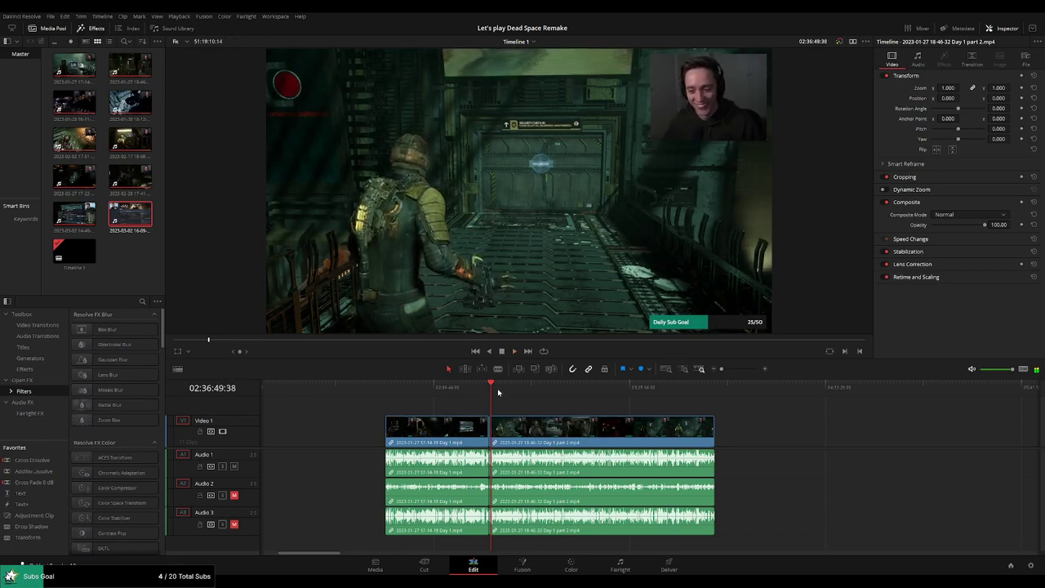
Jump to the store scene in part 2 and rewatch it a few times.
{"action": "left_click_drag", "start_coordinate": [499, 393], "coordinate": [549, 404]}
{"action": "scroll", "coordinate": [641, 416], "scroll_direction": "up", "scroll_amount": 4}
{"action": "key", "text": "space"}
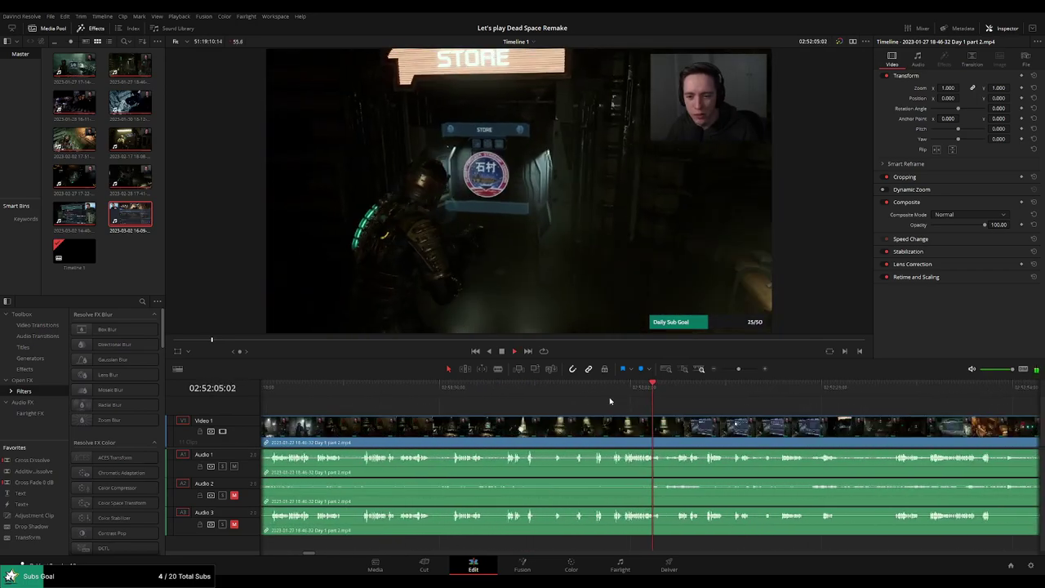
{"action": "left_click", "coordinate": [613, 394]}
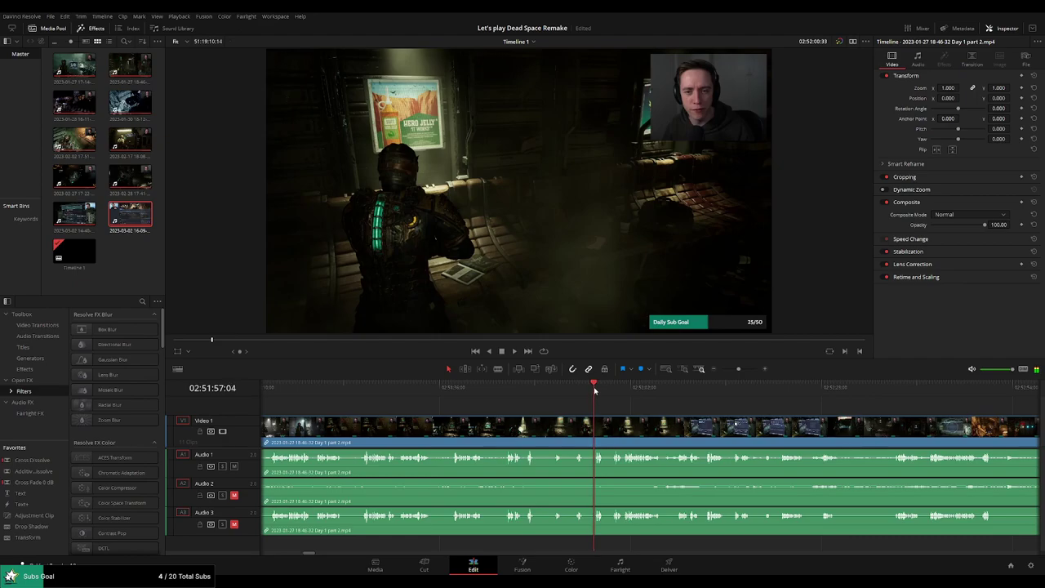
{"action": "scroll", "coordinate": [685, 418], "scroll_direction": "up", "scroll_amount": 2}
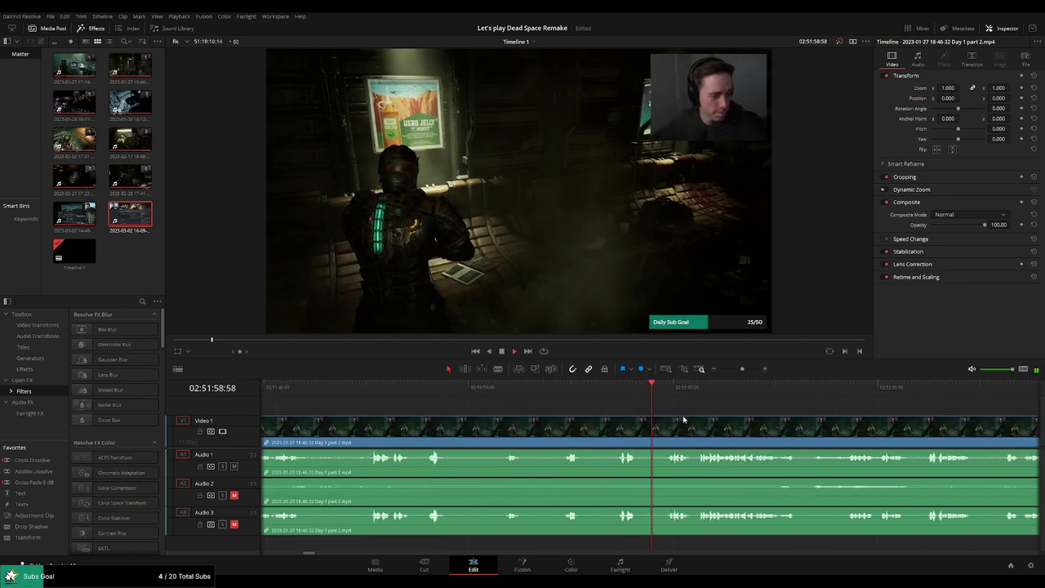
{"action": "left_click", "coordinate": [570, 390]}
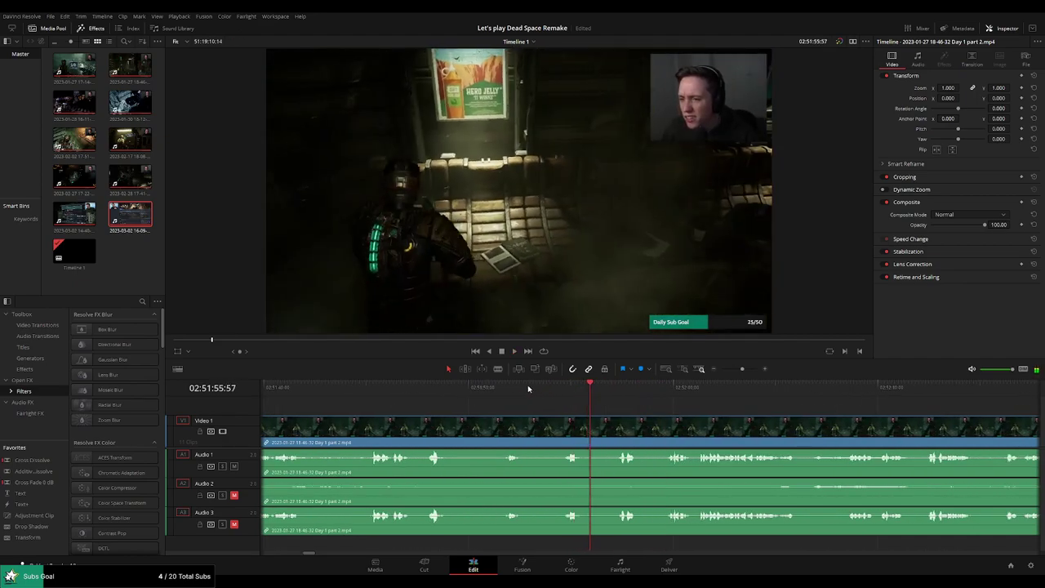
{"action": "left_click", "coordinate": [501, 389]}
{"action": "left_click_drag", "start_coordinate": [539, 390], "coordinate": [657, 390]}
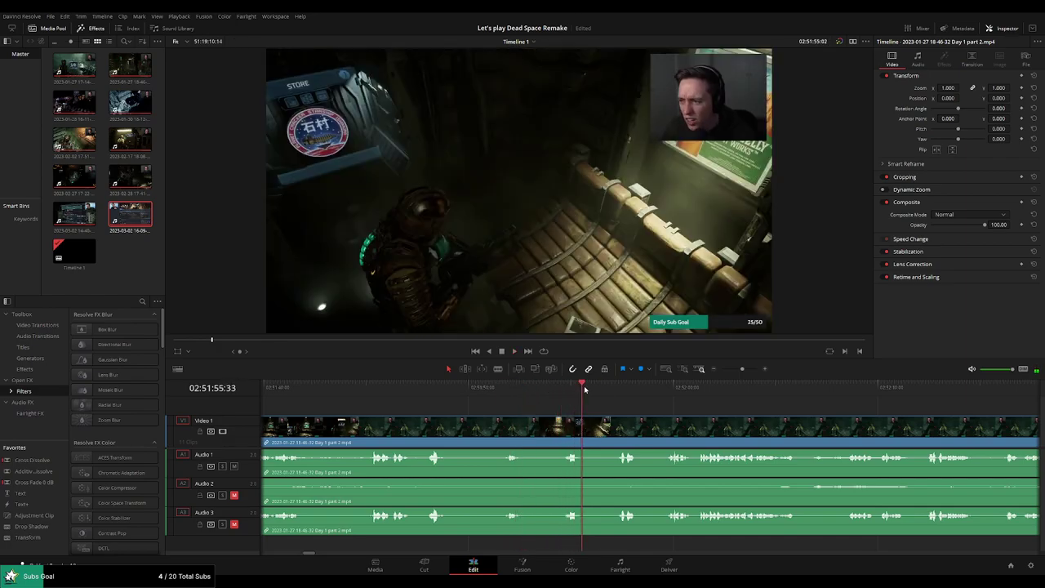
Move past the inventory screen to the Small Med Pack shop frame at 02:52:11:49.
{"action": "scroll", "coordinate": [622, 400], "scroll_direction": "right", "scroll_amount": 3}
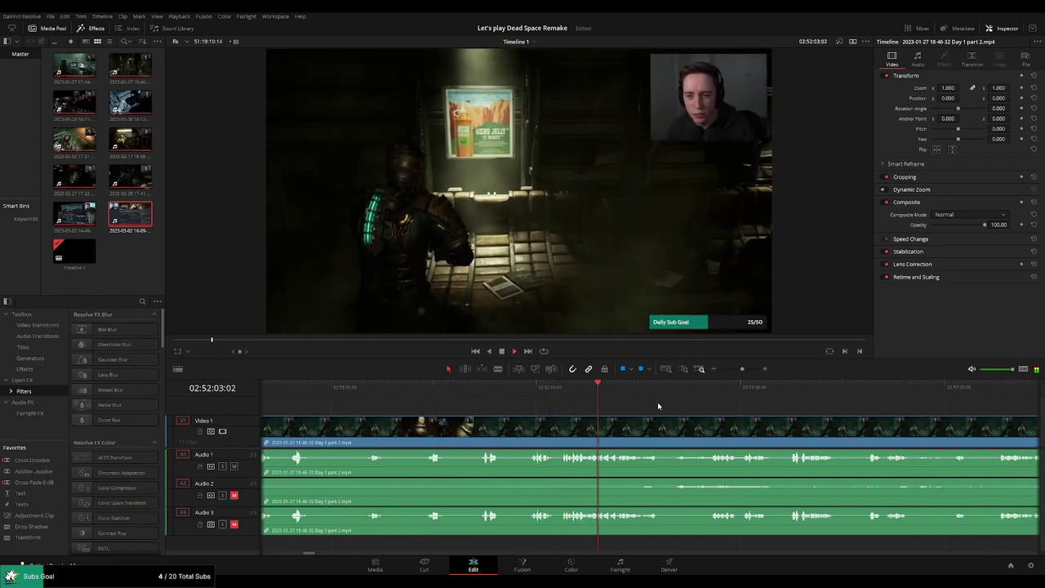
{"action": "scroll", "coordinate": [623, 396], "scroll_direction": "right", "scroll_amount": 3}
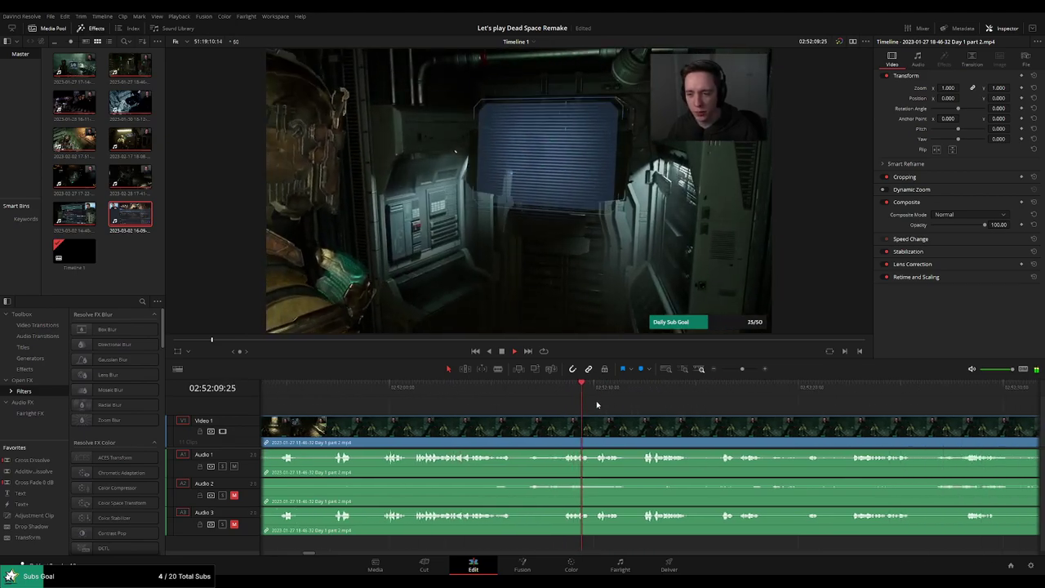
{"action": "scroll", "coordinate": [696, 408], "scroll_direction": "right", "scroll_amount": 2}
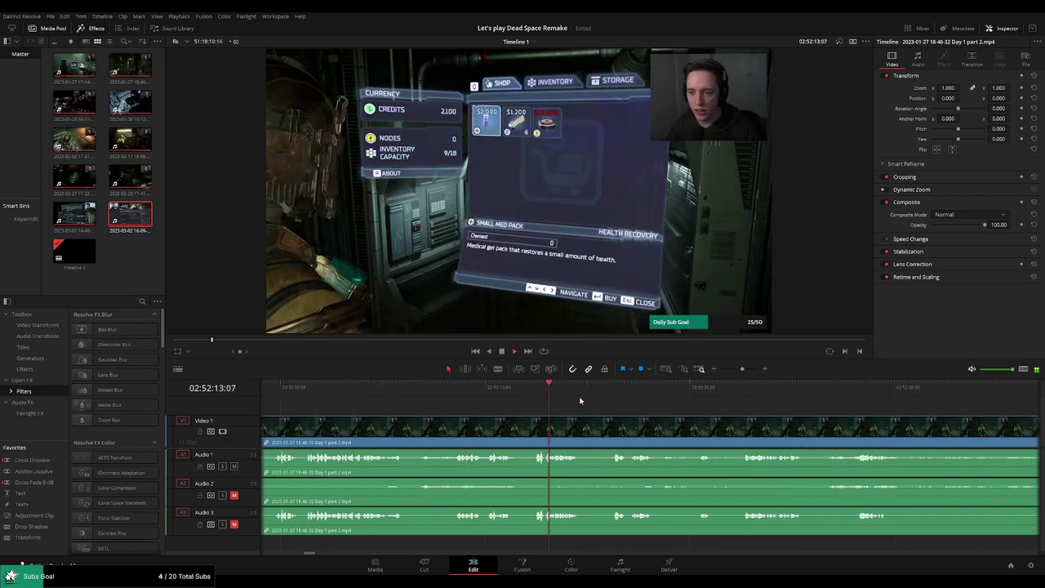
{"action": "left_click", "coordinate": [736, 389]}
{"action": "scroll", "coordinate": [736, 390], "scroll_direction": "right", "scroll_amount": 2}
{"action": "left_click", "coordinate": [631, 391]}
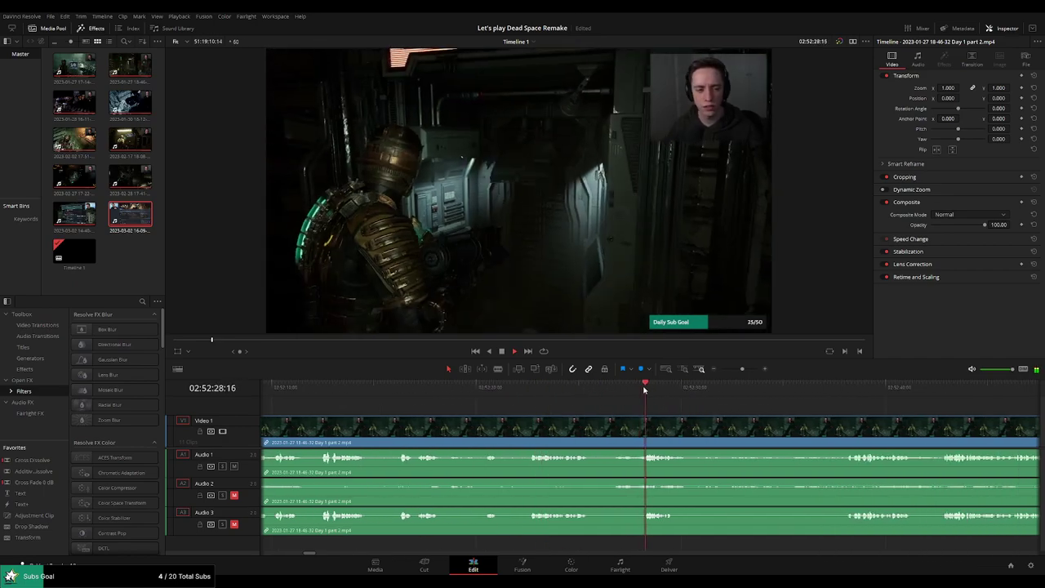
{"action": "left_click", "coordinate": [443, 388]}
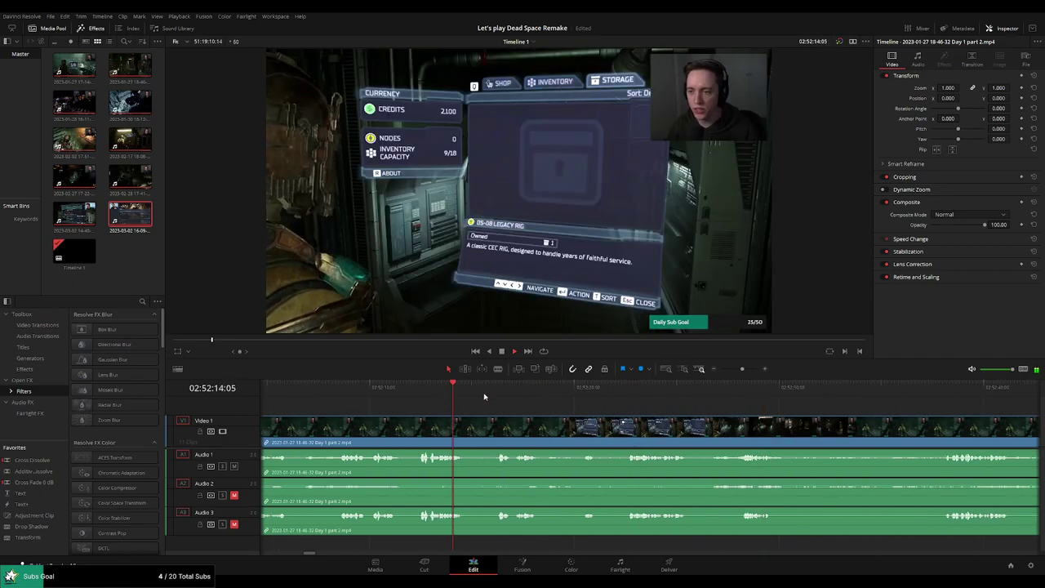
{"action": "scroll", "coordinate": [567, 405], "scroll_direction": "left", "scroll_amount": 2}
{"action": "left_click", "coordinate": [454, 389]}
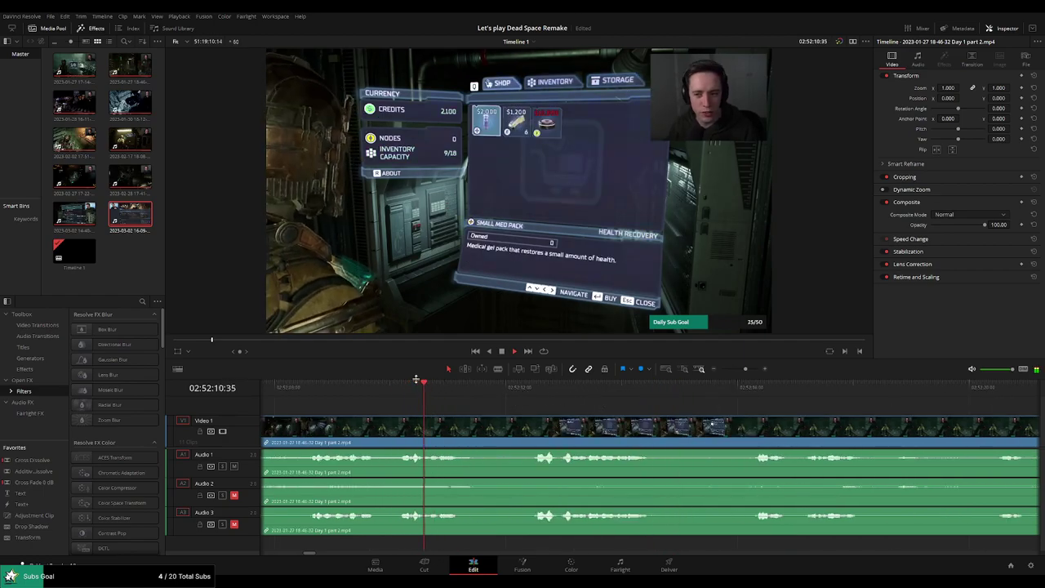
{"action": "left_click", "coordinate": [488, 390]}
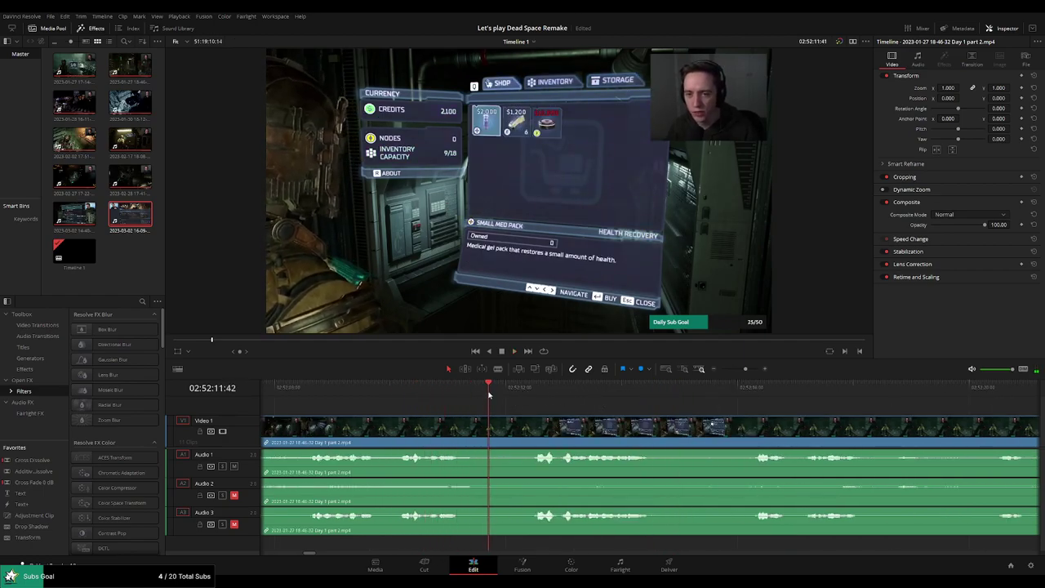
{"action": "left_click_drag", "start_coordinate": [488, 395], "coordinate": [495, 395]}
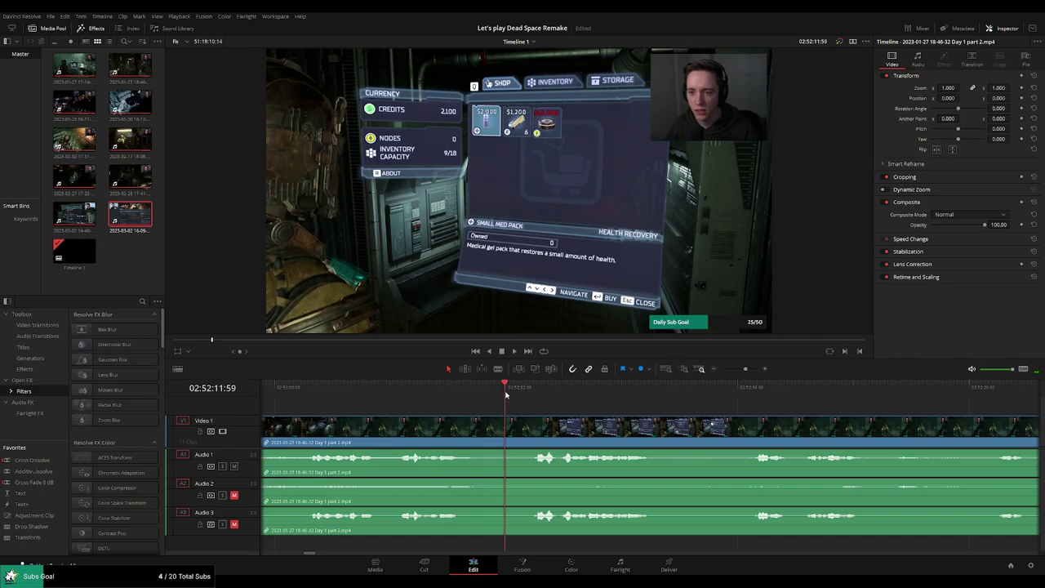
Split the part 2 clip at 02:52:12:00 and replay across the cut to check the fades.
{"action": "key", "text": "ctrl+b"}
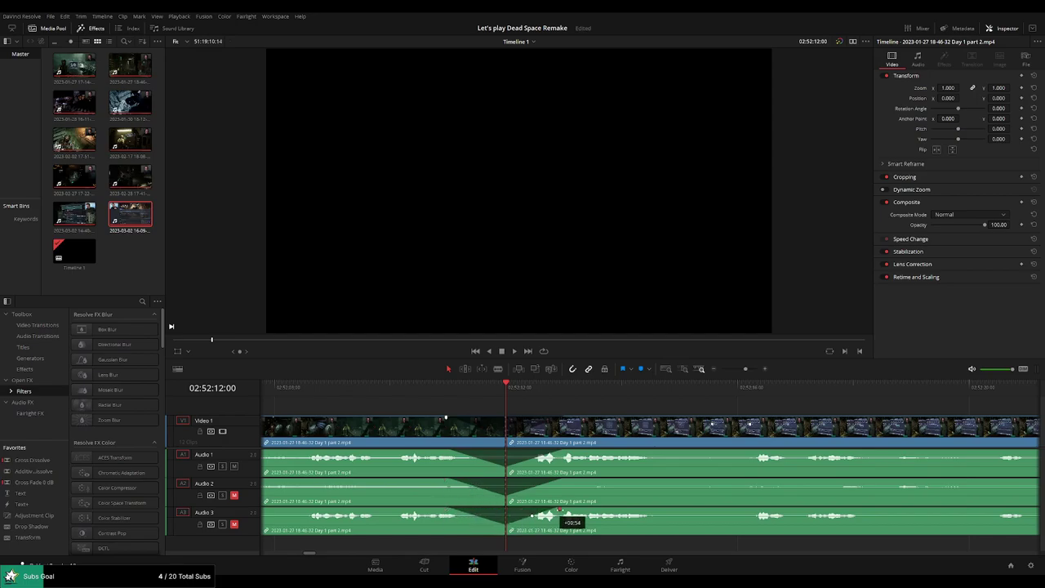
{"action": "left_click", "coordinate": [488, 394]}
{"action": "key", "text": "space"}
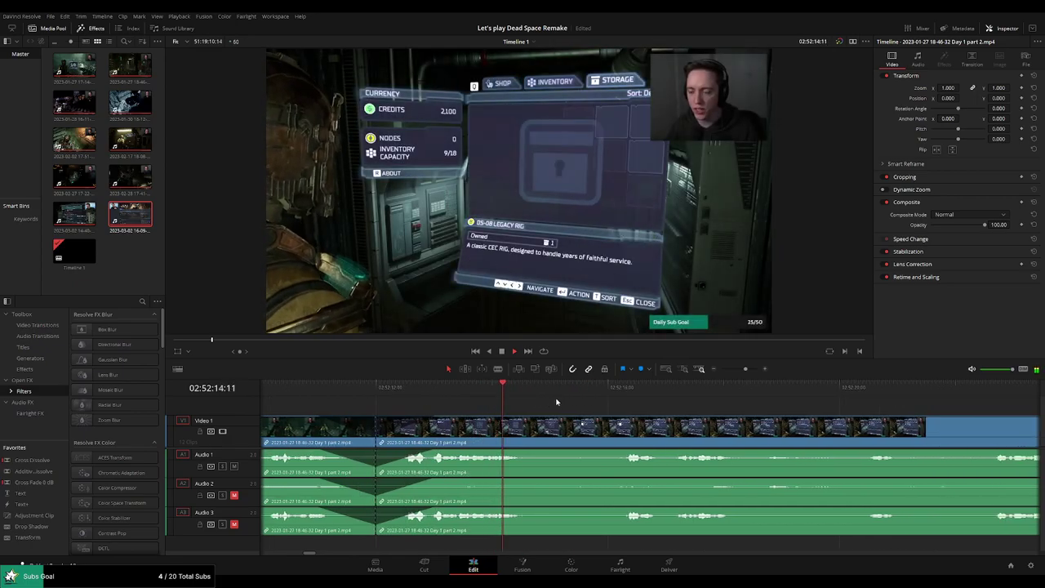
Zoom the timeline out and drag the part 2 clip later.
{"action": "left_click", "coordinate": [713, 368]}
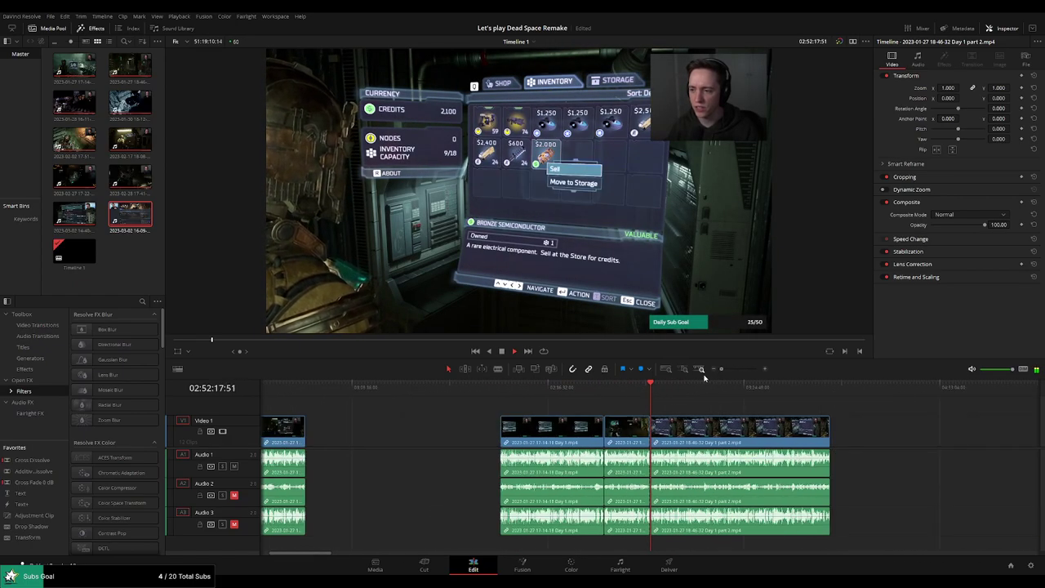
{"action": "key", "text": "ctrl+minus"}
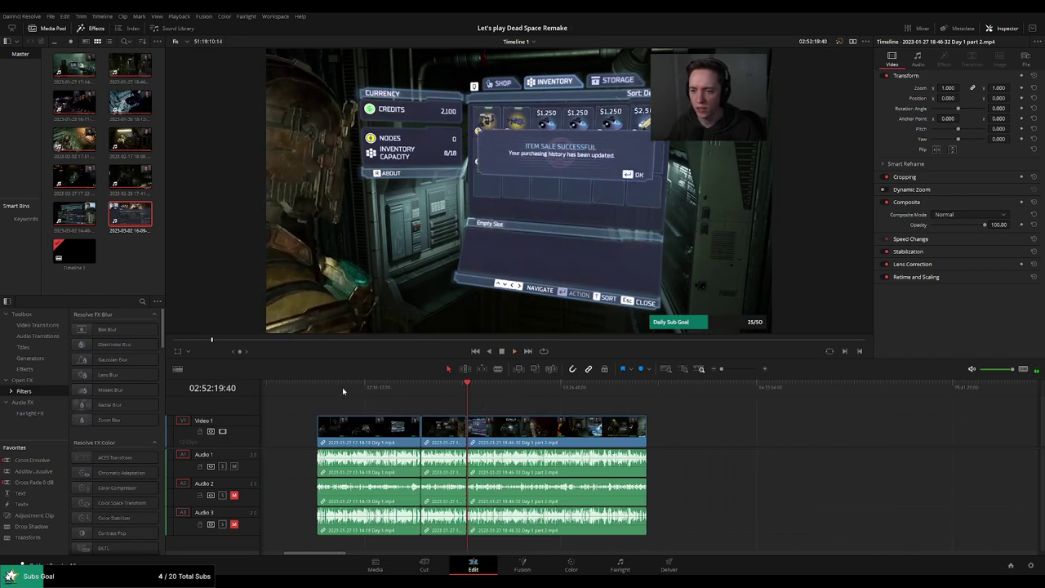
{"action": "left_click", "coordinate": [321, 388]}
{"action": "scroll", "coordinate": [629, 419], "scroll_direction": "right", "scroll_amount": 5}
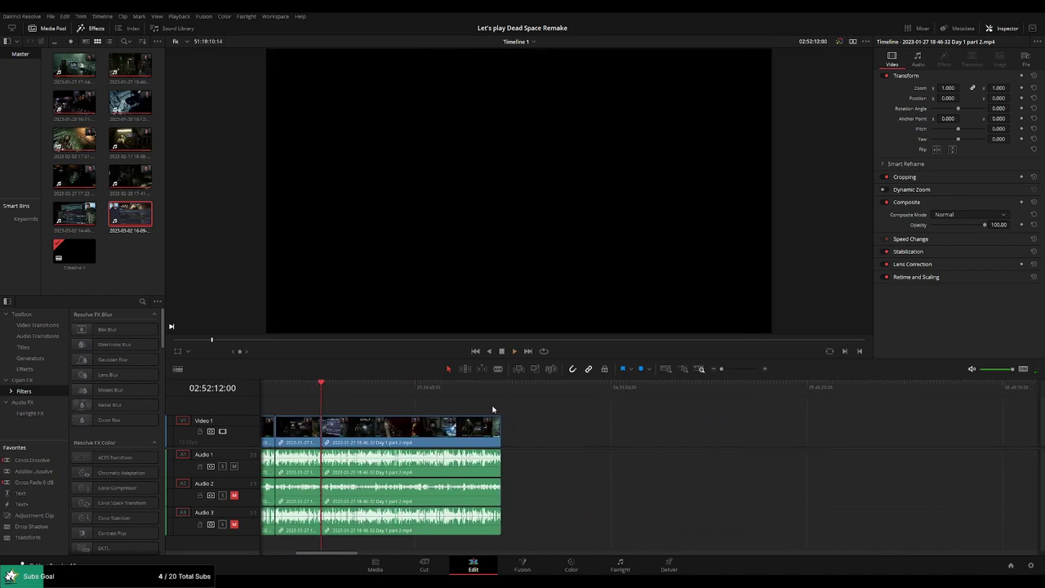
{"action": "left_click_drag", "start_coordinate": [287, 430], "coordinate": [514, 430]}
{"action": "left_click", "coordinate": [383, 421]}
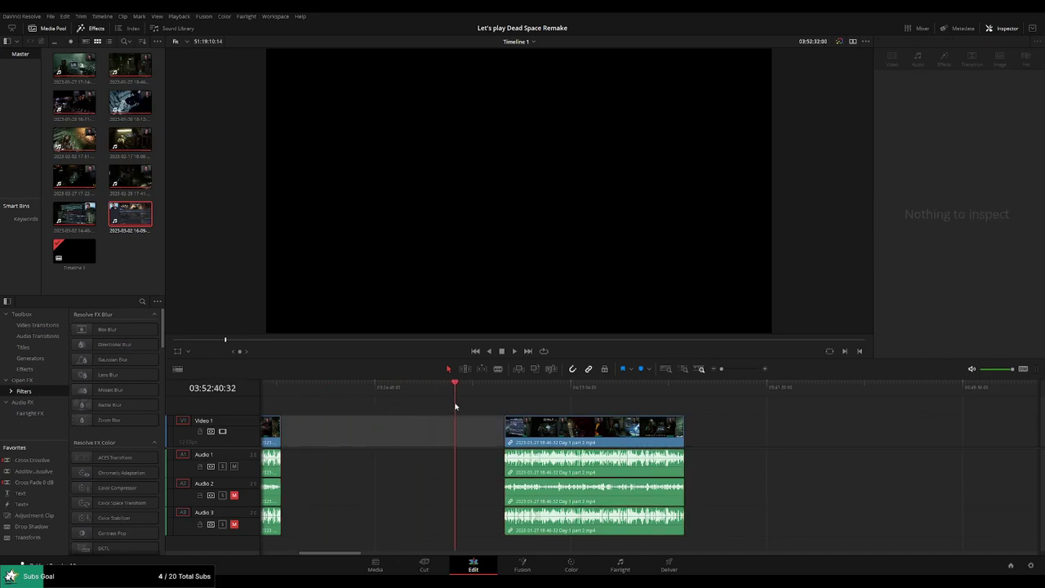
Set the playhead at 04:00:00:00, snap the part 2 clip's start to it, and play.
{"action": "scroll", "coordinate": [665, 403], "scroll_direction": "up", "scroll_amount": 5}
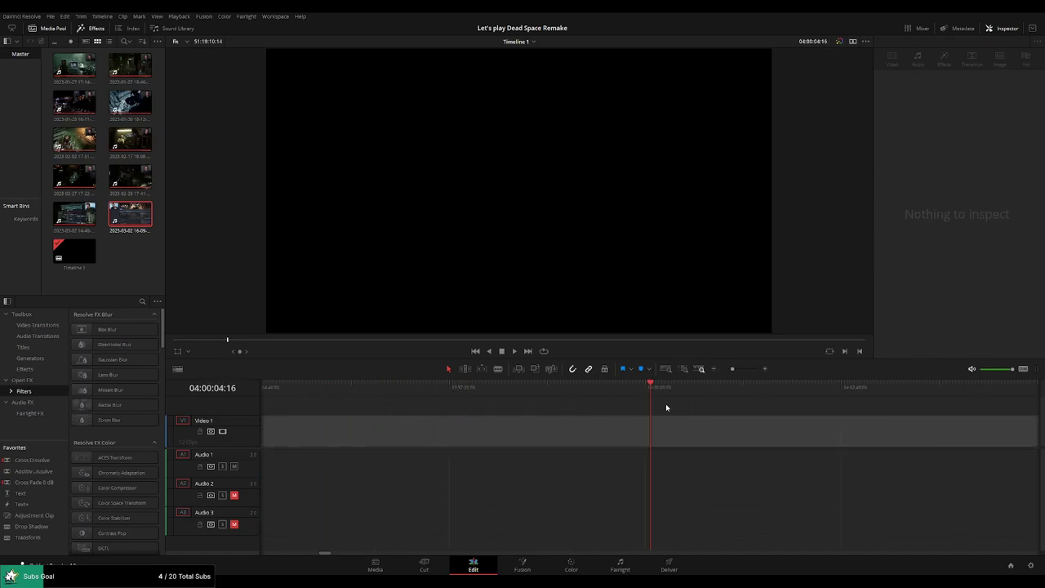
{"action": "left_click", "coordinate": [641, 394]}
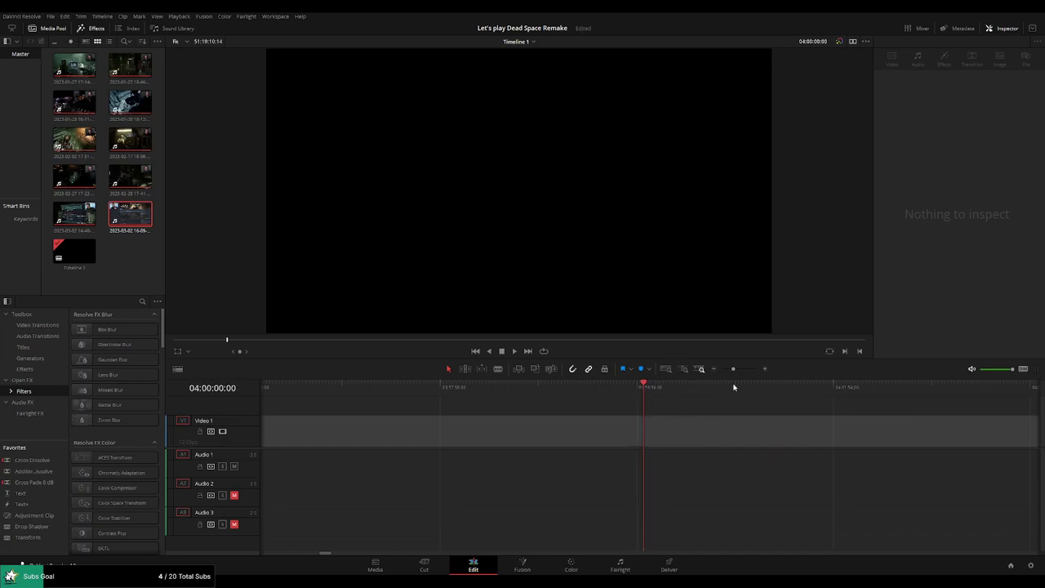
{"action": "scroll", "coordinate": [734, 387], "scroll_direction": "down", "scroll_amount": 5}
{"action": "left_click_drag", "start_coordinate": [738, 410], "coordinate": [712, 409]}
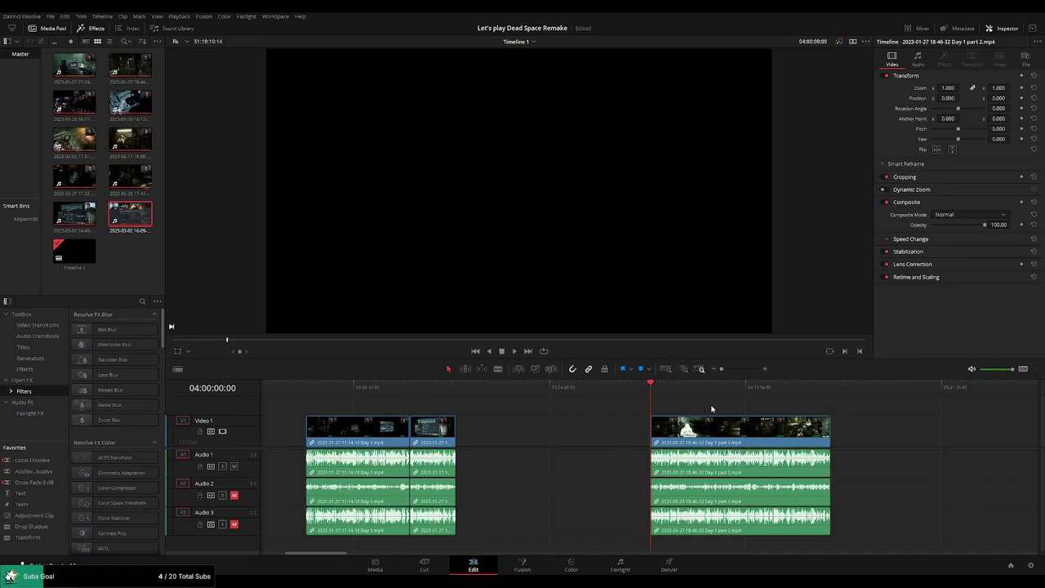
{"action": "scroll", "coordinate": [451, 391], "scroll_direction": "right", "scroll_amount": 5}
{"action": "key", "text": "space"}
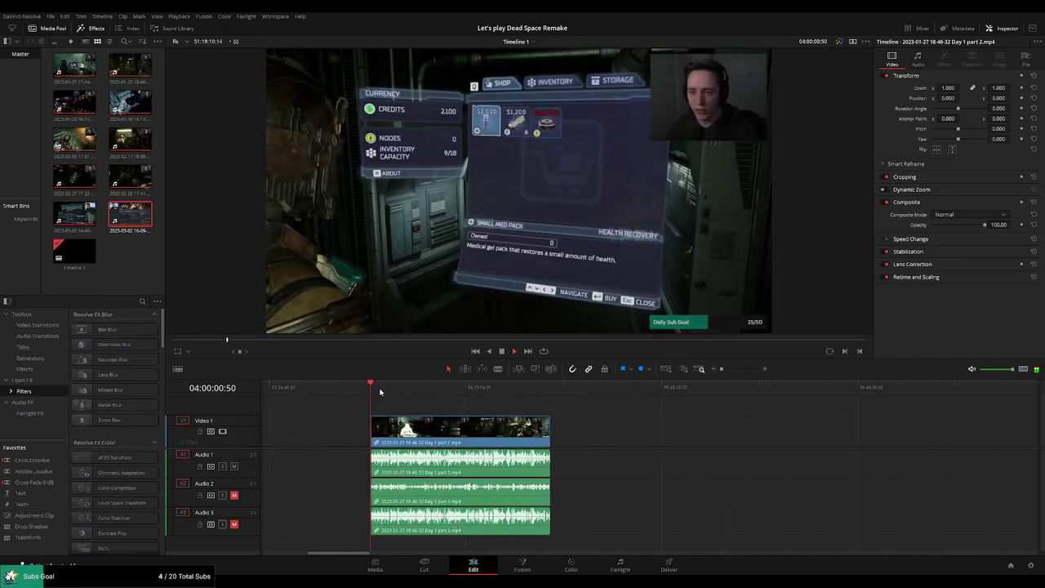
Scrub forward through the moved part 2 footage and resume playback.
{"action": "left_click_drag", "start_coordinate": [373, 392], "coordinate": [481, 396]}
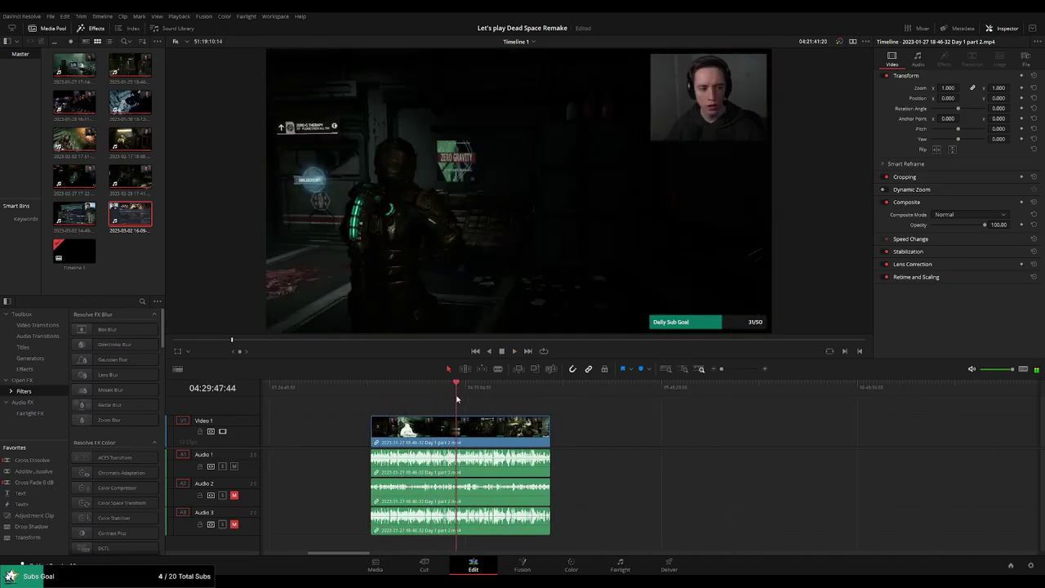
{"action": "left_click_drag", "start_coordinate": [481, 396], "coordinate": [517, 394]}
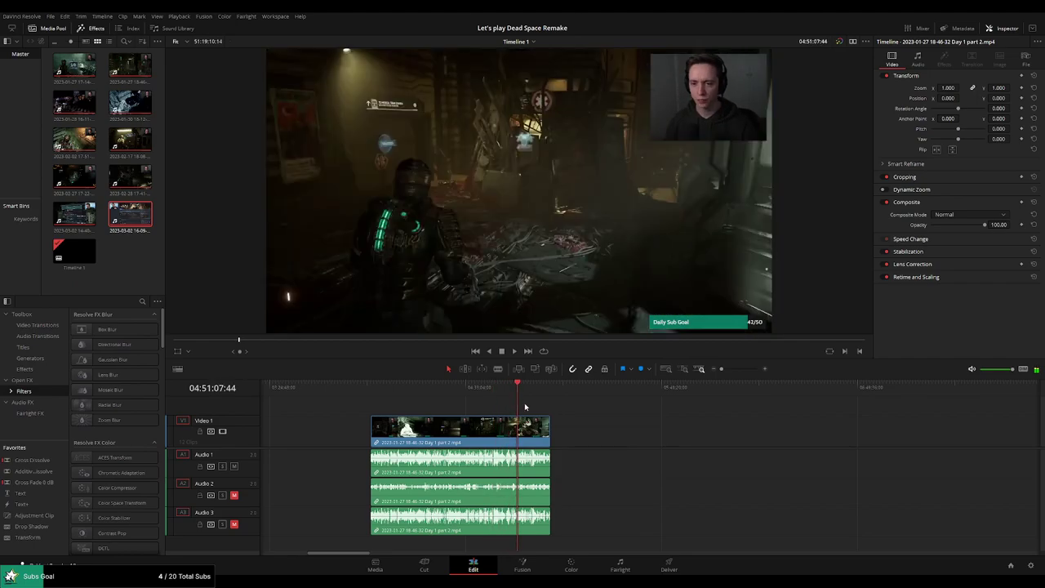
{"action": "key", "text": "space"}
{"action": "scroll", "coordinate": [587, 413], "scroll_direction": "up", "scroll_amount": 3}
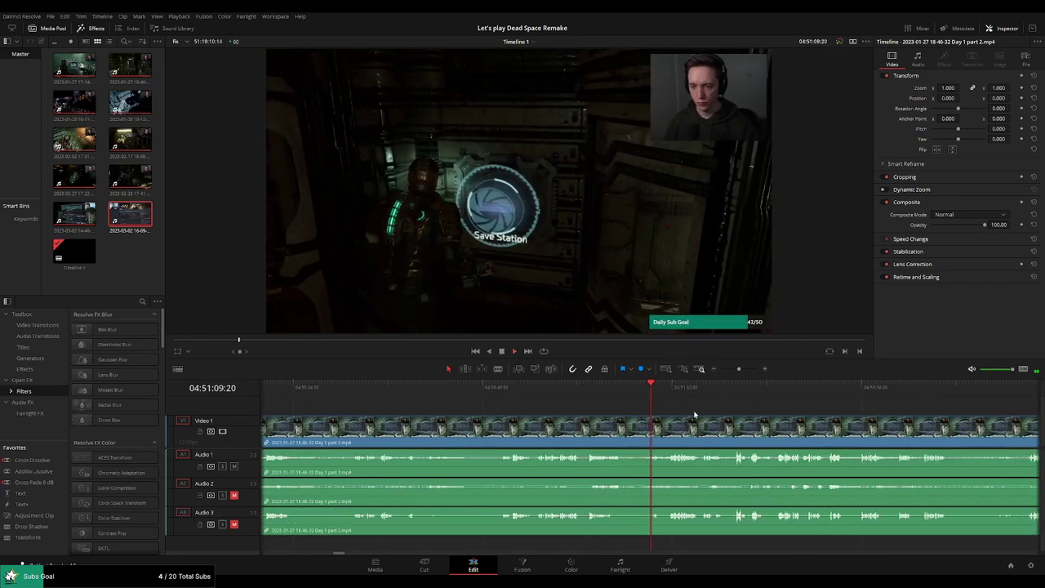
{"action": "scroll", "coordinate": [571, 400], "scroll_direction": "right", "scroll_amount": 3}
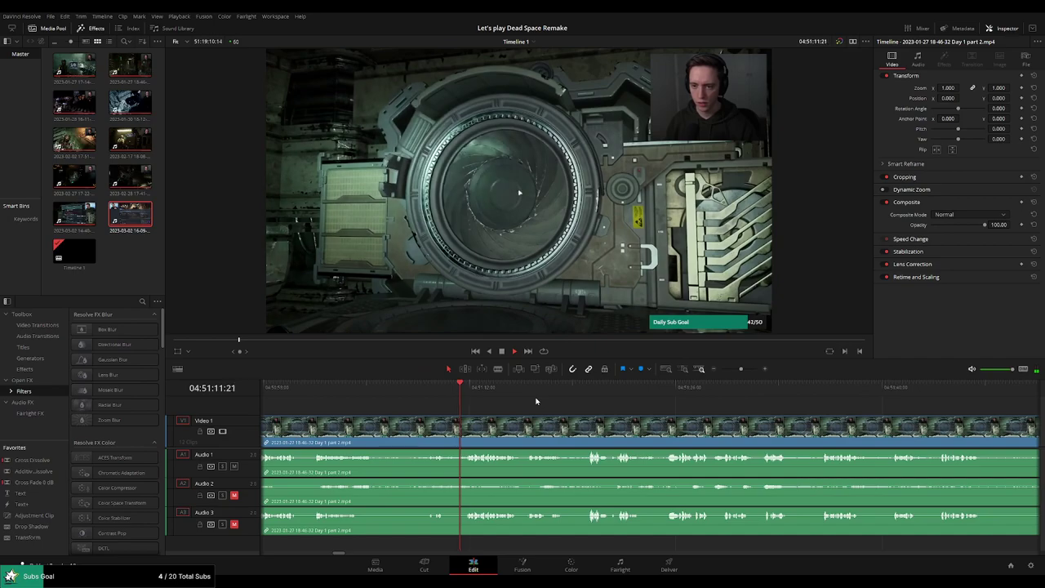
{"action": "left_click", "coordinate": [582, 386]}
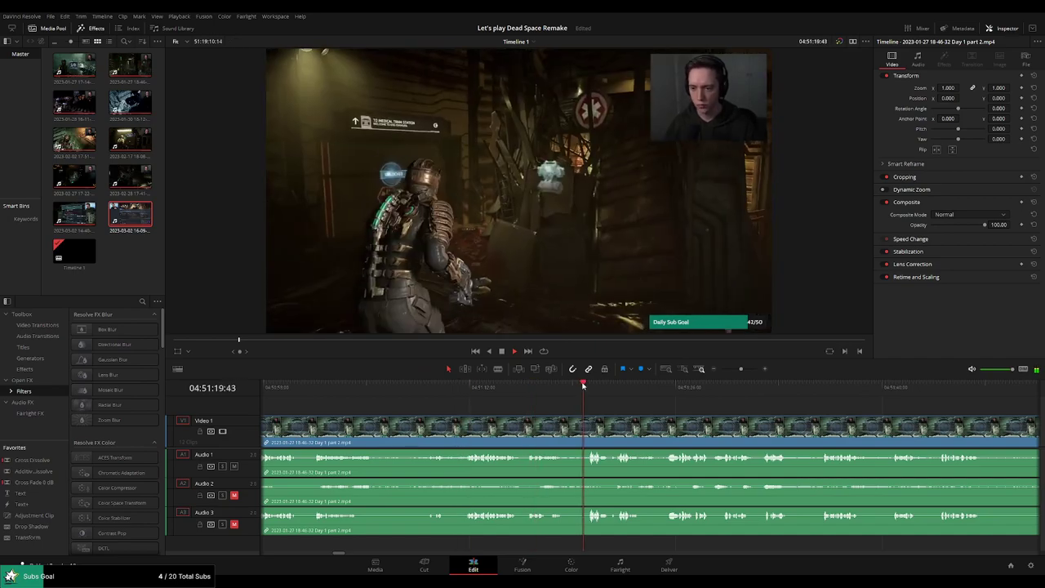
Play on past the objective update to the barricade destruction around 04:52.
{"action": "scroll", "coordinate": [657, 406], "scroll_direction": "right", "scroll_amount": 2}
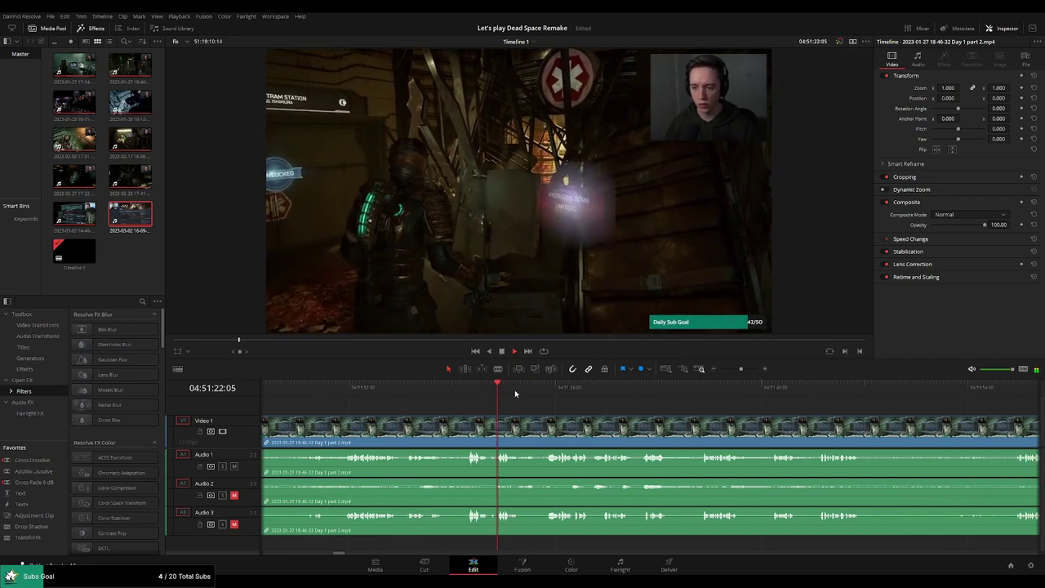
{"action": "scroll", "coordinate": [535, 403], "scroll_direction": "right", "scroll_amount": 2}
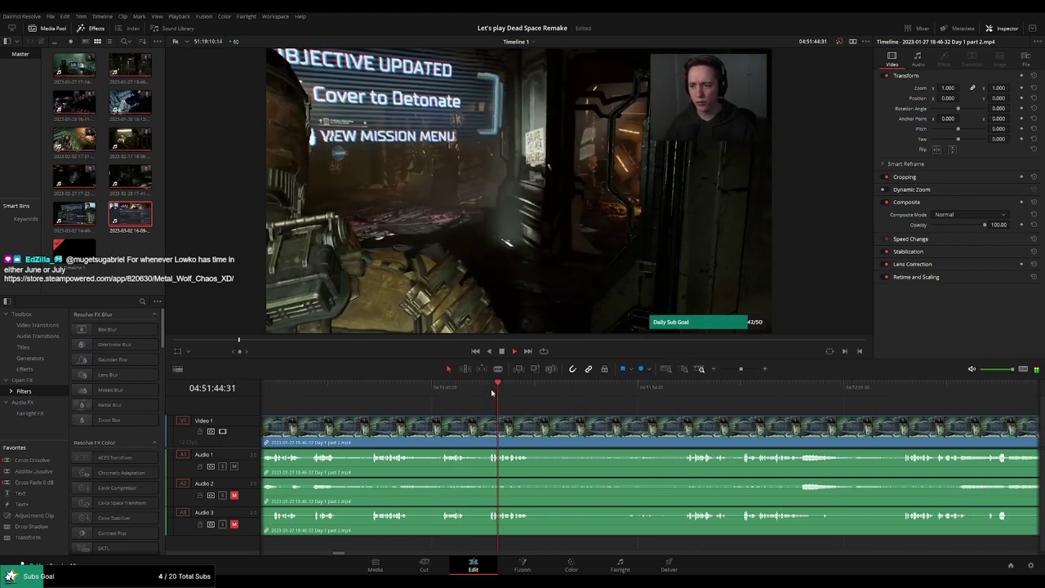
{"action": "left_click", "coordinate": [665, 394]}
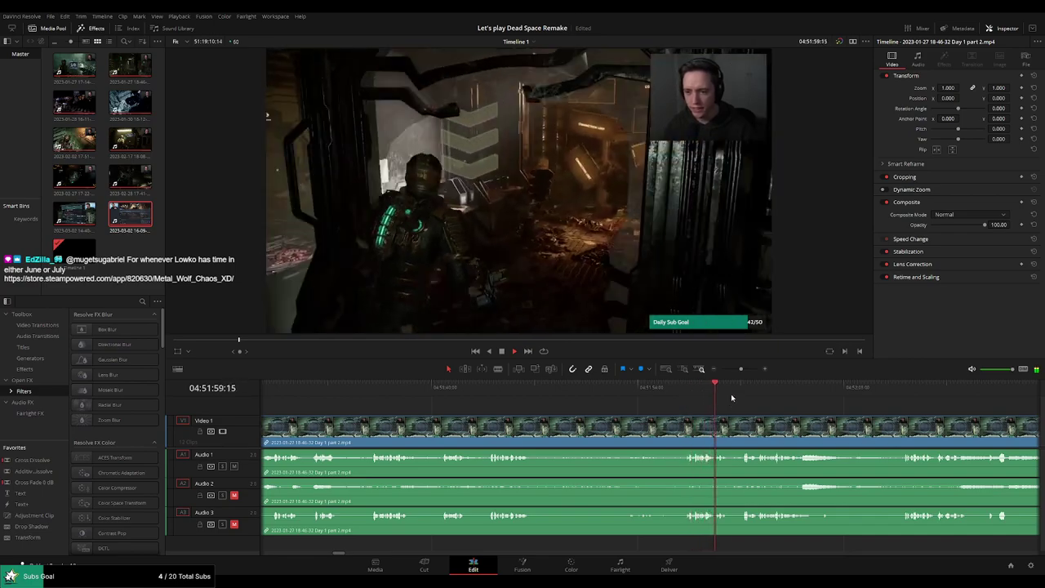
{"action": "scroll", "coordinate": [786, 419], "scroll_direction": "right", "scroll_amount": 3}
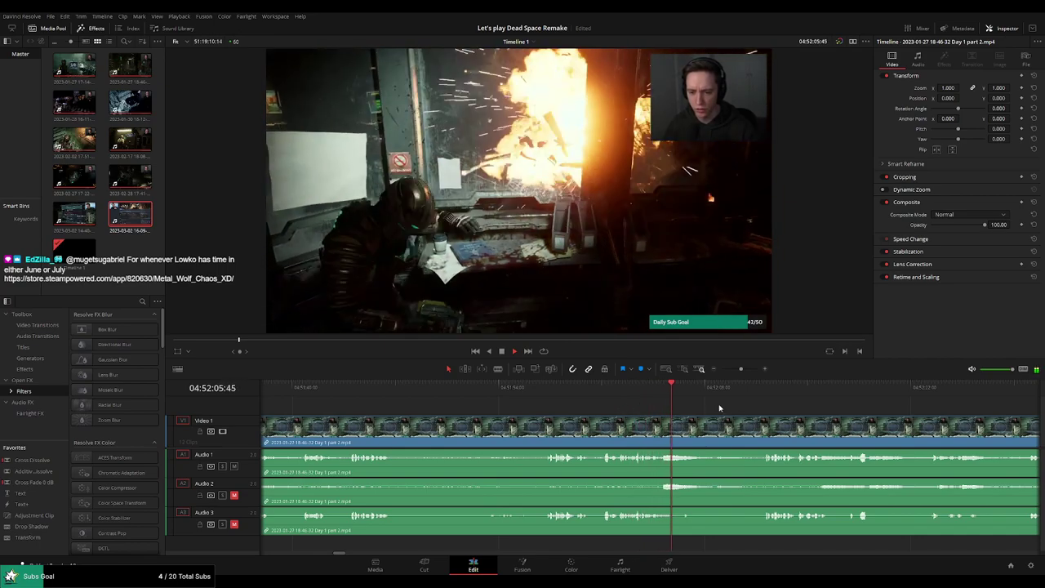
{"action": "scroll", "coordinate": [718, 410], "scroll_direction": "right", "scroll_amount": 3}
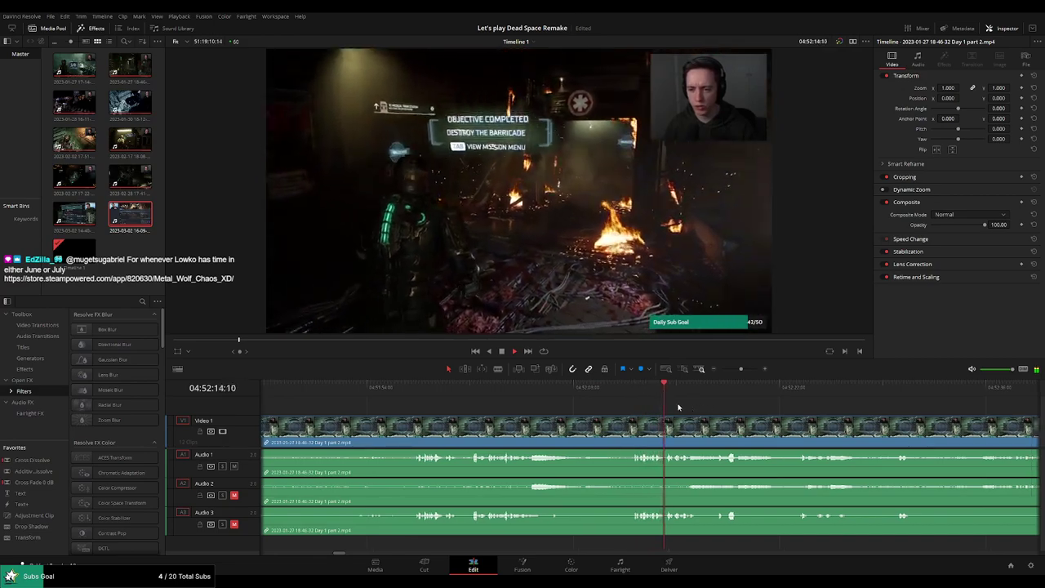
{"action": "scroll", "coordinate": [605, 398], "scroll_direction": "right", "scroll_amount": 3}
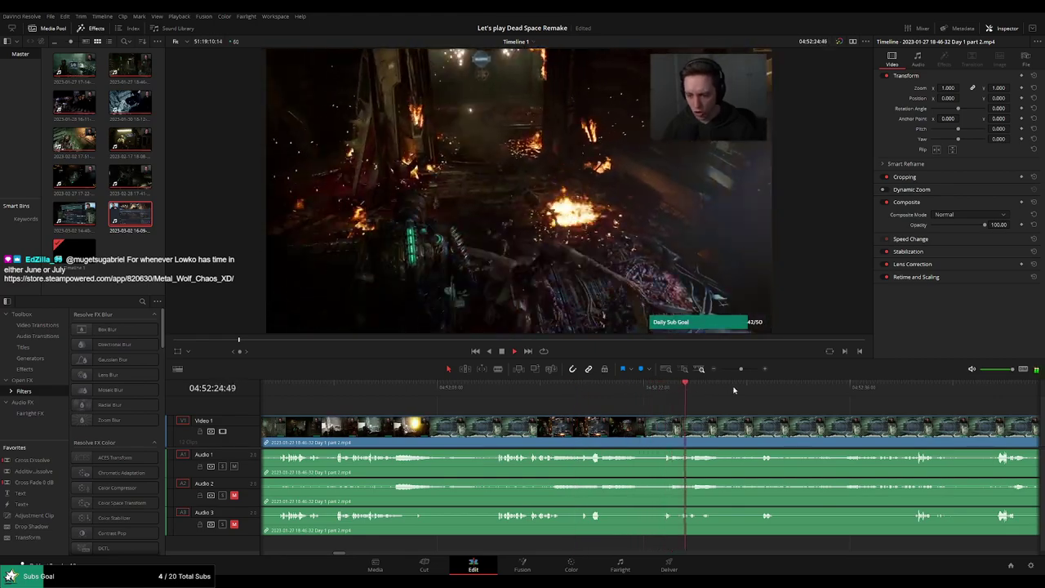
Scrub and play through the Day 1 part 2 footage to find the cut point.
{"action": "left_click", "coordinate": [751, 396]}
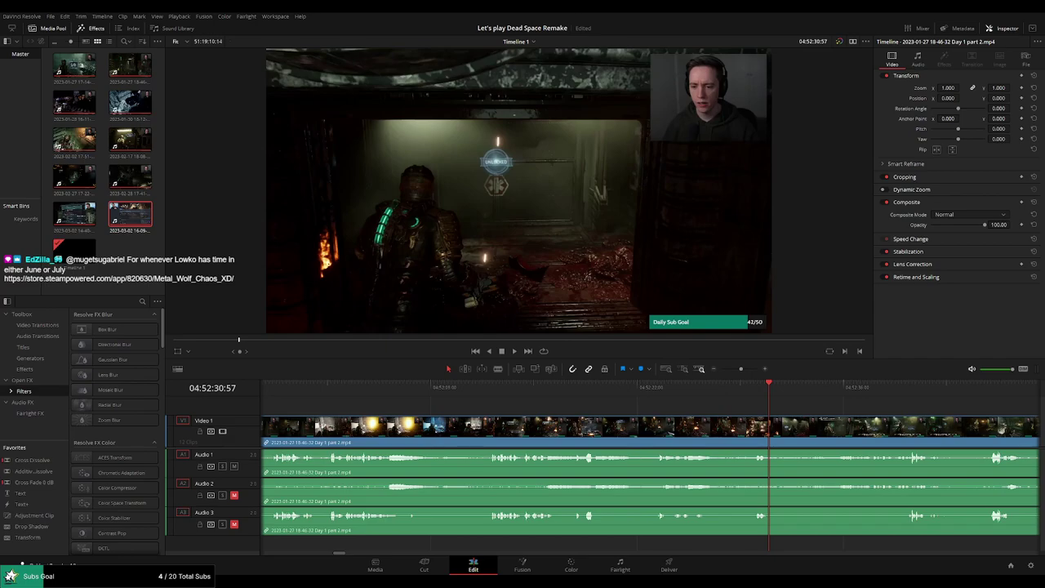
{"action": "left_click", "coordinate": [498, 387]}
{"action": "key", "text": "space"}
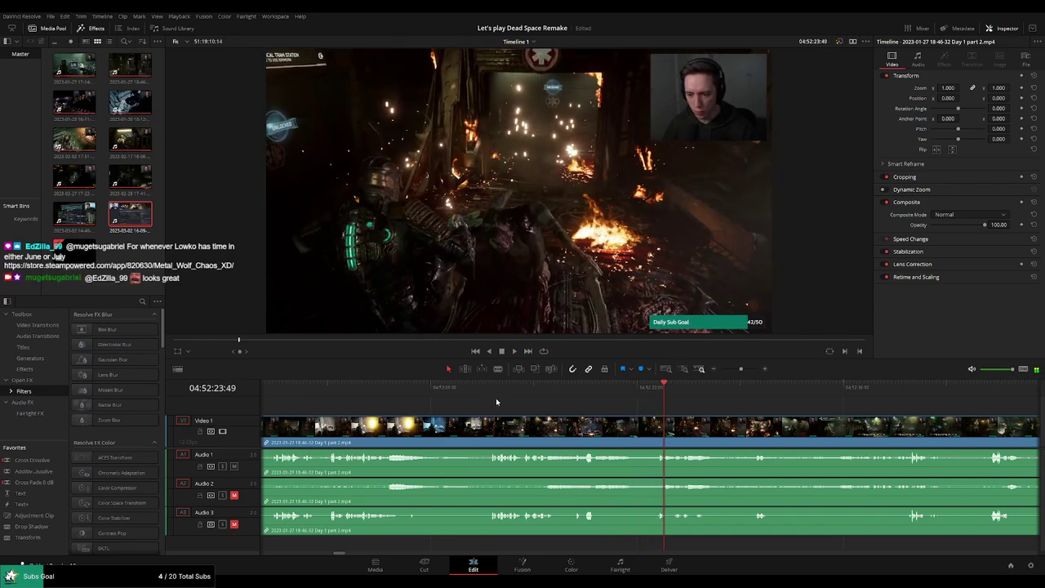
{"action": "left_click", "coordinate": [458, 394]}
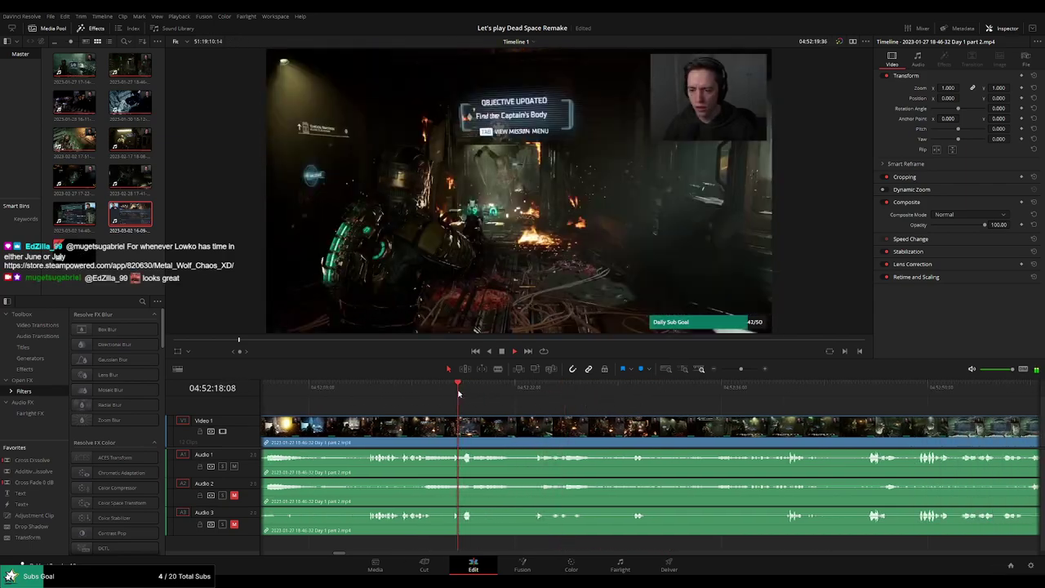
{"action": "left_click_drag", "start_coordinate": [399, 392], "coordinate": [401, 391]}
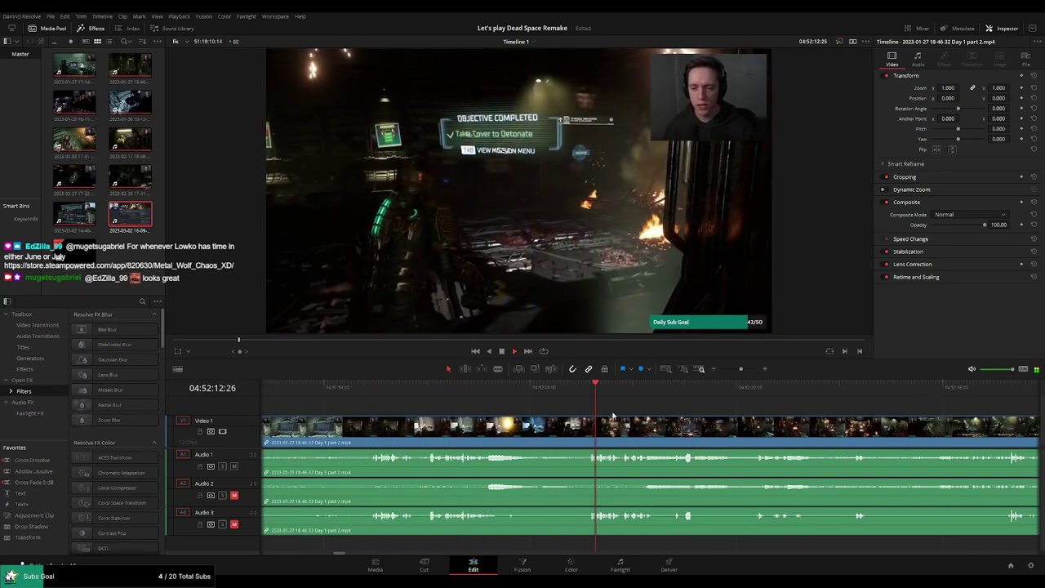
{"action": "left_click", "coordinate": [457, 394]}
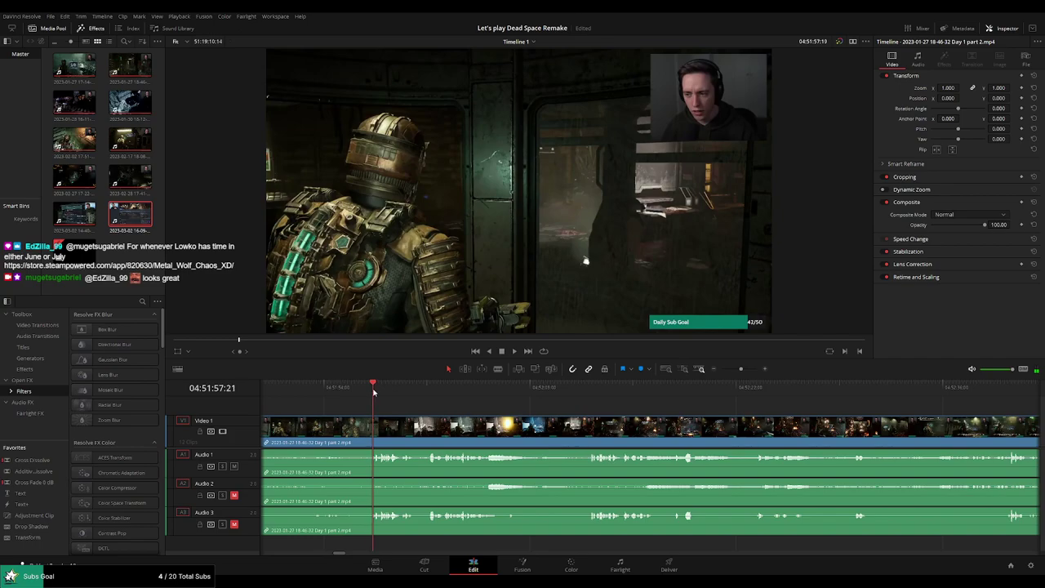
{"action": "left_click_drag", "start_coordinate": [371, 393], "coordinate": [964, 392]}
{"action": "key", "text": "space"}
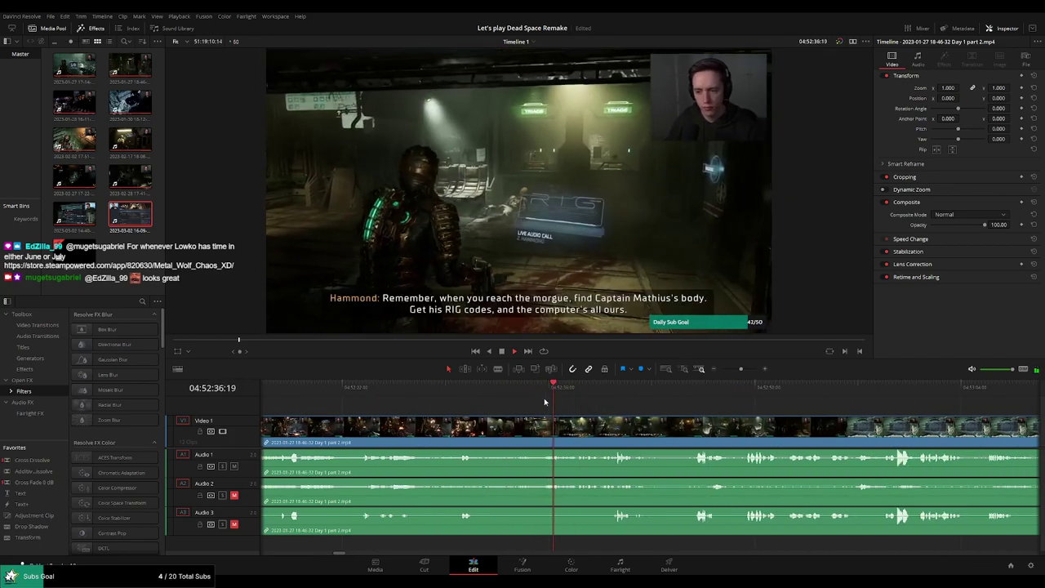
Settle the playhead at 04:52:33:30 and blade the clip across video and all three audio tracks.
{"action": "scroll", "coordinate": [629, 413], "scroll_direction": "up", "scroll_amount": 1}
{"action": "mouse_move", "coordinate": [485, 396]}
{"action": "left_mouse_down"}
{"action": "mouse_move", "coordinate": [561, 398]}
{"action": "mouse_move", "coordinate": [470, 402]}
{"action": "left_mouse_up"}
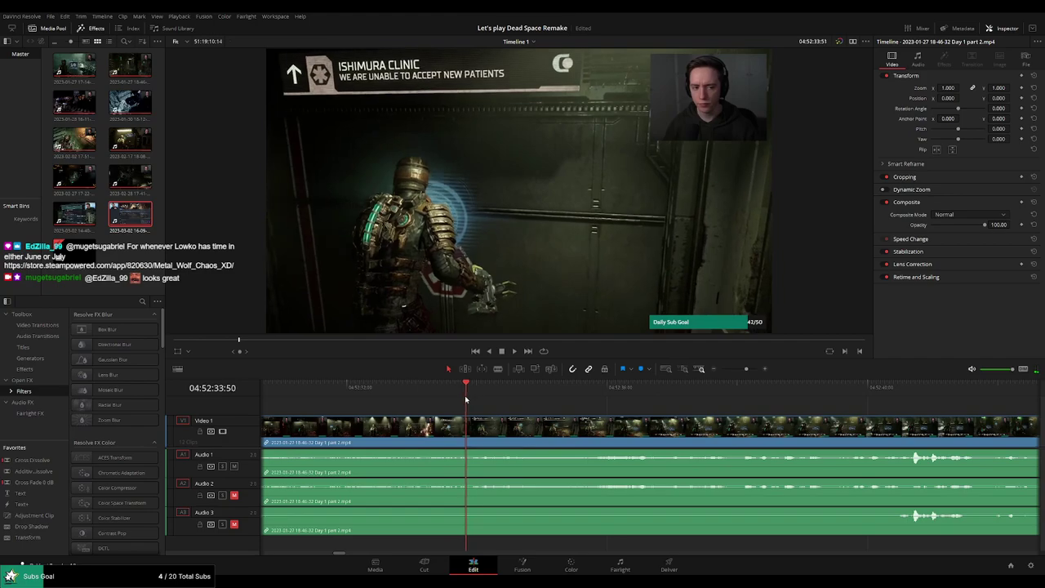
{"action": "mouse_move", "coordinate": [470, 402]}
{"action": "left_mouse_down"}
{"action": "mouse_move", "coordinate": [584, 405]}
{"action": "mouse_move", "coordinate": [367, 408]}
{"action": "left_mouse_up"}
{"action": "key", "text": "space"}
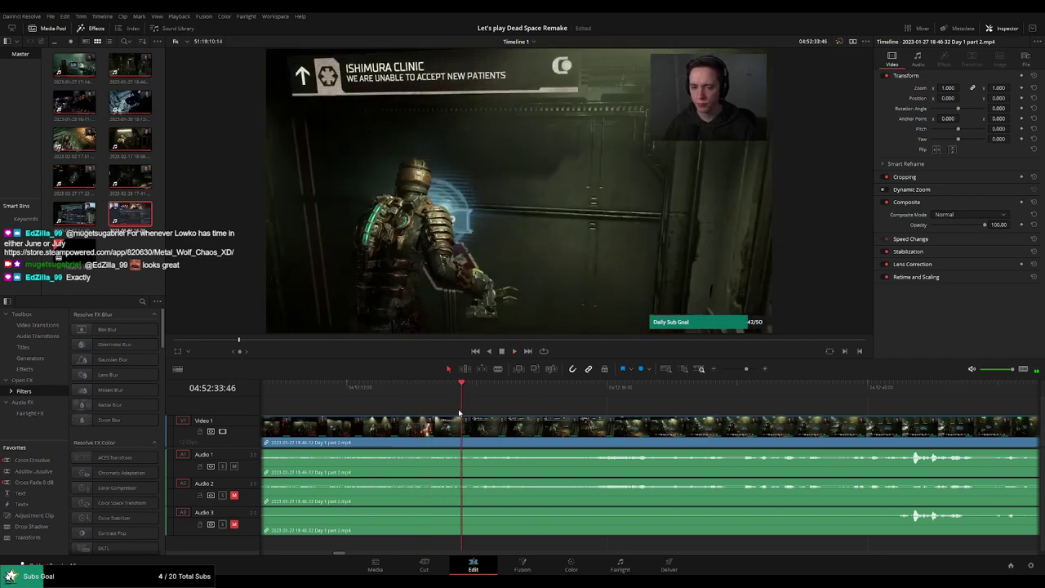
{"action": "left_click_drag", "start_coordinate": [445, 397], "coordinate": [448, 414]}
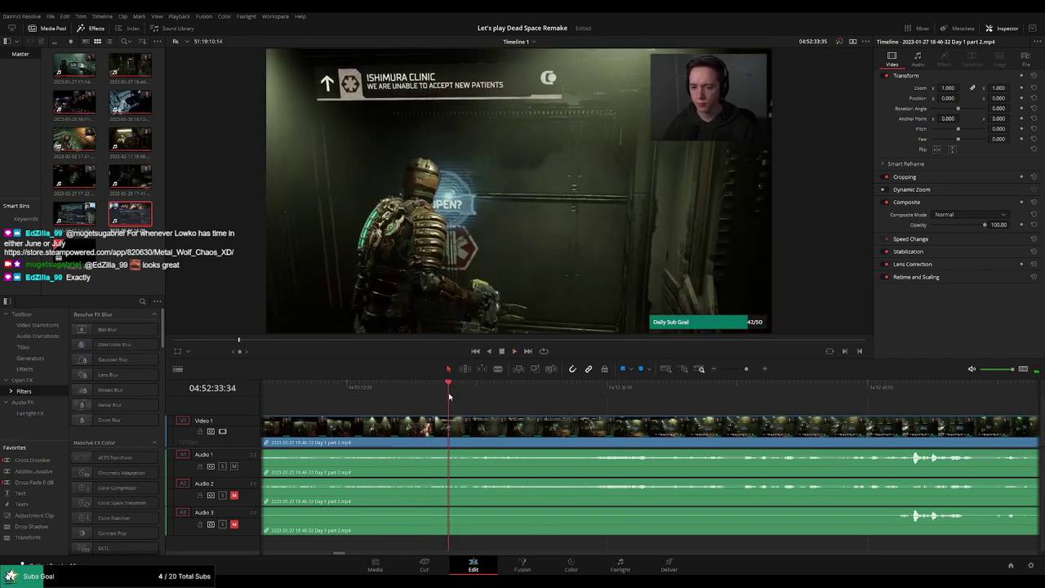
{"action": "key", "text": "b"}
{"action": "left_click", "coordinate": [449, 418]}
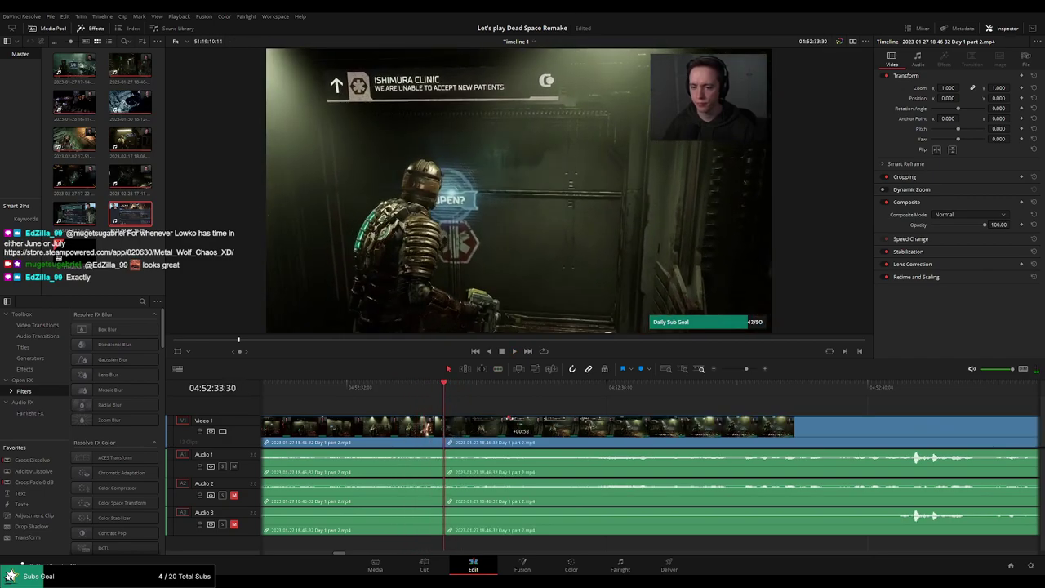
Drag audio fade handles at the 04:52:33:30 cut, then play across it to check.
{"action": "key", "text": "a"}
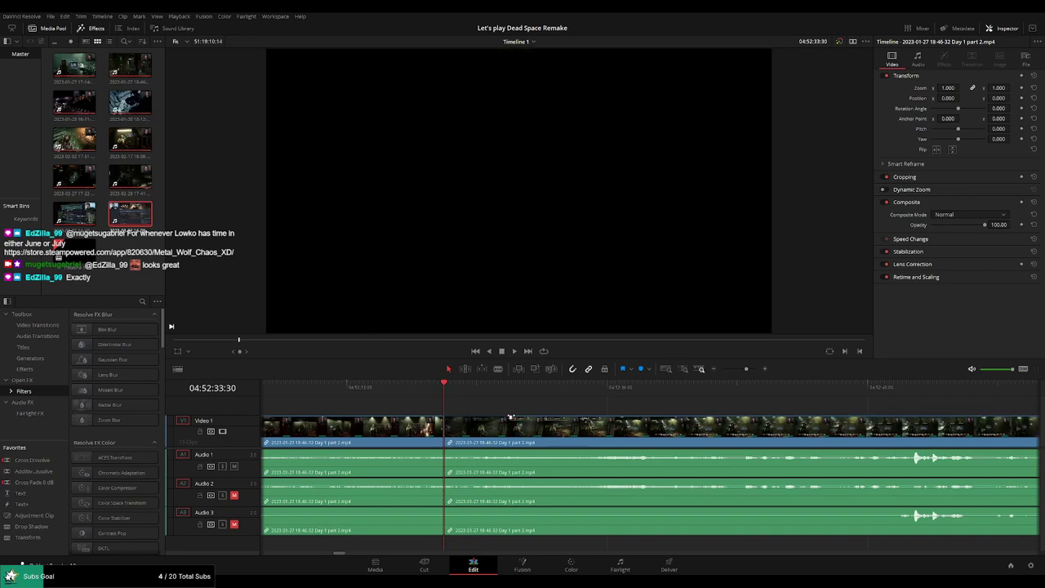
{"action": "mouse_move", "coordinate": [438, 419]}
{"action": "left_mouse_down"}
{"action": "mouse_move", "coordinate": [427, 423]}
{"action": "mouse_move", "coordinate": [442, 450]}
{"action": "left_mouse_up"}
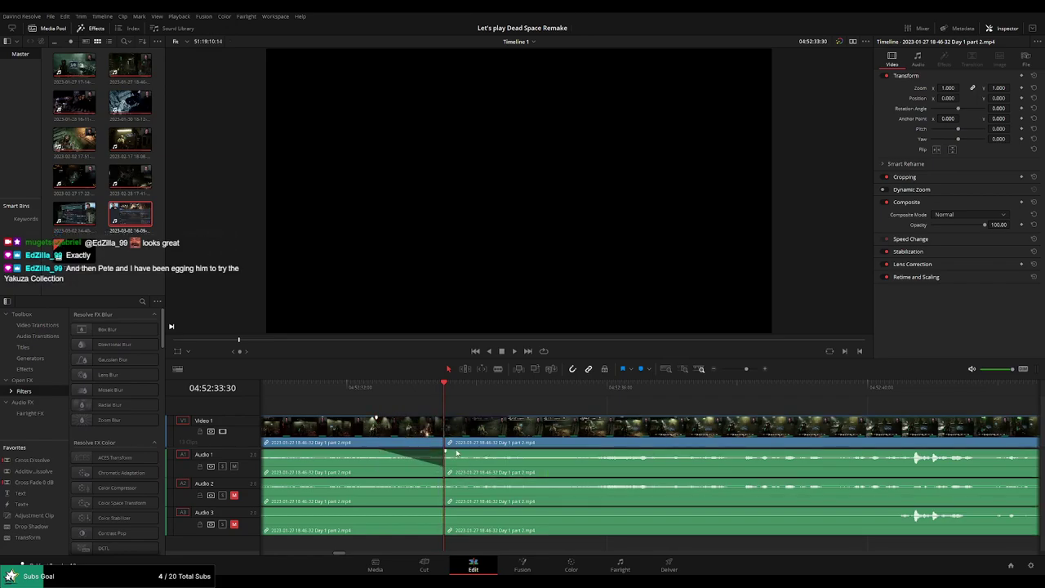
{"action": "left_click_drag", "start_coordinate": [460, 454], "coordinate": [500, 454]}
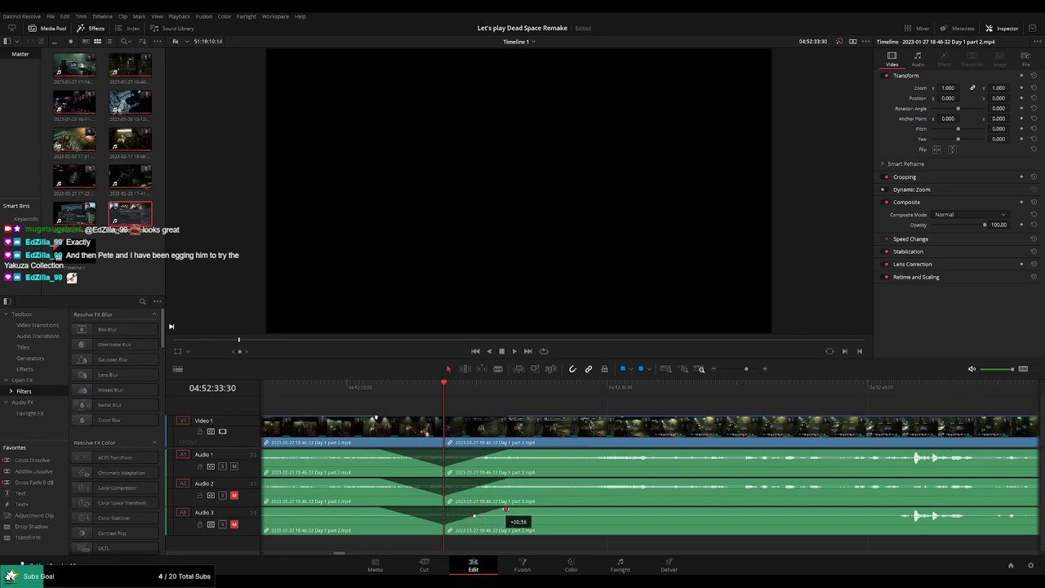
{"action": "key", "text": "space"}
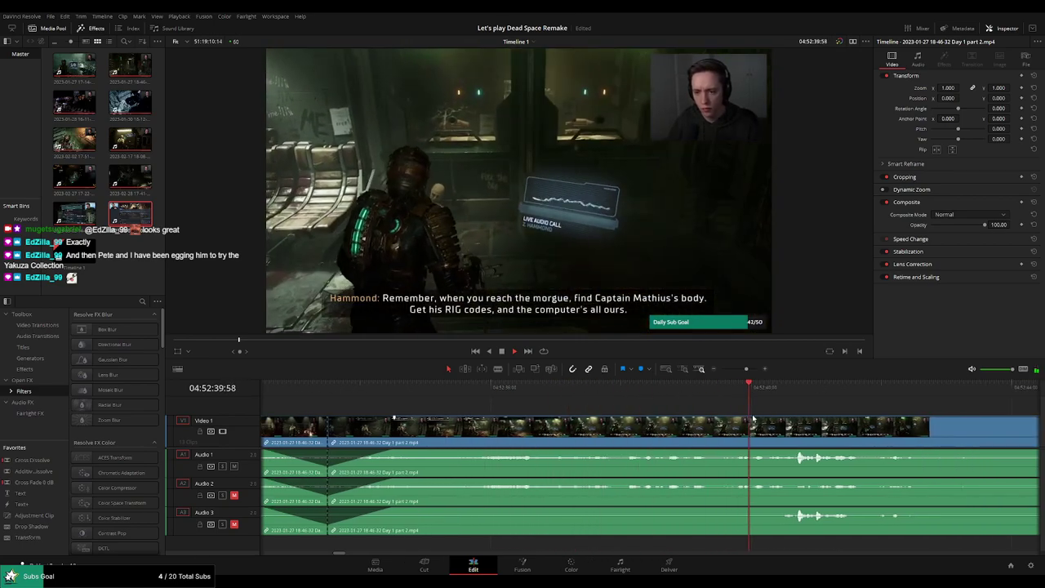
{"action": "scroll", "coordinate": [720, 417], "scroll_direction": "down", "scroll_amount": 1}
{"action": "scroll", "coordinate": [721, 416], "scroll_direction": "up", "scroll_amount": 1}
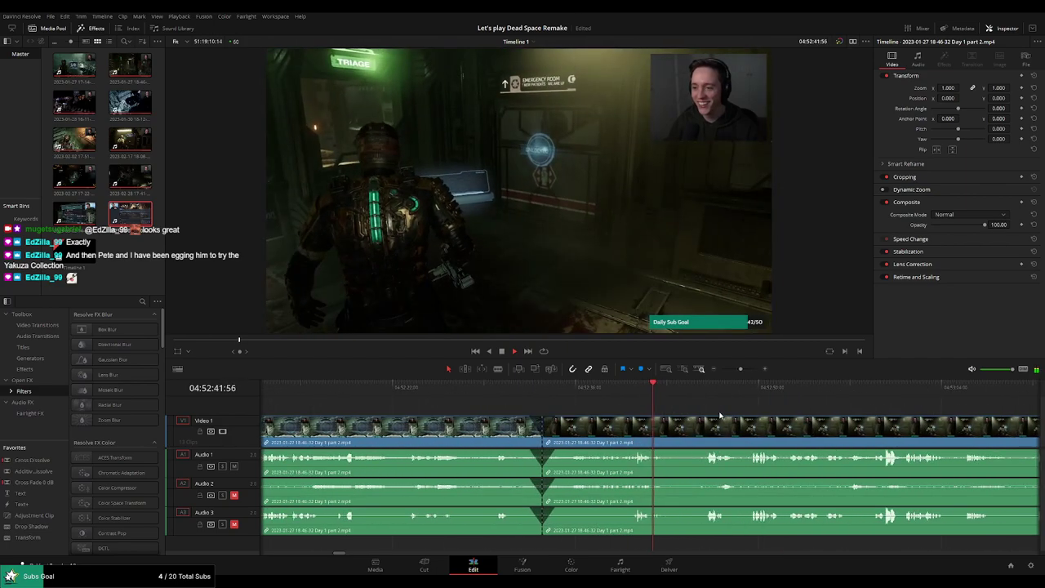
{"action": "left_click", "coordinate": [694, 396]}
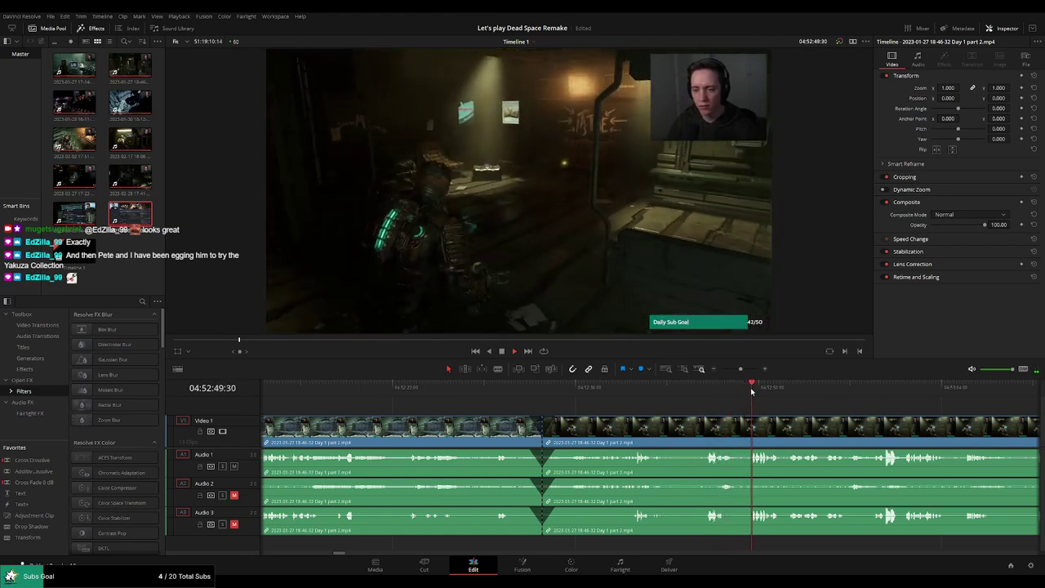
{"action": "left_click", "coordinate": [630, 390]}
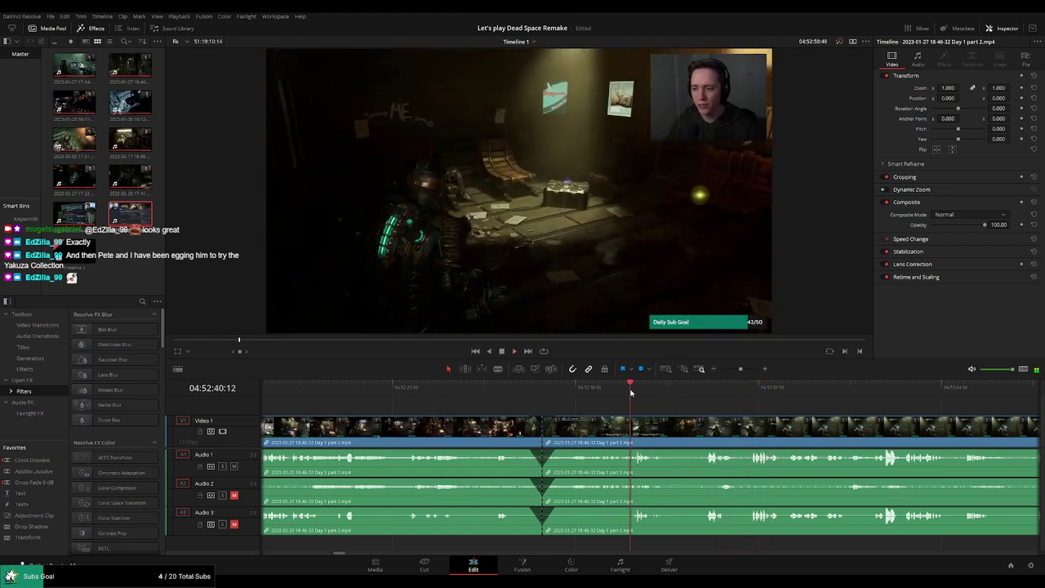
{"action": "left_click_drag", "start_coordinate": [630, 393], "coordinate": [700, 394]}
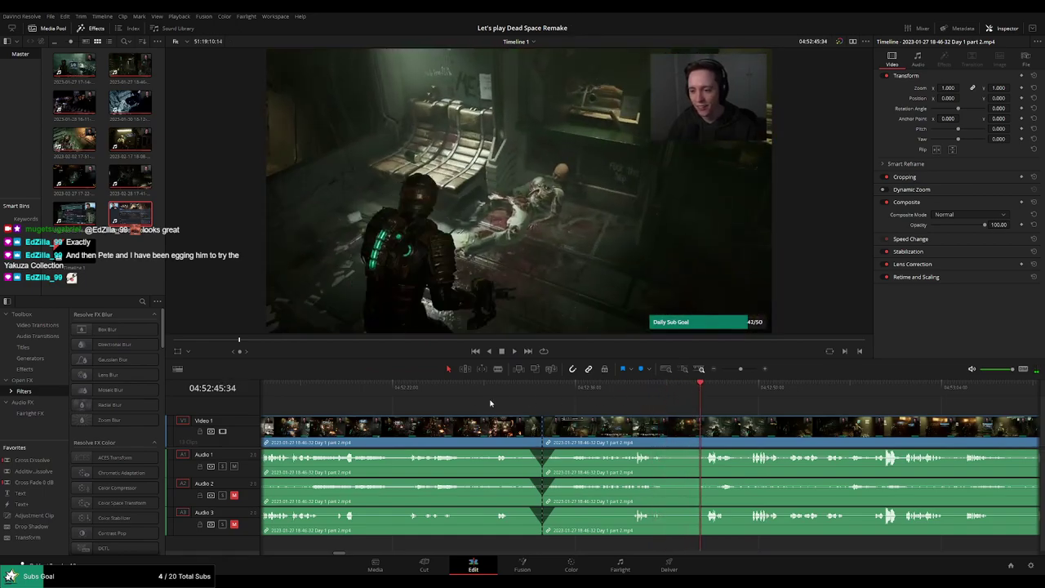
{"action": "left_click", "coordinate": [455, 388]}
{"action": "left_click", "coordinate": [416, 388]}
{"action": "key", "text": "space"}
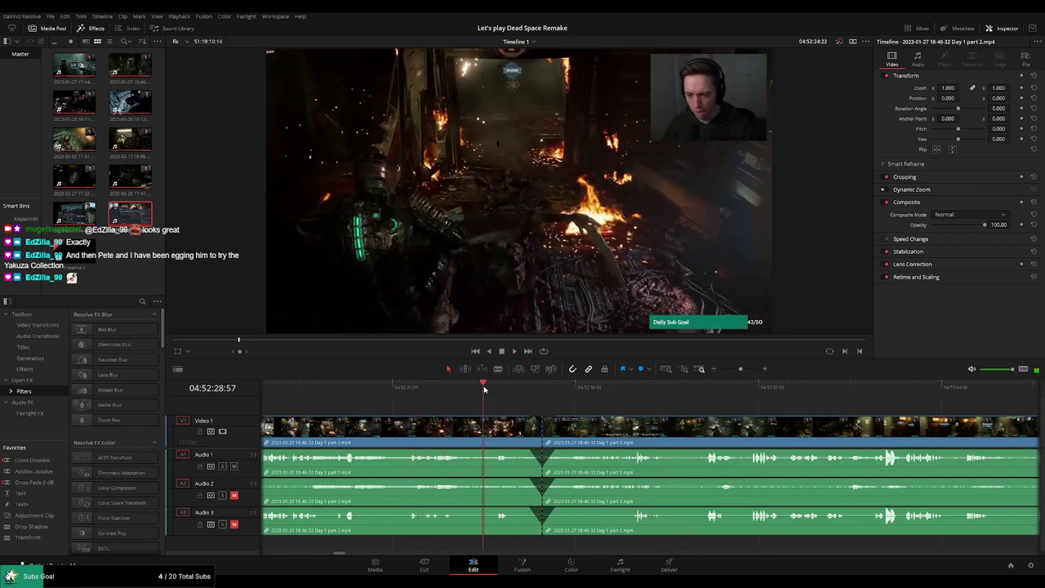
{"action": "left_click_drag", "start_coordinate": [484, 391], "coordinate": [501, 392]}
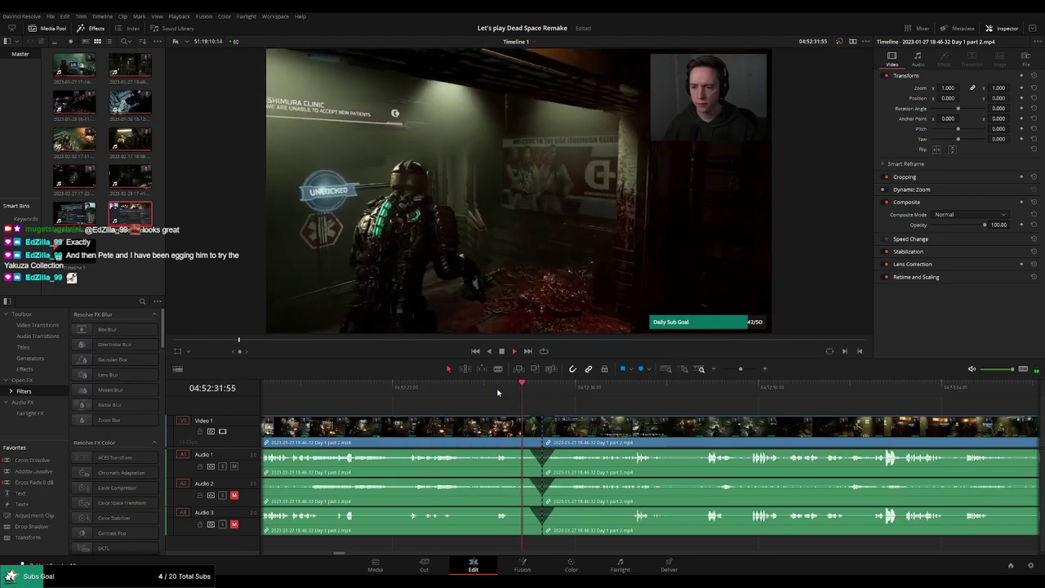
{"action": "mouse_move", "coordinate": [367, 399]}
{"action": "left_mouse_down"}
{"action": "mouse_move", "coordinate": [541, 393]}
{"action": "mouse_move", "coordinate": [387, 410]}
{"action": "left_mouse_up"}
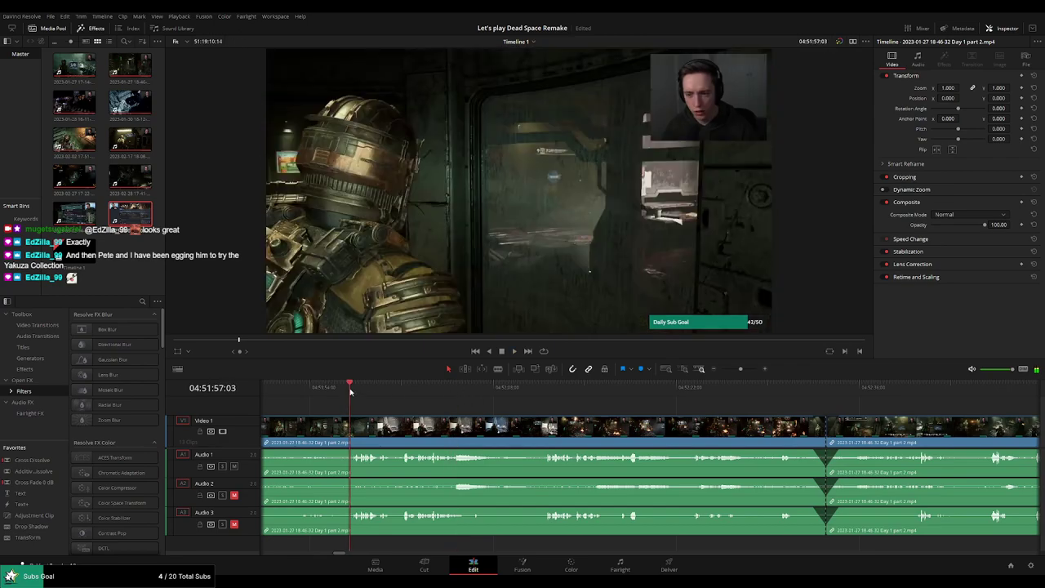
{"action": "scroll", "coordinate": [387, 406], "scroll_direction": "up", "scroll_amount": 3}
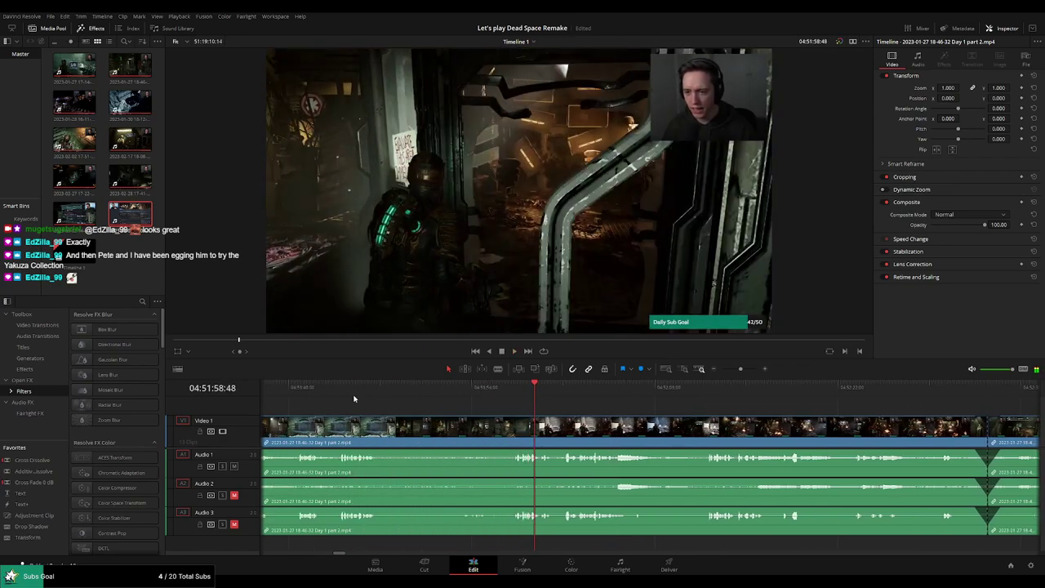
{"action": "left_click", "coordinate": [351, 388]}
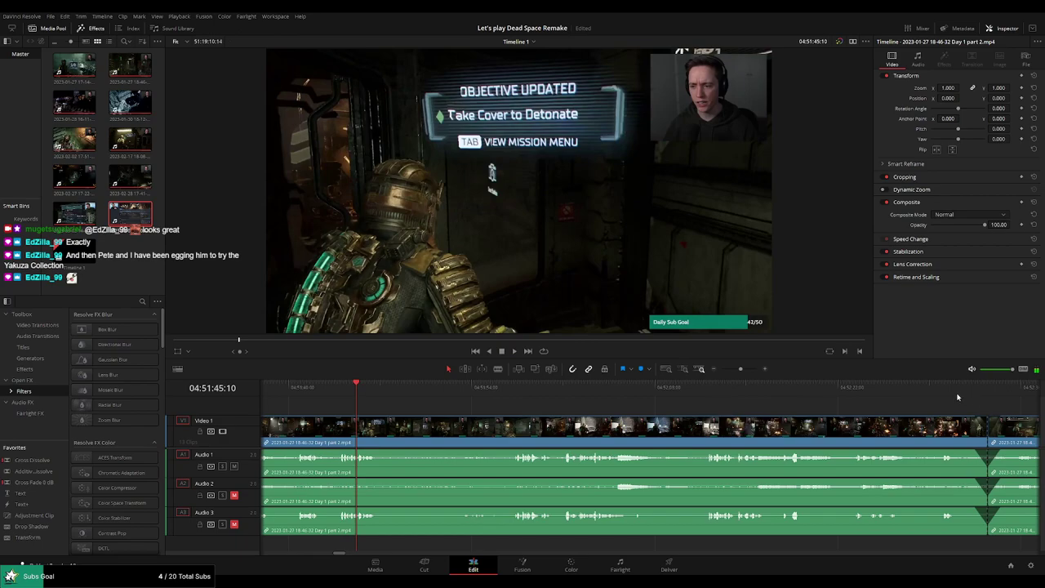
{"action": "left_click", "coordinate": [957, 397]}
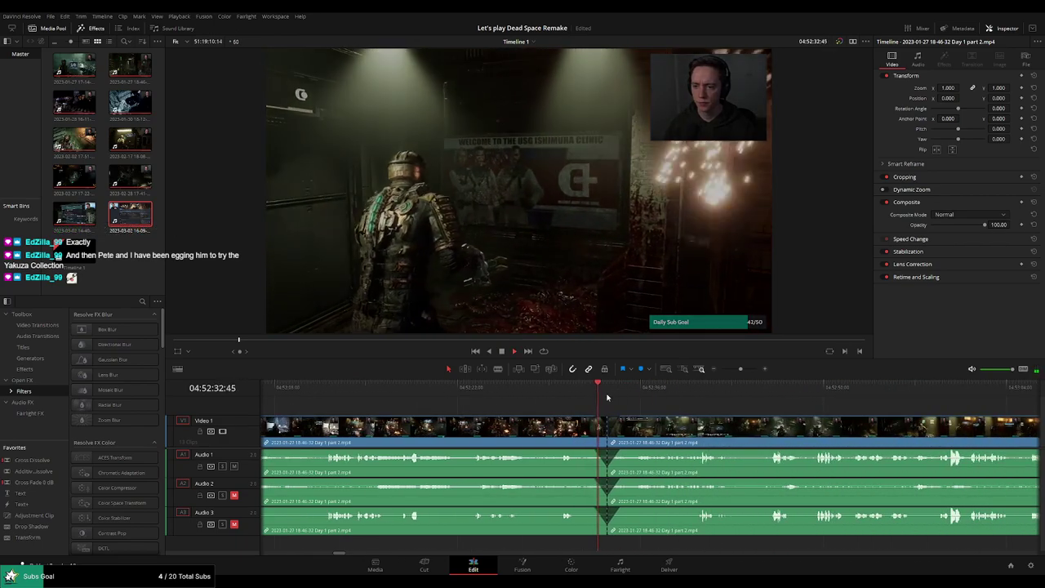
{"action": "left_click", "coordinate": [797, 397]}
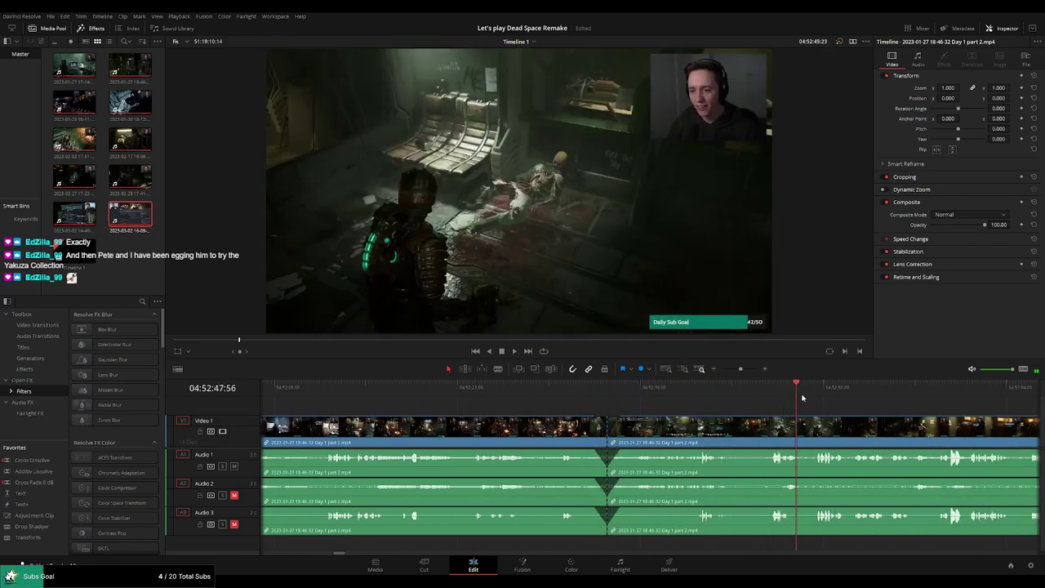
{"action": "scroll", "coordinate": [778, 431], "scroll_direction": "down", "scroll_amount": 3}
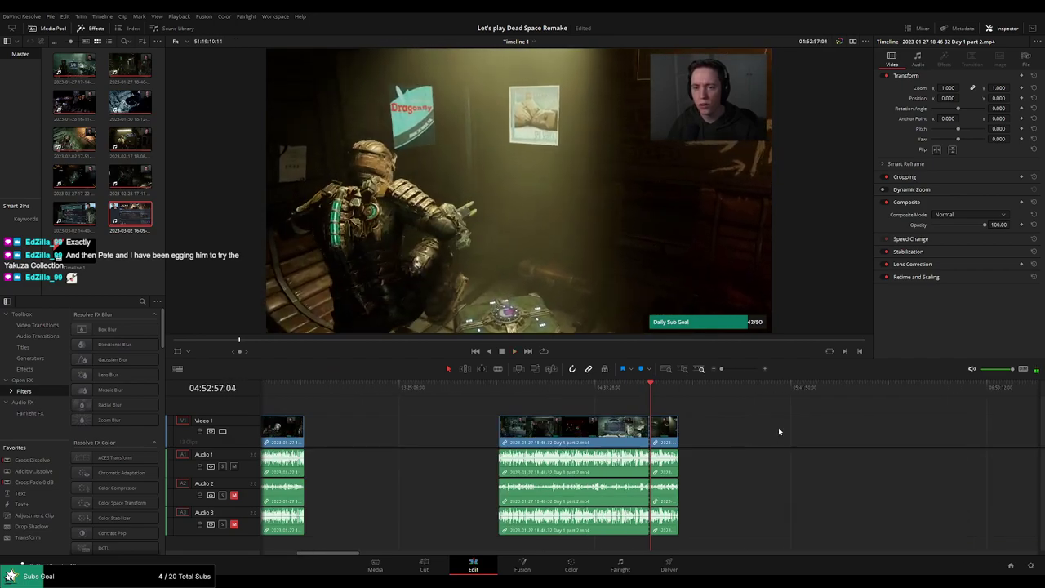
Move the short opening clip later on the timeline and select the gap before it.
{"action": "scroll", "coordinate": [578, 411], "scroll_direction": "right", "scroll_amount": 3}
{"action": "left_click", "coordinate": [376, 390]}
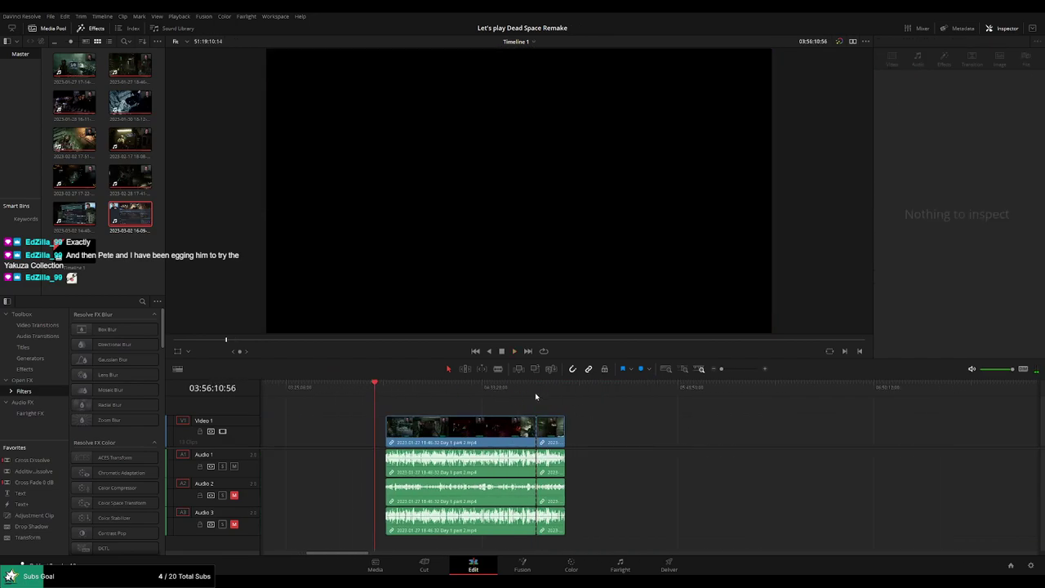
{"action": "left_click", "coordinate": [391, 392]}
{"action": "scroll", "coordinate": [571, 418], "scroll_direction": "right", "scroll_amount": 5}
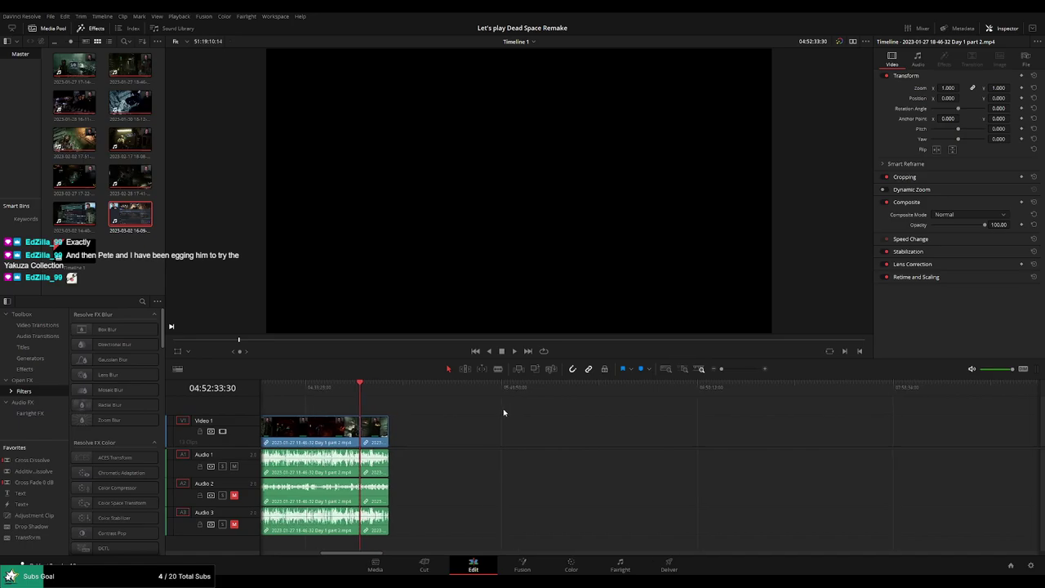
{"action": "left_click_drag", "start_coordinate": [358, 432], "coordinate": [625, 433]}
{"action": "left_click", "coordinate": [404, 427]}
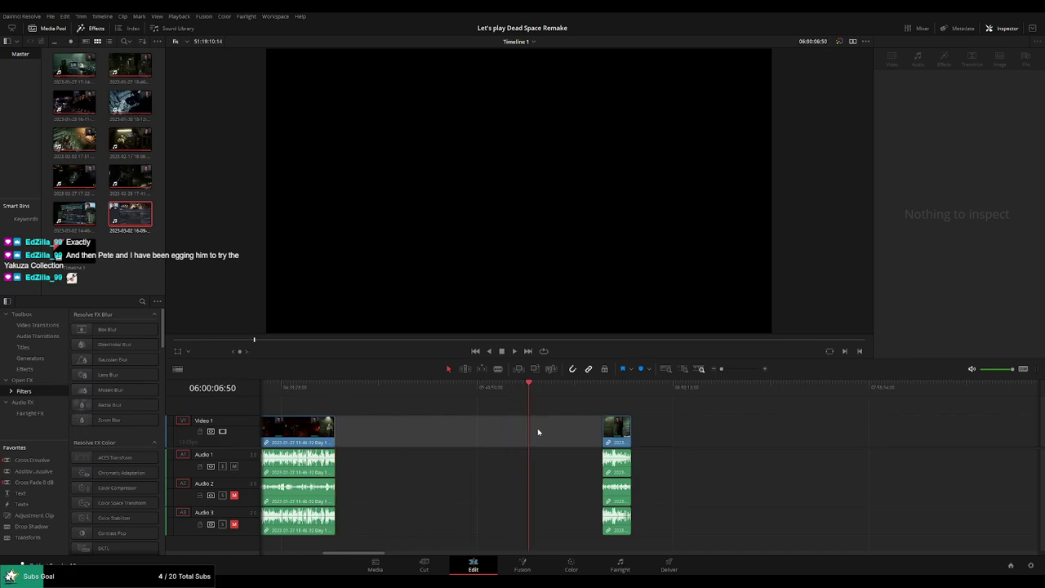
Slide the short clip back to the playhead and butt the Day 2 clip against it.
{"action": "scroll", "coordinate": [665, 409], "scroll_direction": "up", "scroll_amount": 2}
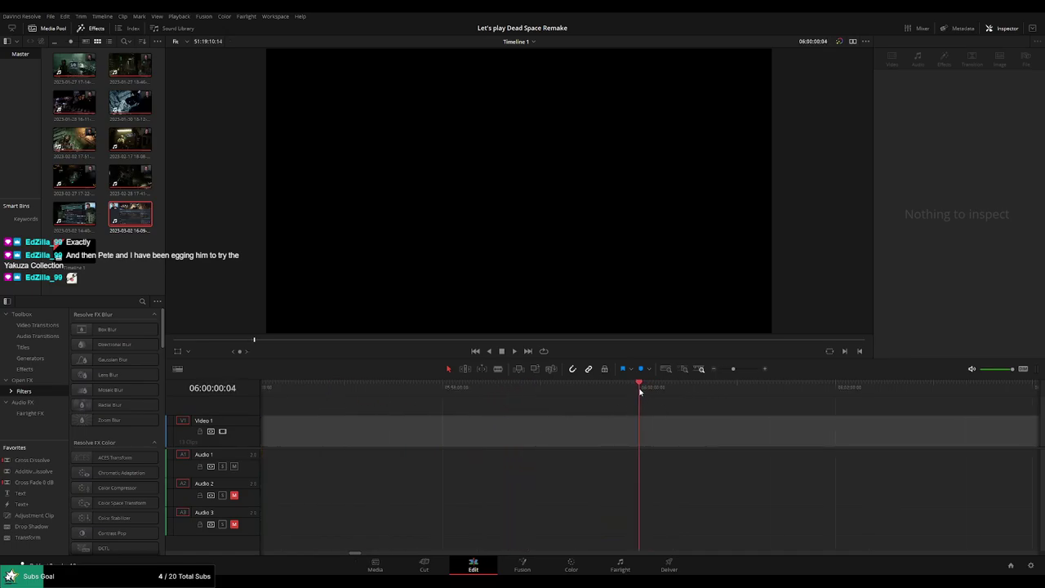
{"action": "left_click", "coordinate": [713, 370]}
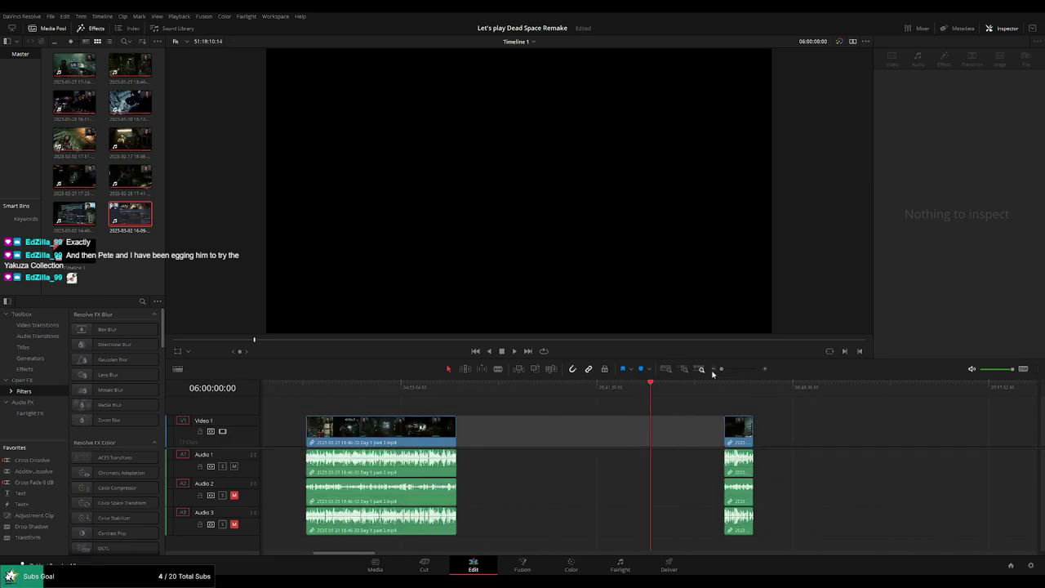
{"action": "left_click_drag", "start_coordinate": [741, 438], "coordinate": [667, 438]}
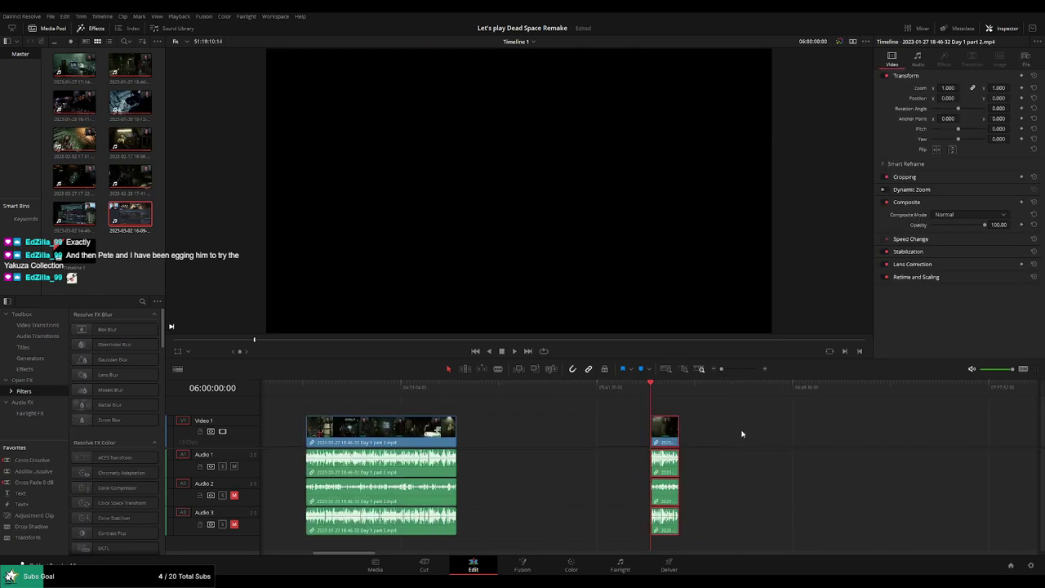
{"action": "scroll", "coordinate": [595, 417], "scroll_direction": "right", "scroll_amount": 10}
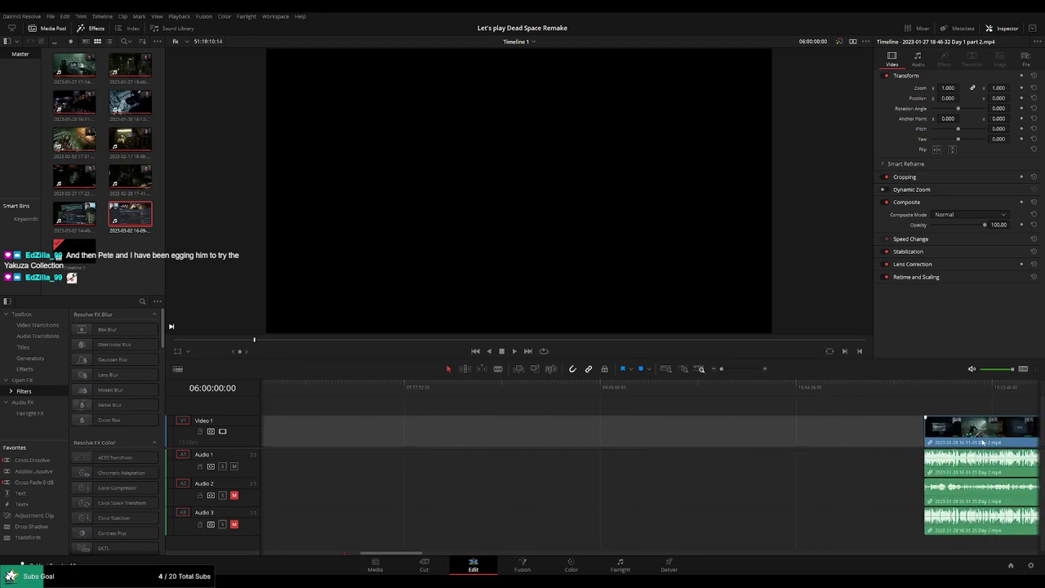
{"action": "left_click", "coordinate": [535, 442]}
{"action": "left_click_drag", "start_coordinate": [534, 442], "coordinate": [535, 439]}
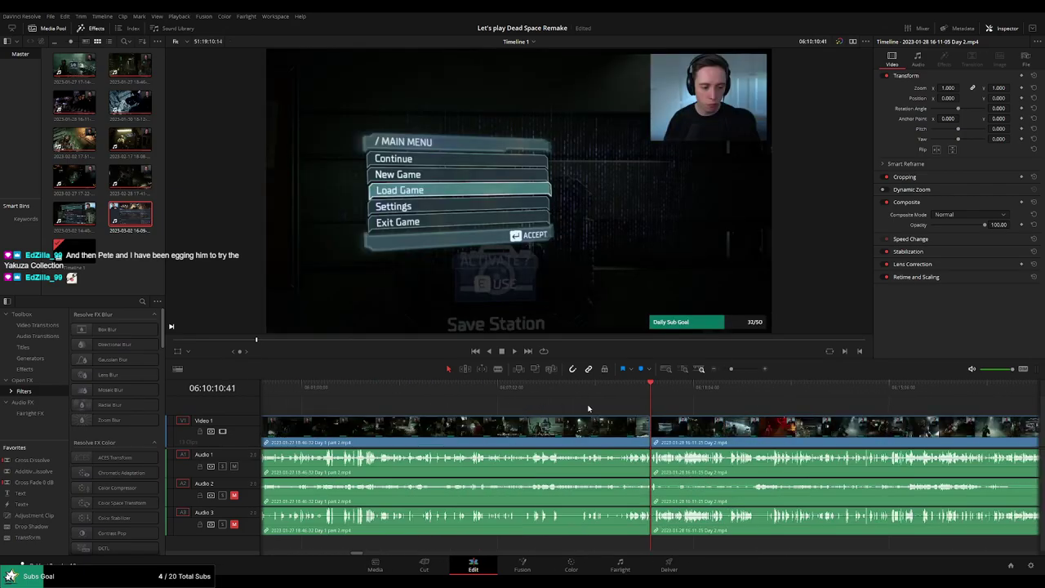
Roll the Day 1/Day 2 edit point a few frames earlier and replay across the join.
{"action": "key", "text": "space"}
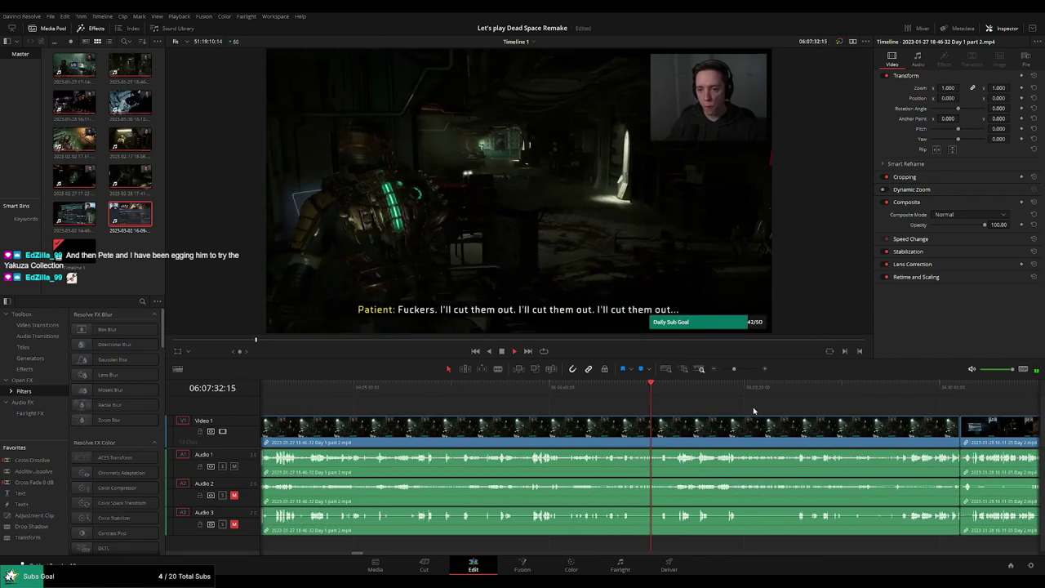
{"action": "left_click_drag", "start_coordinate": [857, 415], "coordinate": [948, 419]}
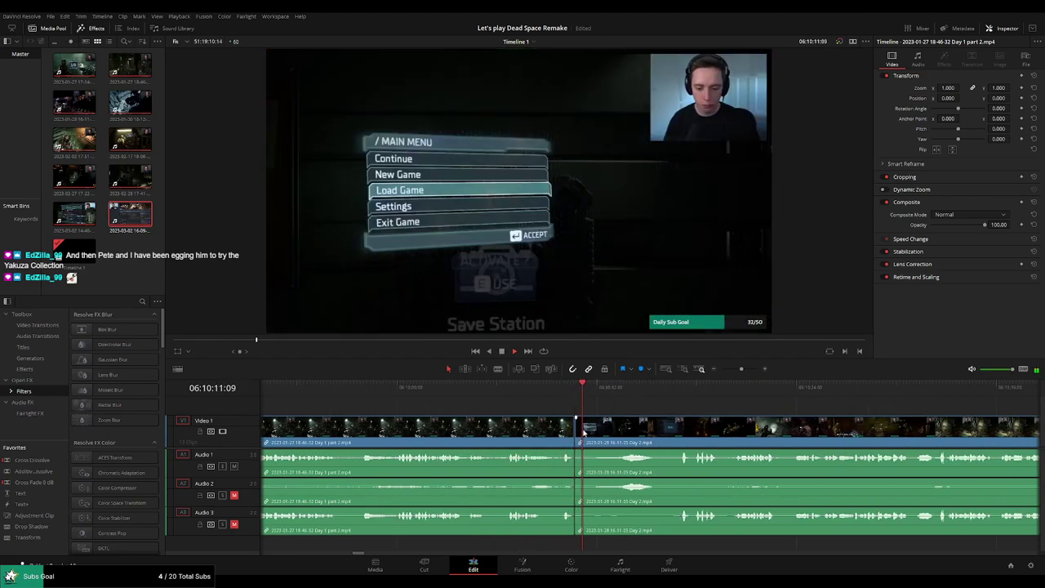
{"action": "left_click", "coordinate": [584, 432]}
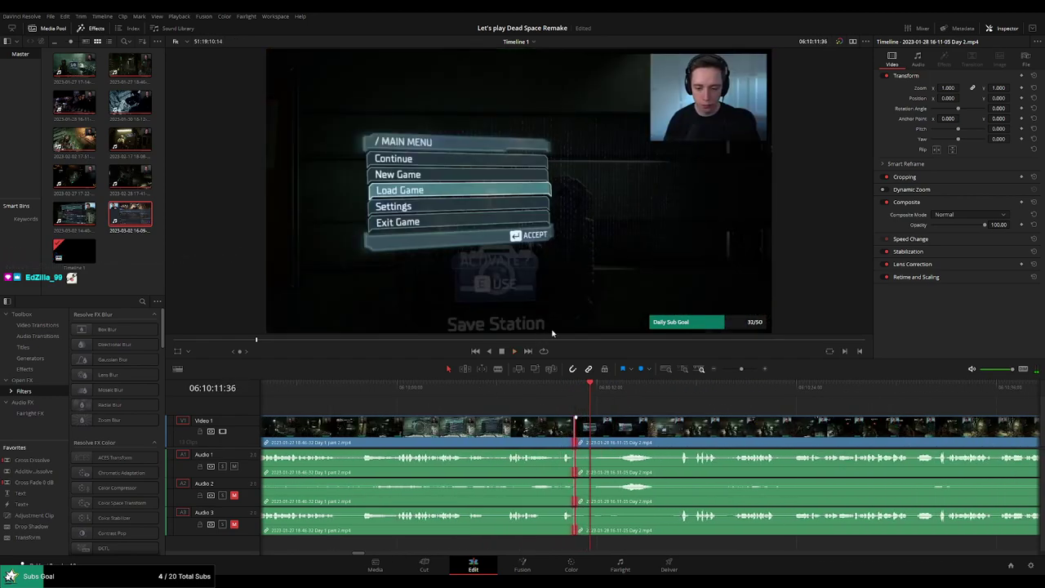
{"action": "key", "text": "shift+comma"}
{"action": "left_click", "coordinate": [558, 390]}
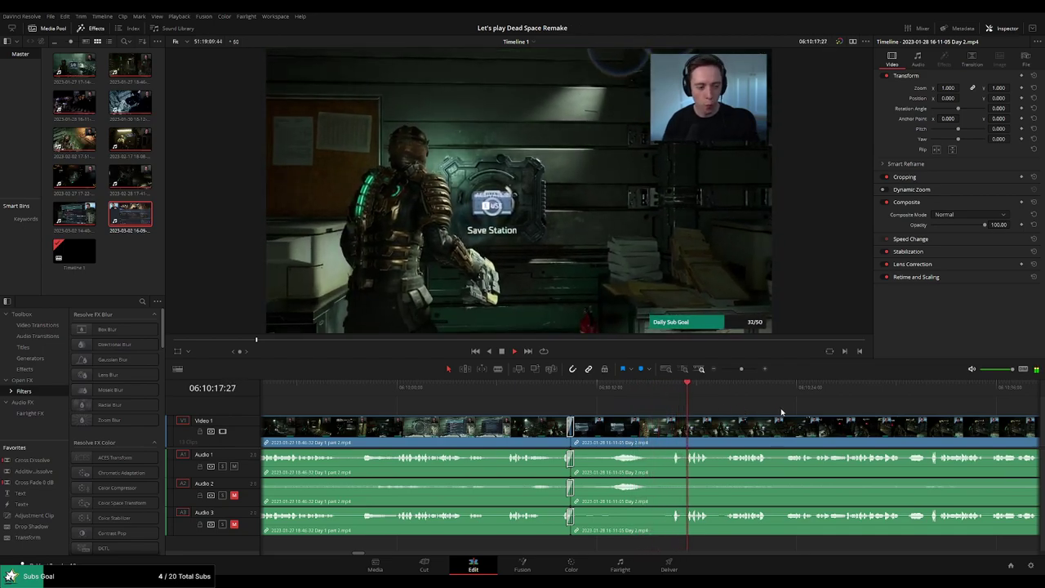
{"action": "scroll", "coordinate": [616, 407], "scroll_direction": "right", "scroll_amount": 2}
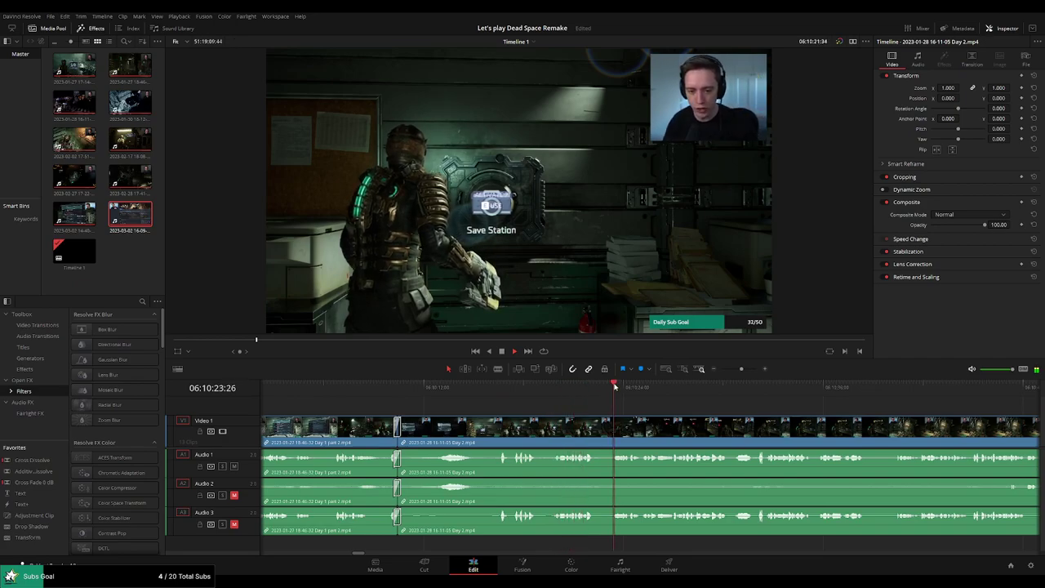
{"action": "scroll", "coordinate": [525, 404], "scroll_direction": "down", "scroll_amount": 2}
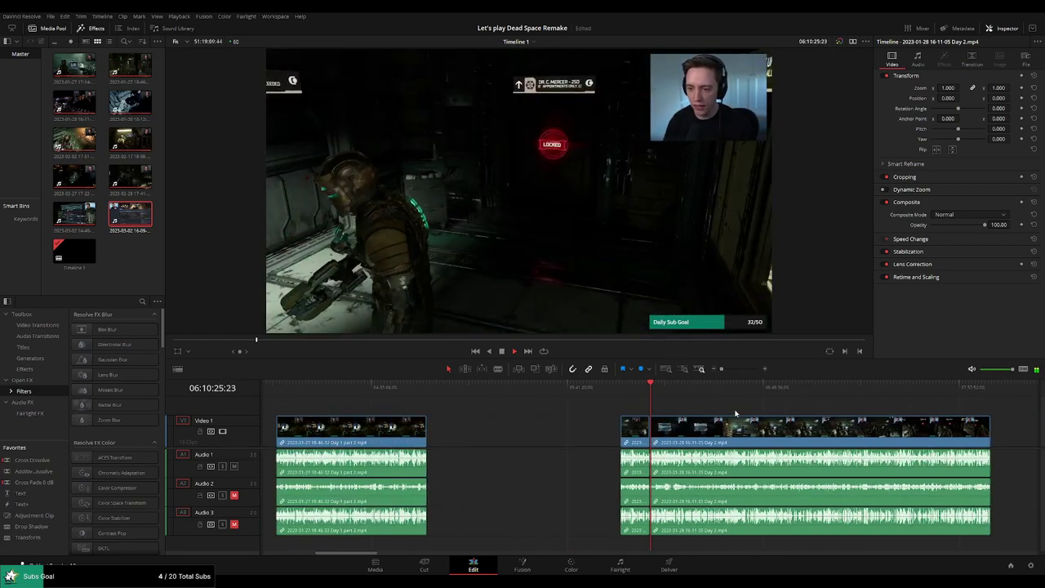
Jump forward into the Day 2 footage, reaching around 06:52:04.
{"action": "scroll", "coordinate": [525, 404], "scroll_direction": "down", "scroll_amount": 2}
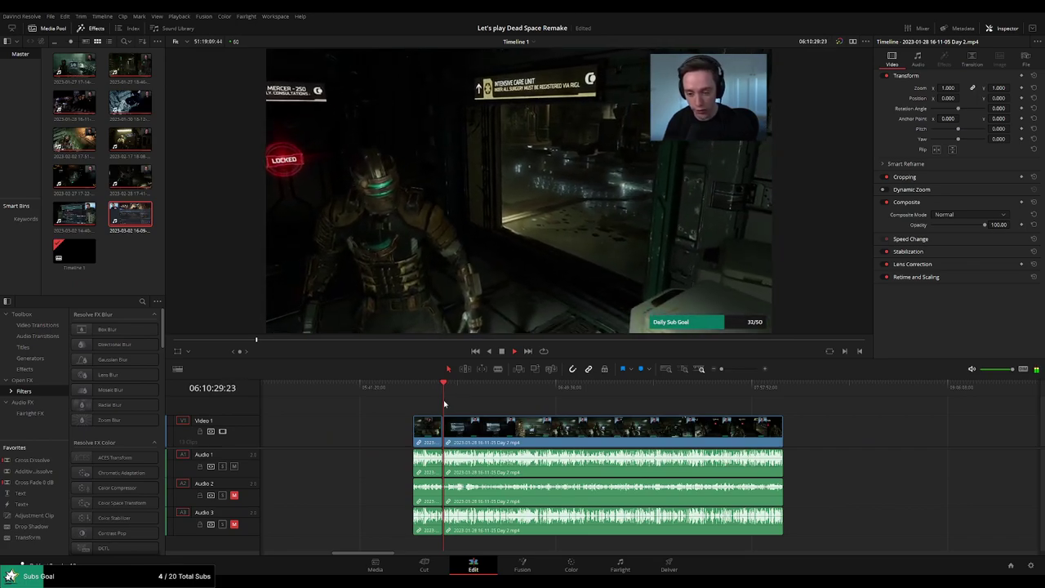
{"action": "left_click_drag", "start_coordinate": [415, 387], "coordinate": [560, 396]}
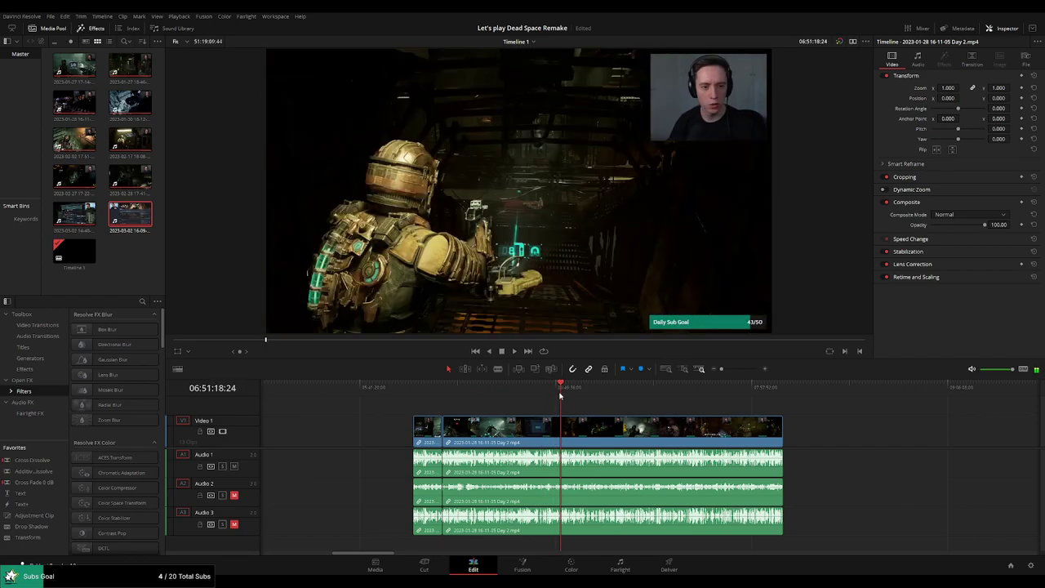
{"action": "scroll", "coordinate": [705, 408], "scroll_direction": "up", "scroll_amount": 5}
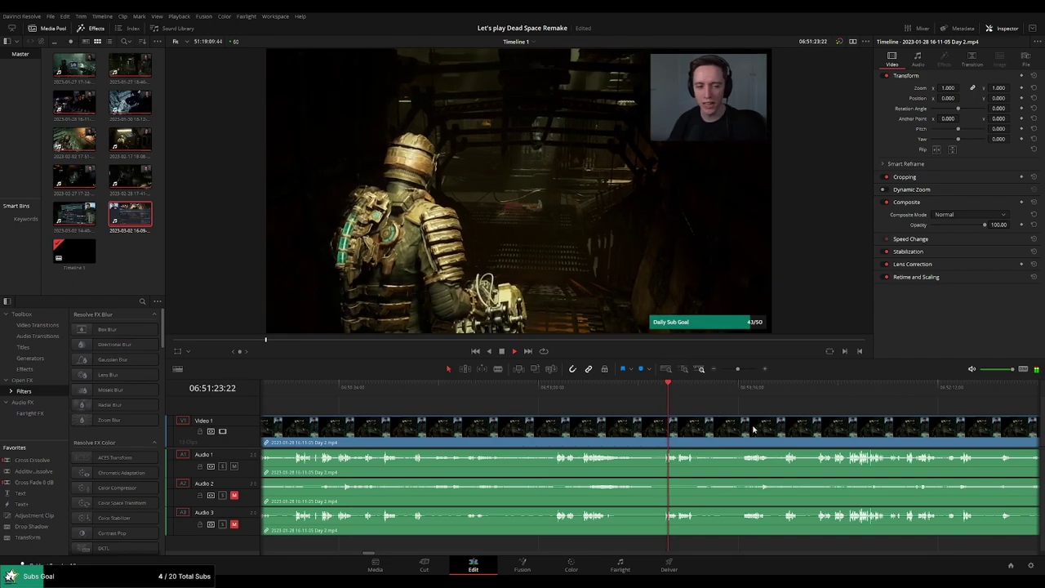
{"action": "scroll", "coordinate": [637, 408], "scroll_direction": "up", "scroll_amount": 1}
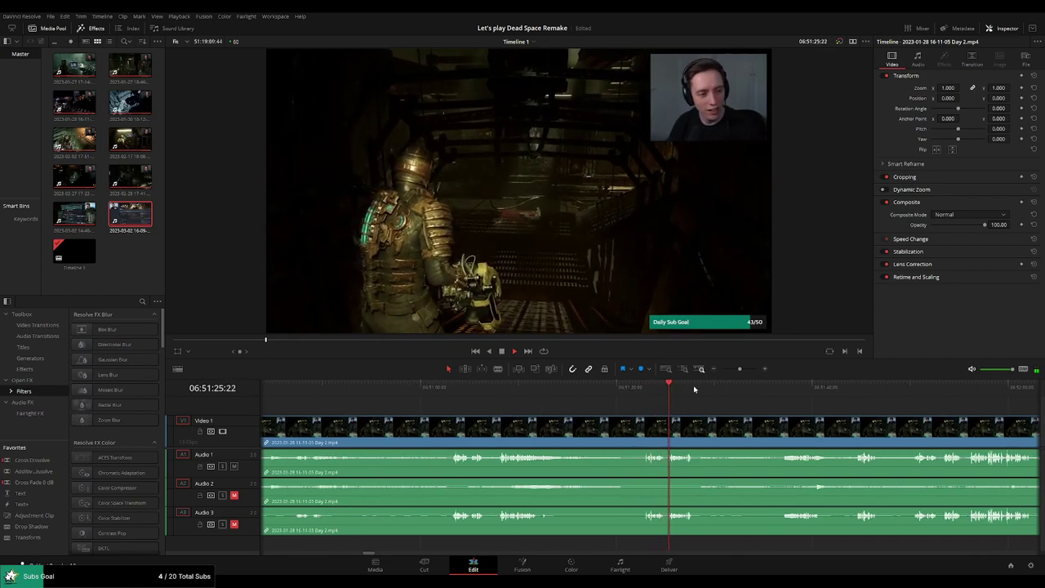
{"action": "left_click", "coordinate": [776, 387]}
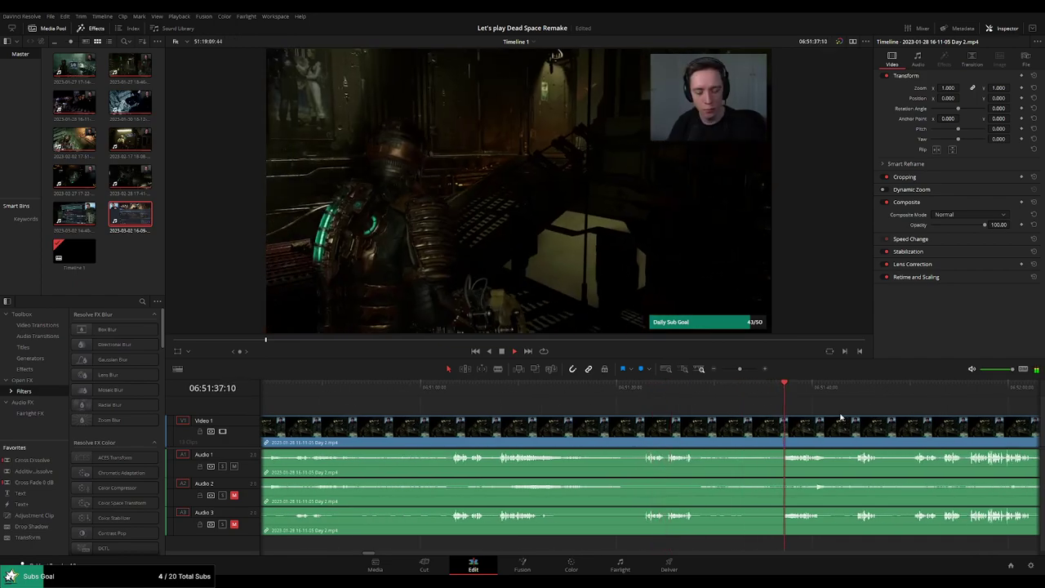
{"action": "scroll", "coordinate": [642, 409], "scroll_direction": "right", "scroll_amount": 3}
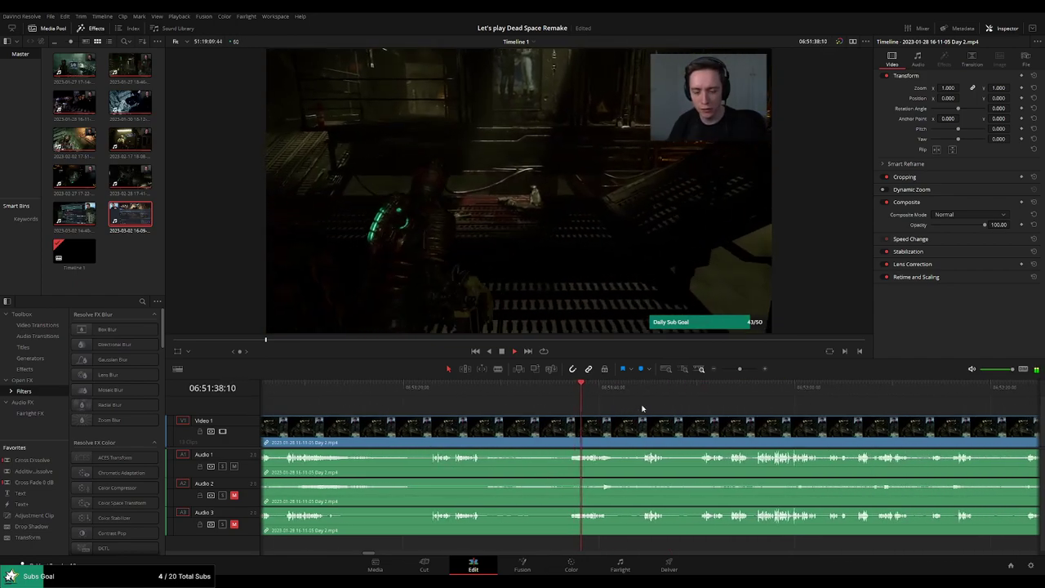
{"action": "left_click", "coordinate": [642, 409]}
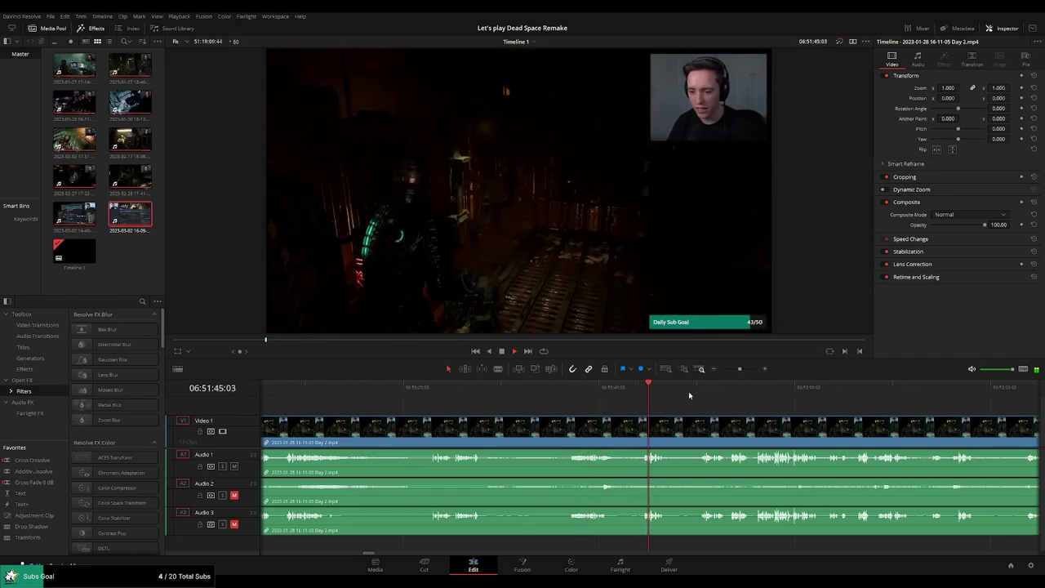
{"action": "scroll", "coordinate": [688, 395], "scroll_direction": "right", "scroll_amount": 3}
{"action": "left_click", "coordinate": [531, 395]}
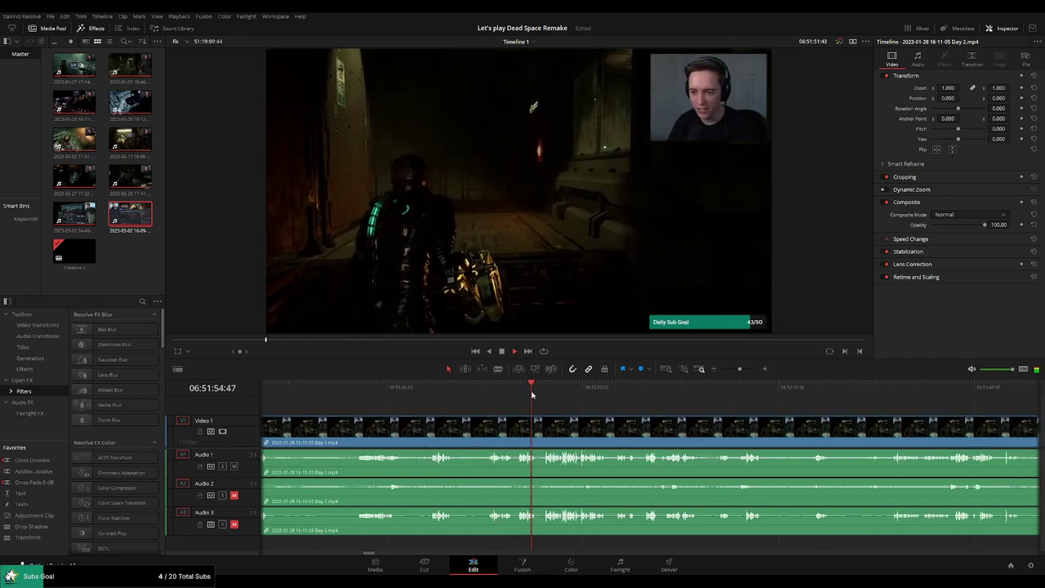
{"action": "left_click", "coordinate": [626, 395]}
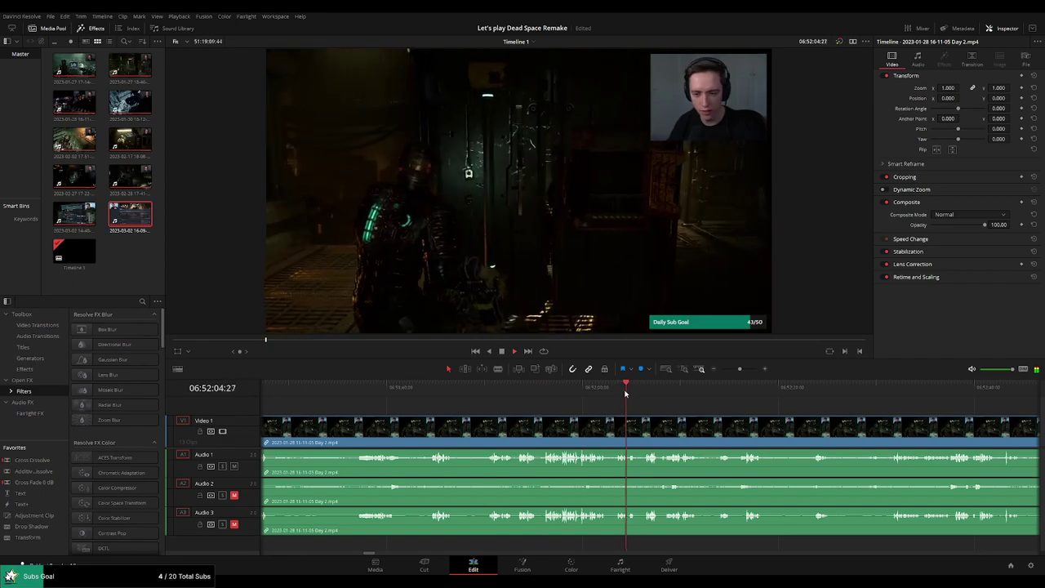
{"action": "left_click", "coordinate": [646, 396]}
Skim through 06:52:14–06:52:31, step back, and stop playback at the cut moment near 06:52:06.
{"action": "left_click", "coordinate": [670, 396]}
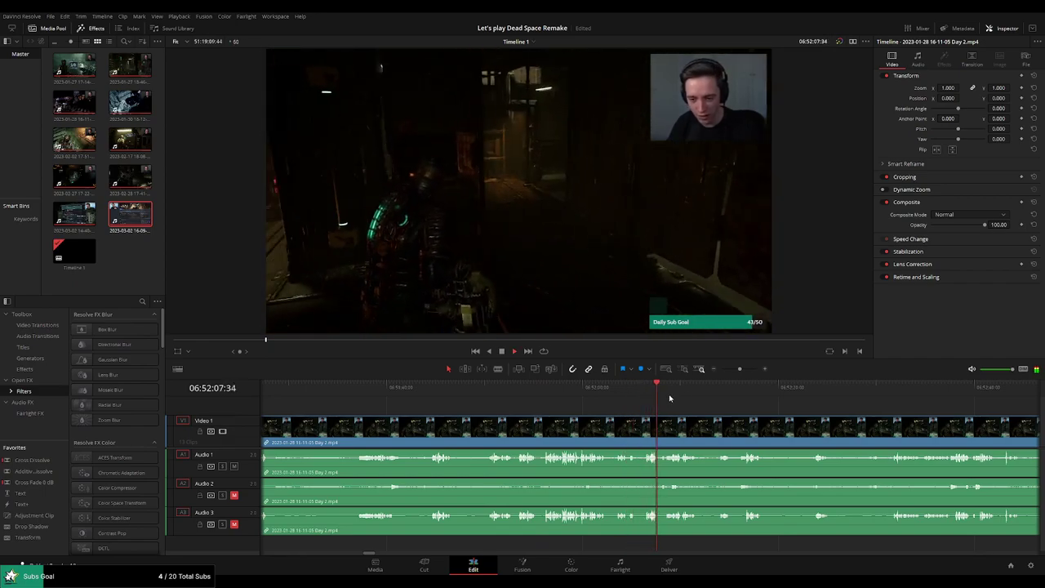
{"action": "left_click", "coordinate": [716, 395]}
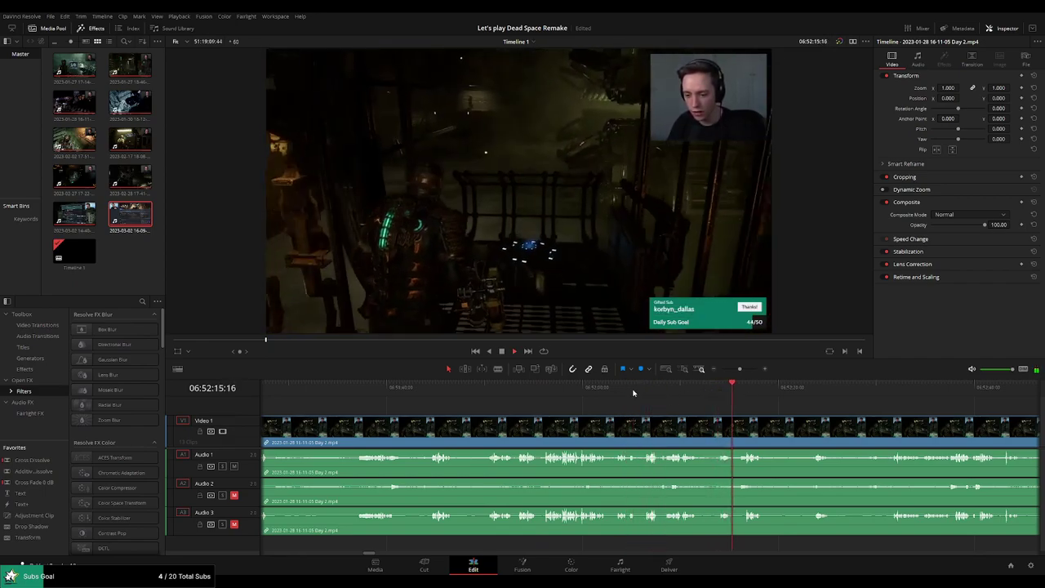
{"action": "scroll", "coordinate": [591, 397], "scroll_direction": "right", "scroll_amount": 3}
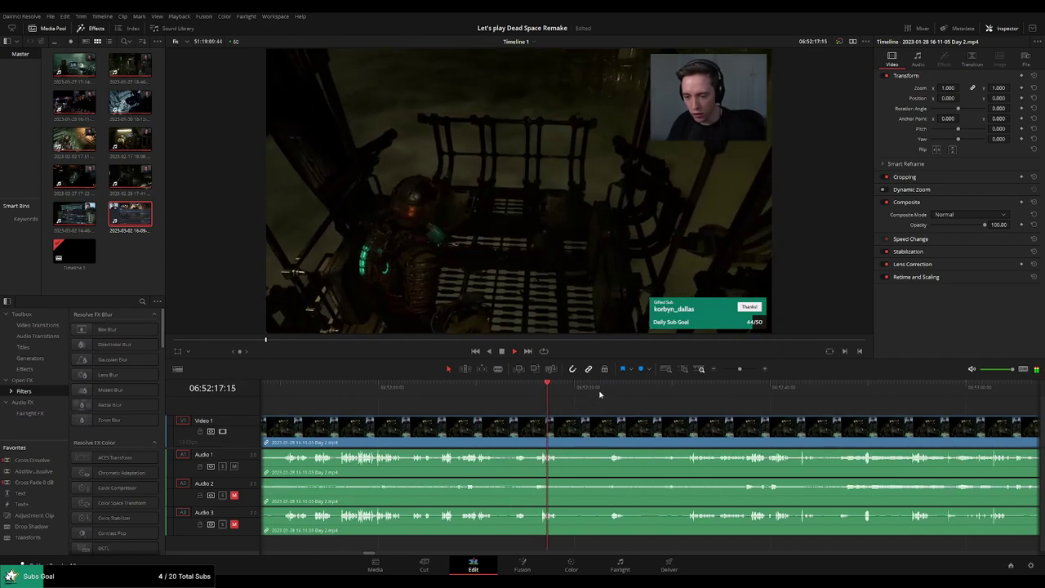
{"action": "left_click", "coordinate": [608, 394]}
{"action": "left_click_drag", "start_coordinate": [618, 393], "coordinate": [686, 394]}
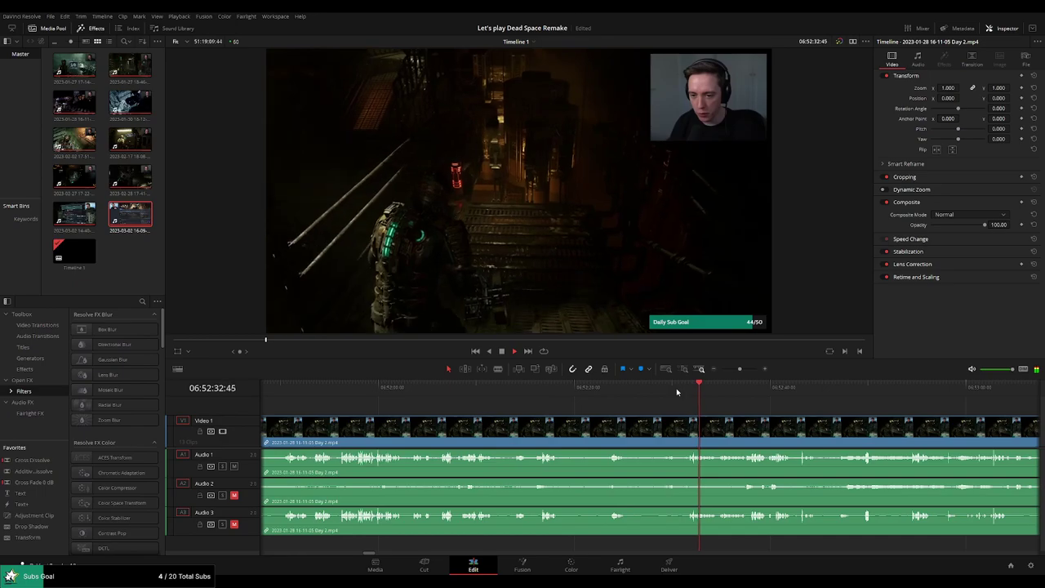
{"action": "left_click", "coordinate": [413, 394]}
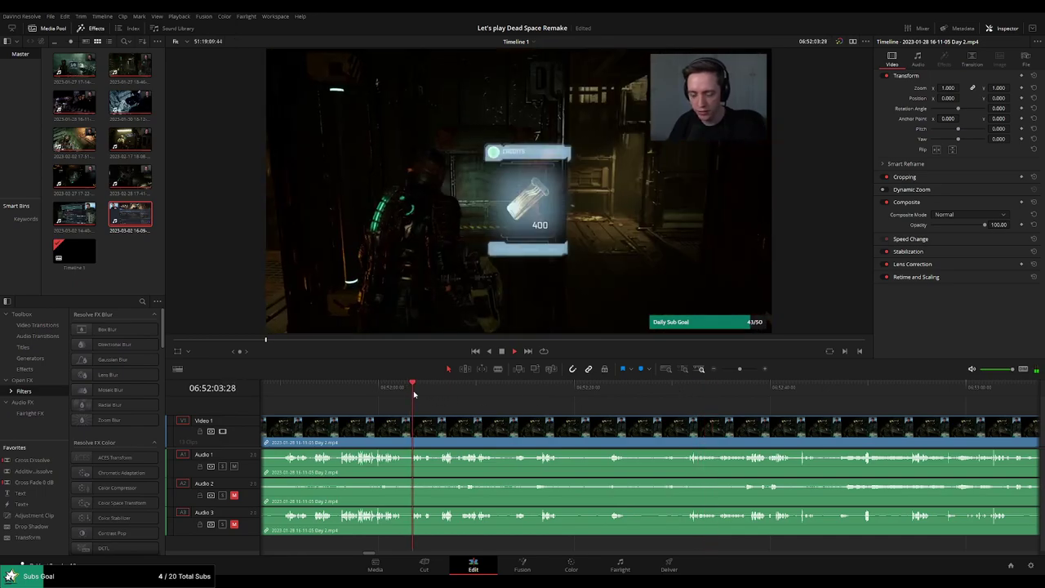
{"action": "scroll", "coordinate": [570, 433], "scroll_direction": "left", "scroll_amount": 2}
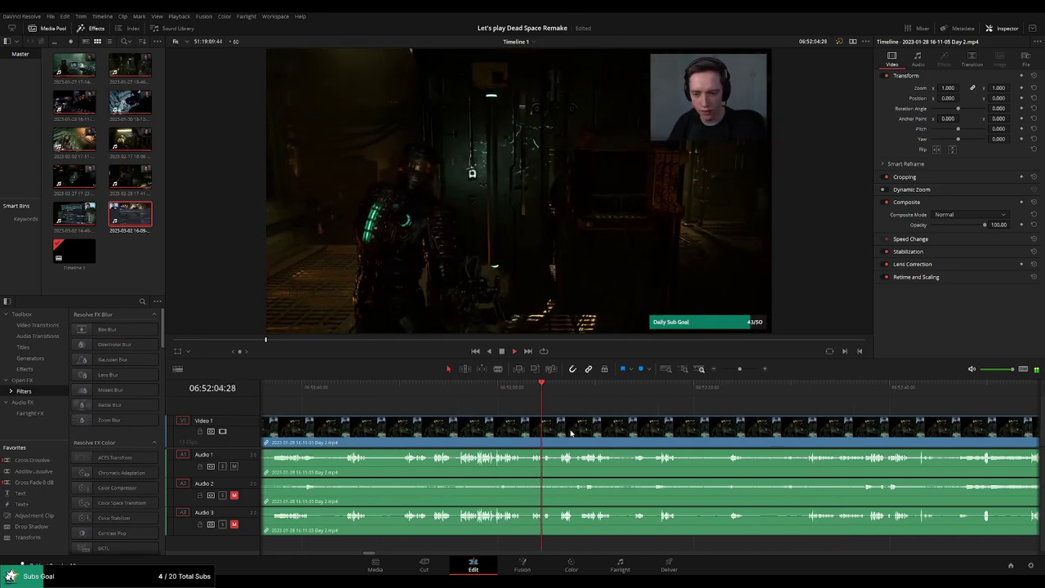
{"action": "left_click", "coordinate": [499, 394]}
{"action": "scroll", "coordinate": [531, 401], "scroll_direction": "left", "scroll_amount": 3}
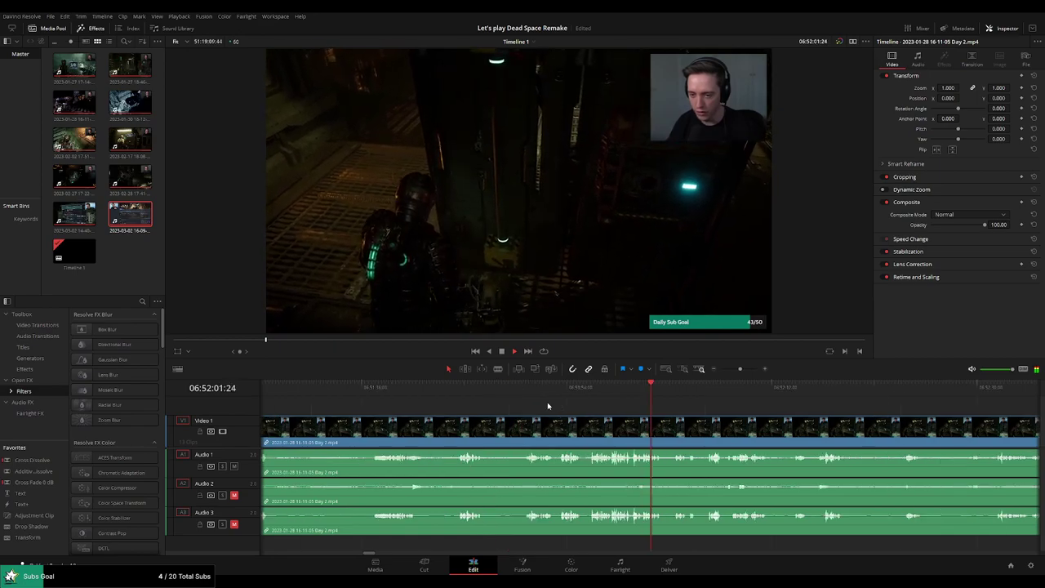
{"action": "scroll", "coordinate": [543, 396], "scroll_direction": "right", "scroll_amount": 3}
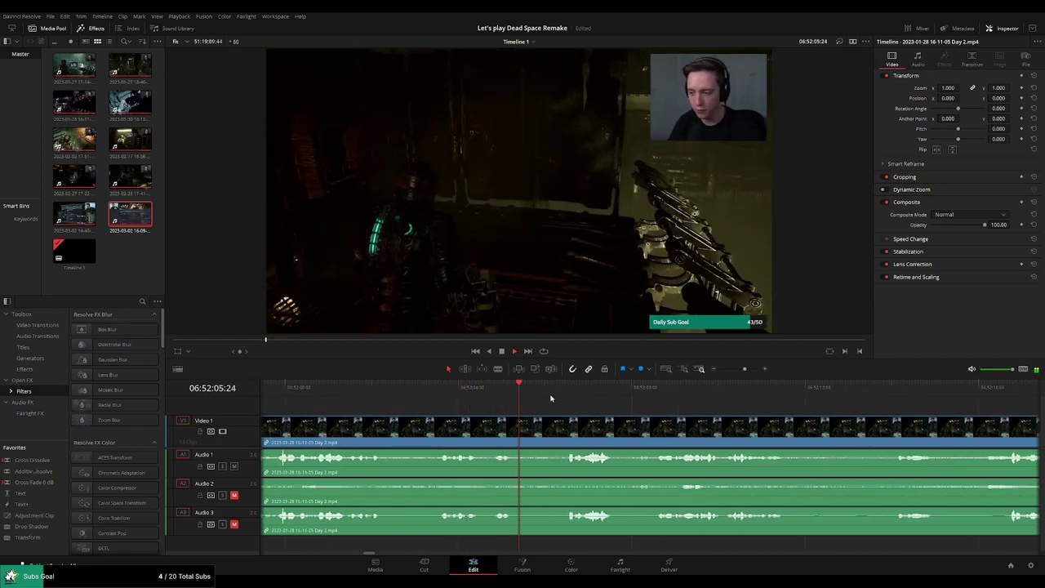
{"action": "left_click", "coordinate": [568, 393]}
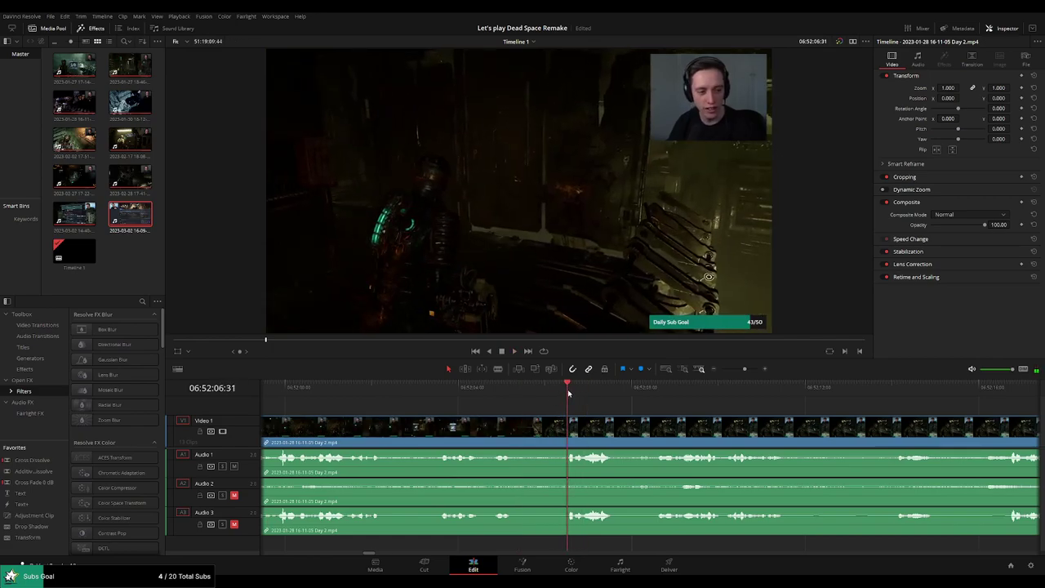
Split the Day 2 clip at 06:52:06:00 and trim the start of the following clip.
{"action": "left_click_drag", "start_coordinate": [569, 394], "coordinate": [537, 394]}
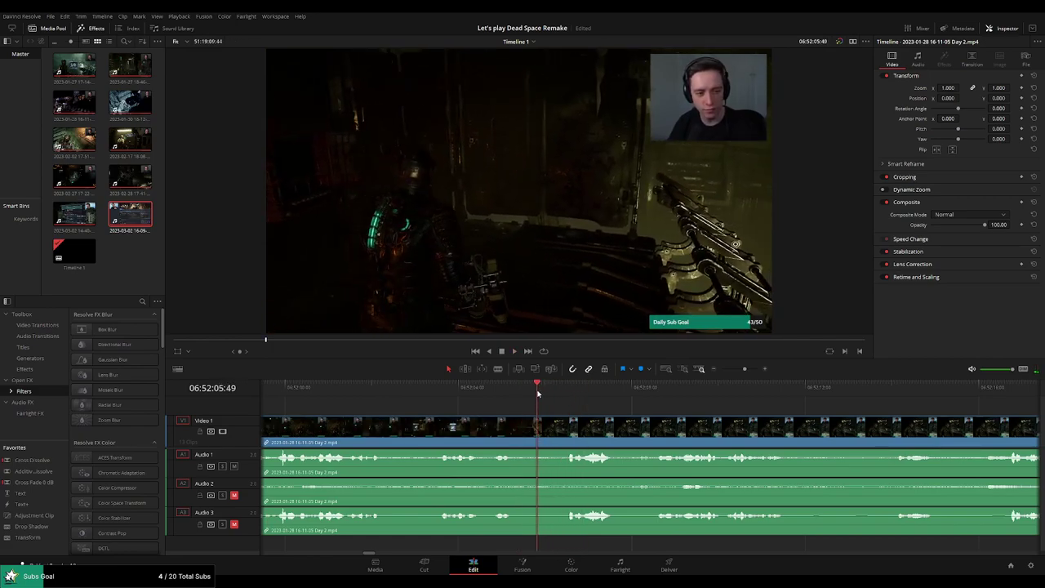
{"action": "left_click", "coordinate": [540, 430]}
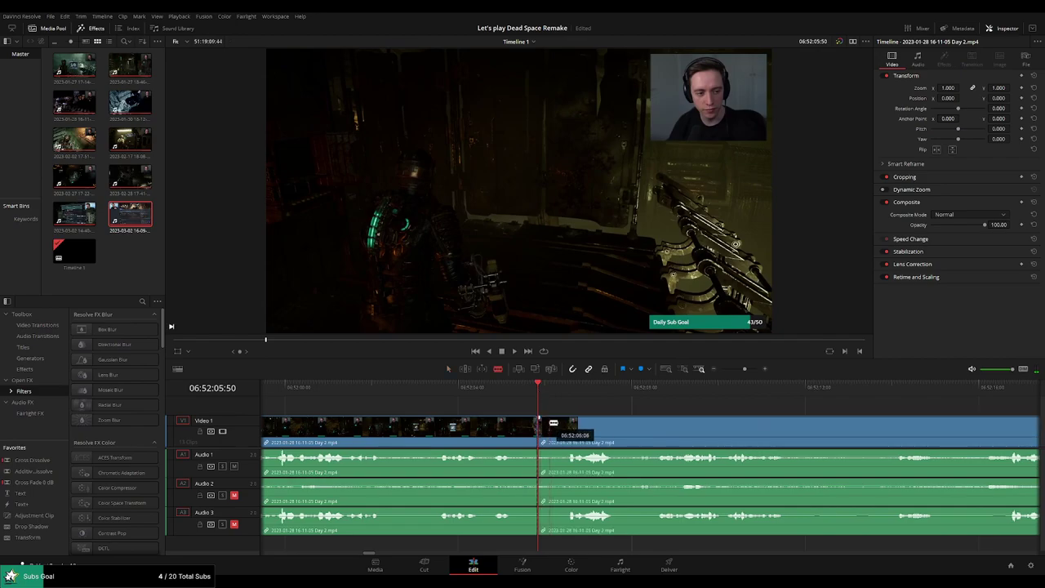
{"action": "key", "text": "a"}
{"action": "scroll", "coordinate": [651, 418], "scroll_direction": "up", "scroll_amount": 2}
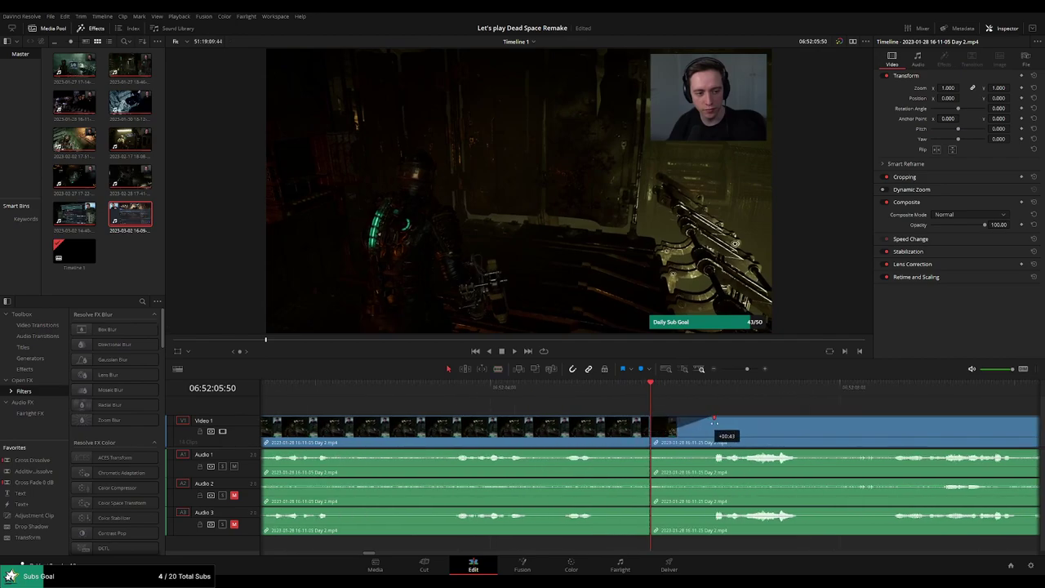
{"action": "left_click_drag", "start_coordinate": [714, 420], "coordinate": [737, 423]}
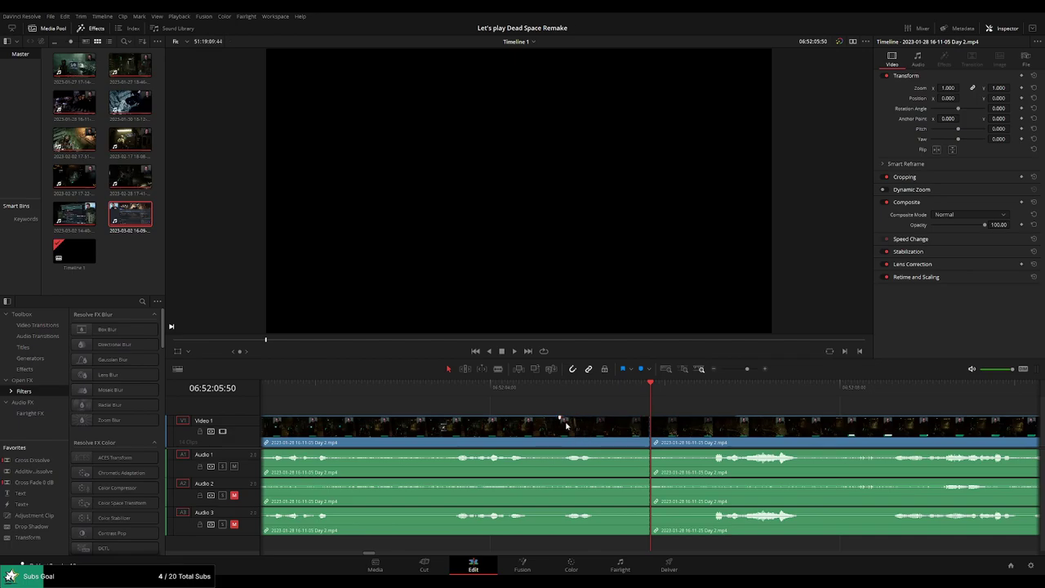
Roll the cut between the two Day 2 clips later and play back across it.
{"action": "left_click", "coordinate": [646, 450]}
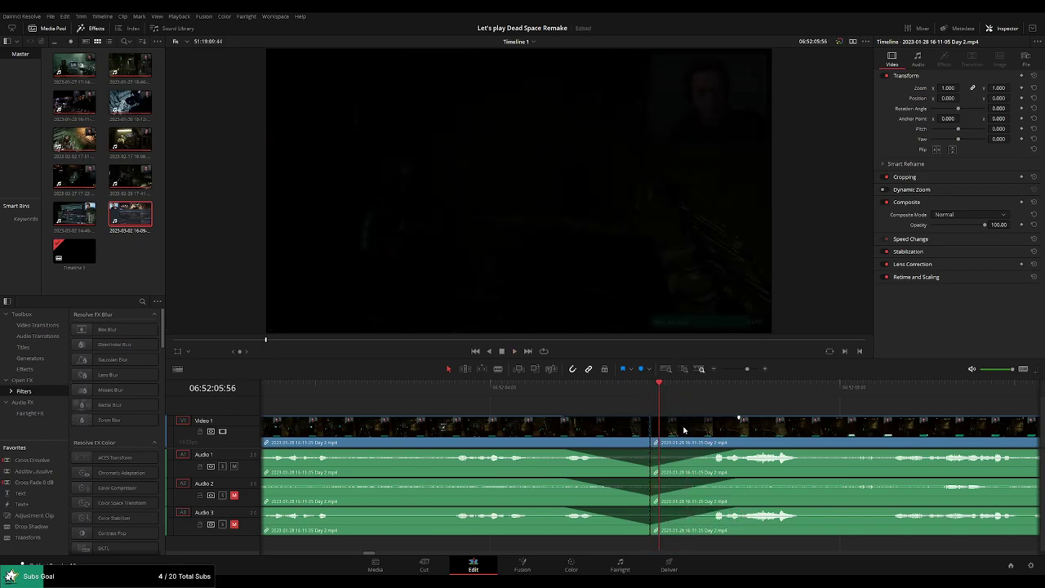
{"action": "left_click_drag", "start_coordinate": [651, 438], "coordinate": [670, 433]}
{"action": "key", "text": "space"}
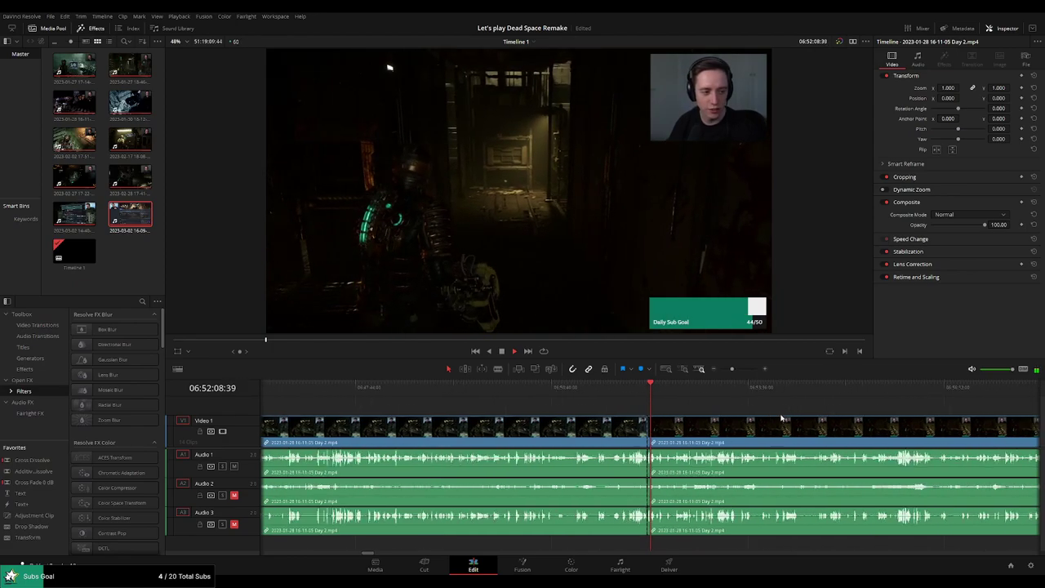
{"action": "scroll", "coordinate": [782, 418], "scroll_direction": "down", "scroll_amount": 3}
{"action": "scroll", "coordinate": [667, 396], "scroll_direction": "right", "scroll_amount": 3}
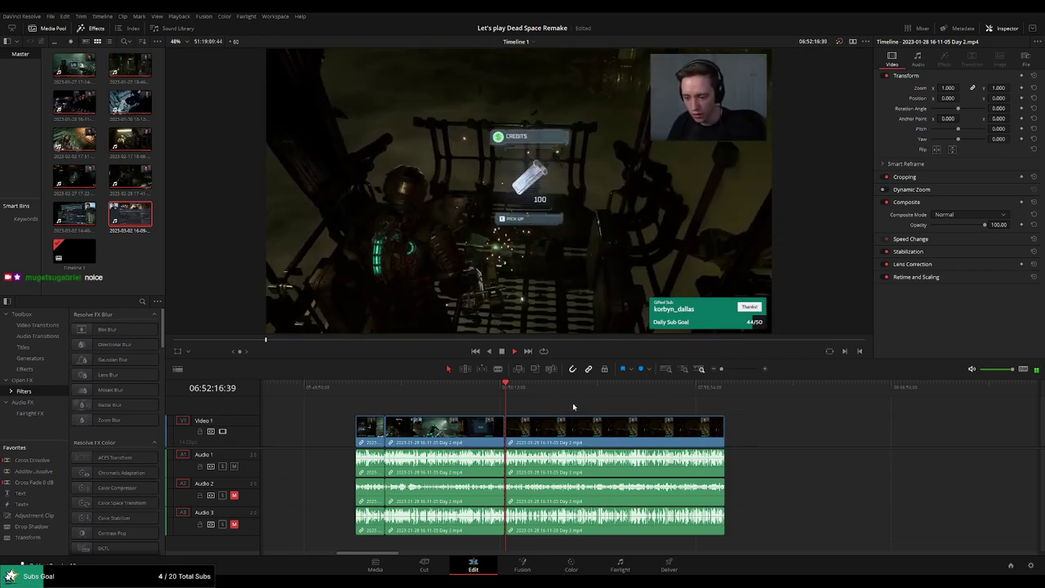
{"action": "left_click", "coordinate": [357, 392]}
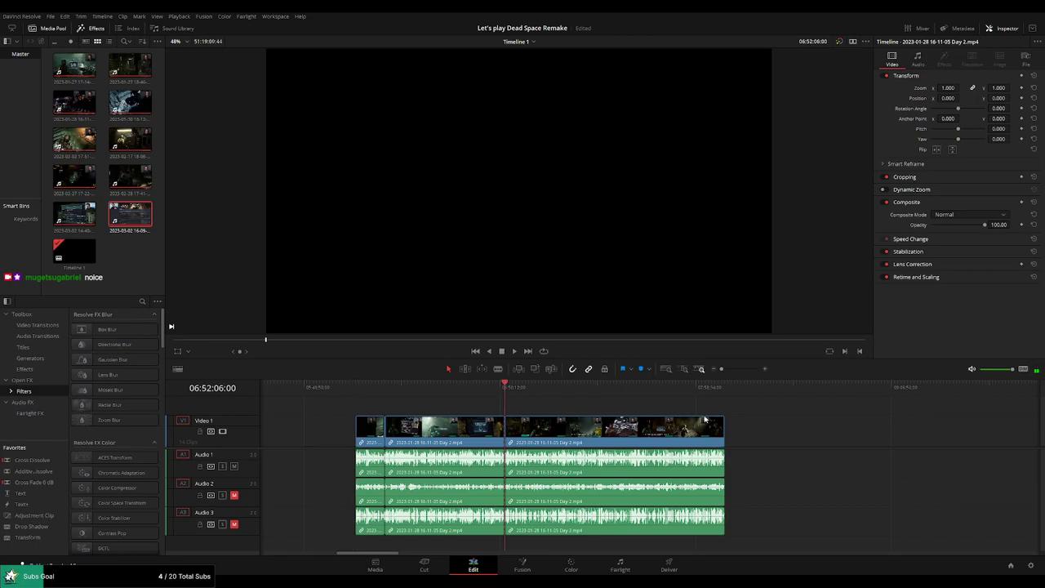
Slide the later Day 2 clip left to start at 08:00:00:00 and play it back.
{"action": "scroll", "coordinate": [620, 417], "scroll_direction": "right", "scroll_amount": 5}
{"action": "left_click_drag", "start_coordinate": [483, 412], "coordinate": [715, 412]}
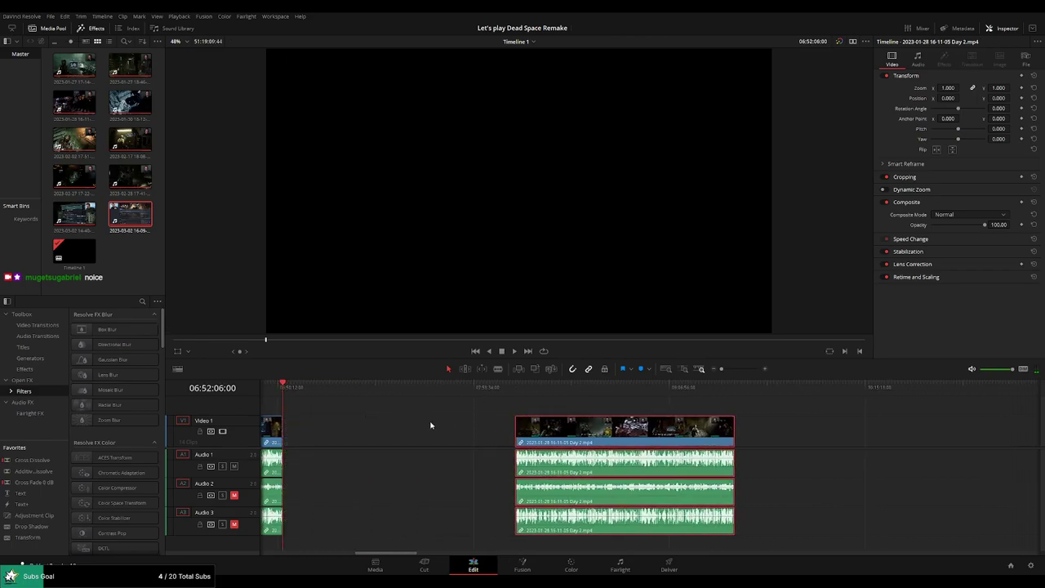
{"action": "left_click", "coordinate": [396, 417]}
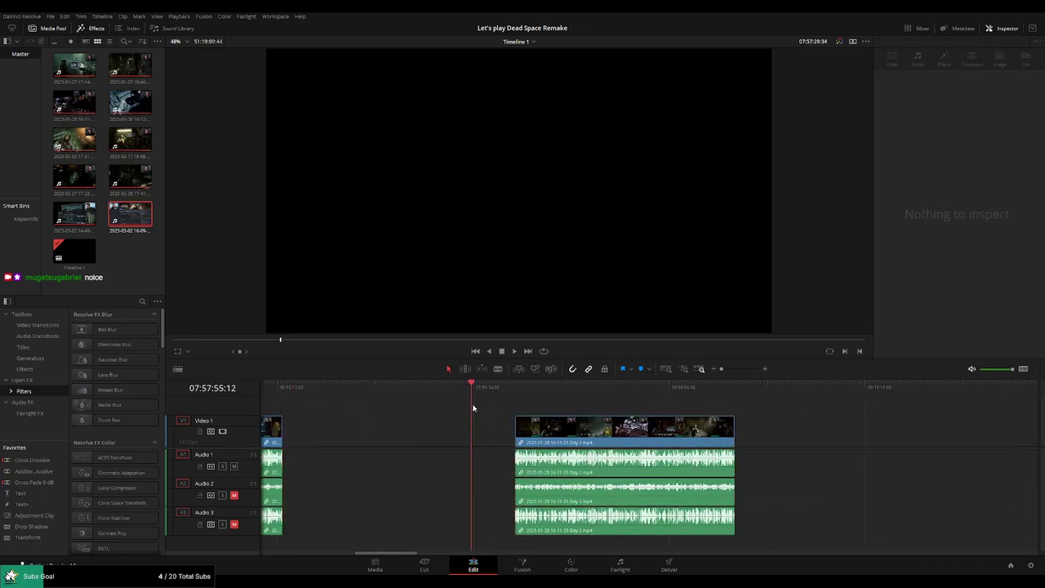
{"action": "scroll", "coordinate": [637, 412], "scroll_direction": "up", "scroll_amount": 3}
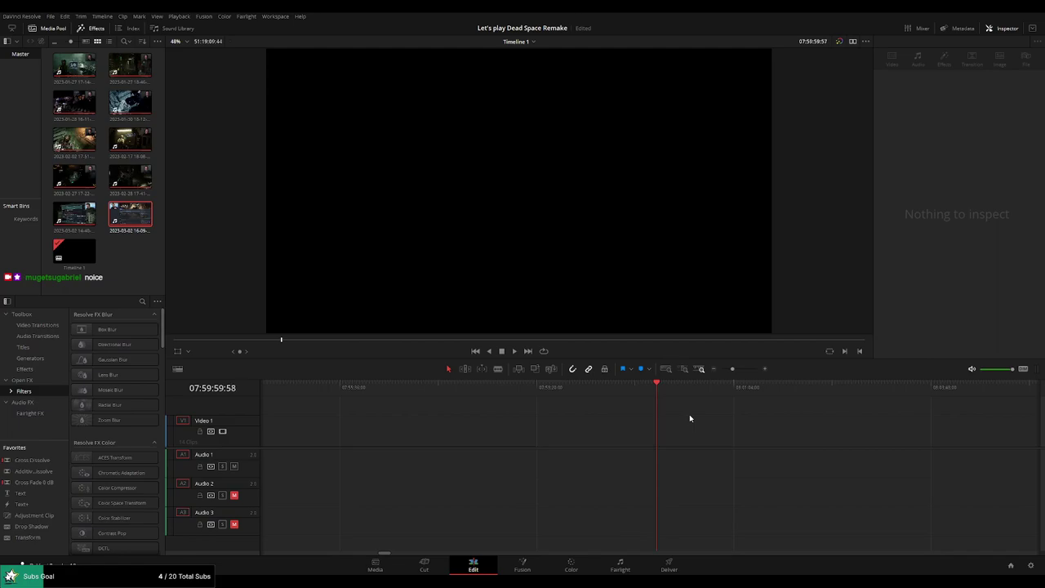
{"action": "scroll", "coordinate": [725, 412], "scroll_direction": "down", "scroll_amount": 3}
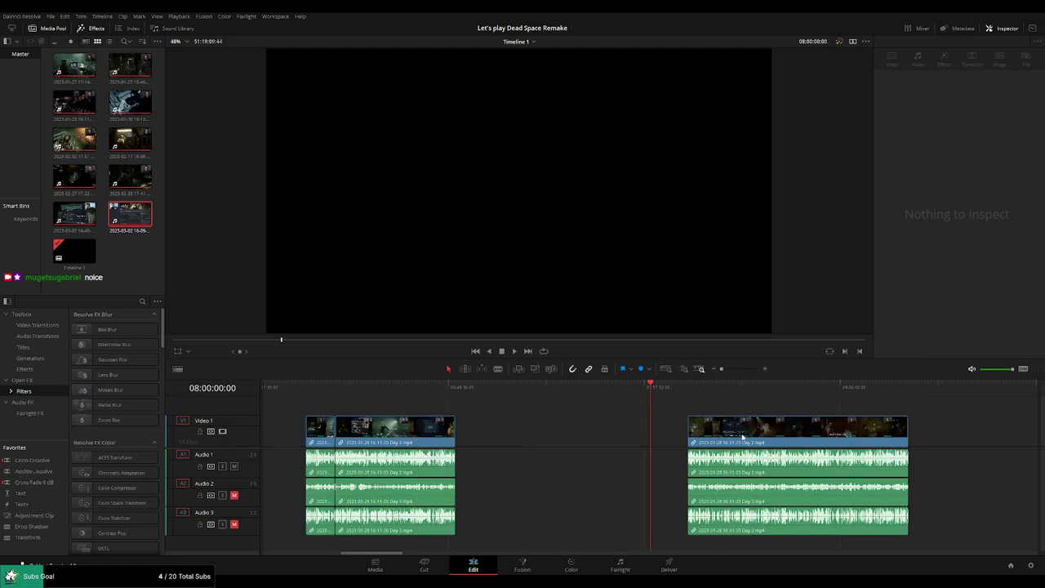
{"action": "left_click_drag", "start_coordinate": [742, 436], "coordinate": [707, 434]}
{"action": "scroll", "coordinate": [518, 409], "scroll_direction": "right", "scroll_amount": 5}
{"action": "scroll", "coordinate": [498, 403], "scroll_direction": "right", "scroll_amount": 1}
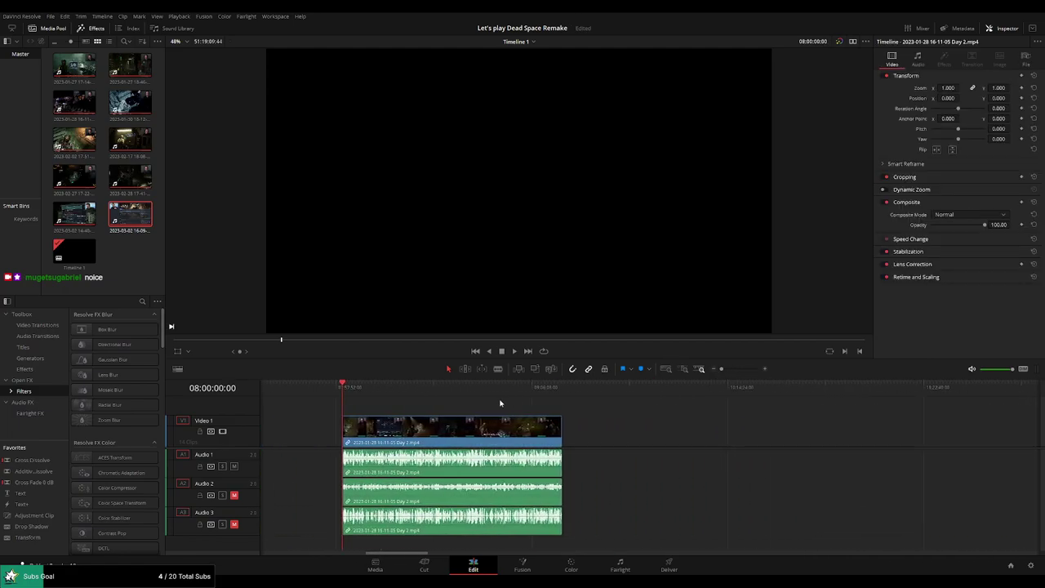
{"action": "key", "text": "space"}
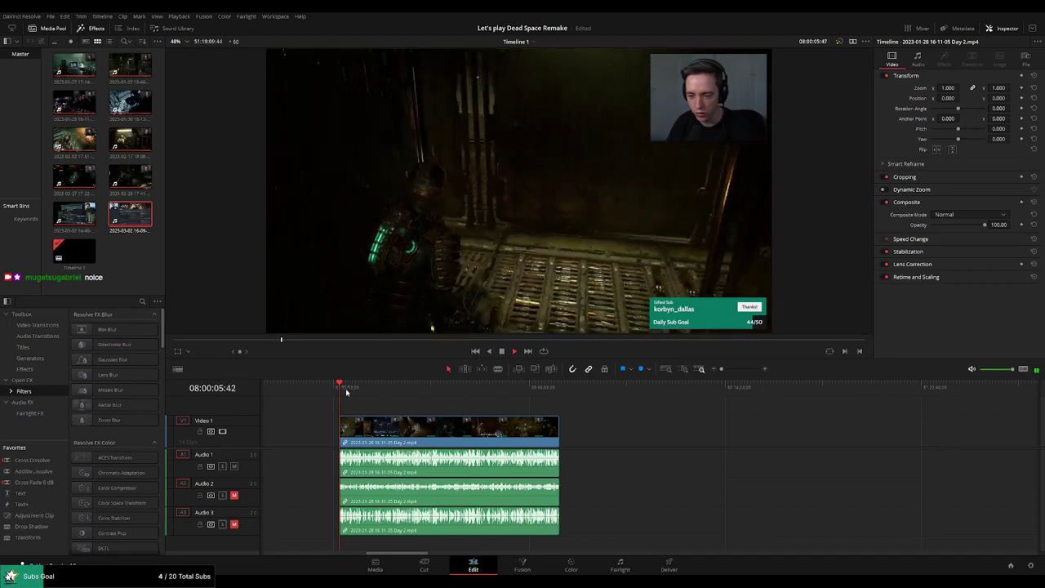
{"action": "left_click_drag", "start_coordinate": [346, 393], "coordinate": [479, 390]}
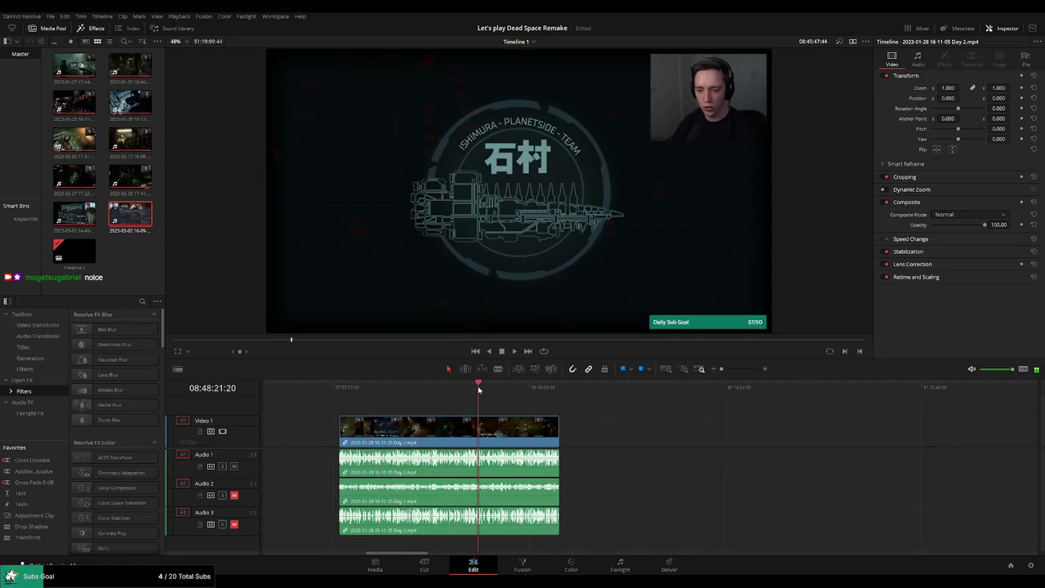
Zoom in and skim the Day 2 footage forward to the in-game shop scene at 08:51:57.
{"action": "key", "text": "ctrl+equal"}
{"action": "left_click_drag", "start_coordinate": [479, 390], "coordinate": [773, 392]}
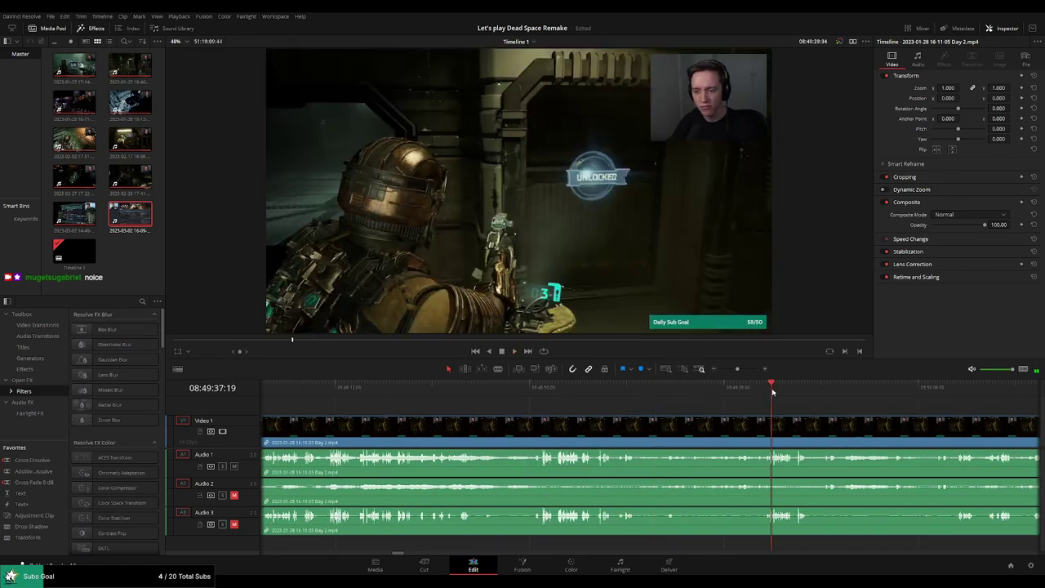
{"action": "key", "text": "space"}
{"action": "left_click_drag", "start_coordinate": [638, 387], "coordinate": [797, 400]}
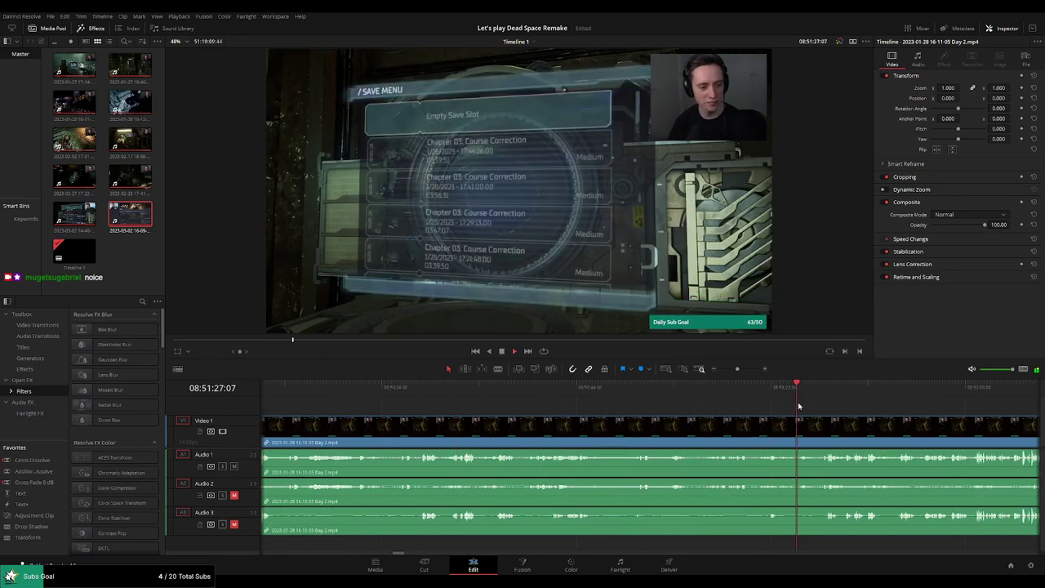
{"action": "key", "text": "space"}
{"action": "left_click", "coordinate": [552, 393]}
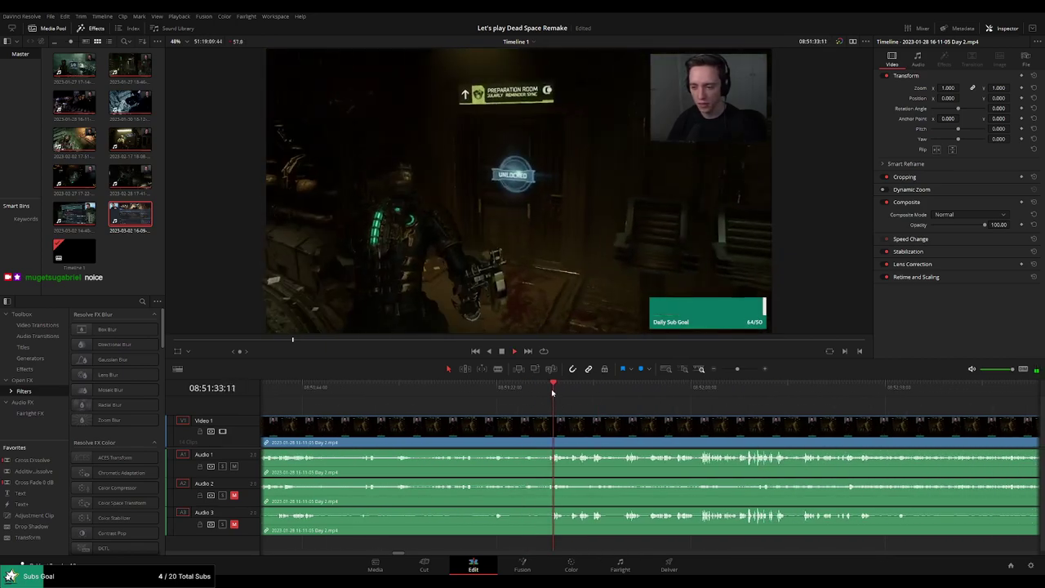
{"action": "left_click_drag", "start_coordinate": [565, 410], "coordinate": [765, 392]}
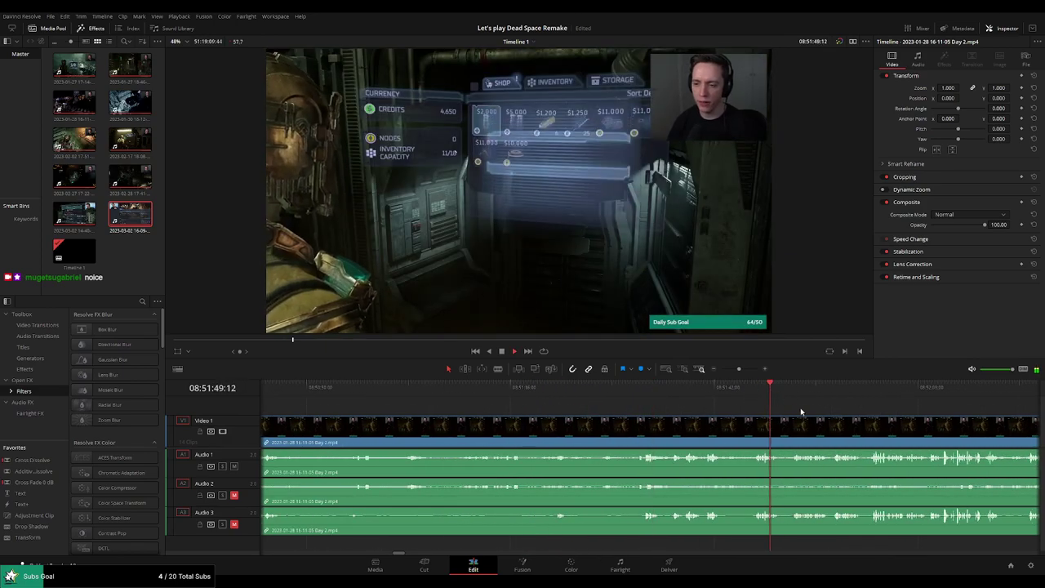
{"action": "scroll", "coordinate": [801, 411], "scroll_direction": "right", "scroll_amount": 3}
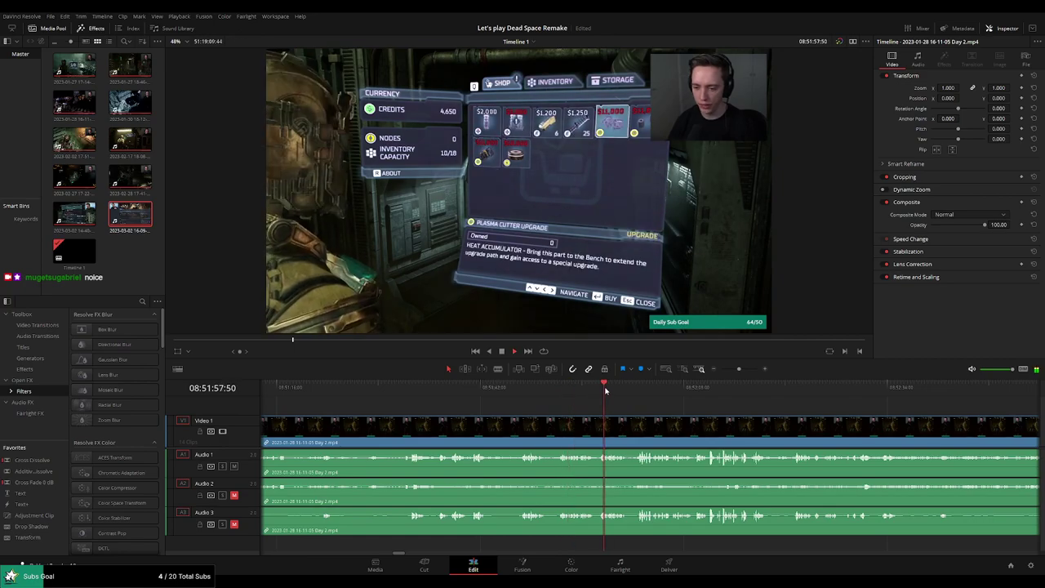
{"action": "scroll", "coordinate": [601, 404], "scroll_direction": "right", "scroll_amount": 2}
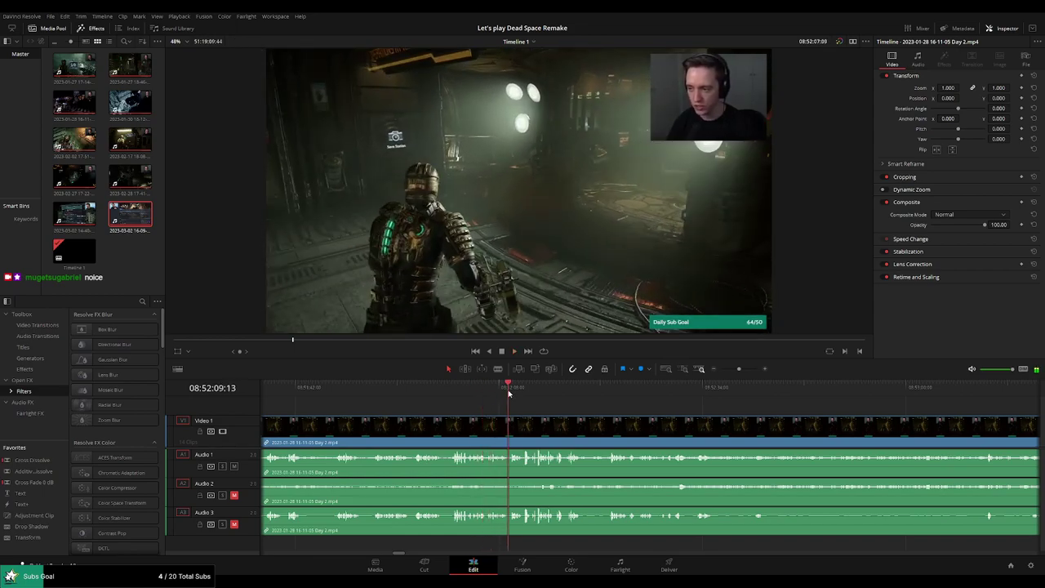
{"action": "left_click", "coordinate": [515, 405]}
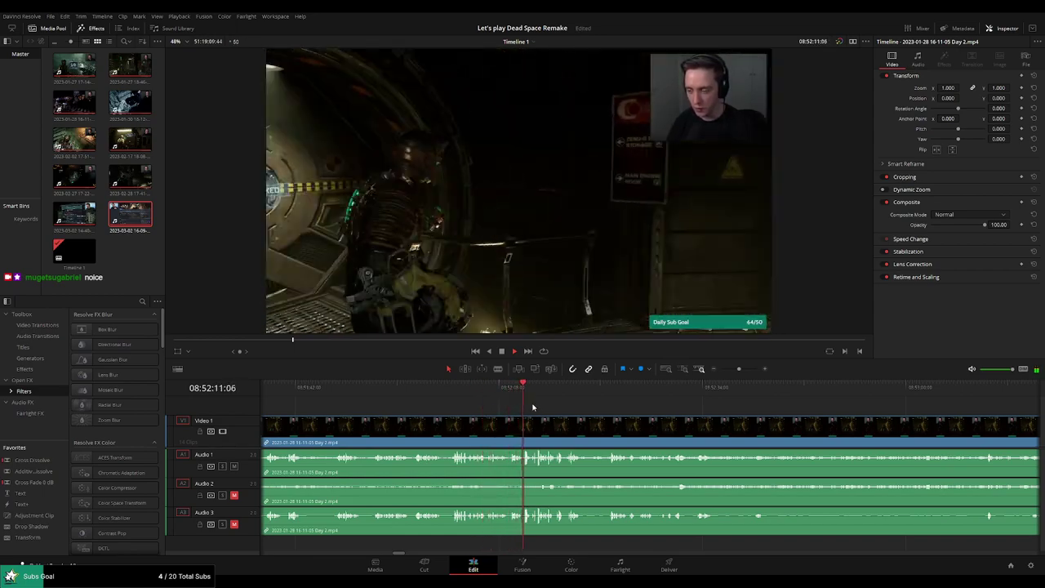
{"action": "left_click_drag", "start_coordinate": [537, 406], "coordinate": [601, 392]}
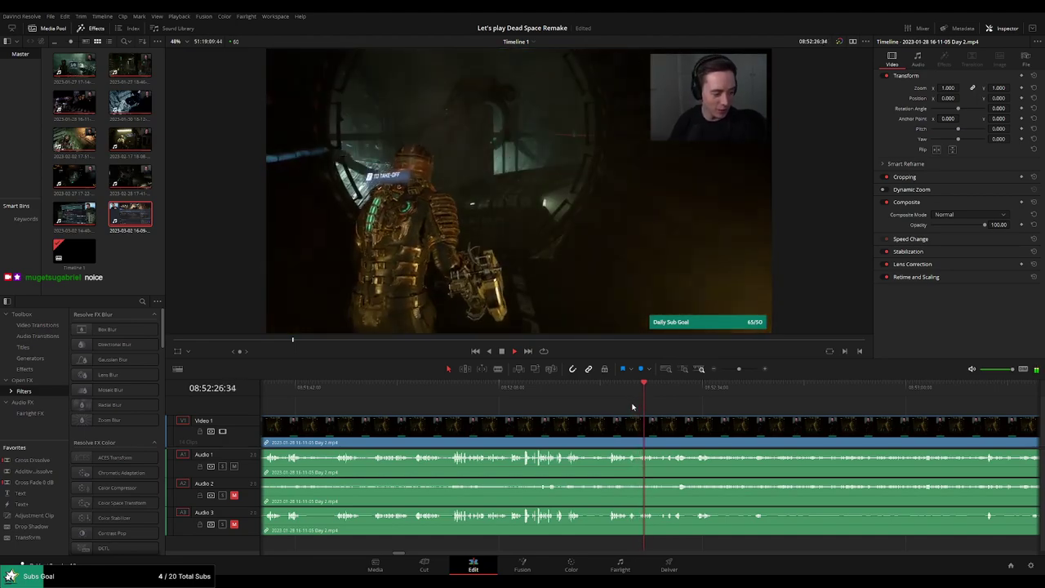
{"action": "left_click", "coordinate": [672, 392]}
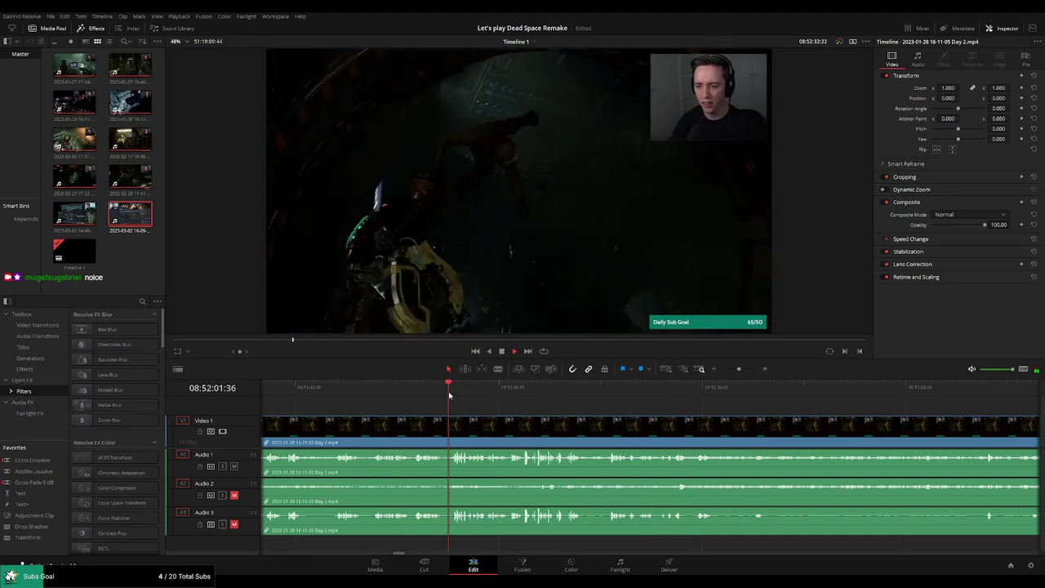
{"action": "left_click", "coordinate": [475, 388]}
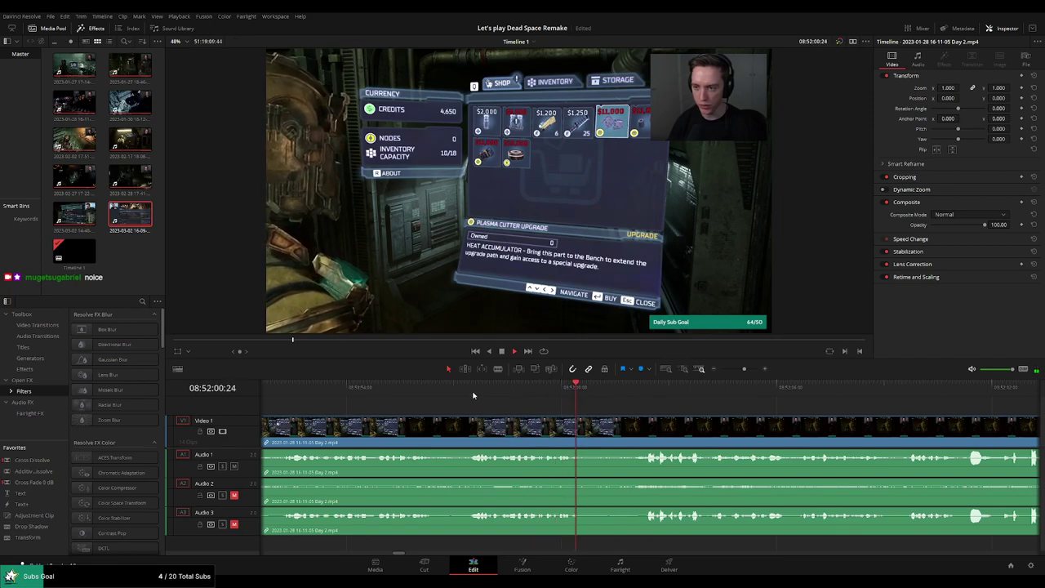
Fast-forward to the zero-gravity announcement and blade video and audio at 08:52:28:30.
{"action": "key", "text": "l"}
{"action": "key", "text": "l"}
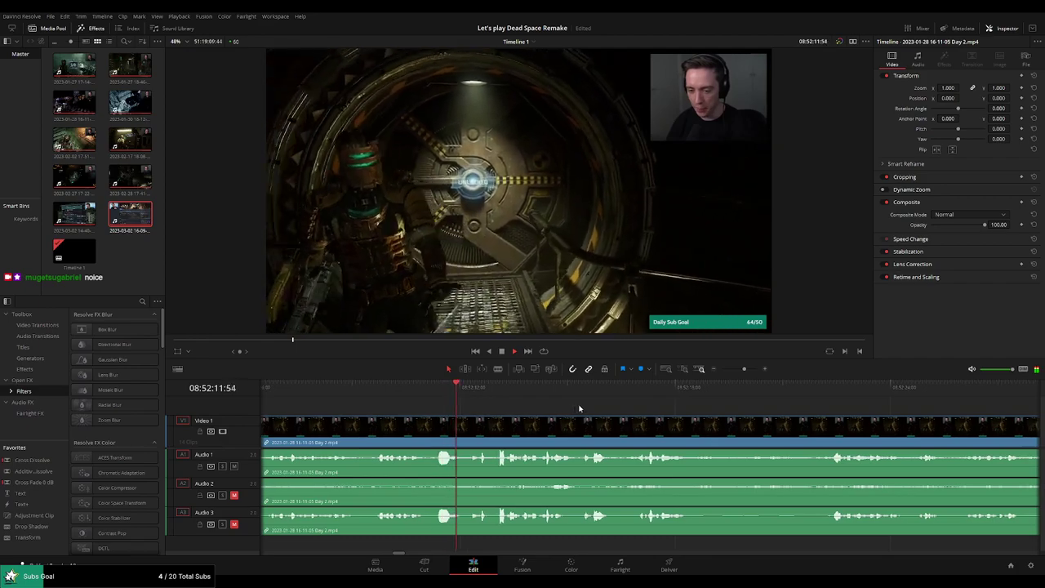
{"action": "key", "text": "l"}
{"action": "key", "text": "l"}
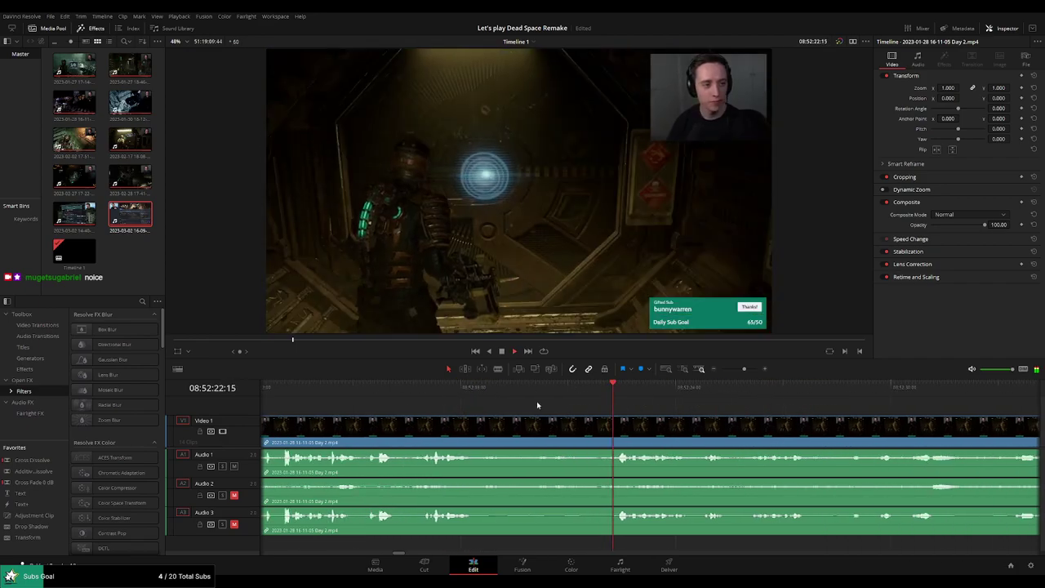
{"action": "key", "text": "l"}
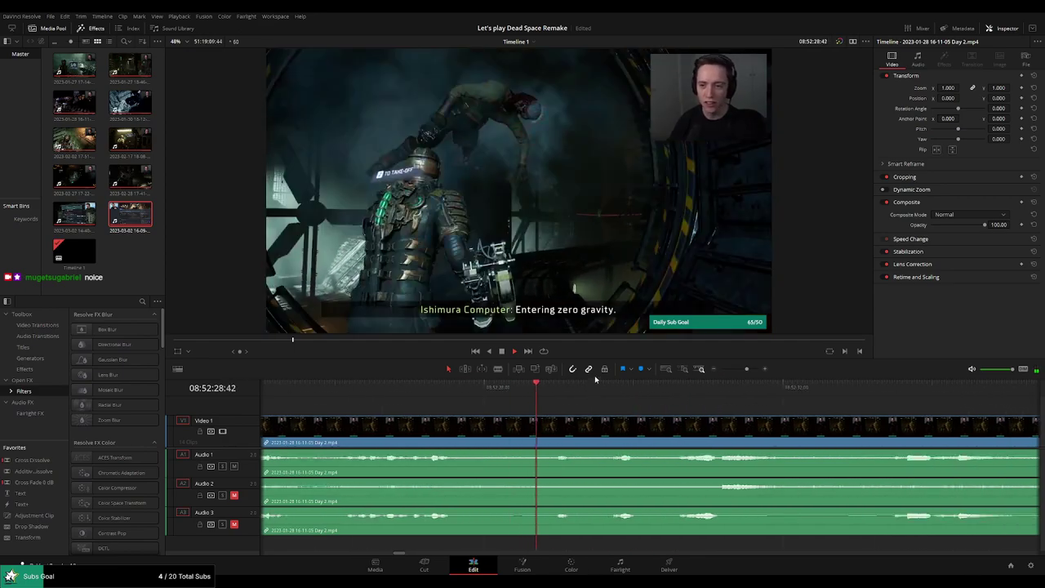
{"action": "left_click", "coordinate": [554, 384]}
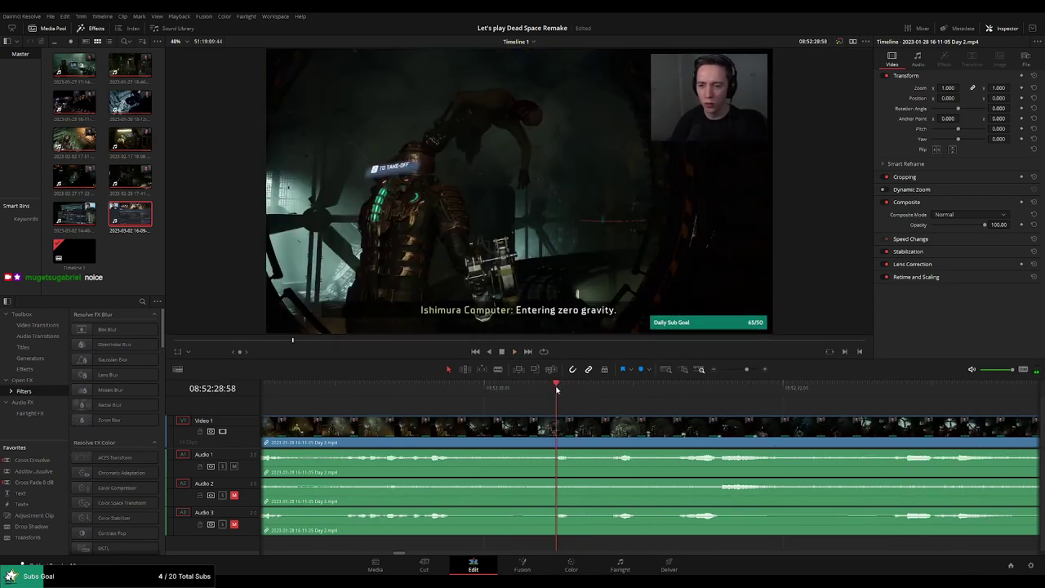
{"action": "left_click_drag", "start_coordinate": [550, 385], "coordinate": [452, 386]}
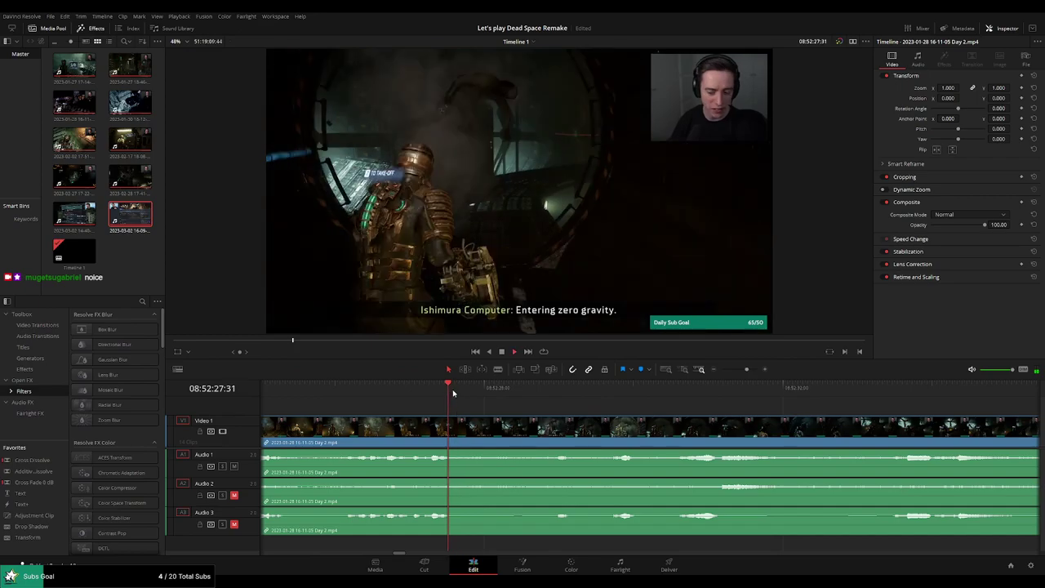
{"action": "key", "text": "space"}
{"action": "left_click", "coordinate": [527, 392]}
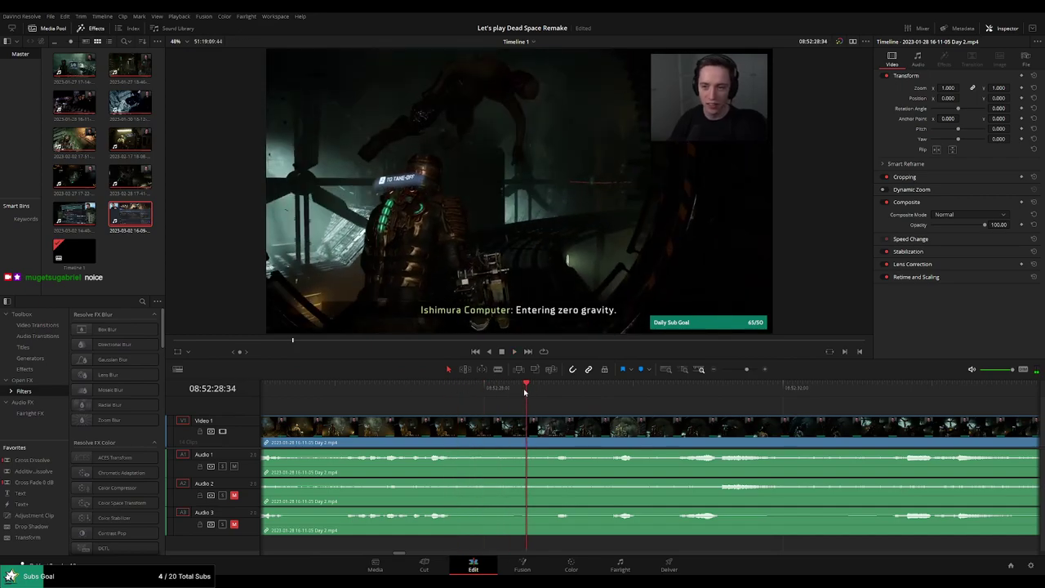
{"action": "left_click_drag", "start_coordinate": [525, 393], "coordinate": [522, 392]}
{"action": "key", "text": "ctrl+b"}
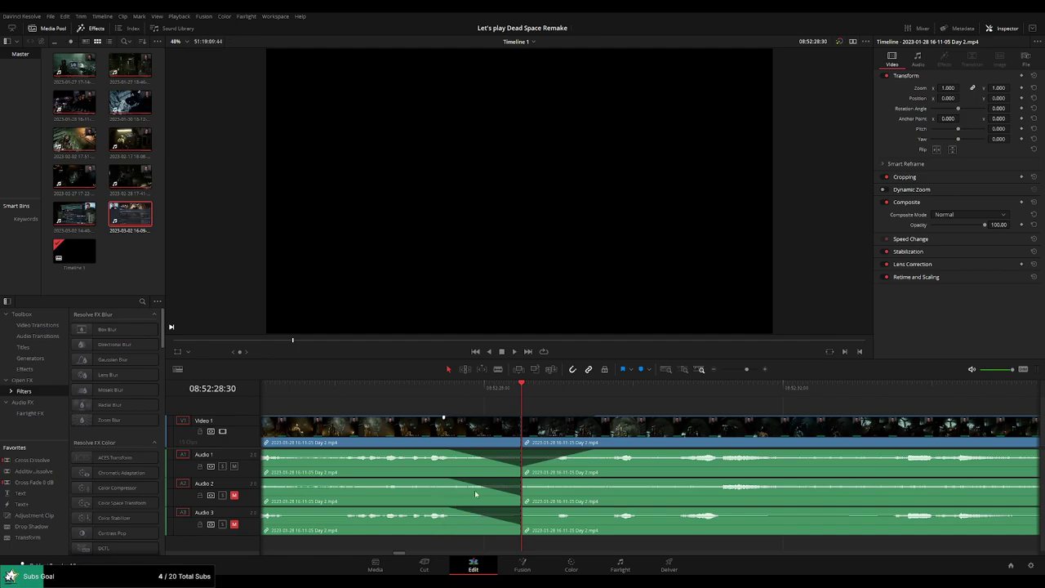
Drag the audio fade at the 08:52:28:30 cut and play across it.
{"action": "left_click_drag", "start_coordinate": [522, 483], "coordinate": [522, 480]}
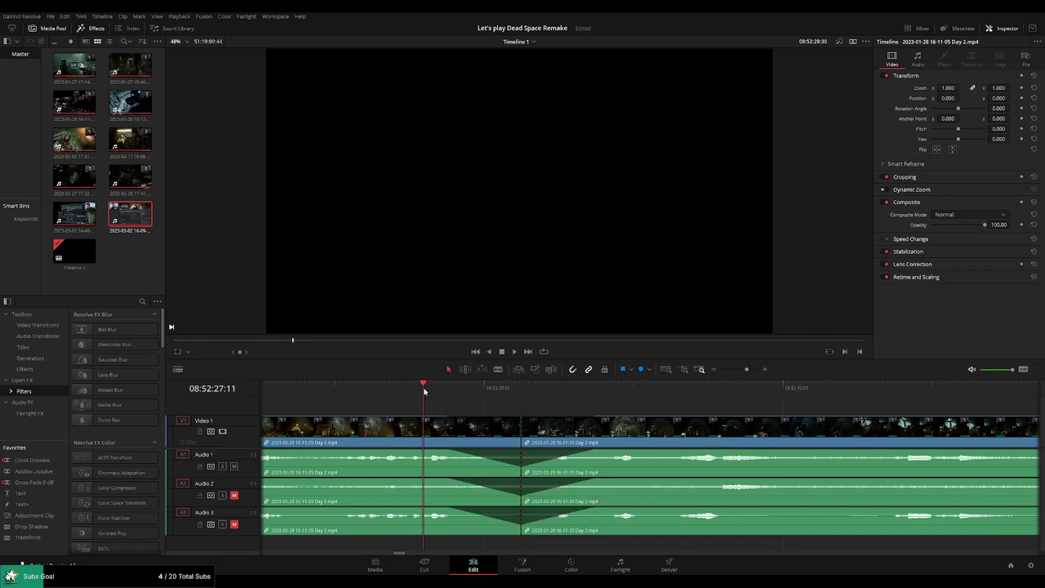
{"action": "key", "text": "space"}
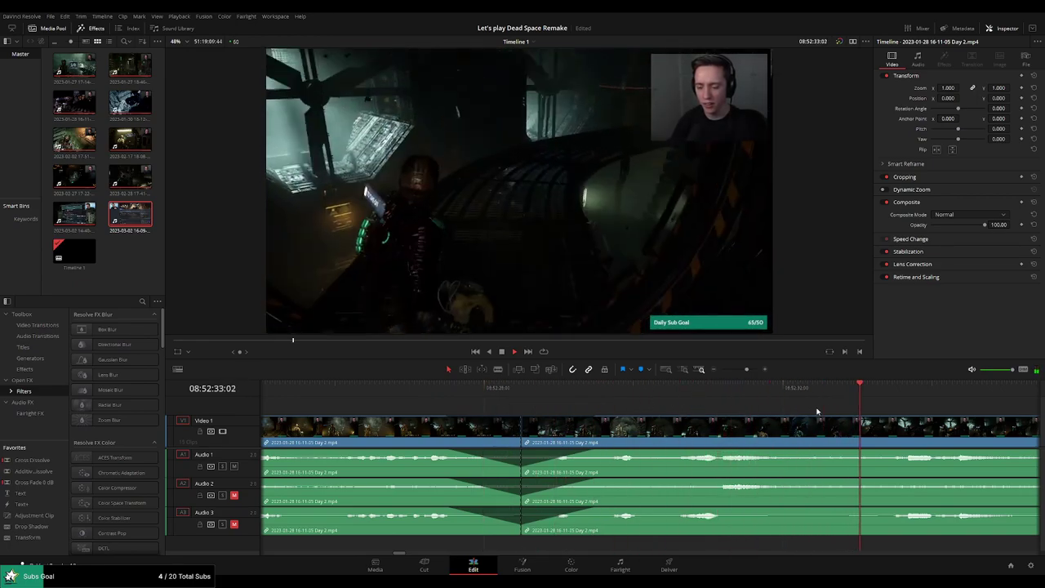
Return to the start of the timeline and undo the last two changes.
{"action": "scroll", "coordinate": [807, 409], "scroll_direction": "down", "scroll_amount": 3}
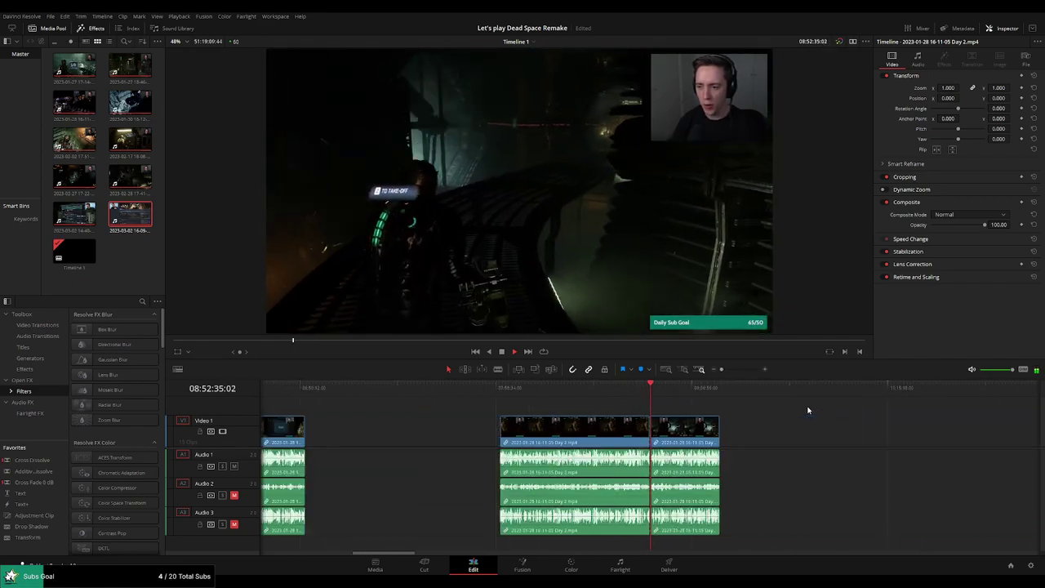
{"action": "scroll", "coordinate": [735, 418], "scroll_direction": "down", "scroll_amount": 2}
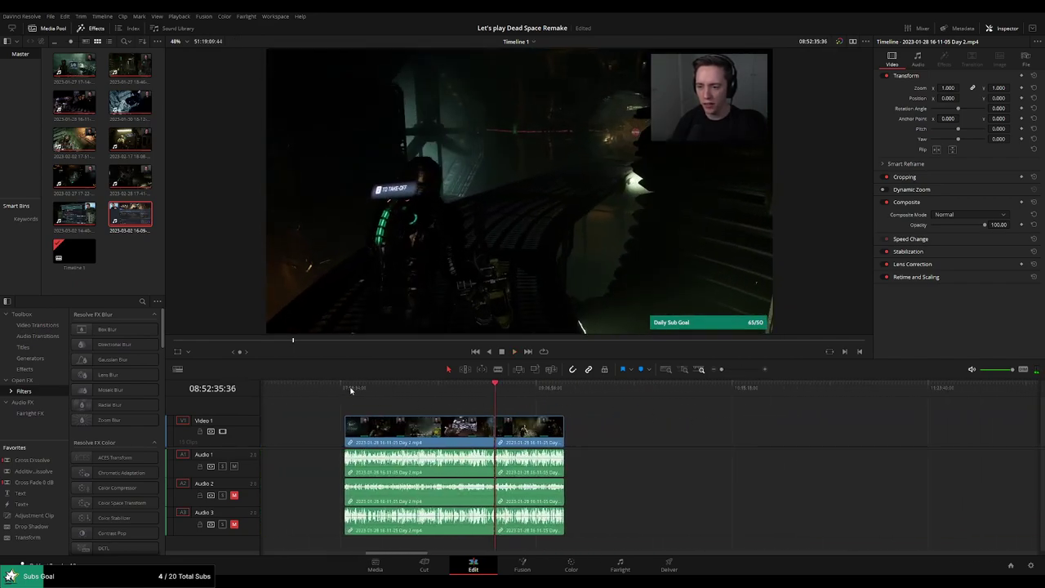
{"action": "key", "text": "Home"}
{"action": "key", "text": "ctrl+z"}
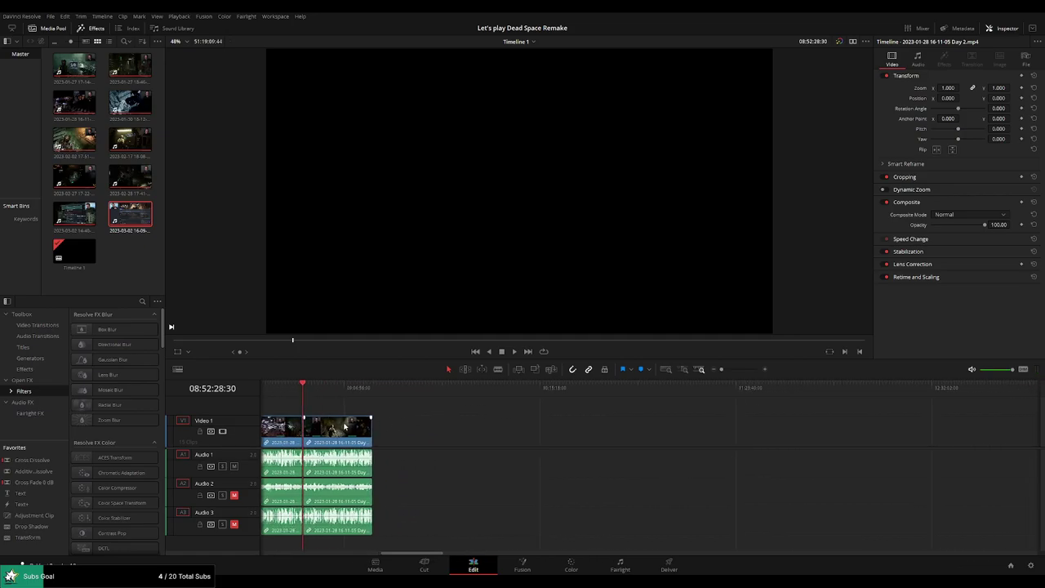
{"action": "key", "text": "ctrl+z"}
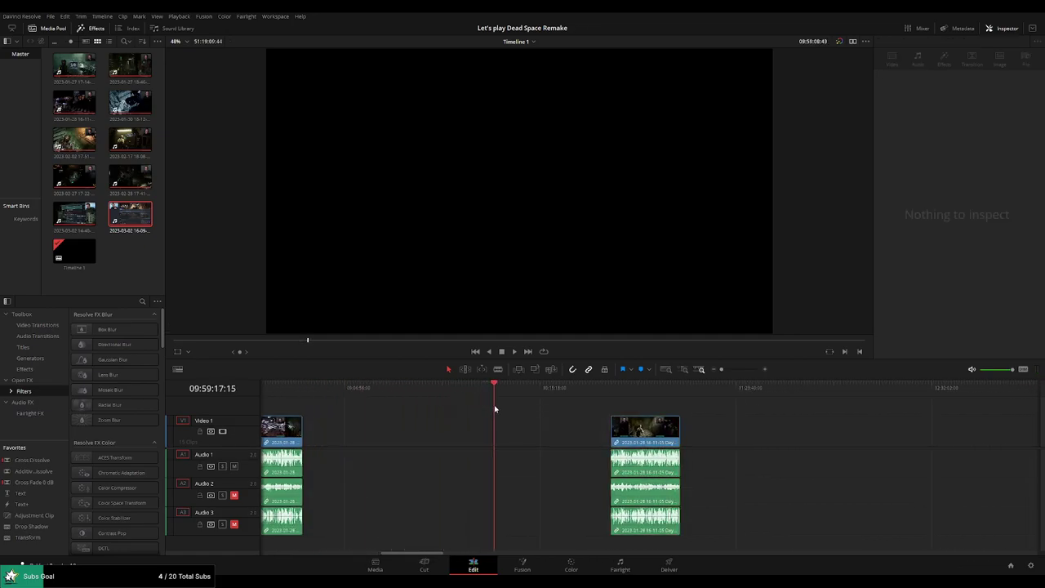
Drag the Day 3 clip left to close the gap after the Day 2 section, then play it.
{"action": "scroll", "coordinate": [633, 400], "scroll_direction": "up", "scroll_amount": 3}
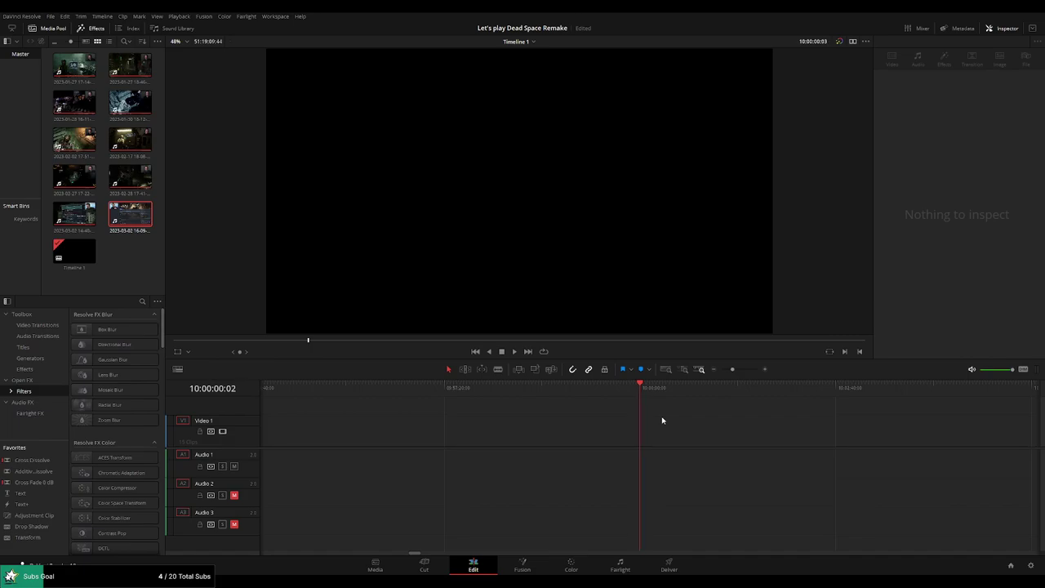
{"action": "left_click_drag", "start_coordinate": [733, 369], "coordinate": [721, 370]}
{"action": "left_click_drag", "start_coordinate": [780, 427], "coordinate": [666, 426]}
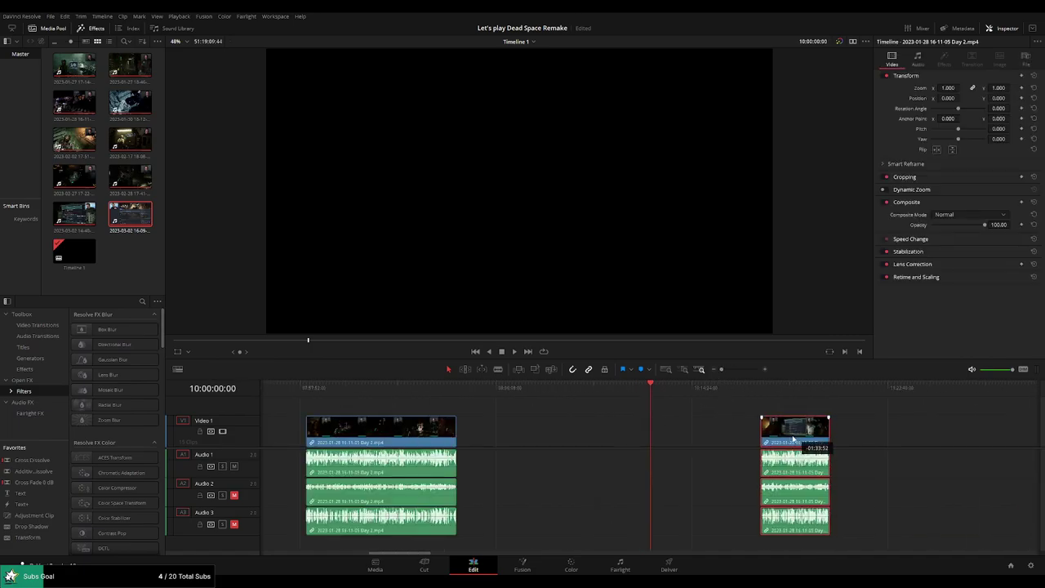
{"action": "scroll", "coordinate": [659, 429], "scroll_direction": "right", "scroll_amount": 3}
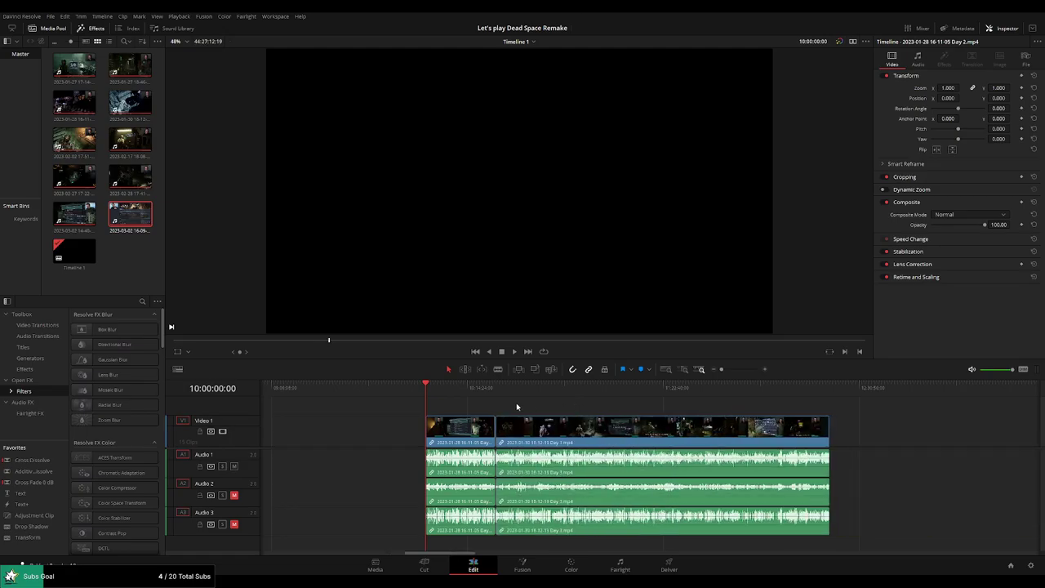
{"action": "key", "text": "space"}
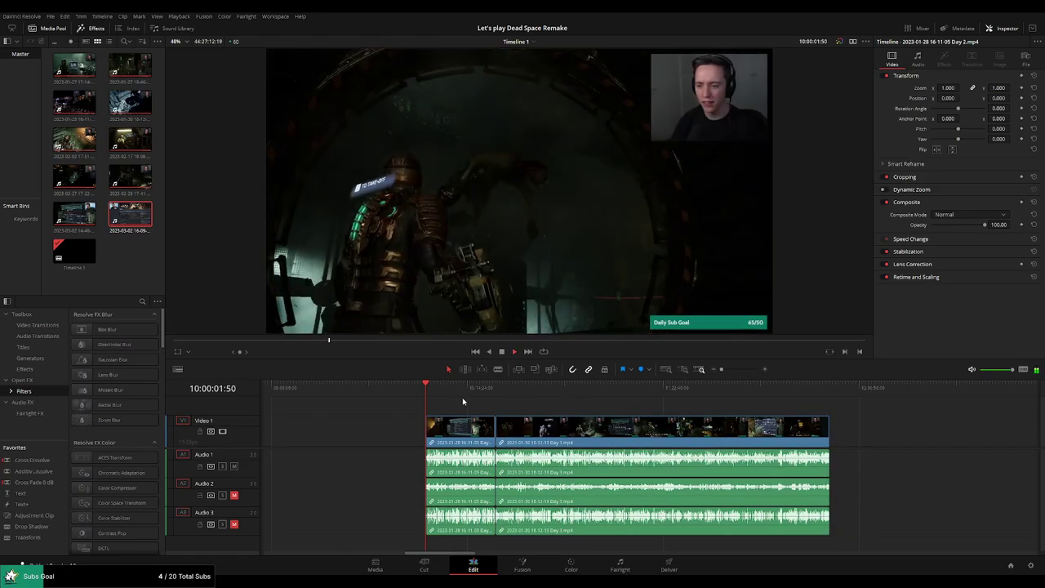
Skip ahead through the later Day 2 footage toward where Day 3 joins.
{"action": "left_click", "coordinate": [463, 401]}
{"action": "scroll", "coordinate": [705, 413], "scroll_direction": "up", "scroll_amount": 3}
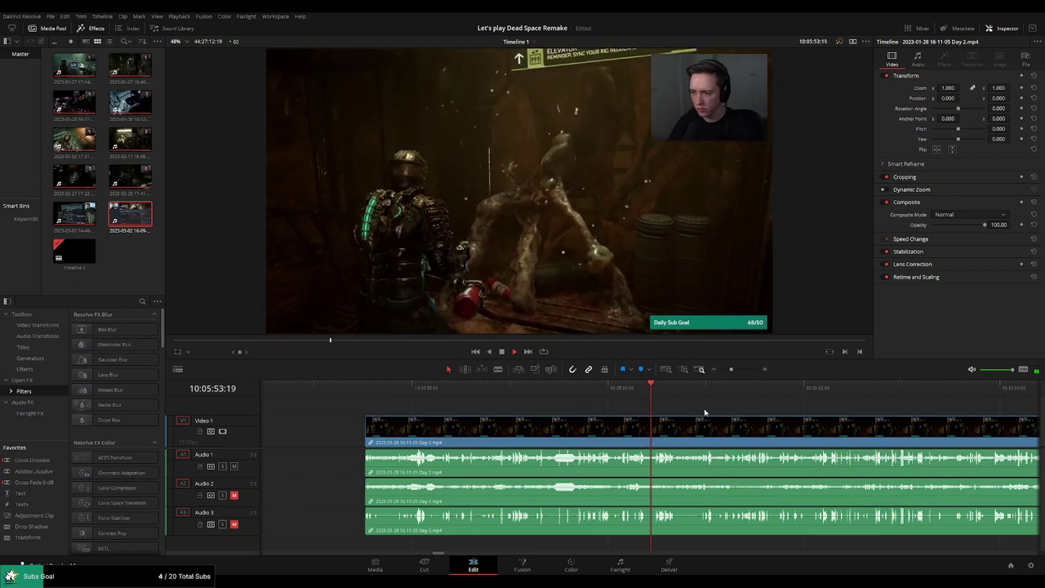
{"action": "scroll", "coordinate": [704, 413], "scroll_direction": "down", "scroll_amount": 2}
{"action": "scroll", "coordinate": [712, 417], "scroll_direction": "down", "scroll_amount": 2}
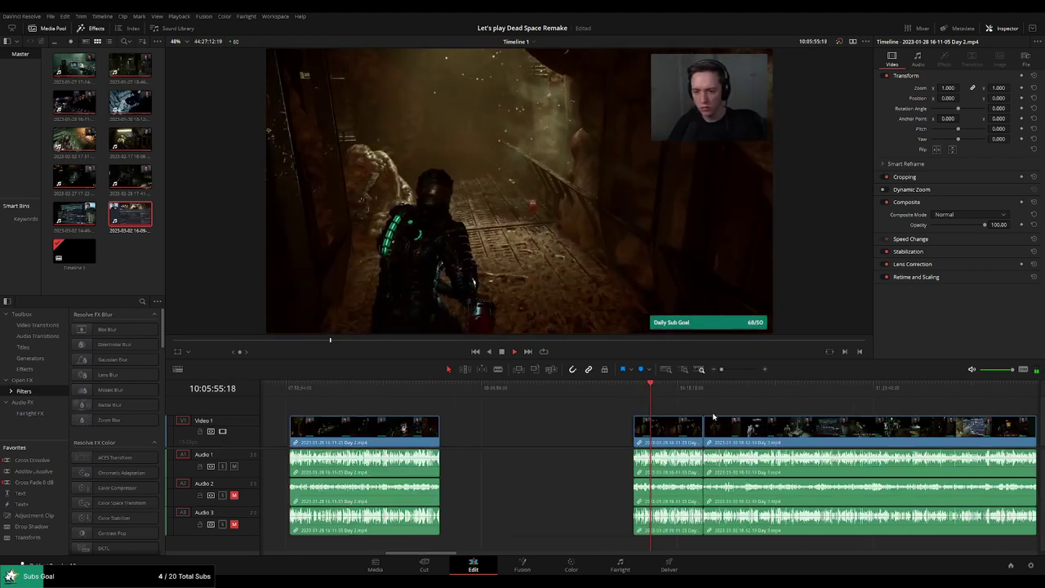
{"action": "left_click", "coordinate": [675, 388]}
{"action": "left_click", "coordinate": [696, 388]}
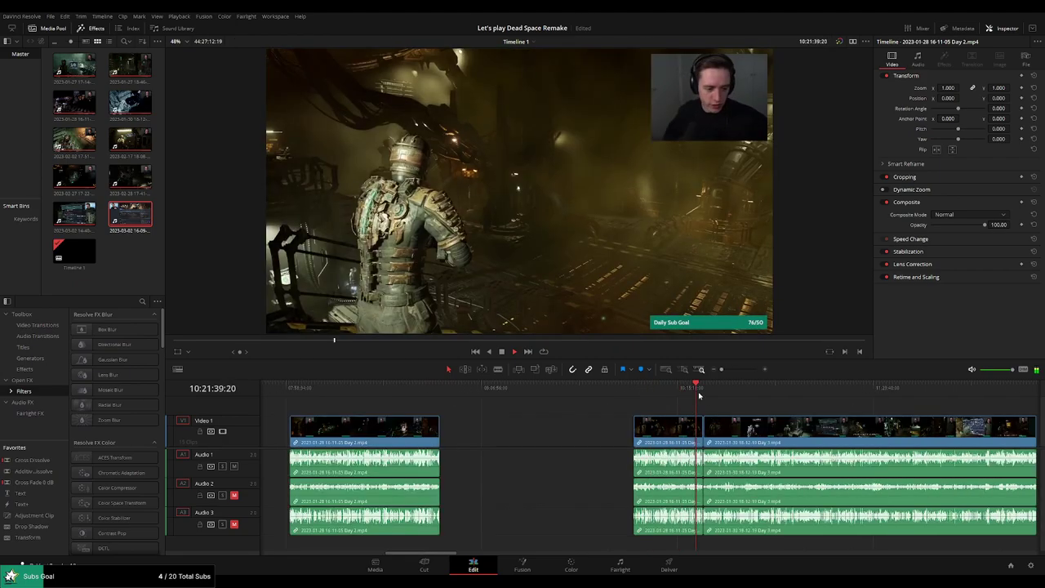
{"action": "scroll", "coordinate": [699, 395], "scroll_direction": "up", "scroll_amount": 3}
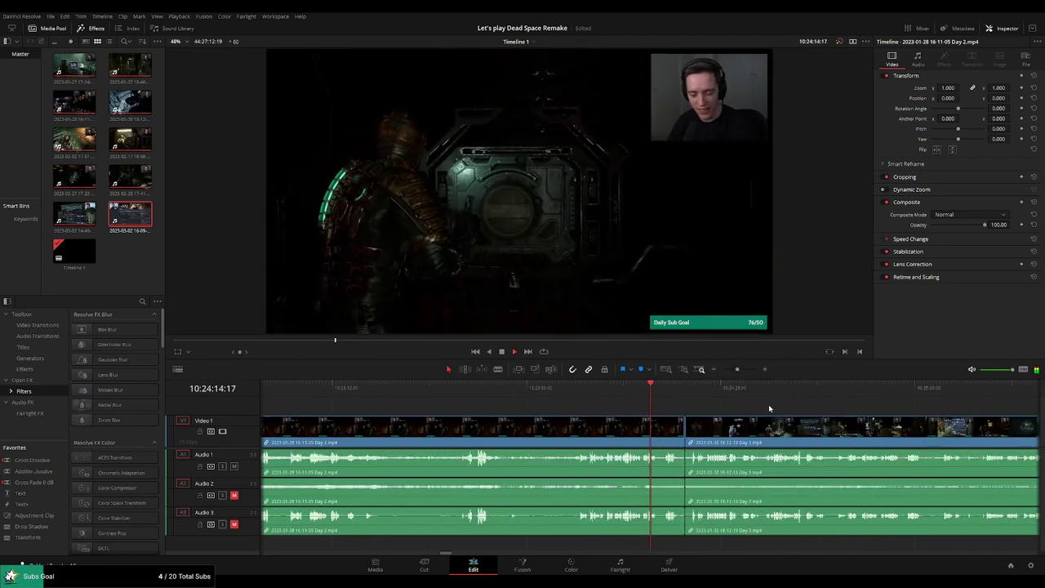
{"action": "scroll", "coordinate": [686, 432], "scroll_direction": "up", "scroll_amount": 1}
{"action": "scroll", "coordinate": [686, 433], "scroll_direction": "up", "scroll_amount": 1}
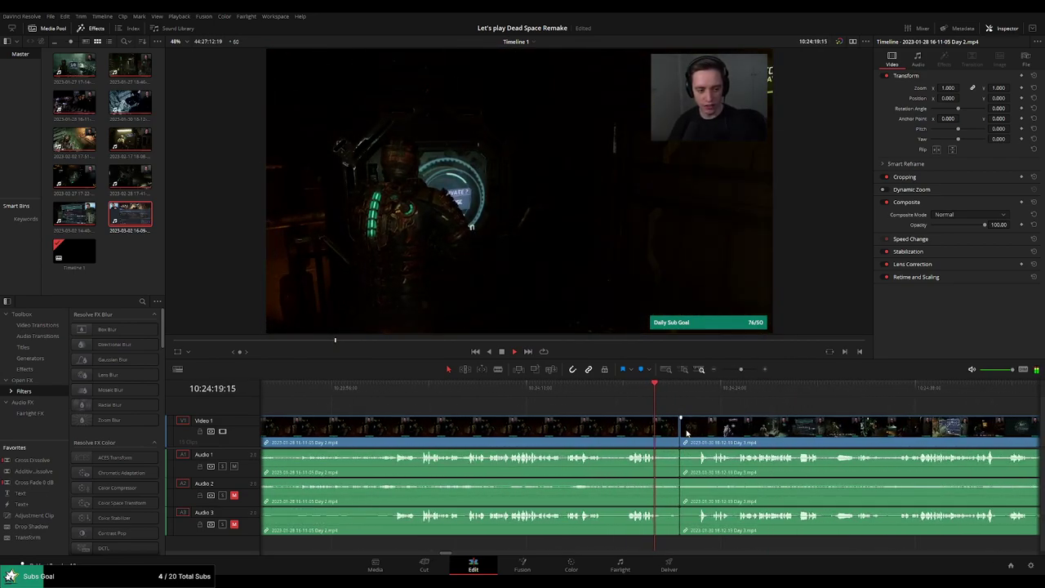
Park the playhead at the Day 2/Day 3 cut and replay it into the Day 3 footage.
{"action": "left_click", "coordinate": [668, 384]}
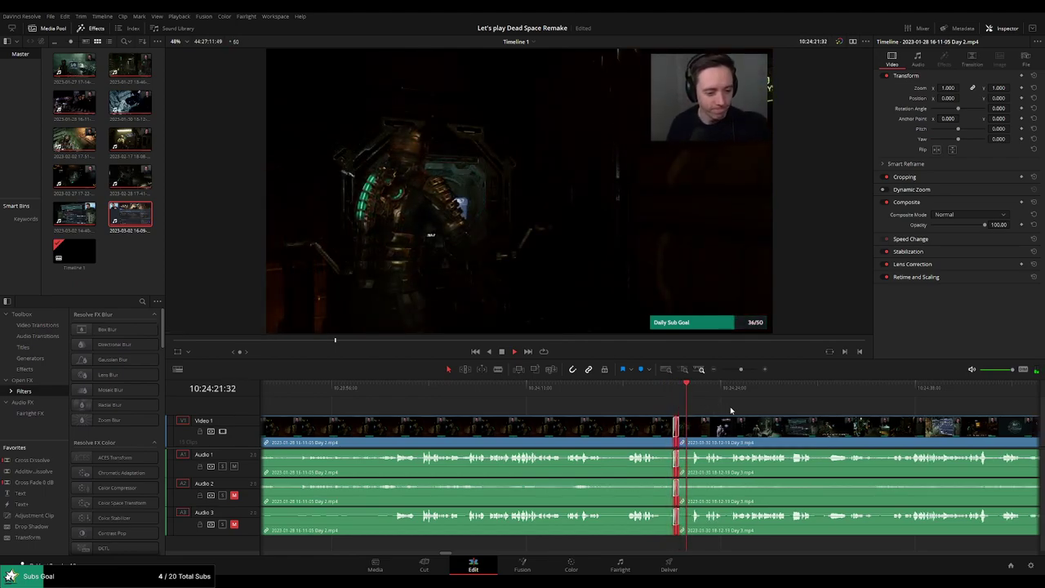
{"action": "left_click", "coordinate": [662, 389]}
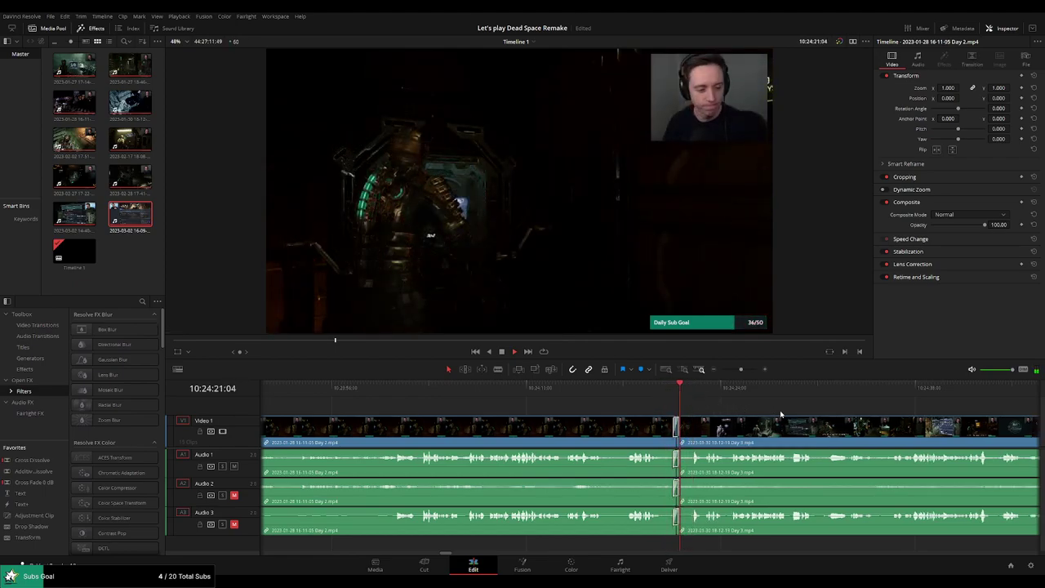
{"action": "scroll", "coordinate": [596, 407], "scroll_direction": "right", "scroll_amount": 3}
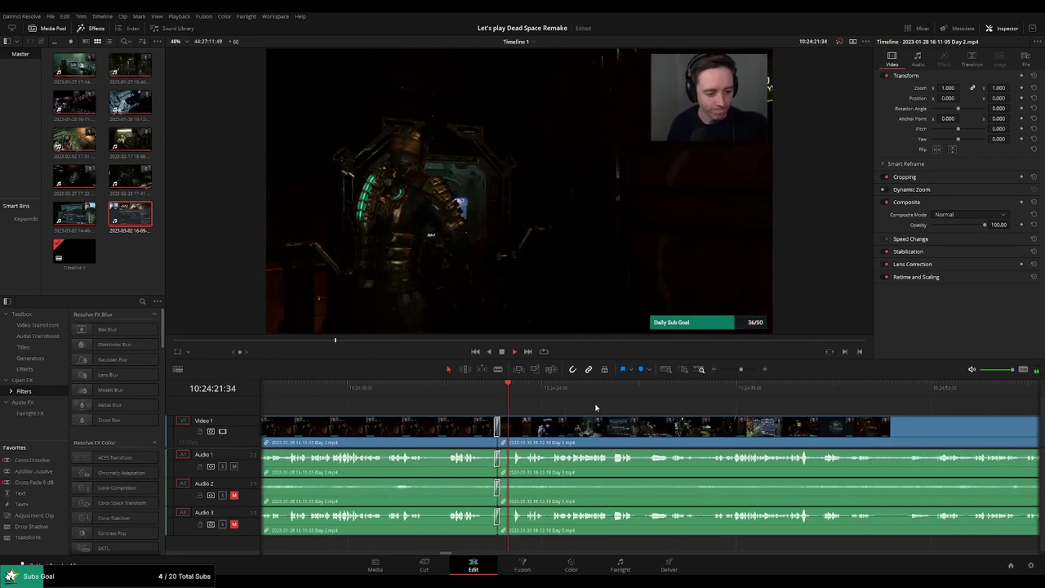
{"action": "left_click", "coordinate": [646, 394]}
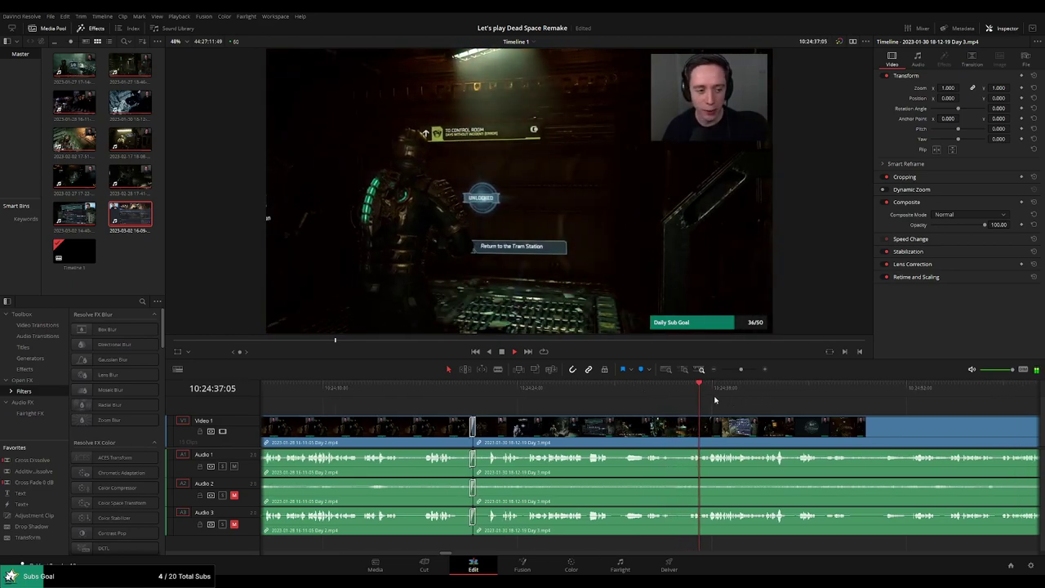
{"action": "scroll", "coordinate": [504, 392], "scroll_direction": "right", "scroll_amount": 5}
{"action": "scroll", "coordinate": [504, 393], "scroll_direction": "left", "scroll_amount": 5}
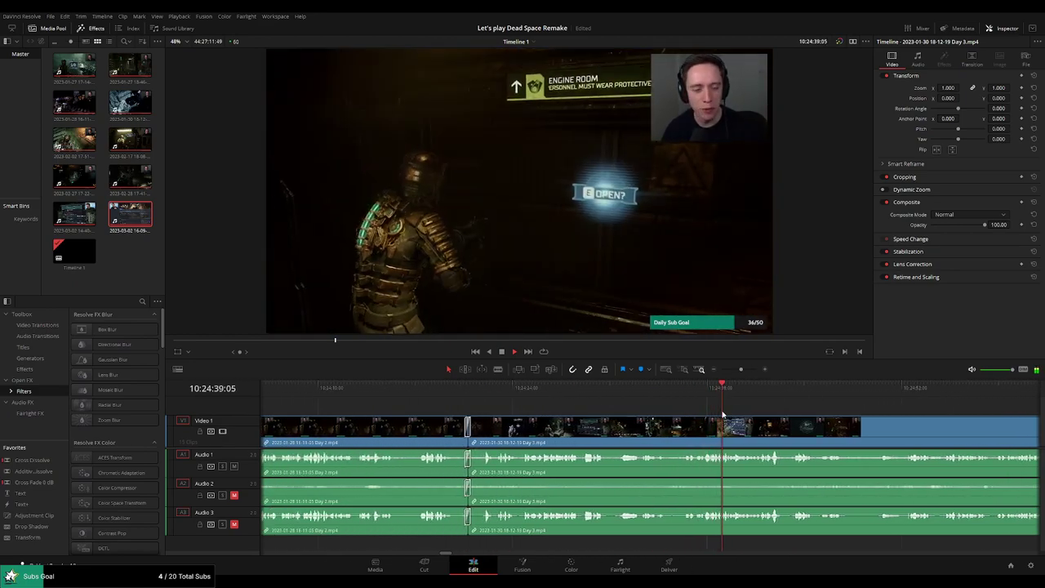
{"action": "scroll", "coordinate": [784, 420], "scroll_direction": "right", "scroll_amount": 5}
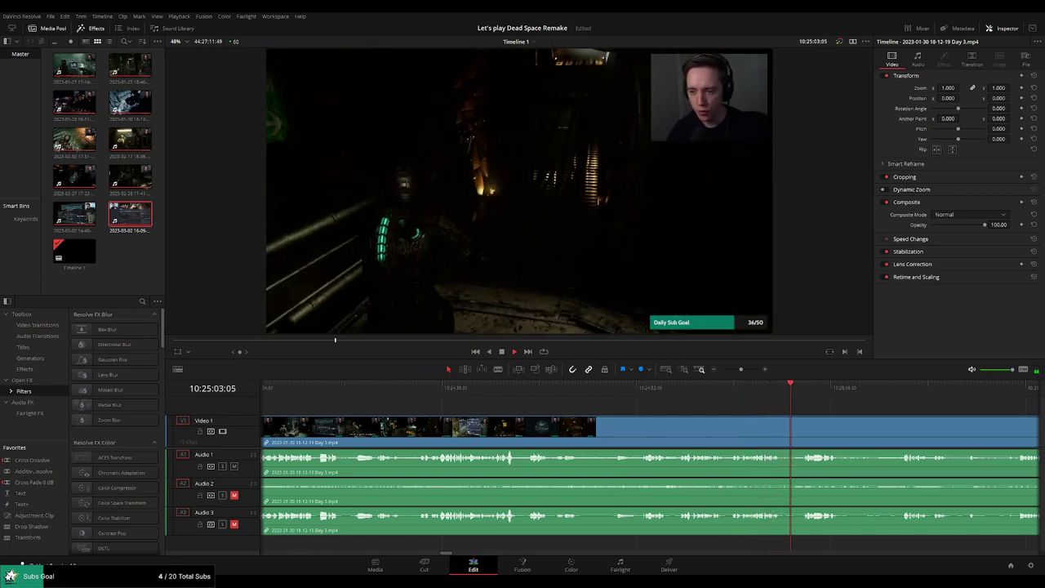
Zoom the timeline out slightly and skip forward through the Day 3 footage.
{"action": "left_click_drag", "start_coordinate": [741, 369], "coordinate": [735, 369]}
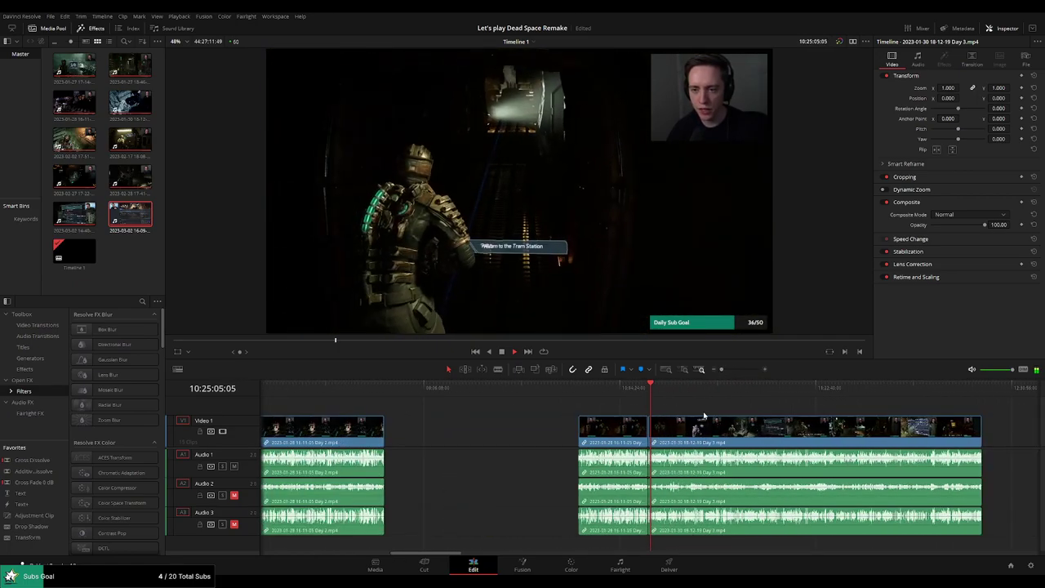
{"action": "scroll", "coordinate": [521, 407], "scroll_direction": "right", "scroll_amount": 3}
{"action": "left_click_drag", "start_coordinate": [510, 396], "coordinate": [582, 393]}
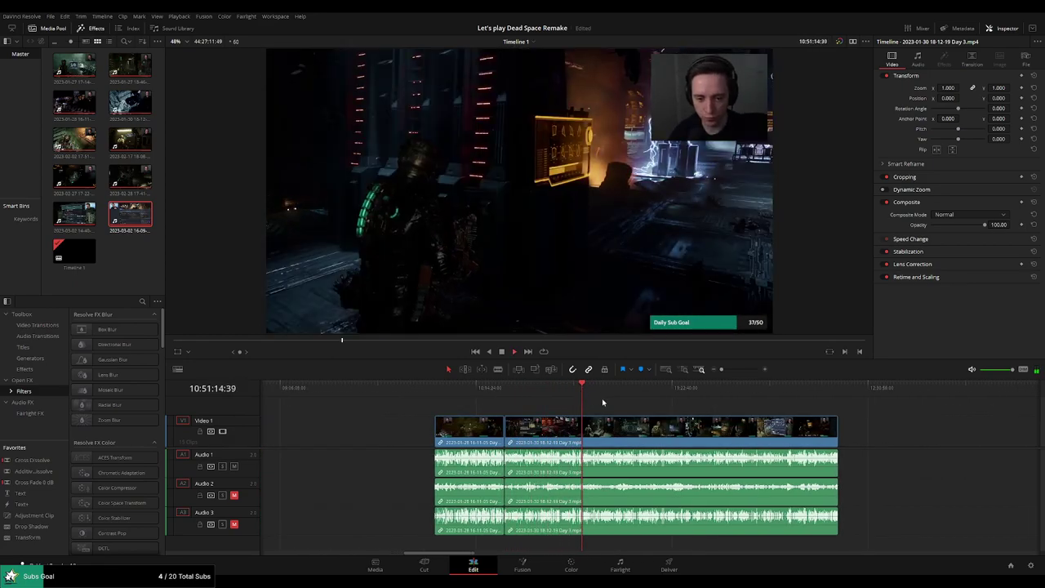
{"action": "left_click", "coordinate": [605, 397]}
{"action": "scroll", "coordinate": [604, 397], "scroll_direction": "up", "scroll_amount": 3}
{"action": "scroll", "coordinate": [719, 392], "scroll_direction": "up", "scroll_amount": 1}
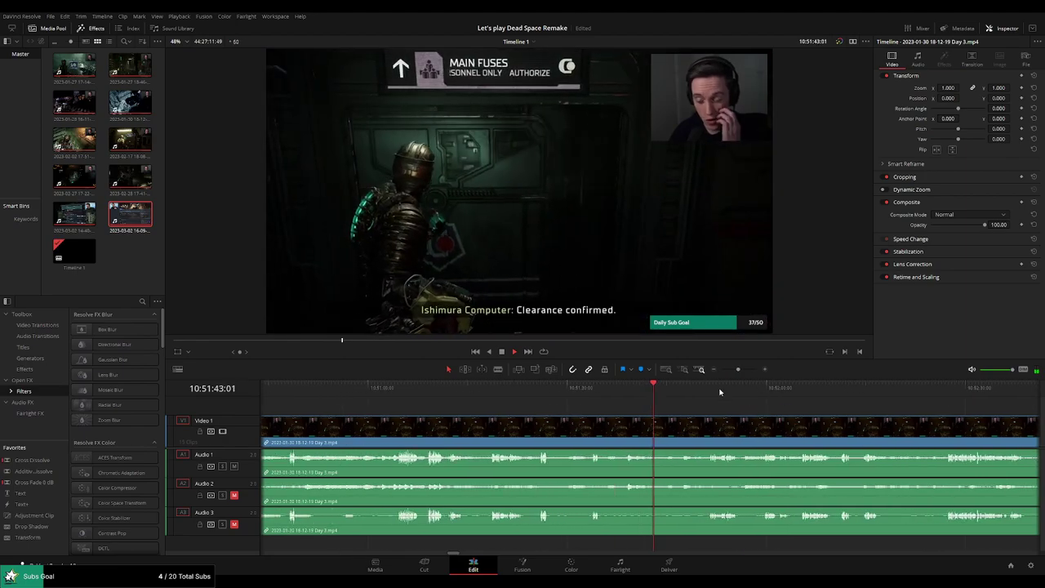
{"action": "left_click", "coordinate": [726, 392]}
{"action": "scroll", "coordinate": [702, 392], "scroll_direction": "up", "scroll_amount": 3}
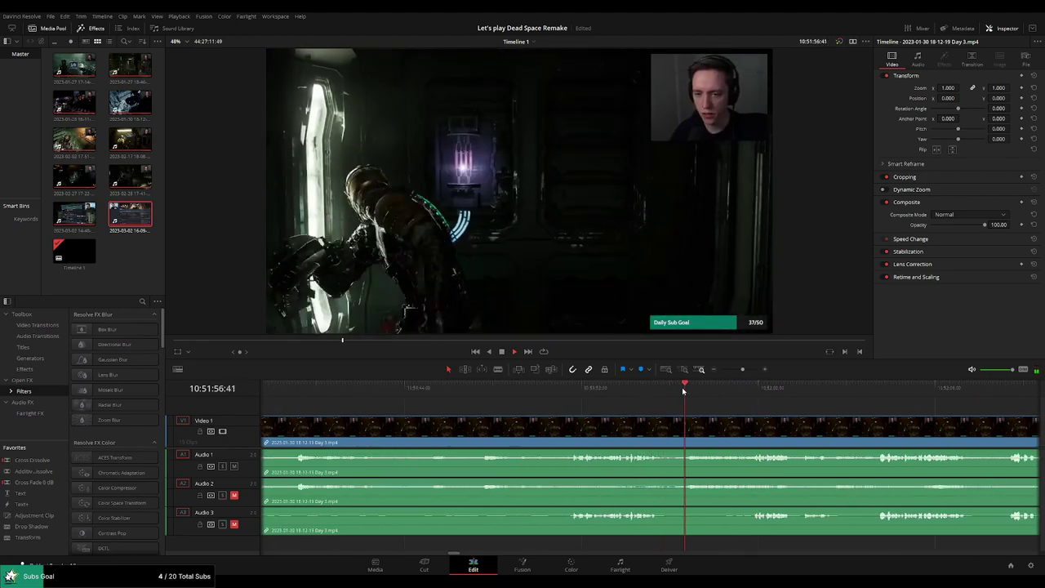
Settle the playhead at 10:52:05 in the Day 3 recording.
{"action": "scroll", "coordinate": [585, 401], "scroll_direction": "right", "scroll_amount": 3}
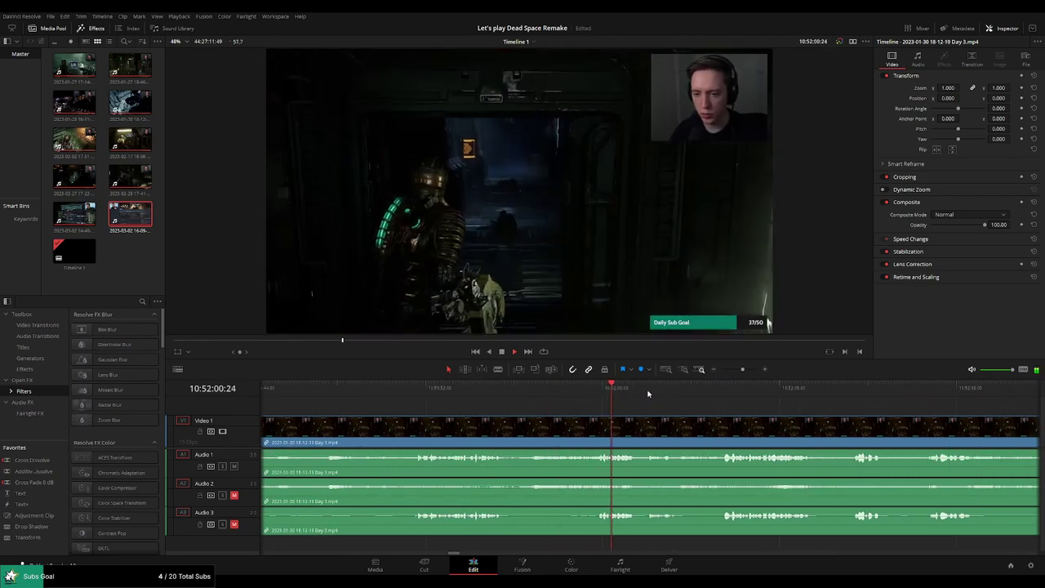
{"action": "scroll", "coordinate": [648, 396], "scroll_direction": "right", "scroll_amount": 3}
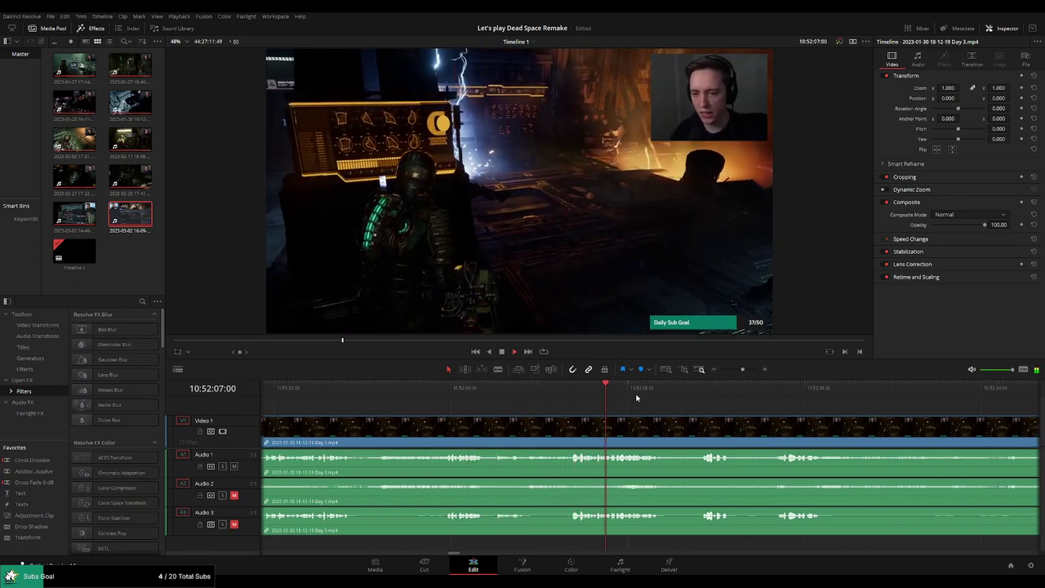
{"action": "scroll", "coordinate": [571, 399], "scroll_direction": "right", "scroll_amount": 2}
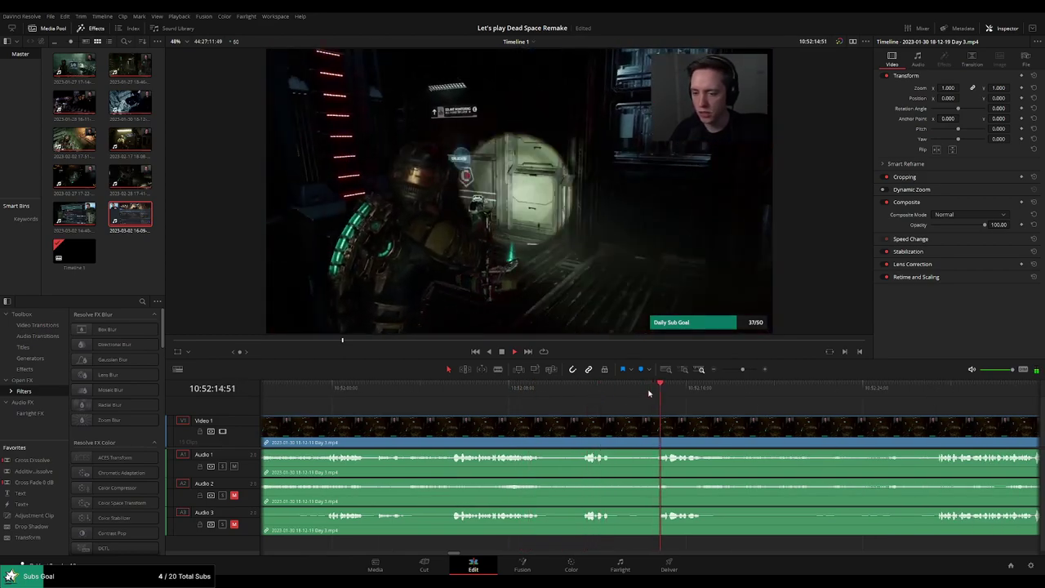
{"action": "left_click", "coordinate": [457, 386]}
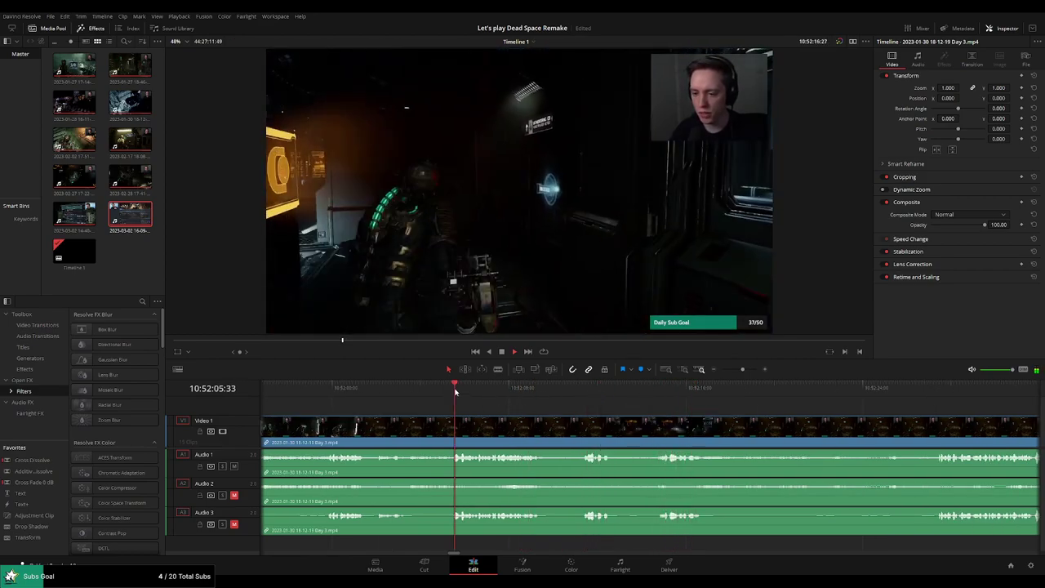
{"action": "scroll", "coordinate": [572, 400], "scroll_direction": "up", "scroll_amount": 2}
{"action": "left_click", "coordinate": [614, 386]}
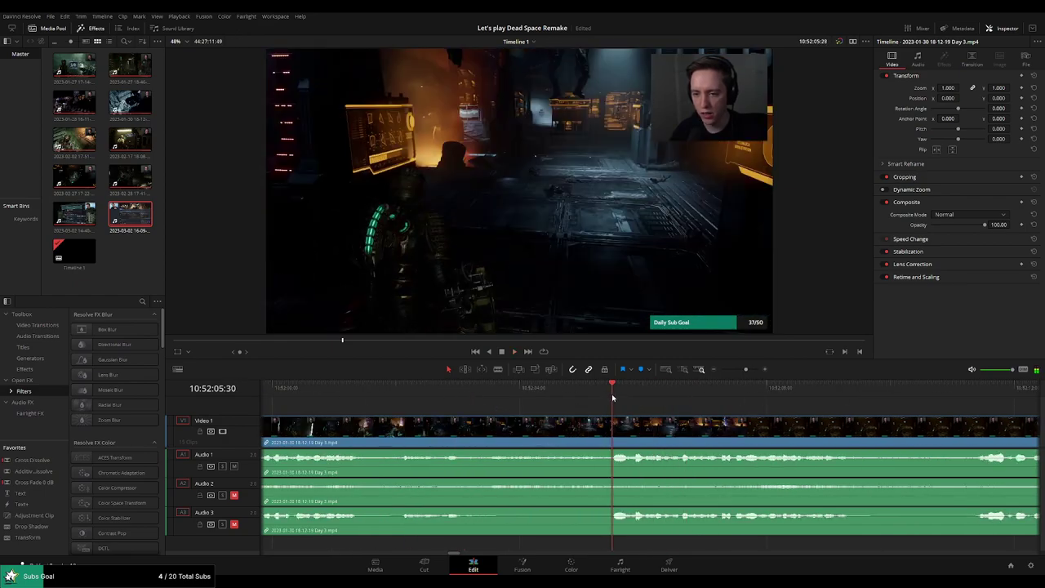
{"action": "left_click", "coordinate": [584, 398]}
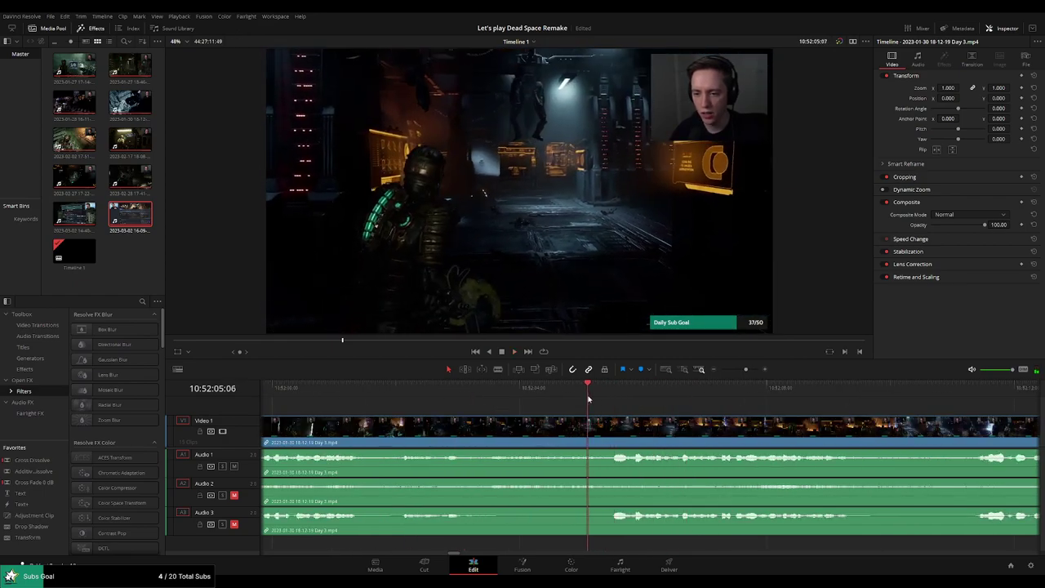
Split the Day 3 footage on all tracks at 10:52:05 and play back the faded cut.
{"action": "key", "text": "ctrl+b"}
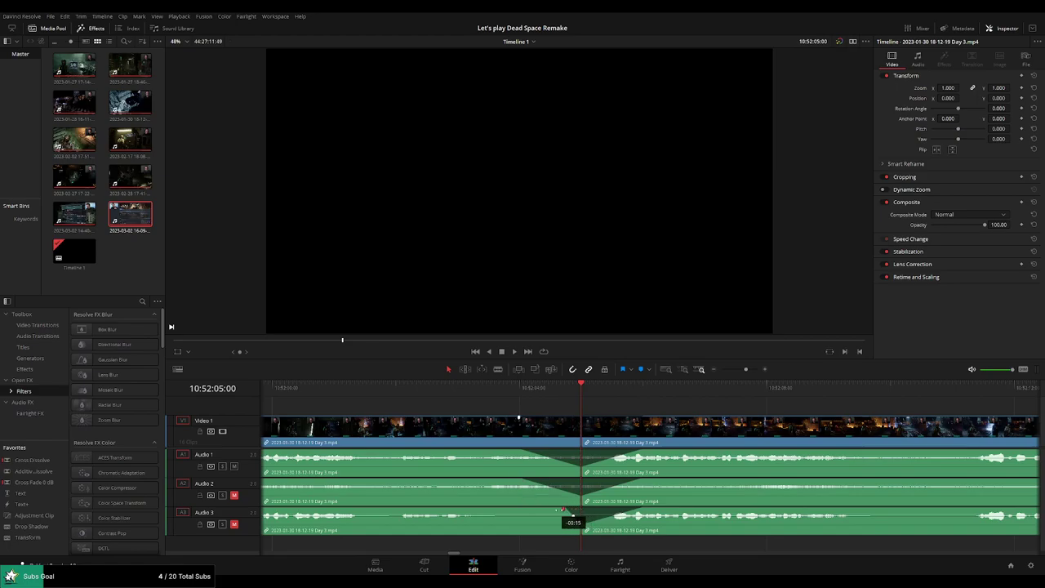
{"action": "key", "text": "space"}
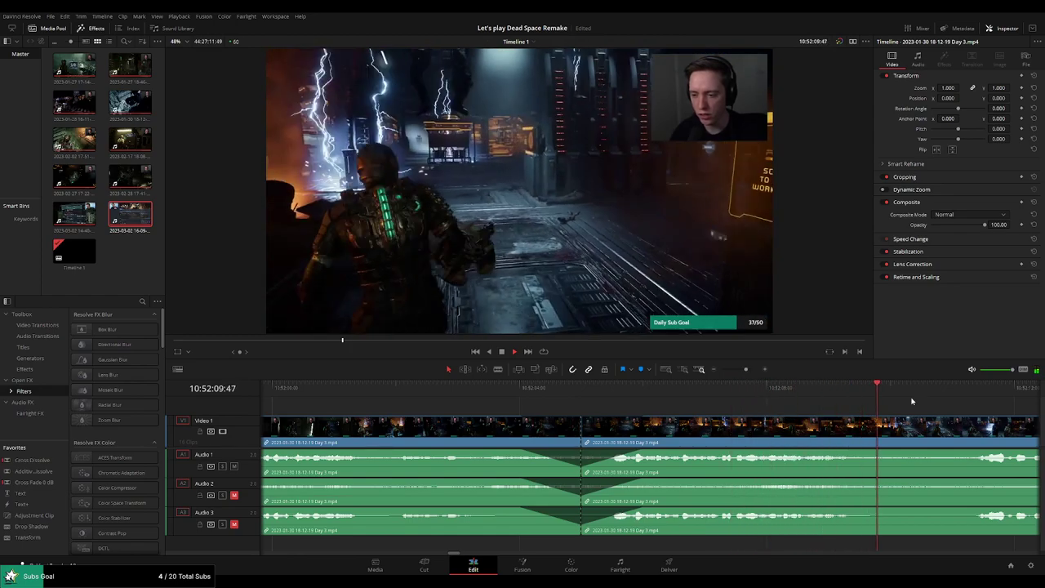
Reposition the later Day 3 clip to start at 12:00:00:00 with a gap before it, then preview it.
{"action": "left_click_drag", "start_coordinate": [745, 370], "coordinate": [721, 369]}
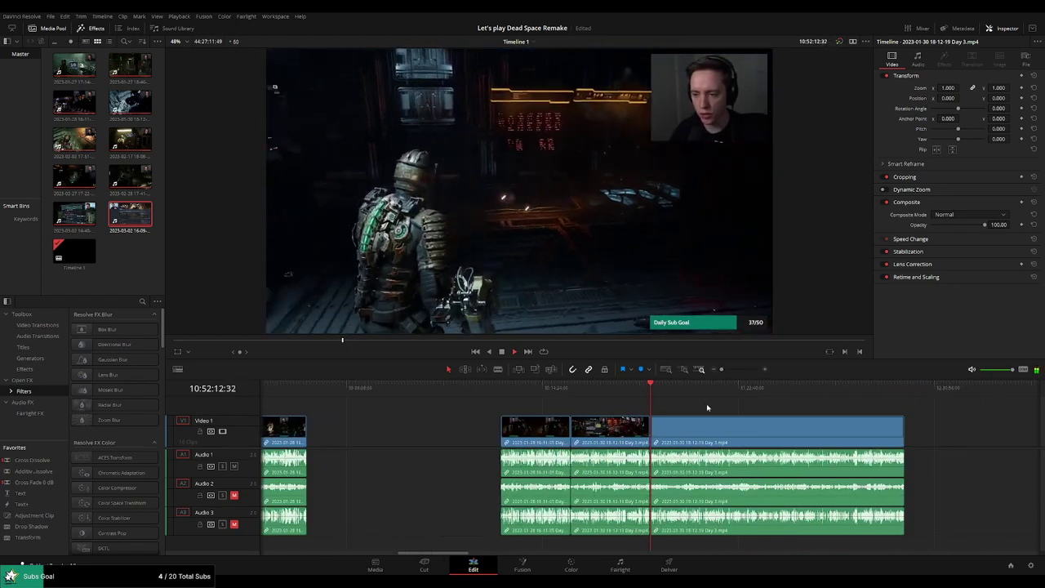
{"action": "key", "text": "Home"}
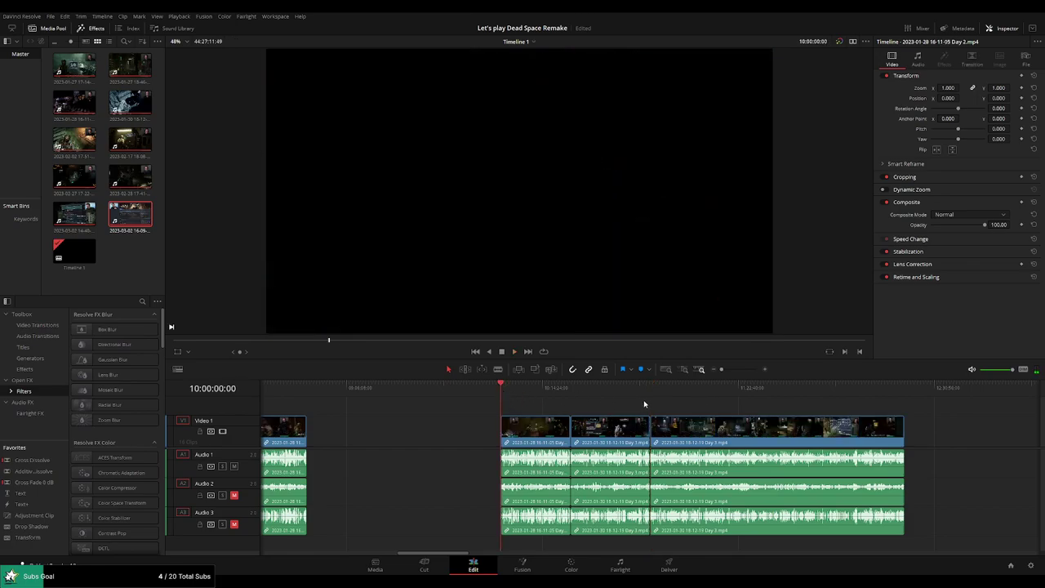
{"action": "scroll", "coordinate": [588, 409], "scroll_direction": "right", "scroll_amount": 10}
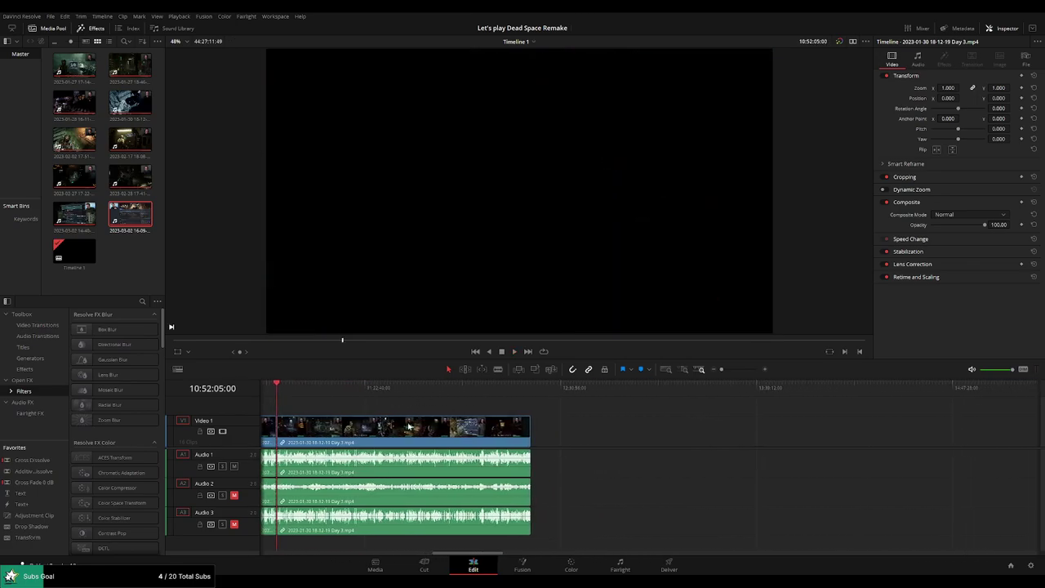
{"action": "left_click_drag", "start_coordinate": [429, 435], "coordinate": [685, 436]}
{"action": "left_click", "coordinate": [361, 412]}
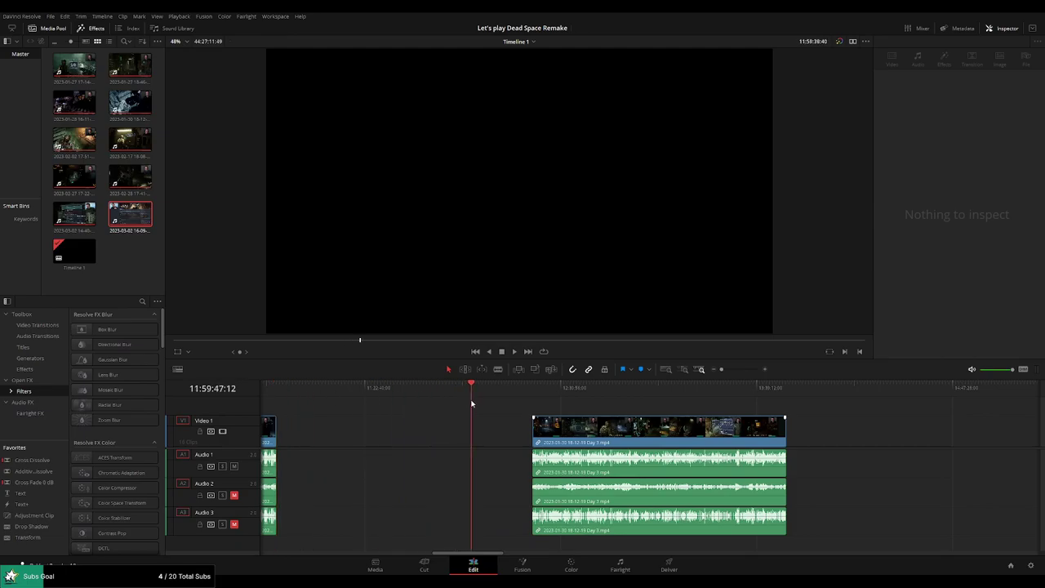
{"action": "scroll", "coordinate": [543, 415], "scroll_direction": "up", "scroll_amount": 3}
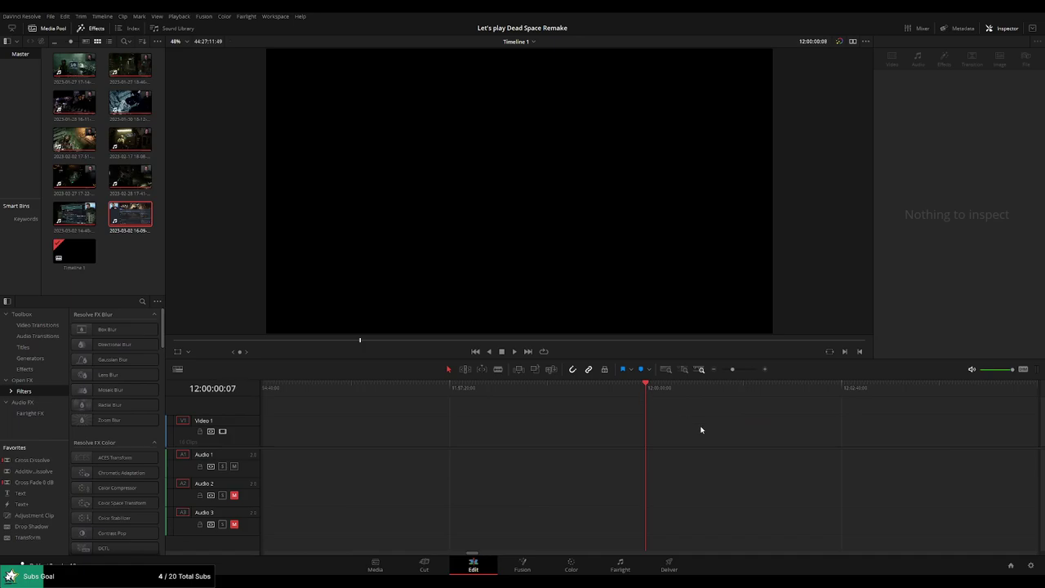
{"action": "left_click_drag", "start_coordinate": [733, 369], "coordinate": [721, 369]}
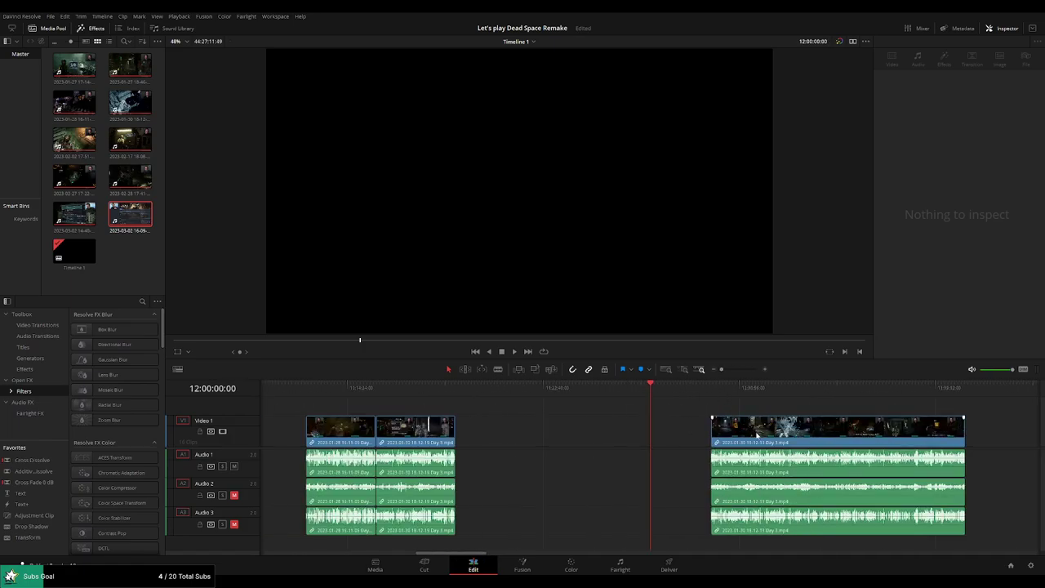
{"action": "left_click_drag", "start_coordinate": [771, 421], "coordinate": [711, 417]}
{"action": "scroll", "coordinate": [544, 399], "scroll_direction": "right", "scroll_amount": 5}
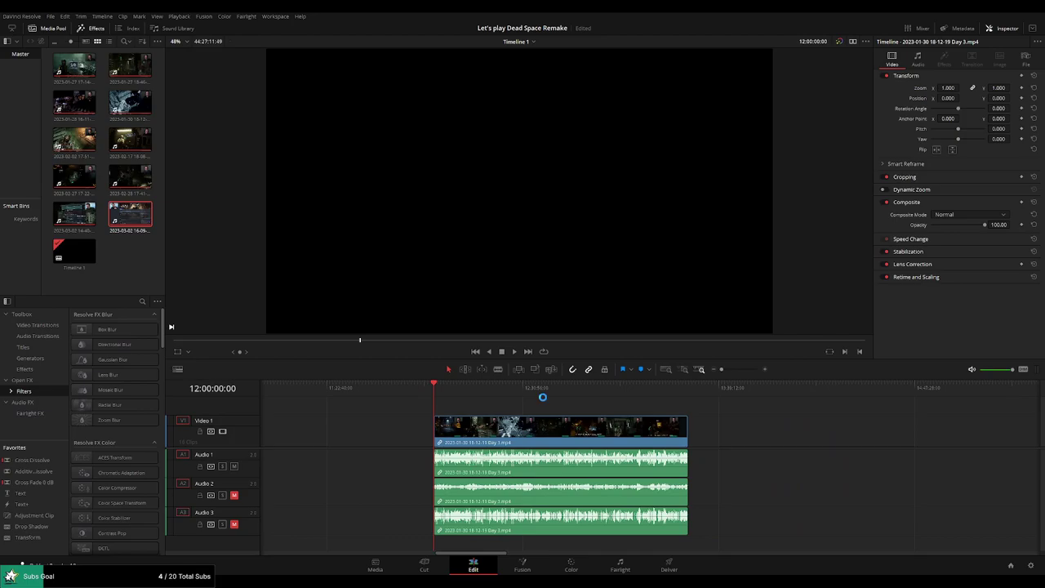
{"action": "key", "text": "space"}
{"action": "left_click_drag", "start_coordinate": [447, 392], "coordinate": [577, 392]}
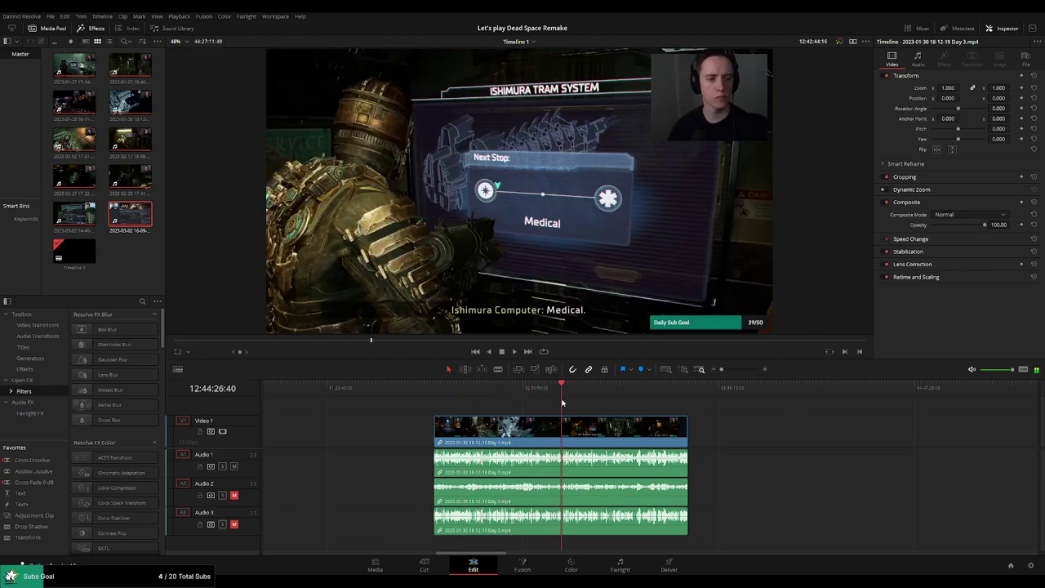
Skip ahead through the later Day 3 gameplay during playback.
{"action": "scroll", "coordinate": [595, 406], "scroll_direction": "up", "scroll_amount": 3}
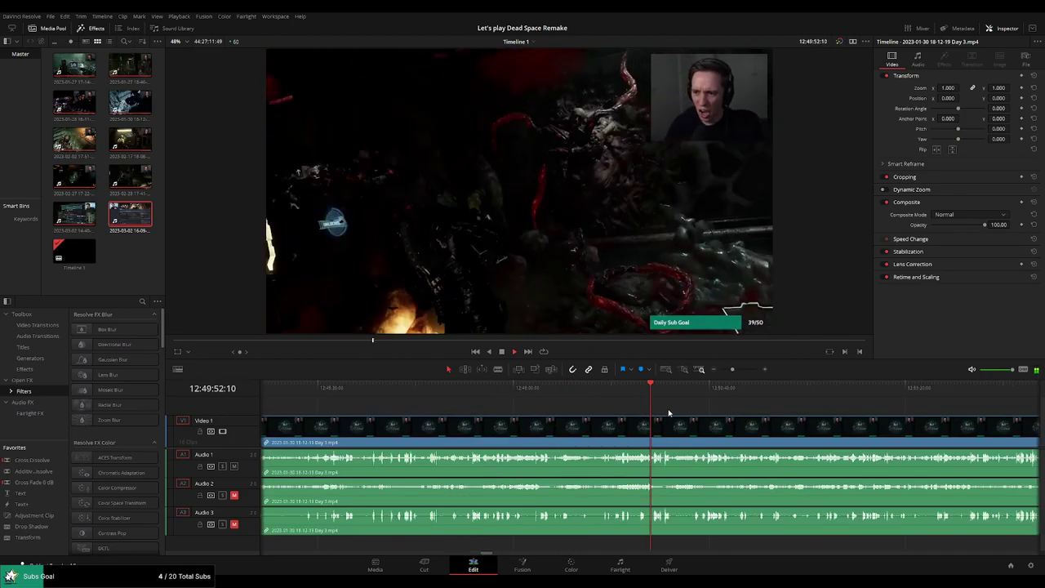
{"action": "left_click", "coordinate": [676, 393]}
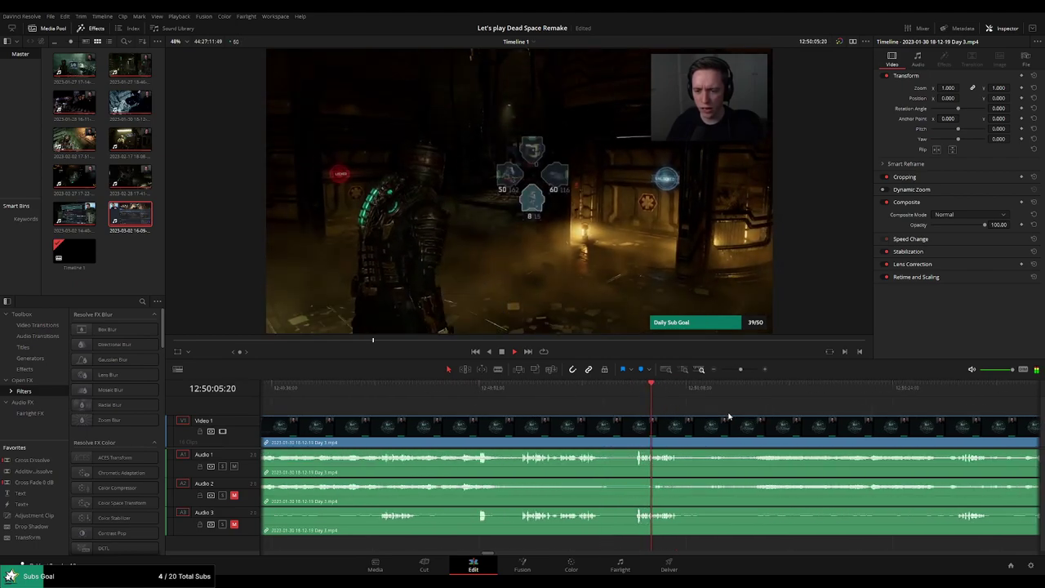
{"action": "scroll", "coordinate": [549, 417], "scroll_direction": "up", "scroll_amount": 2}
{"action": "left_click", "coordinate": [823, 390]}
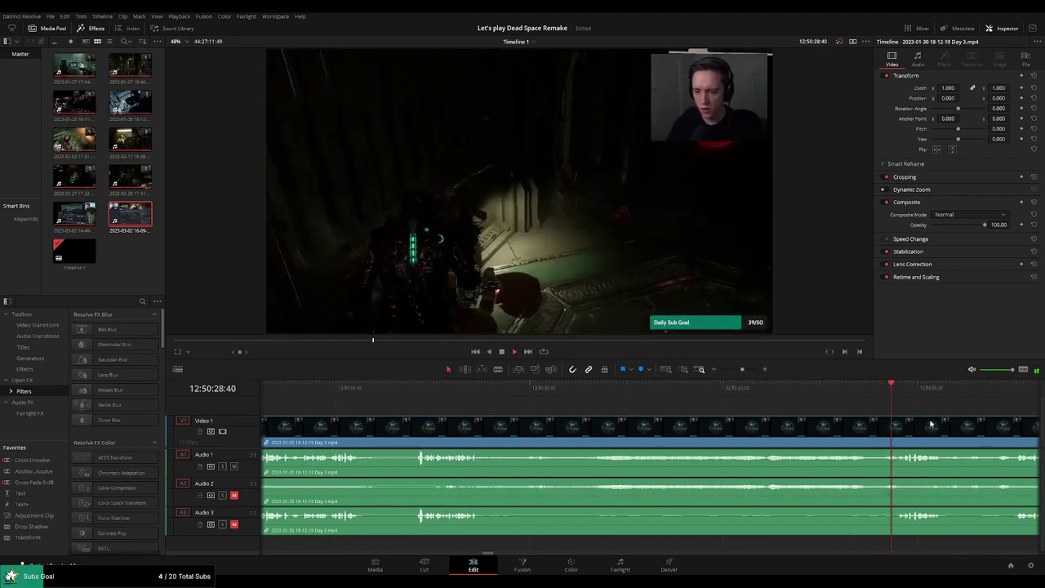
{"action": "left_click", "coordinate": [700, 388]}
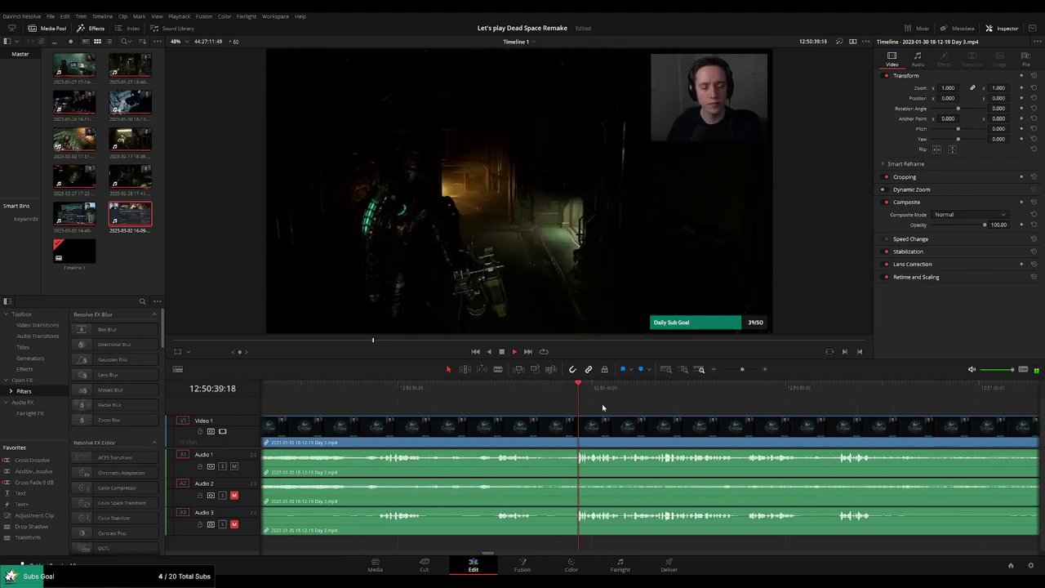
{"action": "left_click", "coordinate": [639, 391]}
{"action": "left_click", "coordinate": [740, 389]}
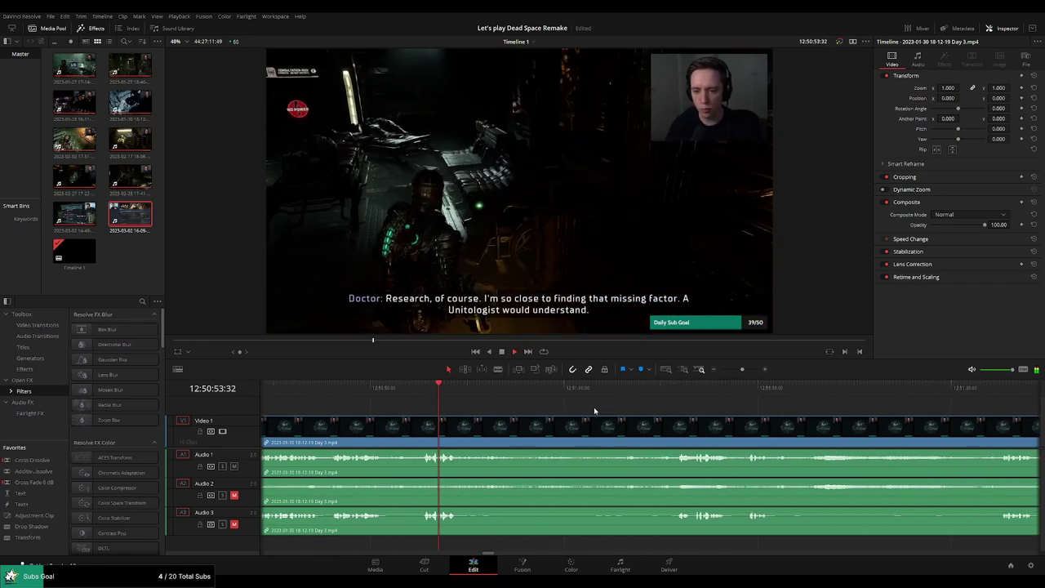
{"action": "left_click", "coordinate": [678, 389]}
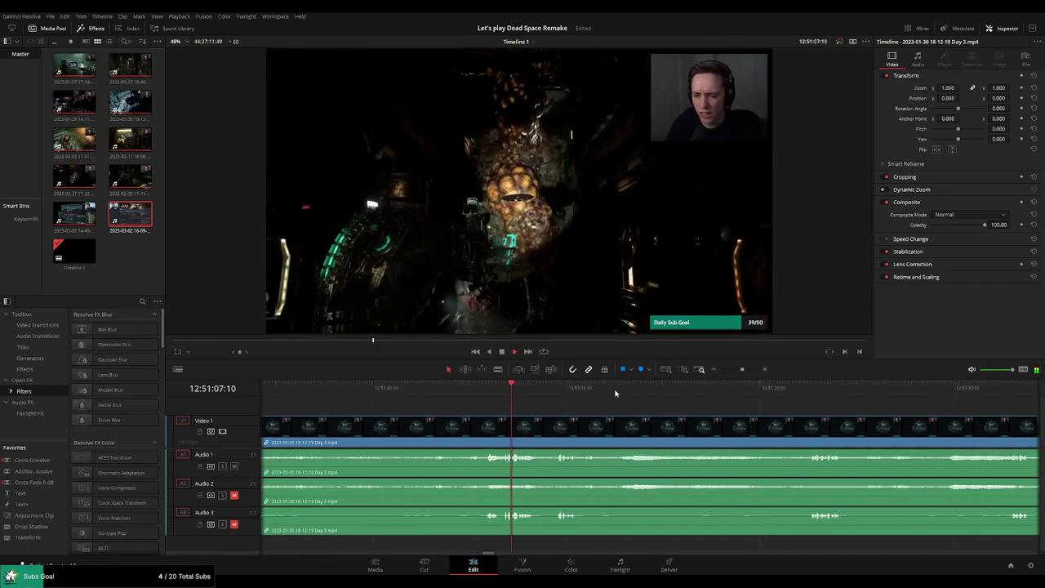
{"action": "left_click", "coordinate": [738, 389]}
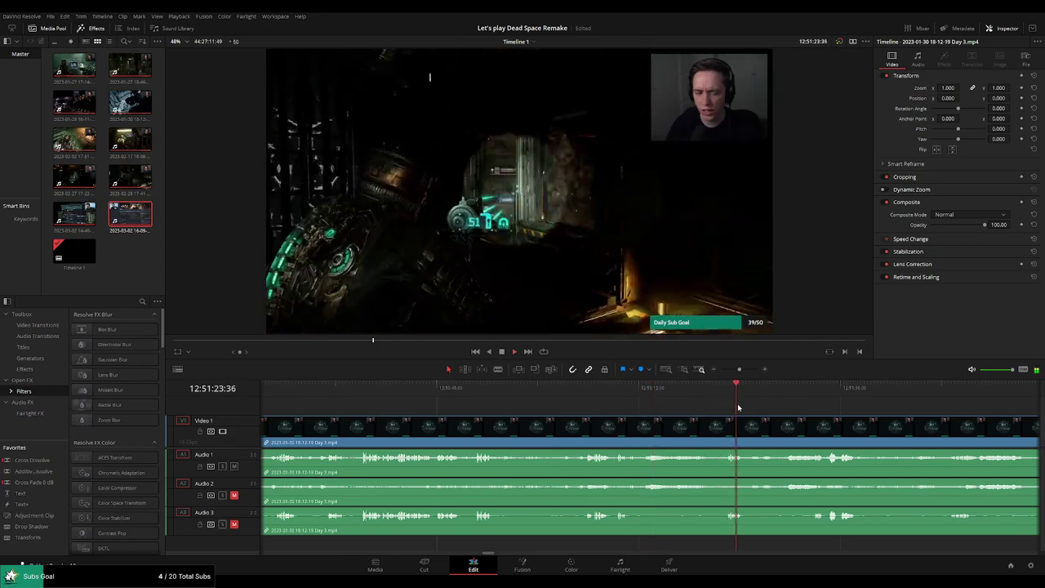
{"action": "left_click", "coordinate": [789, 389]}
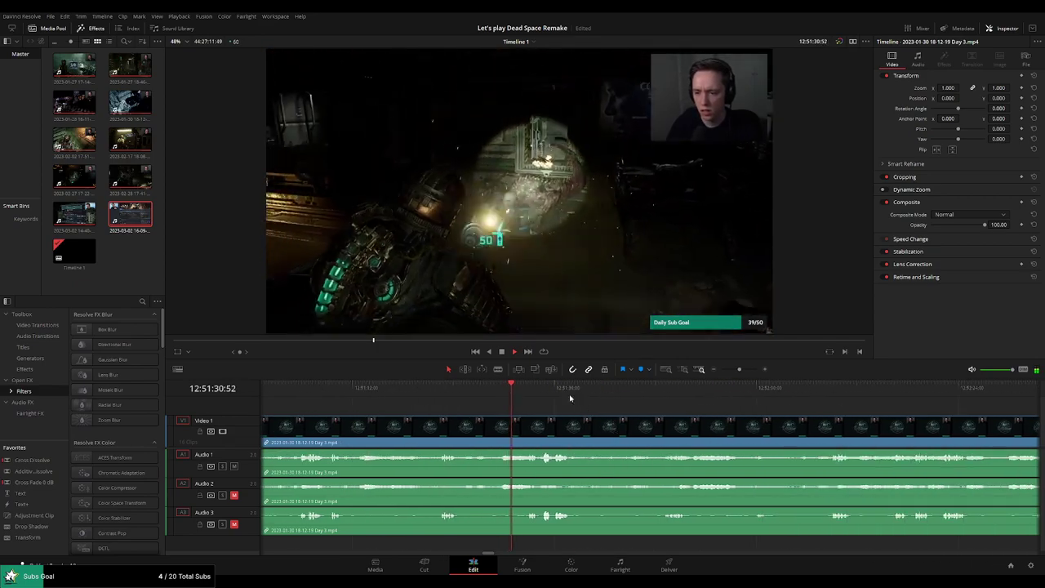
{"action": "left_click", "coordinate": [579, 388]}
Scrub the playhead to 12:52:07, the next cut point.
{"action": "left_click", "coordinate": [800, 389]}
{"action": "left_click", "coordinate": [826, 399]}
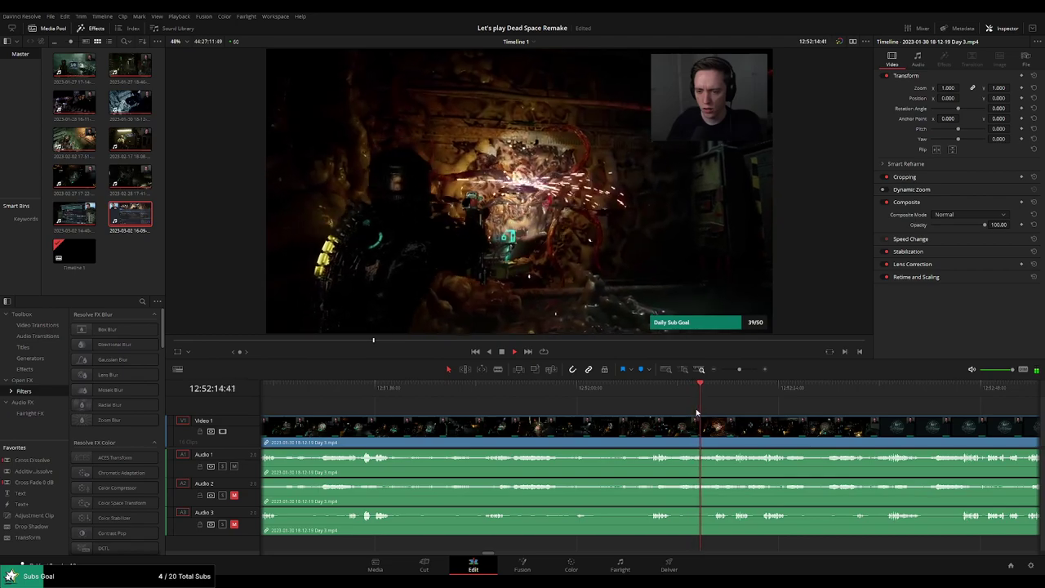
{"action": "left_click", "coordinate": [739, 399]}
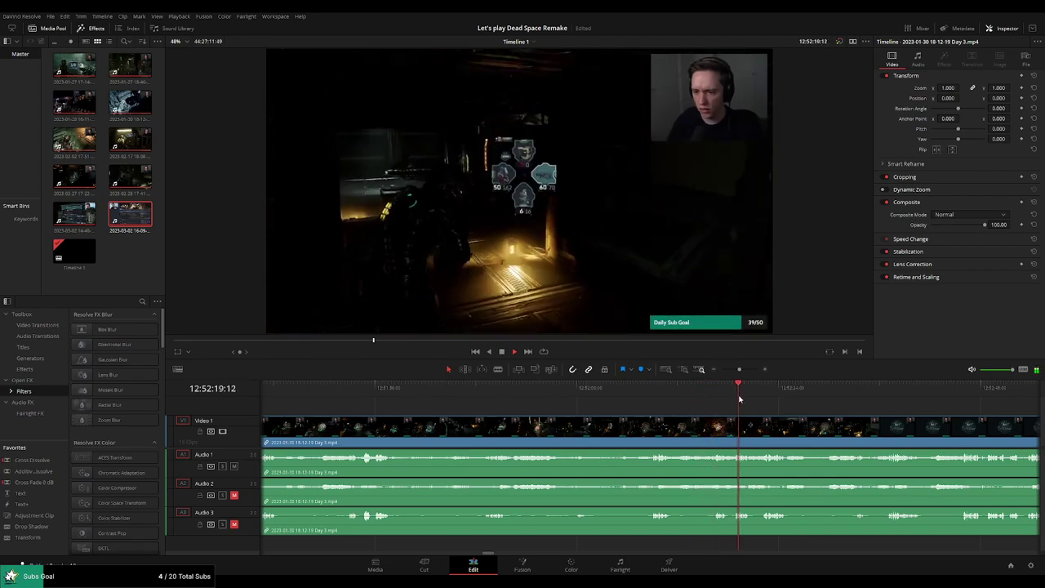
{"action": "left_click", "coordinate": [821, 400]}
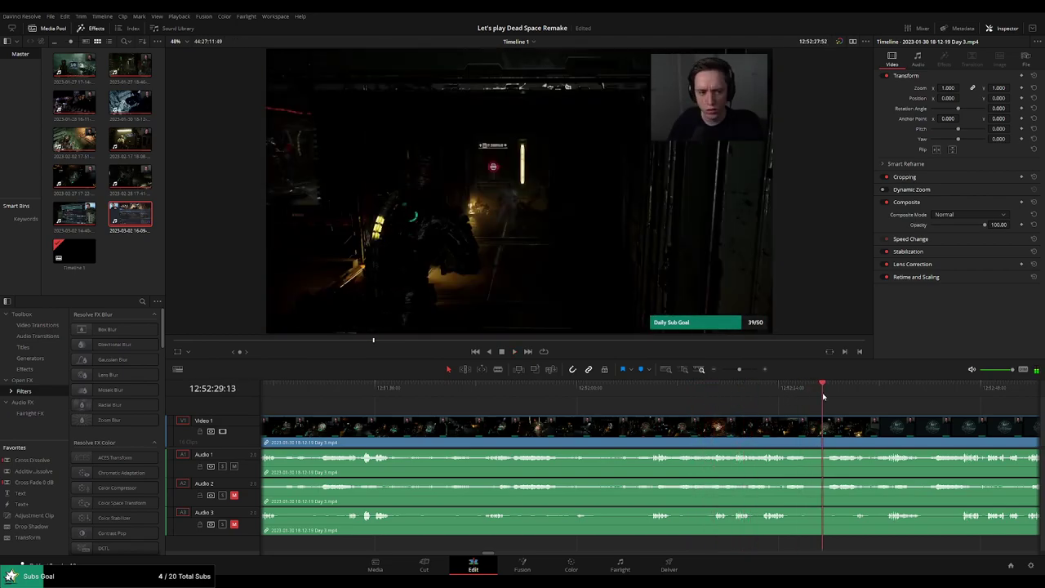
{"action": "left_click", "coordinate": [615, 394]}
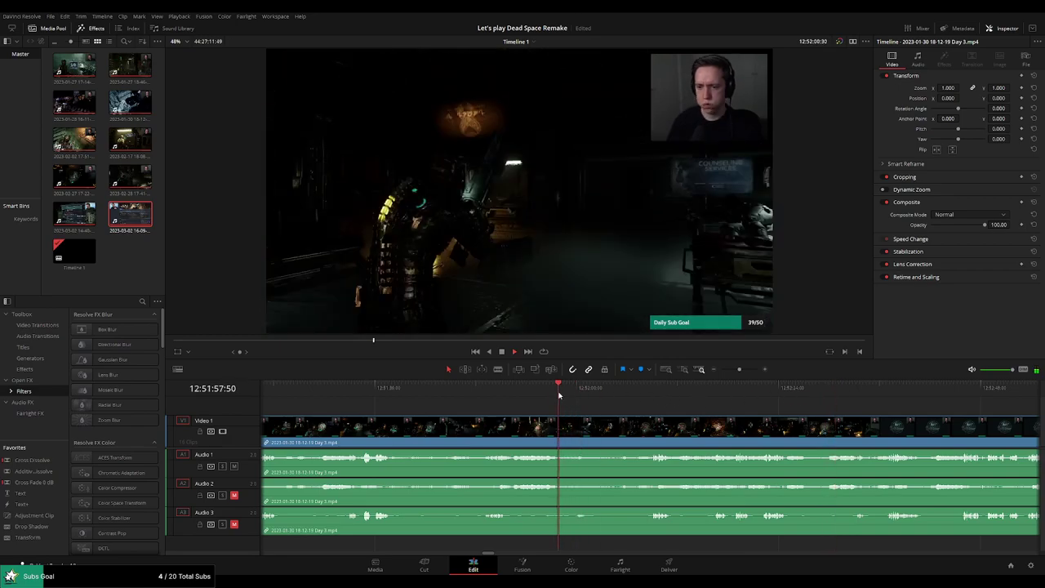
{"action": "left_click_drag", "start_coordinate": [642, 413], "coordinate": [595, 410]}
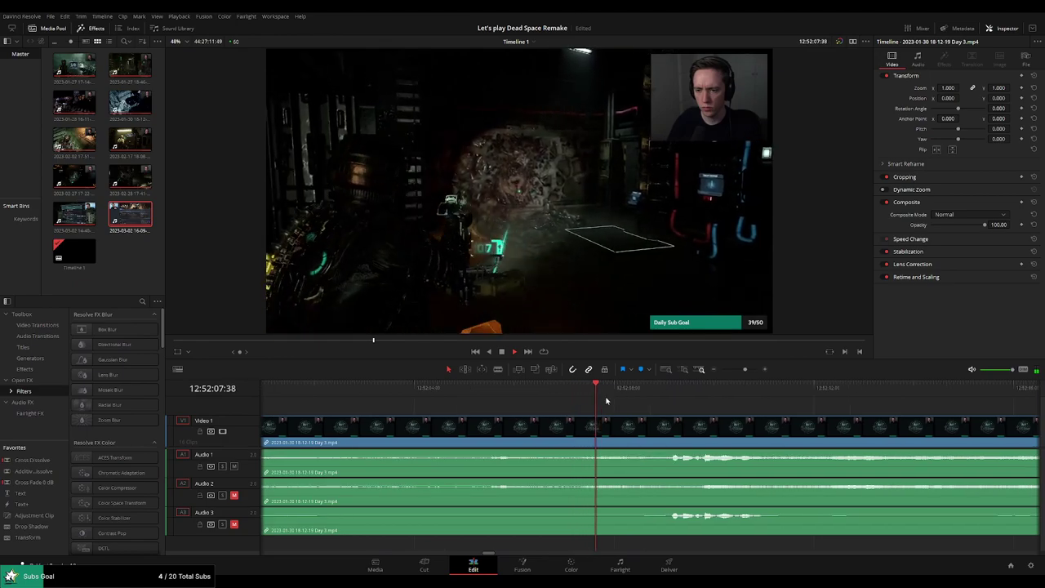
{"action": "left_click_drag", "start_coordinate": [668, 400], "coordinate": [563, 396]}
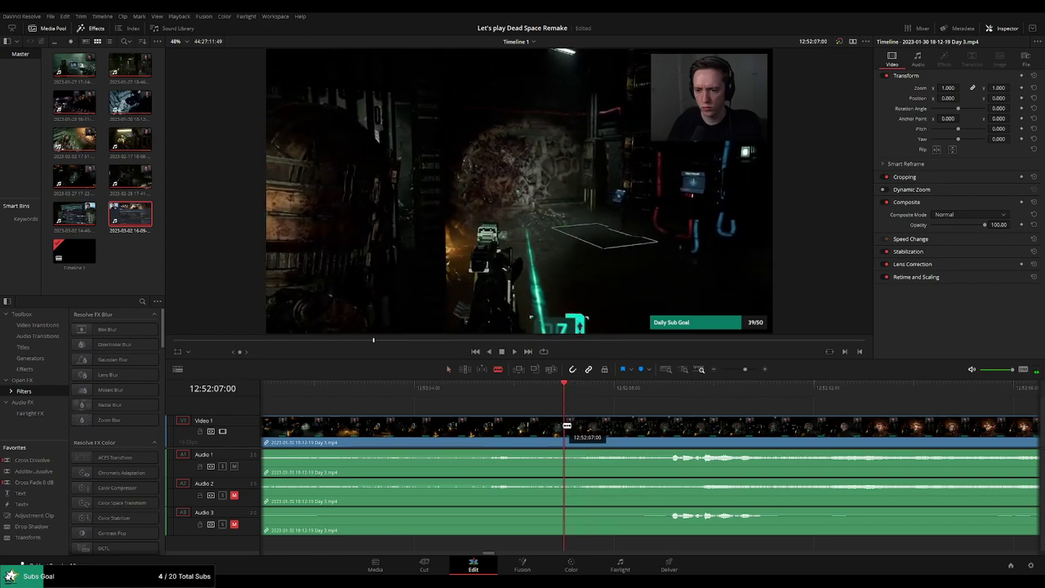
Blade the Day 3 footage at 12:52:07, return to Selection mode, and preview the cut.
{"action": "left_click", "coordinate": [567, 425]}
{"action": "key", "text": "a"}
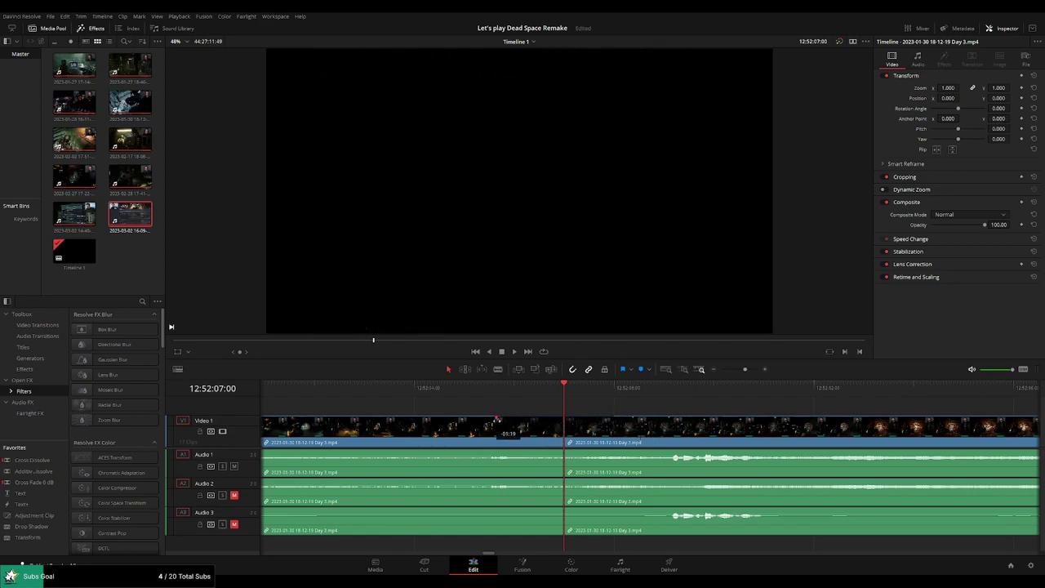
{"action": "key", "text": "space"}
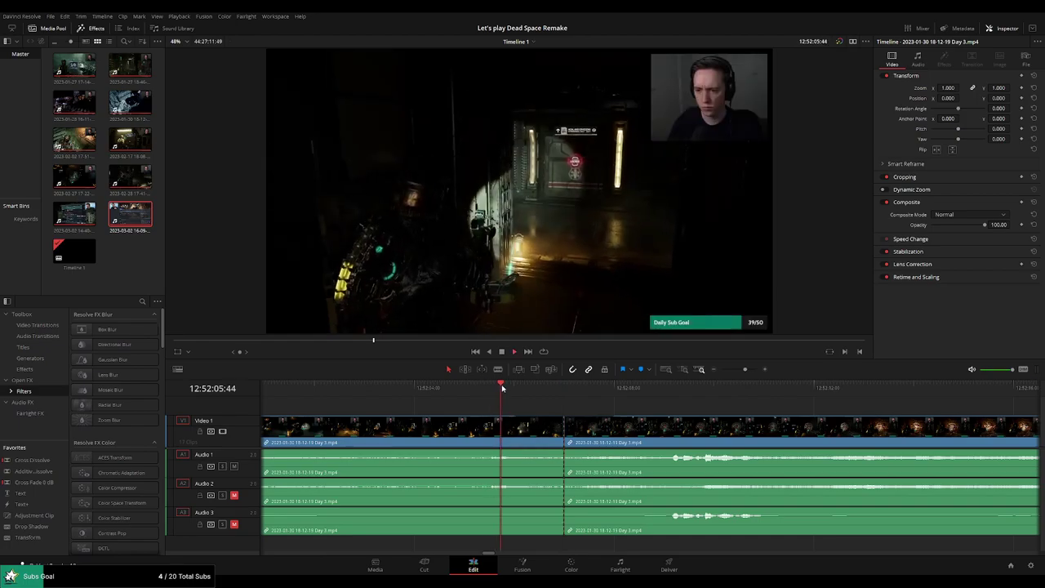
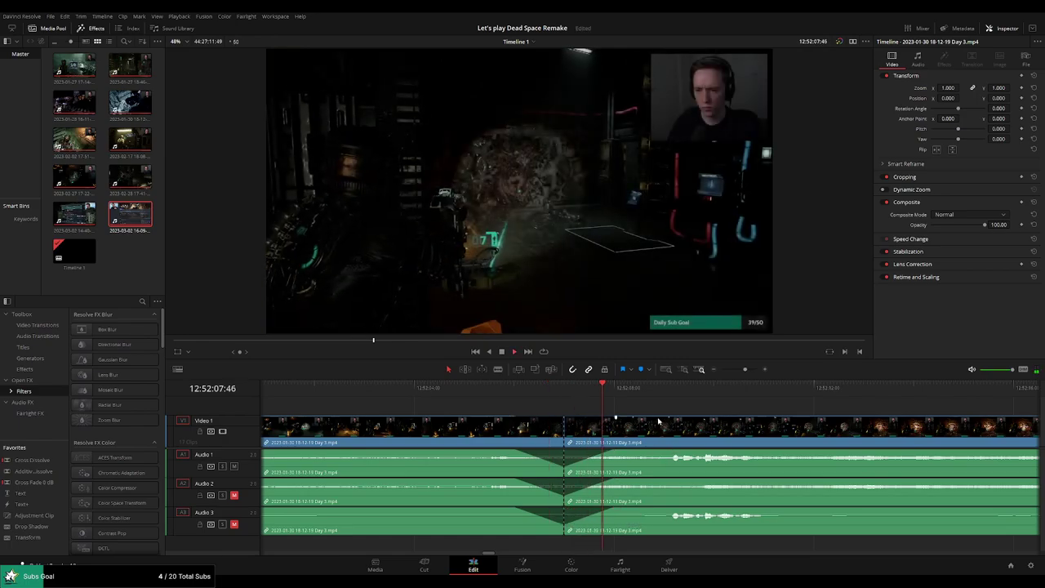
Replay the faded Day 3 cut and zoom the timeline out to show all clips.
{"action": "left_click", "coordinate": [519, 396]}
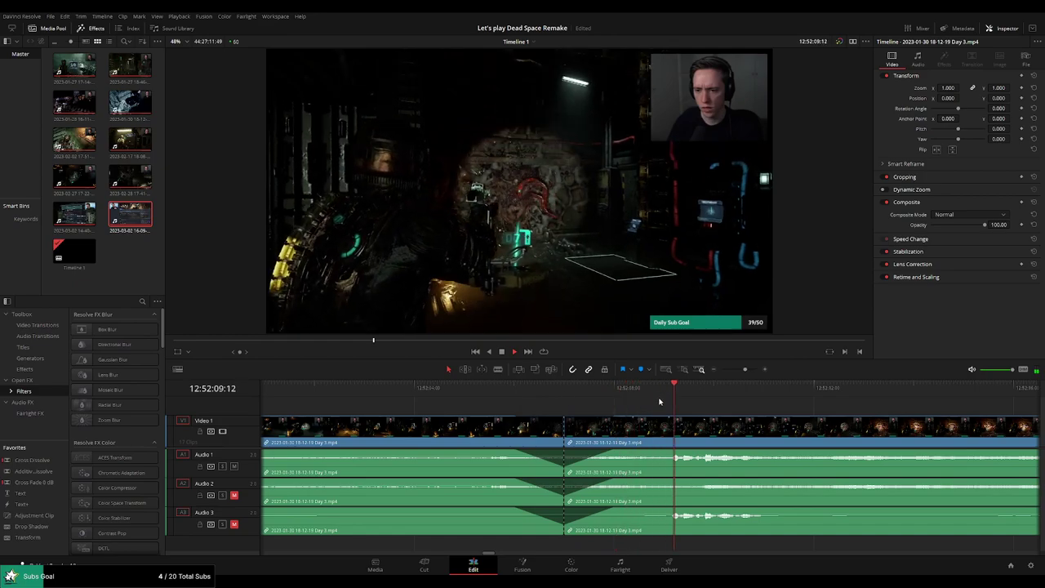
{"action": "left_click_drag", "start_coordinate": [749, 371], "coordinate": [725, 371]}
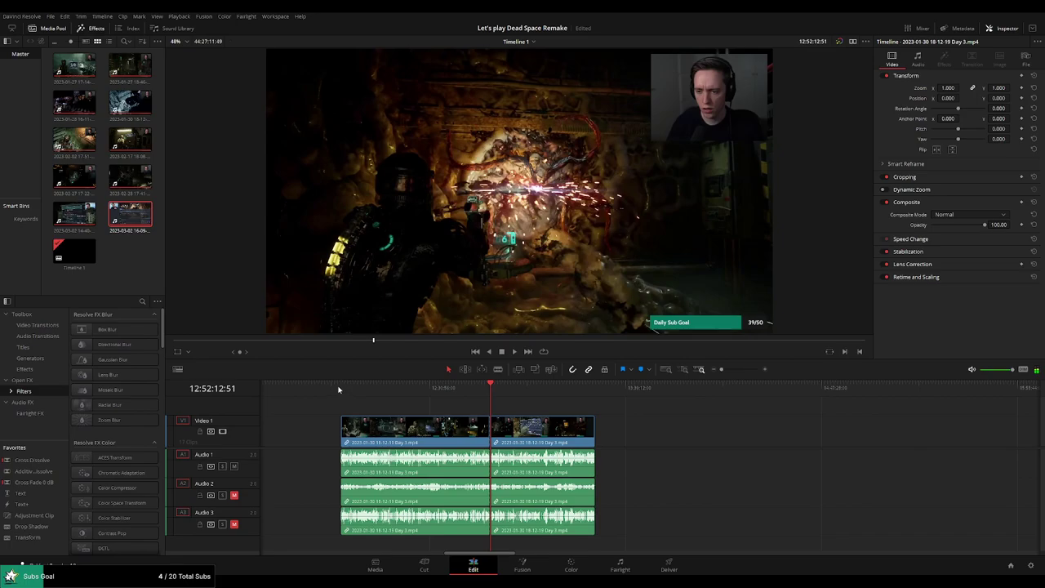
{"action": "left_click", "coordinate": [340, 390]}
{"action": "scroll", "coordinate": [544, 409], "scroll_direction": "right", "scroll_amount": 5}
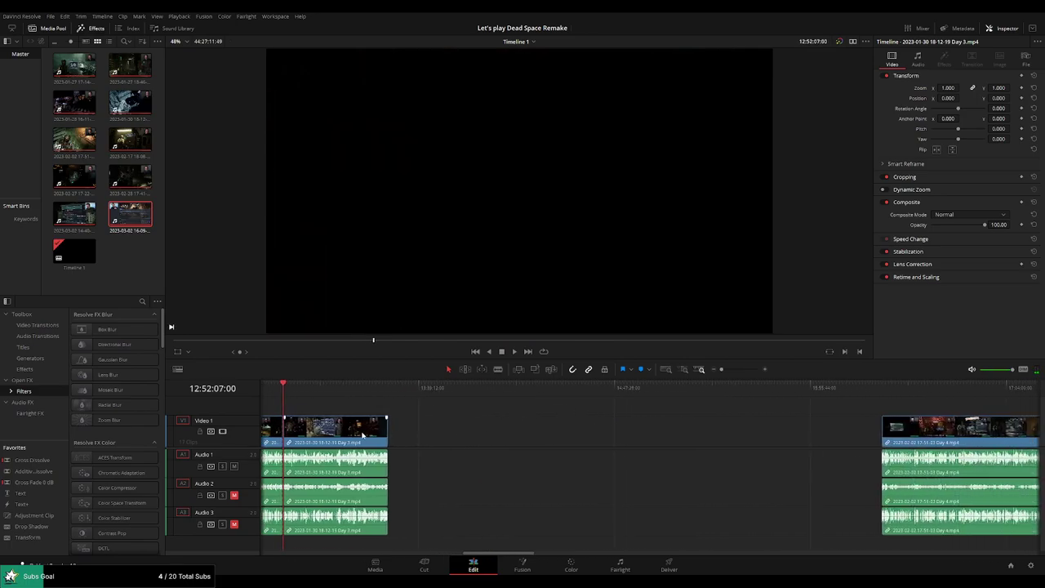
{"action": "left_click_drag", "start_coordinate": [374, 425], "coordinate": [626, 425]}
{"action": "scroll", "coordinate": [418, 410], "scroll_direction": "left", "scroll_amount": 3}
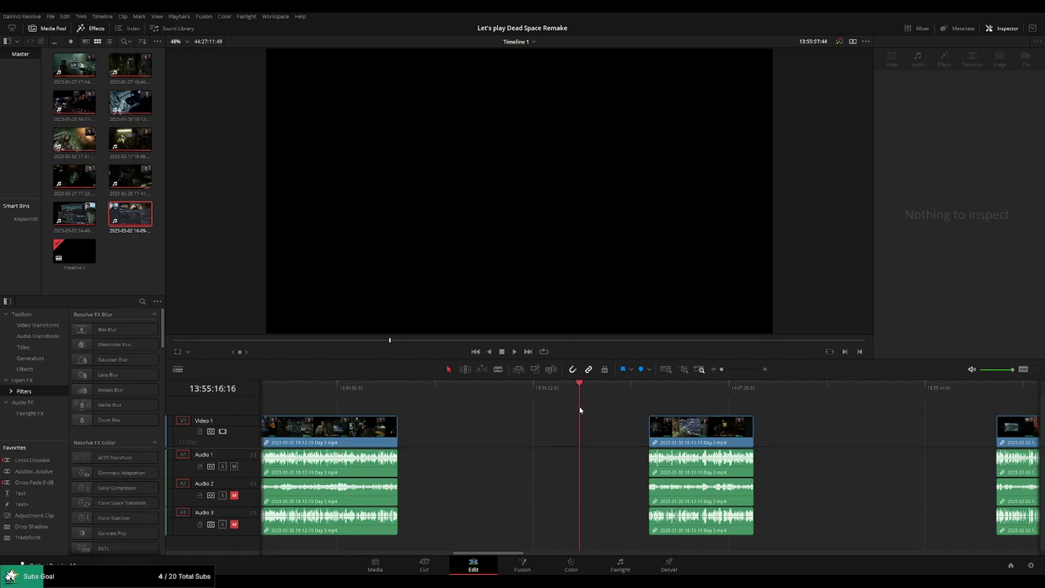
Park the playhead near 14:00:00 and slide the later Day 3 clip left onto it.
{"action": "left_click_drag", "start_coordinate": [579, 406], "coordinate": [651, 403]}
{"action": "scroll", "coordinate": [599, 409], "scroll_direction": "up", "scroll_amount": 2}
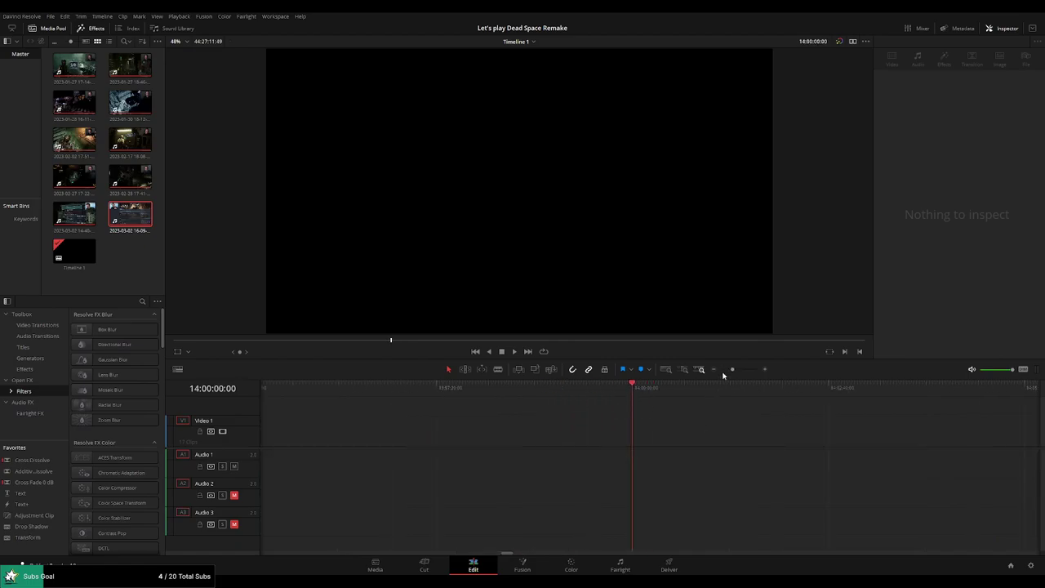
{"action": "scroll", "coordinate": [709, 380], "scroll_direction": "down", "scroll_amount": 3}
{"action": "left_click_drag", "start_coordinate": [719, 425], "coordinate": [664, 425]}
Slide the Day 4 clip left so it butts directly against the Day 3 clip.
{"action": "scroll", "coordinate": [742, 421], "scroll_direction": "down", "scroll_amount": 2}
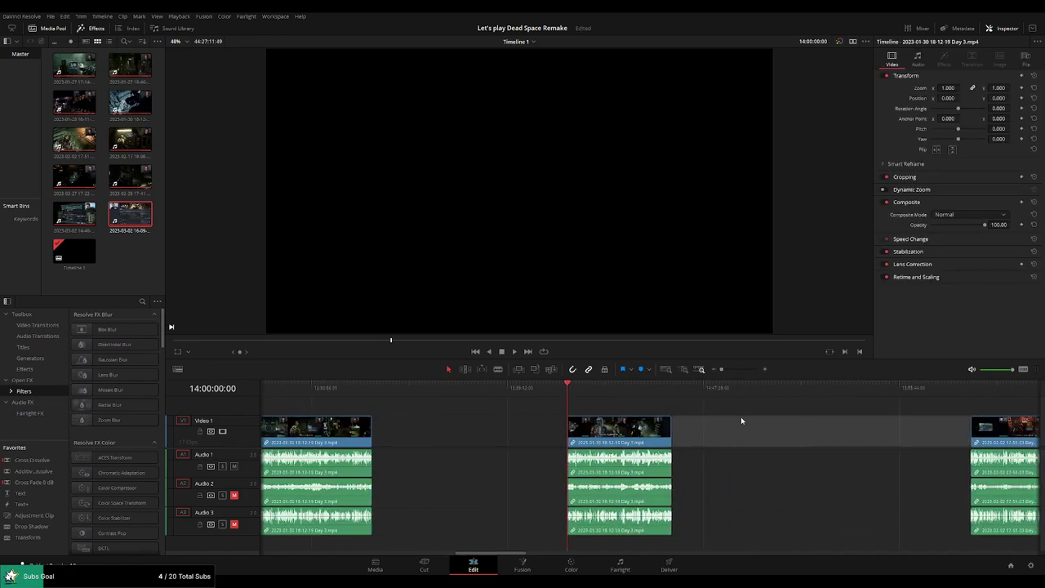
{"action": "scroll", "coordinate": [664, 421], "scroll_direction": "right", "scroll_amount": 3}
{"action": "left_click_drag", "start_coordinate": [835, 441], "coordinate": [535, 440]}
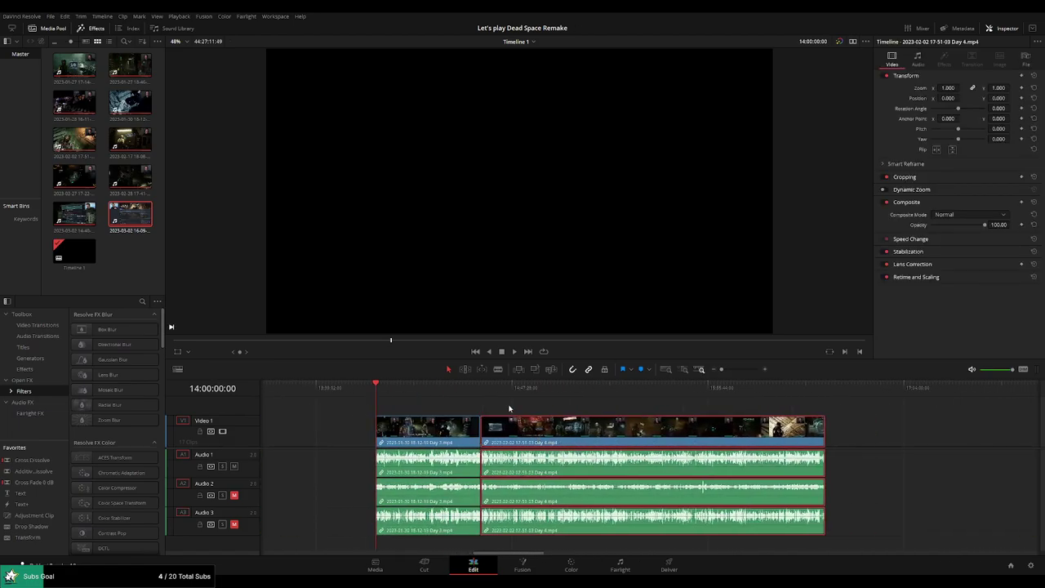
{"action": "left_click", "coordinate": [479, 391]}
{"action": "scroll", "coordinate": [479, 392], "scroll_direction": "up", "scroll_amount": 3}
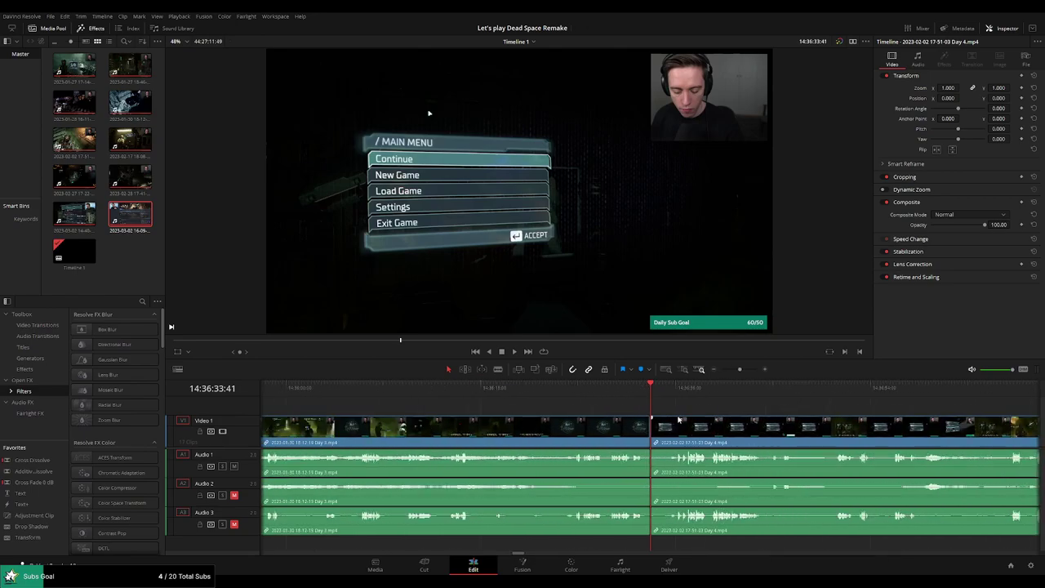
Delete the small gap after the Day 3 clip and replay the Day 3 / Day 4 join.
{"action": "left_click", "coordinate": [629, 391]}
{"action": "key", "text": "space"}
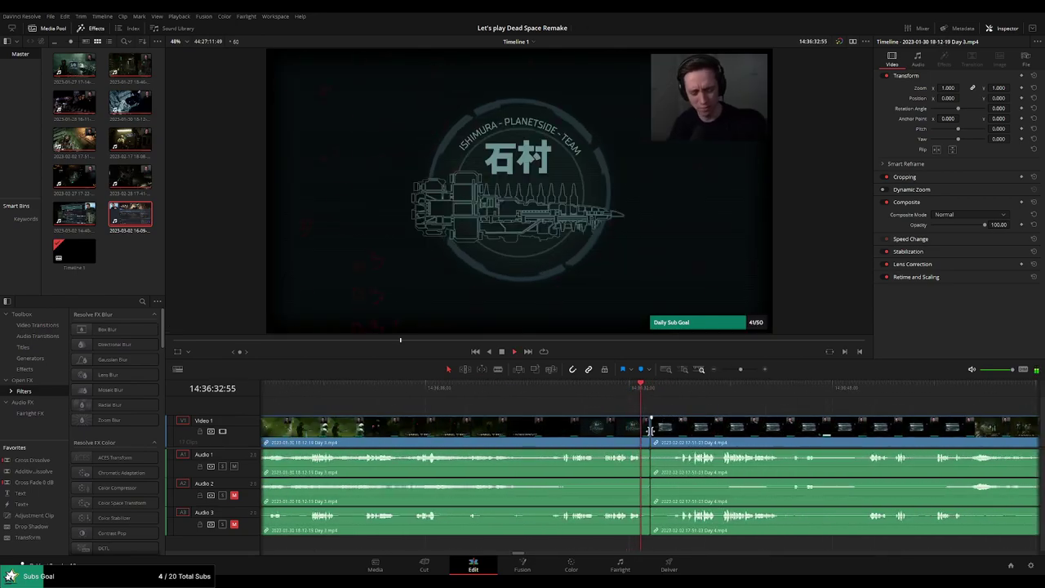
{"action": "key", "text": "Delete"}
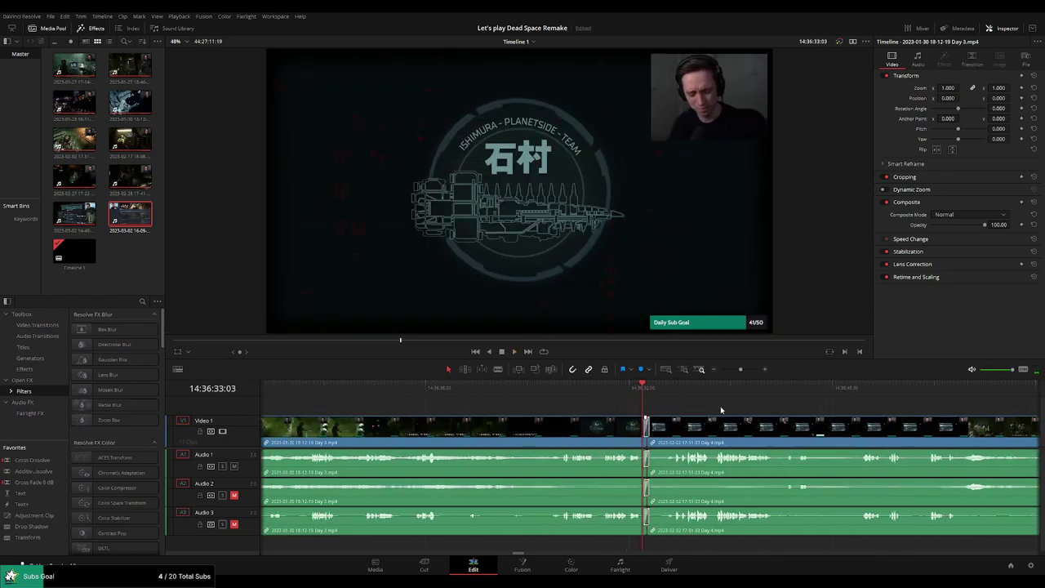
{"action": "left_click", "coordinate": [621, 389]}
{"action": "key", "text": "space"}
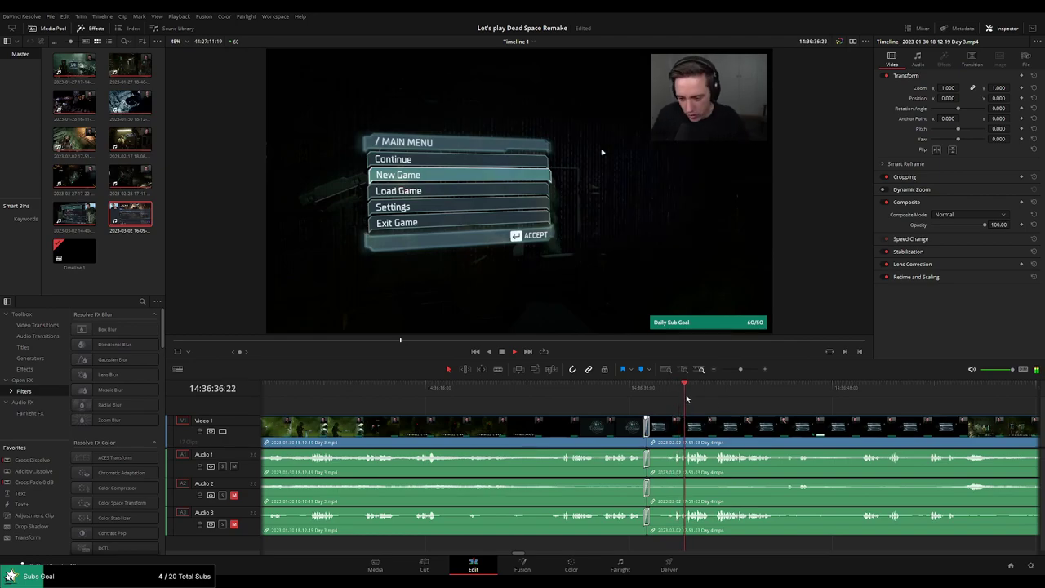
Zoom the timeline out and skip through the early Day 4 footage.
{"action": "scroll", "coordinate": [677, 403], "scroll_direction": "down", "scroll_amount": 3}
{"action": "scroll", "coordinate": [646, 401], "scroll_direction": "down", "scroll_amount": 4}
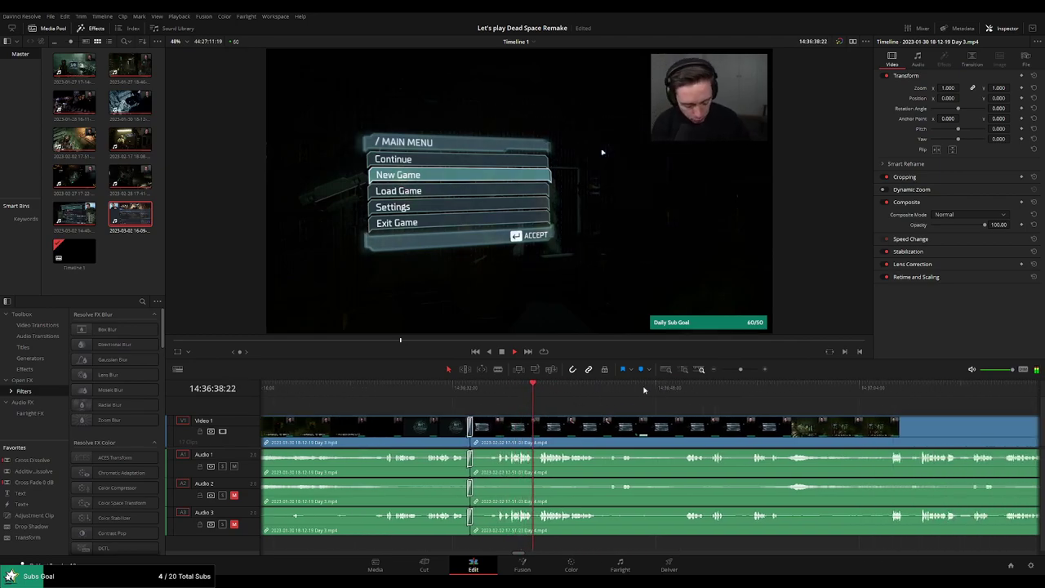
{"action": "left_click_drag", "start_coordinate": [741, 369], "coordinate": [722, 372]}
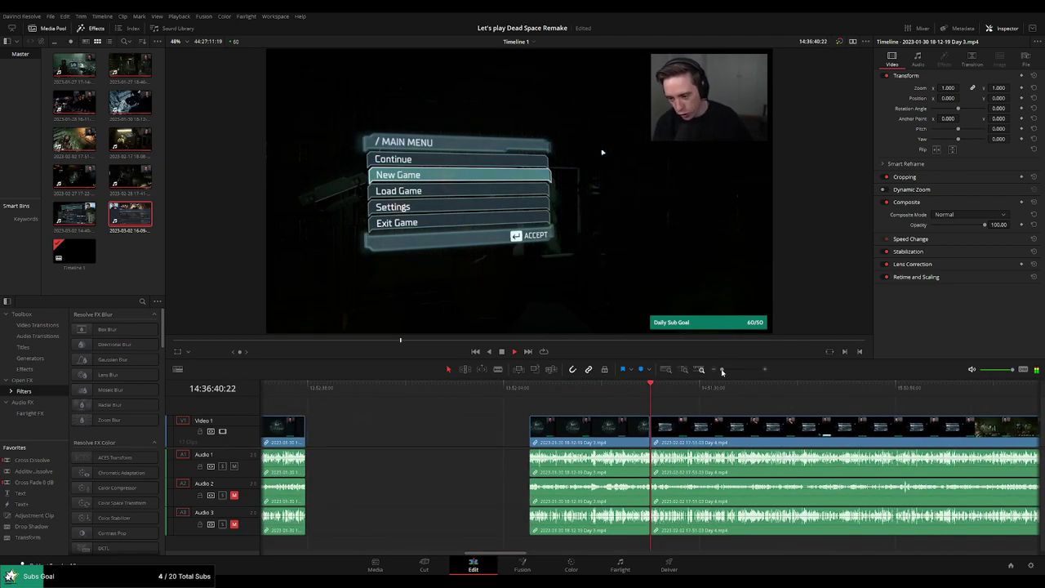
{"action": "scroll", "coordinate": [720, 412], "scroll_direction": "down", "scroll_amount": 3}
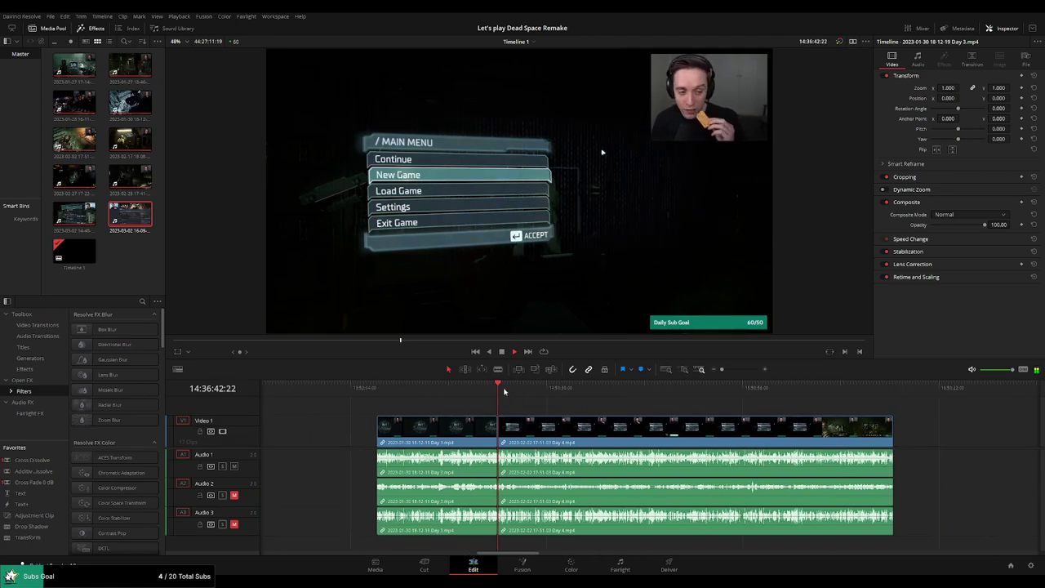
{"action": "left_click", "coordinate": [539, 389]}
{"action": "scroll", "coordinate": [597, 406], "scroll_direction": "up", "scroll_amount": 2}
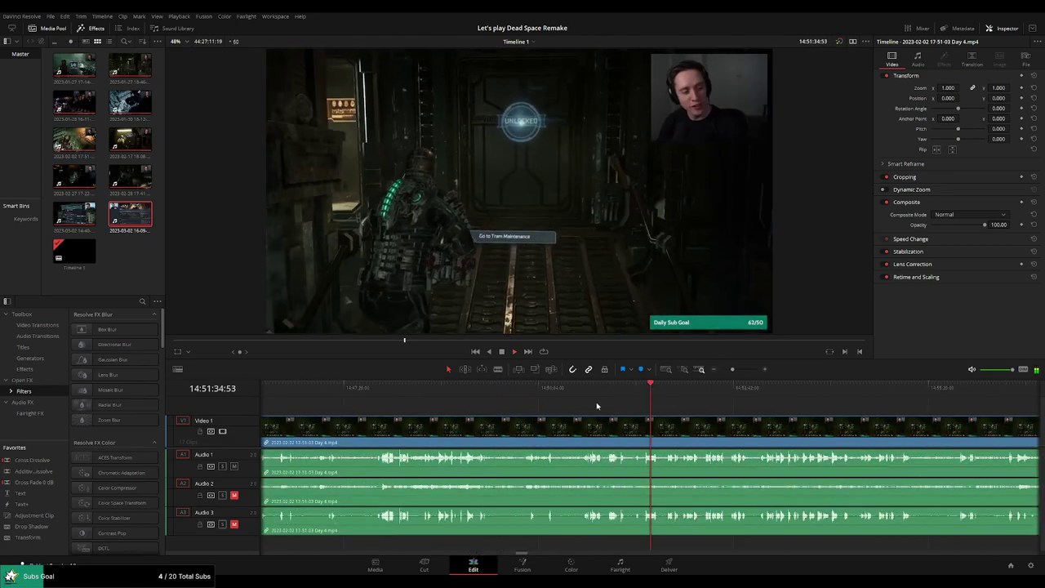
{"action": "scroll", "coordinate": [596, 406], "scroll_direction": "up", "scroll_amount": 1}
{"action": "left_click", "coordinate": [723, 387]}
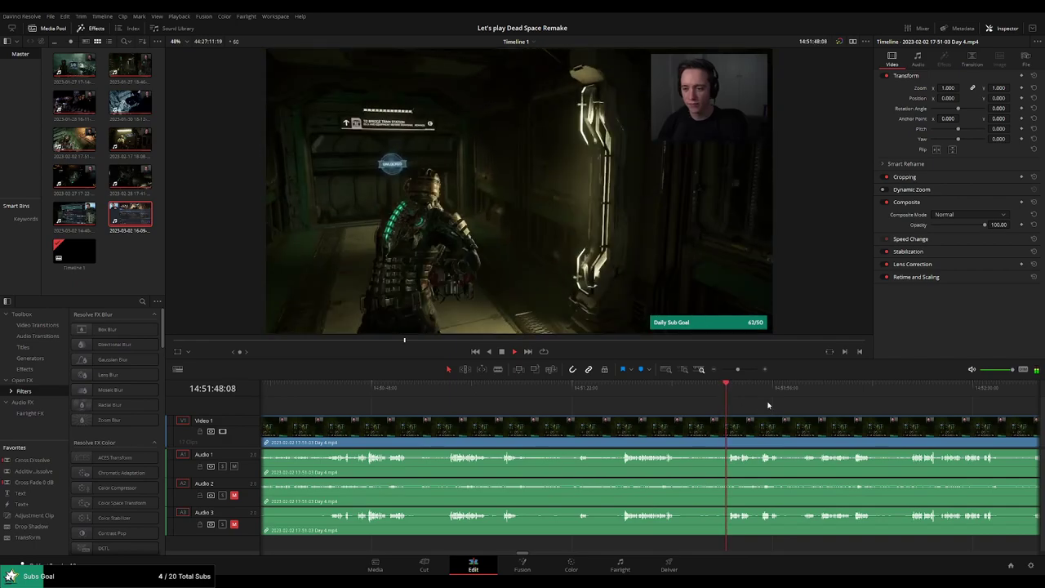
{"action": "scroll", "coordinate": [720, 405], "scroll_direction": "up", "scroll_amount": 1}
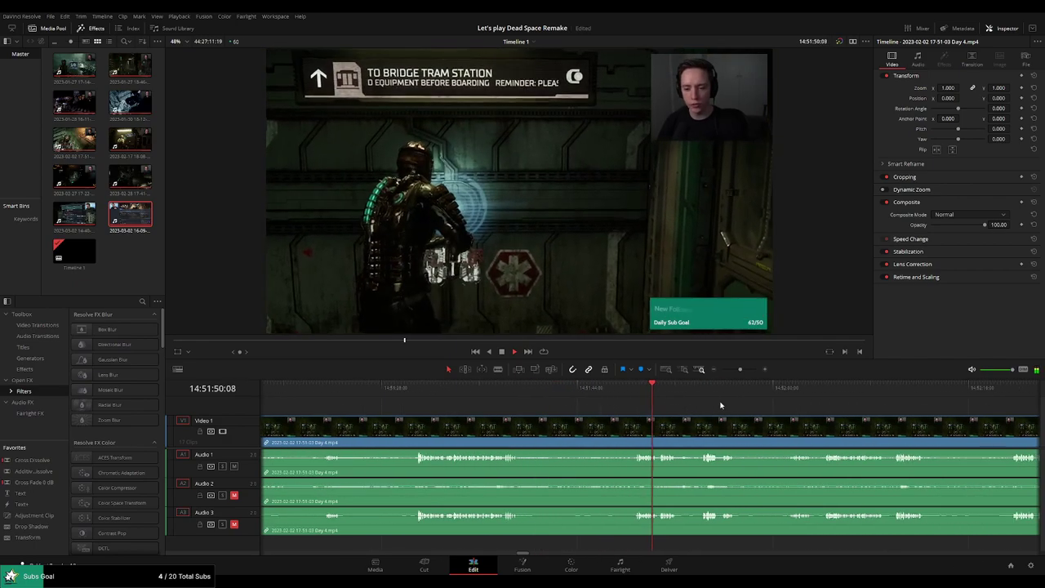
Skim the later Day 4 footage and settle on a candidate cut point around 14:52:19.
{"action": "left_click", "coordinate": [573, 388]}
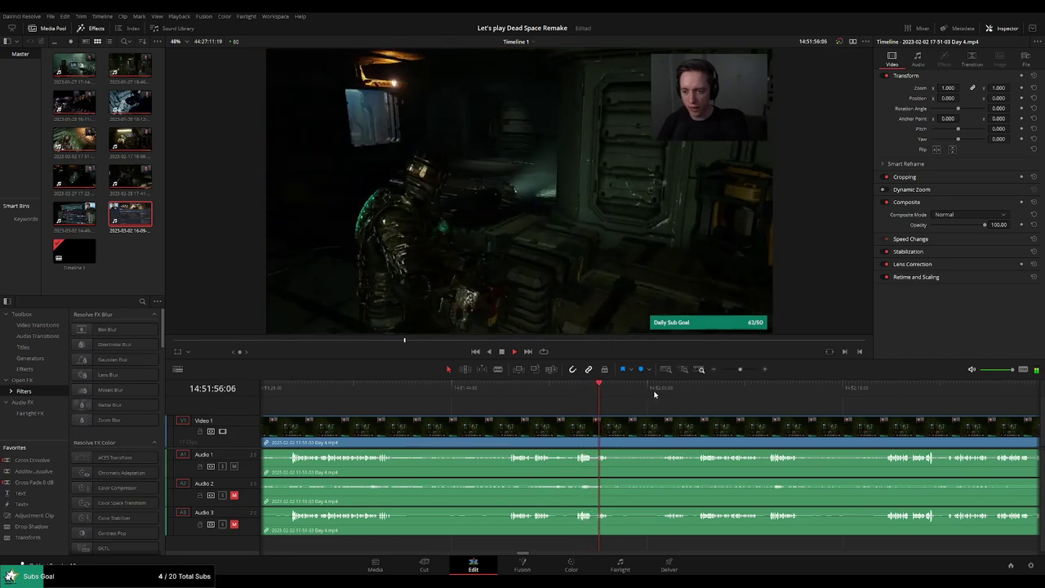
{"action": "left_click", "coordinate": [660, 388]}
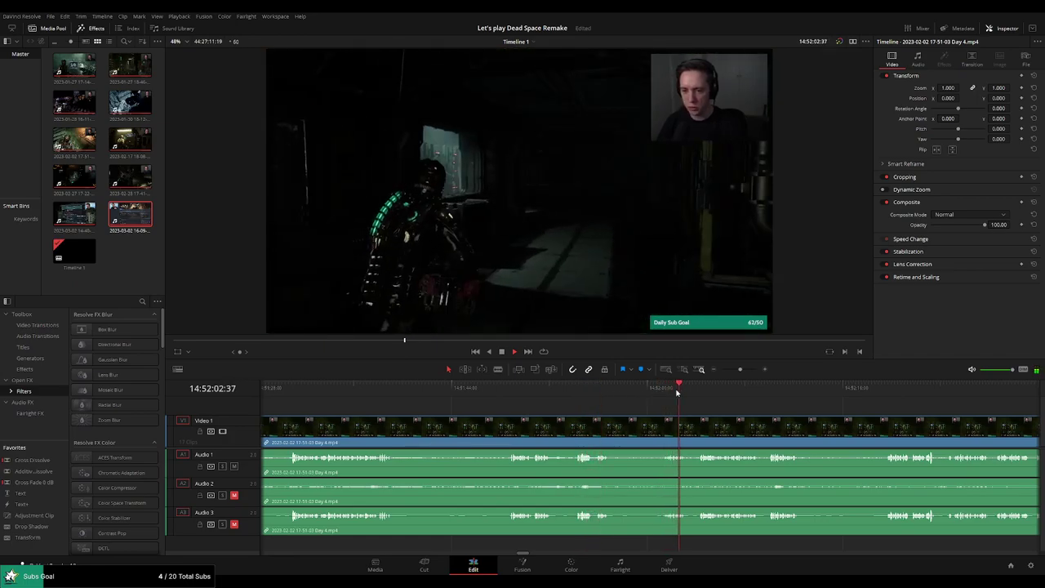
{"action": "left_click", "coordinate": [693, 394]}
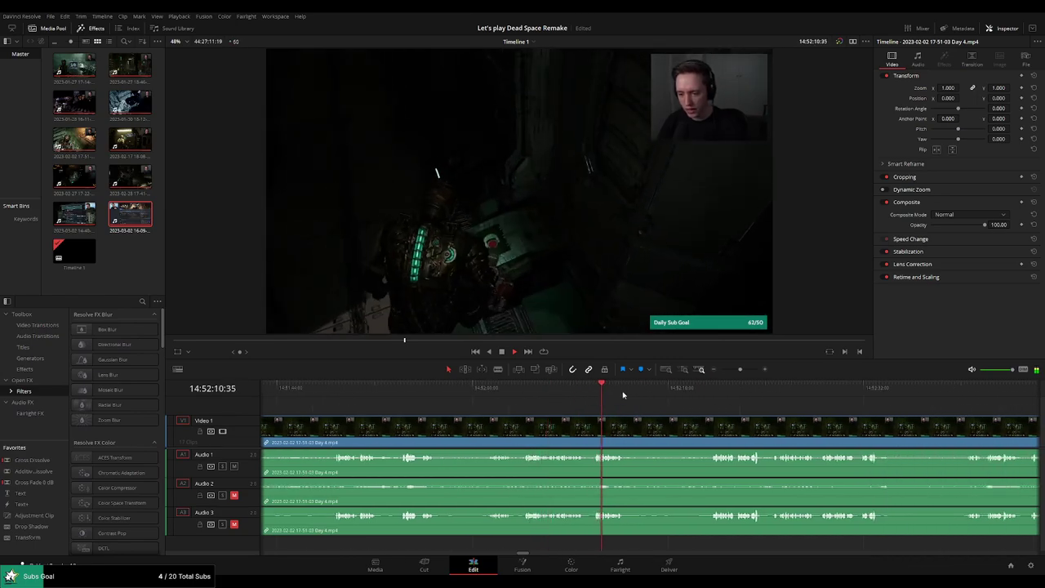
{"action": "left_click", "coordinate": [700, 396]}
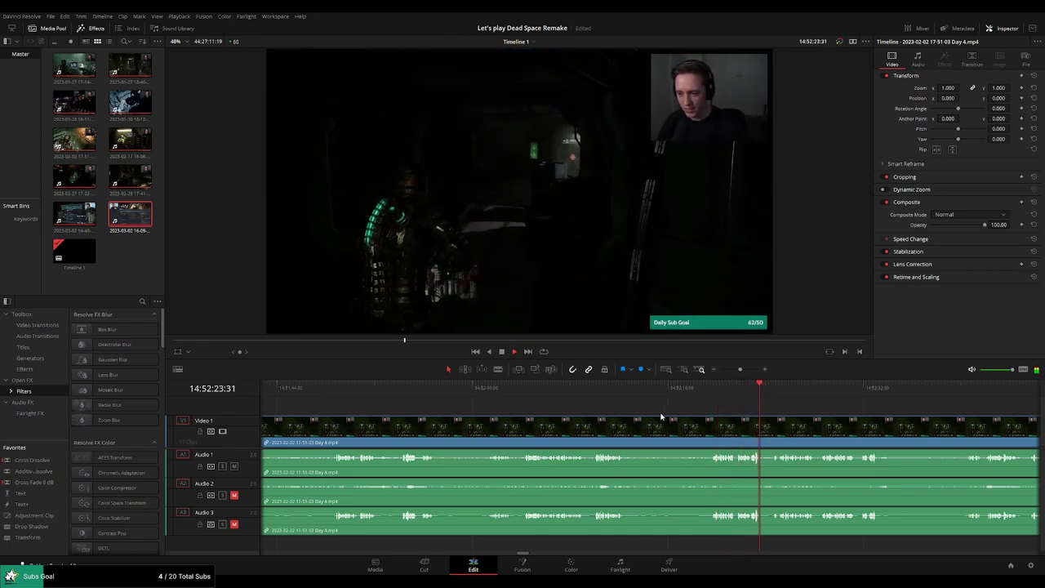
{"action": "left_click", "coordinate": [335, 389]}
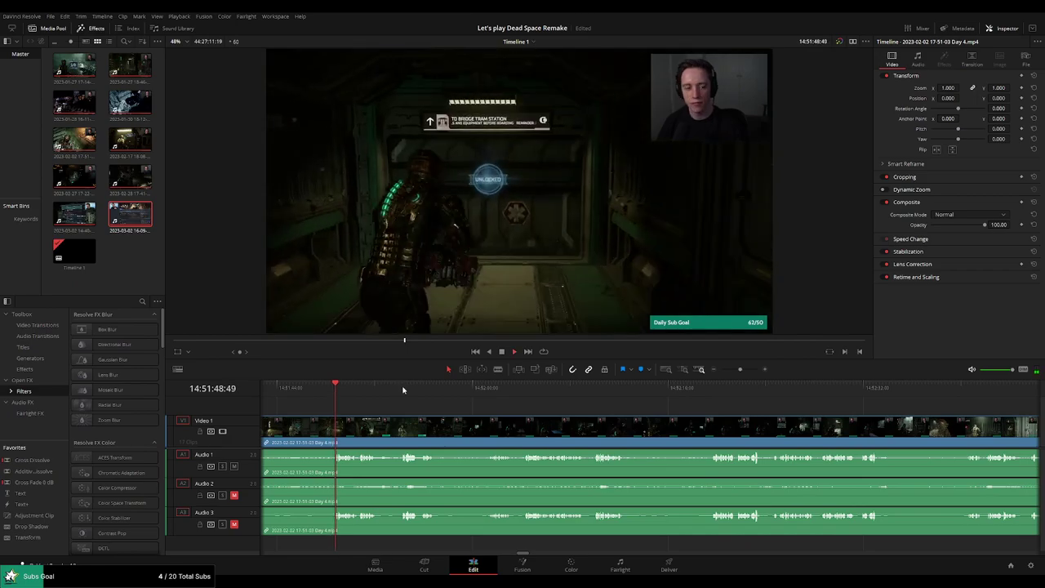
{"action": "left_click", "coordinate": [715, 400]}
{"action": "key", "text": "space"}
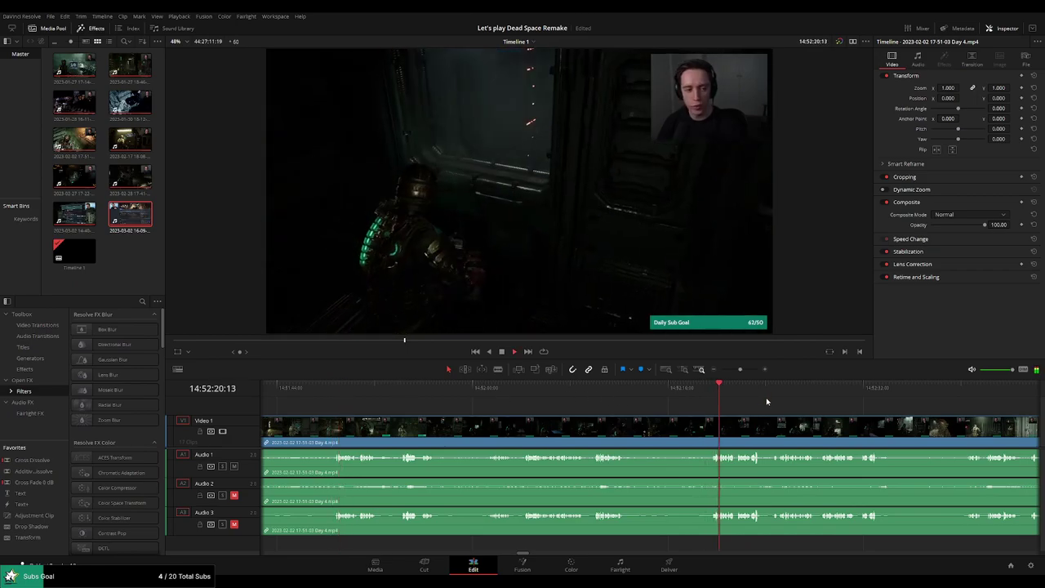
{"action": "scroll", "coordinate": [589, 408], "scroll_direction": "up", "scroll_amount": 5}
Blade the Day 4 clip at 14:52:19 with Ctrl+B, then add audio fade-out and fade-in around the cut.
{"action": "mouse_move", "coordinate": [564, 391]}
{"action": "left_mouse_down"}
{"action": "mouse_move", "coordinate": [531, 395]}
{"action": "mouse_move", "coordinate": [580, 418]}
{"action": "mouse_move", "coordinate": [536, 421]}
{"action": "left_mouse_up"}
{"action": "key", "text": "ctrl+b"}
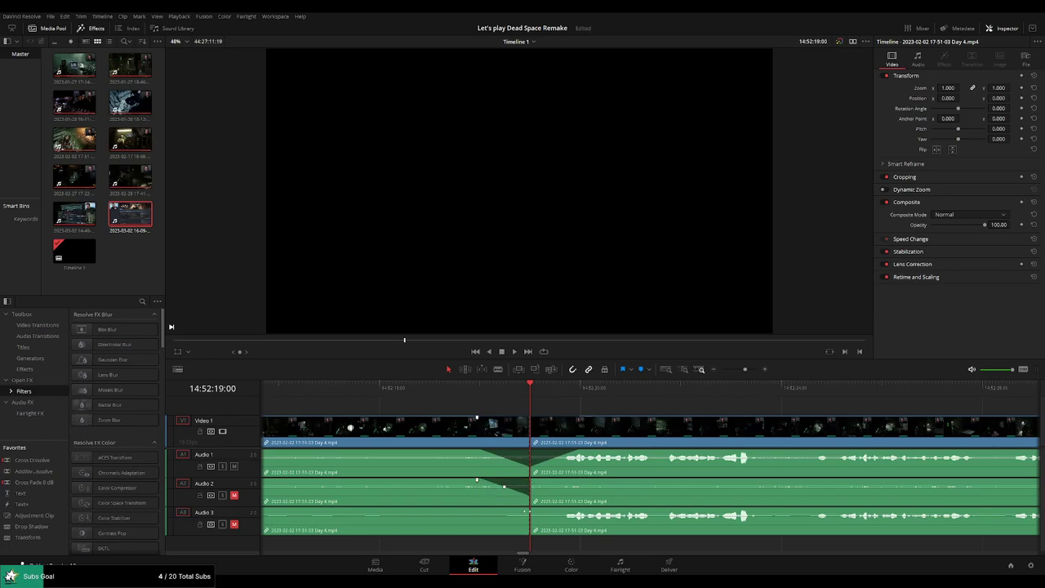
{"action": "left_click_drag", "start_coordinate": [526, 511], "coordinate": [488, 512]}
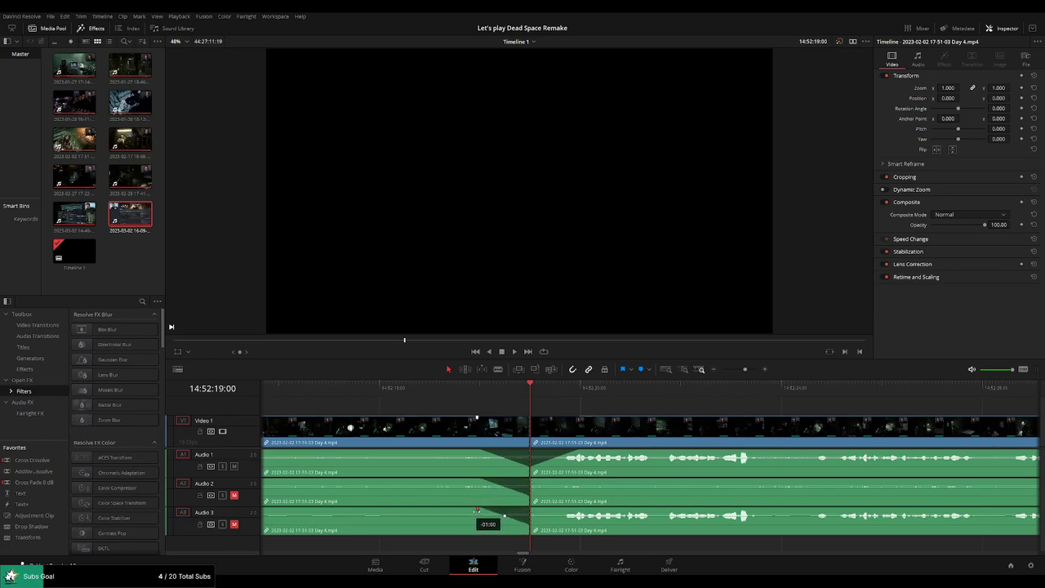
{"action": "mouse_move", "coordinate": [533, 483]}
{"action": "left_mouse_down"}
{"action": "mouse_move", "coordinate": [544, 487]}
{"action": "mouse_move", "coordinate": [538, 509]}
{"action": "left_mouse_up"}
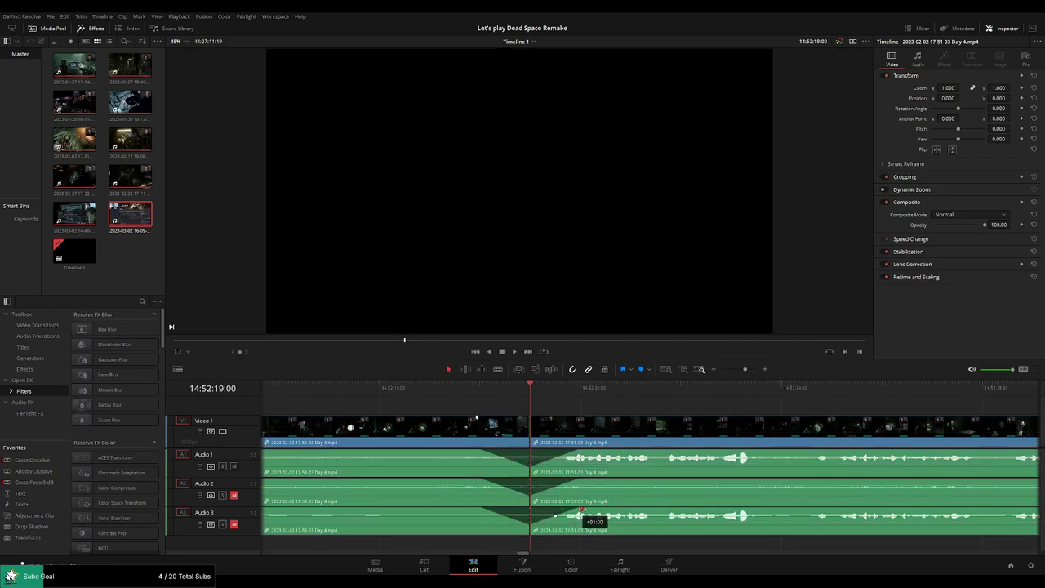
{"action": "key", "text": "space"}
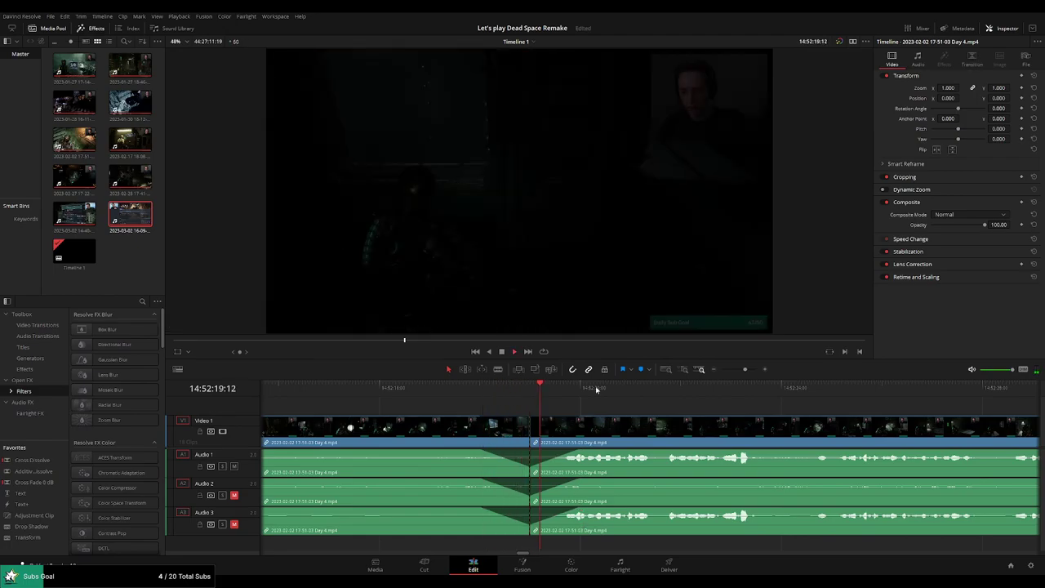
Move the Day 4 clip after the cut so it starts at 16:00:00:00, then preview it.
{"action": "scroll", "coordinate": [719, 404], "scroll_direction": "down", "scroll_amount": 5}
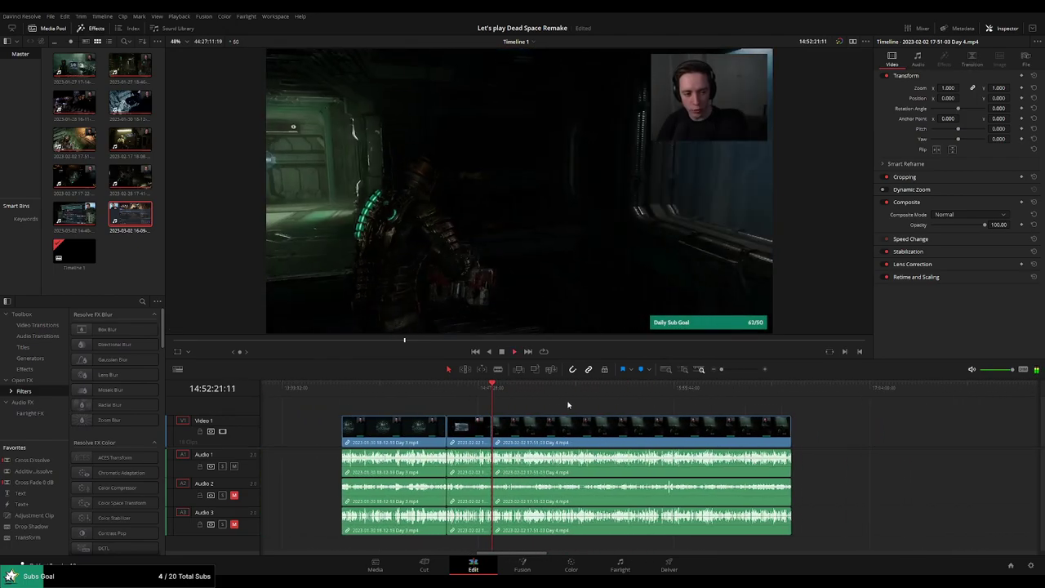
{"action": "key", "text": "Home"}
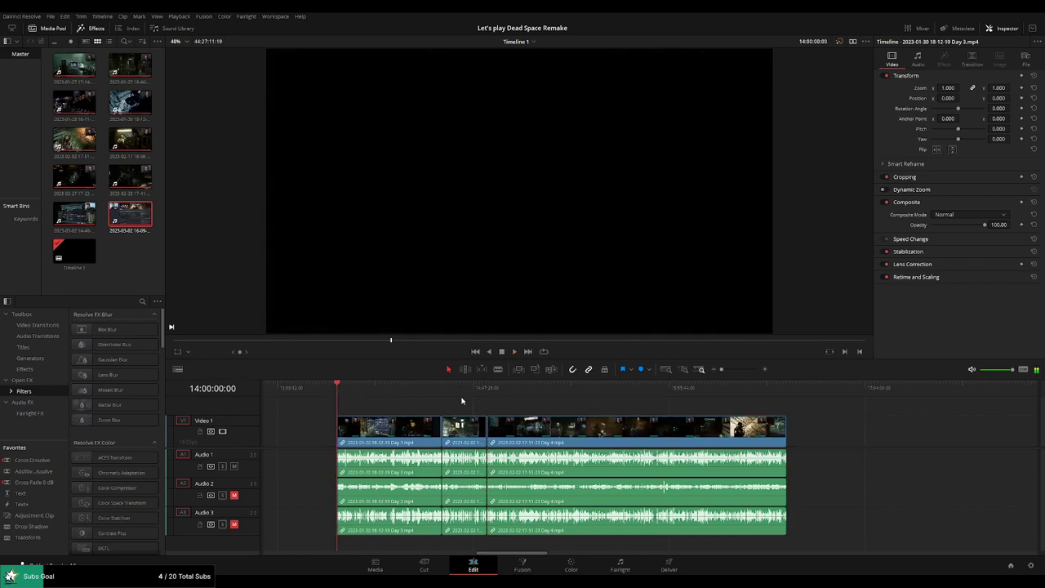
{"action": "left_click", "coordinate": [491, 396]}
{"action": "left_click_drag", "start_coordinate": [506, 428], "coordinate": [730, 429]}
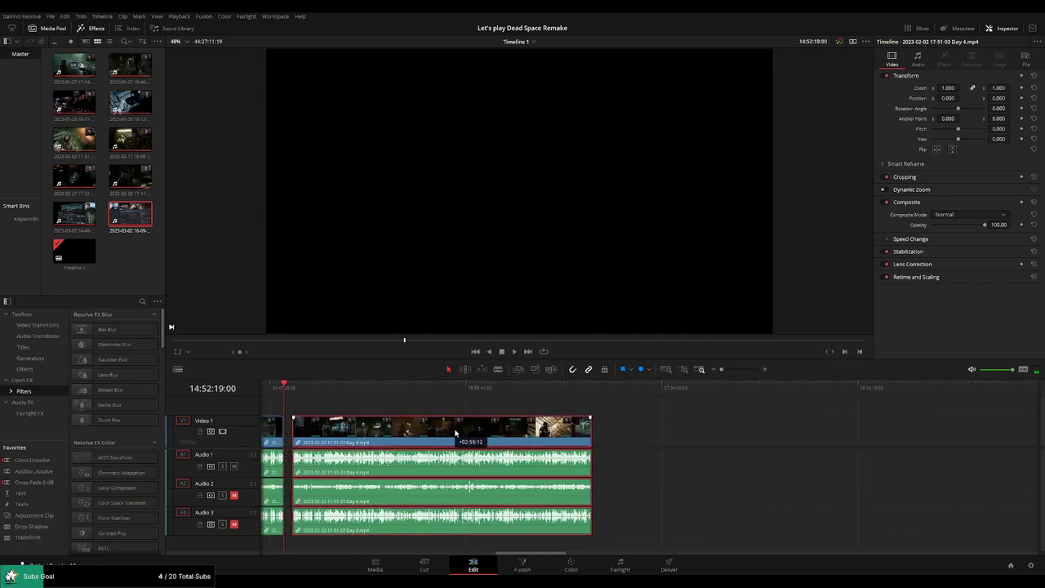
{"action": "left_click", "coordinate": [411, 422]}
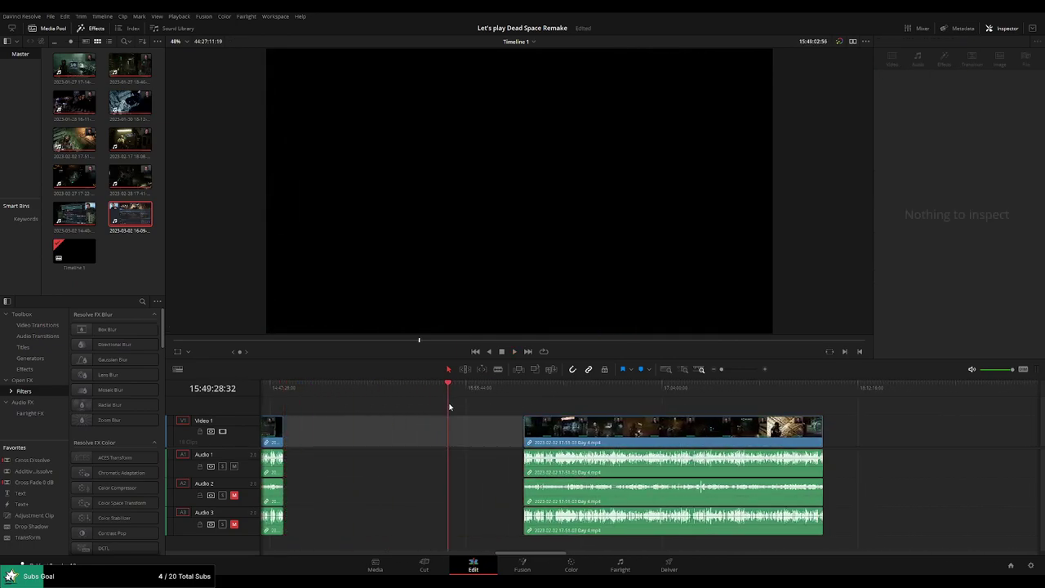
{"action": "scroll", "coordinate": [571, 408], "scroll_direction": "up", "scroll_amount": 5}
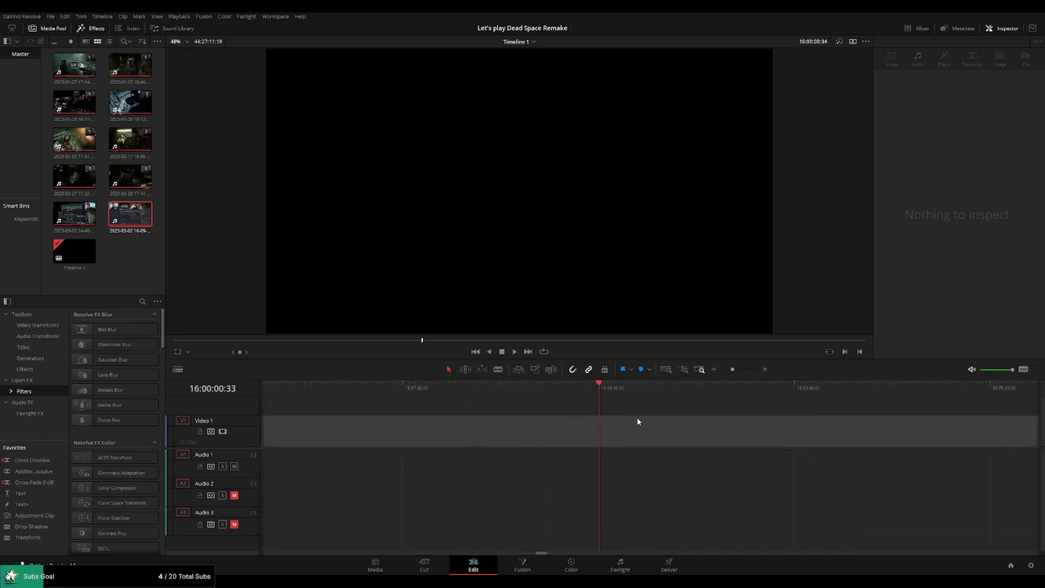
{"action": "scroll", "coordinate": [674, 396], "scroll_direction": "down", "scroll_amount": 5}
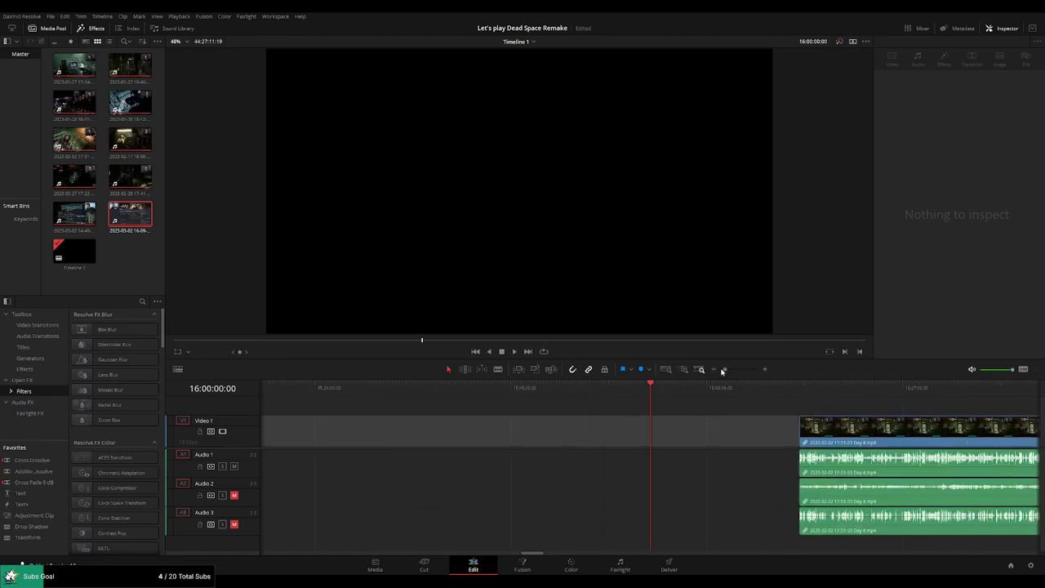
{"action": "left_click_drag", "start_coordinate": [758, 421], "coordinate": [714, 421]}
{"action": "key", "text": "space"}
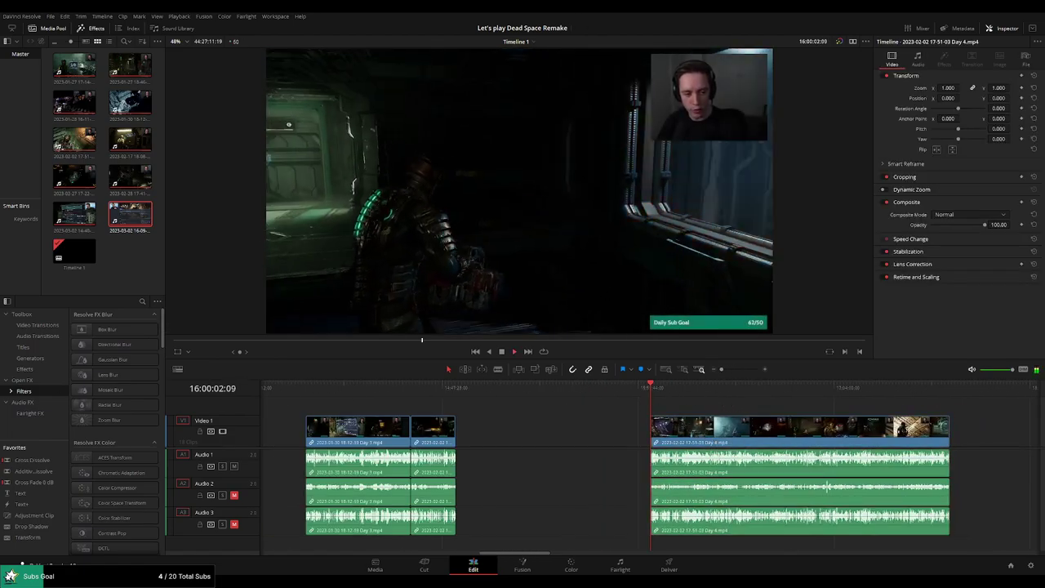
Scrub to the Suit Upgrade Bench footage and split the Day 4 clip there.
{"action": "scroll", "coordinate": [431, 383], "scroll_direction": "right", "scroll_amount": 5}
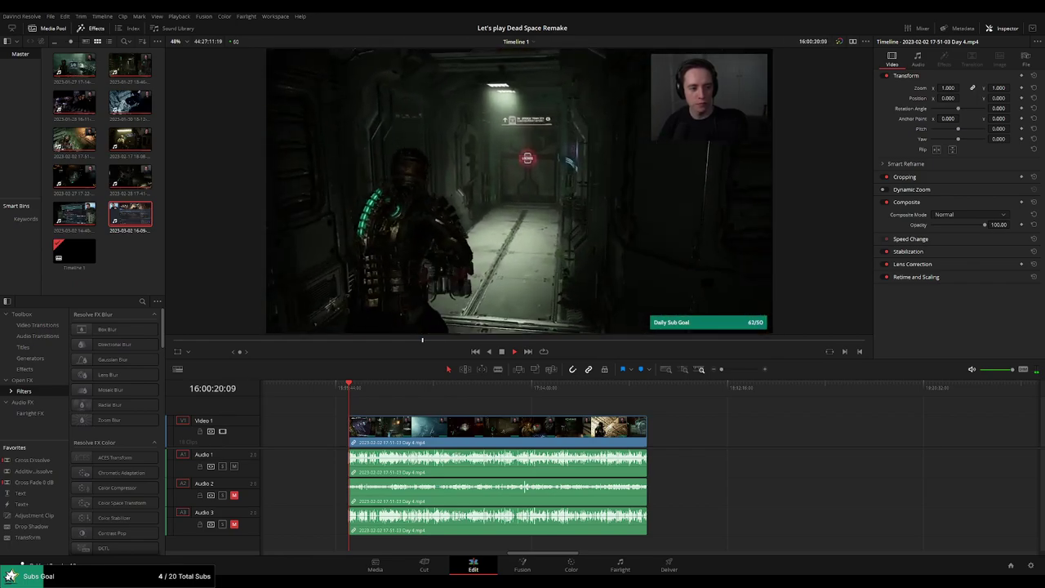
{"action": "left_click", "coordinate": [374, 390]}
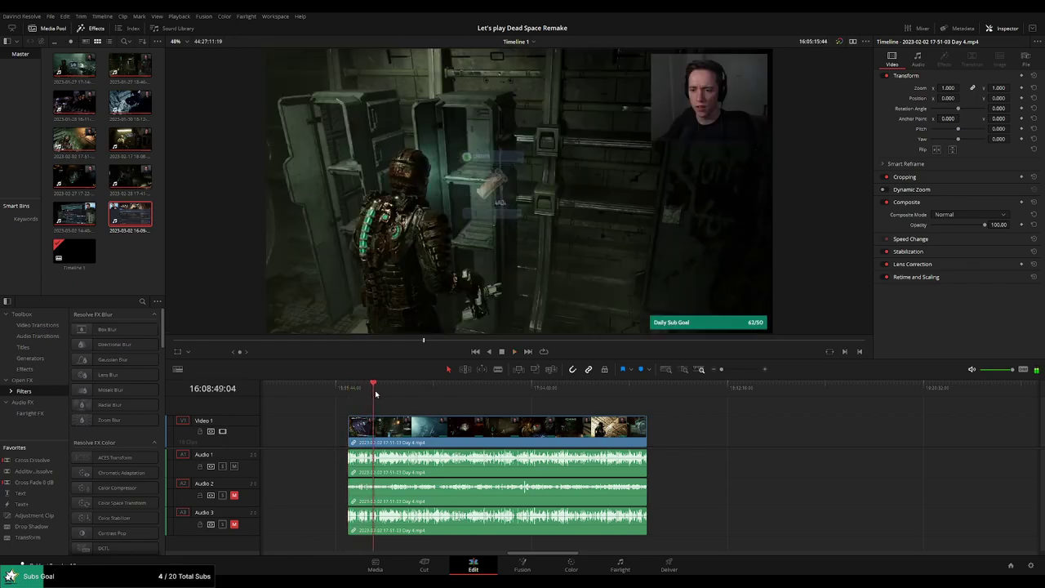
{"action": "left_click_drag", "start_coordinate": [375, 394], "coordinate": [498, 397]}
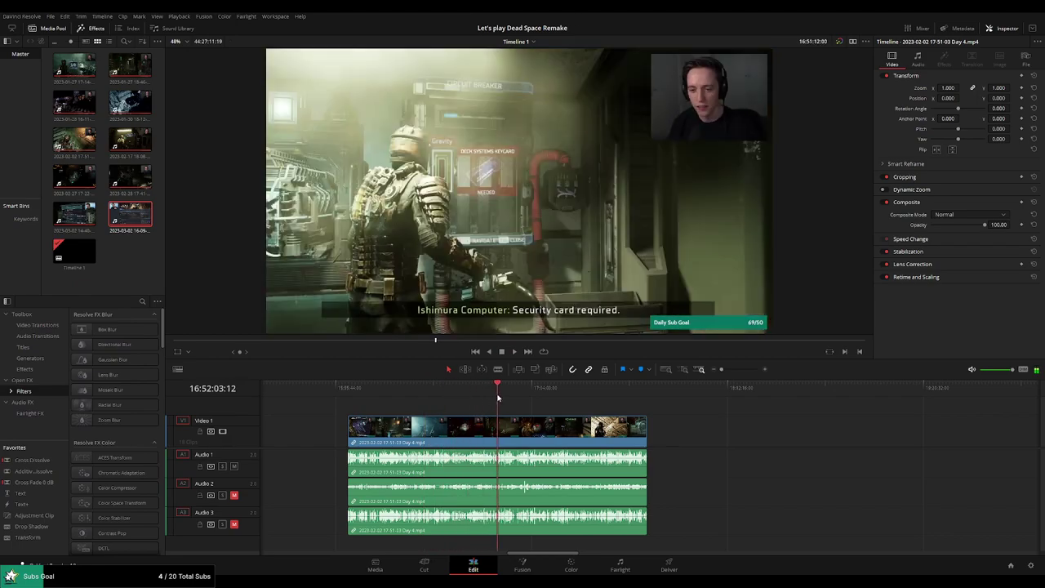
{"action": "scroll", "coordinate": [498, 398], "scroll_direction": "up", "scroll_amount": 5}
{"action": "left_click", "coordinate": [599, 392]}
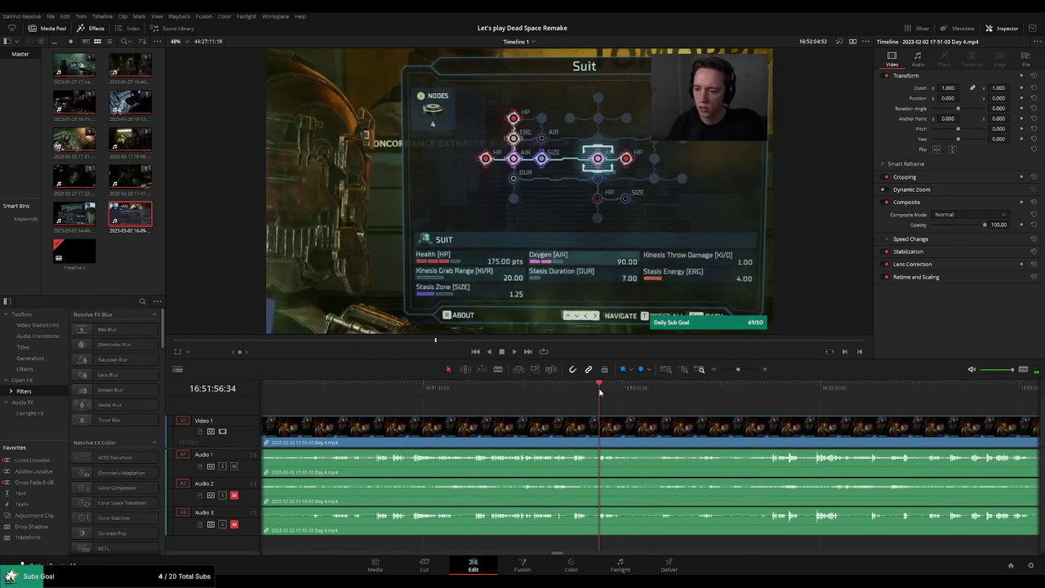
{"action": "left_click_drag", "start_coordinate": [600, 392], "coordinate": [728, 390]}
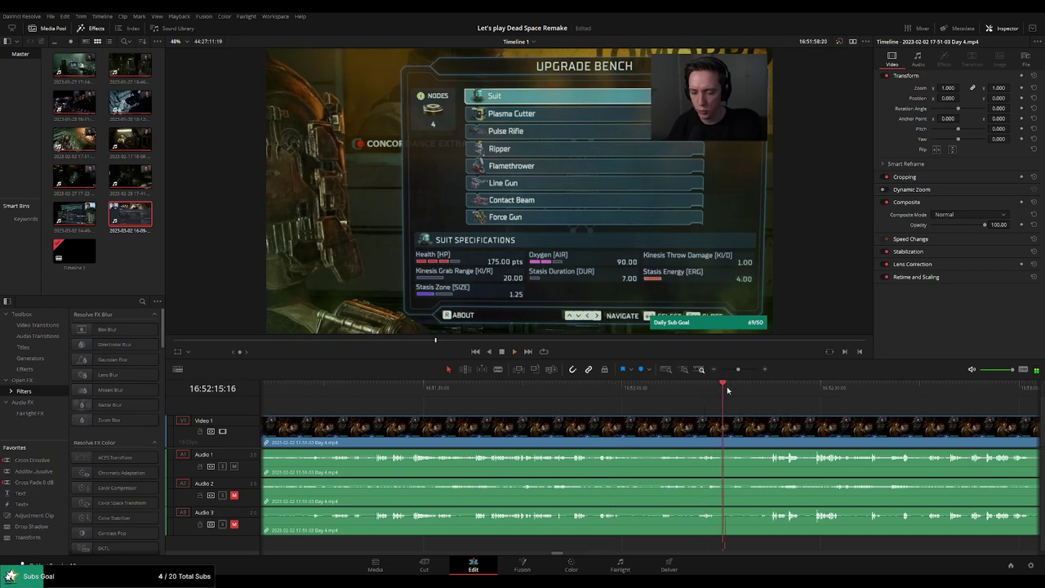
{"action": "key", "text": "space"}
{"action": "scroll", "coordinate": [686, 404], "scroll_direction": "up", "scroll_amount": 2}
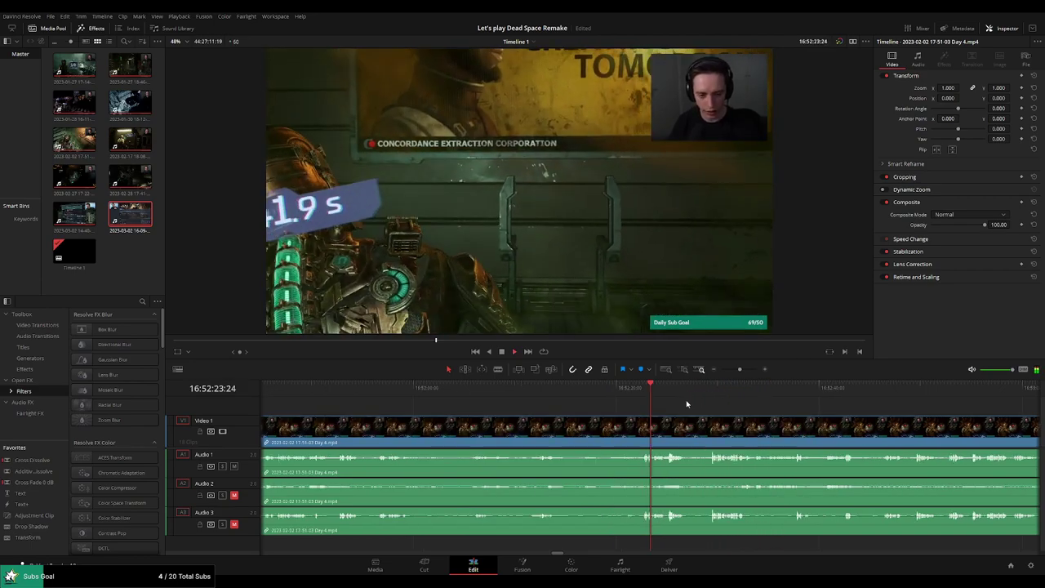
{"action": "scroll", "coordinate": [687, 404], "scroll_direction": "up", "scroll_amount": 3}
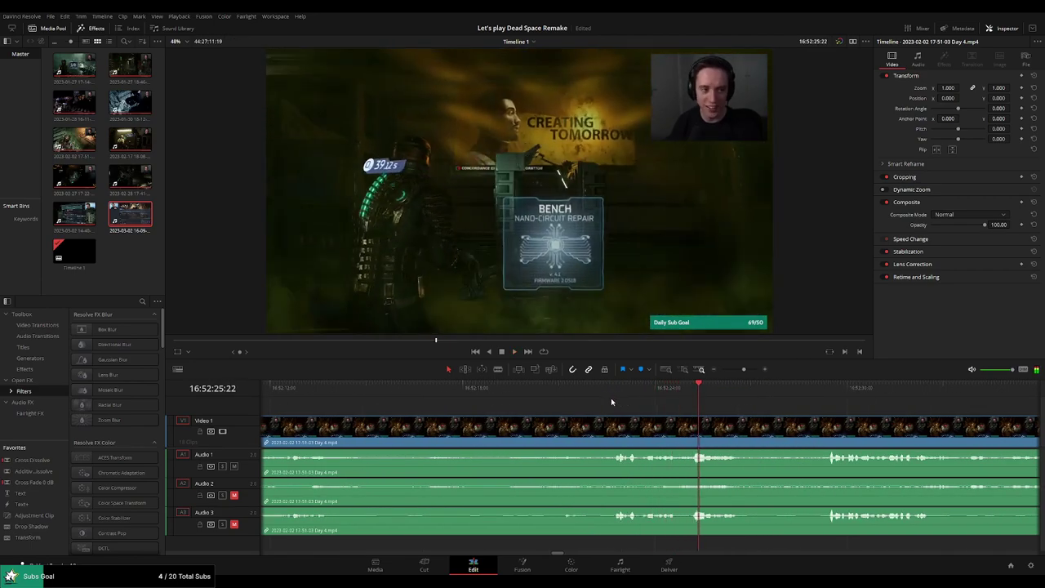
{"action": "mouse_move", "coordinate": [619, 390]}
{"action": "left_mouse_down"}
{"action": "mouse_move", "coordinate": [591, 396]}
{"action": "mouse_move", "coordinate": [624, 419]}
{"action": "mouse_move", "coordinate": [596, 419]}
{"action": "left_mouse_up"}
{"action": "key", "text": "ctrl+b"}
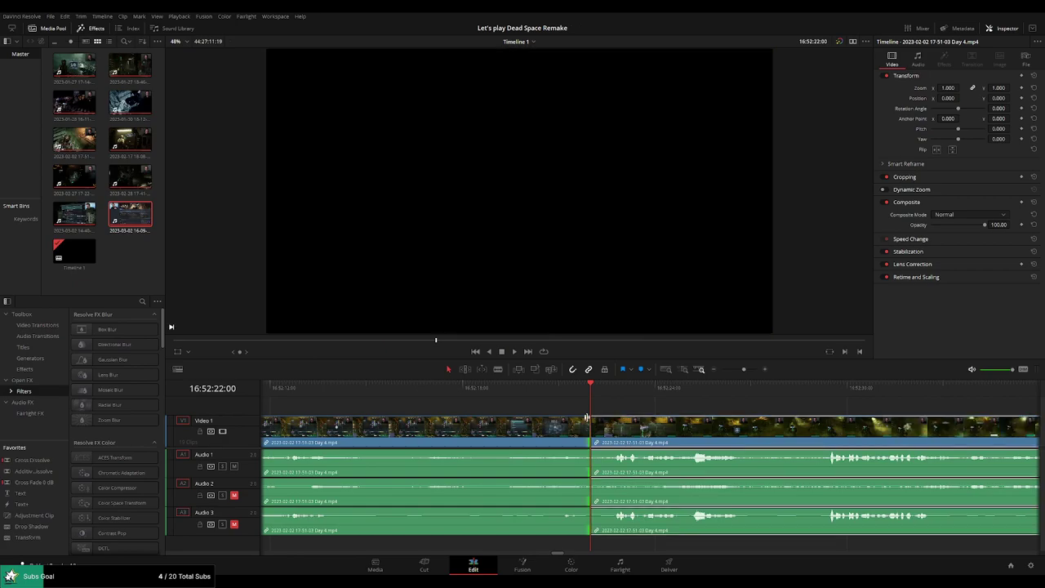
Scrub back through the Suit upgrade footage and set the playhead to about 16:52:05.
{"action": "left_click", "coordinate": [295, 390]}
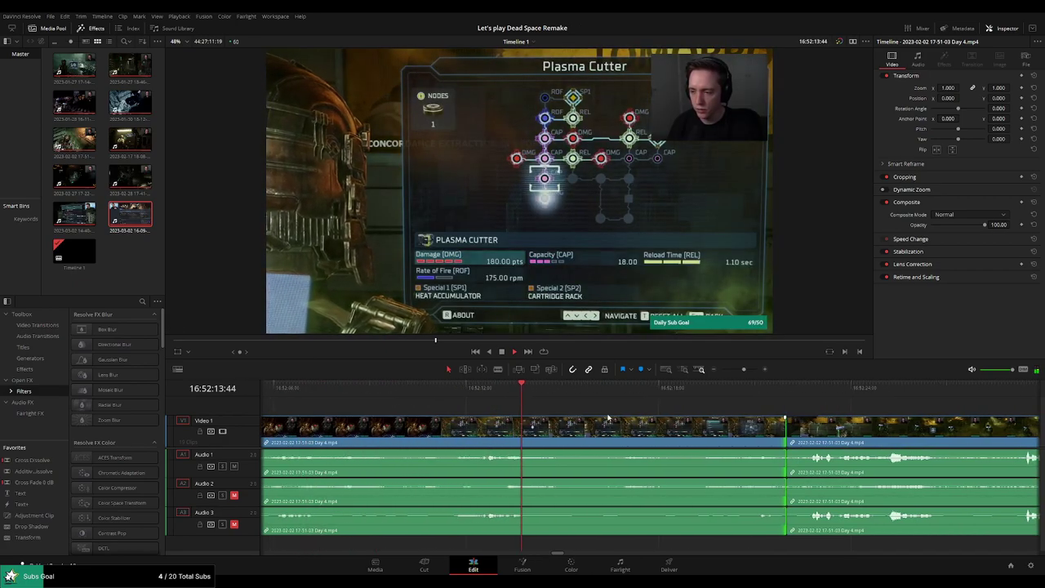
{"action": "left_click_drag", "start_coordinate": [295, 390], "coordinate": [471, 392]}
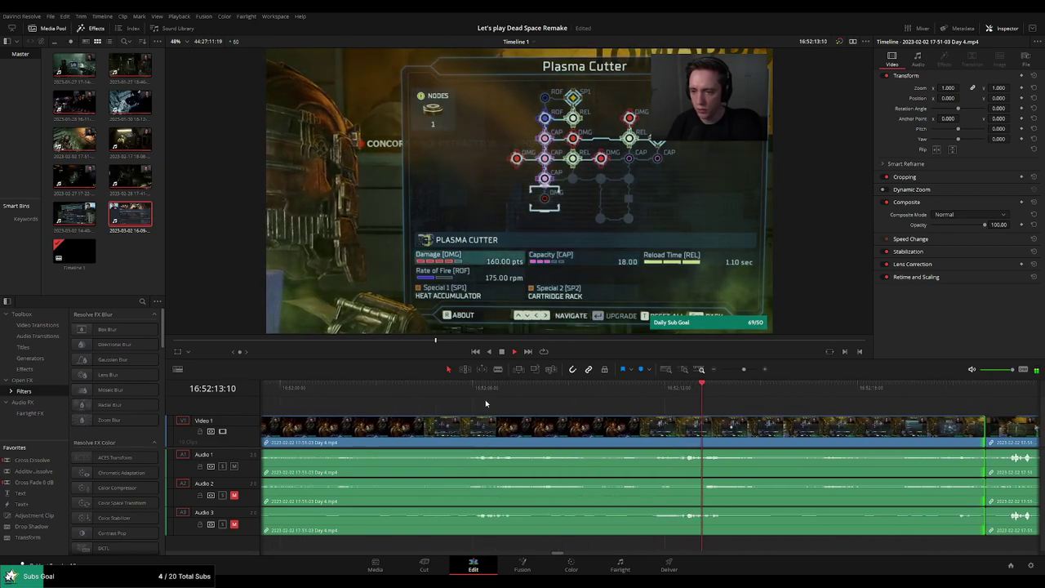
{"action": "scroll", "coordinate": [485, 399], "scroll_direction": "up", "scroll_amount": 5}
{"action": "scroll", "coordinate": [522, 421], "scroll_direction": "up", "scroll_amount": 4}
{"action": "scroll", "coordinate": [482, 408], "scroll_direction": "up", "scroll_amount": 4}
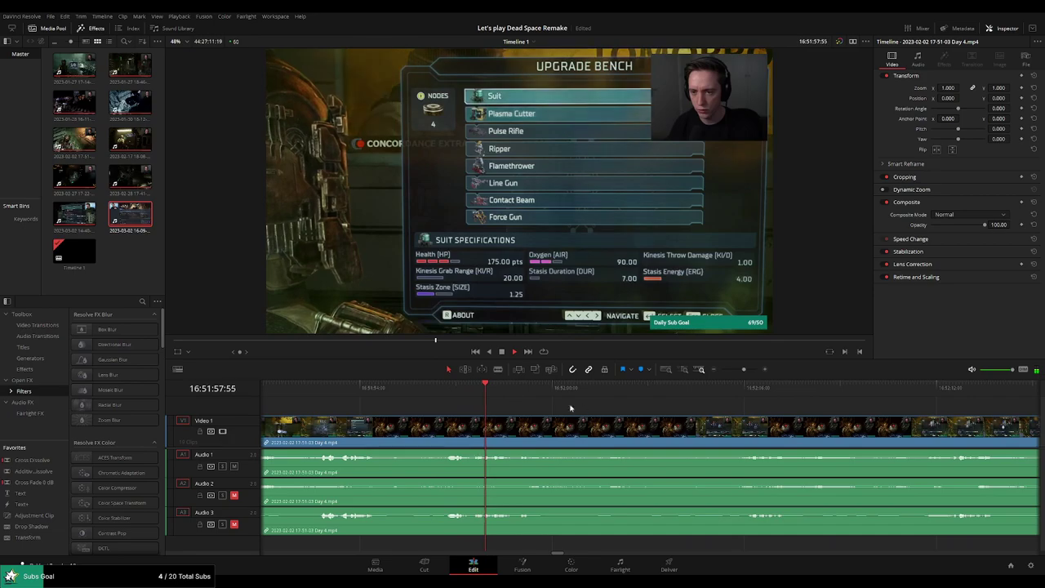
{"action": "scroll", "coordinate": [543, 415], "scroll_direction": "down", "scroll_amount": 3}
{"action": "left_click", "coordinate": [608, 390]}
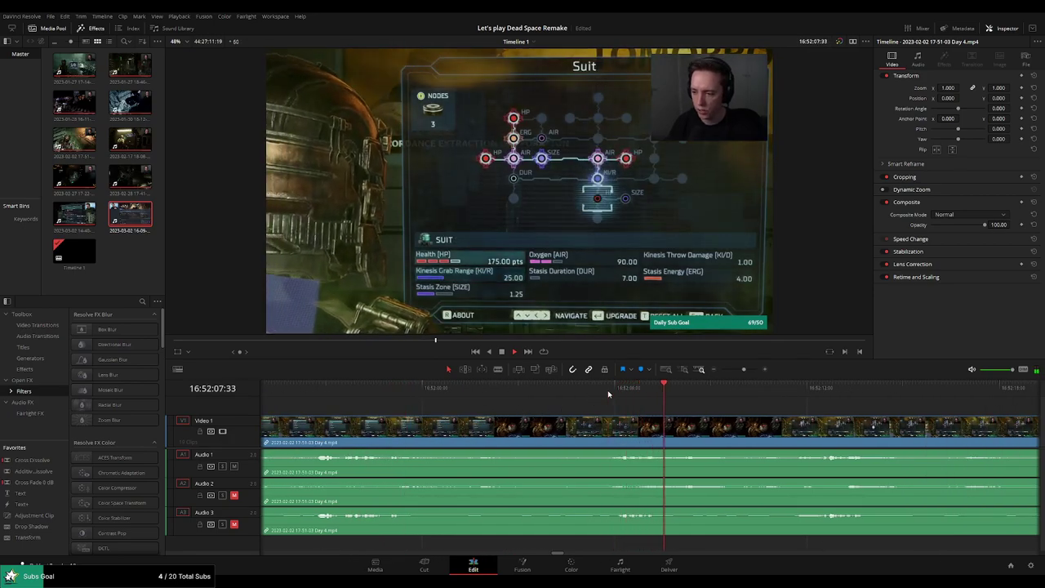
{"action": "left_click", "coordinate": [608, 393]}
{"action": "left_click_drag", "start_coordinate": [609, 394], "coordinate": [584, 394]}
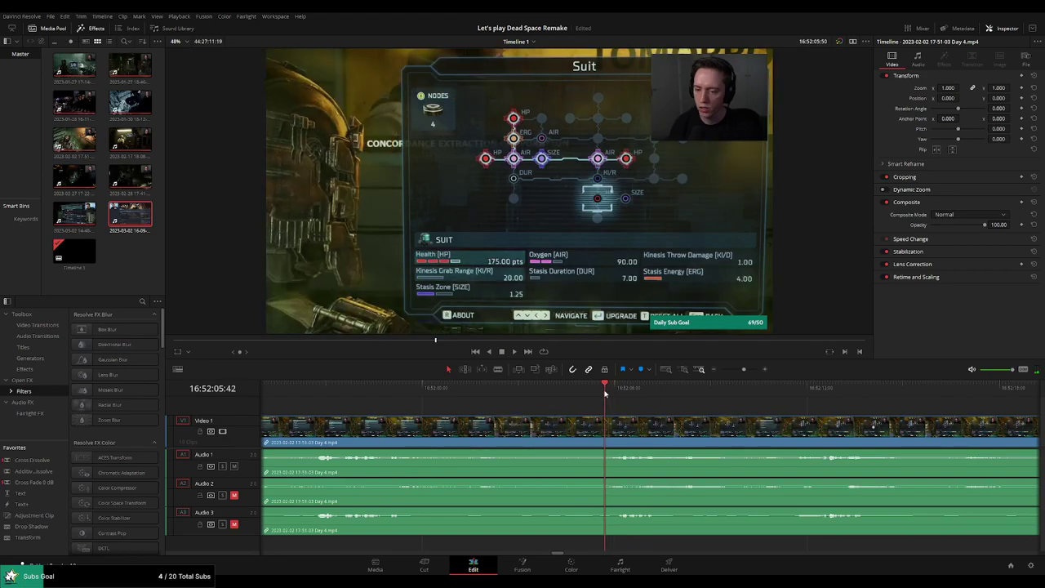
{"action": "scroll", "coordinate": [836, 439], "scroll_direction": "left", "scroll_amount": 3}
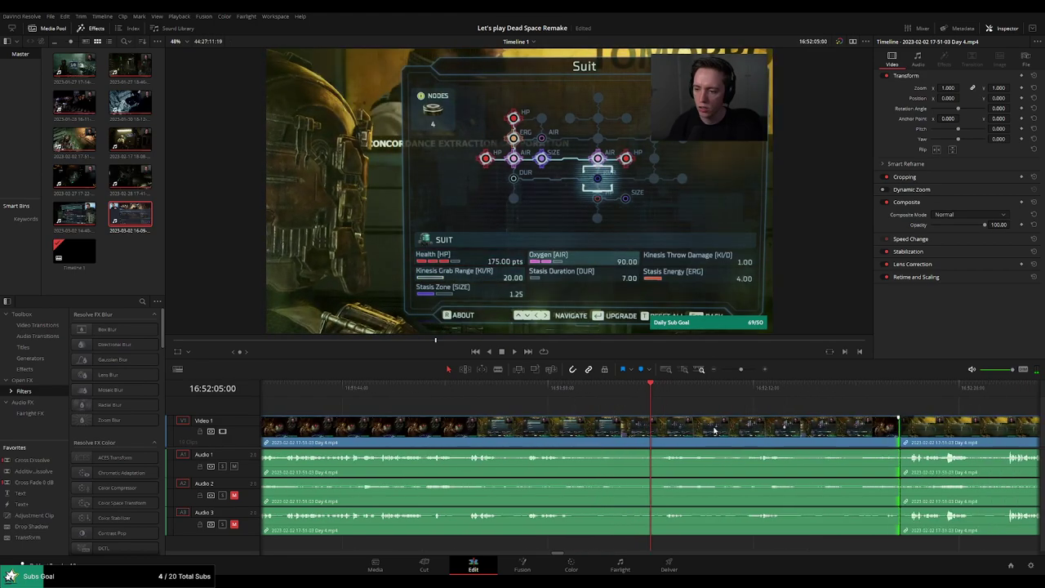
{"action": "scroll", "coordinate": [844, 435], "scroll_direction": "right", "scroll_amount": 5}
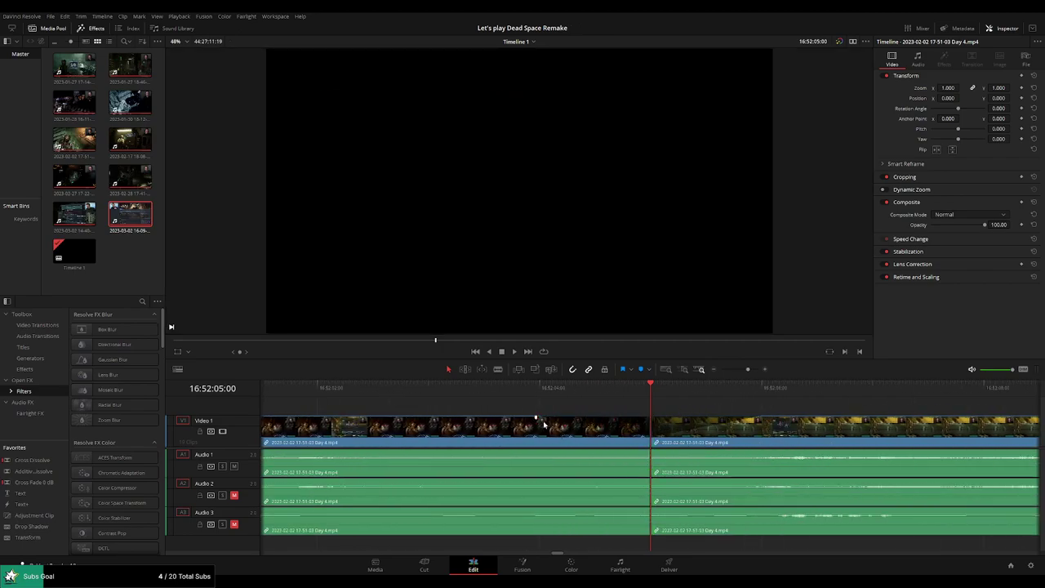
Add fade-outs before and fade-ins after the 16:52:05 cut on Audio 1, 2 and 3, then preview.
{"action": "left_click_drag", "start_coordinate": [651, 452], "coordinate": [766, 452]}
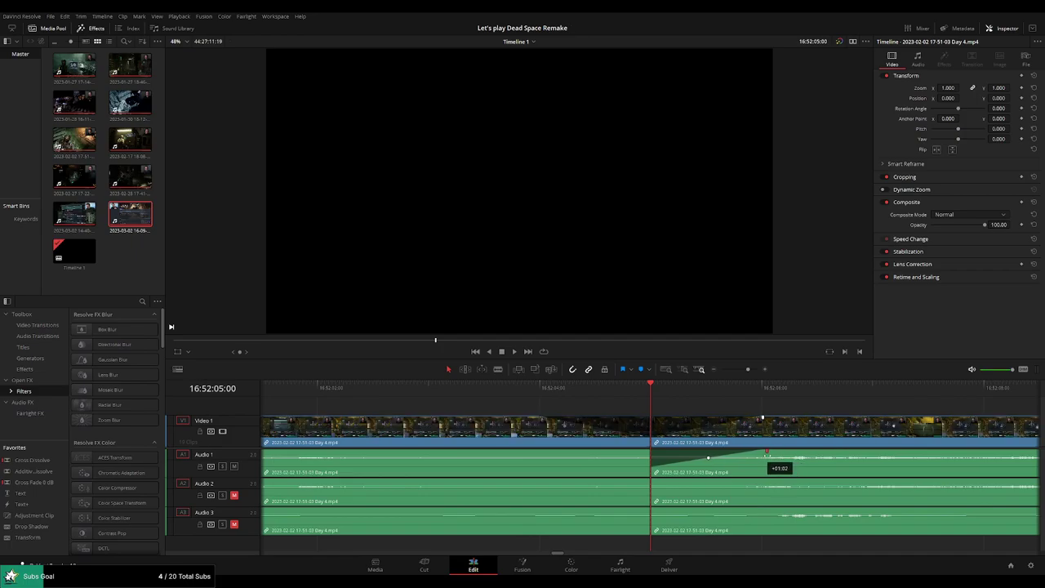
{"action": "left_click_drag", "start_coordinate": [649, 451], "coordinate": [559, 452]}
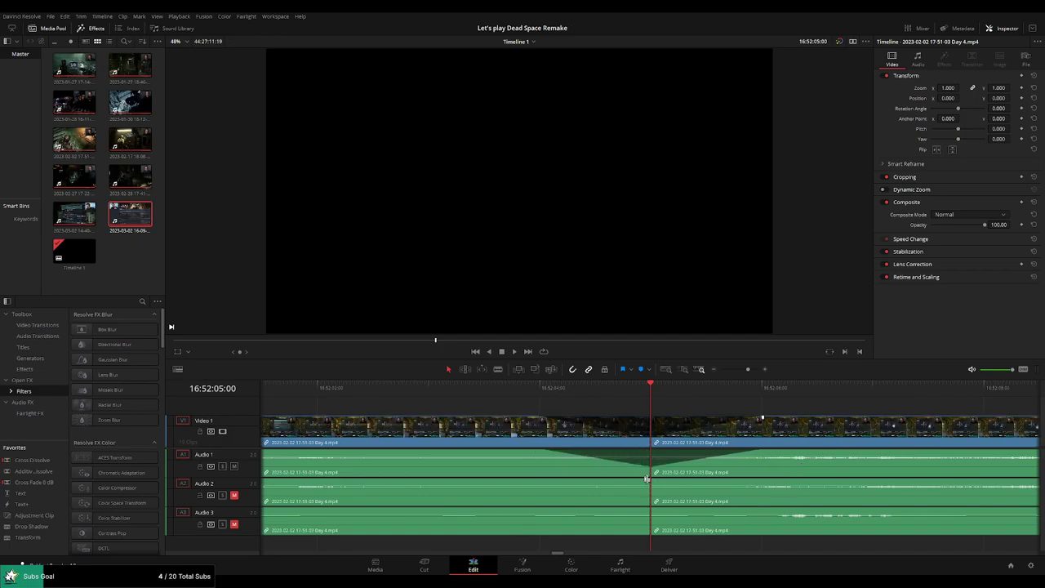
{"action": "left_click_drag", "start_coordinate": [599, 481], "coordinate": [541, 480]}
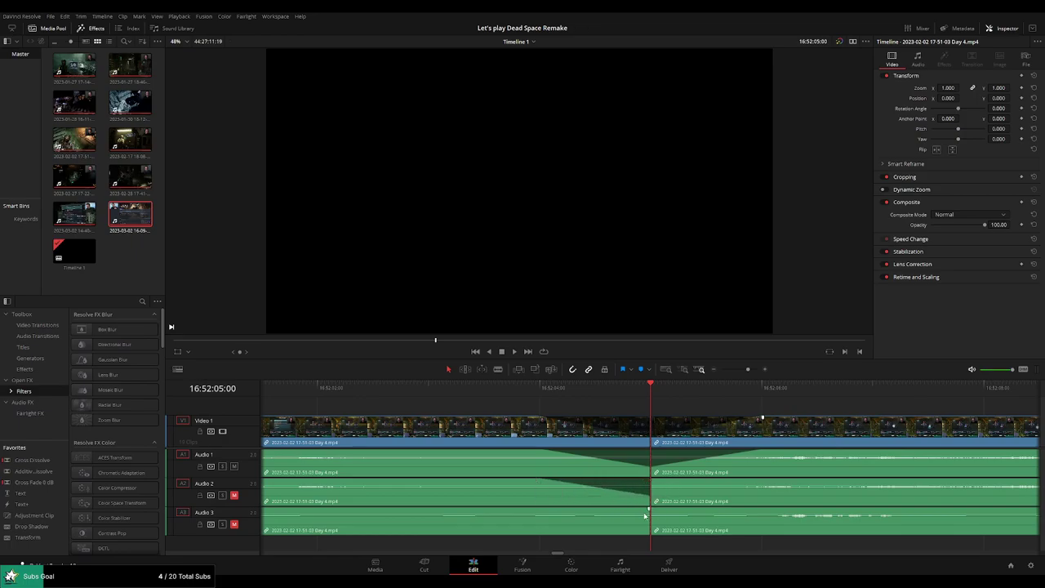
{"action": "left_click_drag", "start_coordinate": [649, 508], "coordinate": [543, 510]}
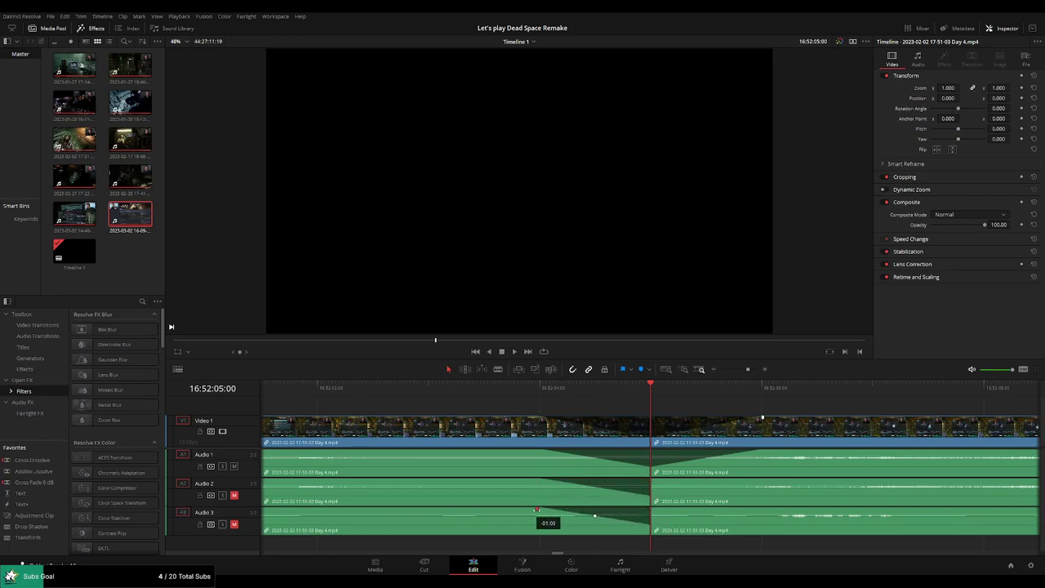
{"action": "left_click_drag", "start_coordinate": [651, 480], "coordinate": [741, 481]}
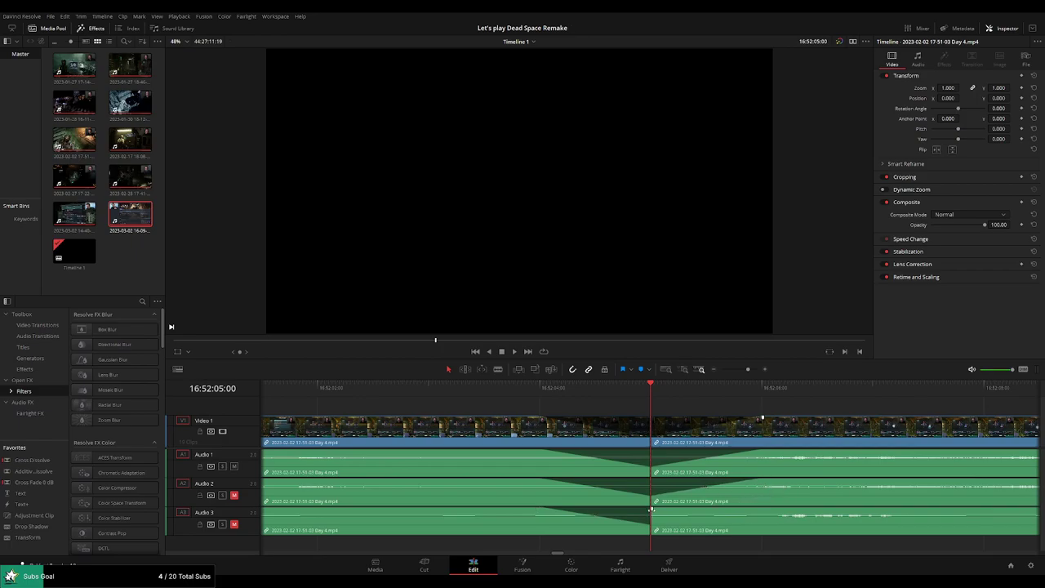
{"action": "left_click_drag", "start_coordinate": [652, 509], "coordinate": [761, 510]}
{"action": "key", "text": "space"}
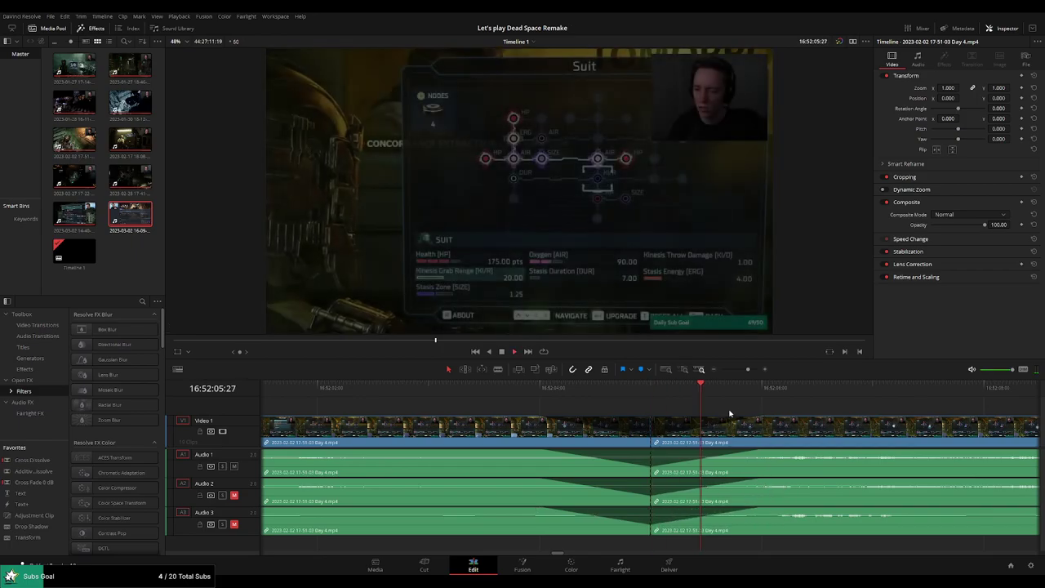
{"action": "scroll", "coordinate": [721, 411], "scroll_direction": "down", "scroll_amount": 5, "text": "ctrl"}
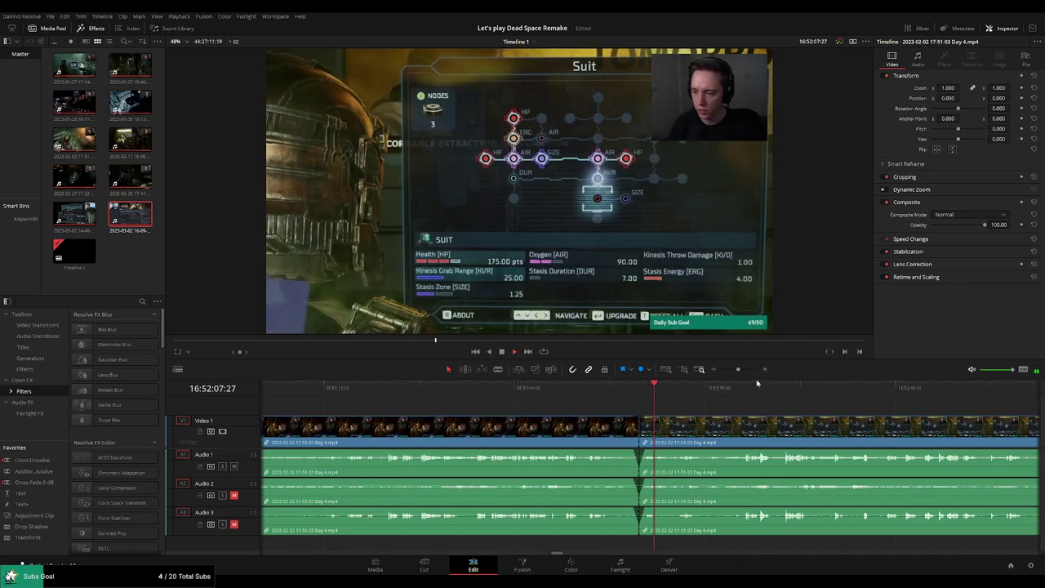
{"action": "scroll", "coordinate": [717, 413], "scroll_direction": "down", "scroll_amount": 3}
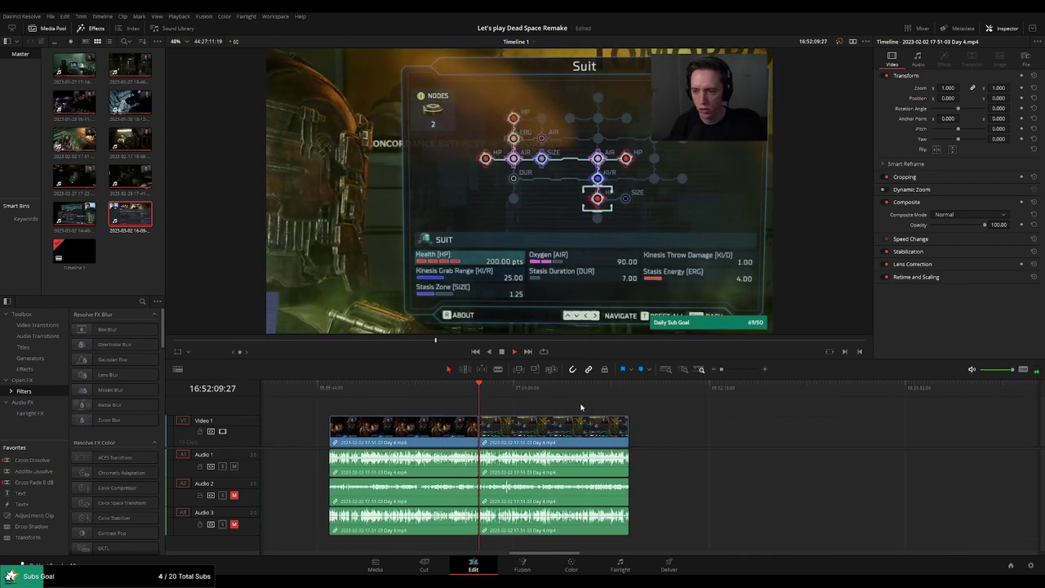
{"action": "key", "text": "Home"}
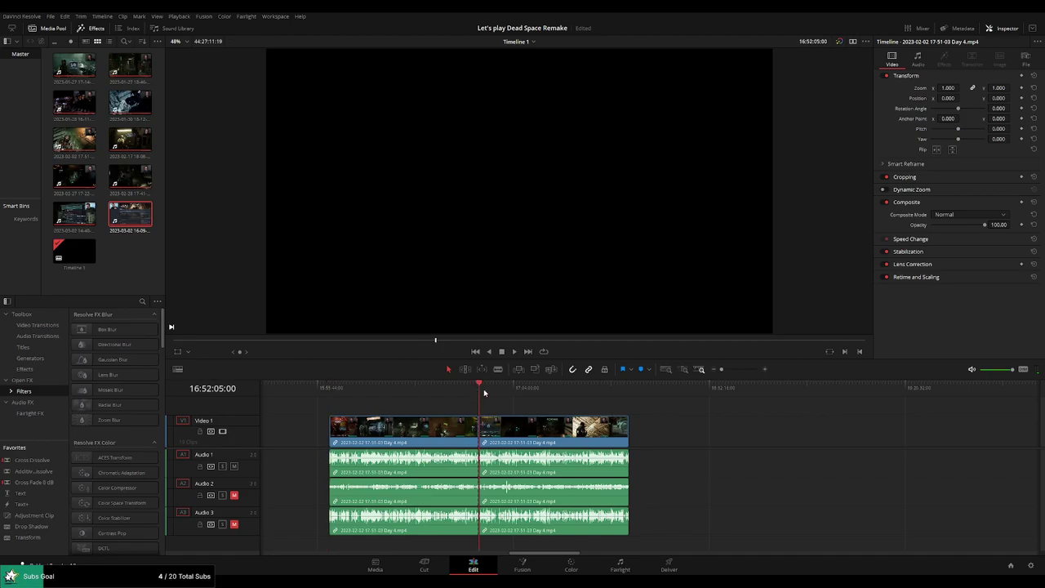
Snap the second Day 4 piece to start at 18:00:00:00 and scrub through it.
{"action": "scroll", "coordinate": [470, 398], "scroll_direction": "right", "scroll_amount": 5}
{"action": "left_click_drag", "start_coordinate": [392, 429], "coordinate": [609, 428]}
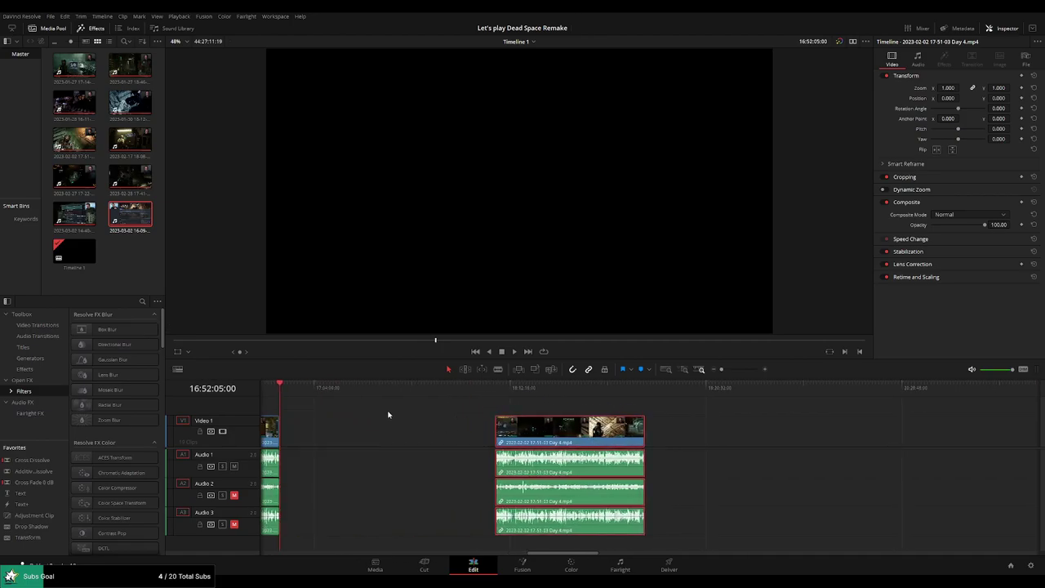
{"action": "left_click", "coordinate": [388, 415]}
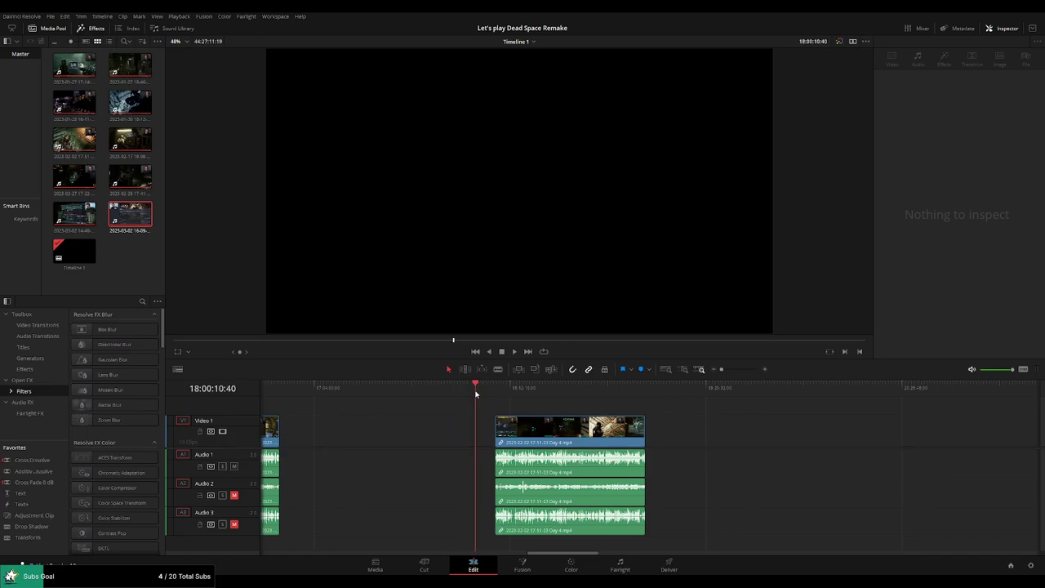
{"action": "scroll", "coordinate": [651, 393], "scroll_direction": "up", "scroll_amount": 3}
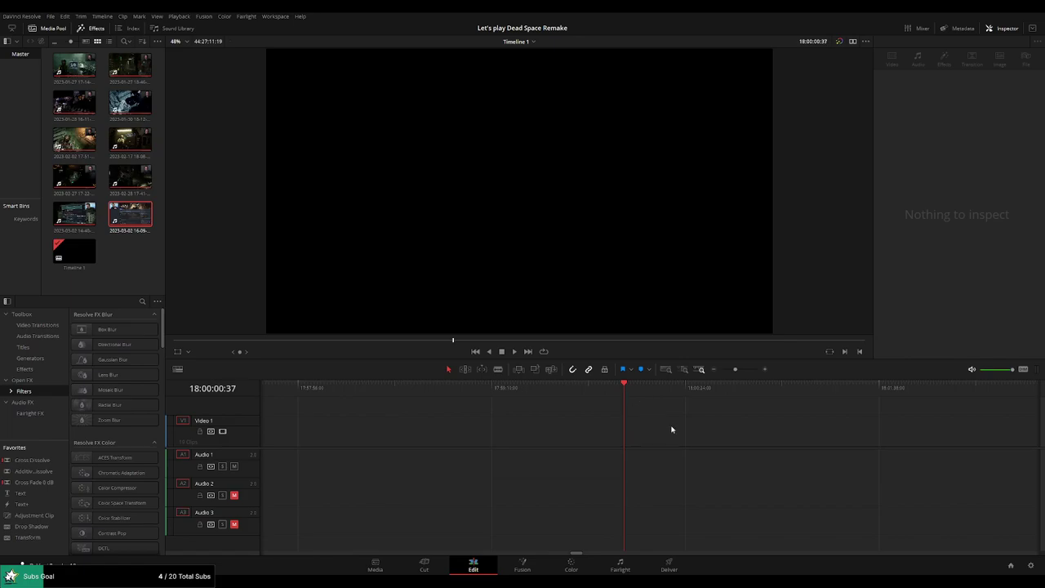
{"action": "key", "text": "Home"}
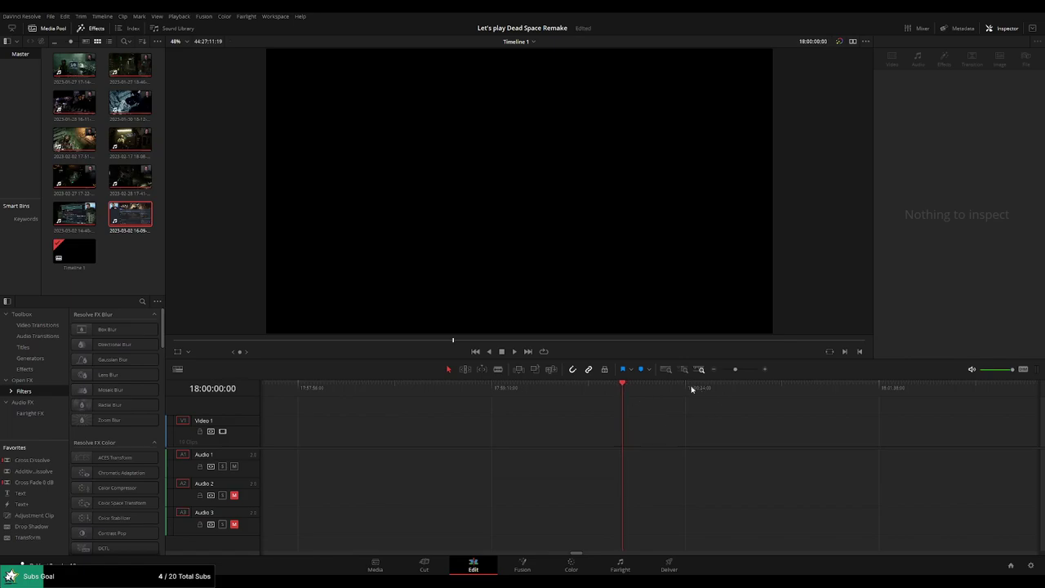
{"action": "left_click_drag", "start_coordinate": [734, 369], "coordinate": [721, 371]}
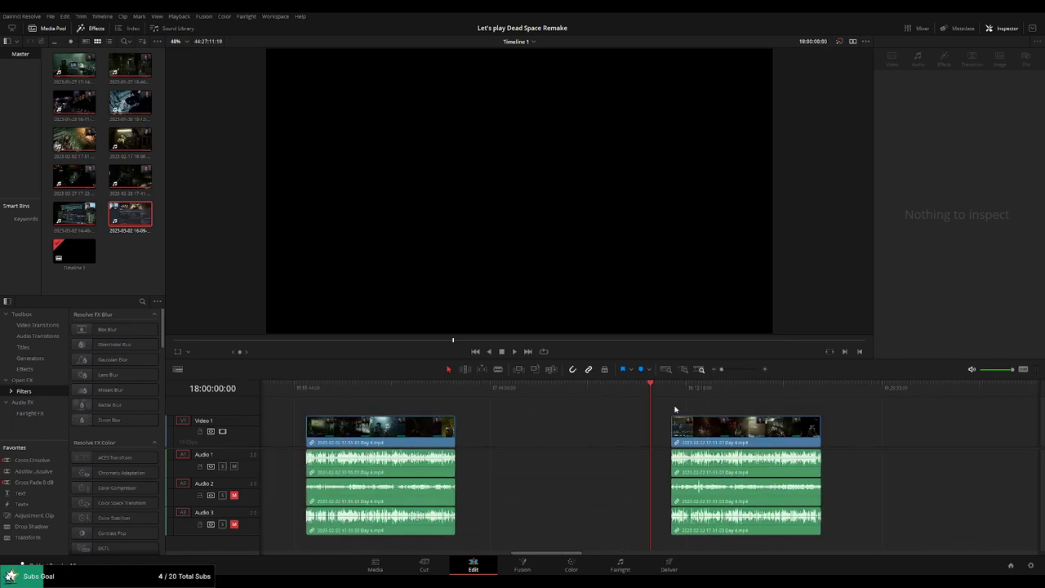
{"action": "left_click_drag", "start_coordinate": [717, 433], "coordinate": [696, 433]}
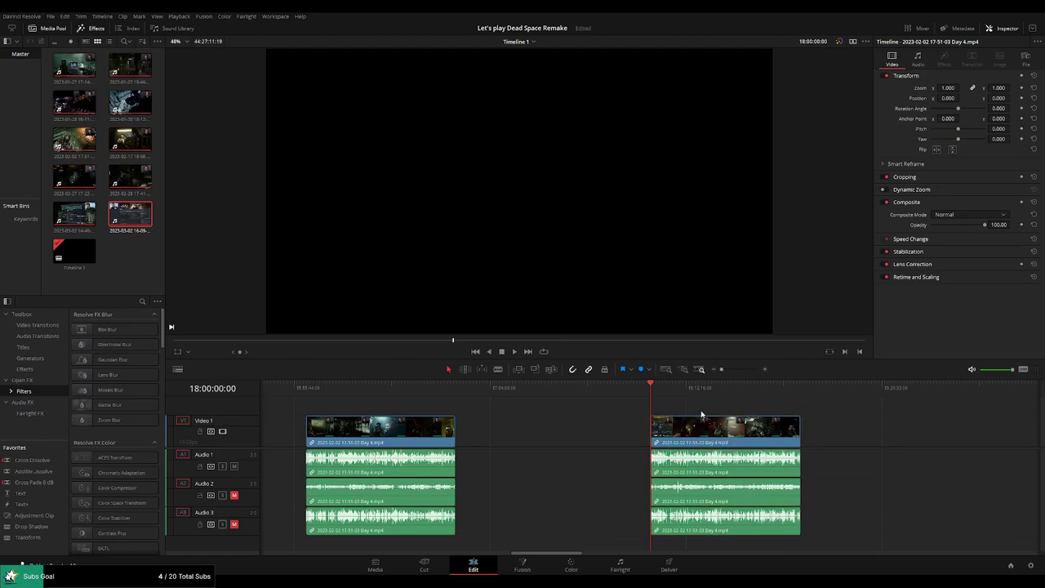
{"action": "key", "text": "space"}
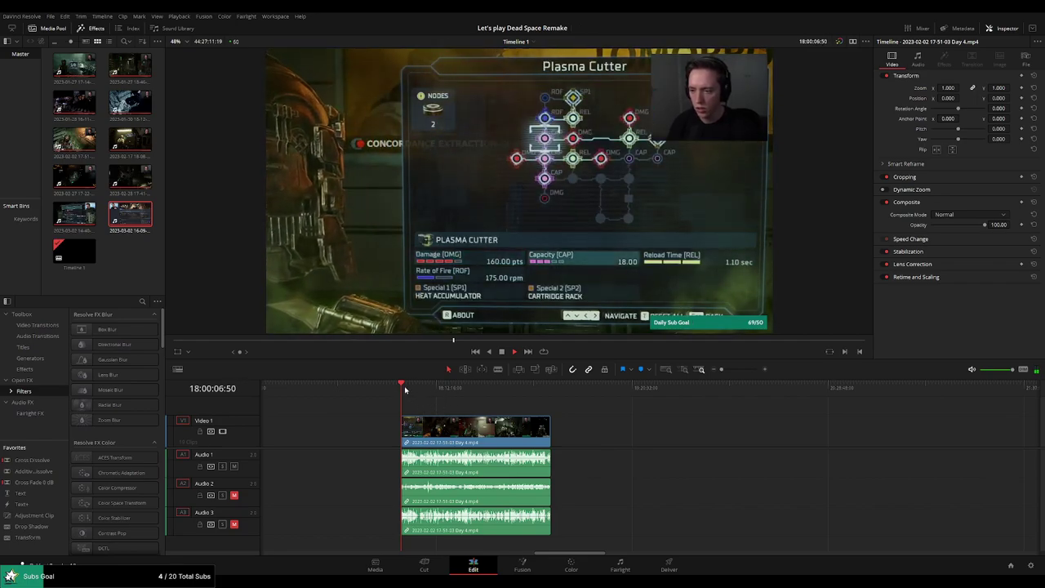
{"action": "left_click_drag", "start_coordinate": [401, 390], "coordinate": [545, 393]}
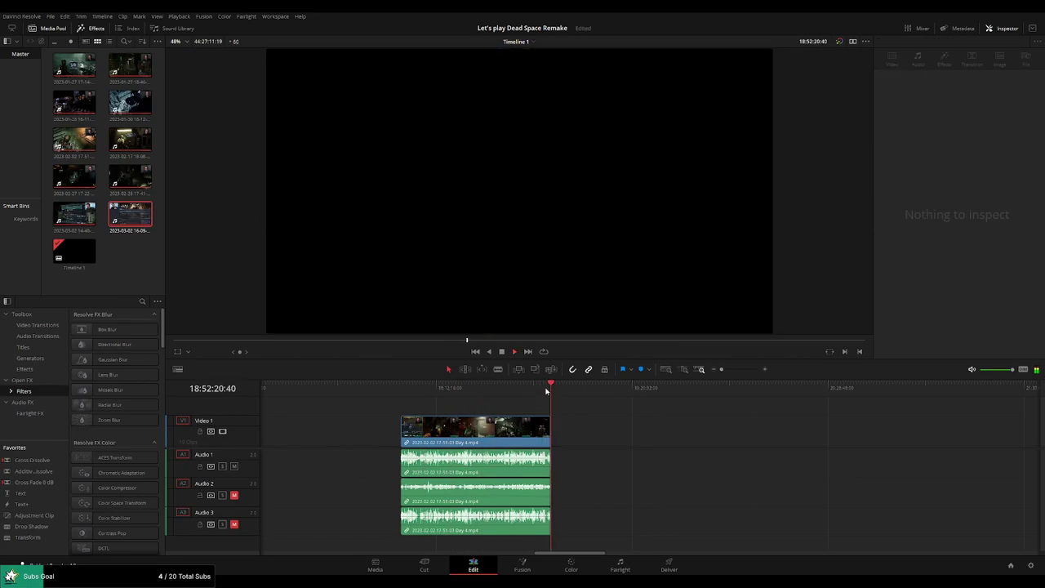
{"action": "left_click_drag", "start_coordinate": [409, 392], "coordinate": [541, 389]}
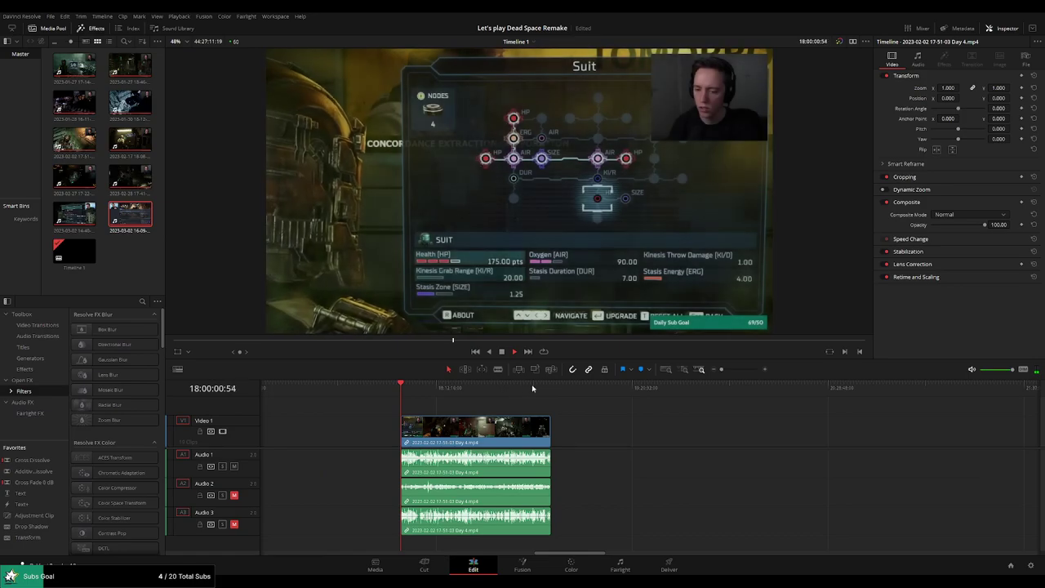
Fade out the audio at the Day 4 clip's end and add a '10 episodes' marker at 18:52:19:59.
{"action": "scroll", "coordinate": [652, 412], "scroll_direction": "up", "scroll_amount": 5}
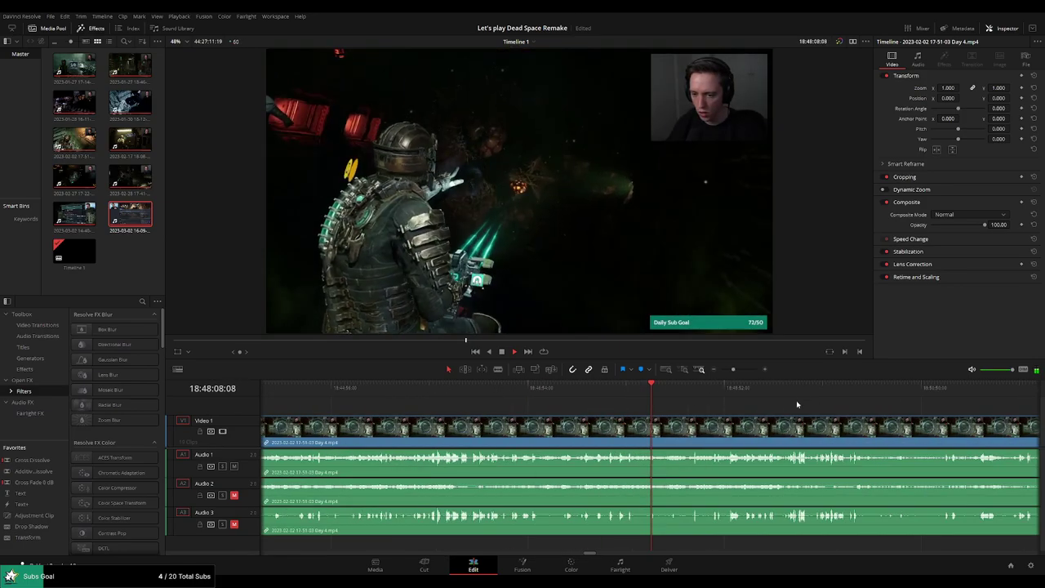
{"action": "scroll", "coordinate": [889, 411], "scroll_direction": "down", "scroll_amount": 10}
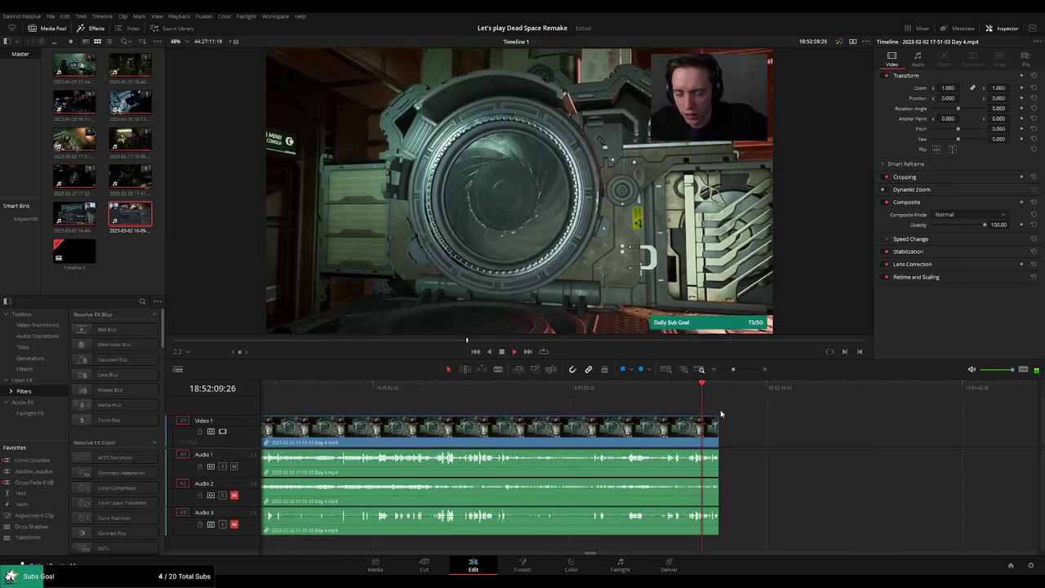
{"action": "scroll", "coordinate": [726, 402], "scroll_direction": "down", "scroll_amount": 5}
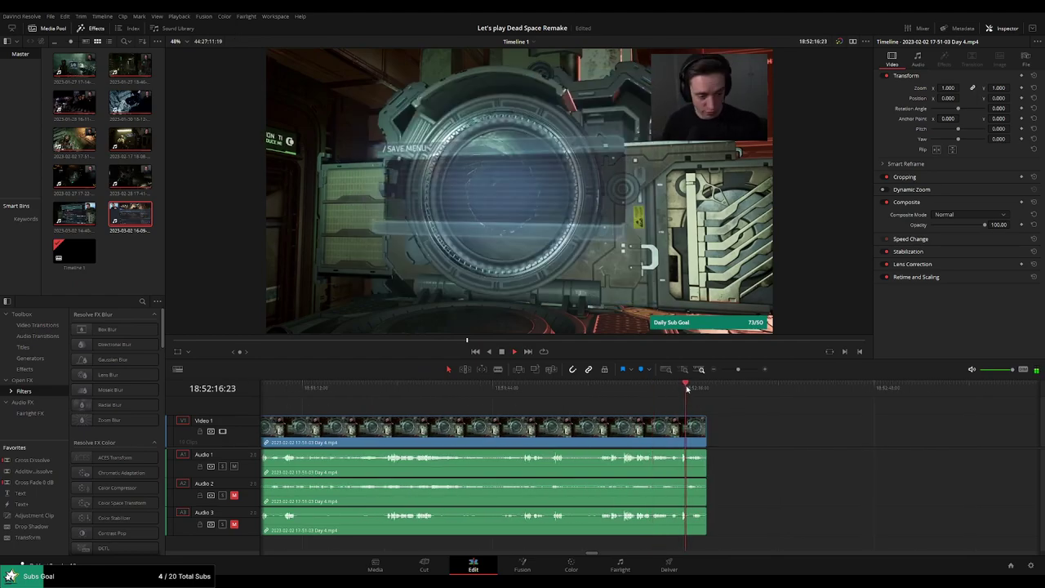
{"action": "scroll", "coordinate": [719, 406], "scroll_direction": "down", "scroll_amount": 3}
{"action": "scroll", "coordinate": [621, 409], "scroll_direction": "down", "scroll_amount": 3}
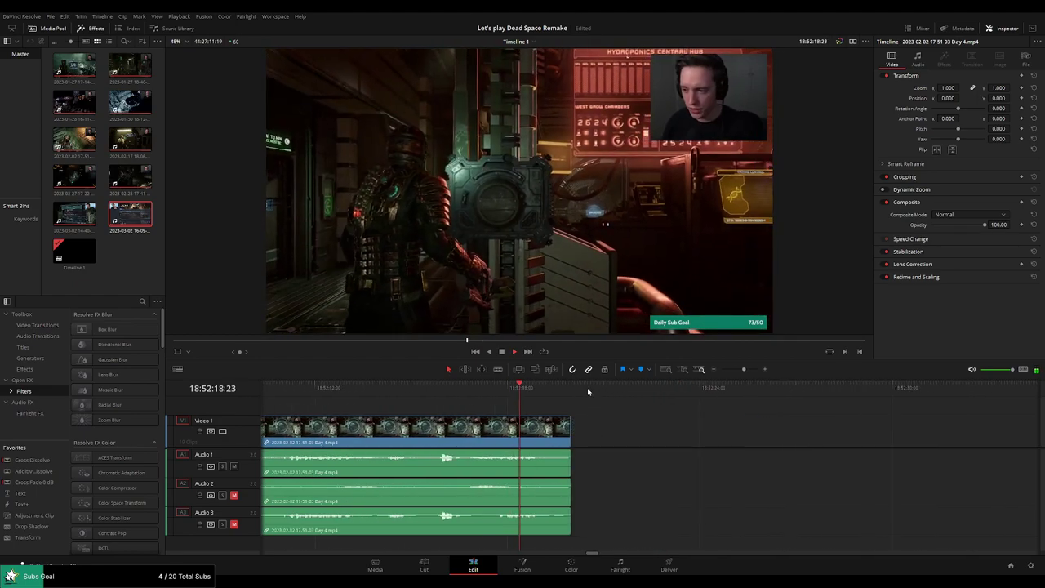
{"action": "mouse_move", "coordinate": [572, 413]}
{"action": "left_mouse_down"}
{"action": "mouse_move", "coordinate": [517, 418]}
{"action": "mouse_move", "coordinate": [570, 418]}
{"action": "left_mouse_up"}
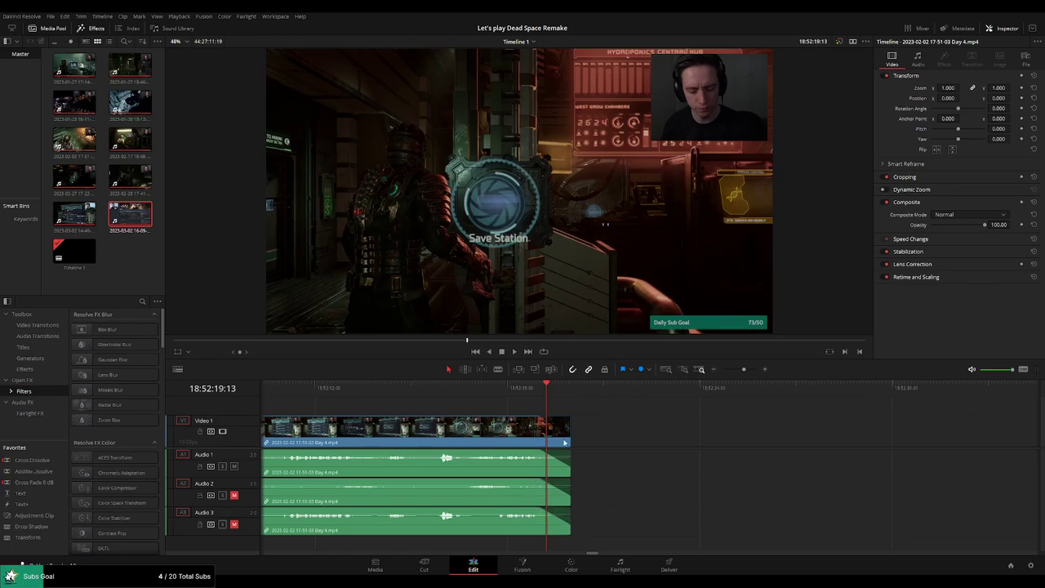
{"action": "left_click", "coordinate": [571, 393]}
{"action": "key", "text": "m"}
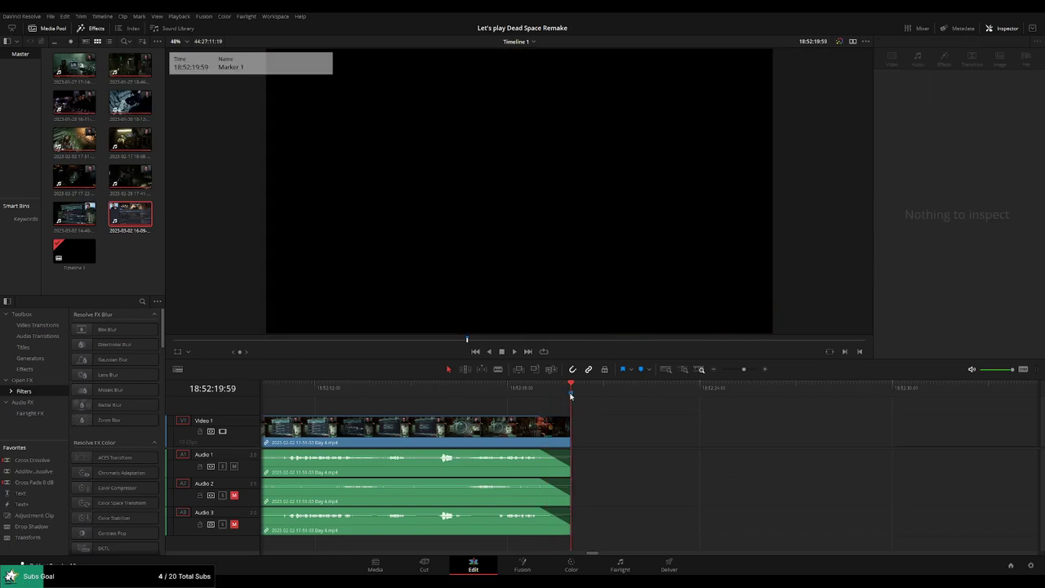
{"action": "left_click", "coordinate": [609, 425]}
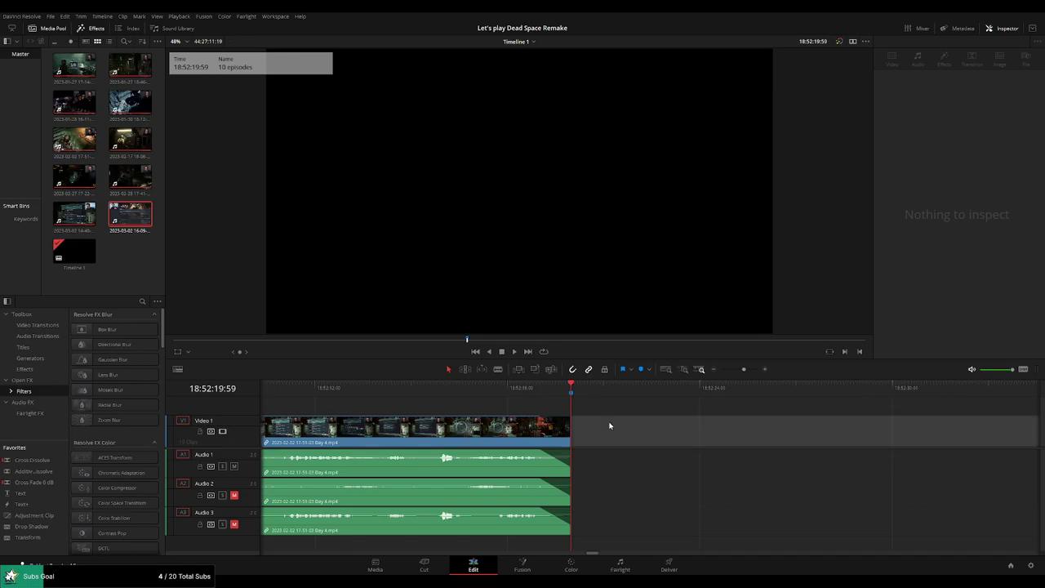
{"action": "left_click", "coordinate": [724, 369]}
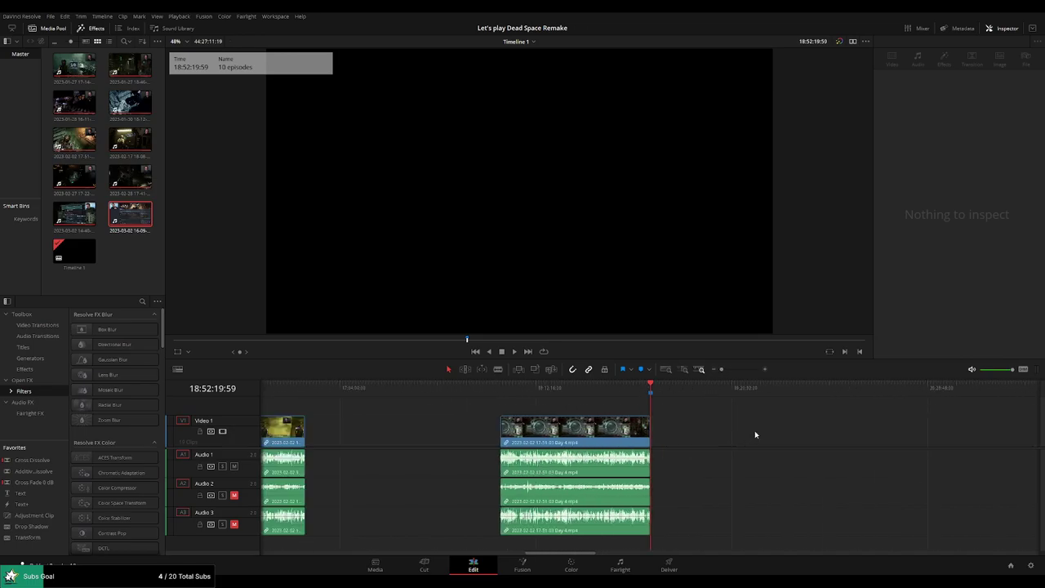
Snap the Day 5 clip to start at 20:00:00:00 and lengthen its audio fade-in.
{"action": "left_click_drag", "start_coordinate": [365, 394], "coordinate": [493, 400]}
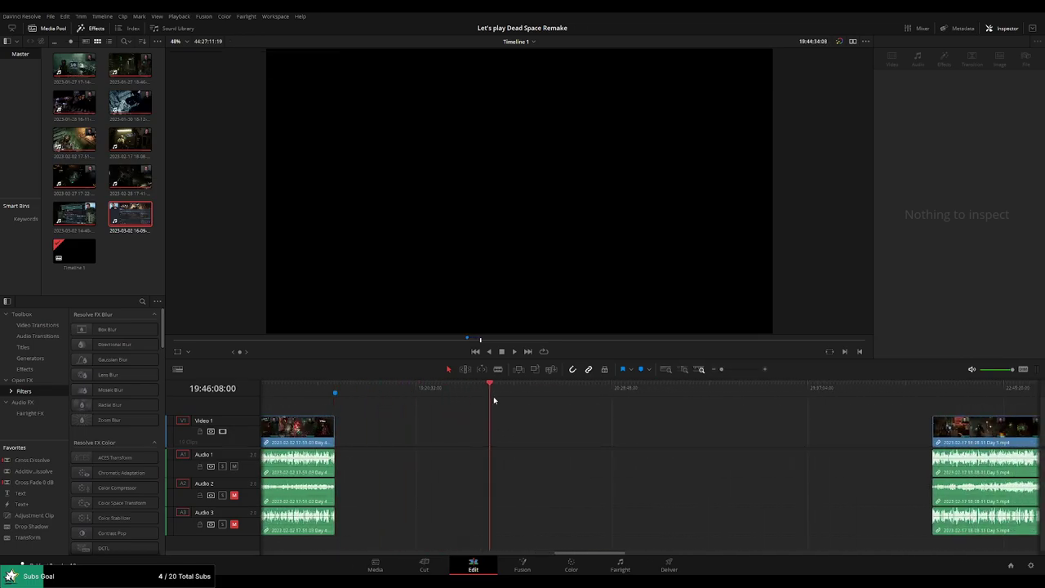
{"action": "key", "text": "ctrl+equal"}
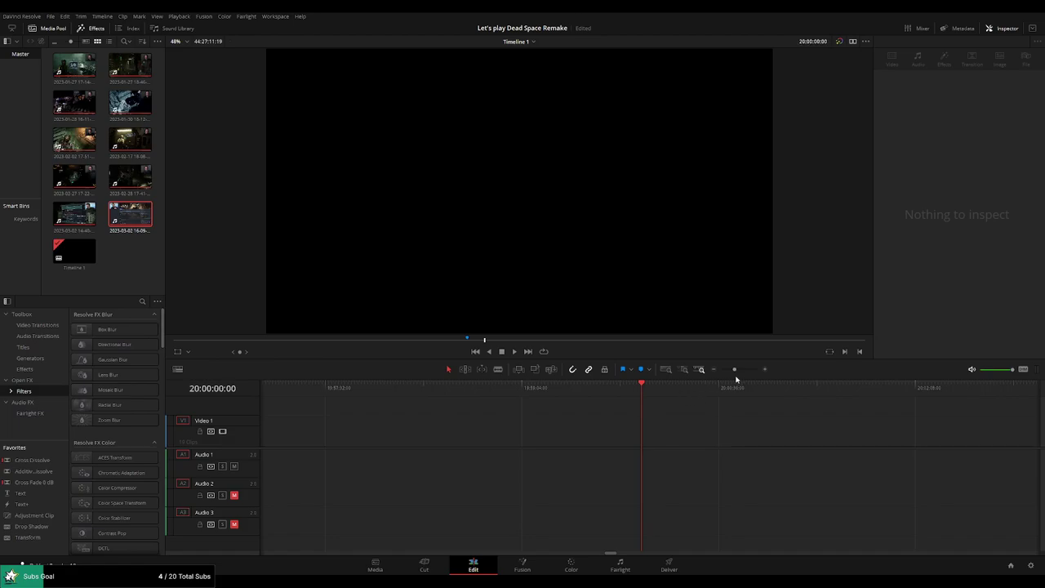
{"action": "left_click_drag", "start_coordinate": [731, 373], "coordinate": [721, 369]}
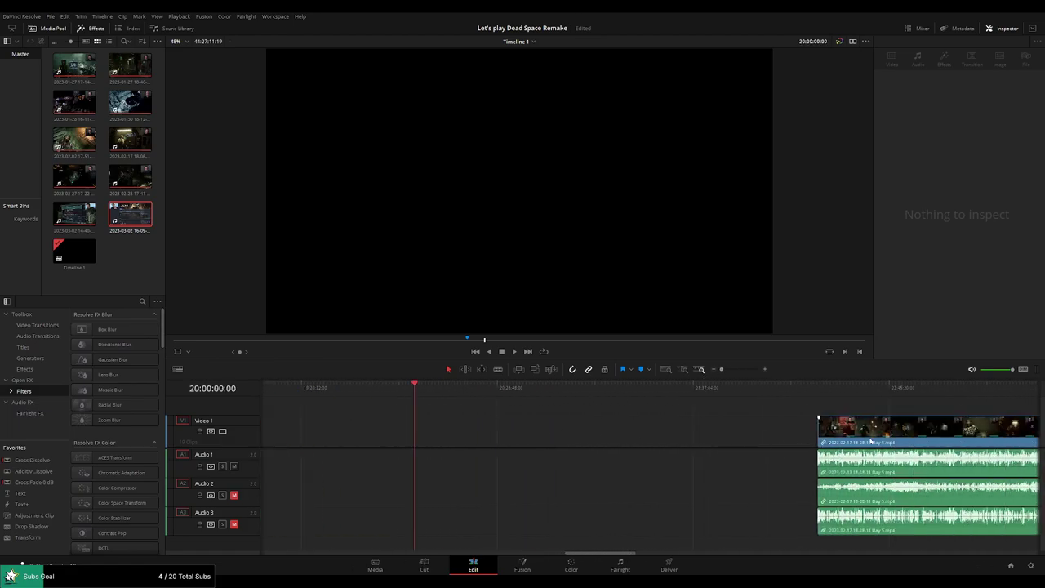
{"action": "left_click_drag", "start_coordinate": [877, 431], "coordinate": [485, 441]}
{"action": "key", "text": "ctrl+equal"}
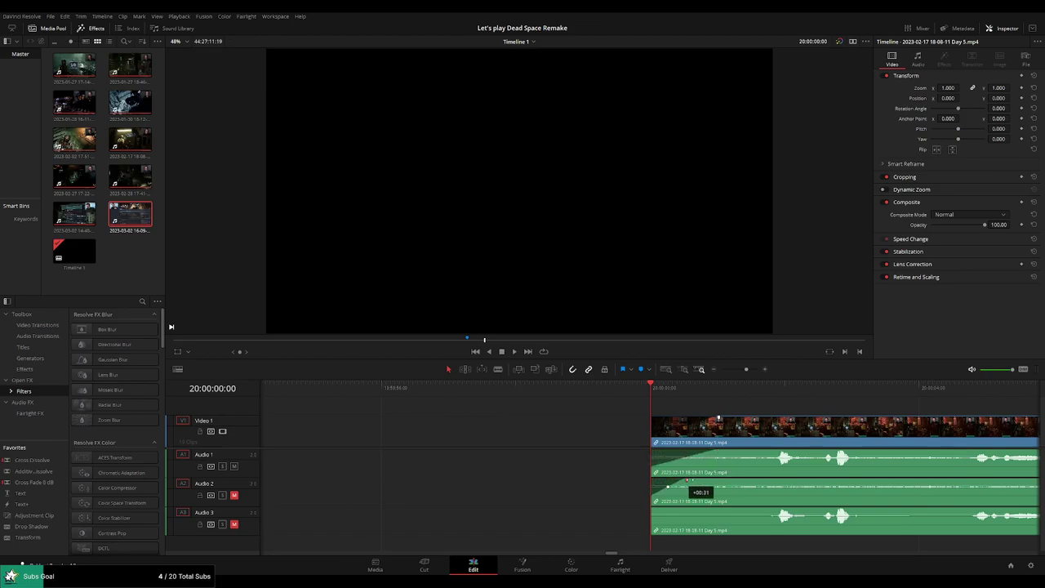
{"action": "left_click_drag", "start_coordinate": [688, 483], "coordinate": [719, 483]}
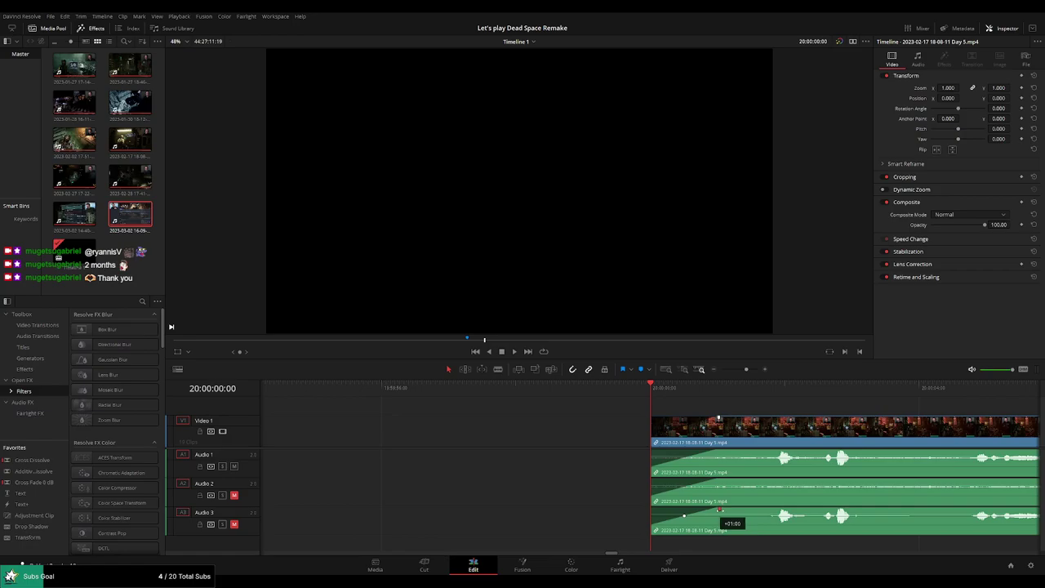
{"action": "key", "text": "space"}
{"action": "scroll", "coordinate": [637, 441], "scroll_direction": "right", "scroll_amount": 3}
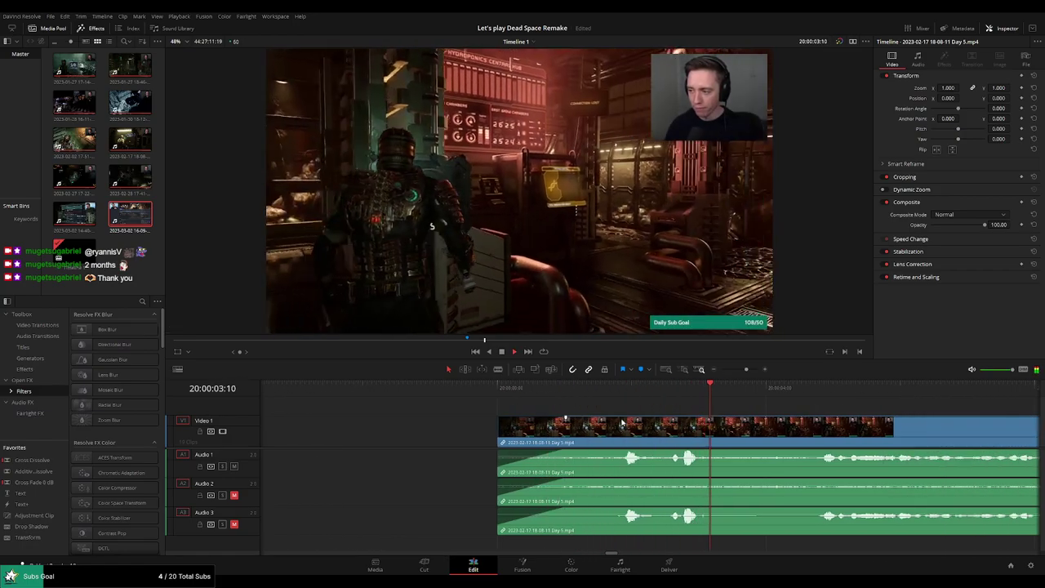
Replay the start of the Day 5 clip and zoom the timeline out slightly.
{"action": "left_click", "coordinate": [539, 389]}
{"action": "left_click", "coordinate": [510, 390]}
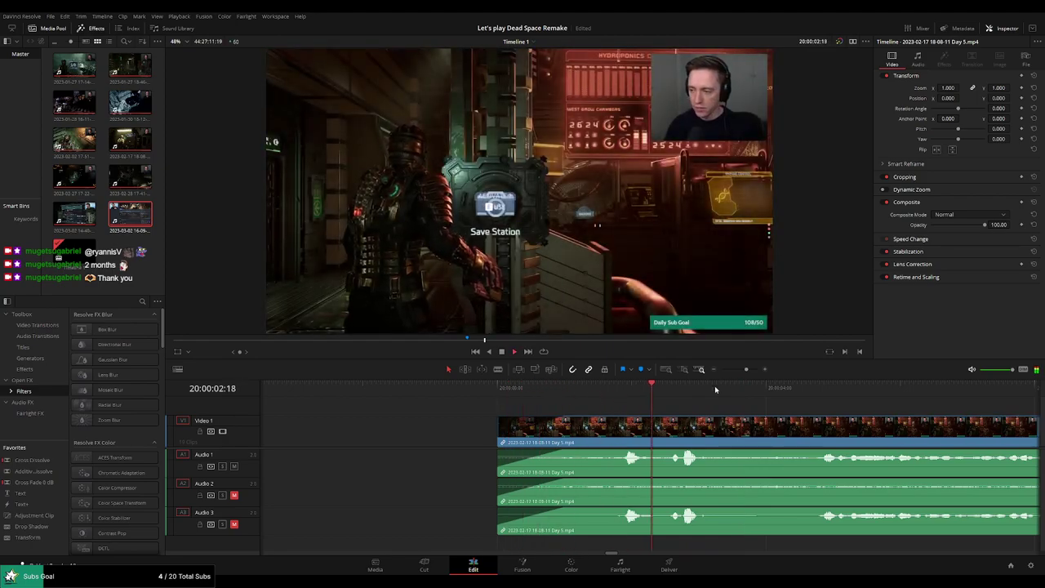
{"action": "left_click_drag", "start_coordinate": [746, 369], "coordinate": [721, 371]}
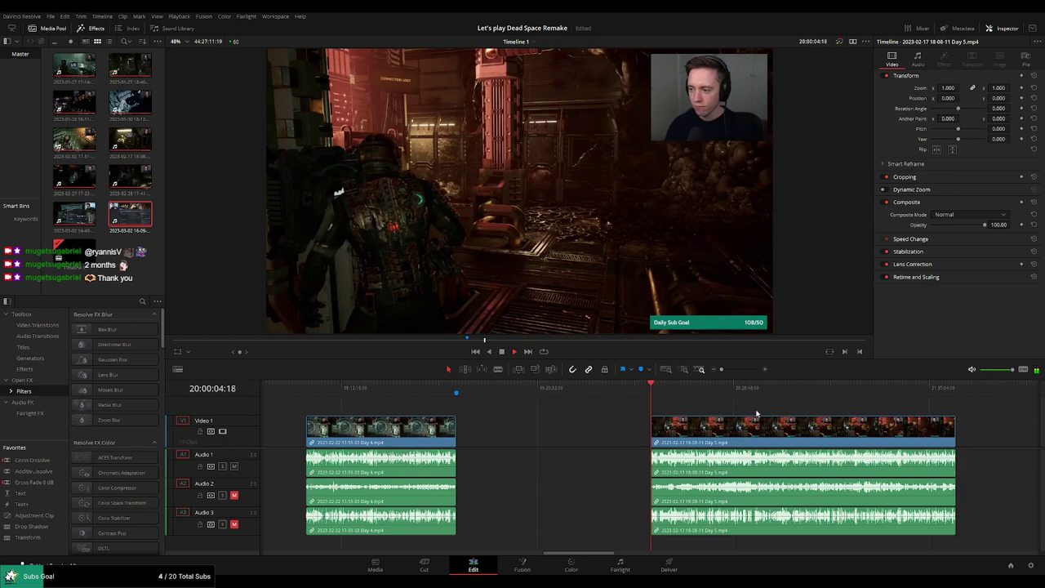
{"action": "scroll", "coordinate": [499, 412], "scroll_direction": "right", "scroll_amount": 5}
{"action": "scroll", "coordinate": [499, 412], "scroll_direction": "right", "scroll_amount": 1}
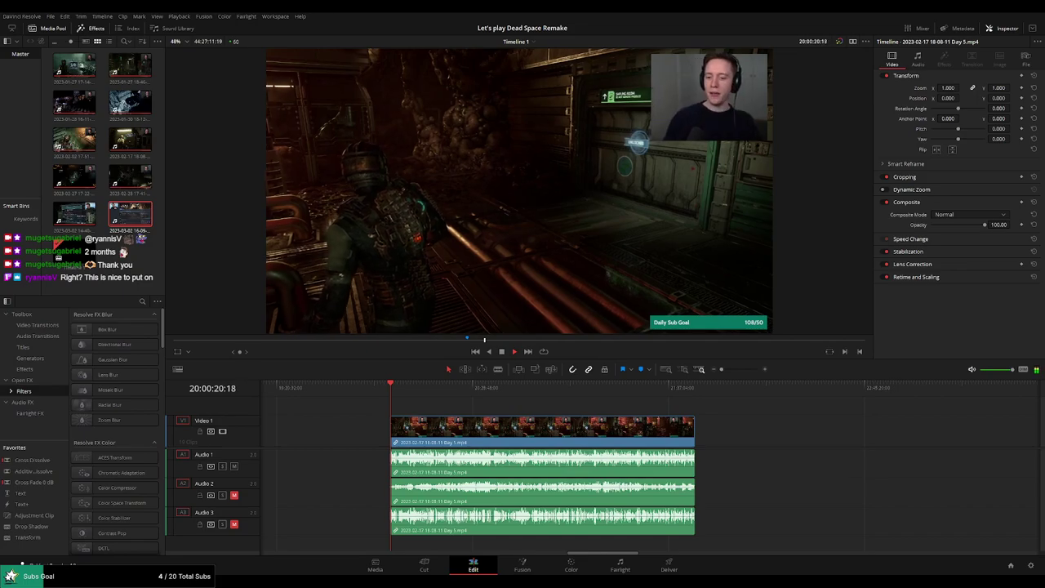
{"action": "scroll", "coordinate": [415, 390], "scroll_direction": "up", "scroll_amount": 5}
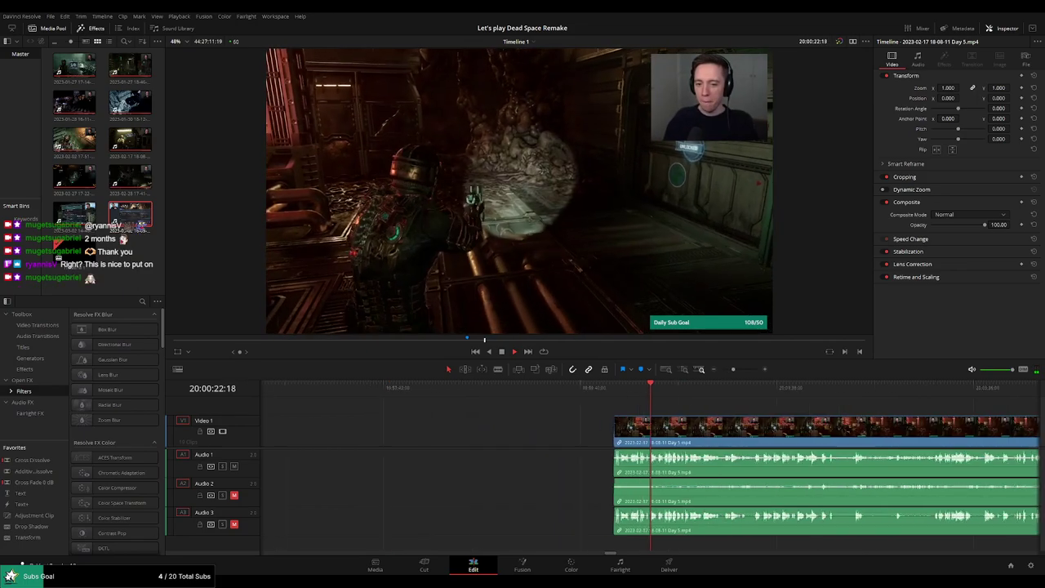
{"action": "scroll", "coordinate": [415, 390], "scroll_direction": "up", "scroll_amount": 3}
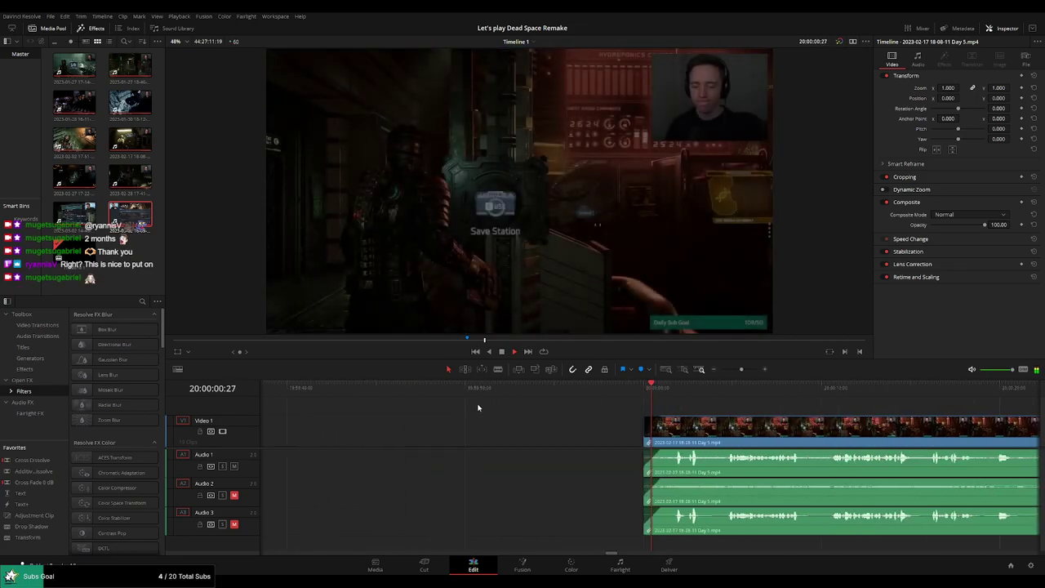
Trim the opening off the Day 5 clip and close the gap so it starts at the playhead.
{"action": "mouse_move", "coordinate": [651, 405]}
{"action": "left_mouse_down"}
{"action": "mouse_move", "coordinate": [691, 404]}
{"action": "mouse_move", "coordinate": [594, 393]}
{"action": "left_mouse_up"}
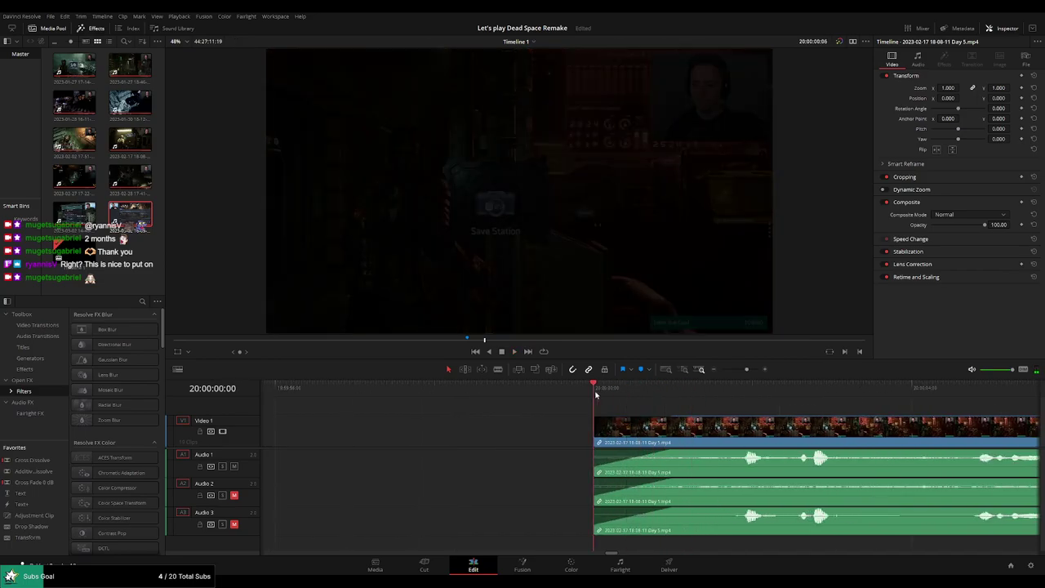
{"action": "mouse_move", "coordinate": [597, 439]}
{"action": "left_mouse_down"}
{"action": "mouse_move", "coordinate": [673, 438]}
{"action": "mouse_move", "coordinate": [651, 424]}
{"action": "left_mouse_up"}
{"action": "left_click", "coordinate": [633, 431]}
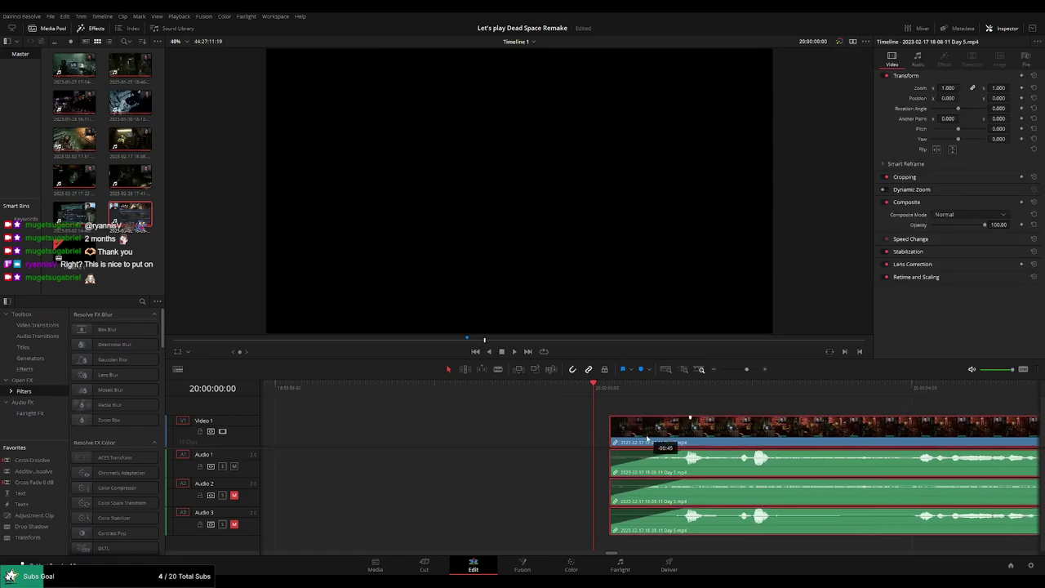
{"action": "key", "text": "space"}
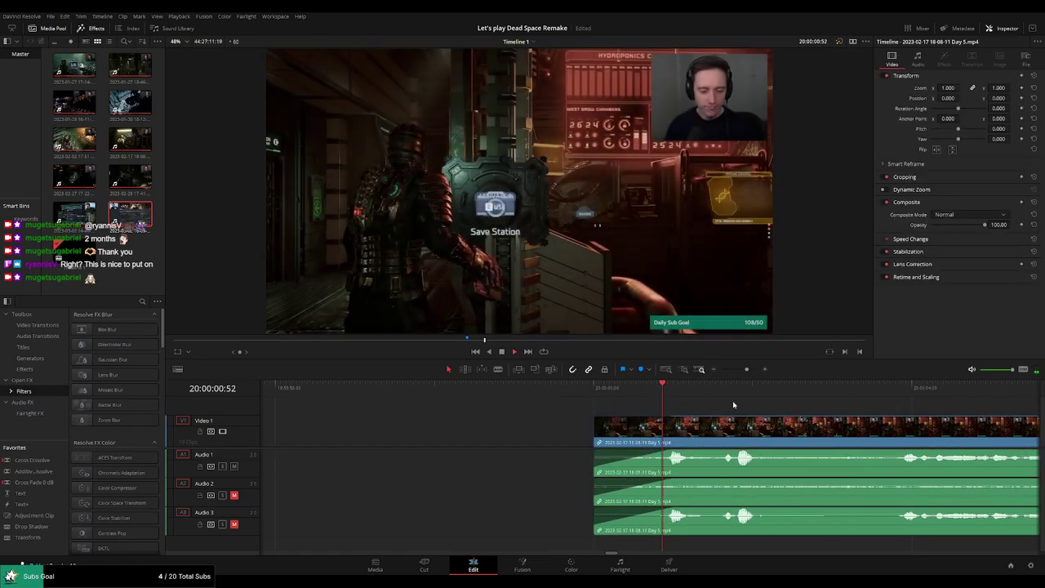
{"action": "scroll", "coordinate": [755, 418], "scroll_direction": "down", "scroll_amount": 3}
{"action": "scroll", "coordinate": [730, 416], "scroll_direction": "right", "scroll_amount": 3}
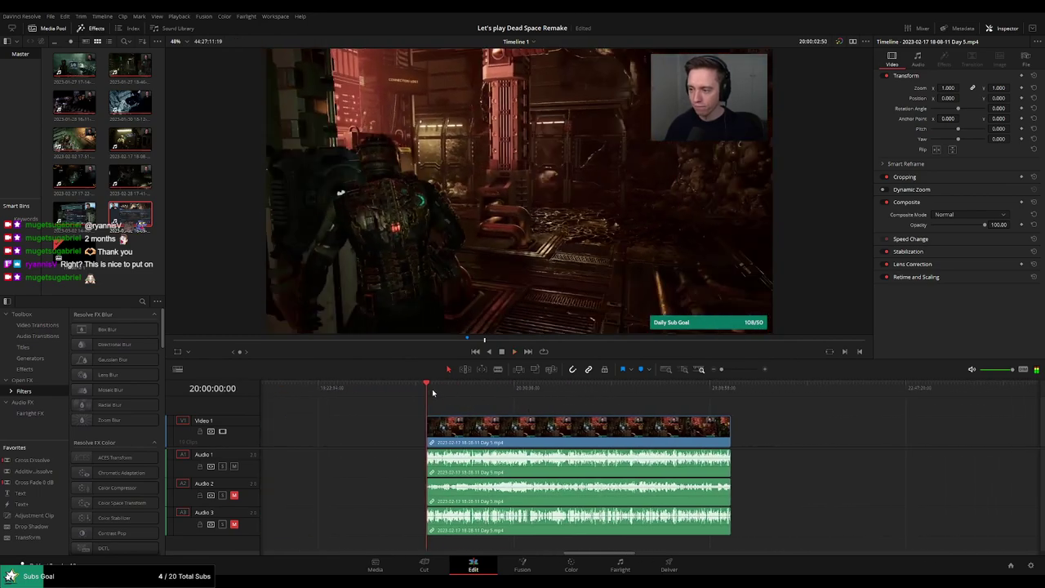
Scrub forward through the Day 5 footage looking for the next cut point.
{"action": "left_click", "coordinate": [472, 388]}
{"action": "left_click_drag", "start_coordinate": [472, 395], "coordinate": [570, 398]}
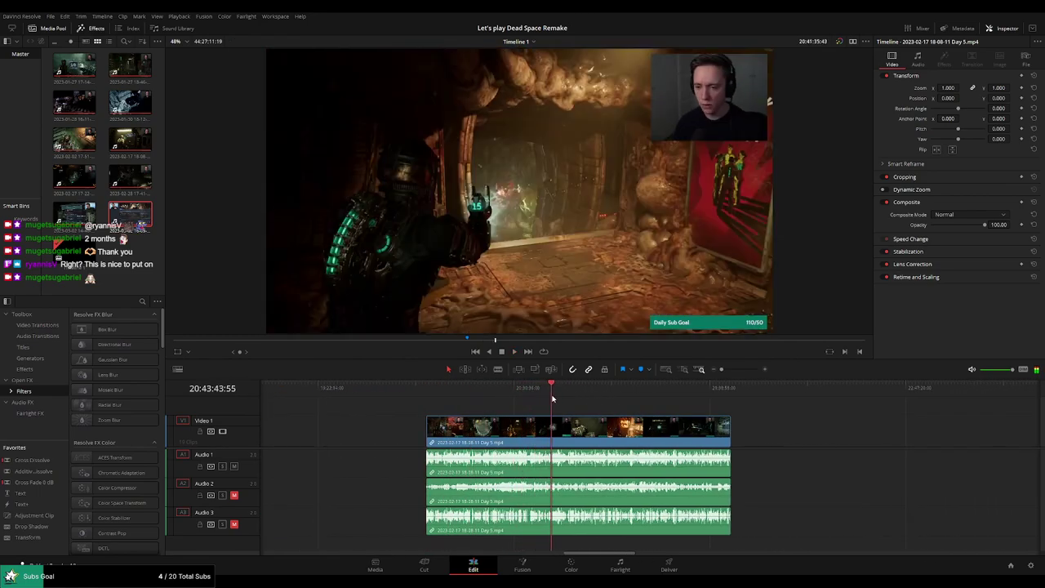
{"action": "scroll", "coordinate": [621, 392], "scroll_direction": "up", "scroll_amount": 3}
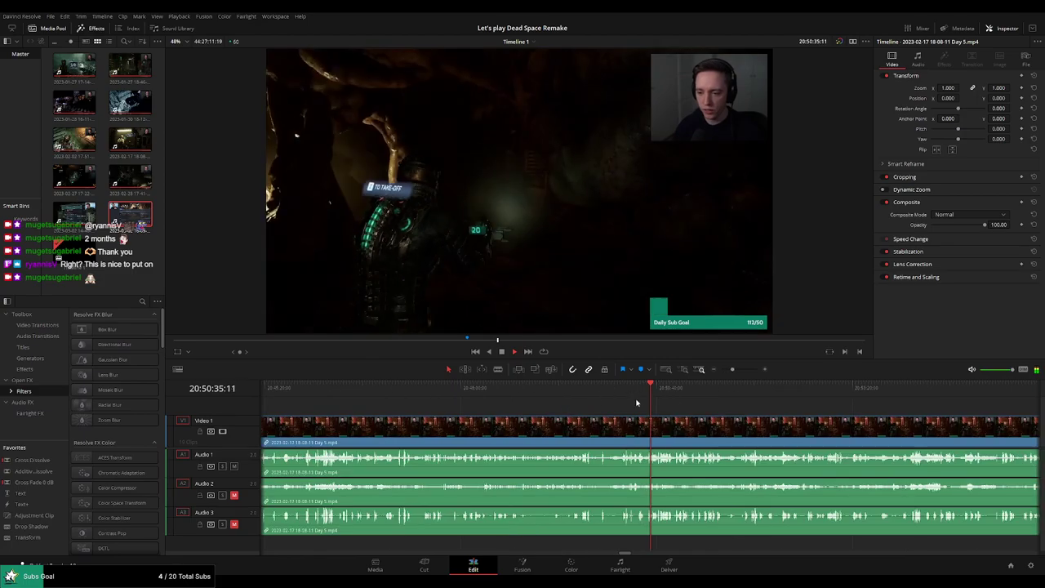
{"action": "left_click", "coordinate": [686, 386]}
{"action": "left_click_drag", "start_coordinate": [686, 385], "coordinate": [760, 394]}
{"action": "scroll", "coordinate": [617, 400], "scroll_direction": "up", "scroll_amount": 2}
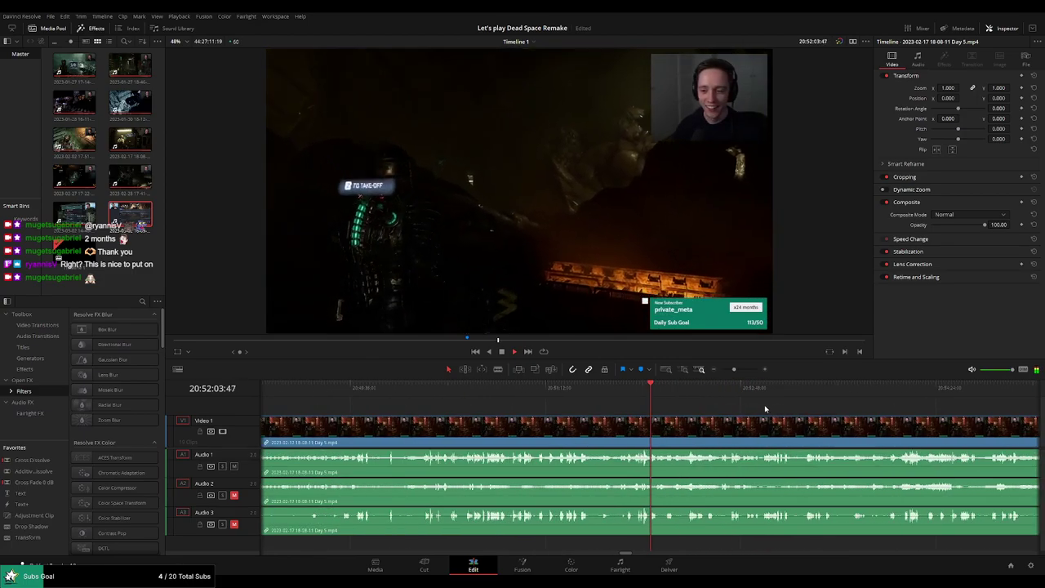
{"action": "mouse_move", "coordinate": [616, 400]}
{"action": "left_mouse_down"}
{"action": "mouse_move", "coordinate": [640, 401]}
{"action": "mouse_move", "coordinate": [560, 395]}
{"action": "mouse_move", "coordinate": [770, 390]}
{"action": "left_mouse_up"}
{"action": "scroll", "coordinate": [663, 395], "scroll_direction": "up", "scroll_amount": 2}
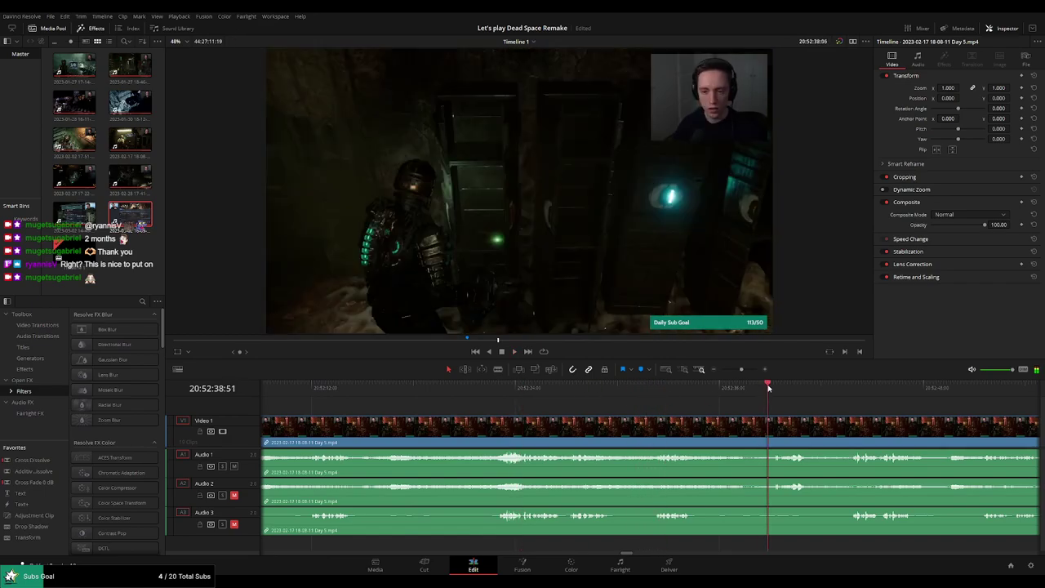
Review the footage and park the playhead near 20:52:07 for the next cut.
{"action": "key", "text": "space"}
{"action": "left_click_drag", "start_coordinate": [558, 404], "coordinate": [607, 393]}
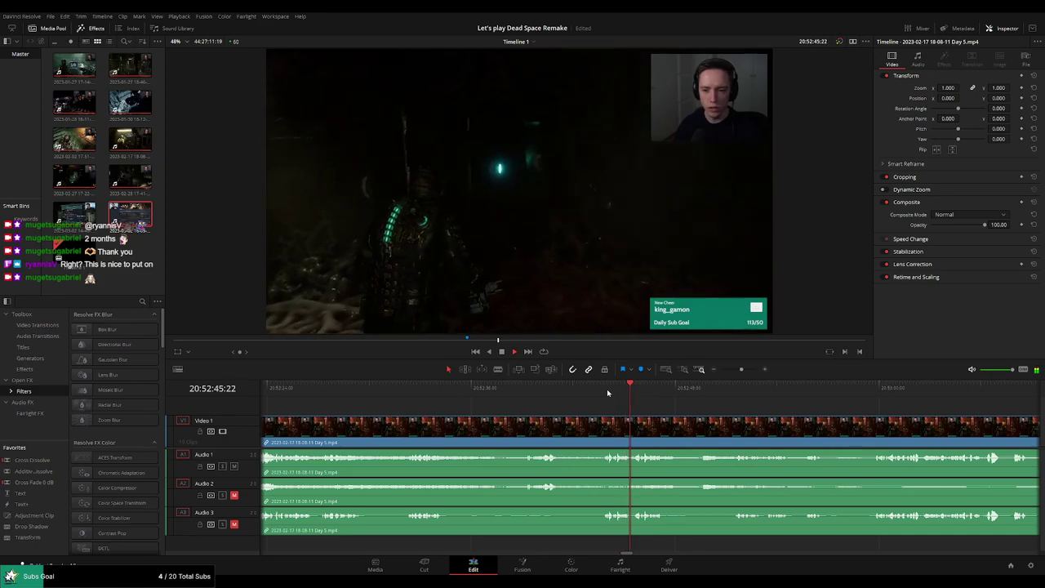
{"action": "left_click_drag", "start_coordinate": [653, 390], "coordinate": [701, 392]}
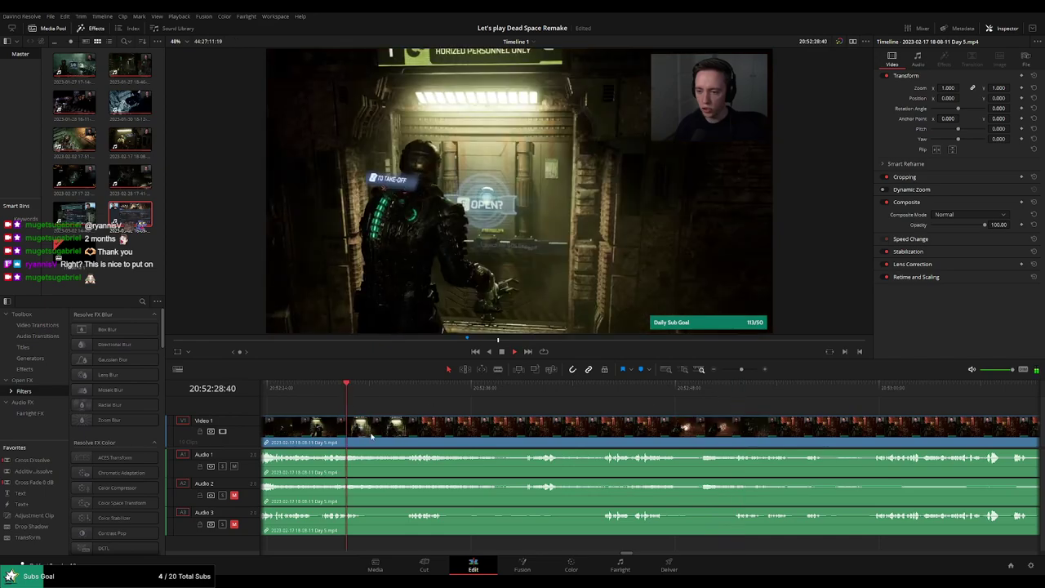
{"action": "key", "text": "space"}
{"action": "mouse_move", "coordinate": [411, 399]}
{"action": "left_mouse_down"}
{"action": "mouse_move", "coordinate": [532, 391]}
{"action": "mouse_move", "coordinate": [486, 389]}
{"action": "left_mouse_up"}
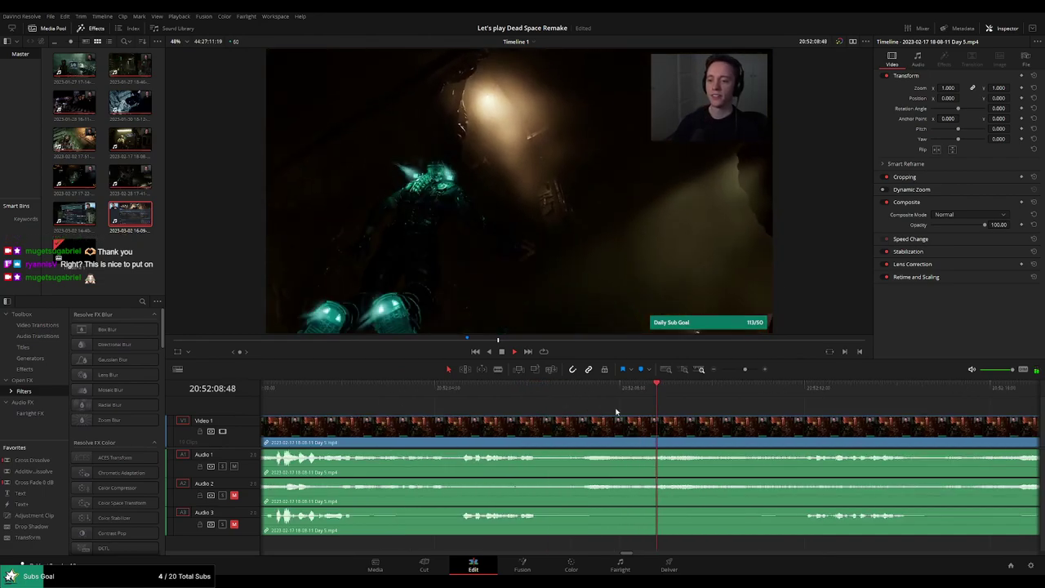
{"action": "left_click", "coordinate": [582, 389]}
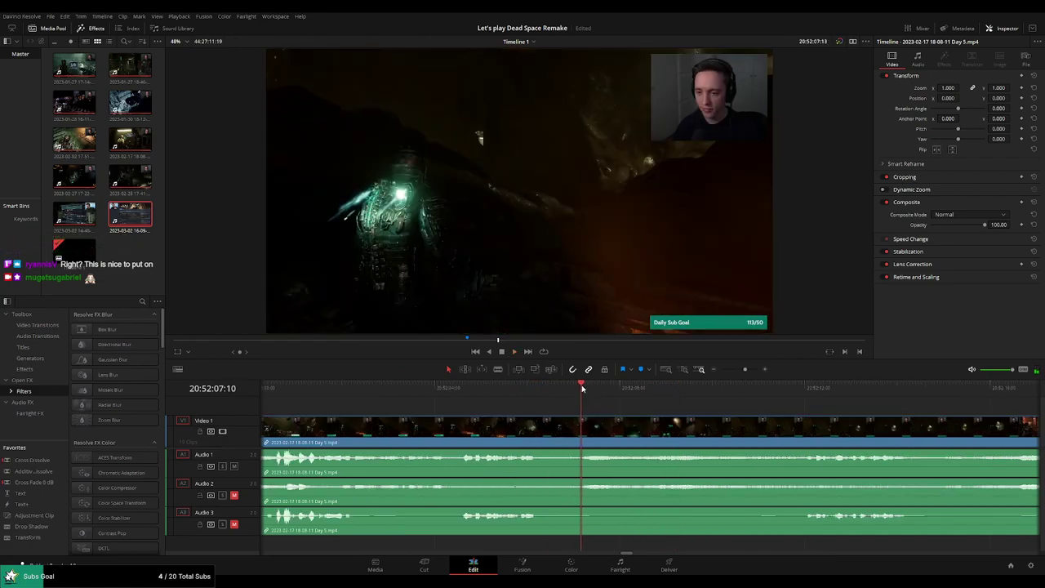
Fade out Audio 1, 2 and 3 leading into the 20:52:07 cut and play across it to check.
{"action": "left_click_drag", "start_coordinate": [582, 388], "coordinate": [575, 389]}
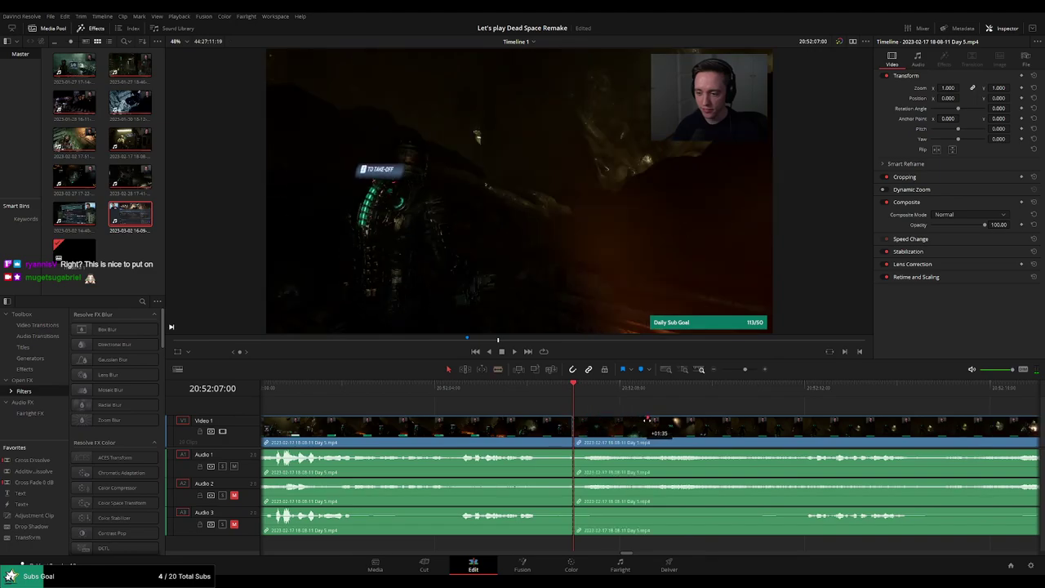
{"action": "left_click_drag", "start_coordinate": [620, 419], "coordinate": [570, 419]}
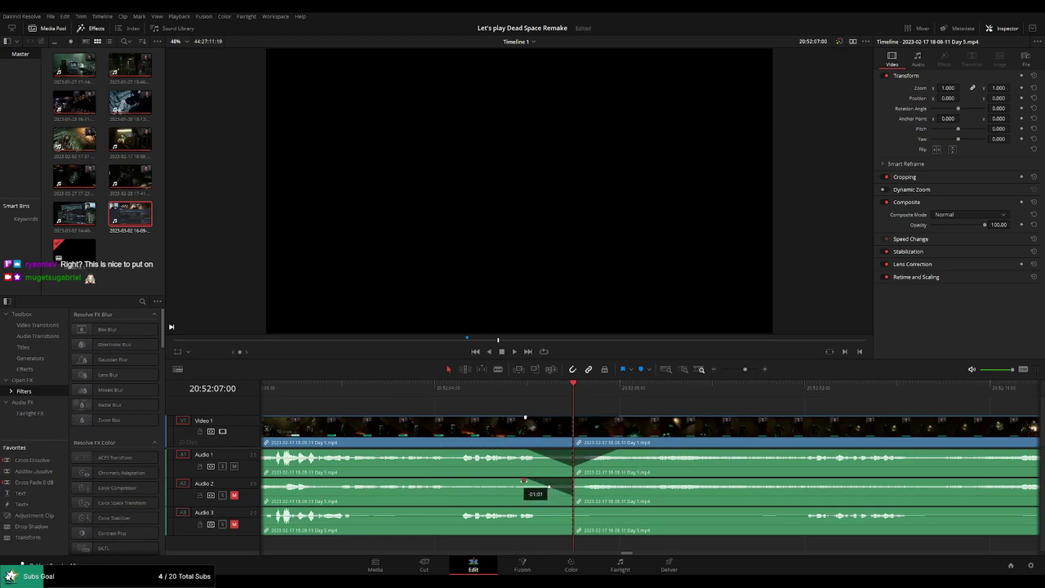
{"action": "left_click_drag", "start_coordinate": [525, 482], "coordinate": [525, 482]}
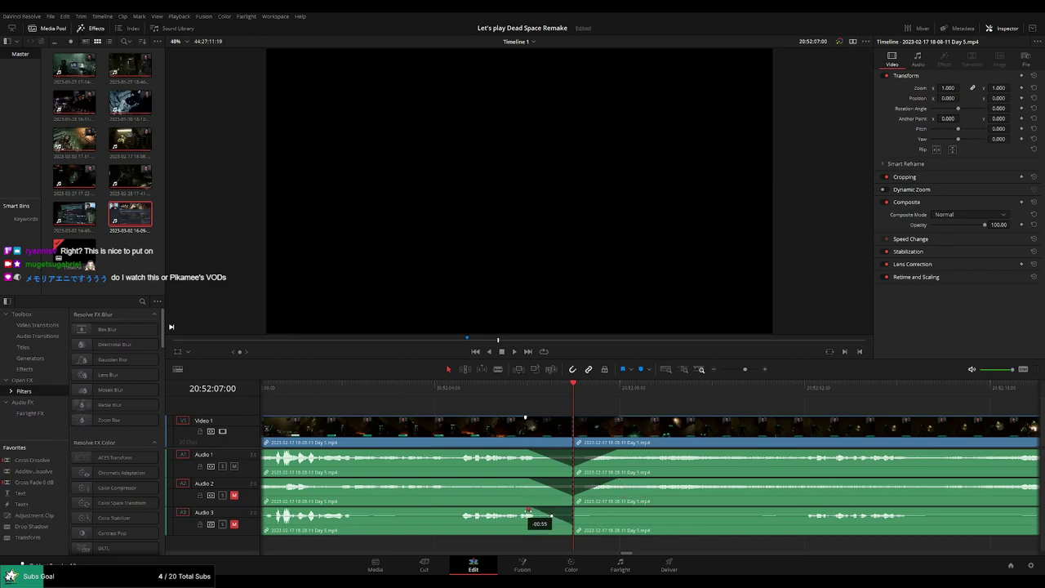
{"action": "left_click_drag", "start_coordinate": [574, 510], "coordinate": [621, 510]}
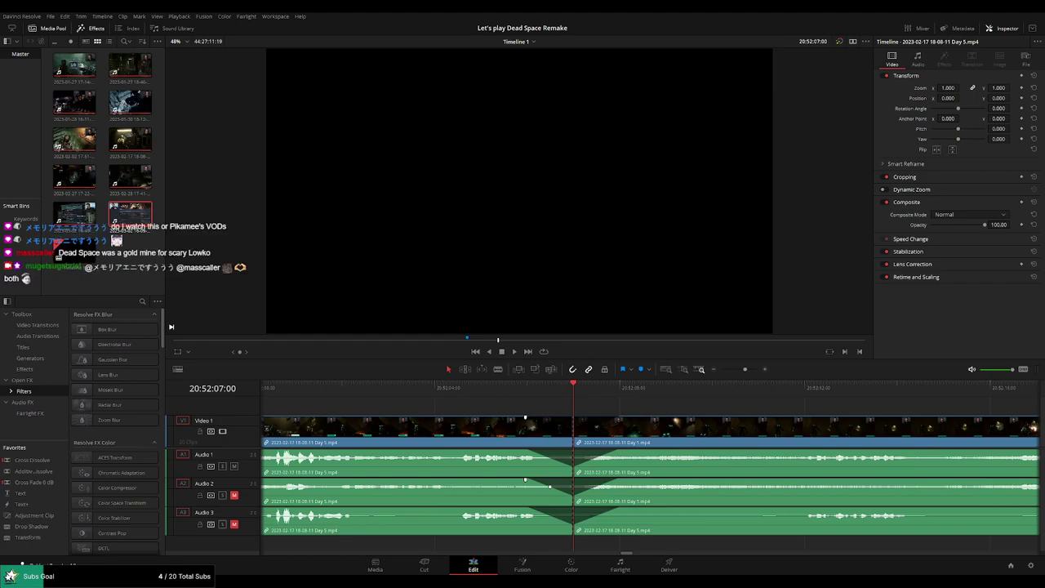
{"action": "key", "text": "space"}
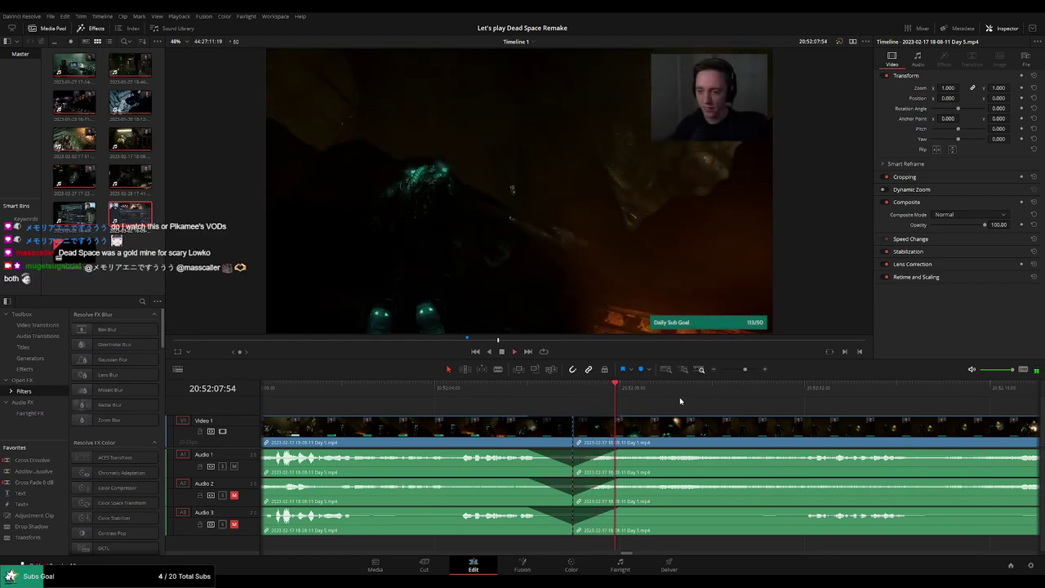
Reposition the later Day 5 piece to start at 22:00:00:00, leaving a gap after the first part.
{"action": "key", "text": "space"}
{"action": "left_click_drag", "start_coordinate": [741, 372], "coordinate": [721, 372]}
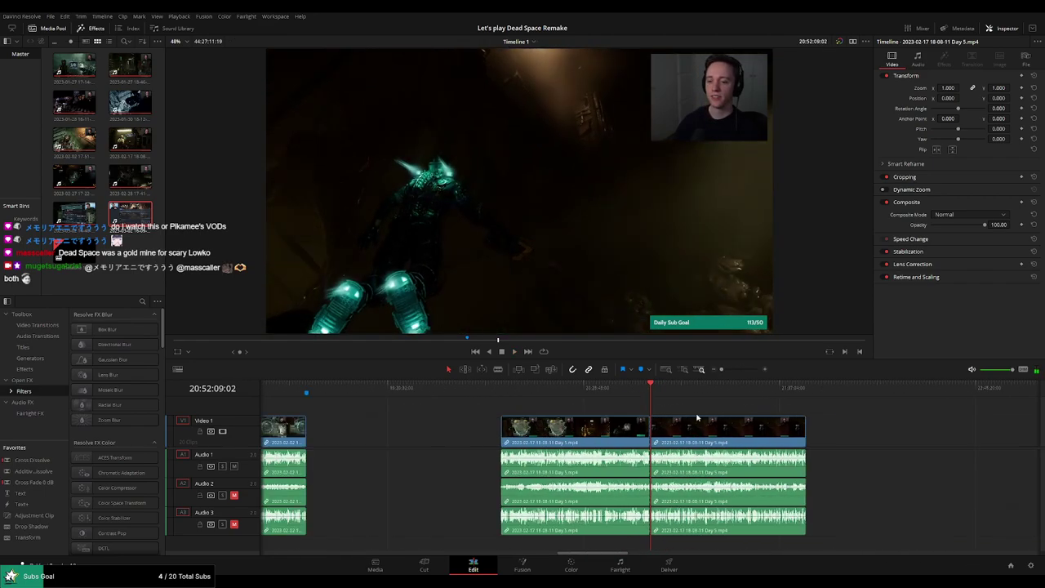
{"action": "key", "text": "ctrl+z"}
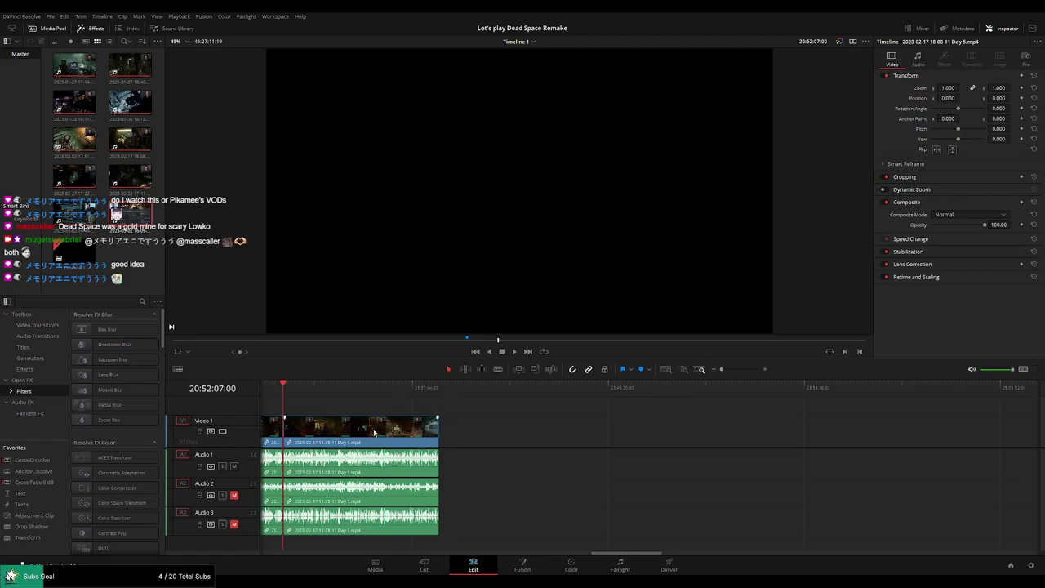
{"action": "left_click_drag", "start_coordinate": [374, 433], "coordinate": [654, 432]}
{"action": "left_click", "coordinate": [403, 420]}
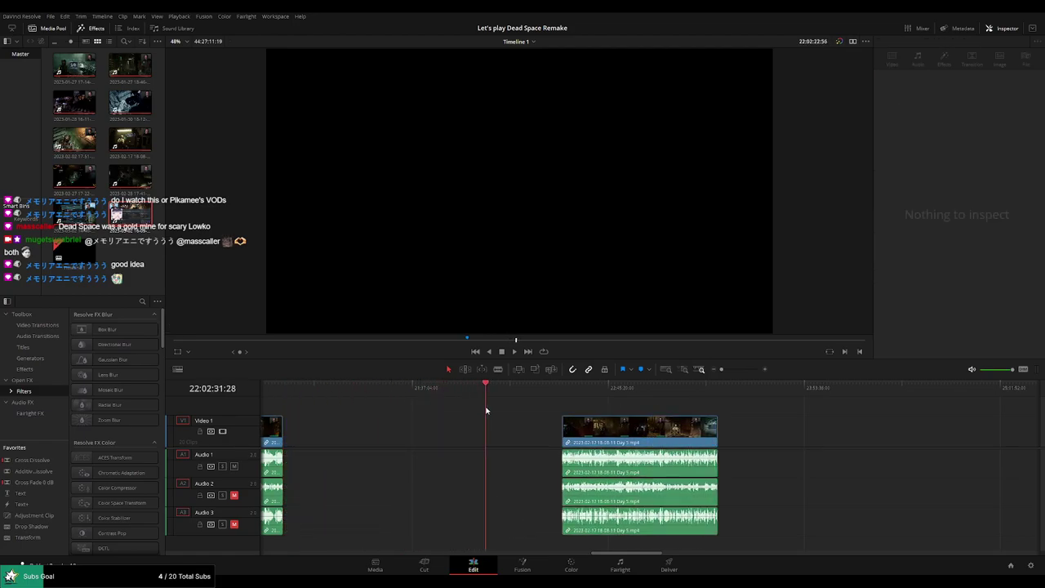
{"action": "scroll", "coordinate": [639, 393], "scroll_direction": "up", "scroll_amount": 5}
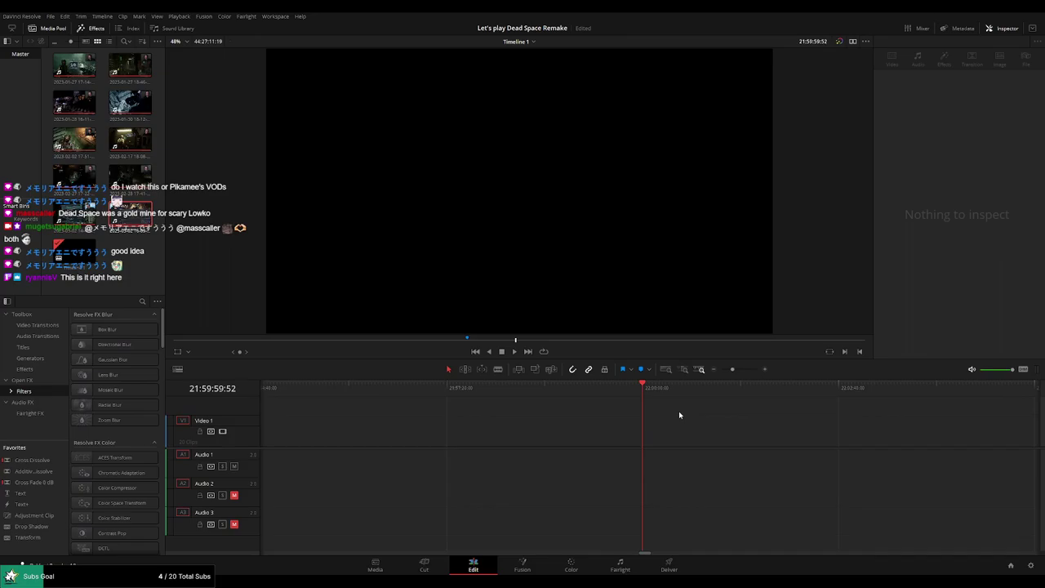
{"action": "left_click_drag", "start_coordinate": [732, 369], "coordinate": [722, 369]}
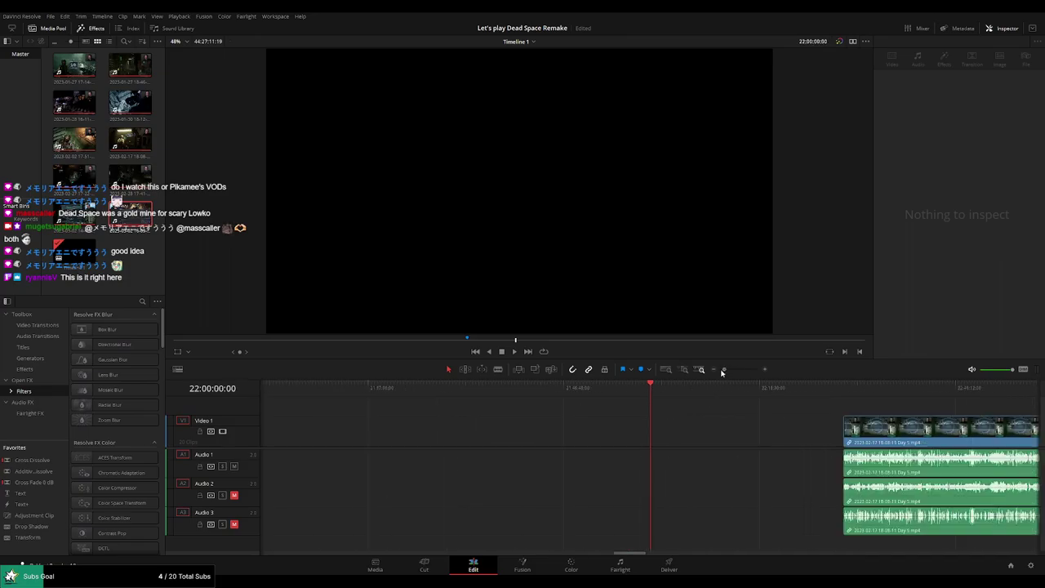
{"action": "left_click_drag", "start_coordinate": [780, 439], "coordinate": [698, 434]}
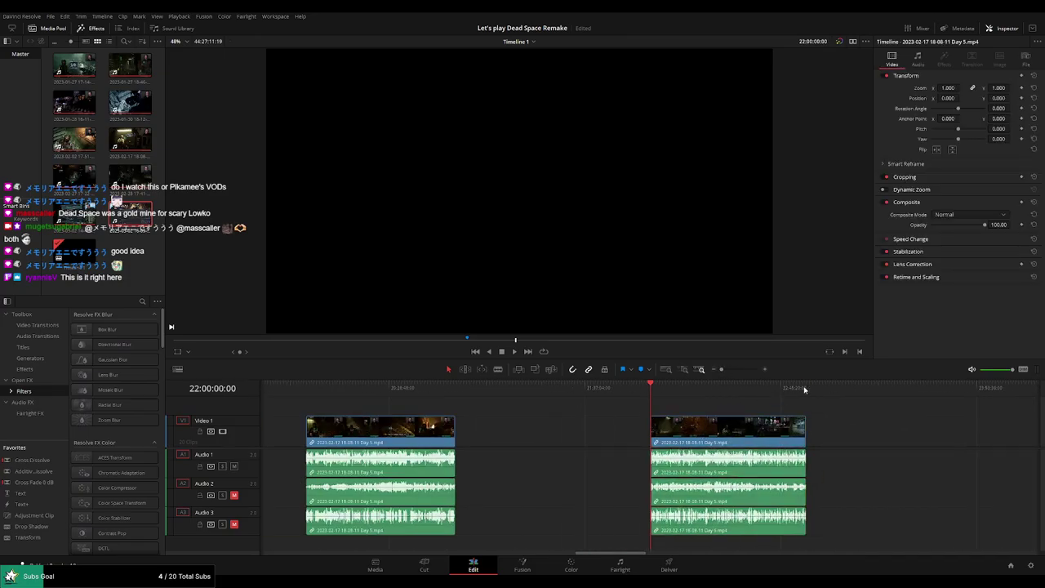
Skim the later Day 5 clip forward past about 22:11:12 to the save menu scene.
{"action": "left_click", "coordinate": [805, 389]}
{"action": "key", "text": "space"}
{"action": "left_click", "coordinate": [678, 387]}
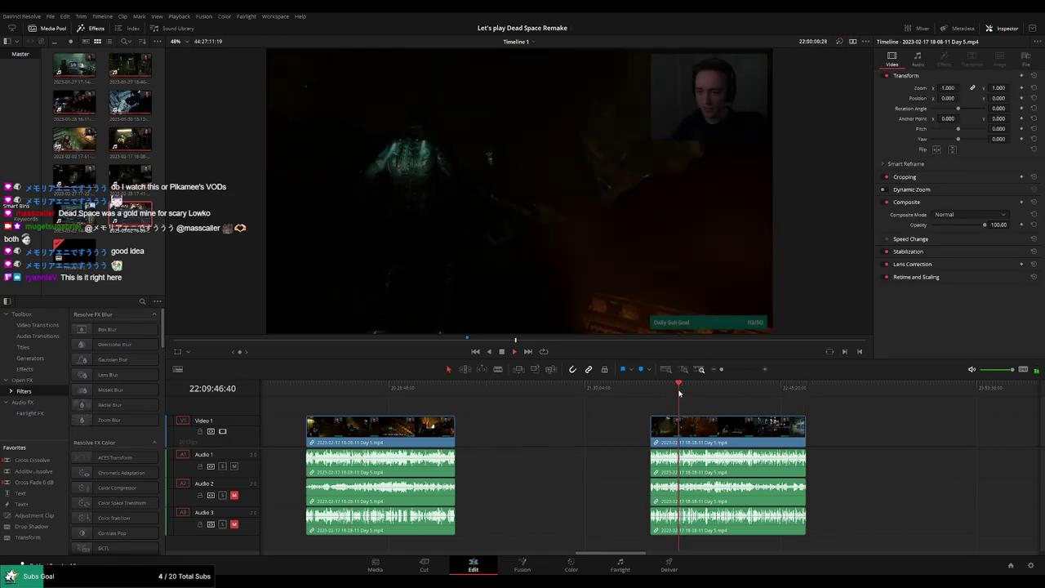
{"action": "scroll", "coordinate": [684, 405], "scroll_direction": "up", "scroll_amount": 5}
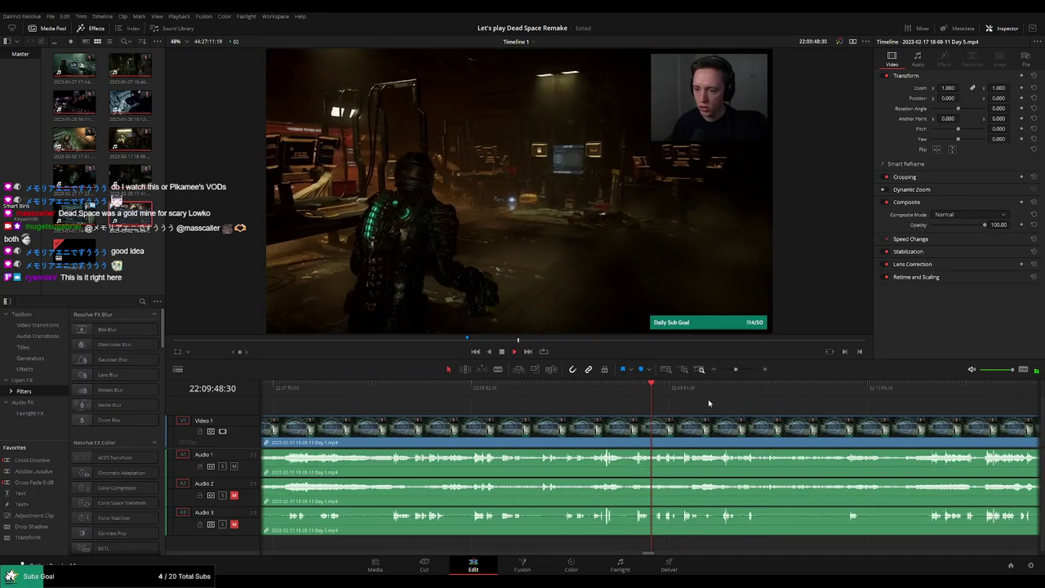
{"action": "left_click", "coordinate": [724, 392]}
{"action": "scroll", "coordinate": [788, 416], "scroll_direction": "right", "scroll_amount": 2}
{"action": "left_click", "coordinate": [632, 391]}
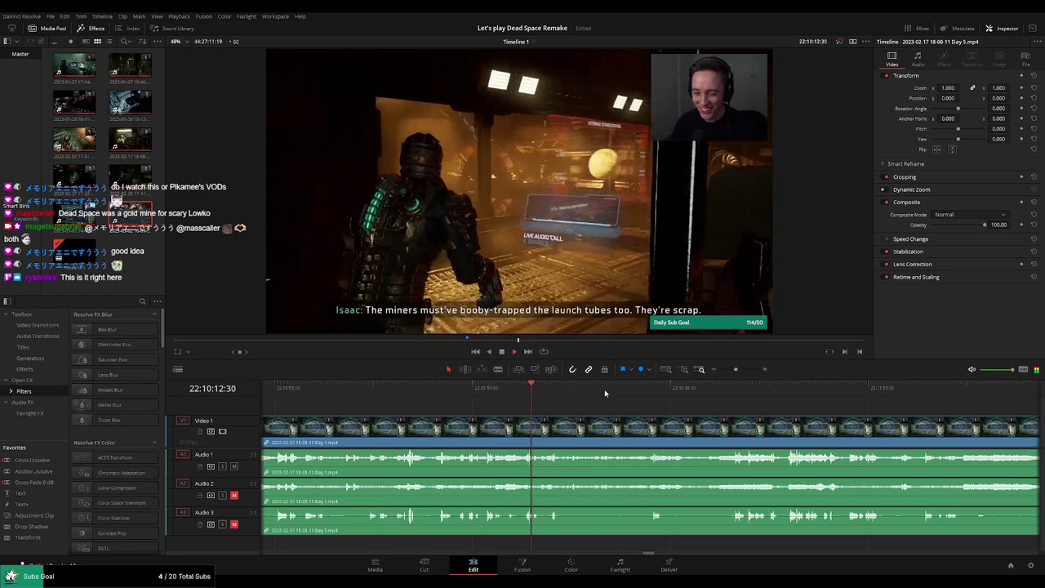
{"action": "left_click", "coordinate": [726, 391]}
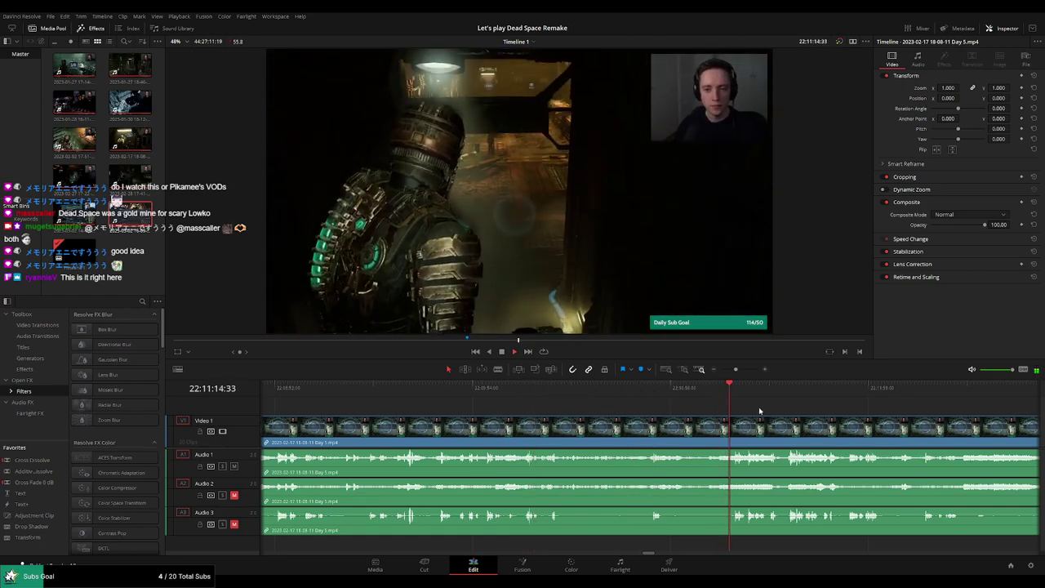
{"action": "scroll", "coordinate": [709, 419], "scroll_direction": "right", "scroll_amount": 1}
{"action": "scroll", "coordinate": [709, 419], "scroll_direction": "right", "scroll_amount": 2}
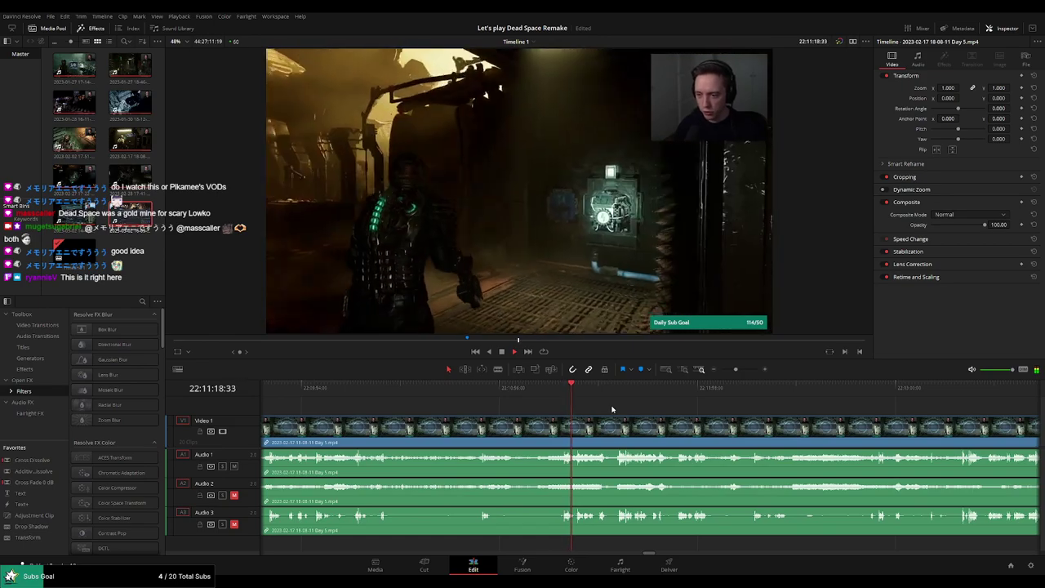
{"action": "left_click", "coordinate": [612, 391]}
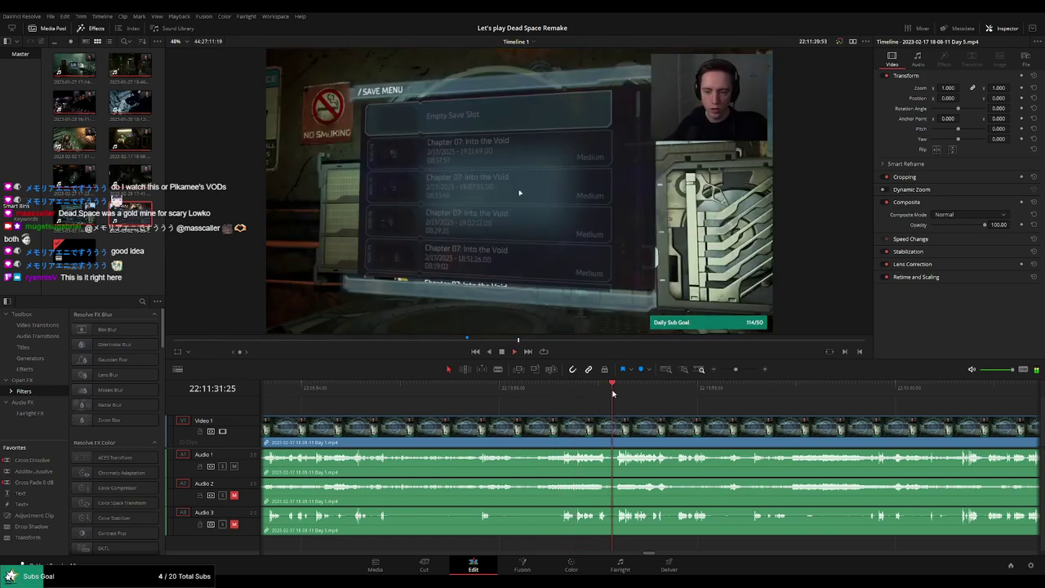
{"action": "left_click_drag", "start_coordinate": [617, 394], "coordinate": [727, 390]}
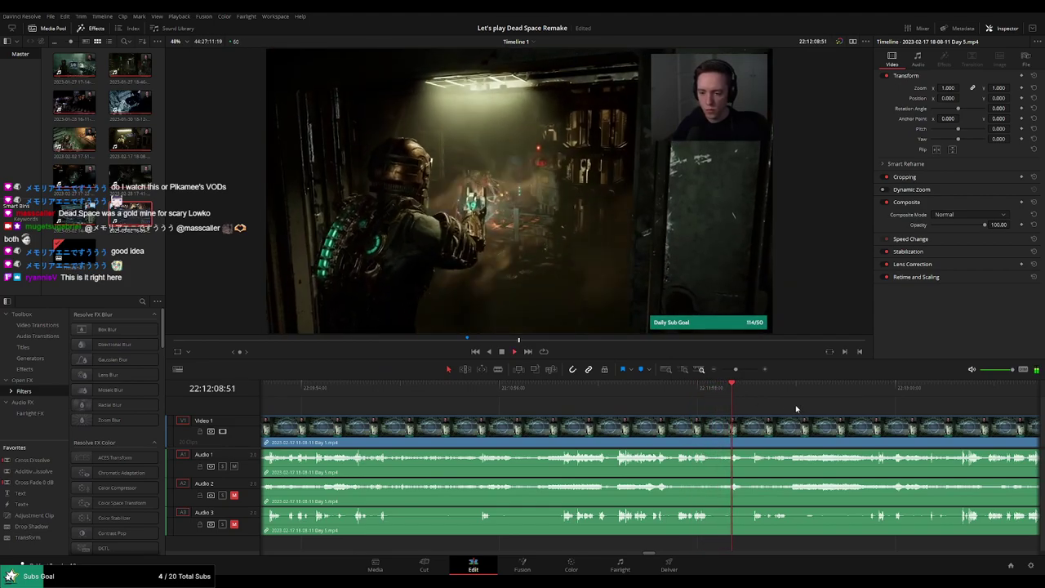
Fast-forward through the footage and play from the Ishimura Planetside Team logo screen.
{"action": "key", "text": "l"}
{"action": "key", "text": "l"}
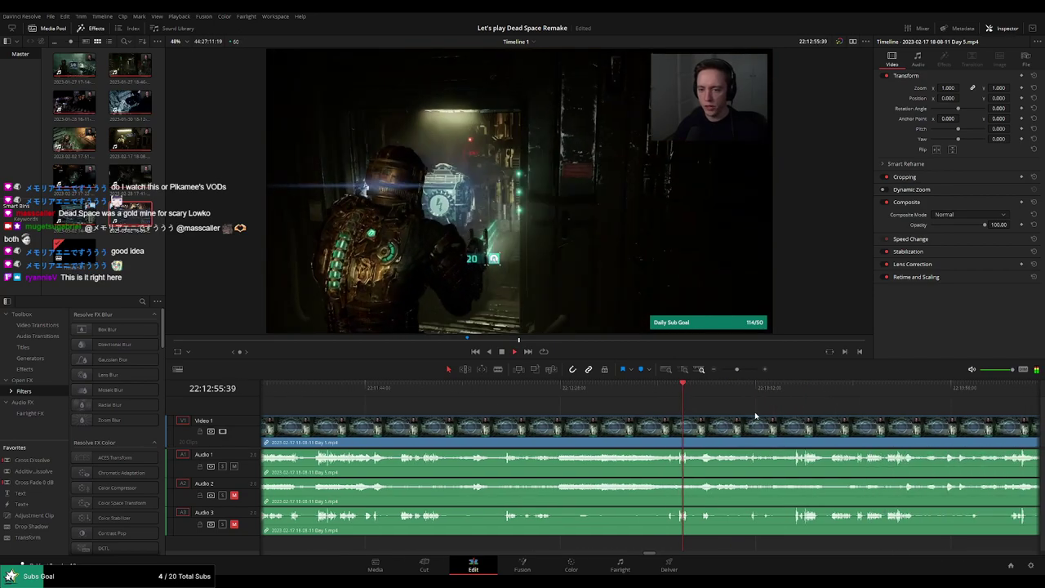
{"action": "key", "text": "k"}
{"action": "key", "text": "l"}
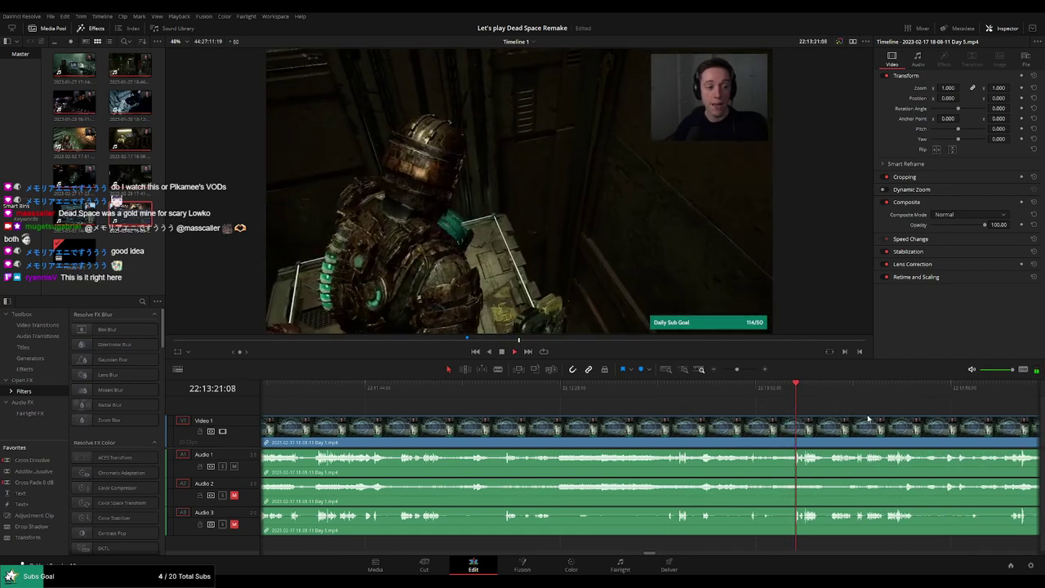
{"action": "left_click", "coordinate": [669, 391]}
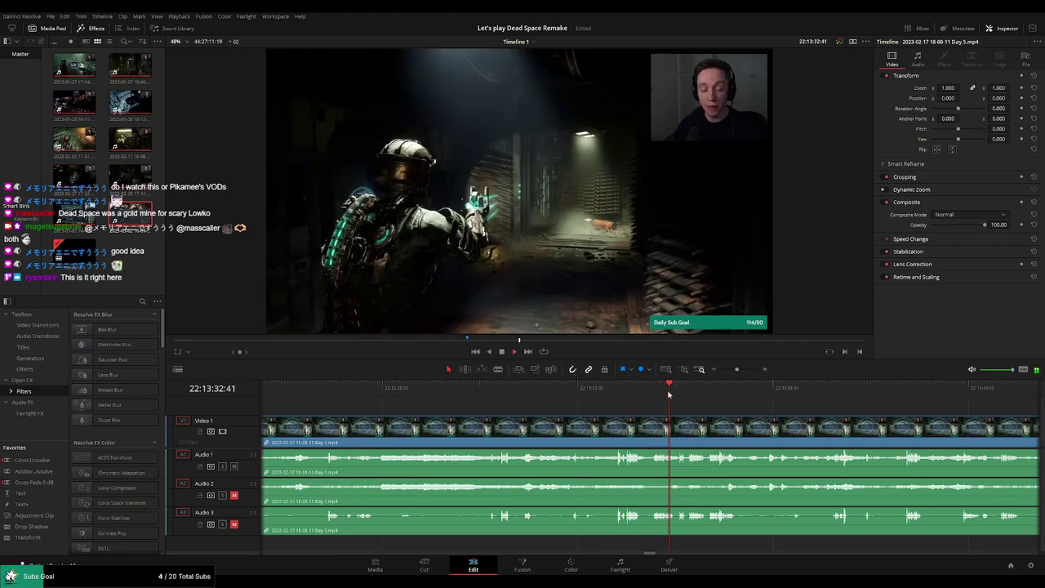
{"action": "left_click", "coordinate": [847, 390]}
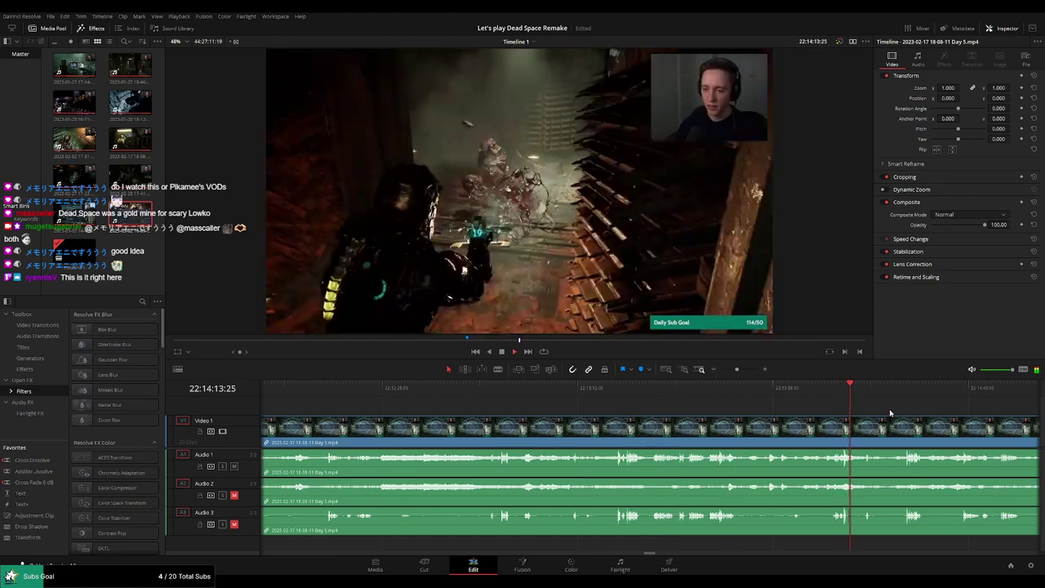
{"action": "left_click_drag", "start_coordinate": [801, 390], "coordinate": [887, 416]}
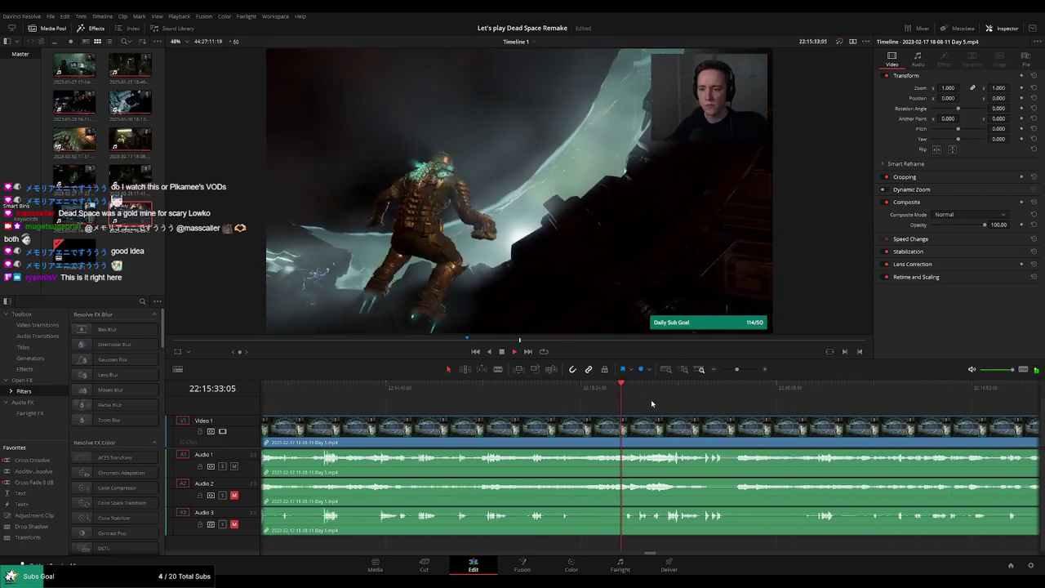
{"action": "scroll", "coordinate": [673, 410], "scroll_direction": "down", "scroll_amount": 3}
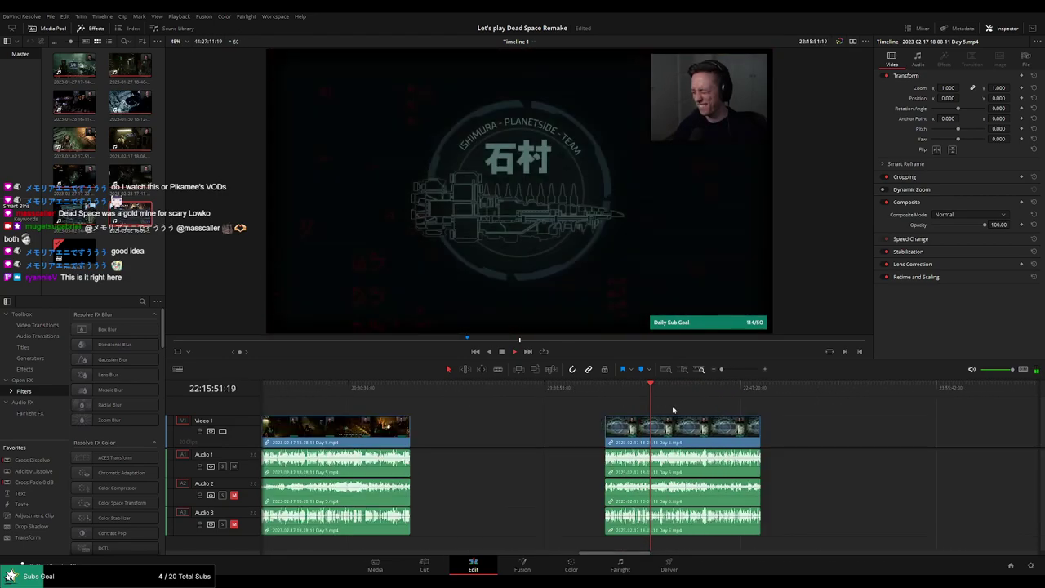
{"action": "scroll", "coordinate": [655, 394], "scroll_direction": "up", "scroll_amount": 3}
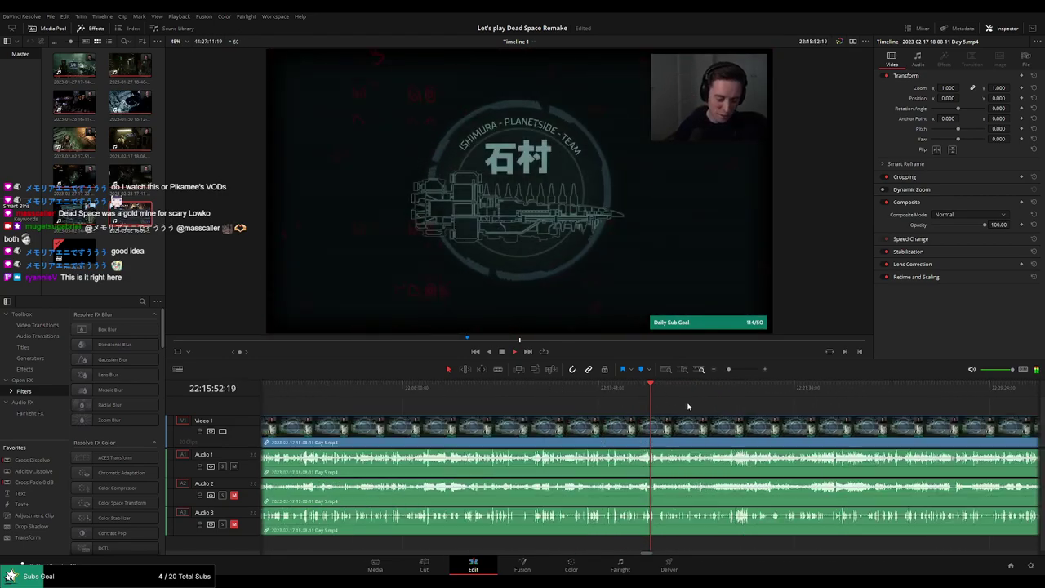
{"action": "left_click", "coordinate": [582, 390]}
{"action": "key", "text": "space"}
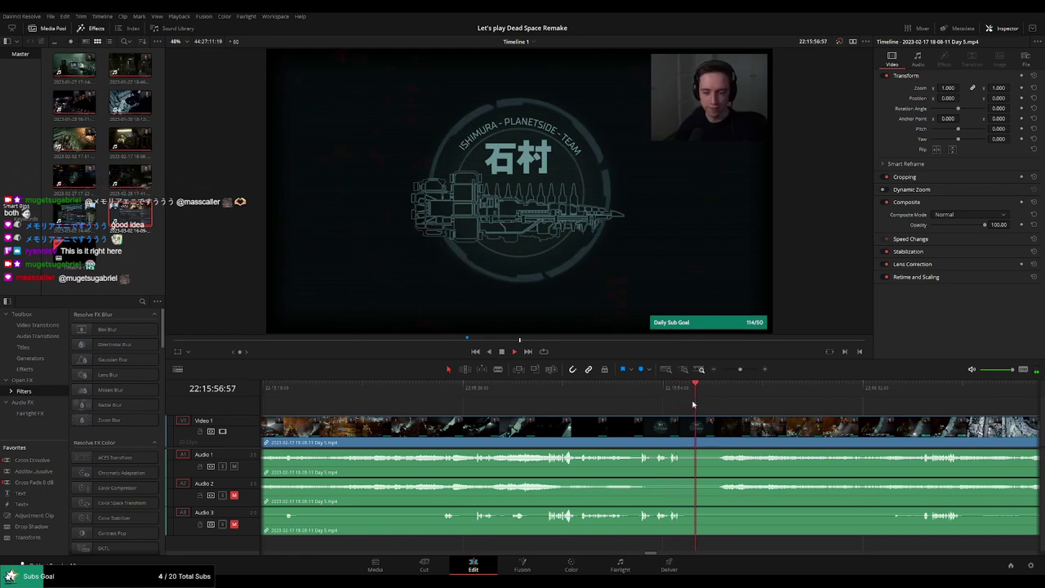
Skim ahead through the later Day 5 footage toward the atrium door scene.
{"action": "scroll", "coordinate": [695, 402], "scroll_direction": "down", "scroll_amount": 3}
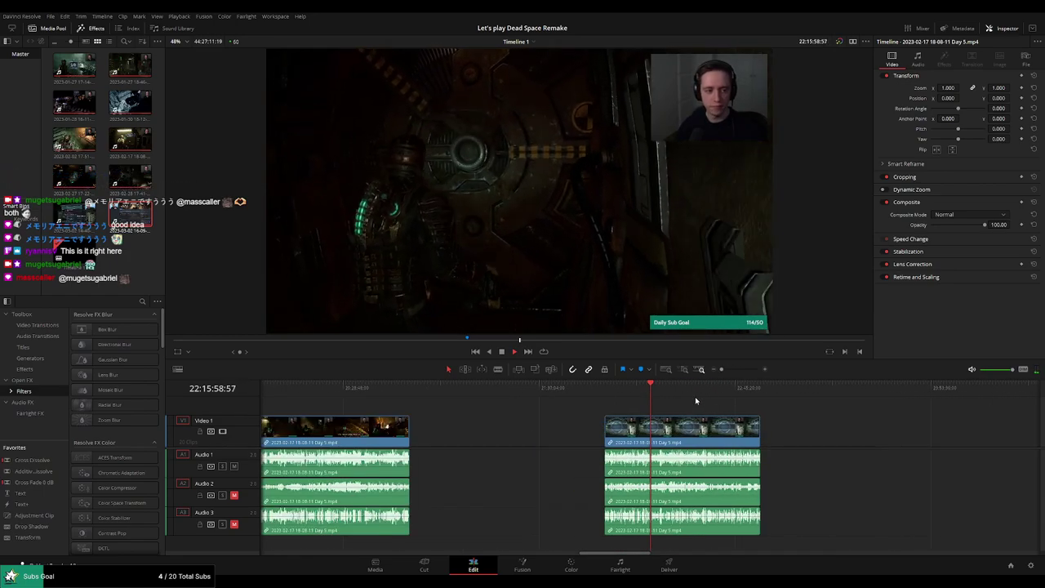
{"action": "left_click", "coordinate": [704, 389]}
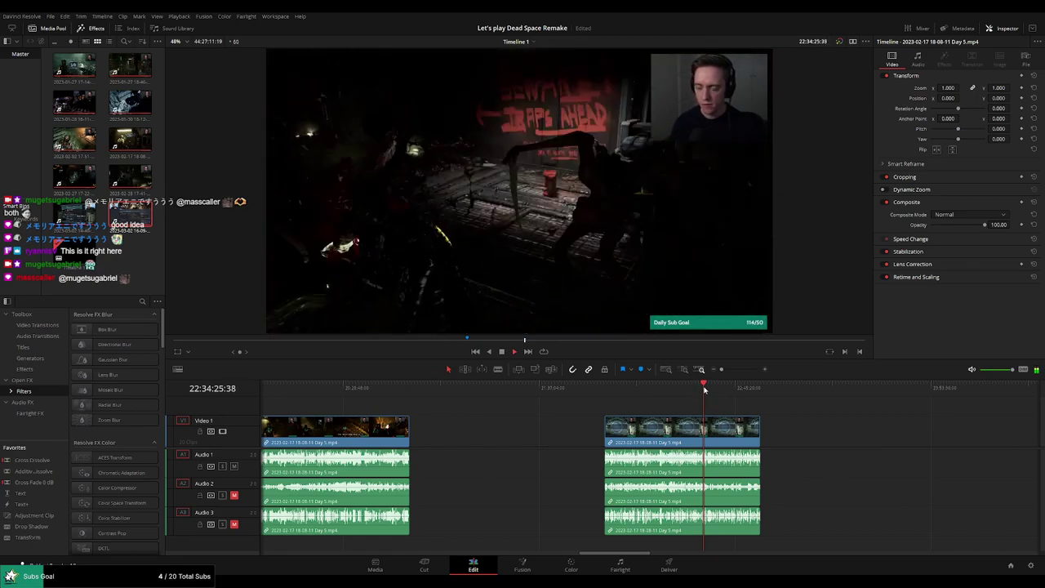
{"action": "left_click", "coordinate": [735, 389]}
{"action": "scroll", "coordinate": [741, 399], "scroll_direction": "up", "scroll_amount": 3}
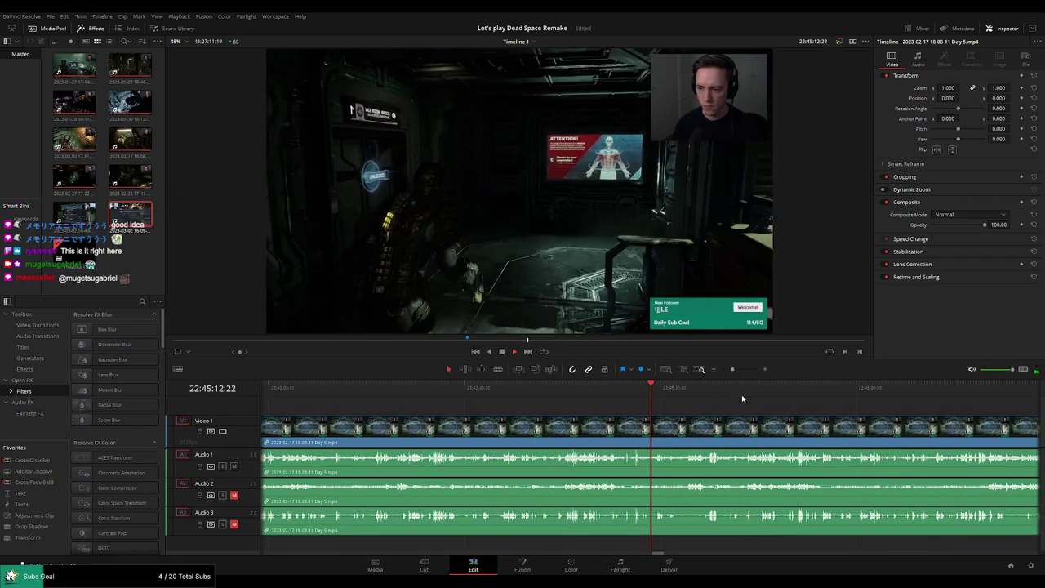
{"action": "left_click", "coordinate": [903, 389]}
{"action": "scroll", "coordinate": [865, 392], "scroll_direction": "down", "scroll_amount": 3}
{"action": "left_click", "coordinate": [563, 389]}
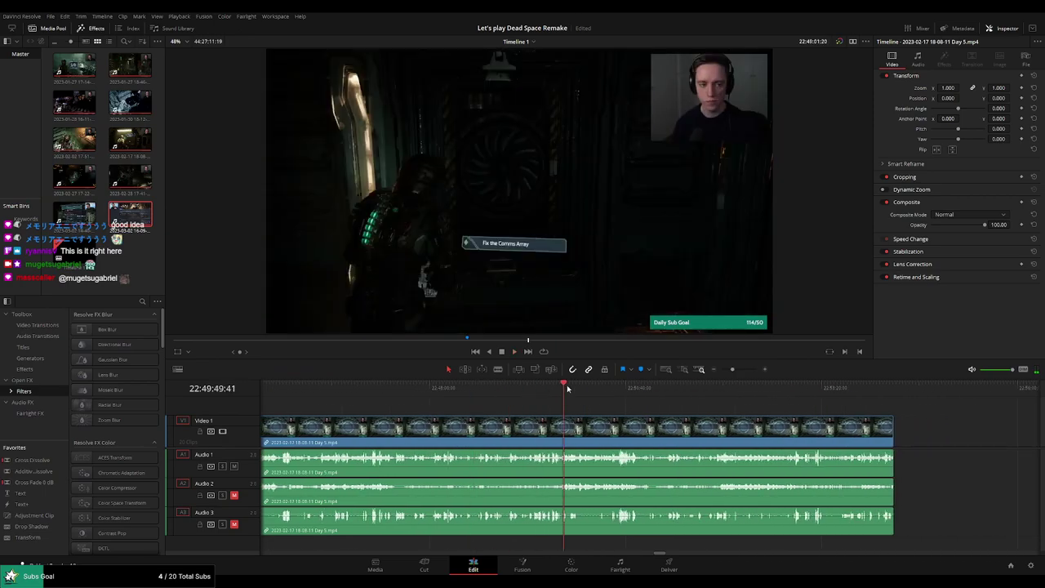
{"action": "left_click_drag", "start_coordinate": [568, 389], "coordinate": [662, 389]}
{"action": "scroll", "coordinate": [670, 400], "scroll_direction": "up", "scroll_amount": 3}
{"action": "left_click", "coordinate": [604, 391]}
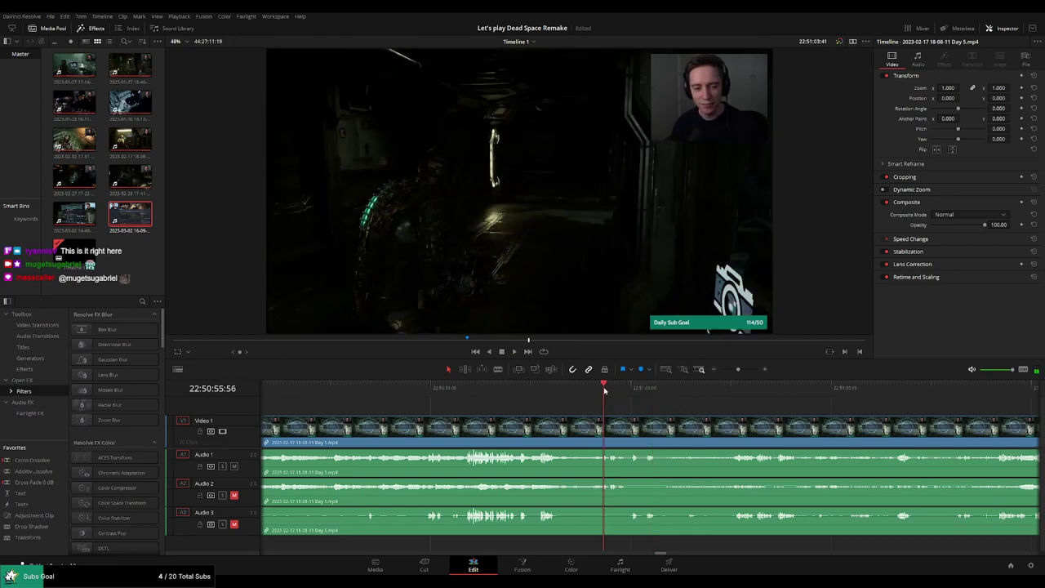
{"action": "left_click_drag", "start_coordinate": [527, 390], "coordinate": [463, 389]}
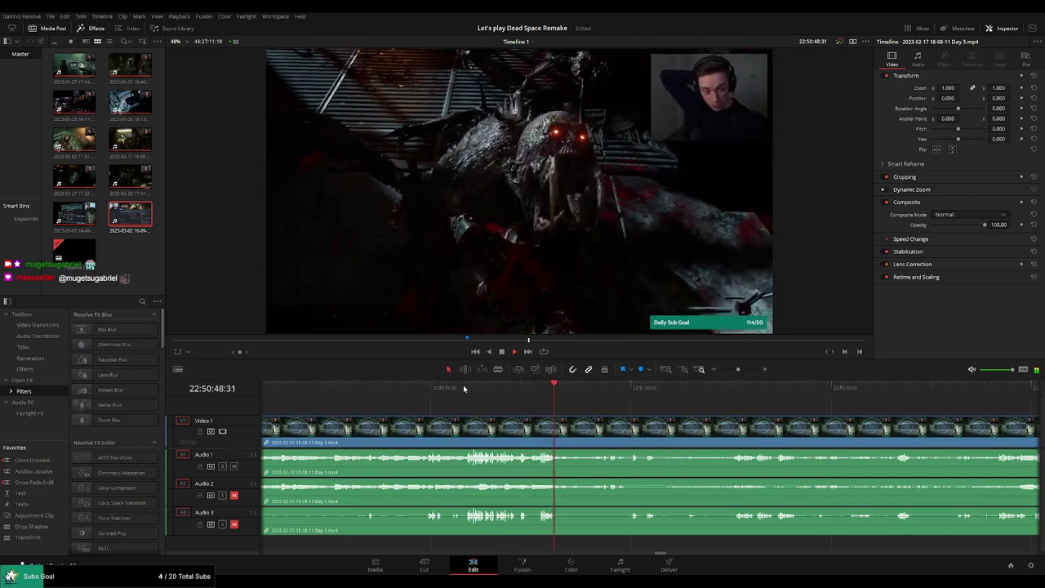
Blade all tracks at 22:51:52:20, where the main atrium door unlocks.
{"action": "mouse_move", "coordinate": [593, 389]}
{"action": "left_mouse_down"}
{"action": "mouse_move", "coordinate": [665, 410]}
{"action": "mouse_move", "coordinate": [601, 384]}
{"action": "mouse_move", "coordinate": [699, 396]}
{"action": "mouse_move", "coordinate": [638, 412]}
{"action": "left_mouse_up"}
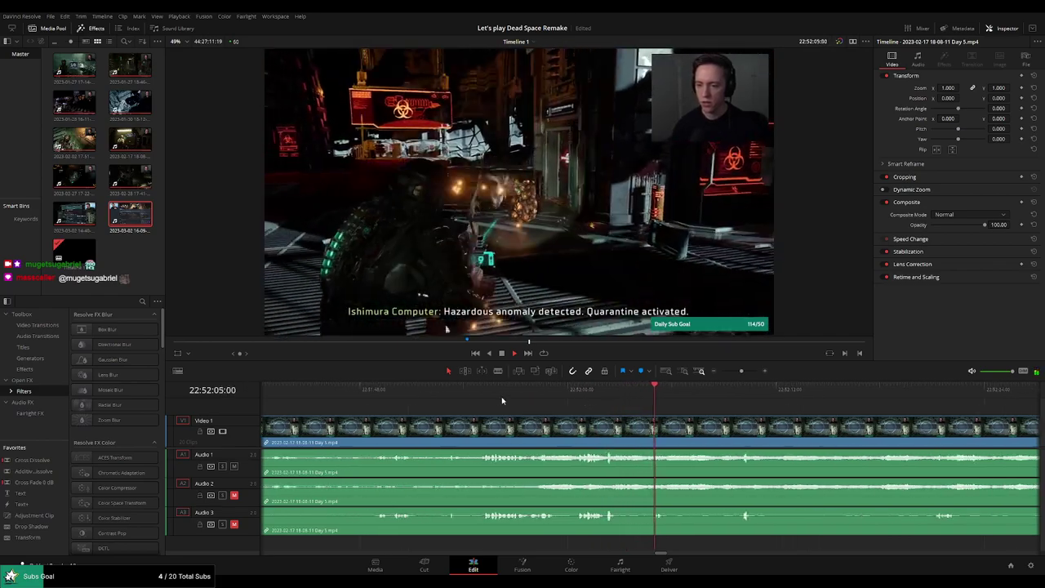
{"action": "left_click", "coordinate": [488, 401]}
{"action": "scroll", "coordinate": [488, 401], "scroll_direction": "up", "scroll_amount": 2}
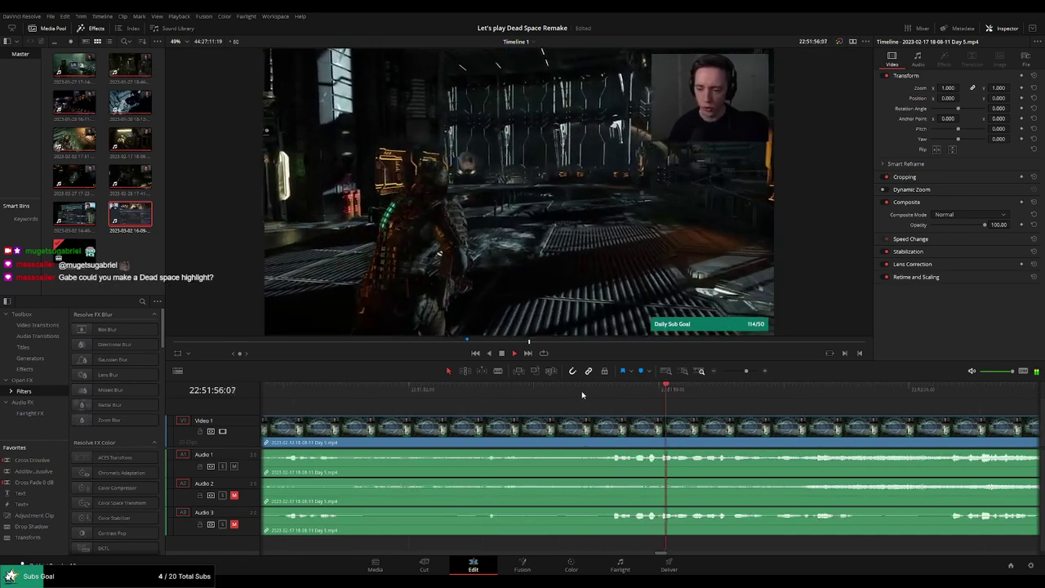
{"action": "left_click", "coordinate": [490, 400]}
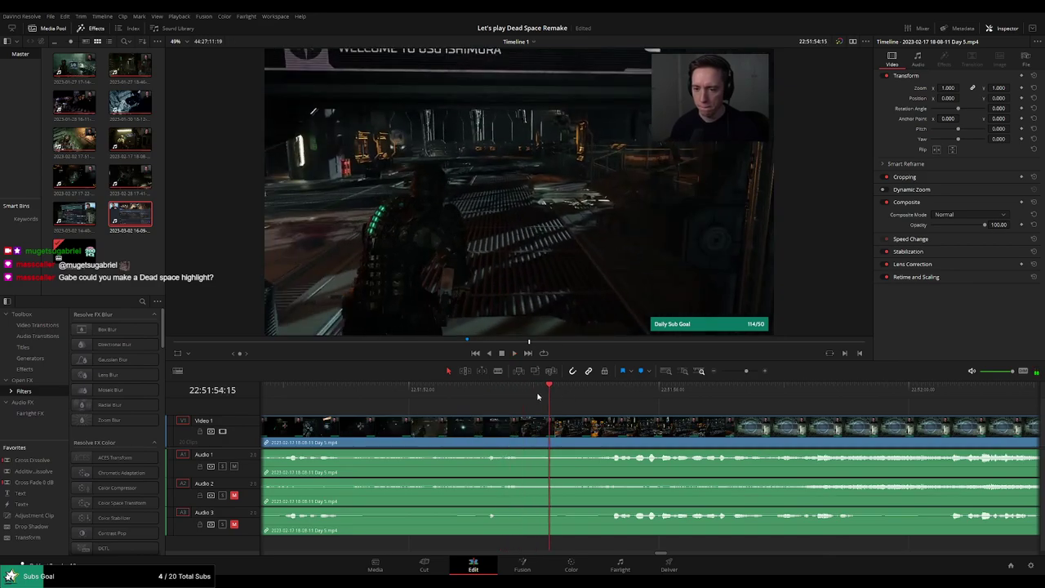
{"action": "left_click", "coordinate": [432, 393]}
{"action": "left_click", "coordinate": [430, 396]}
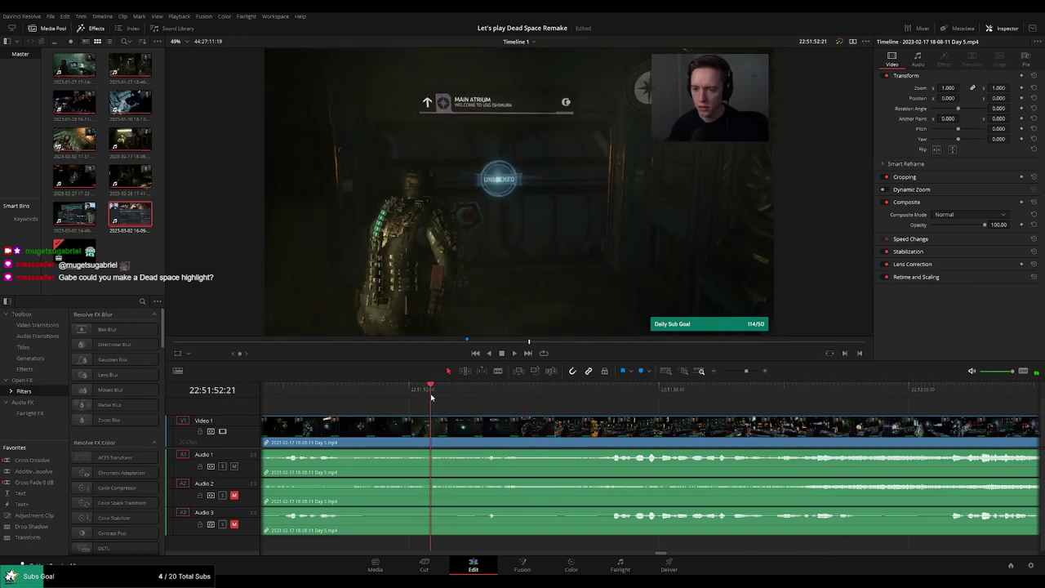
{"action": "key", "text": "ctrl+b"}
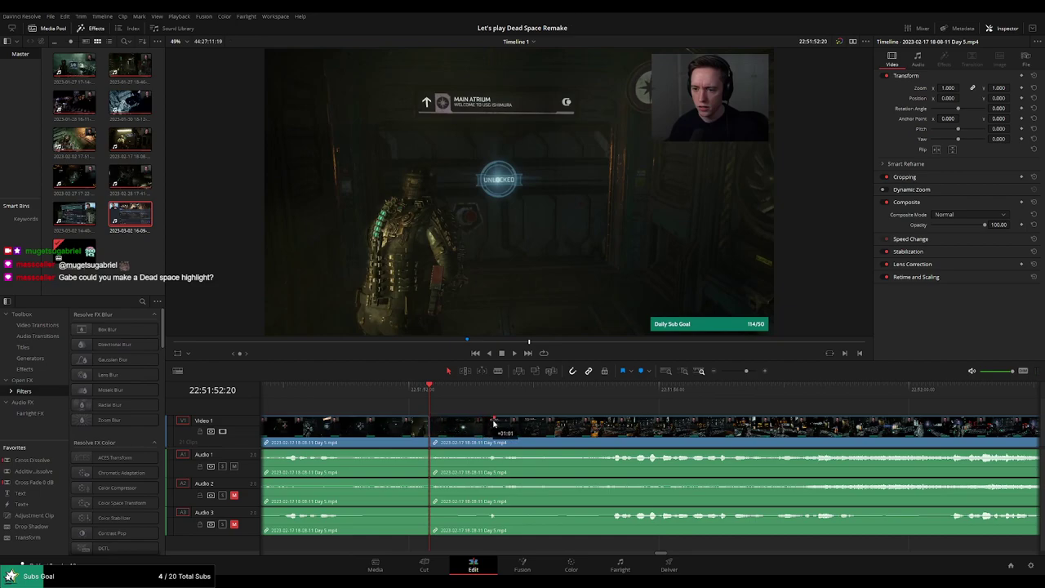
Add fade-outs on Audio 1, 2 and 3 before the 22:51:52:20 cut and preview them.
{"action": "left_click_drag", "start_coordinate": [439, 423], "coordinate": [426, 419]}
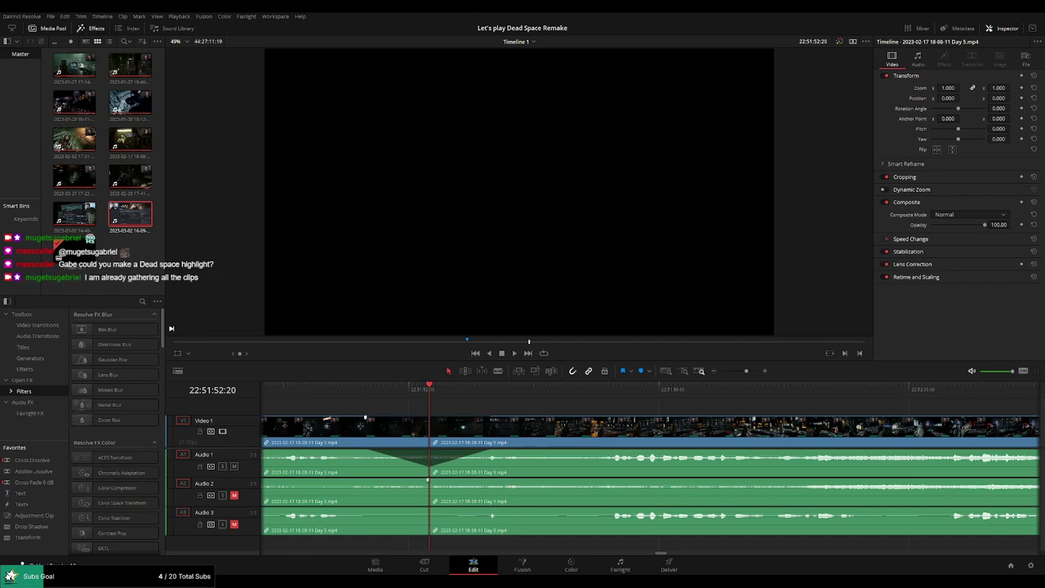
{"action": "left_click_drag", "start_coordinate": [428, 479], "coordinate": [376, 480]}
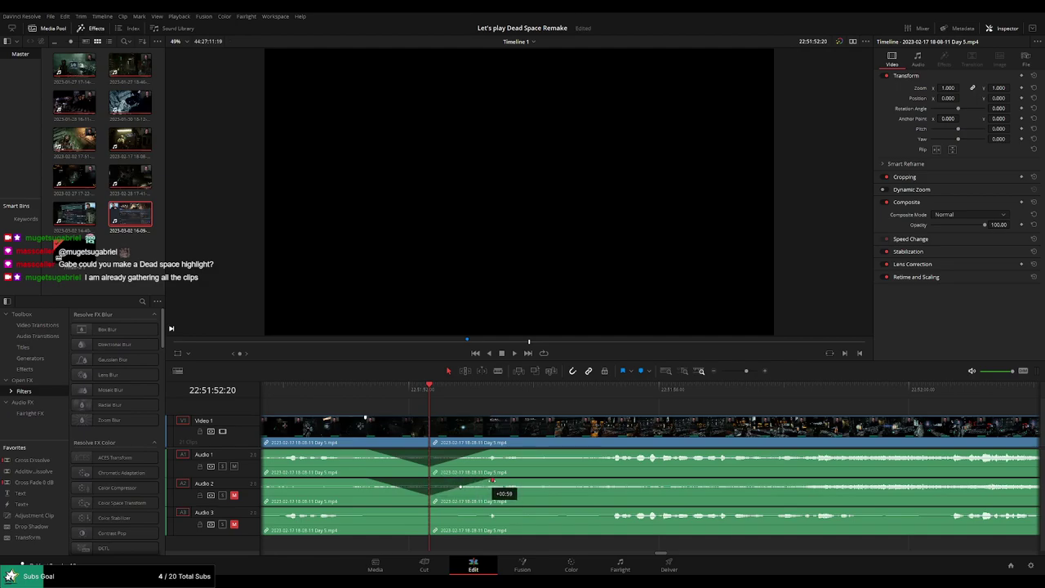
{"action": "left_click_drag", "start_coordinate": [399, 511], "coordinate": [374, 511]}
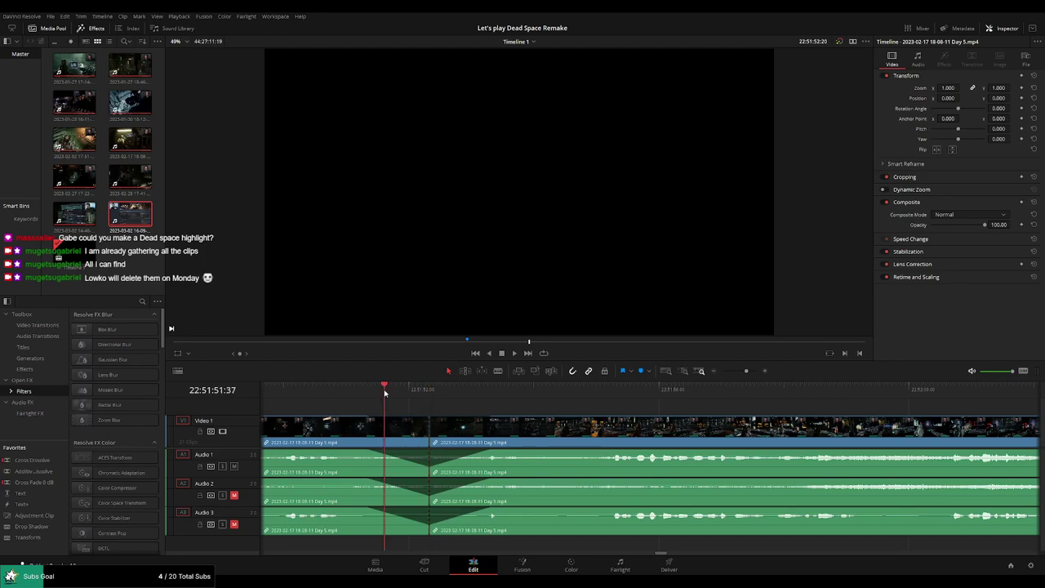
{"action": "key", "text": "space"}
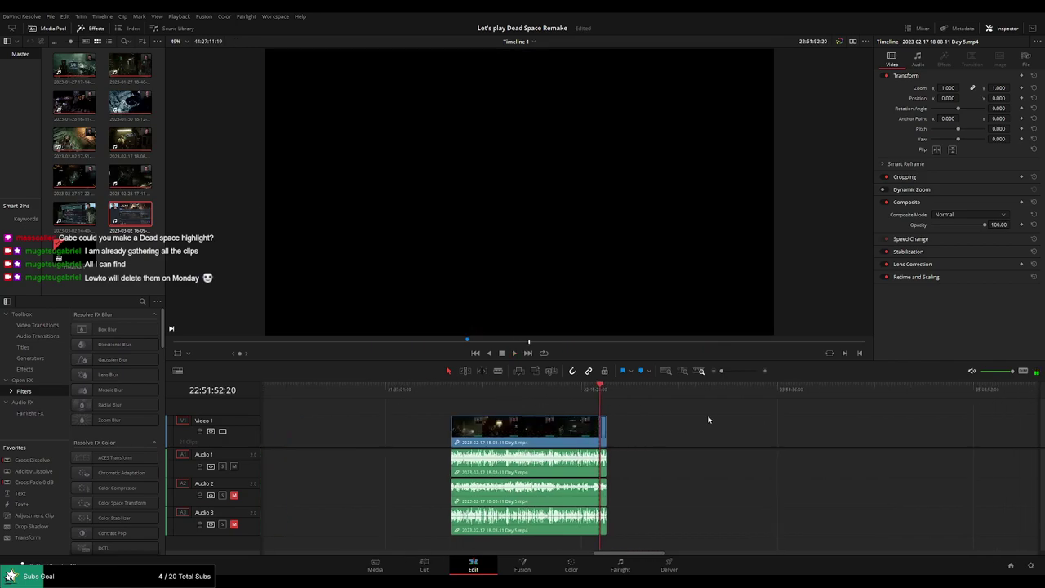
Move the short leftover piece after the atrium cut away from the main clip, then partway back.
{"action": "scroll", "coordinate": [572, 420], "scroll_direction": "right", "scroll_amount": 5}
{"action": "left_click_drag", "start_coordinate": [367, 435], "coordinate": [617, 435]}
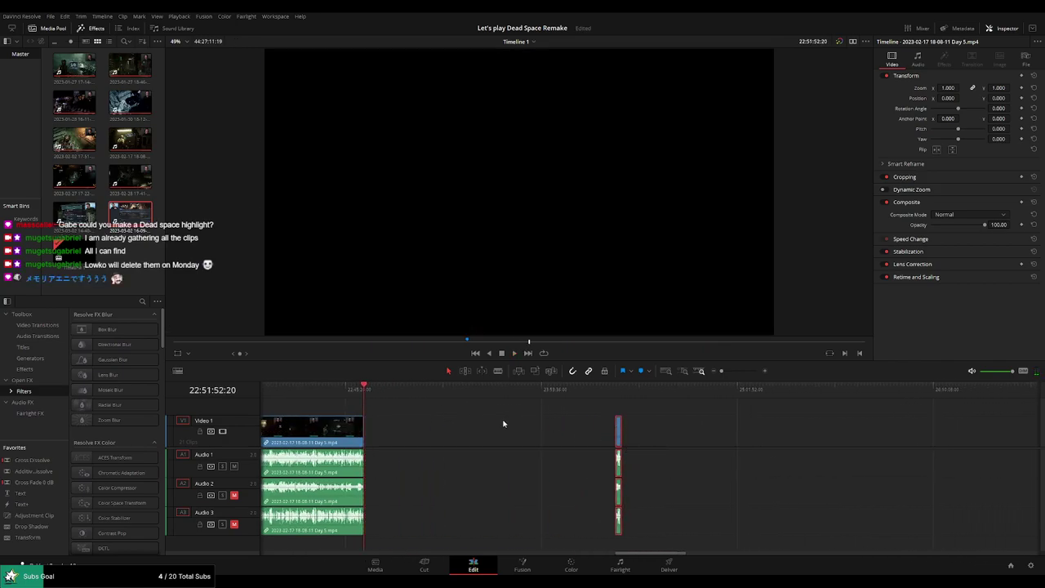
{"action": "left_click", "coordinate": [470, 422]}
{"action": "scroll", "coordinate": [458, 425], "scroll_direction": "left", "scroll_amount": 6}
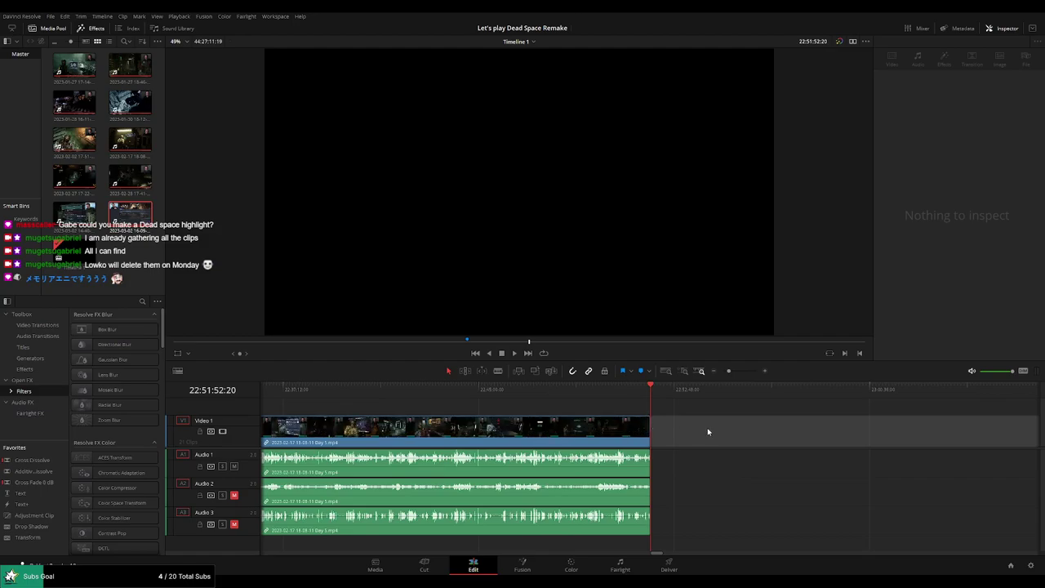
{"action": "scroll", "coordinate": [727, 421], "scroll_direction": "right", "scroll_amount": 5}
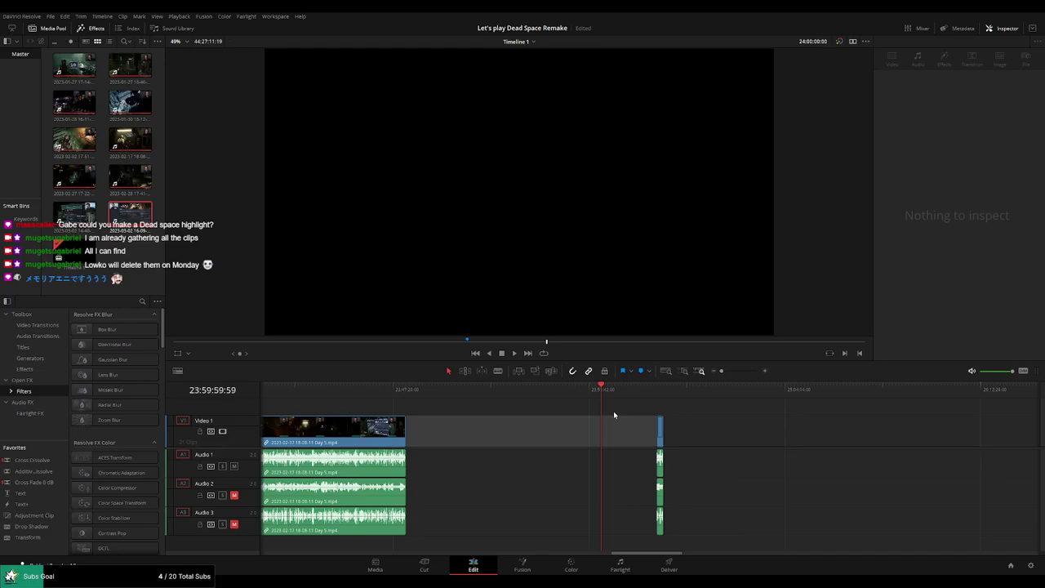
{"action": "left_click_drag", "start_coordinate": [661, 433], "coordinate": [611, 437]}
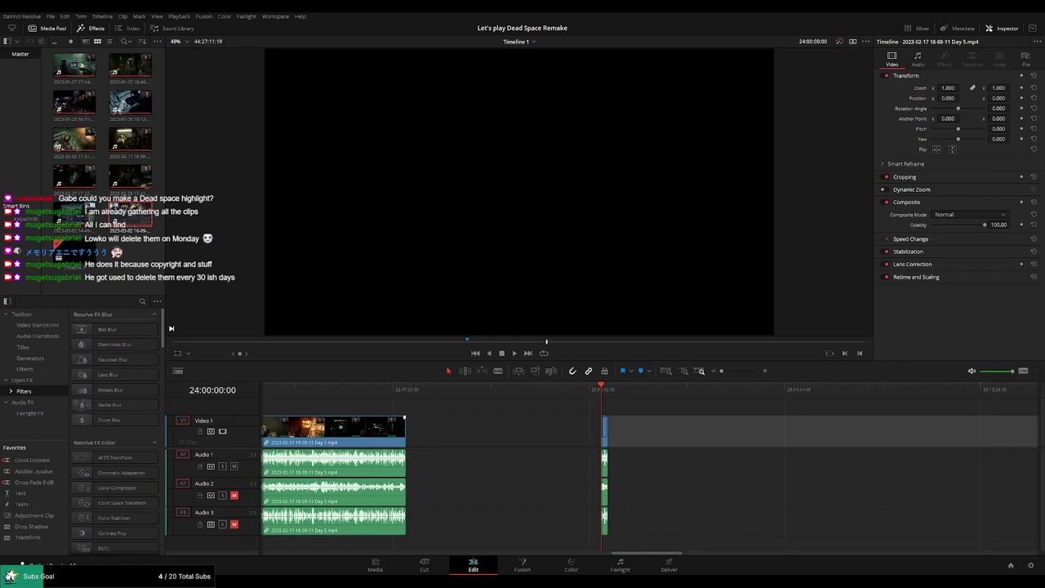
Slide the short piece earlier, undo that move, and play the timeline from the start.
{"action": "scroll", "coordinate": [815, 449], "scroll_direction": "right", "scroll_amount": 5}
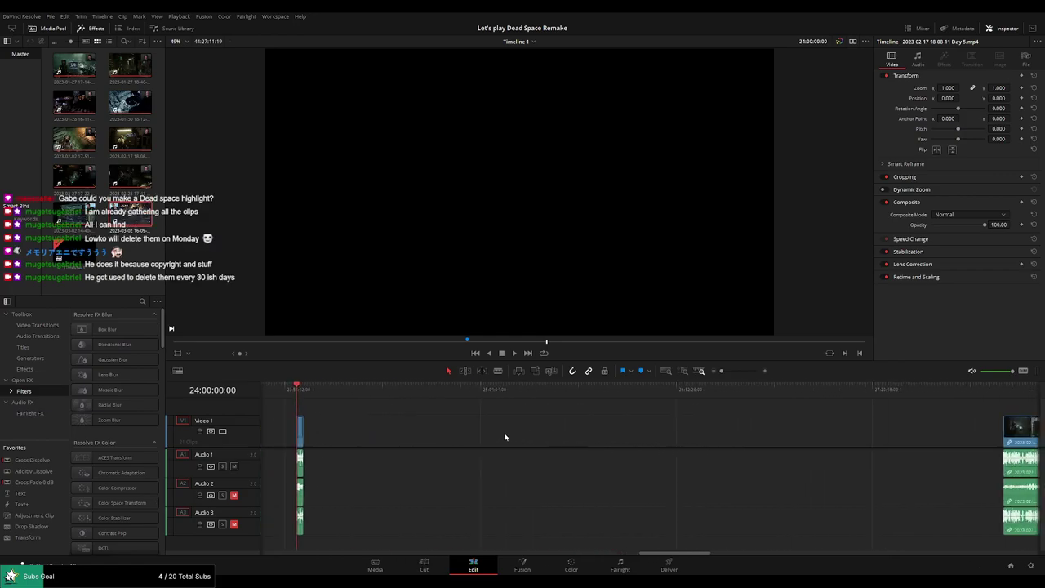
{"action": "left_click_drag", "start_coordinate": [996, 441], "coordinate": [503, 441]}
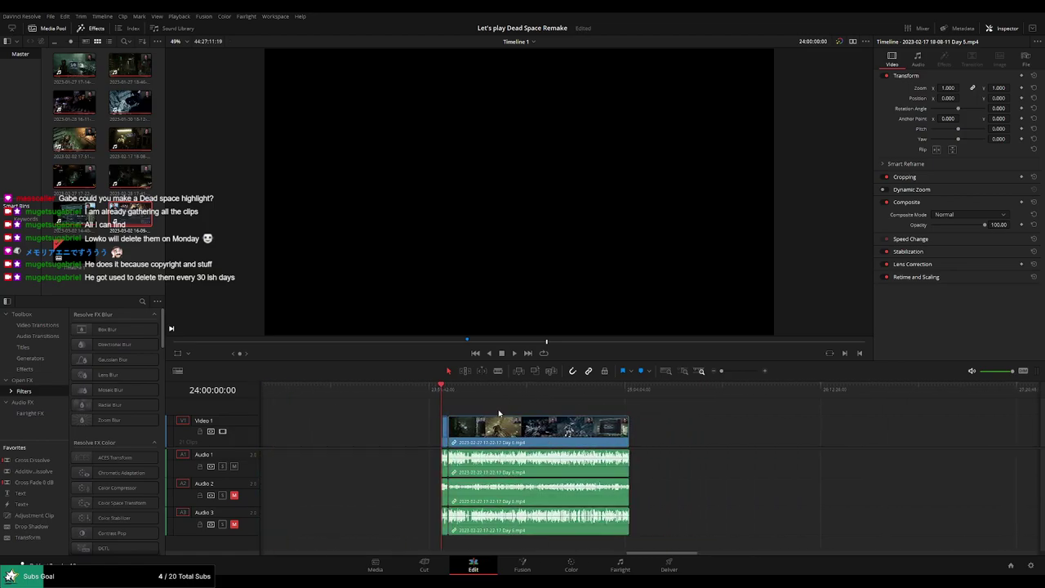
{"action": "key", "text": "ctrl+z"}
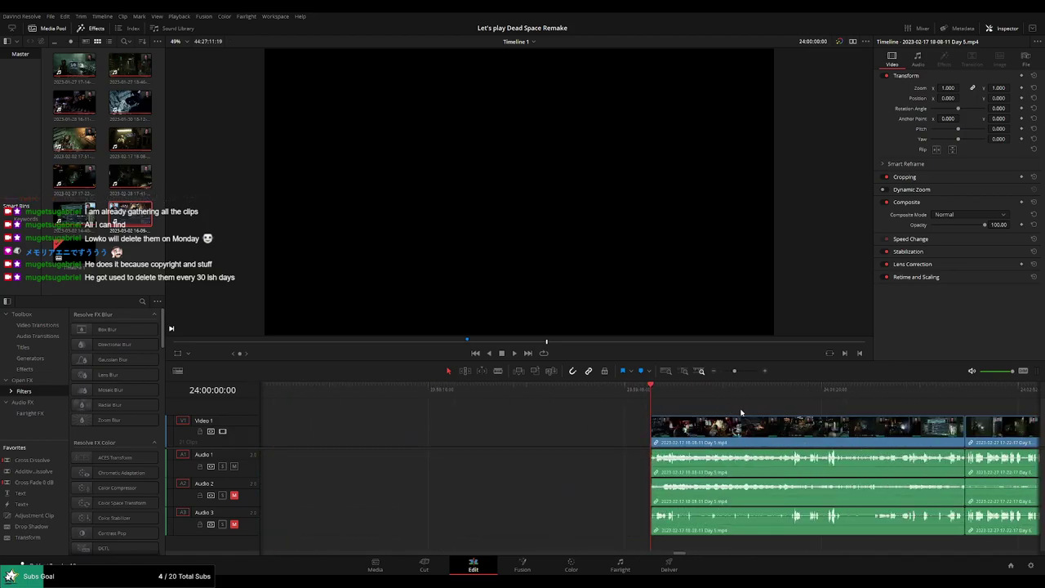
{"action": "scroll", "coordinate": [586, 412], "scroll_direction": "right", "scroll_amount": 3}
{"action": "key", "text": "space"}
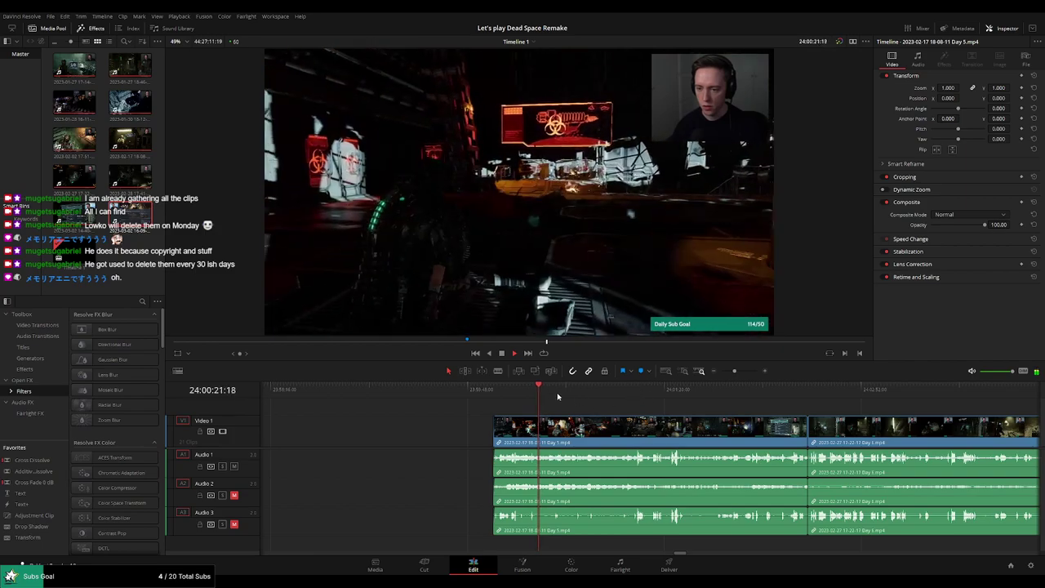
Trim the Day 5 clip's end to the playhead so it cuts into Day 6, and review it.
{"action": "left_click_drag", "start_coordinate": [640, 392], "coordinate": [788, 405]}
{"action": "key", "text": "space"}
{"action": "scroll", "coordinate": [788, 404], "scroll_direction": "up", "scroll_amount": 3}
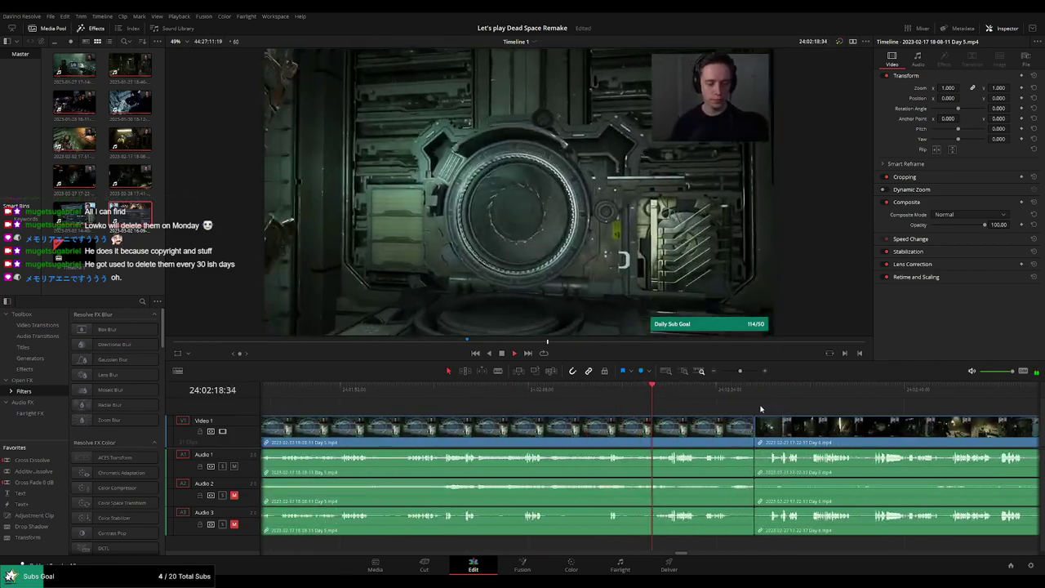
{"action": "scroll", "coordinate": [776, 418], "scroll_direction": "right", "scroll_amount": 5}
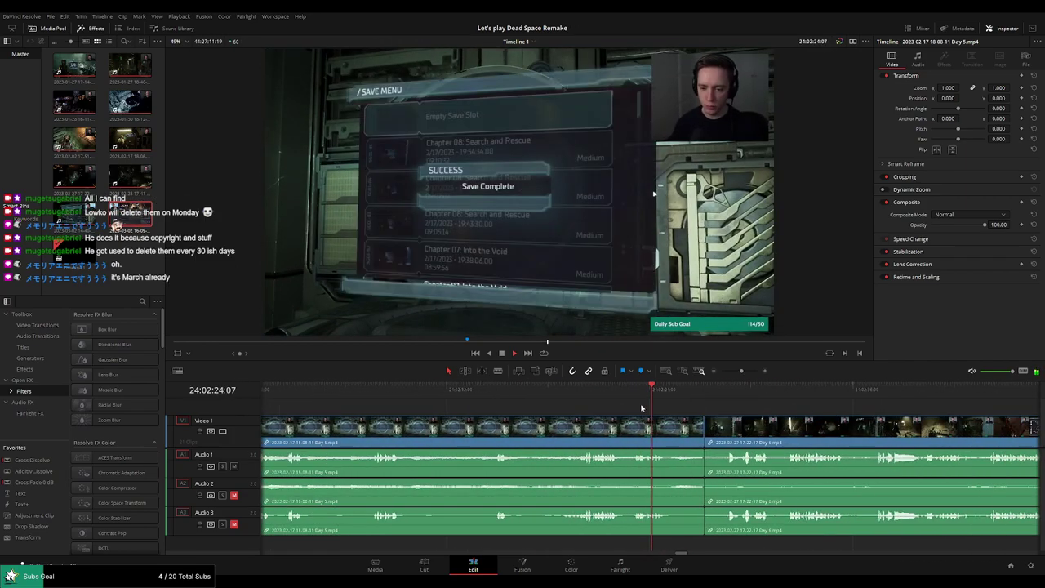
{"action": "scroll", "coordinate": [552, 432], "scroll_direction": "right", "scroll_amount": 3}
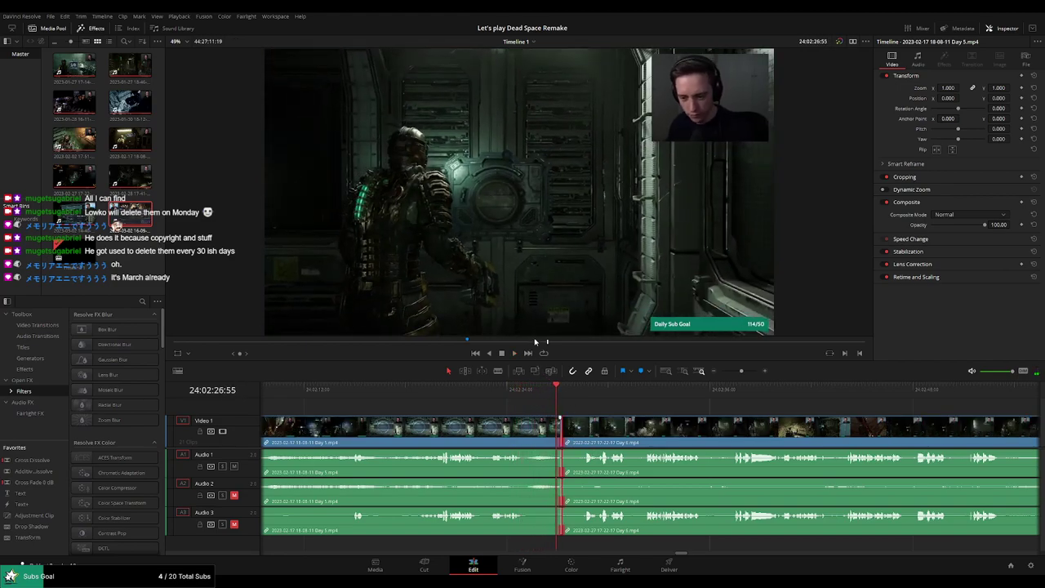
{"action": "left_click_drag", "start_coordinate": [561, 434], "coordinate": [556, 435]}
{"action": "key", "text": "space"}
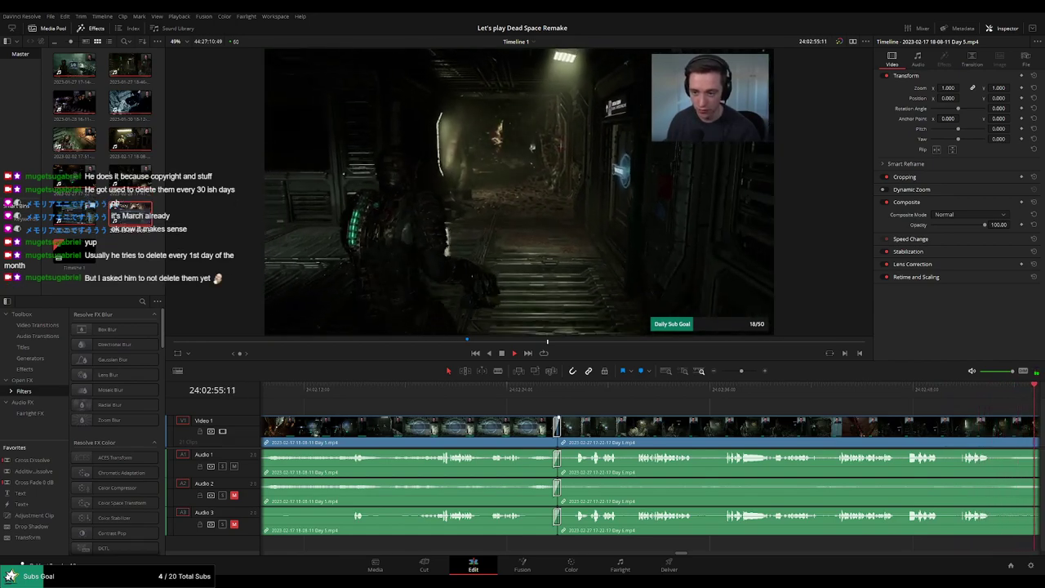
{"action": "left_click_drag", "start_coordinate": [742, 370], "coordinate": [721, 370]}
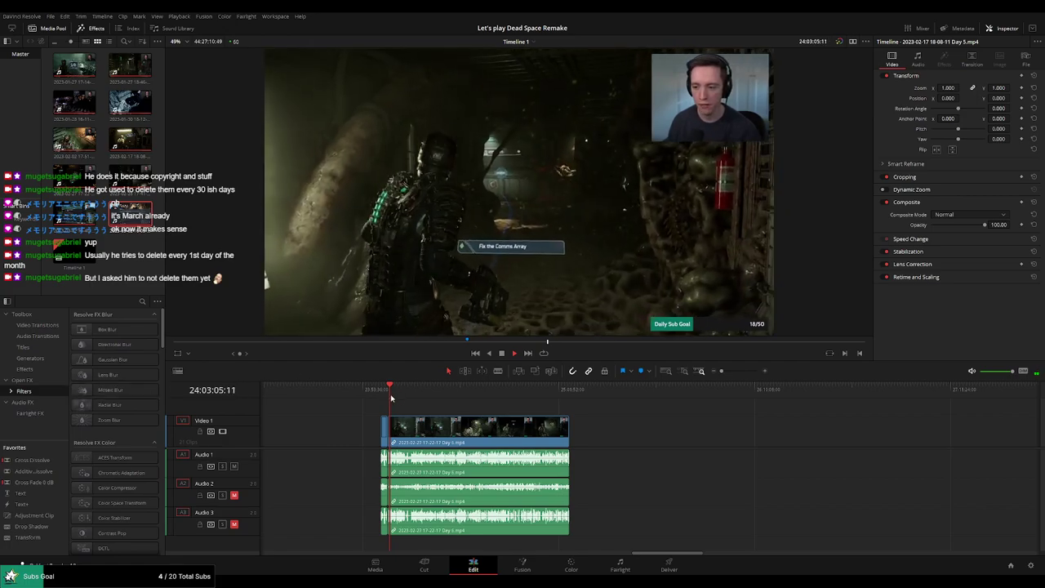
{"action": "left_click_drag", "start_coordinate": [386, 402], "coordinate": [698, 390]}
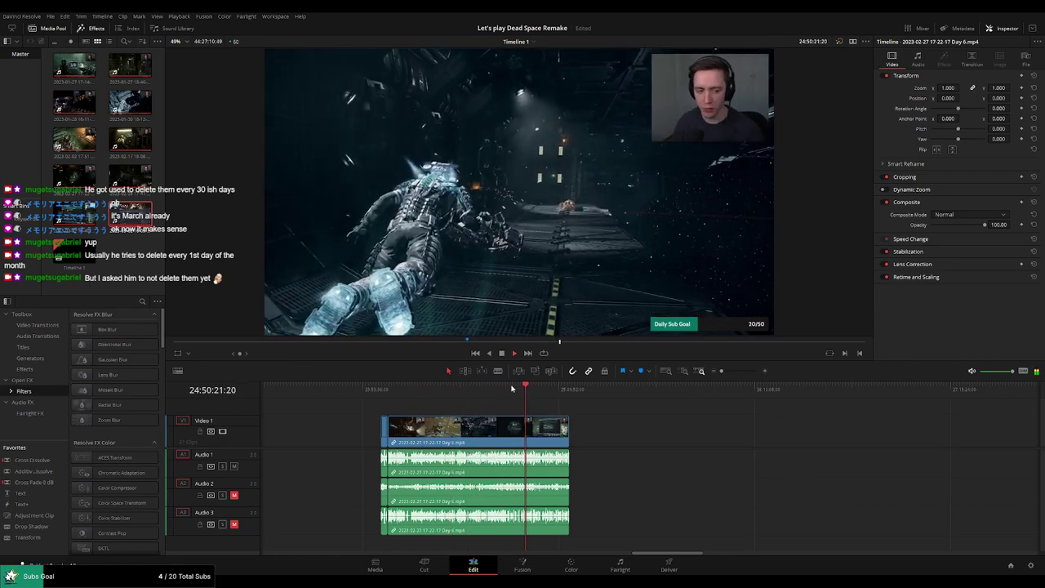
Scrub and play through the Day 6 clip to find where to cut.
{"action": "scroll", "coordinate": [621, 393], "scroll_direction": "up", "scroll_amount": 3}
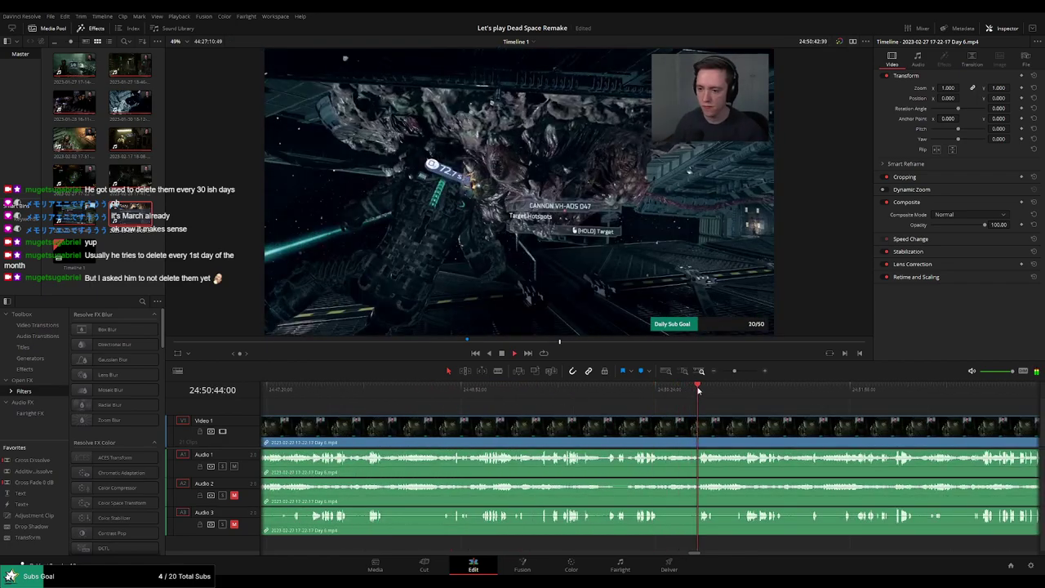
{"action": "scroll", "coordinate": [654, 413], "scroll_direction": "down", "scroll_amount": 3}
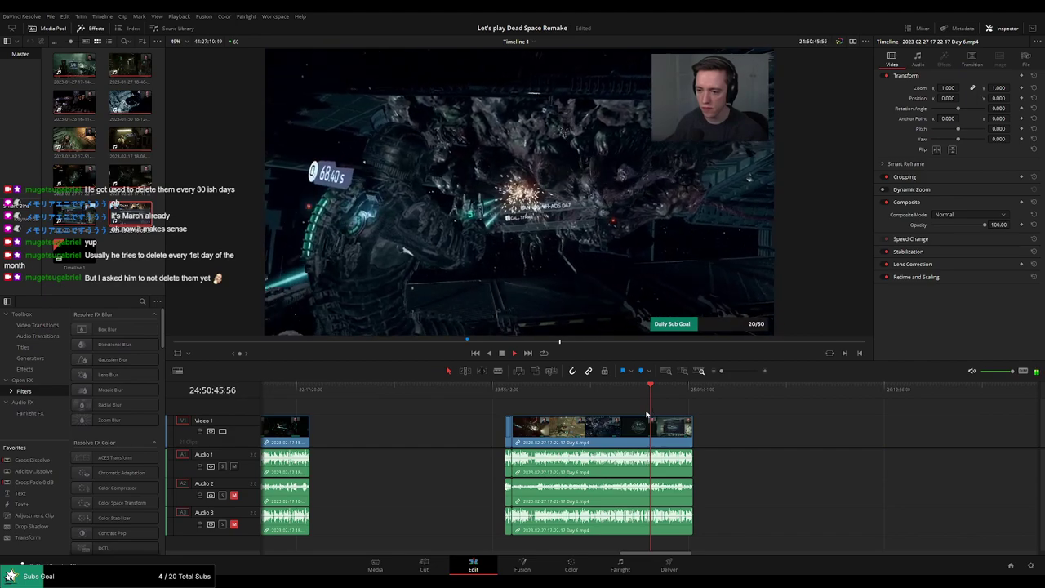
{"action": "scroll", "coordinate": [621, 418], "scroll_direction": "up", "scroll_amount": 3}
{"action": "scroll", "coordinate": [394, 427], "scroll_direction": "down", "scroll_amount": 4}
{"action": "scroll", "coordinate": [518, 419], "scroll_direction": "up", "scroll_amount": 1}
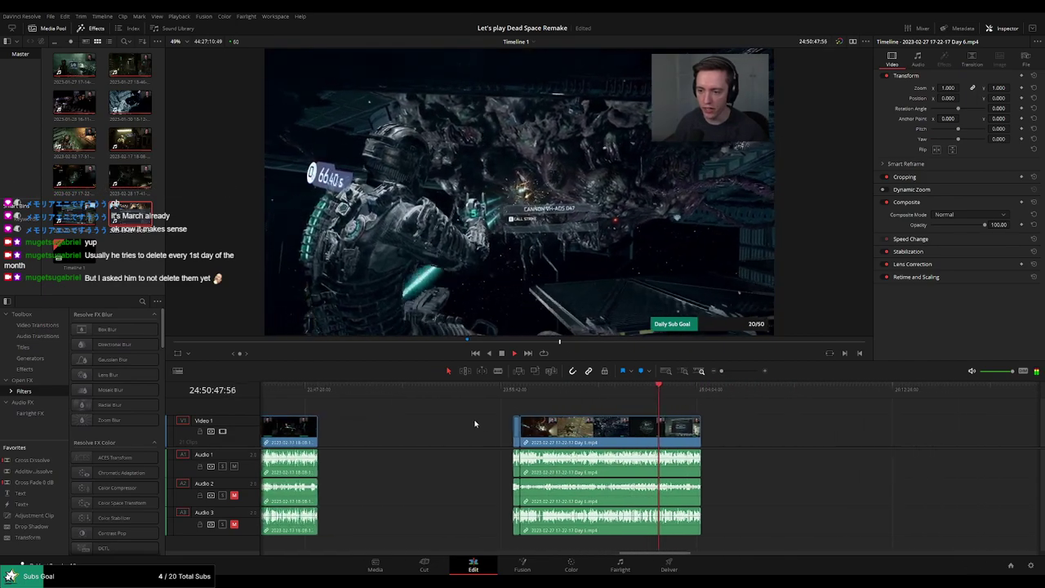
{"action": "scroll", "coordinate": [490, 422], "scroll_direction": "up", "scroll_amount": 3}
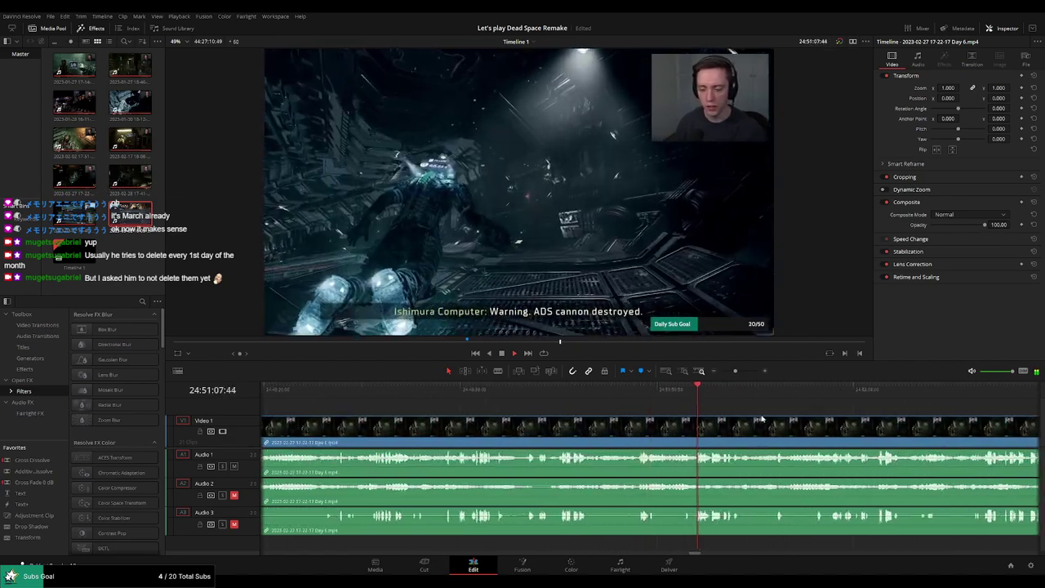
{"action": "scroll", "coordinate": [653, 415], "scroll_direction": "right", "scroll_amount": 3}
{"action": "left_click", "coordinate": [573, 391]}
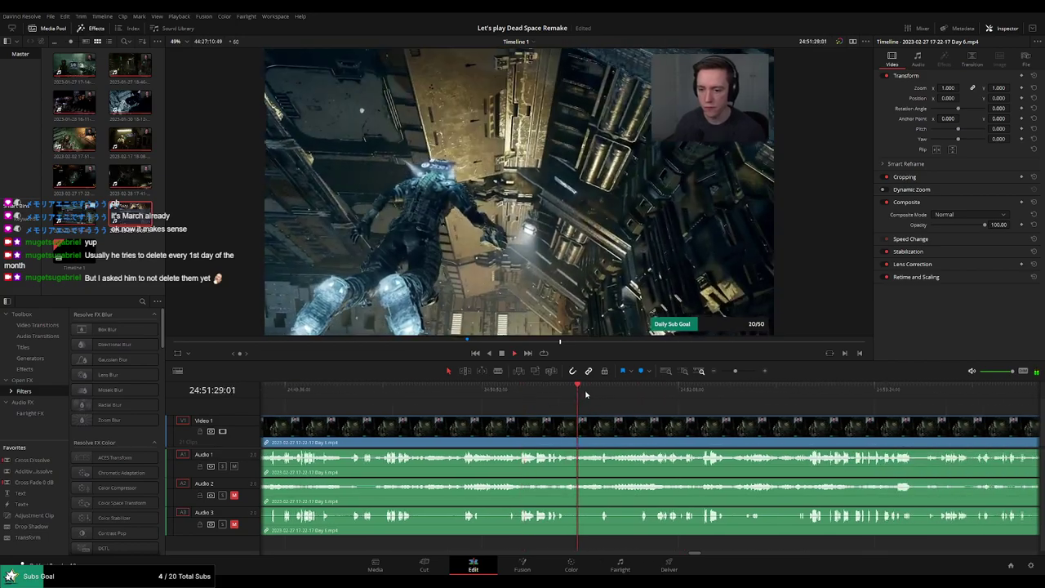
{"action": "left_click_drag", "start_coordinate": [586, 395], "coordinate": [700, 393]}
{"action": "key", "text": "space"}
Blade the Day 6 clip at 24:52:30:00 and return to the Selection tool.
{"action": "scroll", "coordinate": [606, 415], "scroll_direction": "right", "scroll_amount": 2}
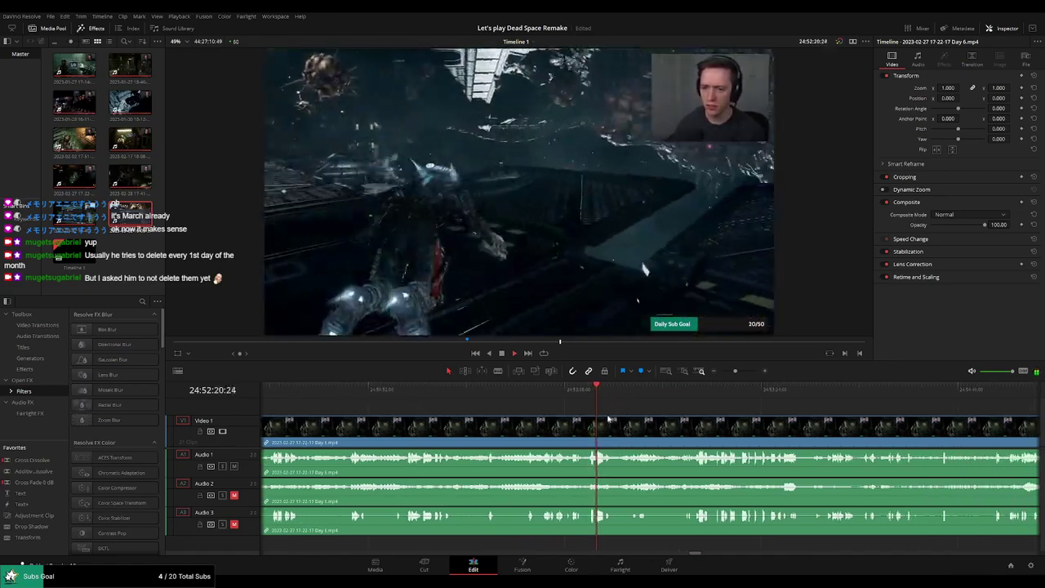
{"action": "mouse_move", "coordinate": [653, 393]}
{"action": "left_mouse_down"}
{"action": "mouse_move", "coordinate": [698, 393]}
{"action": "mouse_move", "coordinate": [607, 403]}
{"action": "mouse_move", "coordinate": [633, 419]}
{"action": "mouse_move", "coordinate": [603, 393]}
{"action": "left_mouse_up"}
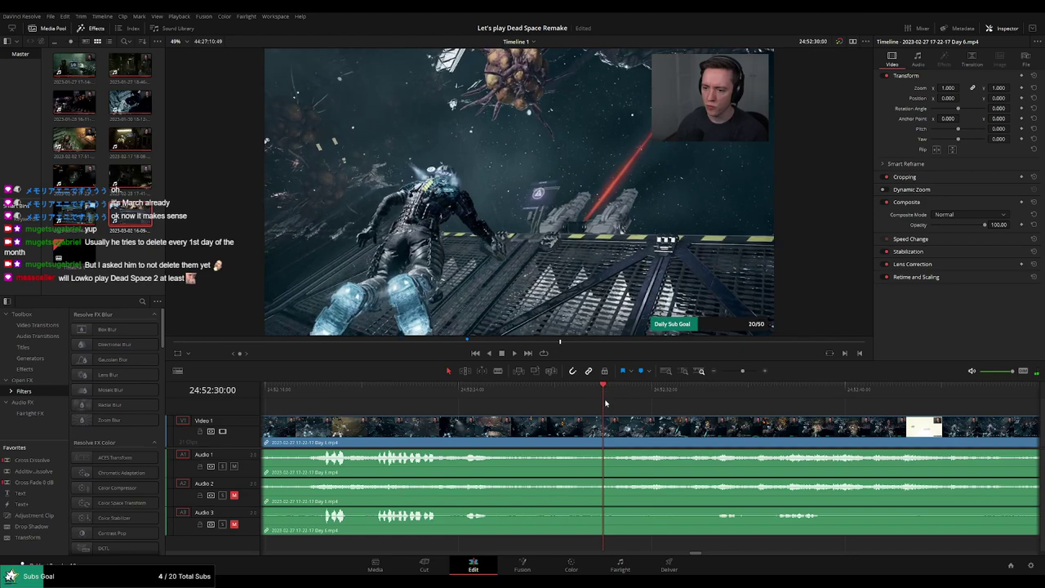
{"action": "left_click", "coordinate": [609, 419]}
{"action": "key", "text": "a"}
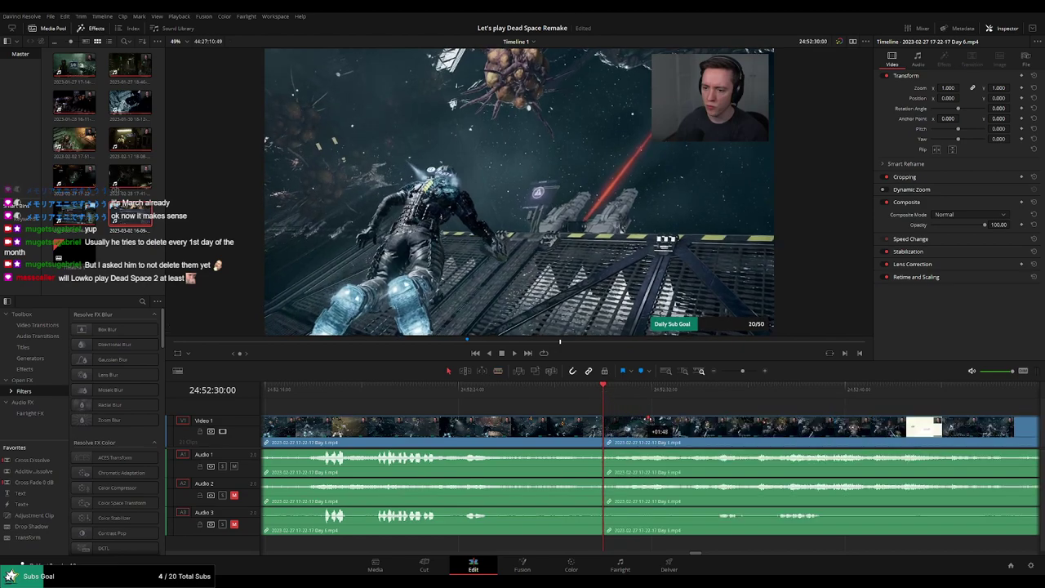
Fade the audio in after the Day 6 cut and play back across it.
{"action": "left_click_drag", "start_coordinate": [631, 418], "coordinate": [716, 425]}
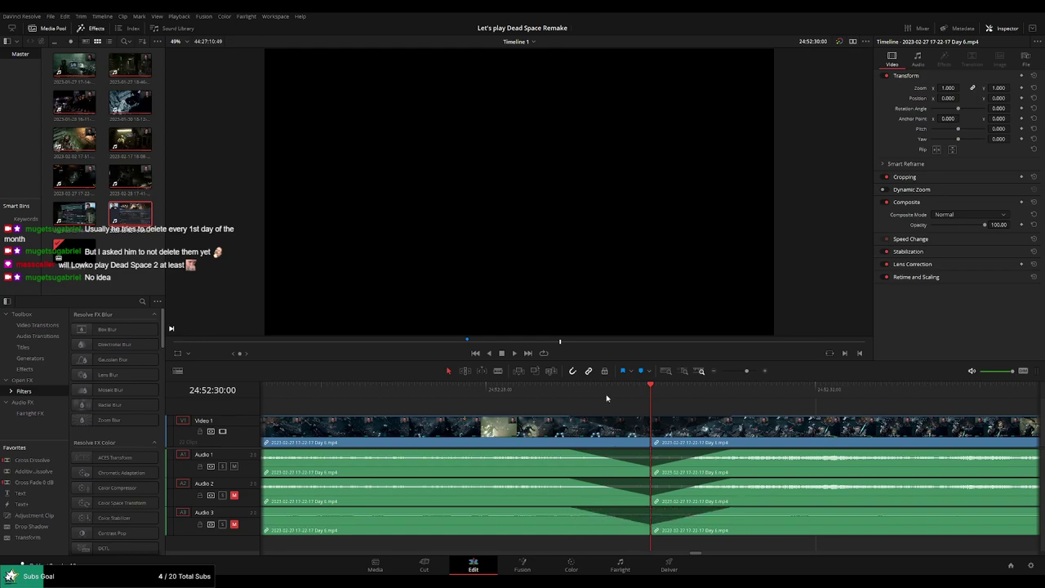
{"action": "key", "text": "space"}
{"action": "scroll", "coordinate": [680, 378], "scroll_direction": "down", "scroll_amount": 3}
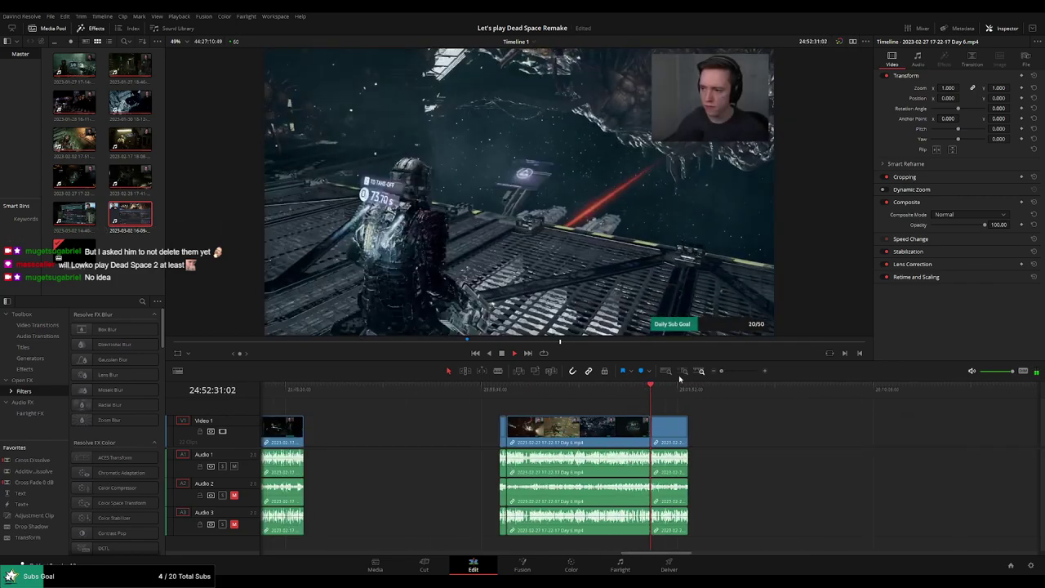
Move the later Day 6 piece past 26:00:00:00, leaving a gap after the first piece.
{"action": "scroll", "coordinate": [398, 406], "scroll_direction": "right", "scroll_amount": 3}
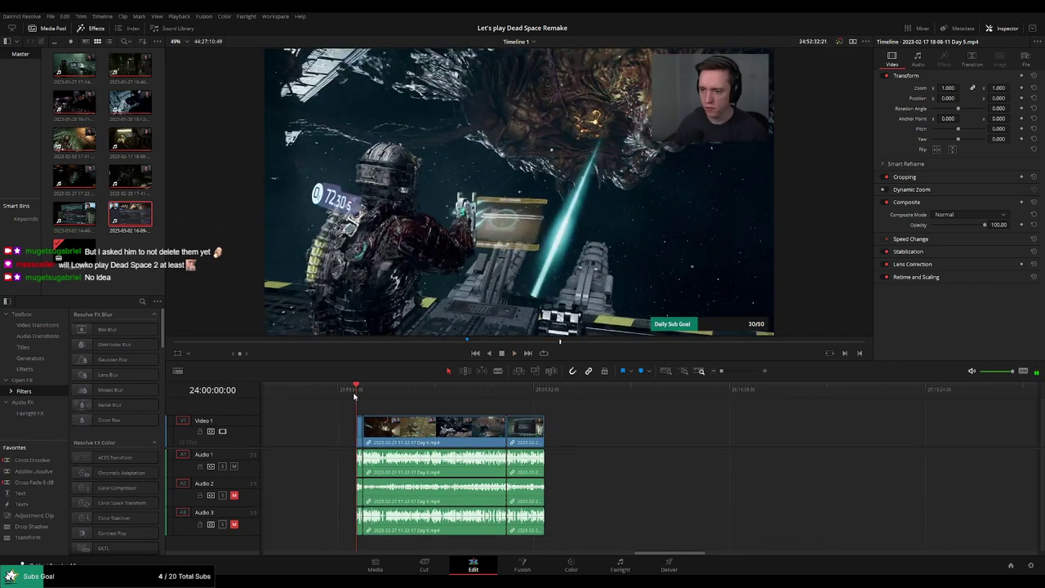
{"action": "scroll", "coordinate": [490, 406], "scroll_direction": "right", "scroll_amount": 3}
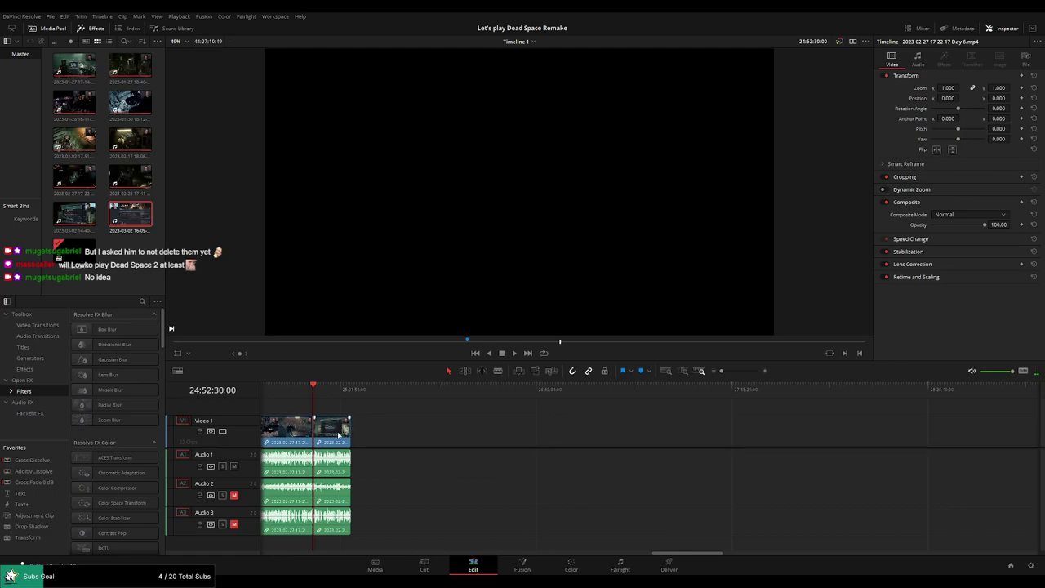
{"action": "left_click_drag", "start_coordinate": [333, 429], "coordinate": [600, 429]}
{"action": "left_click", "coordinate": [401, 417]}
{"action": "left_click", "coordinate": [321, 395]}
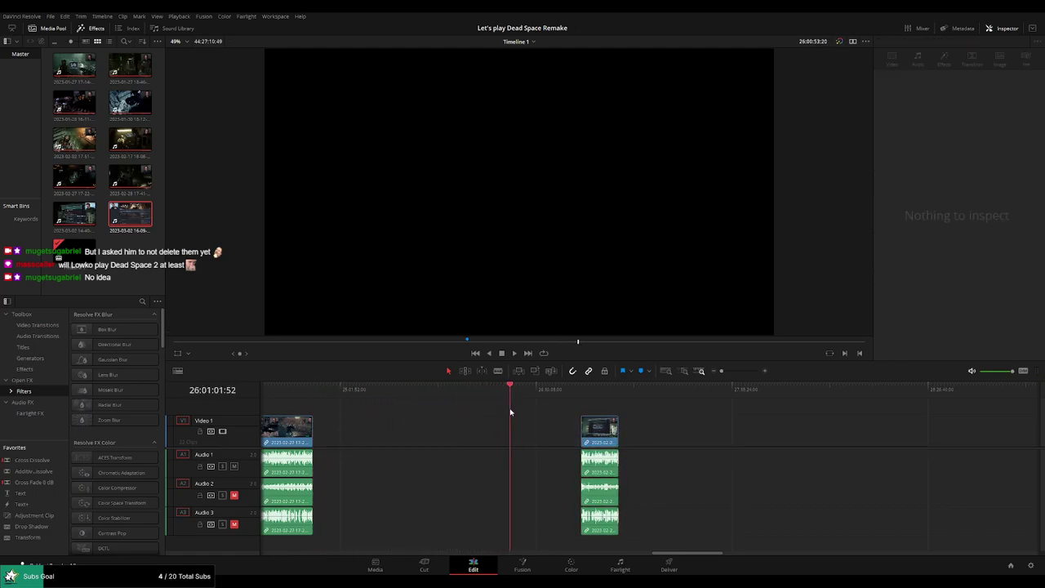
{"action": "scroll", "coordinate": [658, 400], "scroll_direction": "up", "scroll_amount": 2}
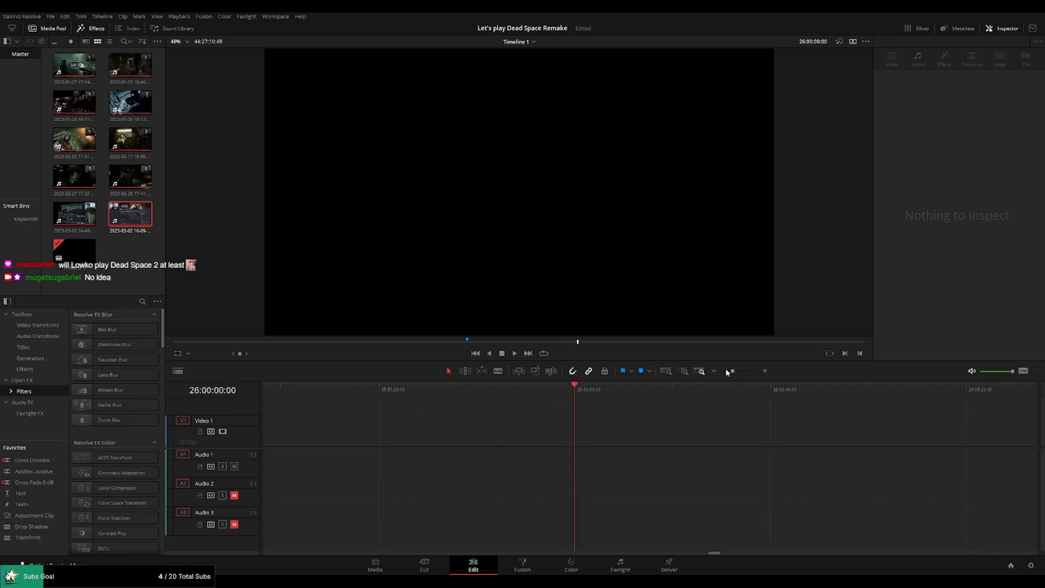
Ripple-delete the empty gap so the later Day 6 piece starts at 26:00:00:00.
{"action": "left_click_drag", "start_coordinate": [728, 372], "coordinate": [717, 381]}
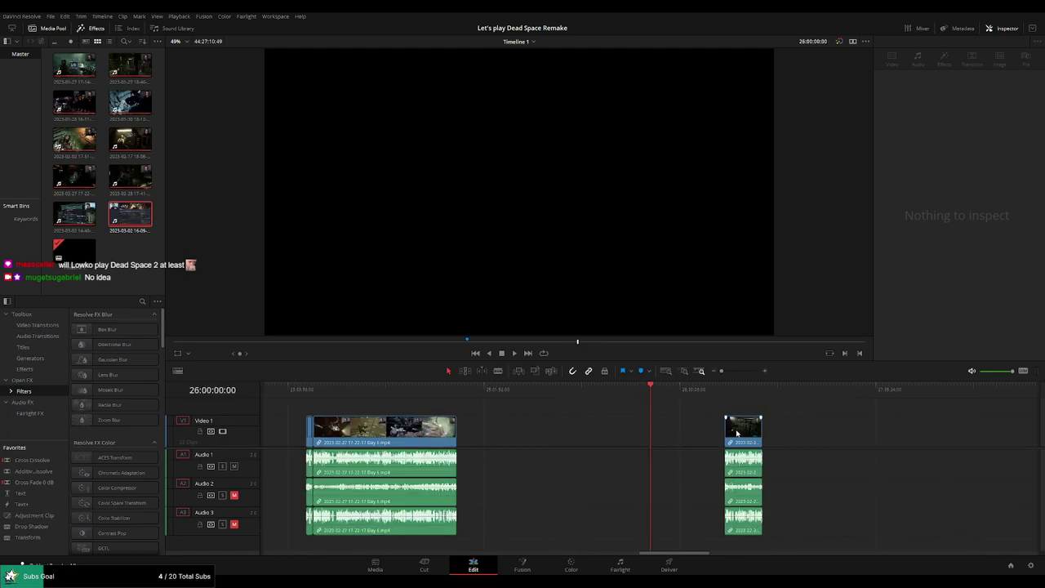
{"action": "left_click_drag", "start_coordinate": [738, 432], "coordinate": [663, 433]}
{"action": "scroll", "coordinate": [612, 427], "scroll_direction": "right", "scroll_amount": 10}
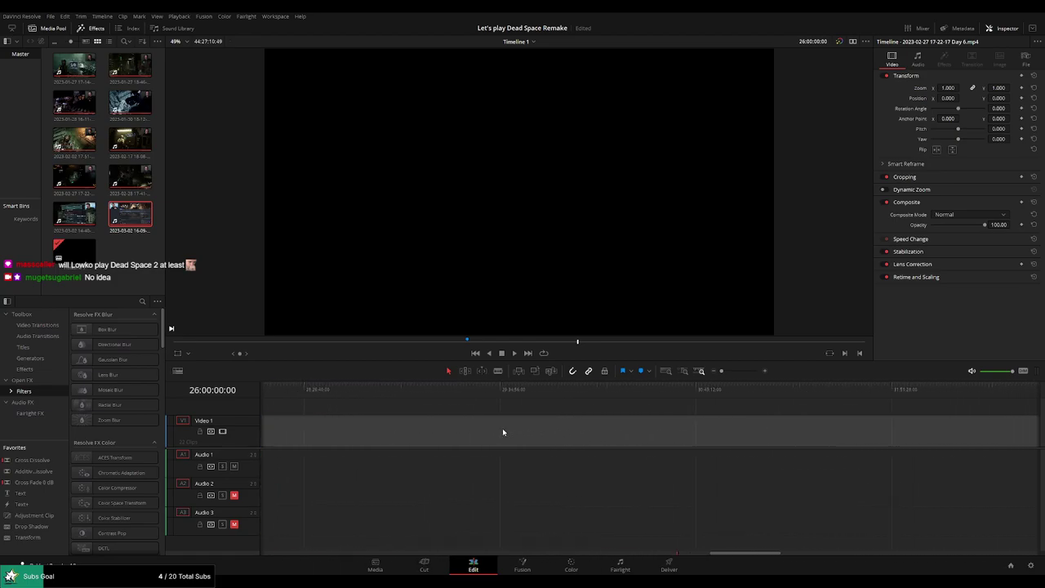
{"action": "scroll", "coordinate": [503, 432], "scroll_direction": "left", "scroll_amount": 5}
{"action": "scroll", "coordinate": [534, 435], "scroll_direction": "left", "scroll_amount": 3}
{"action": "key", "text": "BackSpace"}
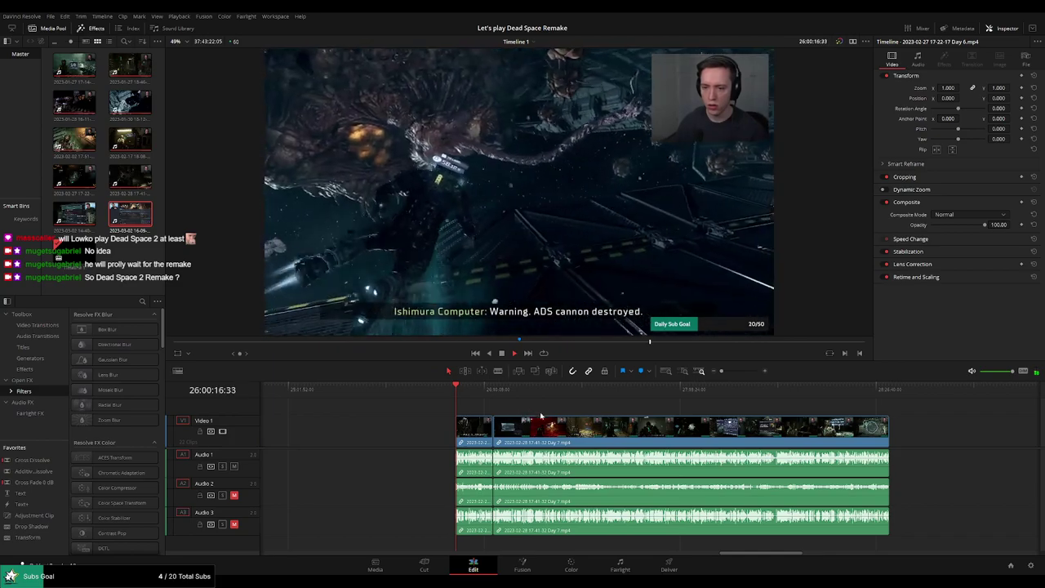
{"action": "scroll", "coordinate": [731, 412], "scroll_direction": "up", "scroll_amount": 2}
{"action": "scroll", "coordinate": [732, 412], "scroll_direction": "down", "scroll_amount": 2}
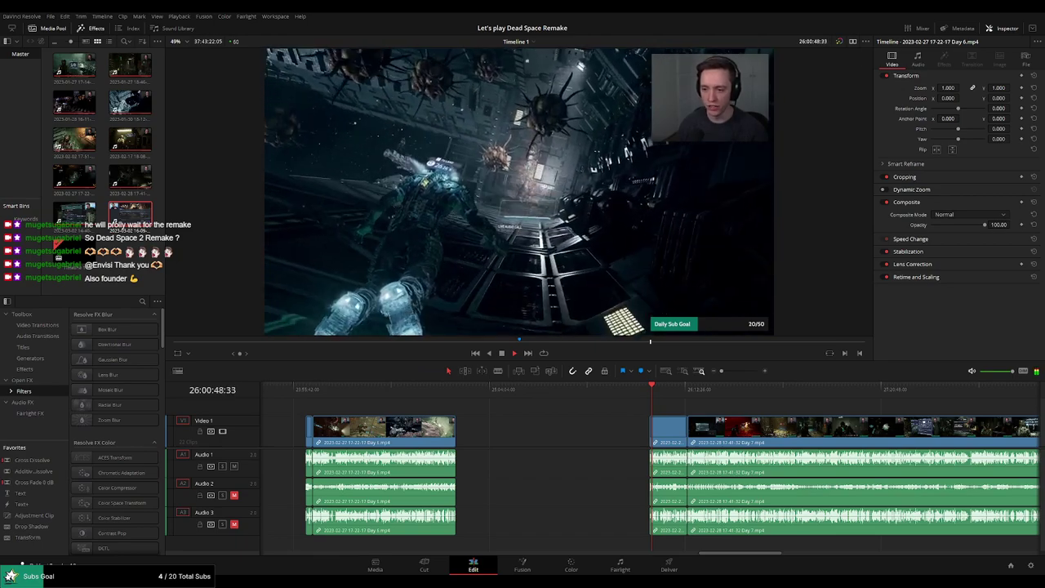
{"action": "left_click_drag", "start_coordinate": [686, 402], "coordinate": [433, 416]}
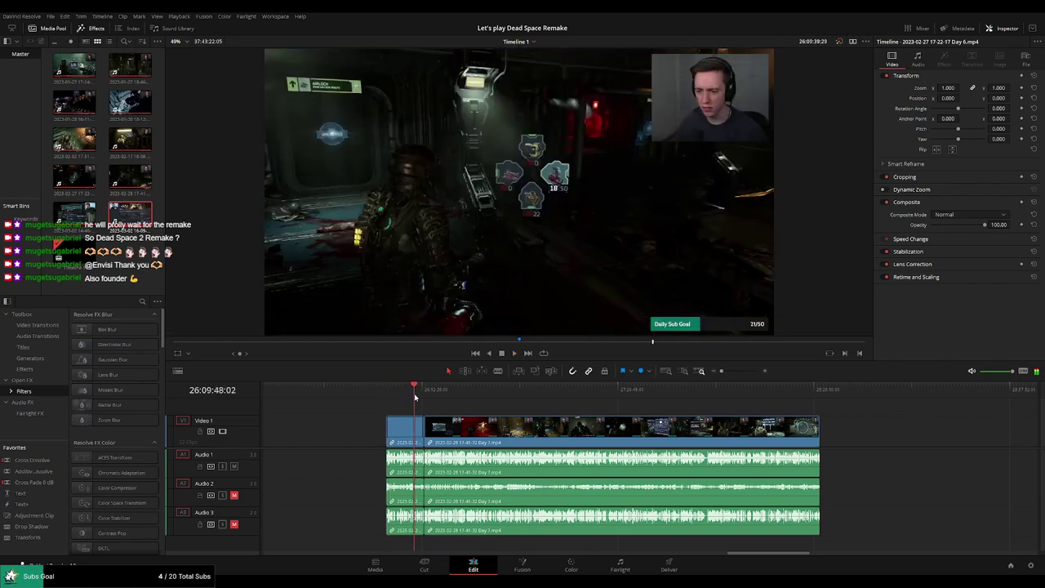
{"action": "scroll", "coordinate": [410, 406], "scroll_direction": "up", "scroll_amount": 5}
{"action": "left_click", "coordinate": [606, 387]}
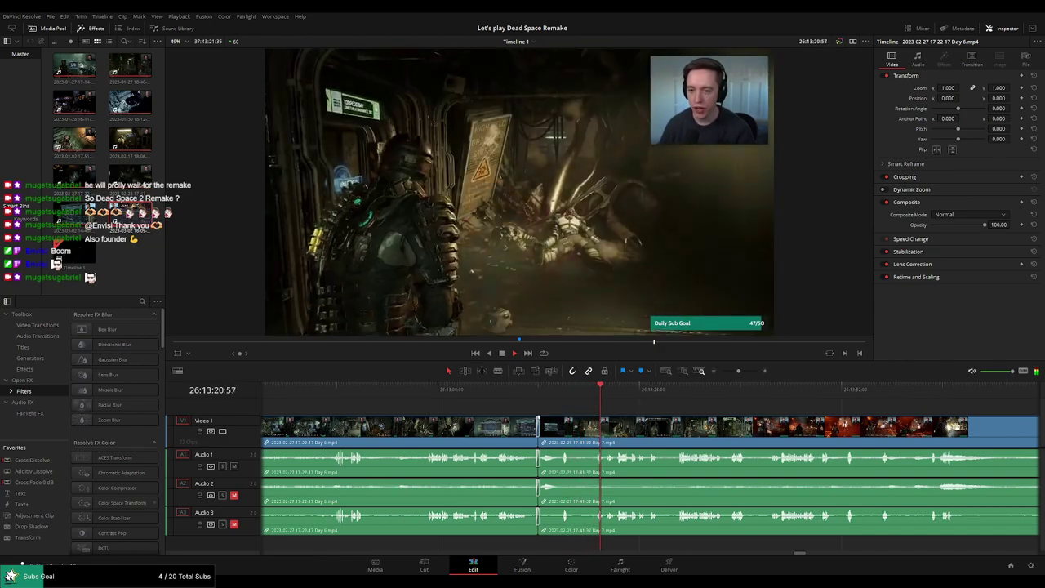
{"action": "left_click_drag", "start_coordinate": [738, 371], "coordinate": [721, 374]}
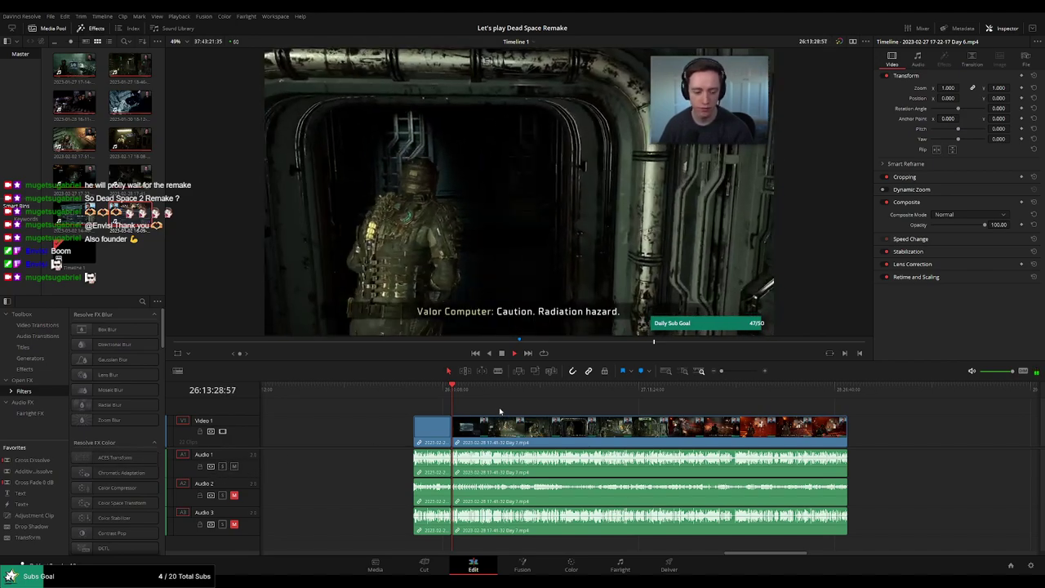
Scrub the Day 7 footage past the Ishimura logo and Objective scenes to find the cut.
{"action": "scroll", "coordinate": [478, 409], "scroll_direction": "right", "scroll_amount": 2}
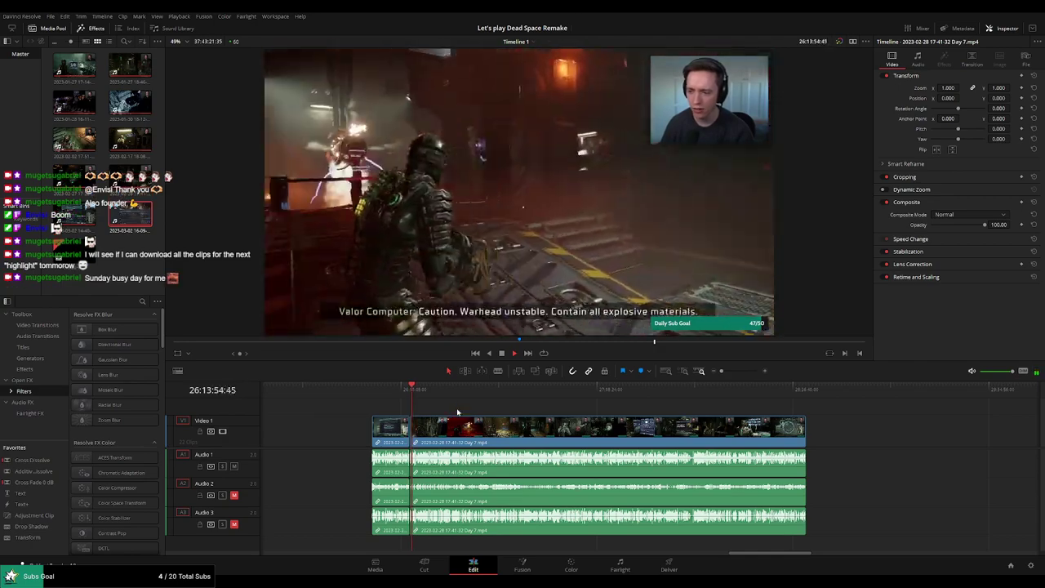
{"action": "left_click", "coordinate": [716, 373]}
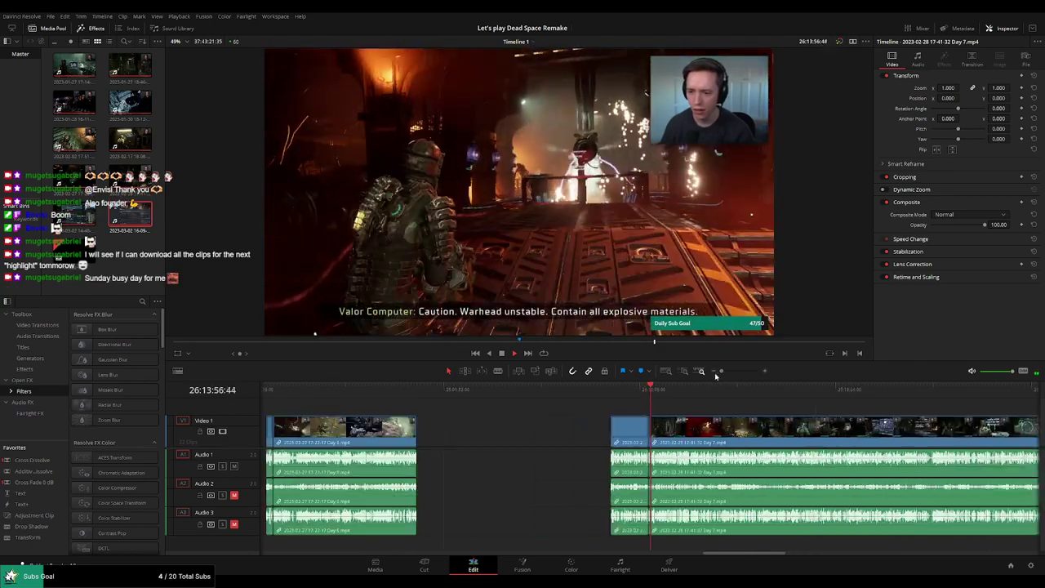
{"action": "scroll", "coordinate": [693, 419], "scroll_direction": "up", "scroll_amount": 2}
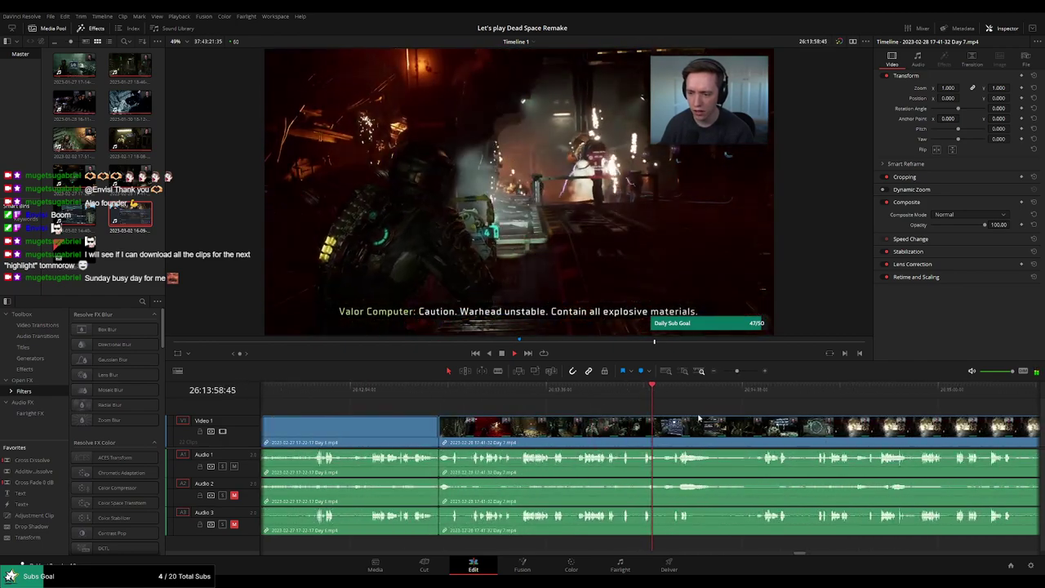
{"action": "left_click", "coordinate": [671, 396]}
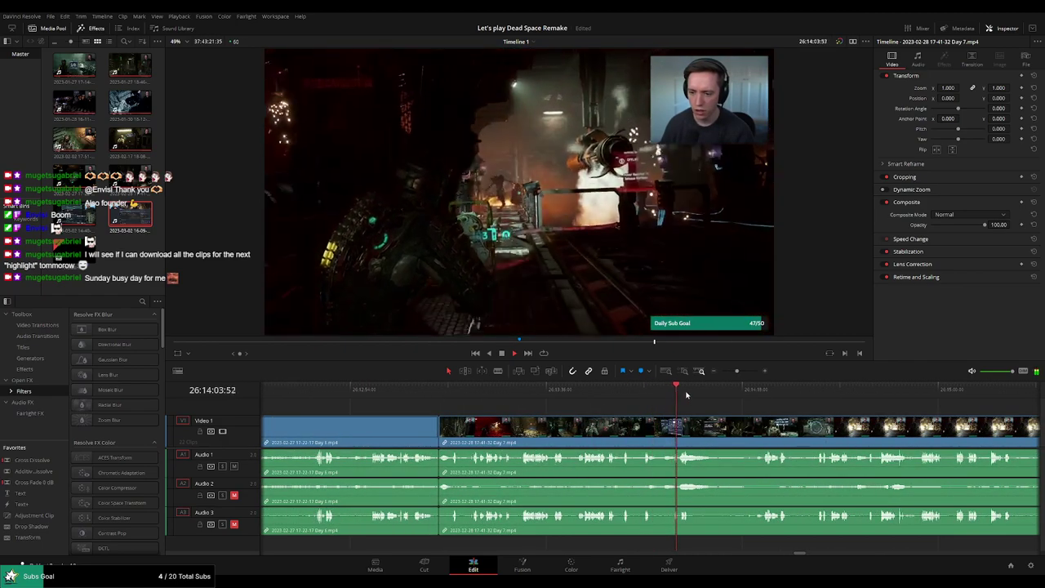
{"action": "left_click", "coordinate": [759, 389]}
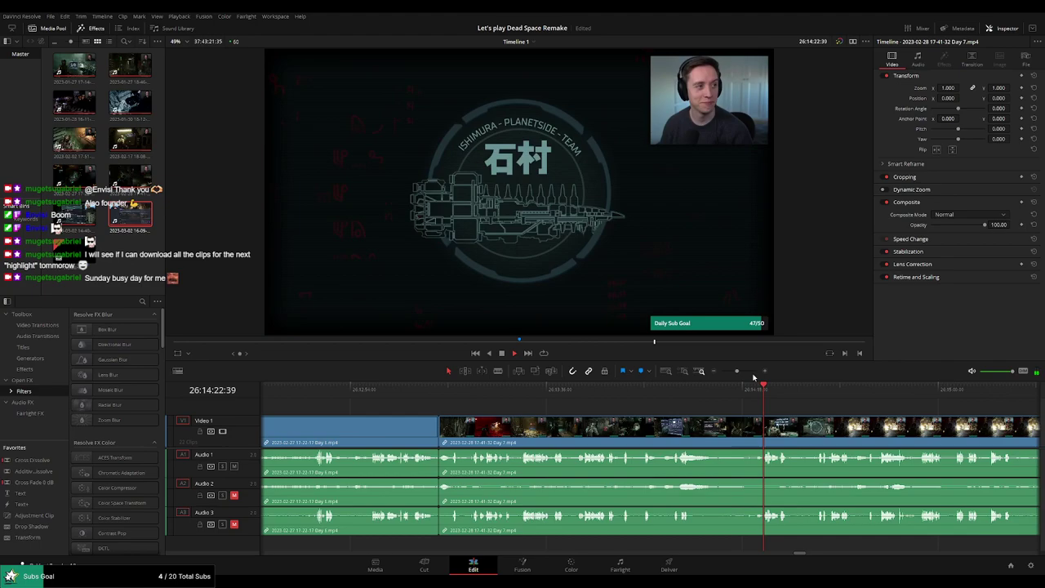
{"action": "scroll", "coordinate": [571, 409], "scroll_direction": "down", "scroll_amount": 3}
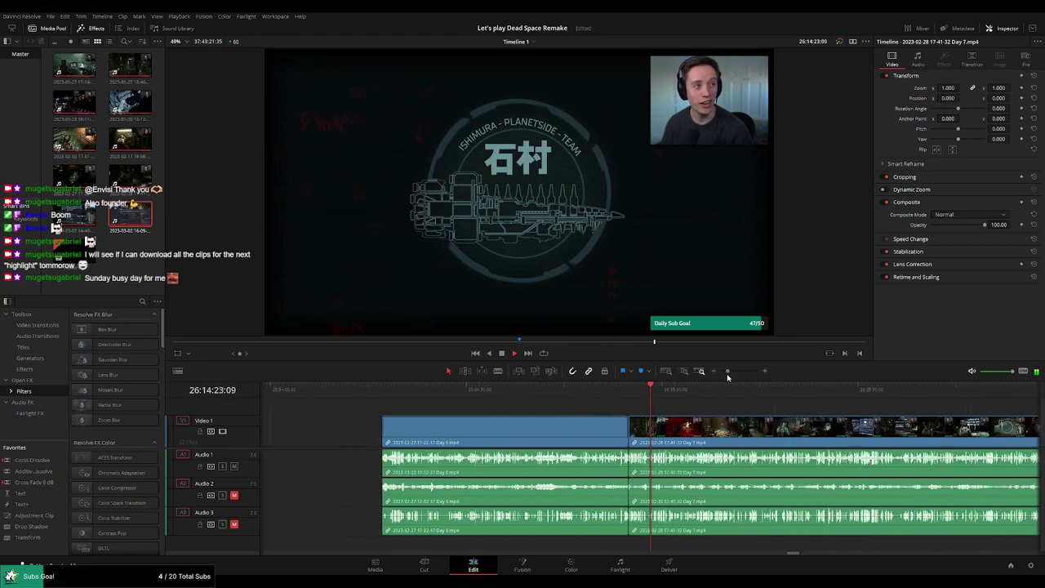
{"action": "left_click_drag", "start_coordinate": [500, 392], "coordinate": [598, 400]}
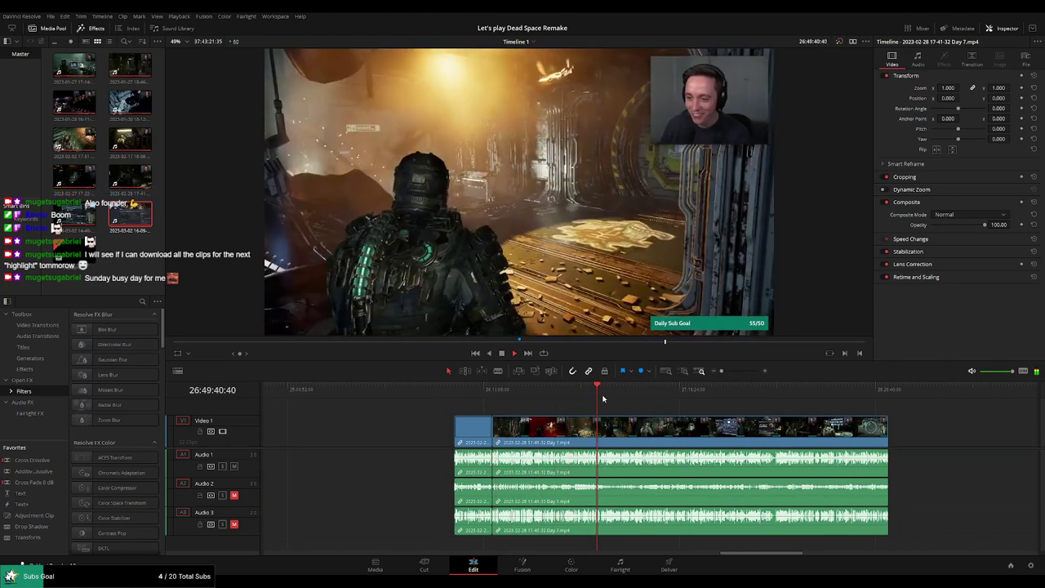
{"action": "scroll", "coordinate": [621, 404], "scroll_direction": "up", "scroll_amount": 3}
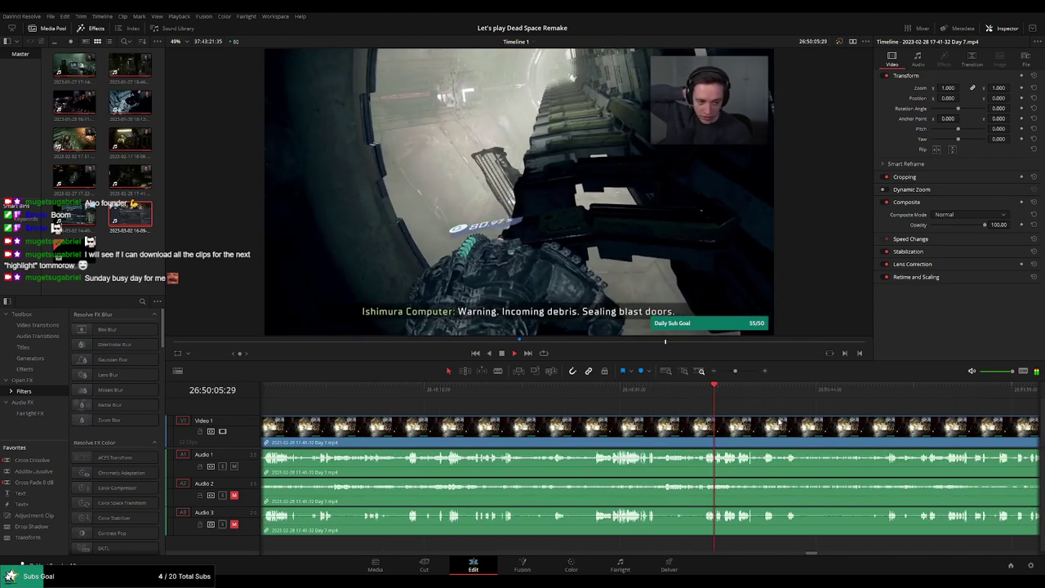
{"action": "left_click", "coordinate": [589, 398]}
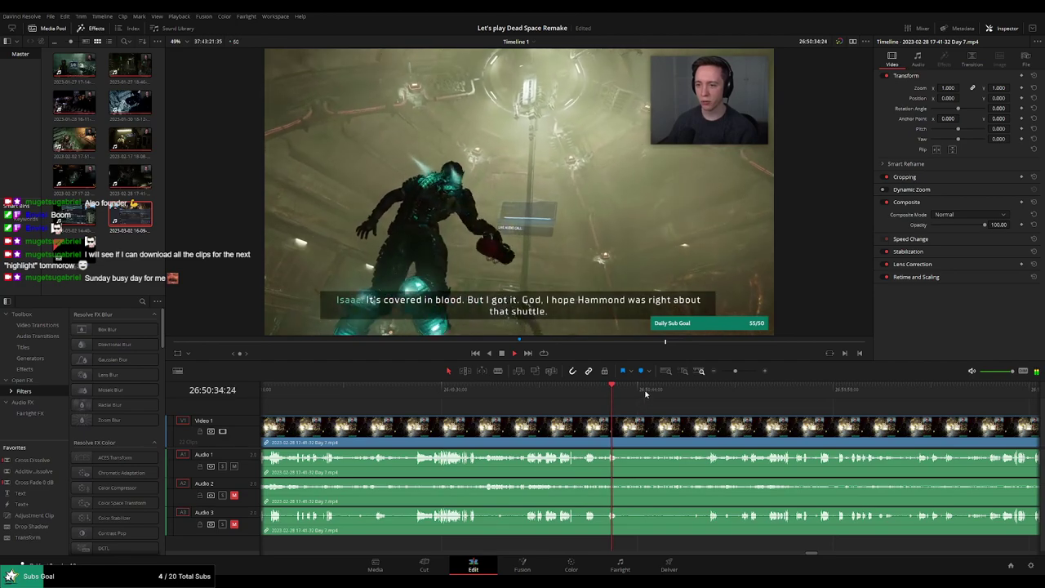
{"action": "left_click_drag", "start_coordinate": [589, 398], "coordinate": [704, 394]}
{"action": "scroll", "coordinate": [705, 394], "scroll_direction": "down", "scroll_amount": 3}
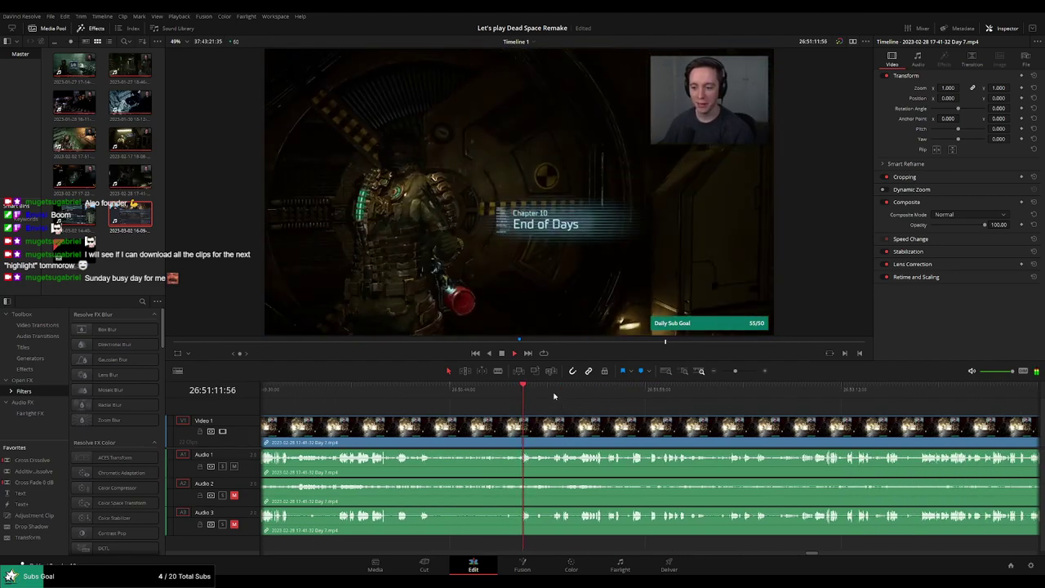
{"action": "left_click", "coordinate": [585, 396]}
{"action": "left_click_drag", "start_coordinate": [585, 396], "coordinate": [525, 393]}
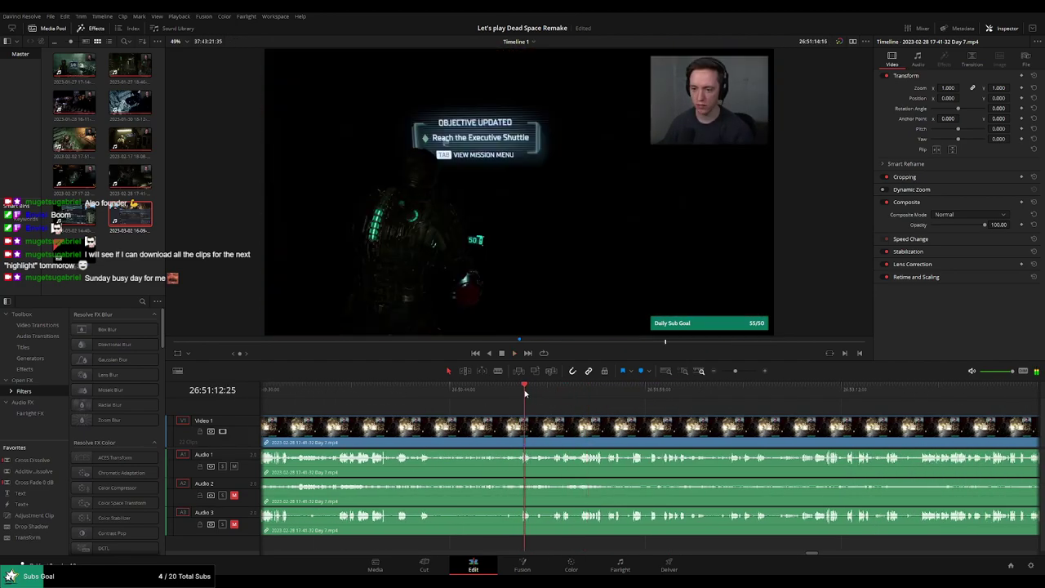
{"action": "left_click_drag", "start_coordinate": [526, 393], "coordinate": [629, 394]}
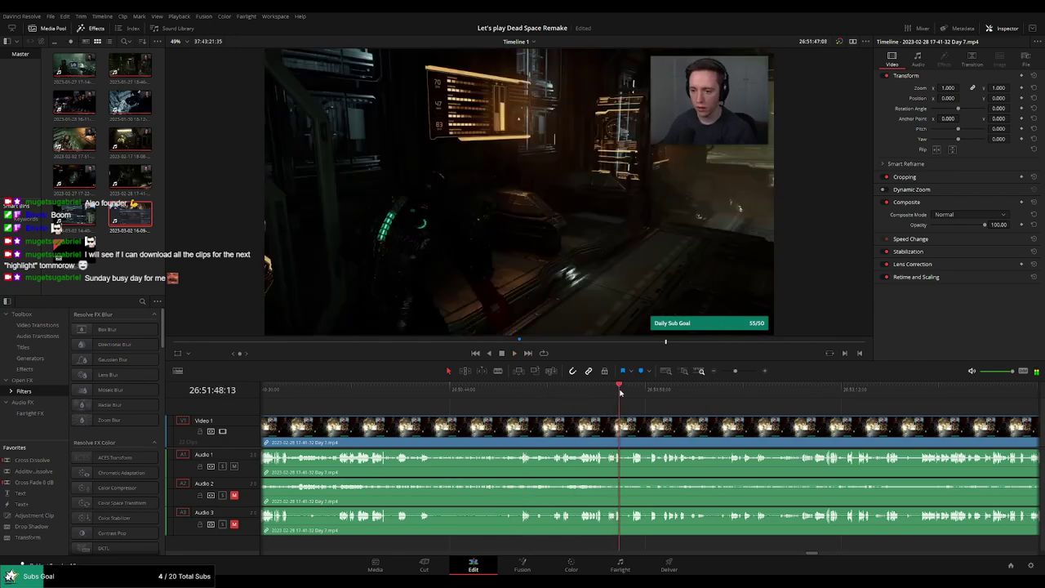
Split the Day 7 clip at 26:52:04:30, just after the save-station moment.
{"action": "scroll", "coordinate": [678, 413], "scroll_direction": "up", "scroll_amount": 1}
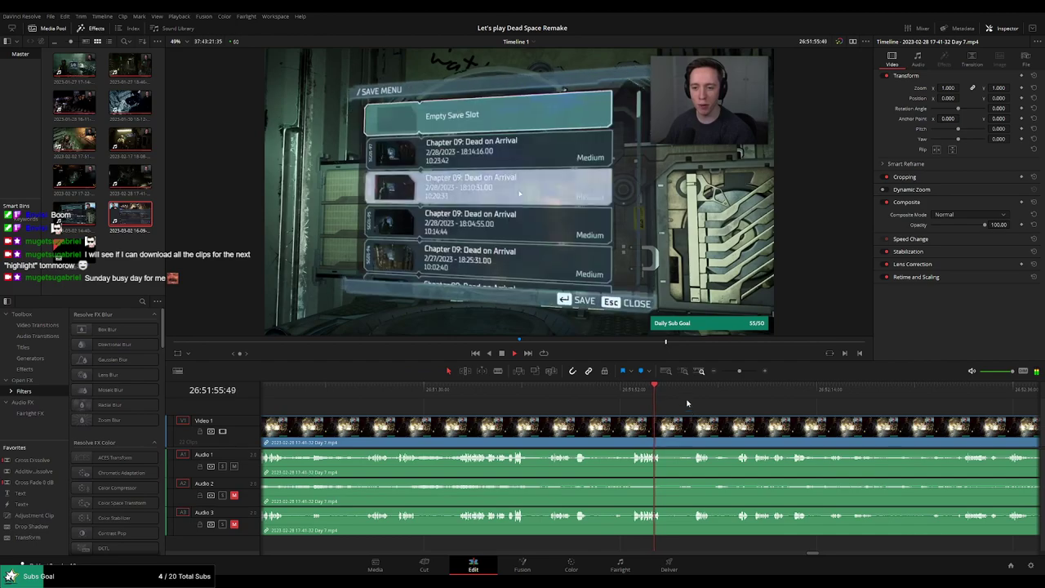
{"action": "left_click", "coordinate": [693, 394]}
{"action": "scroll", "coordinate": [693, 395], "scroll_direction": "up", "scroll_amount": 3}
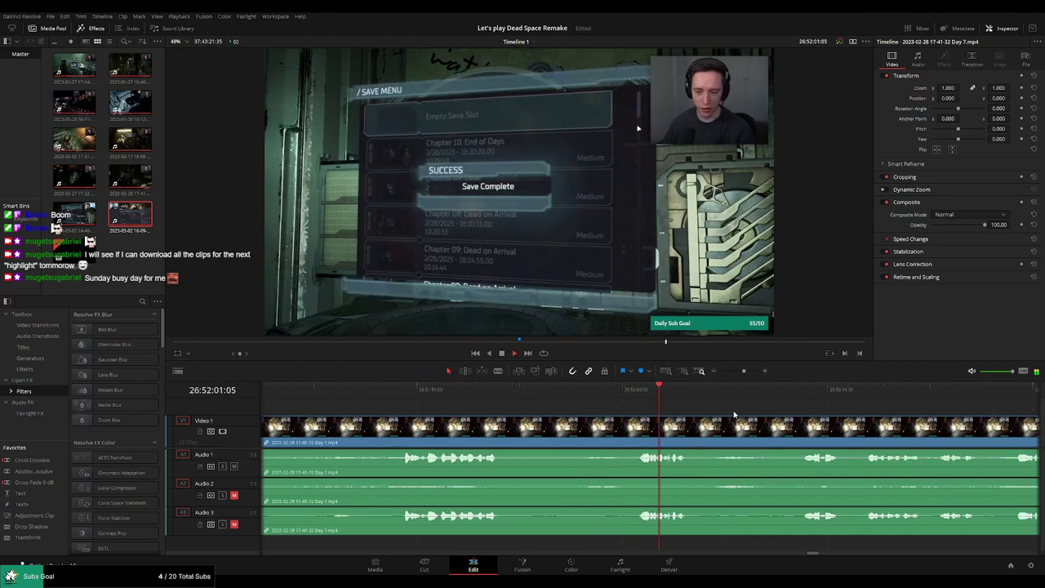
{"action": "left_click", "coordinate": [797, 390]}
{"action": "scroll", "coordinate": [569, 396], "scroll_direction": "right", "scroll_amount": 3}
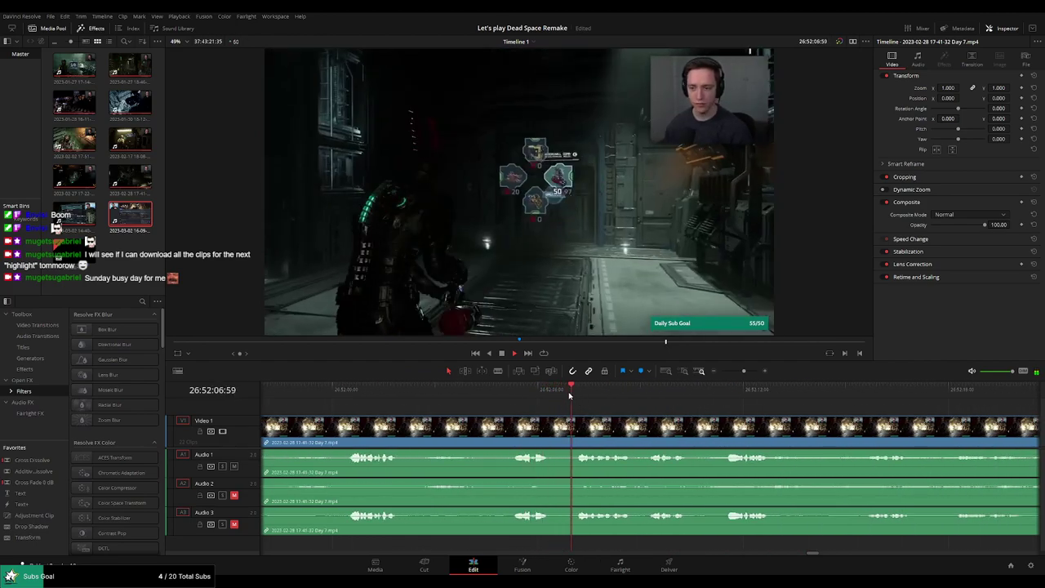
{"action": "left_click", "coordinate": [512, 391]}
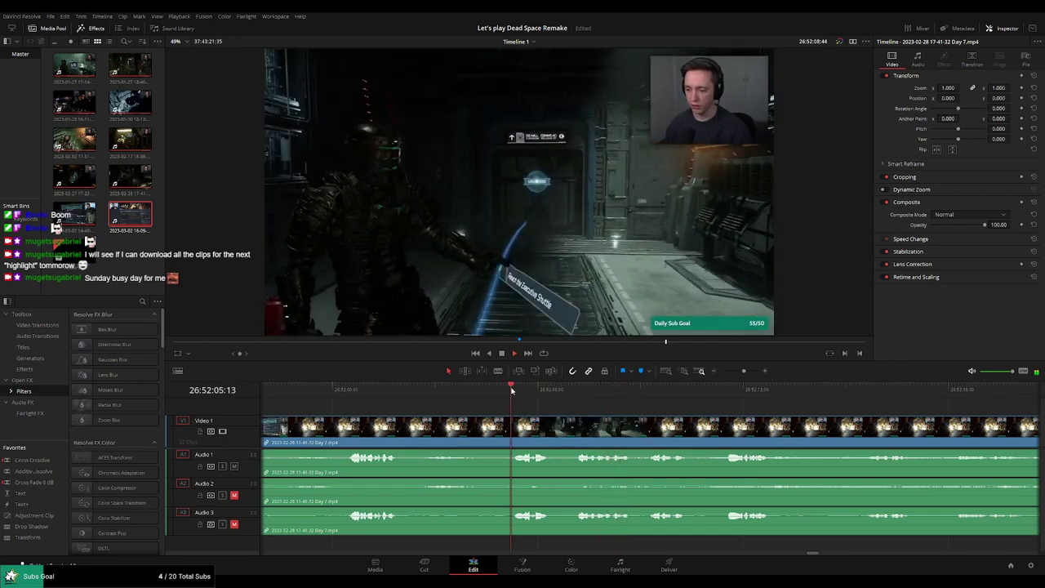
{"action": "left_click", "coordinate": [335, 390]}
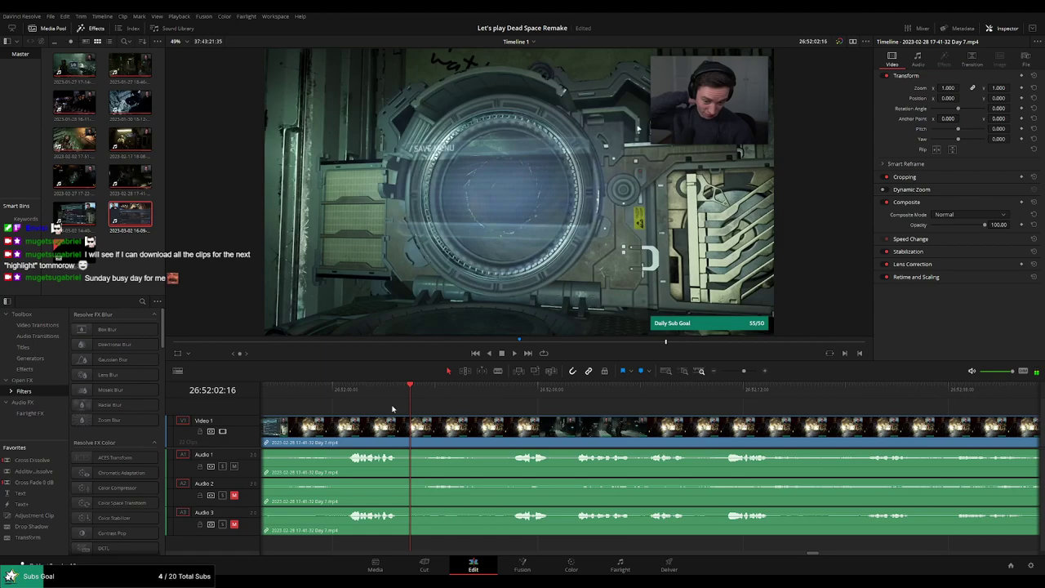
{"action": "left_click", "coordinate": [508, 391]}
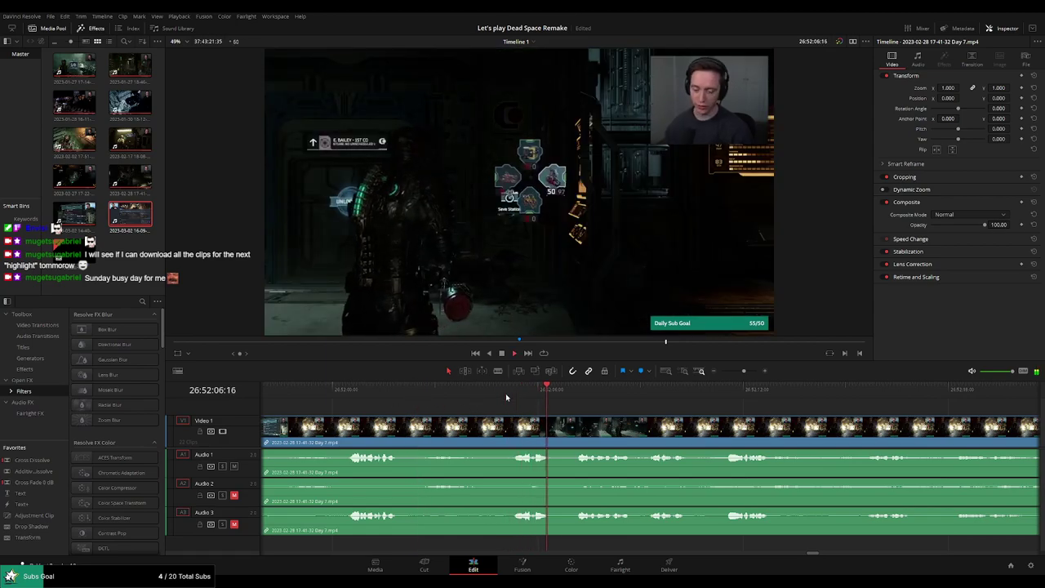
{"action": "left_click_drag", "start_coordinate": [577, 393], "coordinate": [487, 397]}
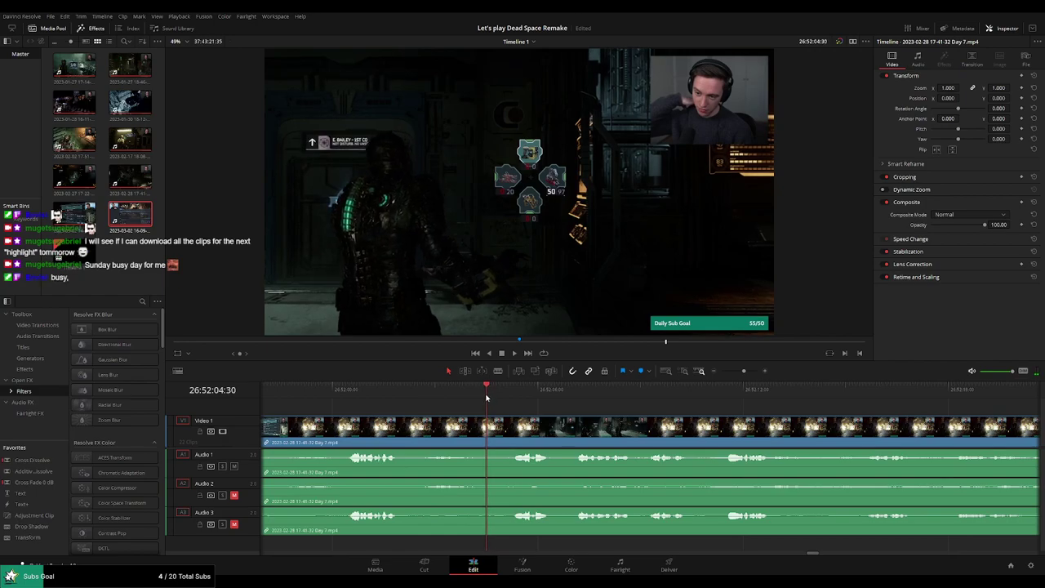
{"action": "key", "text": "ctrl+b"}
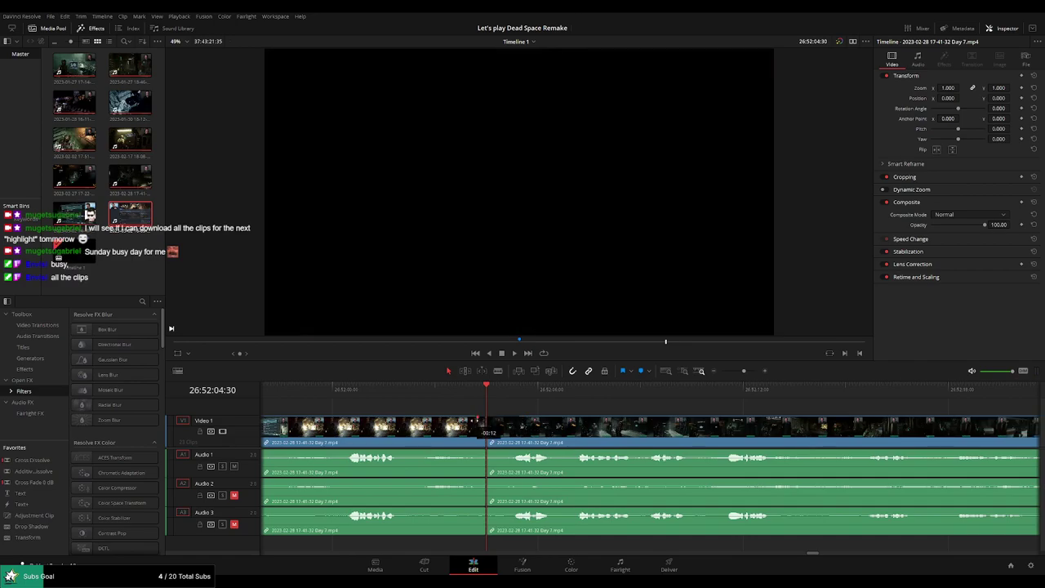
Shorten the first Day 7 piece's end at the cut and play back the cut to check it.
{"action": "mouse_move", "coordinate": [478, 420]}
{"action": "left_mouse_down"}
{"action": "mouse_move", "coordinate": [456, 420]}
{"action": "mouse_move", "coordinate": [443, 453]}
{"action": "mouse_move", "coordinate": [512, 453]}
{"action": "mouse_move", "coordinate": [451, 482]}
{"action": "mouse_move", "coordinate": [519, 482]}
{"action": "mouse_move", "coordinate": [451, 509]}
{"action": "mouse_move", "coordinate": [522, 510]}
{"action": "left_mouse_up"}
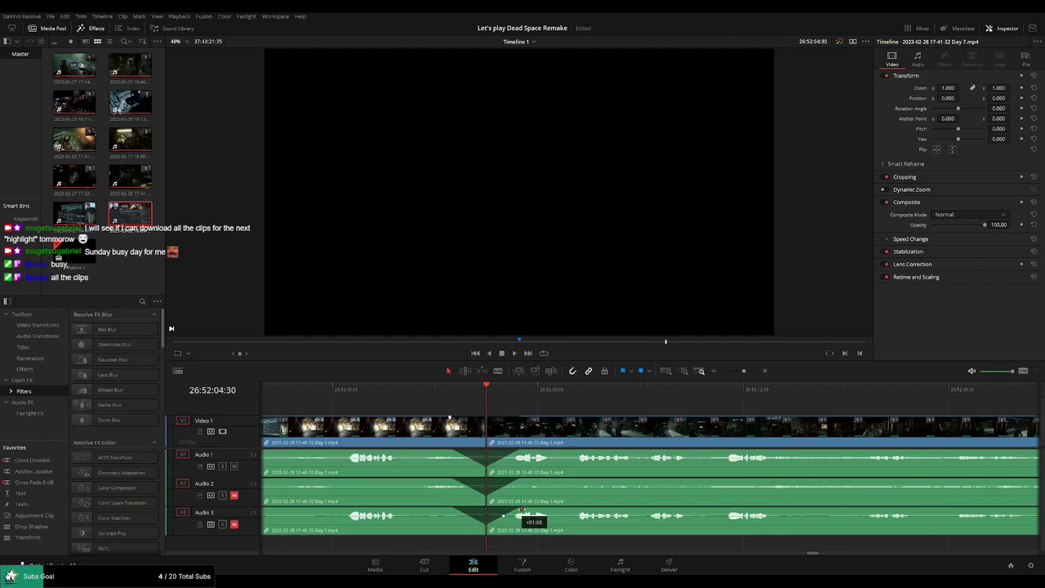
{"action": "left_click", "coordinate": [459, 390]}
{"action": "key", "text": "space"}
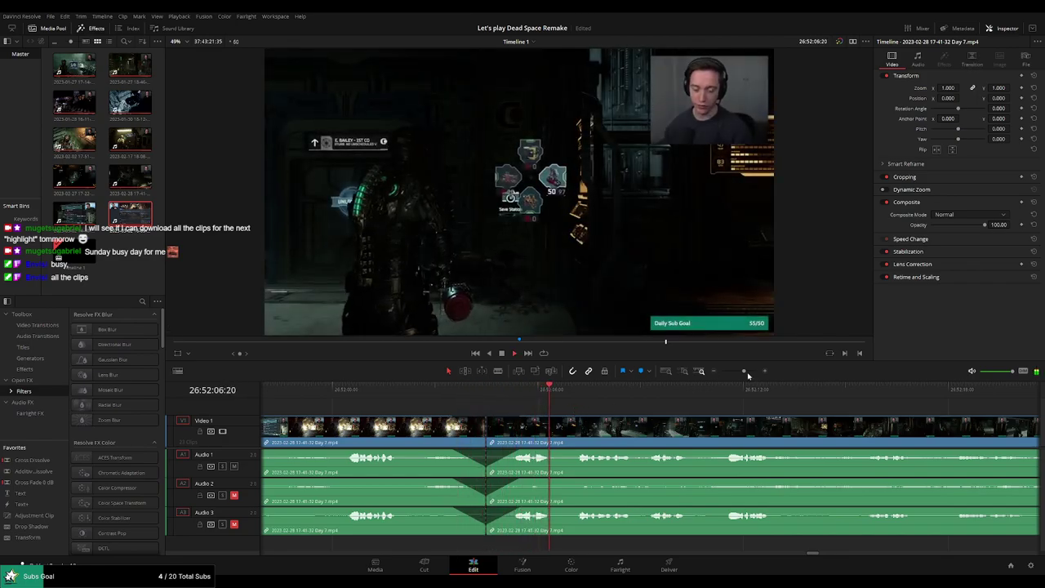
{"action": "left_click_drag", "start_coordinate": [743, 371], "coordinate": [721, 371]}
{"action": "key", "text": "ctrl+z"}
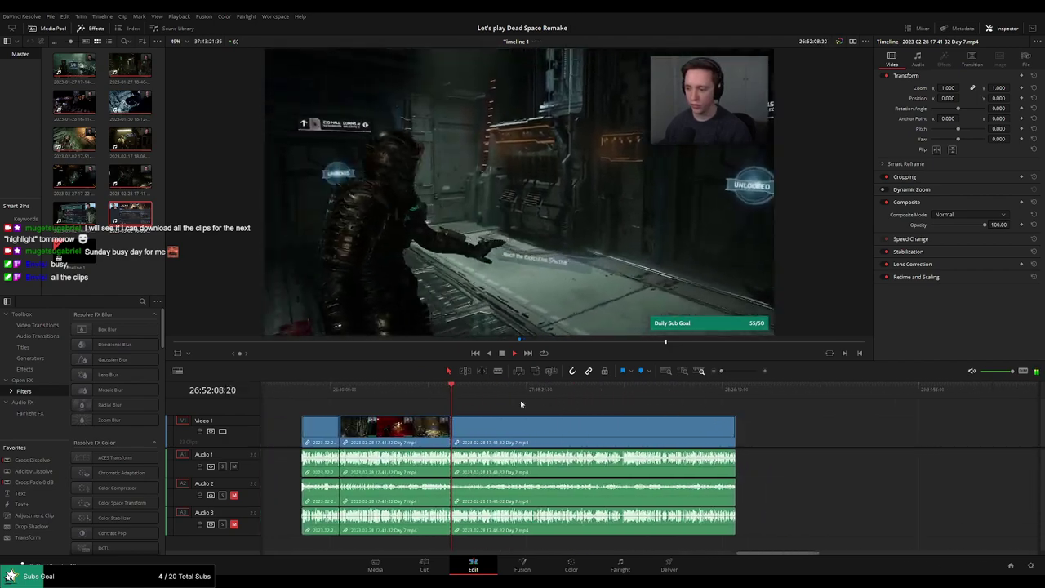
{"action": "key", "text": "Home"}
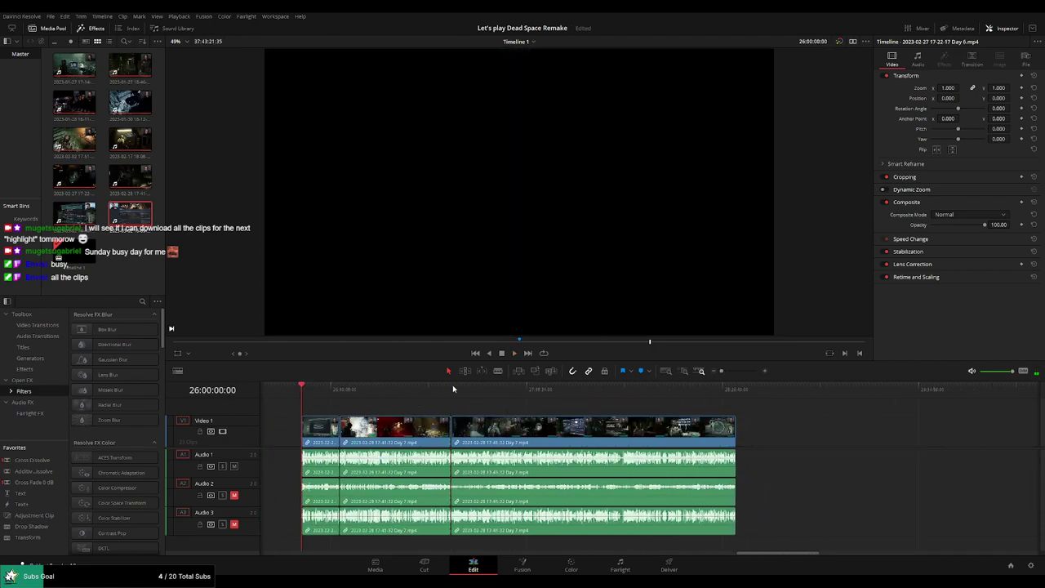
Snap the later Day 7 piece to start at 28:00:00:00 and play it from there.
{"action": "left_click", "coordinate": [450, 389]}
{"action": "scroll", "coordinate": [430, 403], "scroll_direction": "right", "scroll_amount": 3}
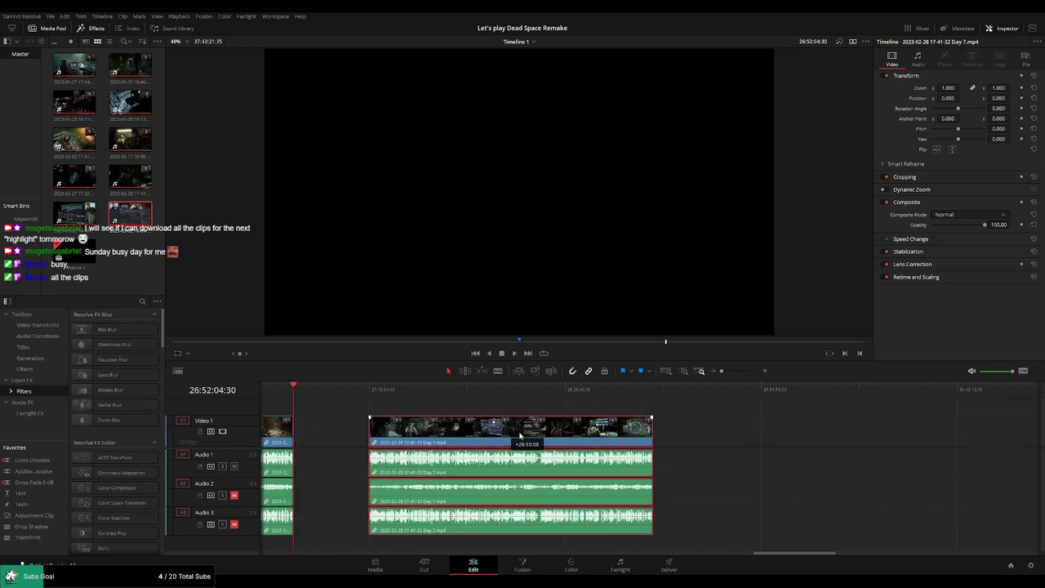
{"action": "left_click_drag", "start_coordinate": [299, 396], "coordinate": [489, 418]}
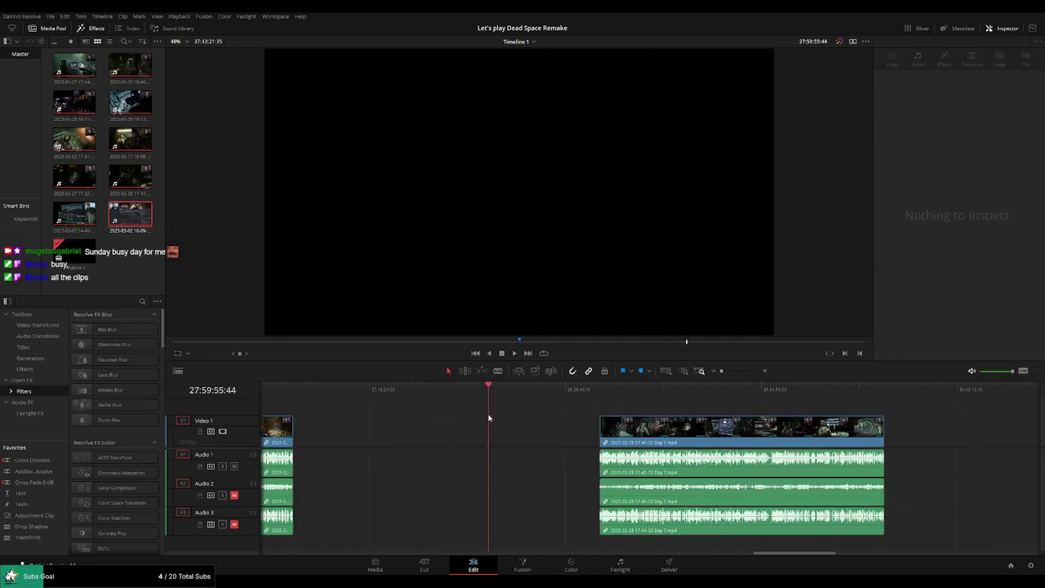
{"action": "scroll", "coordinate": [508, 425], "scroll_direction": "up", "scroll_amount": 5}
{"action": "left_click_drag", "start_coordinate": [648, 390], "coordinate": [644, 396]}
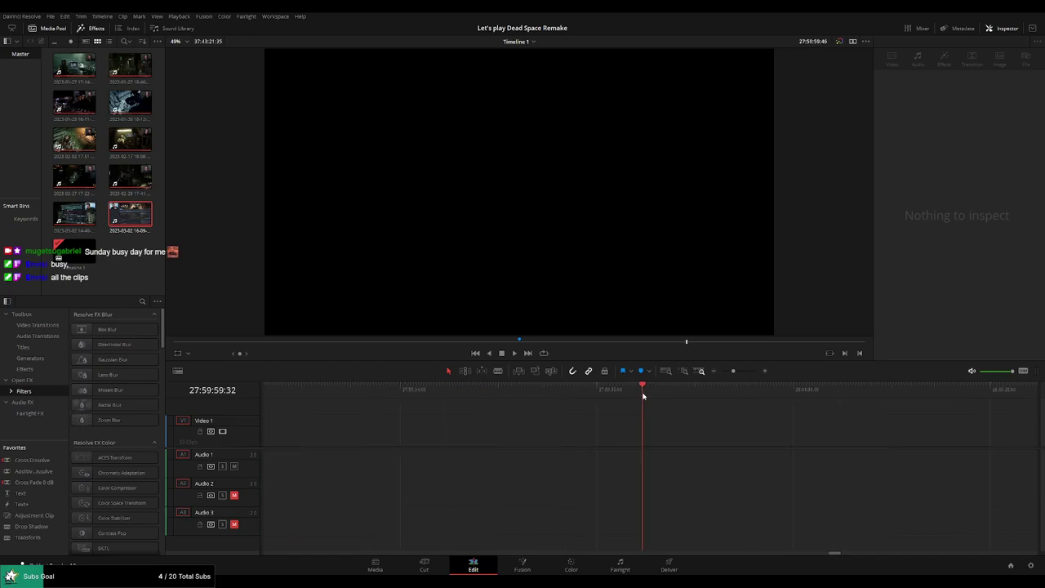
{"action": "left_click", "coordinate": [715, 371]}
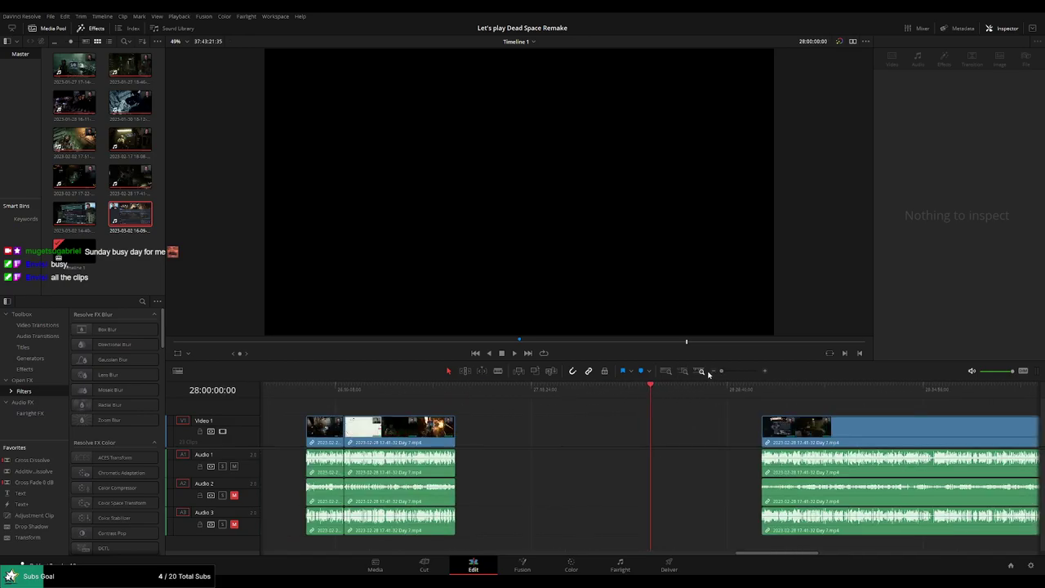
{"action": "left_click_drag", "start_coordinate": [821, 424], "coordinate": [713, 409]}
{"action": "scroll", "coordinate": [511, 408], "scroll_direction": "right", "scroll_amount": 5}
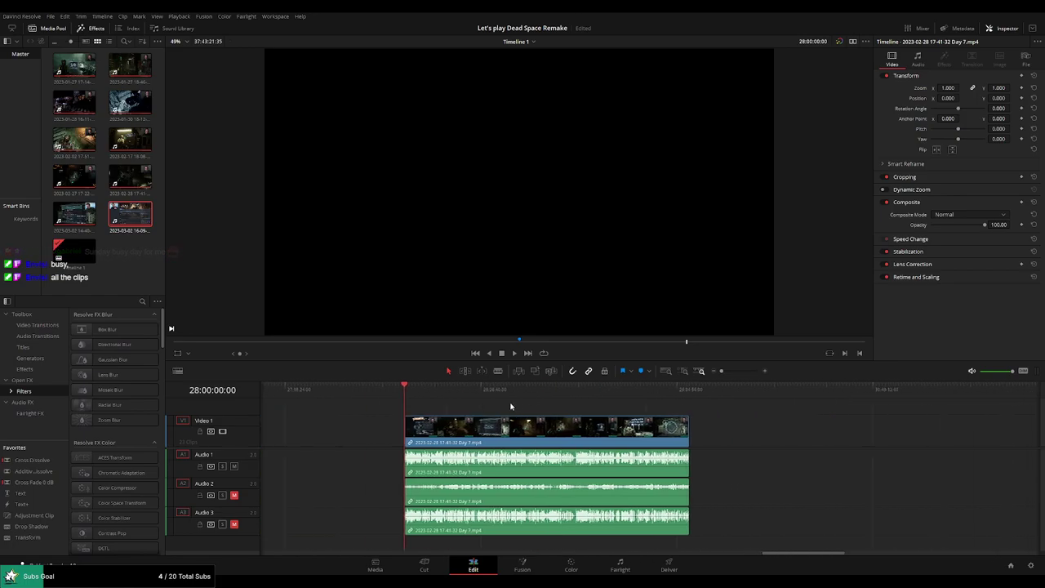
{"action": "key", "text": "space"}
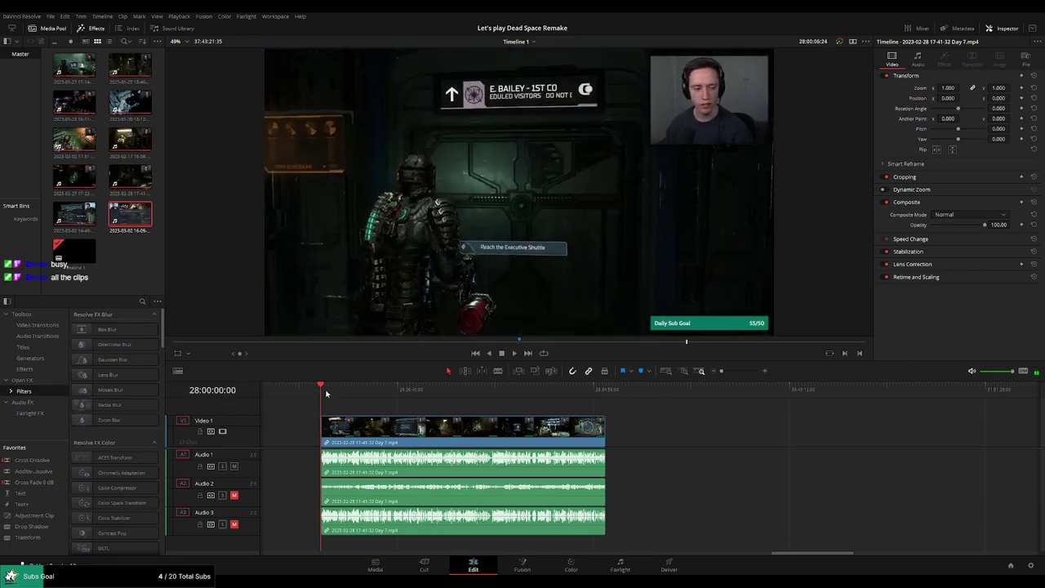
Scrub the moved Day 7 piece to 28:51:38:30 and cut it there.
{"action": "left_click_drag", "start_coordinate": [327, 395], "coordinate": [433, 399]}
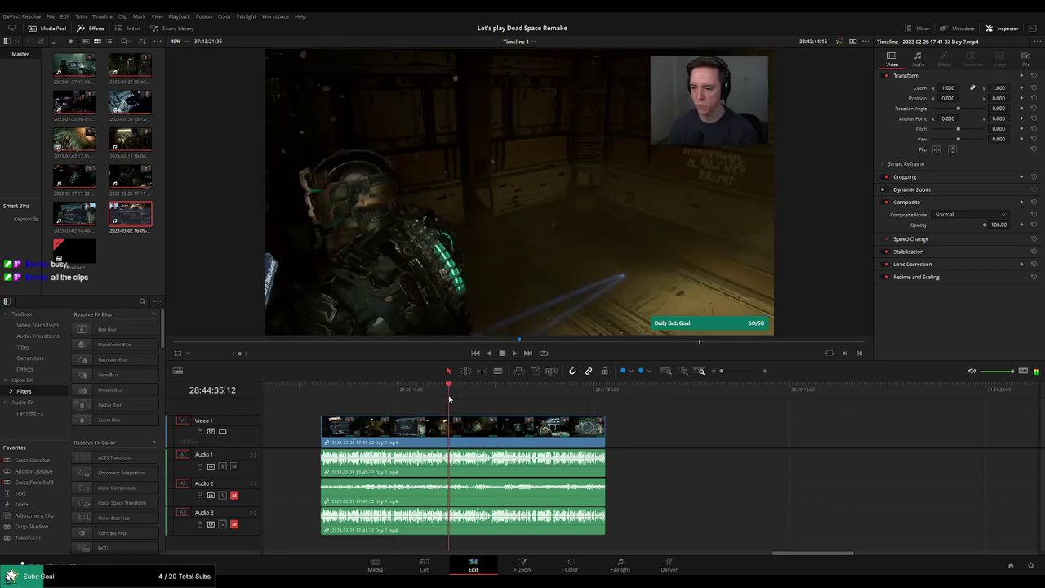
{"action": "left_click_drag", "start_coordinate": [433, 398], "coordinate": [472, 402]}
{"action": "scroll", "coordinate": [472, 401], "scroll_direction": "up", "scroll_amount": 5}
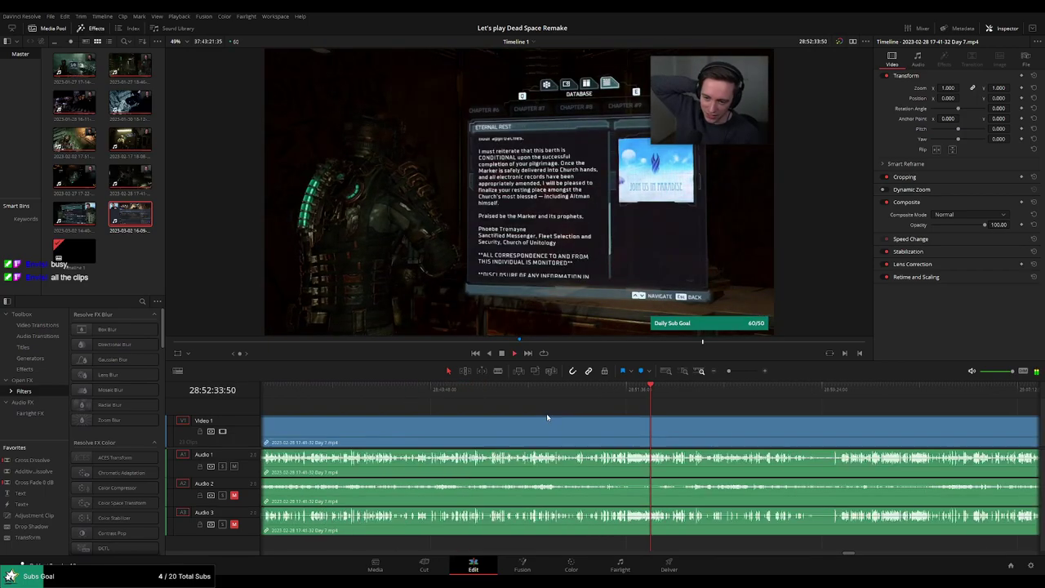
{"action": "left_click_drag", "start_coordinate": [618, 388], "coordinate": [476, 391]}
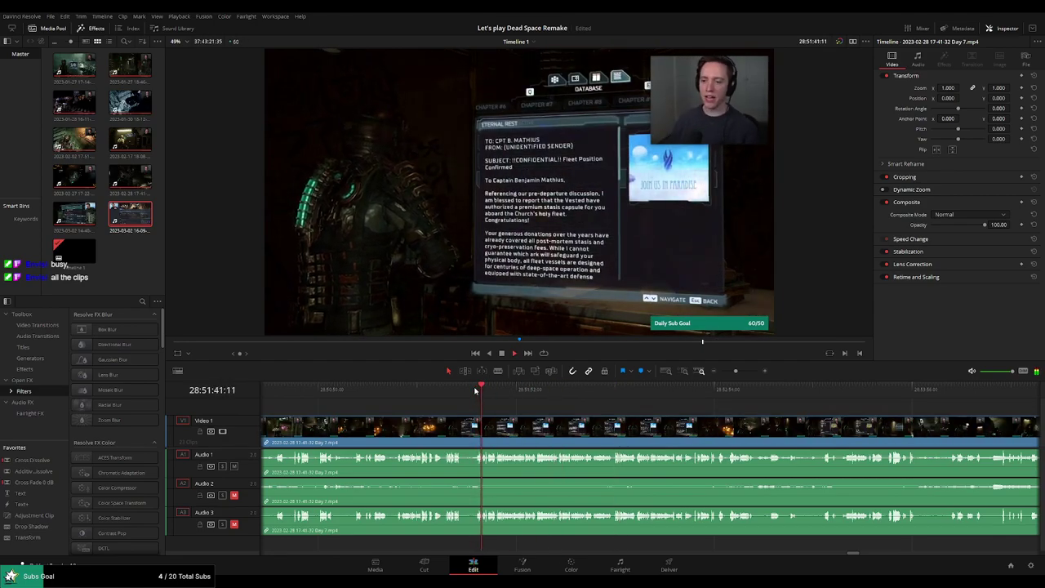
{"action": "left_click", "coordinate": [454, 393]}
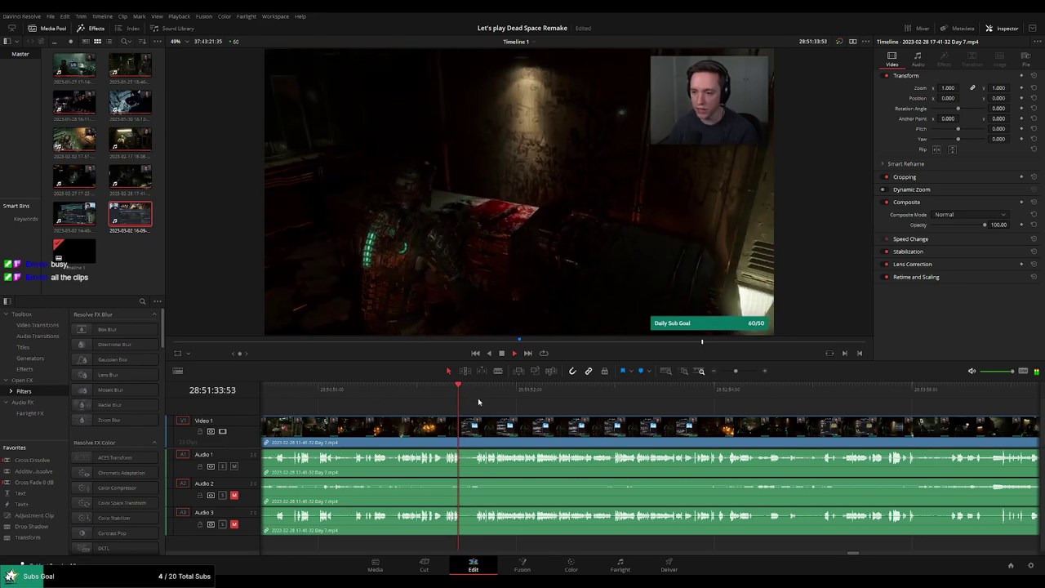
{"action": "scroll", "coordinate": [546, 404], "scroll_direction": "up", "scroll_amount": 2}
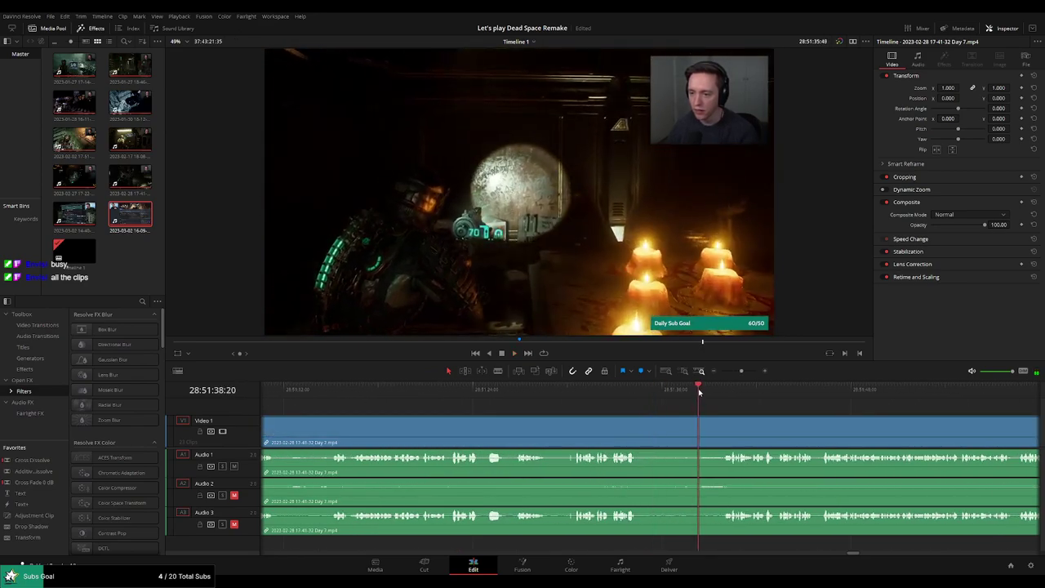
{"action": "scroll", "coordinate": [711, 411], "scroll_direction": "up", "scroll_amount": 1}
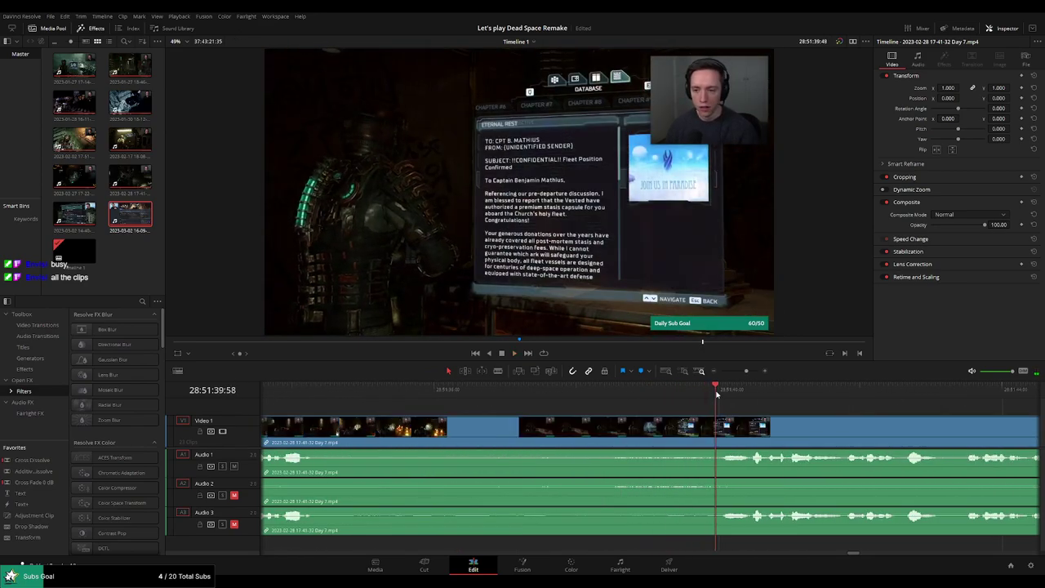
{"action": "left_click", "coordinate": [612, 396]}
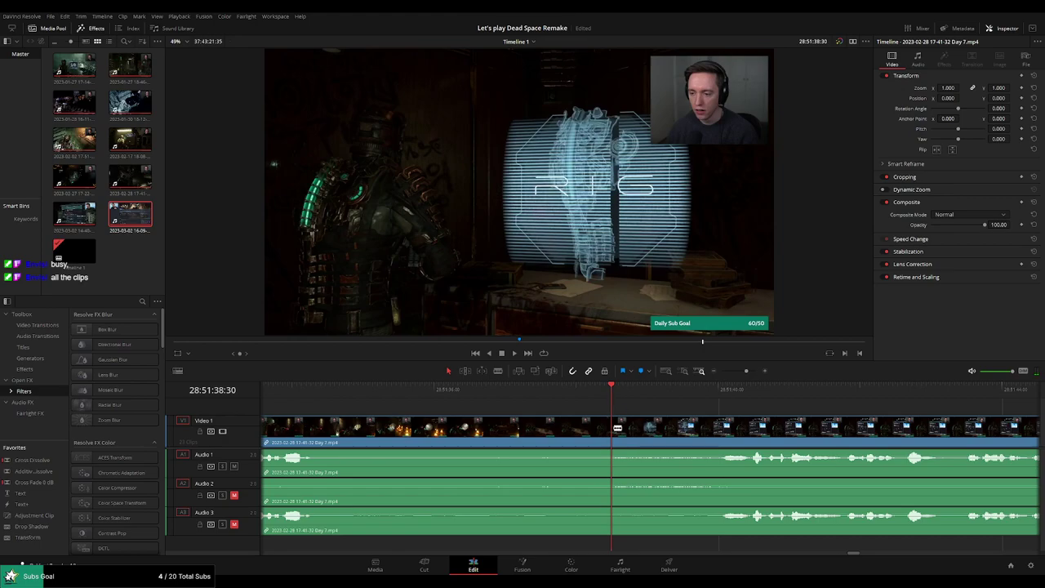
{"action": "left_click", "coordinate": [618, 427]}
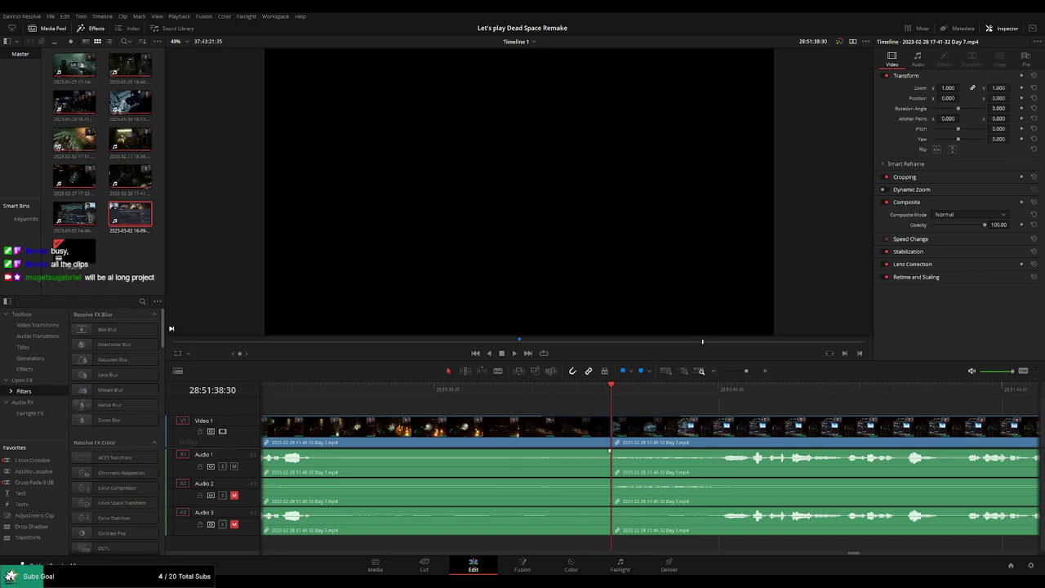
Fade Audio 1, 2 and 3 out before the 28:51:38:30 cut and back in after it.
{"action": "left_click_drag", "start_coordinate": [606, 455], "coordinate": [530, 454]}
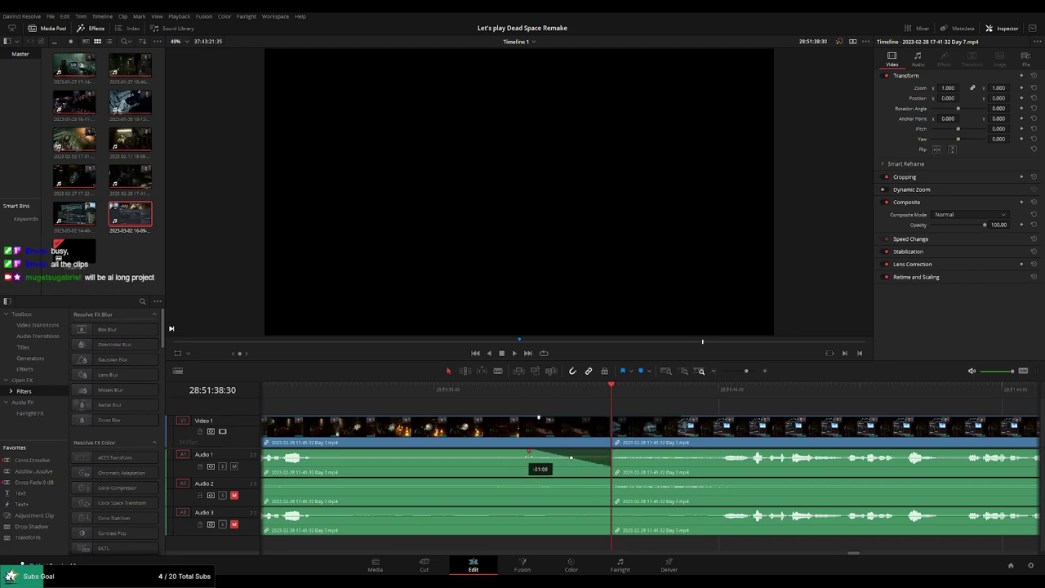
{"action": "left_click_drag", "start_coordinate": [614, 453], "coordinate": [690, 454]}
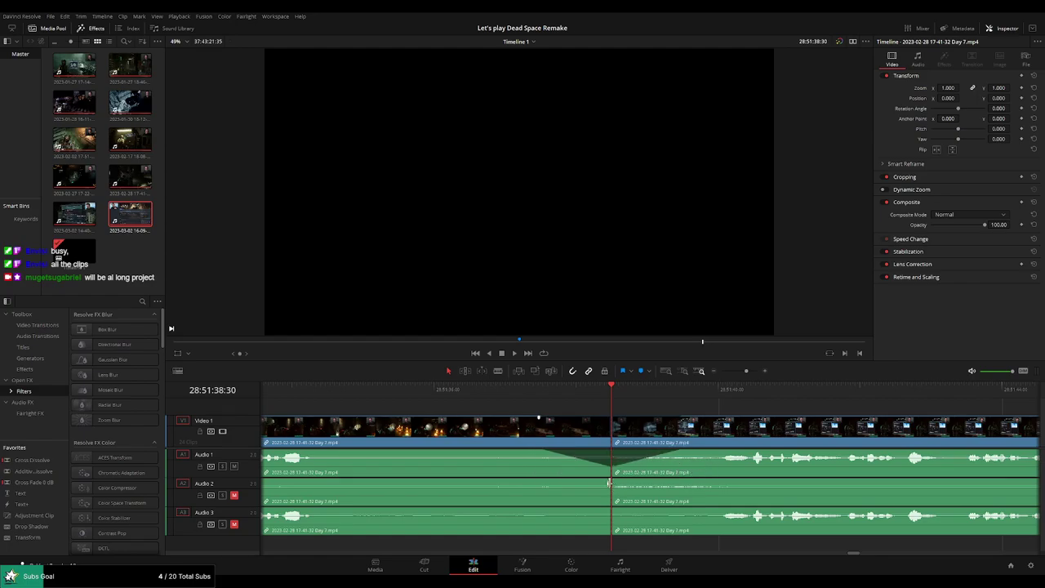
{"action": "left_click_drag", "start_coordinate": [609, 482], "coordinate": [538, 481]}
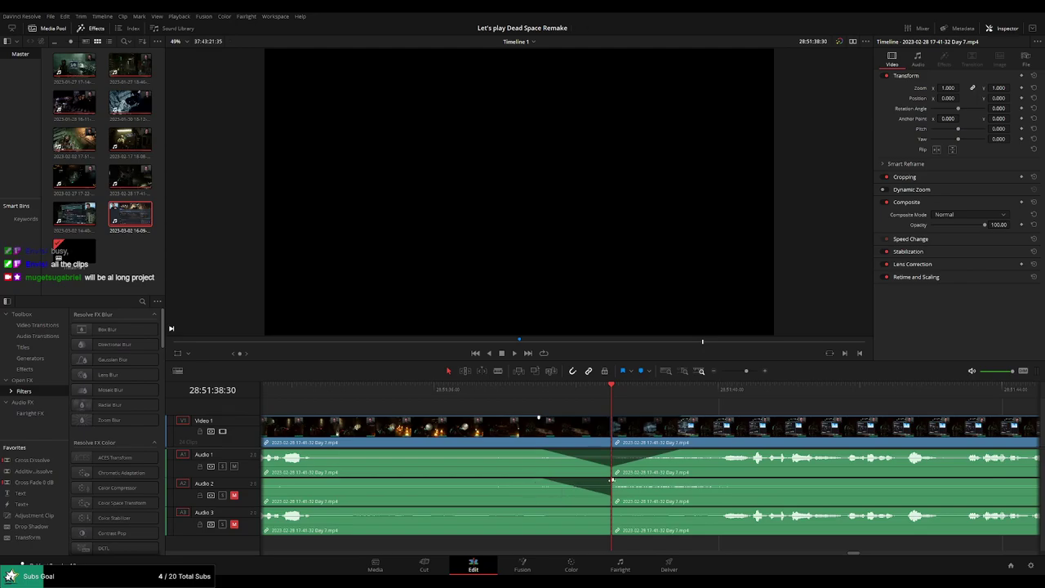
{"action": "left_click_drag", "start_coordinate": [612, 480], "coordinate": [685, 481]}
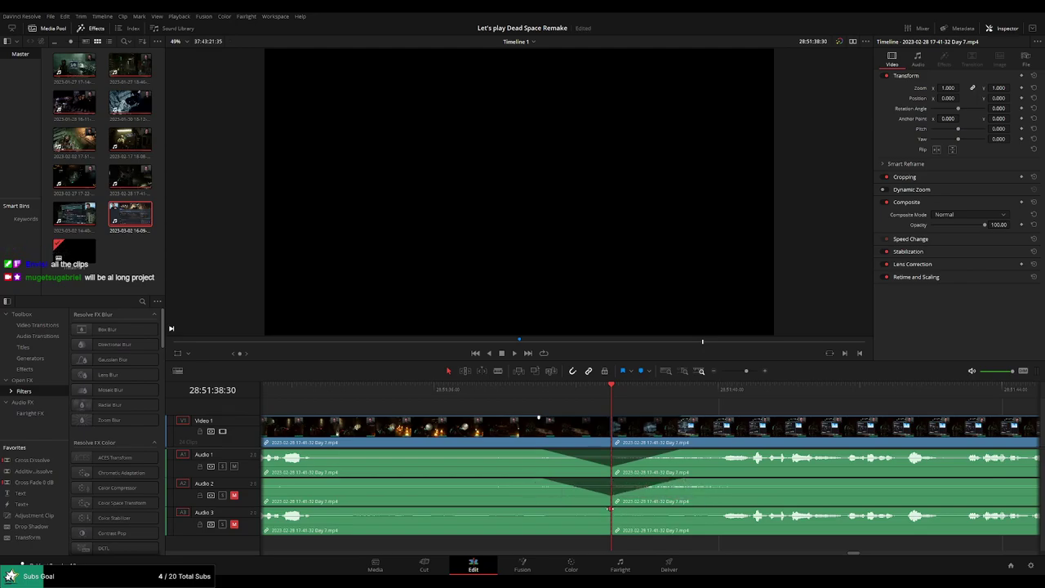
{"action": "left_click_drag", "start_coordinate": [610, 508], "coordinate": [544, 510]}
{"action": "left_click_drag", "start_coordinate": [617, 513], "coordinate": [684, 510]}
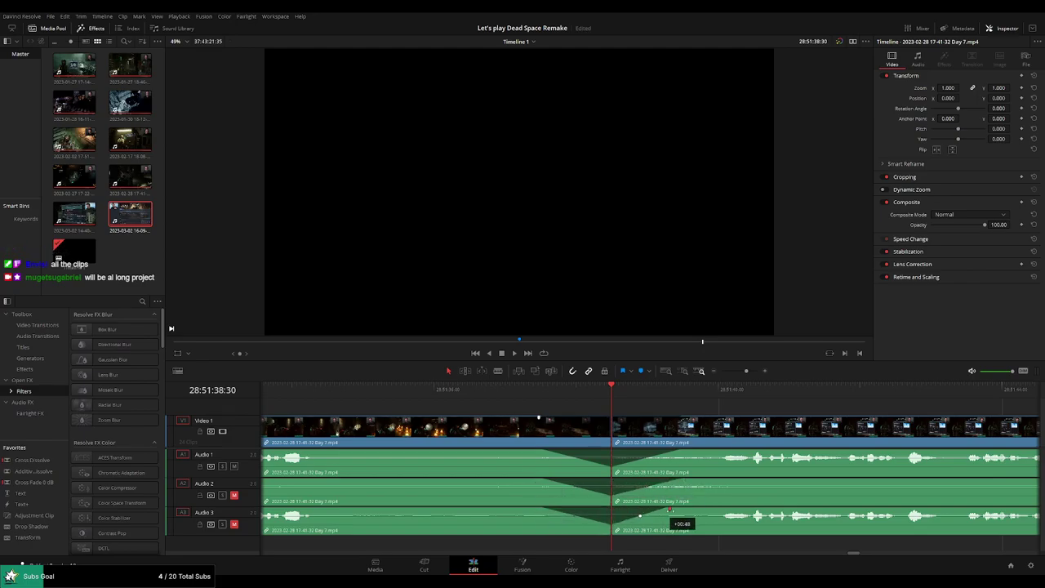
Play back the cut to hear the audio fades and review the edit.
{"action": "left_click", "coordinate": [535, 390]}
{"action": "key", "text": "space"}
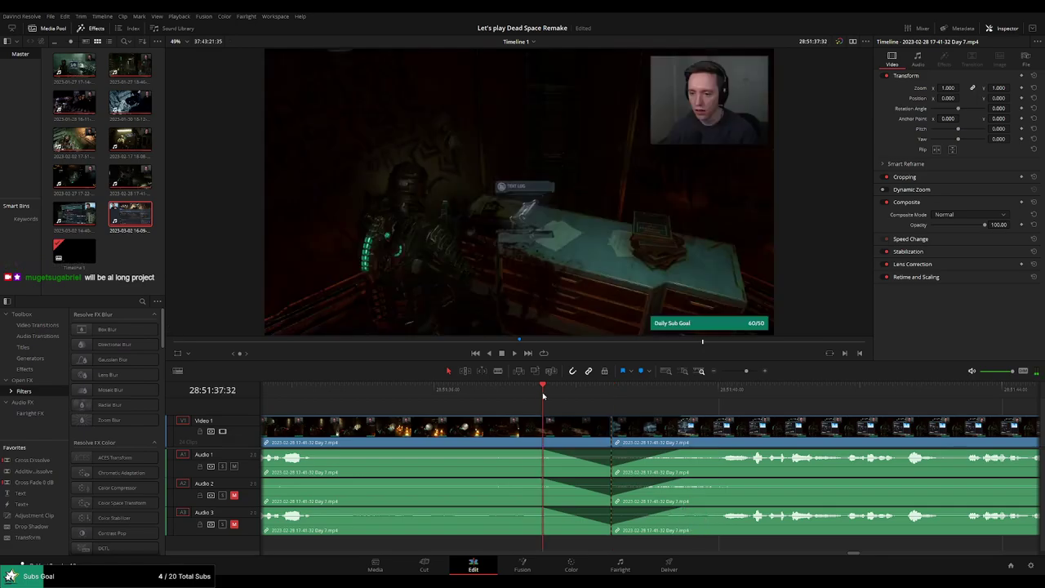
{"action": "left_click", "coordinate": [510, 390]}
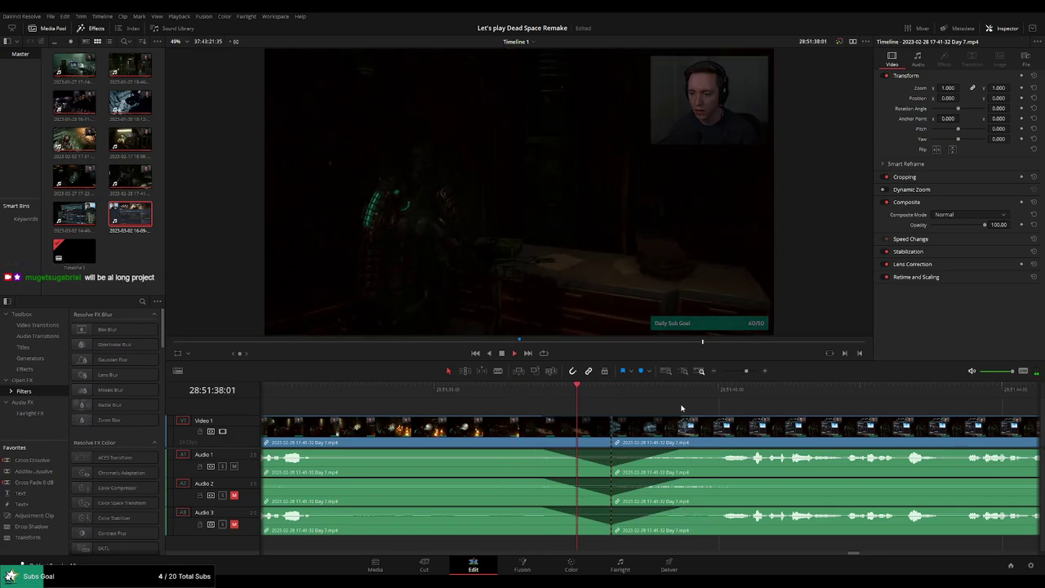
{"action": "scroll", "coordinate": [563, 396], "scroll_direction": "right", "scroll_amount": 3}
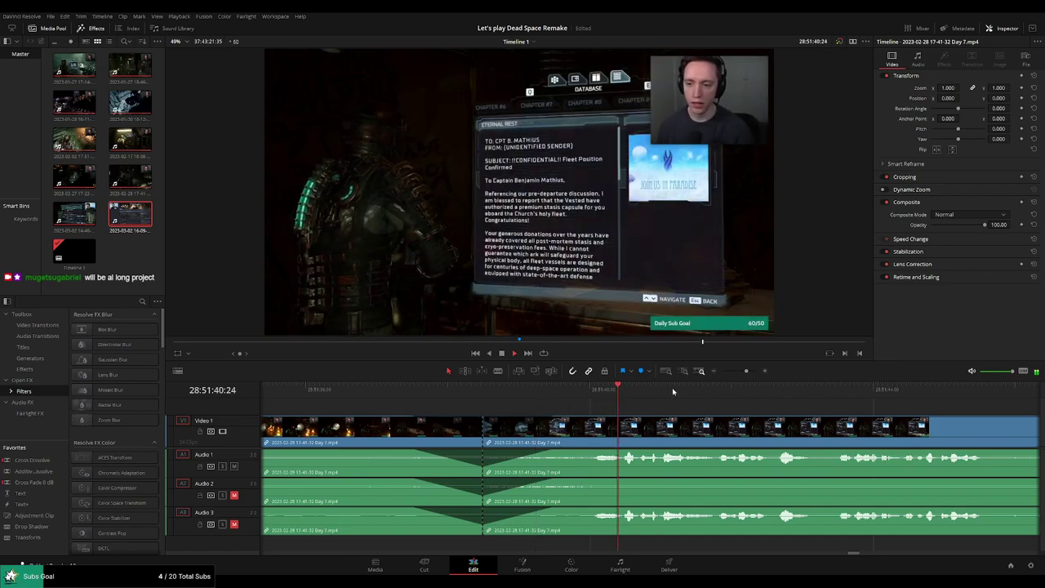
{"action": "left_click_drag", "start_coordinate": [746, 371], "coordinate": [721, 370]}
{"action": "scroll", "coordinate": [577, 405], "scroll_direction": "right", "scroll_amount": 3}
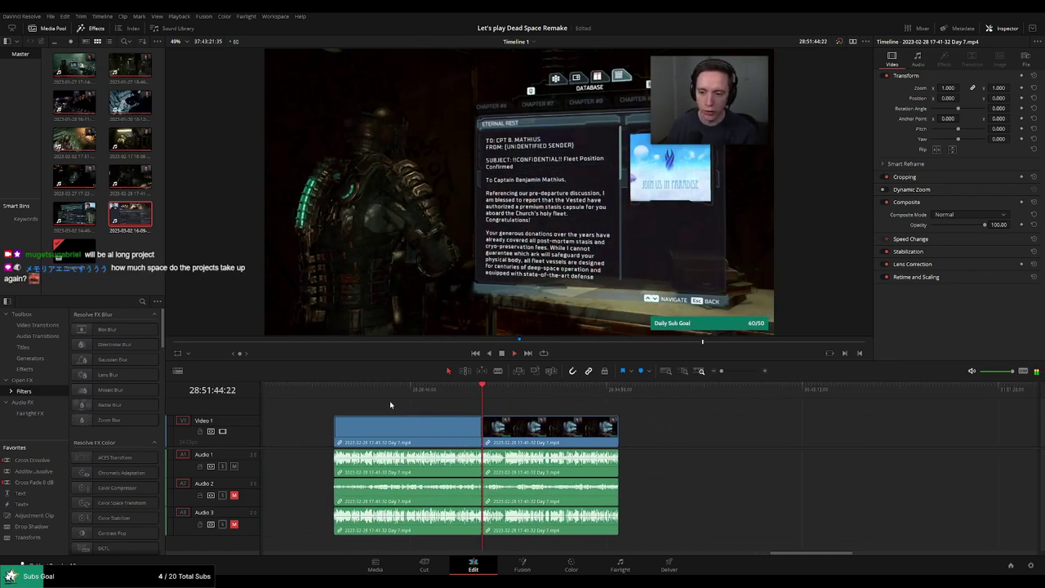
{"action": "left_click_drag", "start_coordinate": [337, 398], "coordinate": [482, 401]}
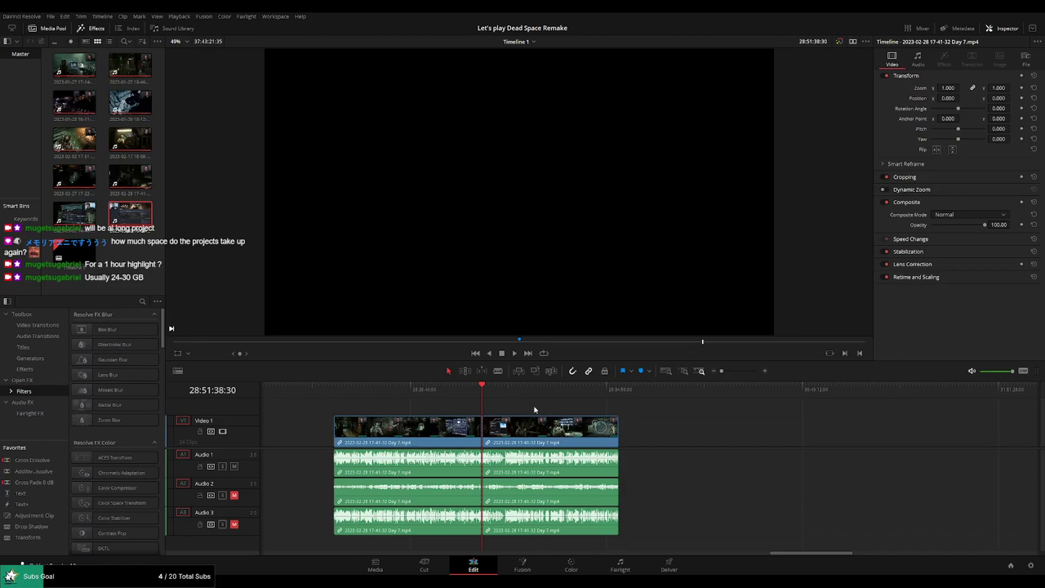
Scrub through the Day 7 footage and zoom out so both pieces are visible.
{"action": "left_click", "coordinate": [337, 395]}
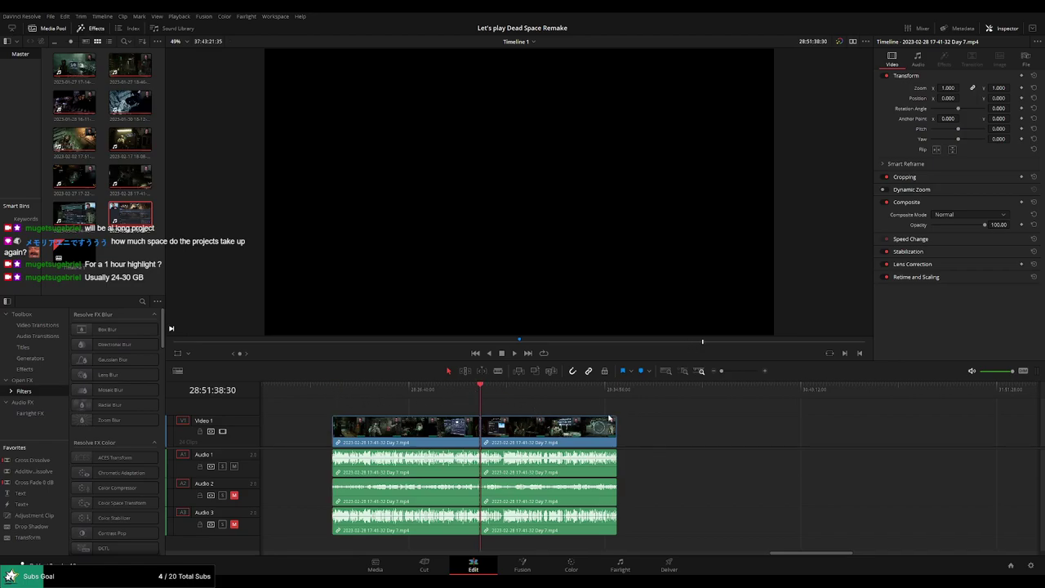
{"action": "scroll", "coordinate": [449, 408], "scroll_direction": "right", "scroll_amount": 5}
{"action": "left_click", "coordinate": [342, 422]}
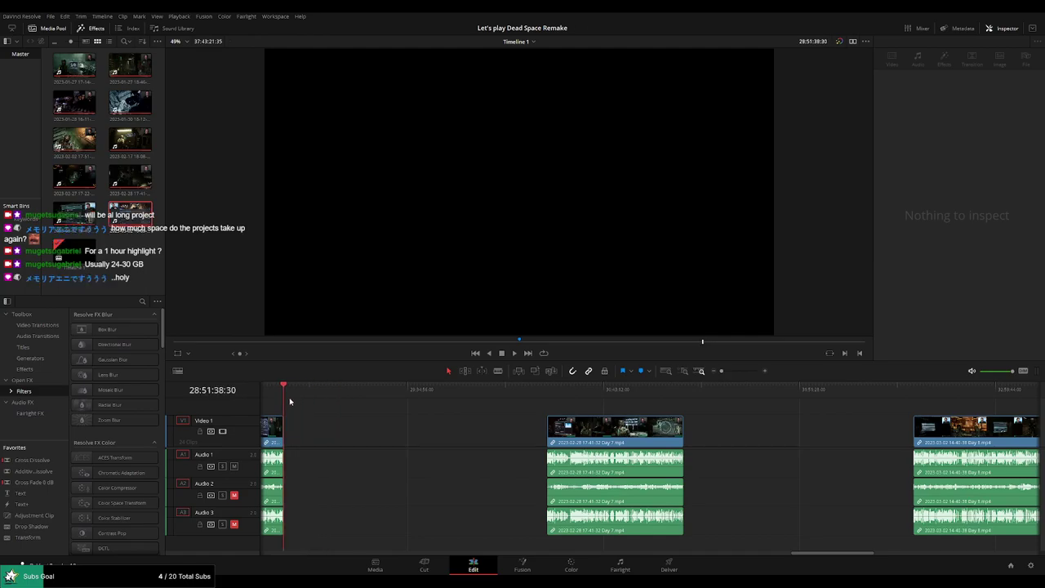
{"action": "left_click_drag", "start_coordinate": [295, 397], "coordinate": [482, 407]}
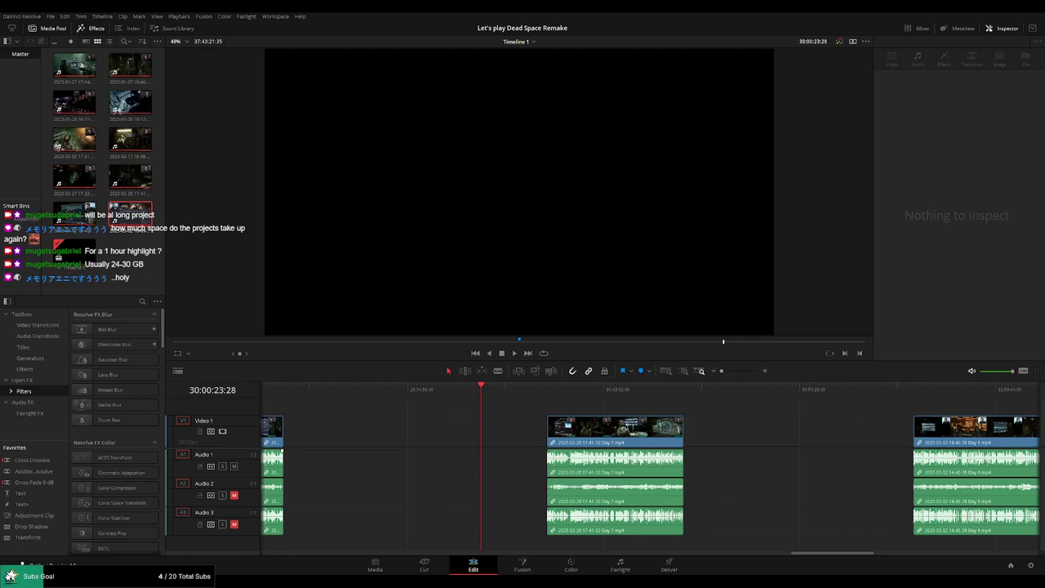
{"action": "scroll", "coordinate": [649, 396], "scroll_direction": "up", "scroll_amount": 3}
{"action": "left_click_drag", "start_coordinate": [648, 395], "coordinate": [641, 396]}
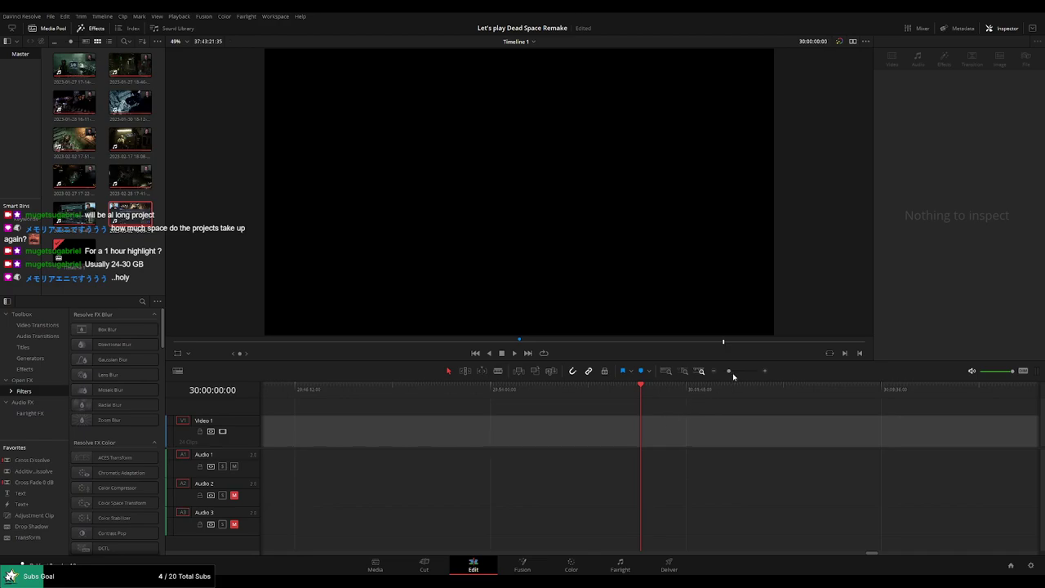
{"action": "left_click_drag", "start_coordinate": [728, 371], "coordinate": [721, 371]}
Move the later Day 7 piece left to start at 30:00:00:00 and play it back.
{"action": "left_click", "coordinate": [673, 424]}
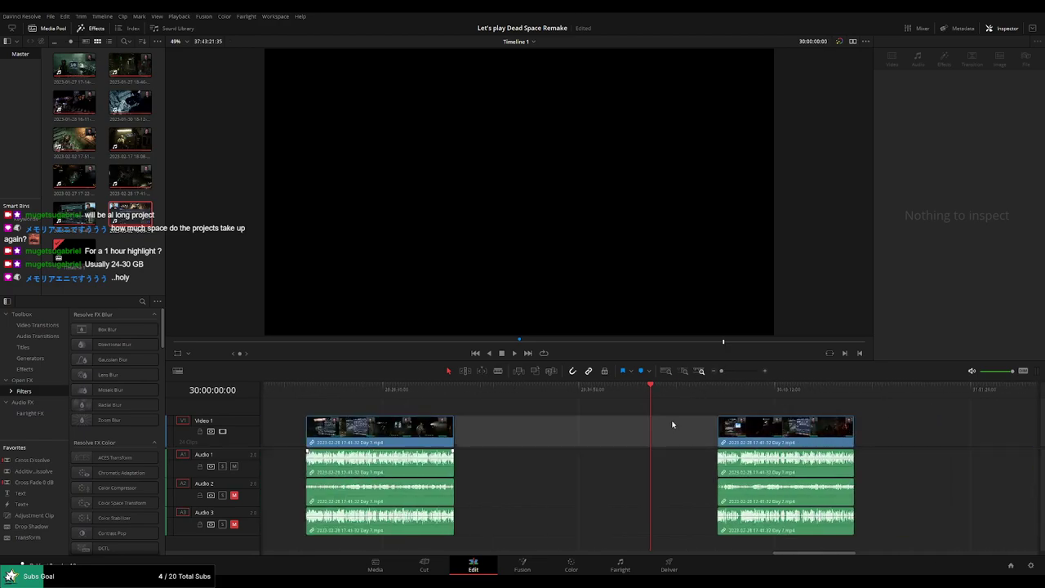
{"action": "left_click_drag", "start_coordinate": [759, 433], "coordinate": [692, 433]}
{"action": "left_click_drag", "start_coordinate": [443, 389], "coordinate": [450, 388]}
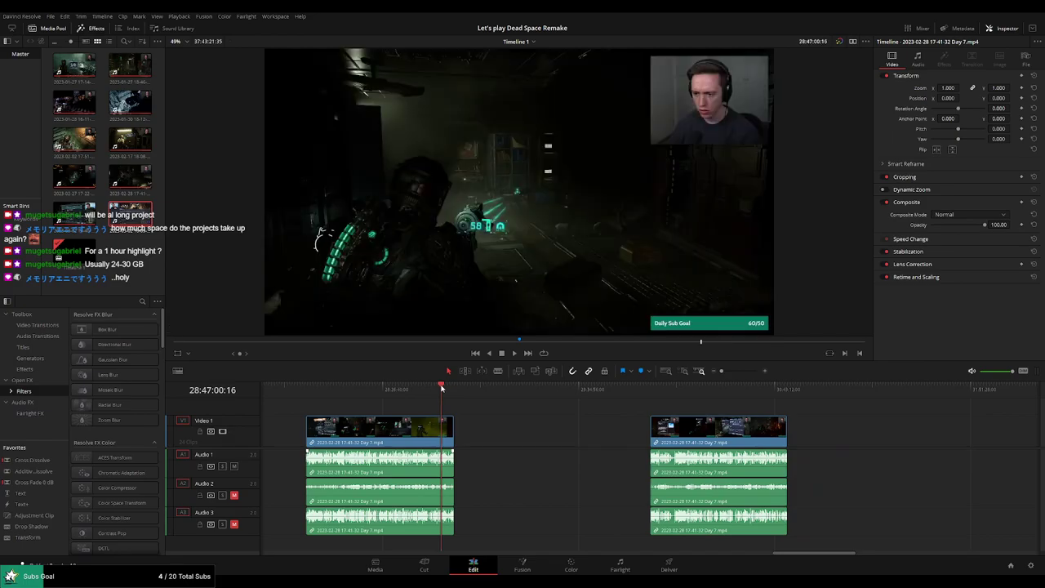
{"action": "key", "text": "space"}
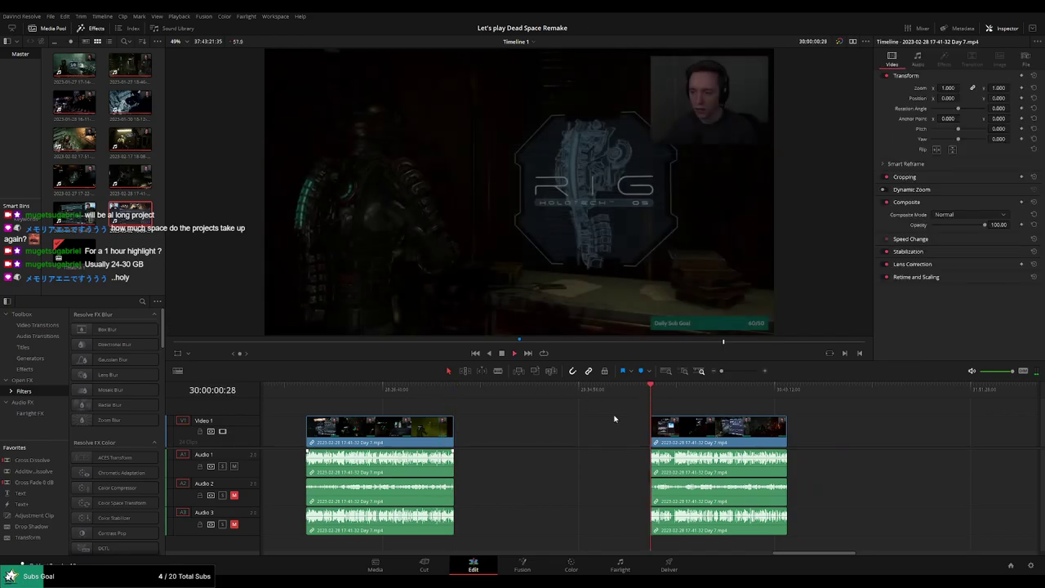
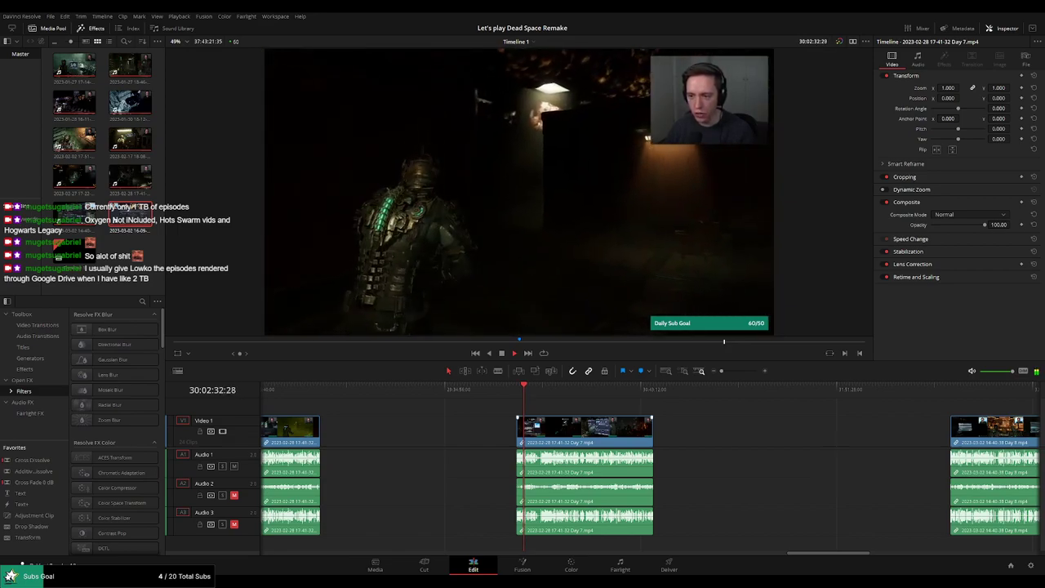
Scrub past the end of the Day 7 clip and select the empty gap on track V1.
{"action": "scroll", "coordinate": [548, 411], "scroll_direction": "down", "scroll_amount": 3}
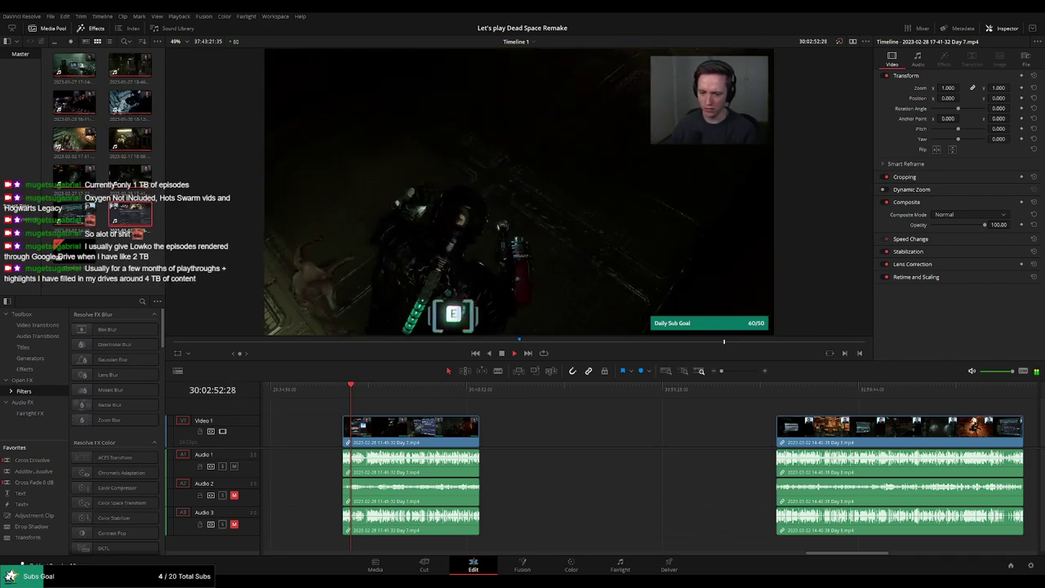
{"action": "left_click_drag", "start_coordinate": [362, 392], "coordinate": [477, 400]}
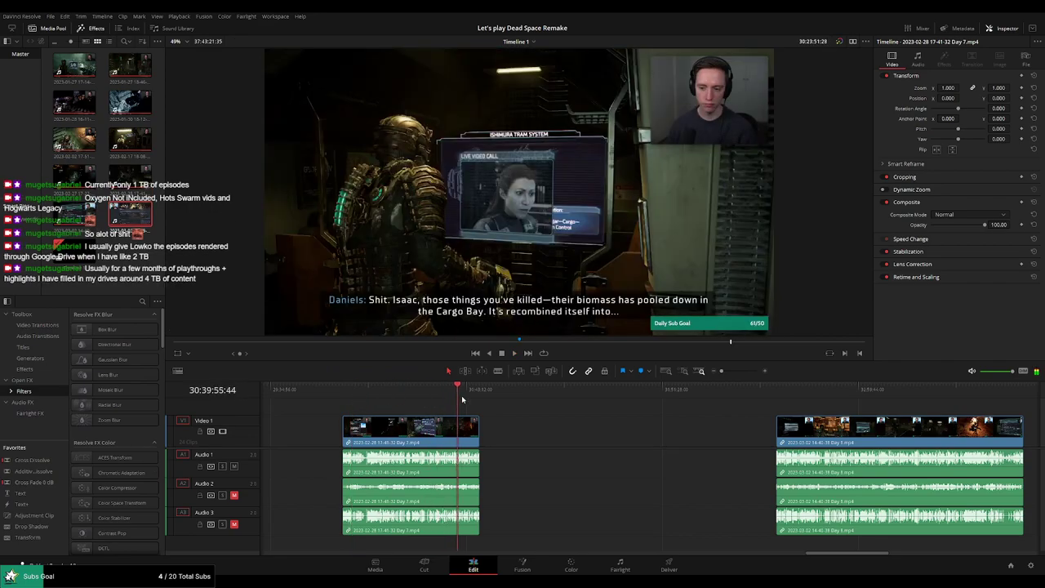
{"action": "left_click", "coordinate": [515, 422]}
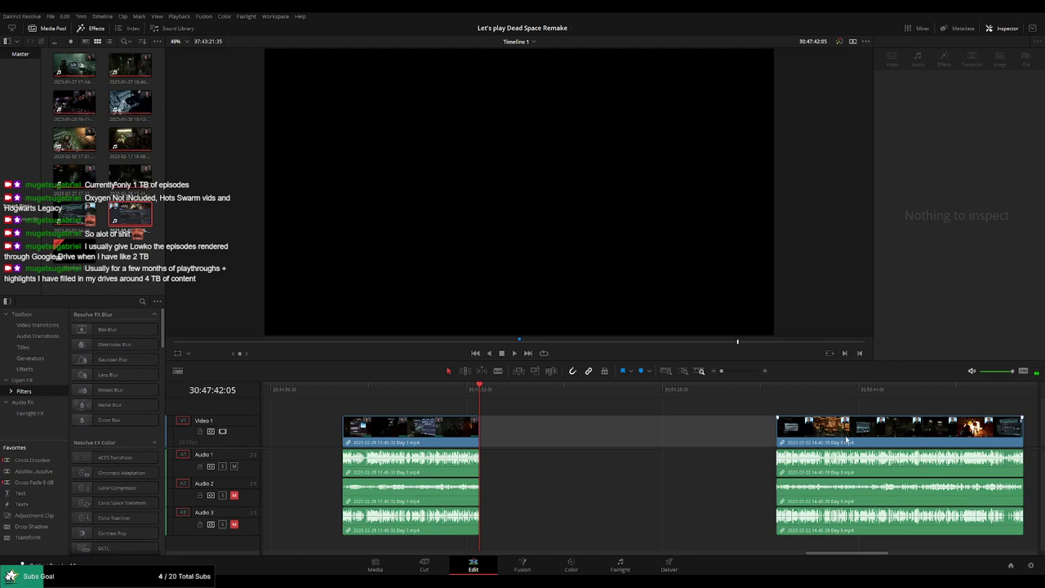
Ripple-delete the selected gap and scrub to the Day 7/Day 8 join.
{"action": "key", "text": "Delete"}
{"action": "left_click", "coordinate": [350, 397]}
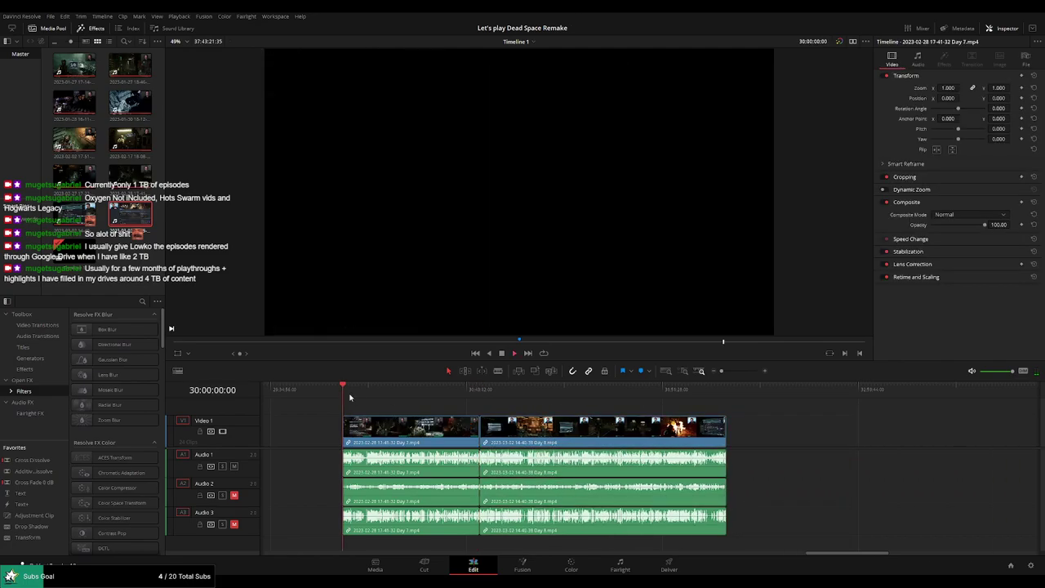
{"action": "left_click_drag", "start_coordinate": [349, 397], "coordinate": [479, 398]}
{"action": "scroll", "coordinate": [549, 422], "scroll_direction": "up", "scroll_amount": 3}
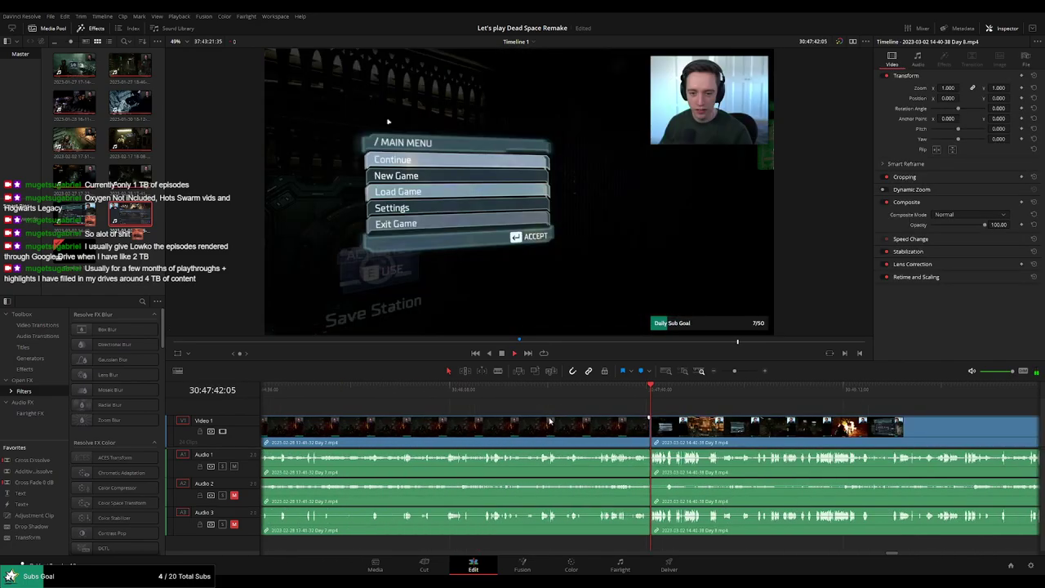
{"action": "scroll", "coordinate": [549, 421], "scroll_direction": "up", "scroll_amount": 2}
Jump to the edit point between Day 7 and Day 8 and zoom to check the join.
{"action": "left_click", "coordinate": [554, 391]}
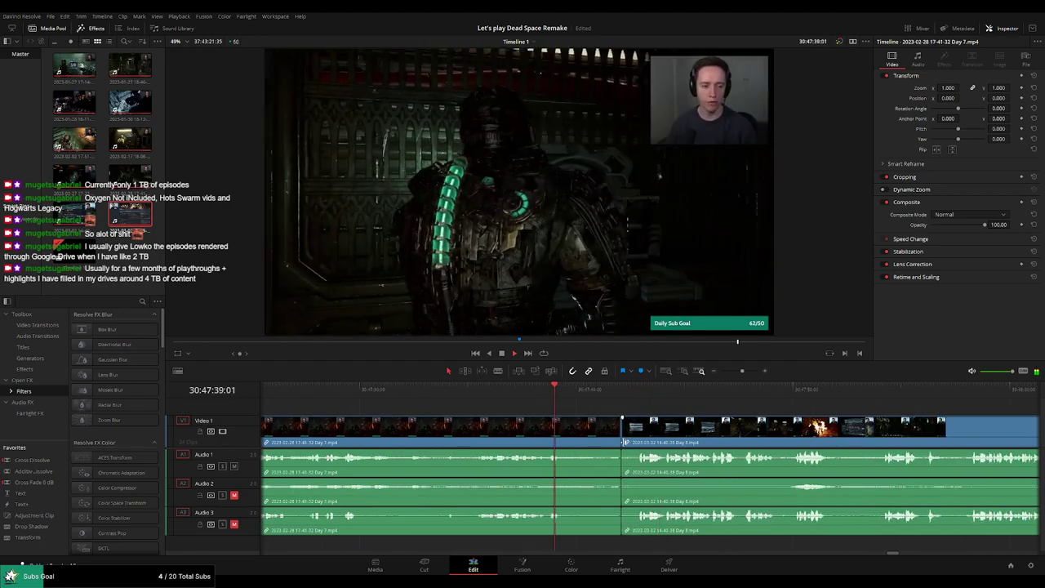
{"action": "left_click", "coordinate": [620, 390]}
{"action": "key", "text": "ctrl+shift+]"}
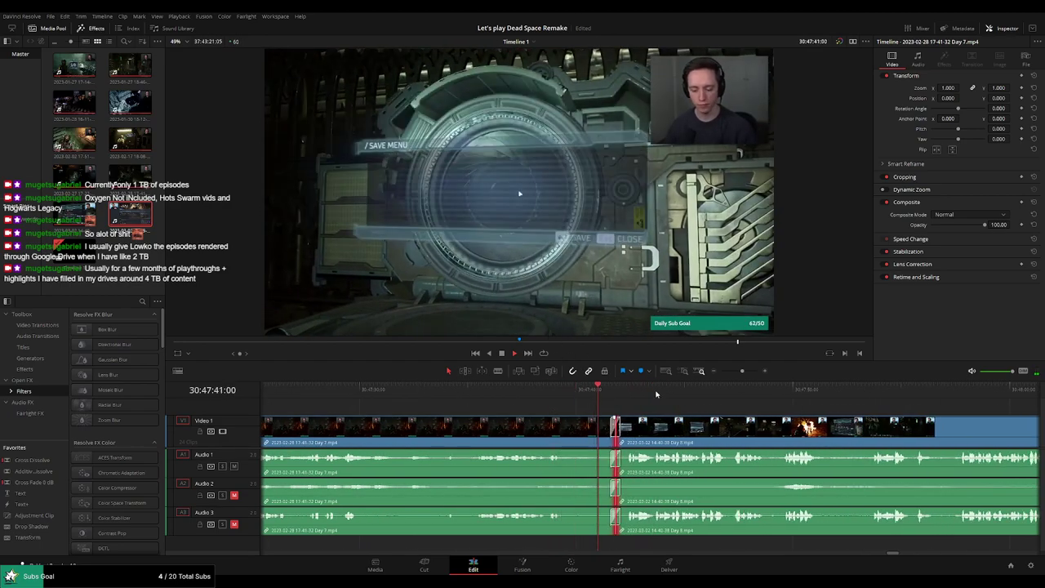
{"action": "key", "text": "Down"}
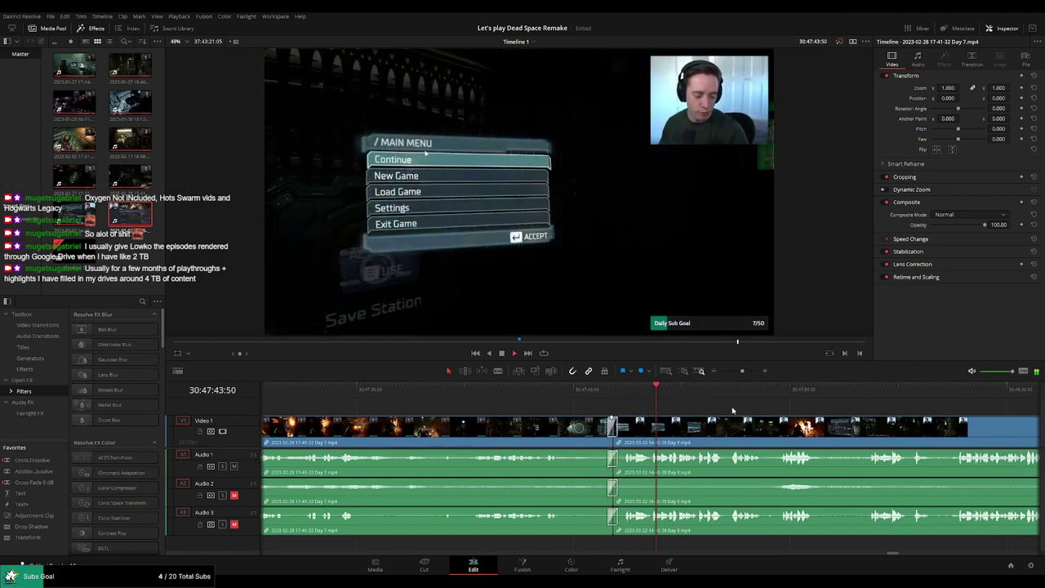
{"action": "scroll", "coordinate": [620, 408], "scroll_direction": "right", "scroll_amount": 3}
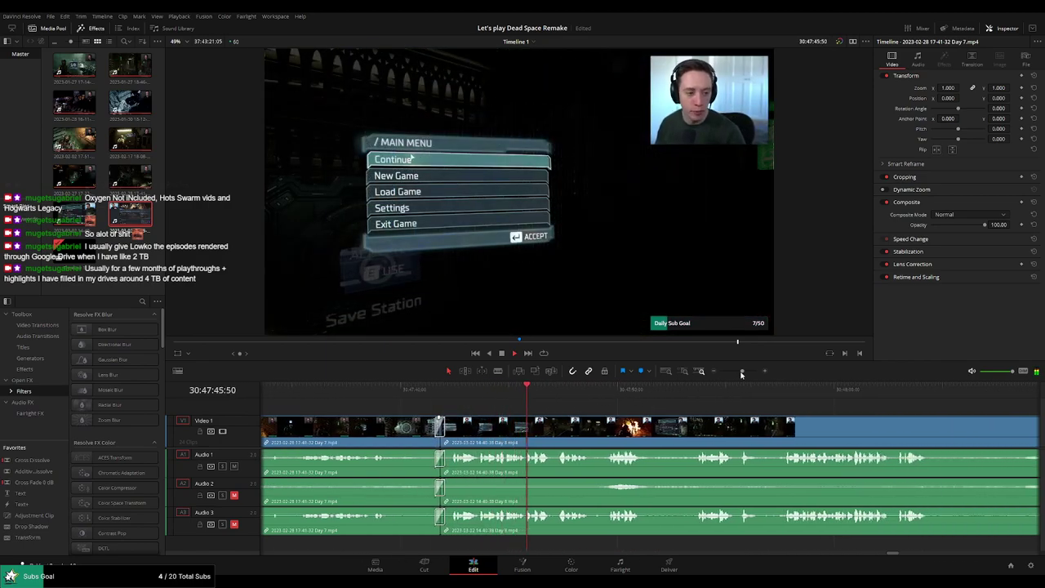
{"action": "left_click_drag", "start_coordinate": [741, 373], "coordinate": [721, 371]}
{"action": "scroll", "coordinate": [721, 415], "scroll_direction": "right", "scroll_amount": 5}
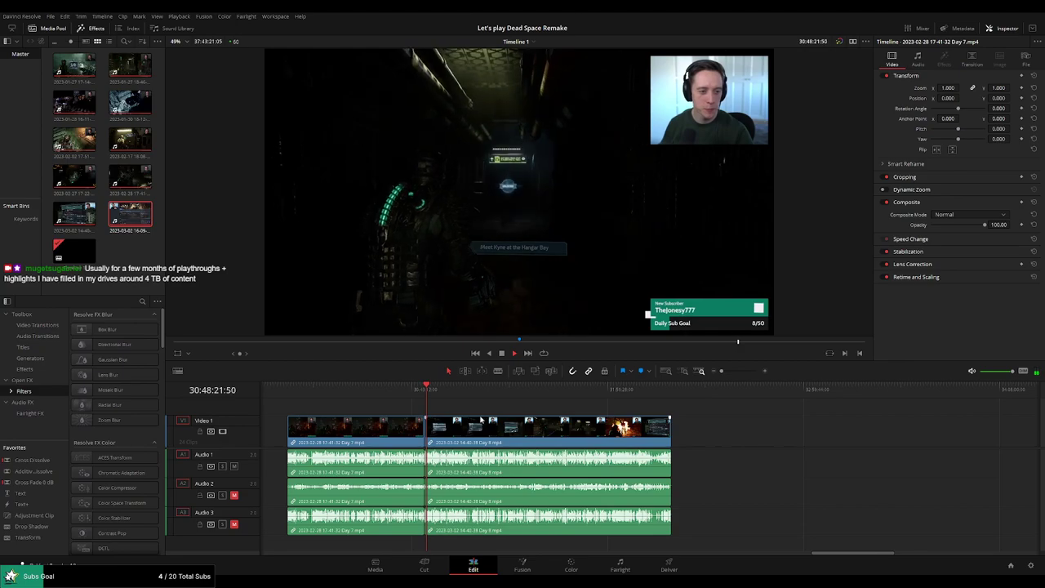
{"action": "scroll", "coordinate": [442, 406], "scroll_direction": "up", "scroll_amount": 3}
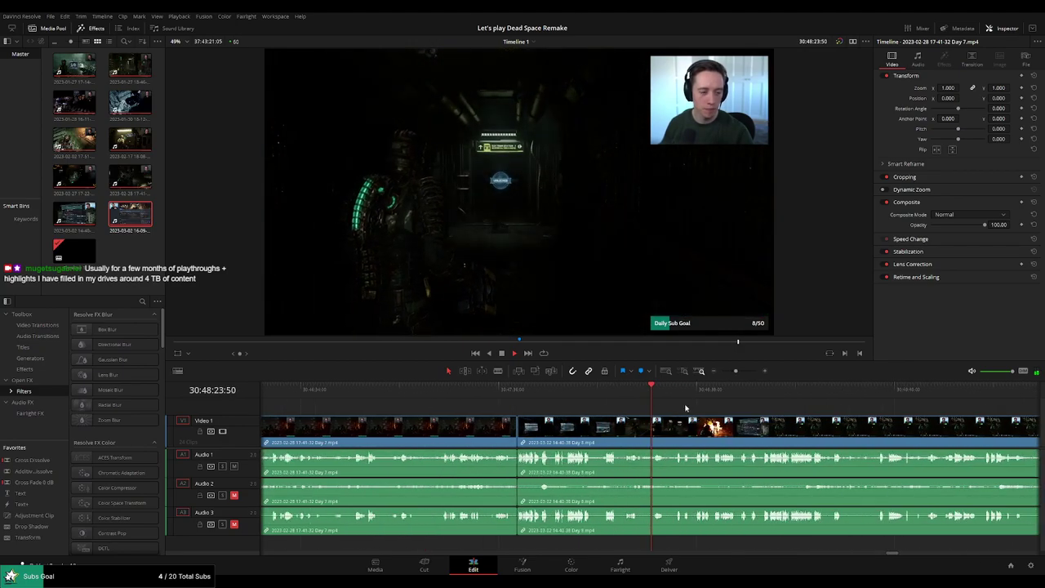
{"action": "mouse_move", "coordinate": [725, 391]}
{"action": "left_mouse_down"}
{"action": "mouse_move", "coordinate": [548, 387]}
{"action": "mouse_move", "coordinate": [492, 398]}
{"action": "mouse_move", "coordinate": [688, 400]}
{"action": "left_mouse_up"}
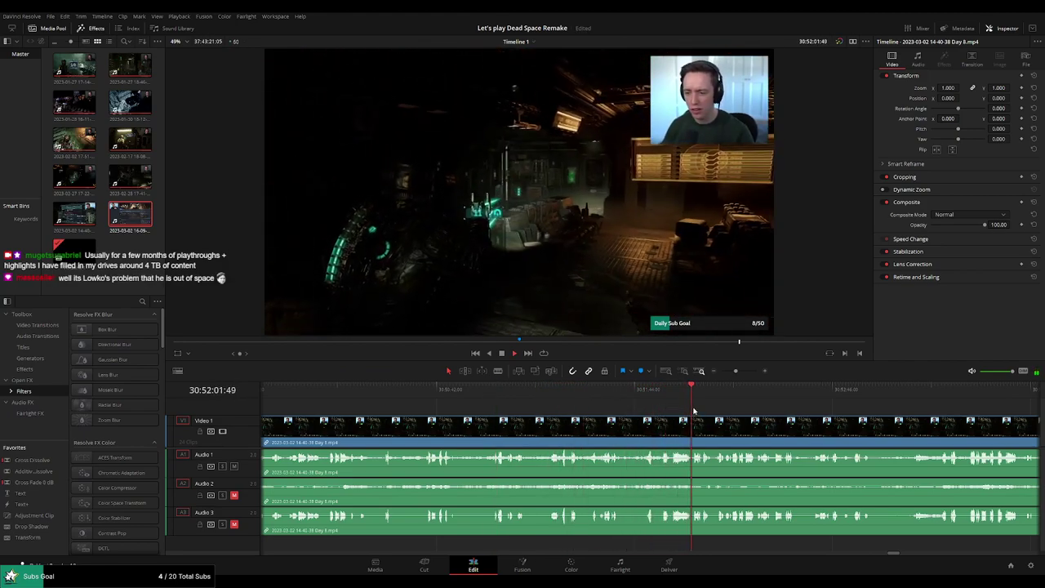
Scrub the Day 8 footage back to the map screen around 30:51:58.
{"action": "left_click", "coordinate": [585, 391]}
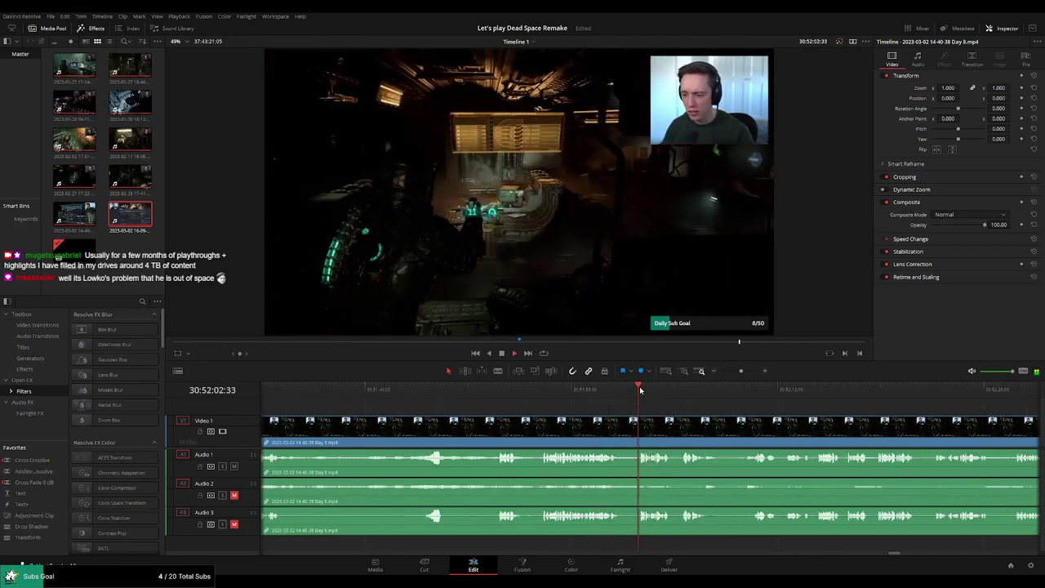
{"action": "left_click", "coordinate": [695, 392]}
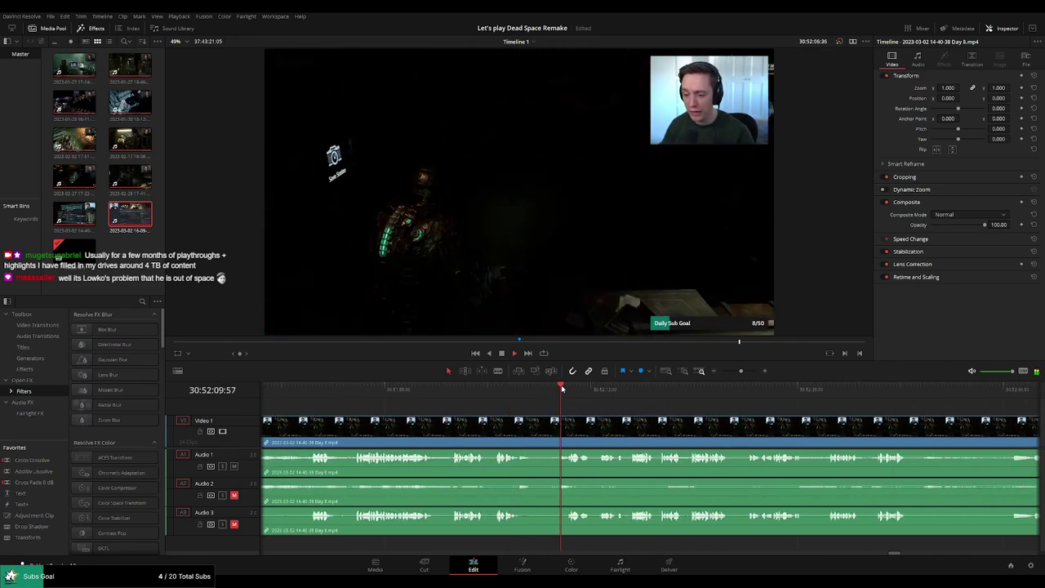
{"action": "left_click", "coordinate": [602, 389]}
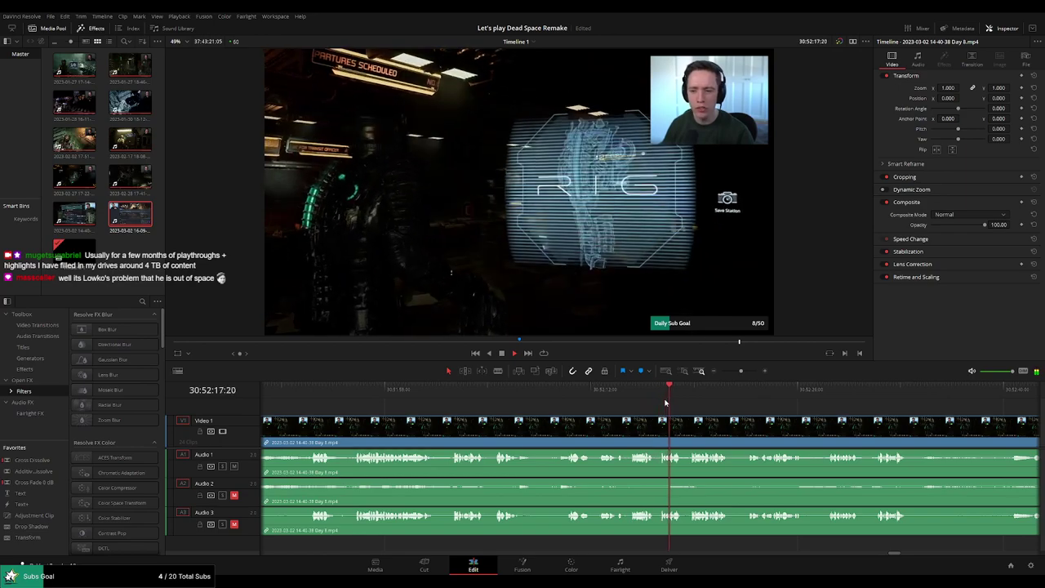
{"action": "left_click", "coordinate": [466, 394]}
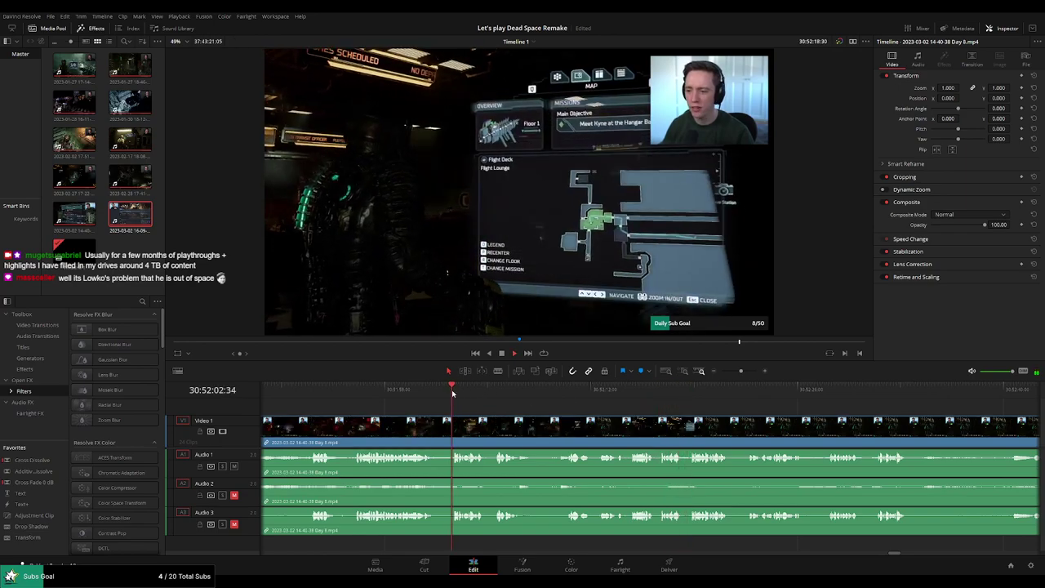
{"action": "scroll", "coordinate": [453, 394], "scroll_direction": "up", "scroll_amount": 3}
{"action": "left_click", "coordinate": [420, 394]}
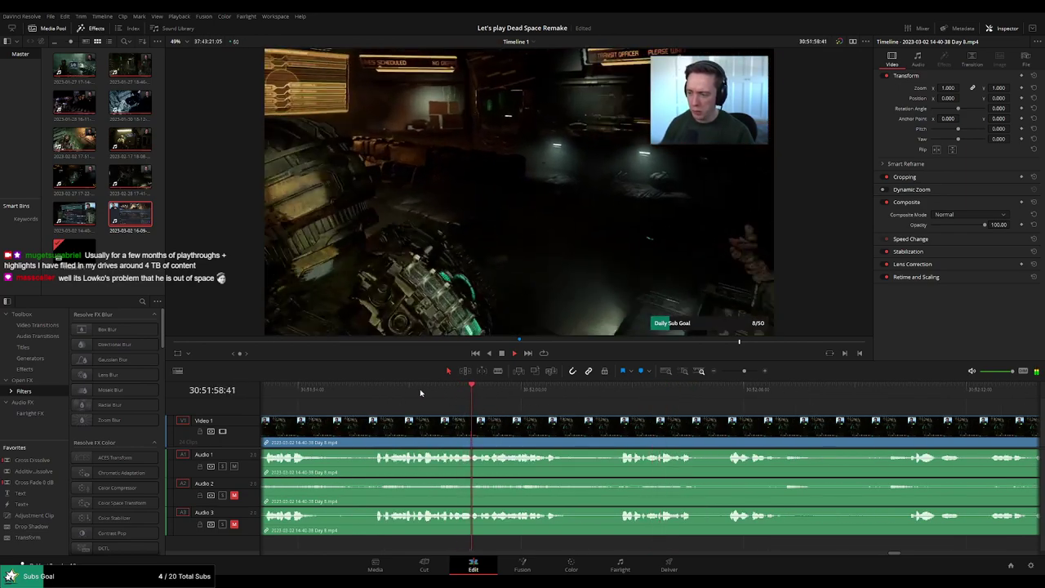
{"action": "left_click", "coordinate": [404, 394]}
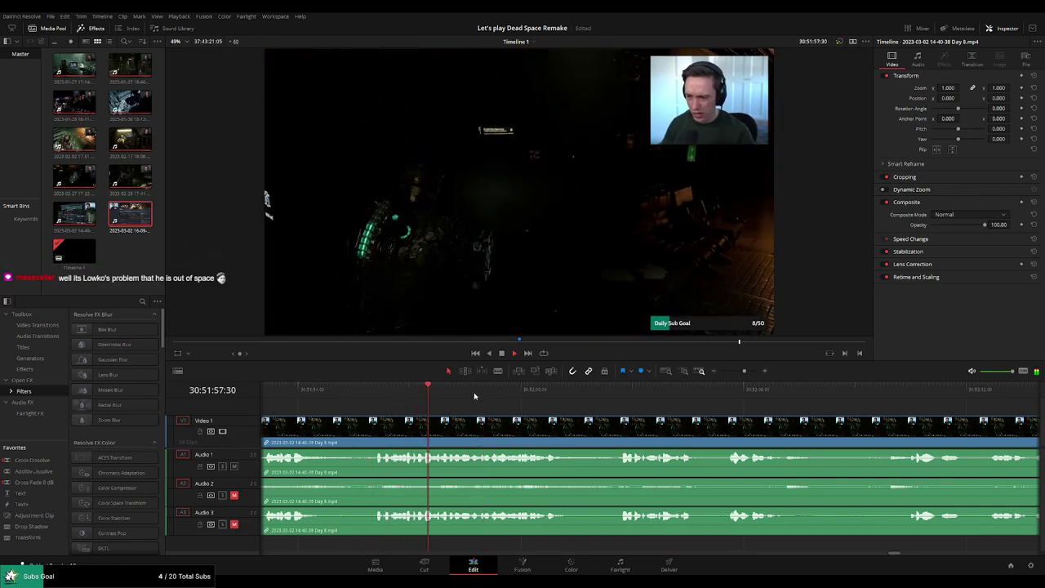
{"action": "scroll", "coordinate": [457, 400], "scroll_direction": "right", "scroll_amount": 2}
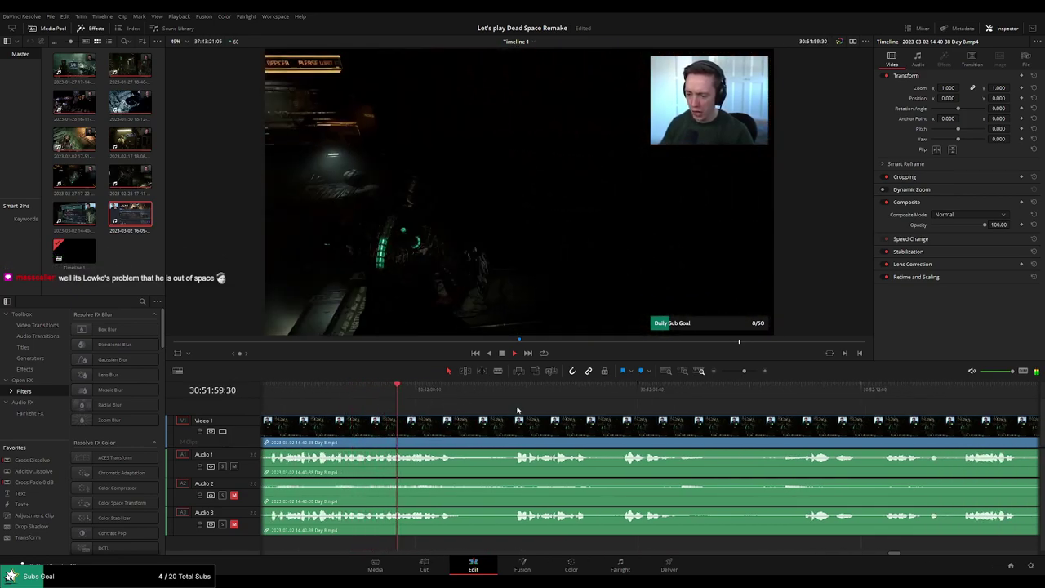
Find the 100-credits pickup at 30:52:09:30 and split all tracks there with Ctrl+B.
{"action": "left_click", "coordinate": [518, 398]}
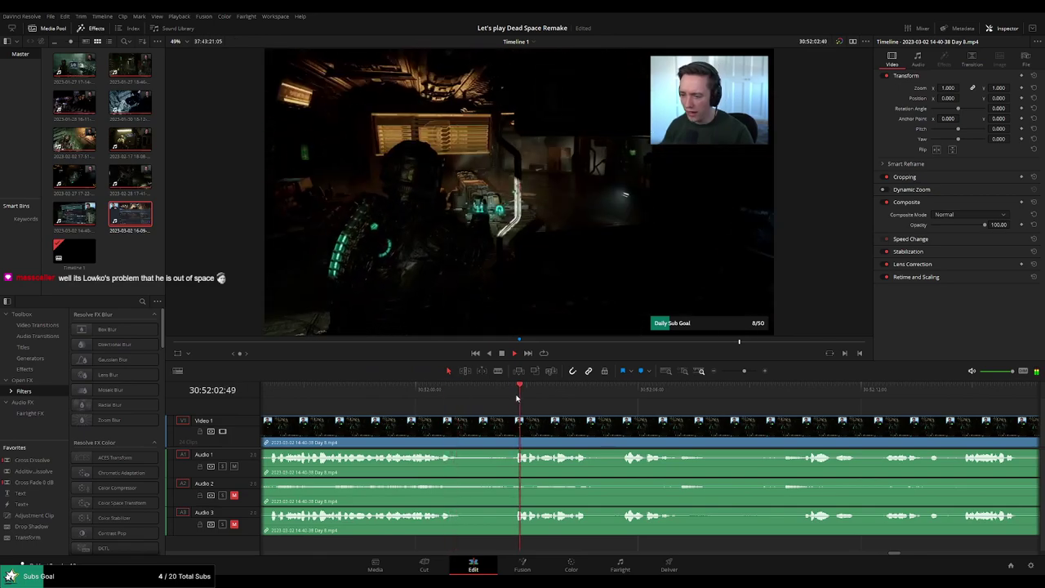
{"action": "scroll", "coordinate": [498, 400], "scroll_direction": "right", "scroll_amount": 2}
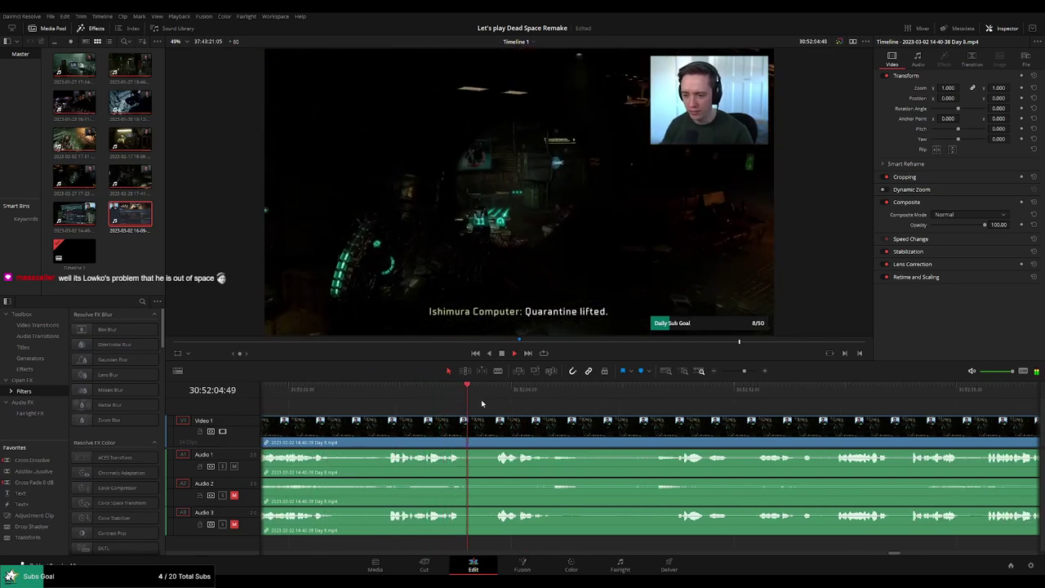
{"action": "scroll", "coordinate": [514, 415], "scroll_direction": "right", "scroll_amount": 2}
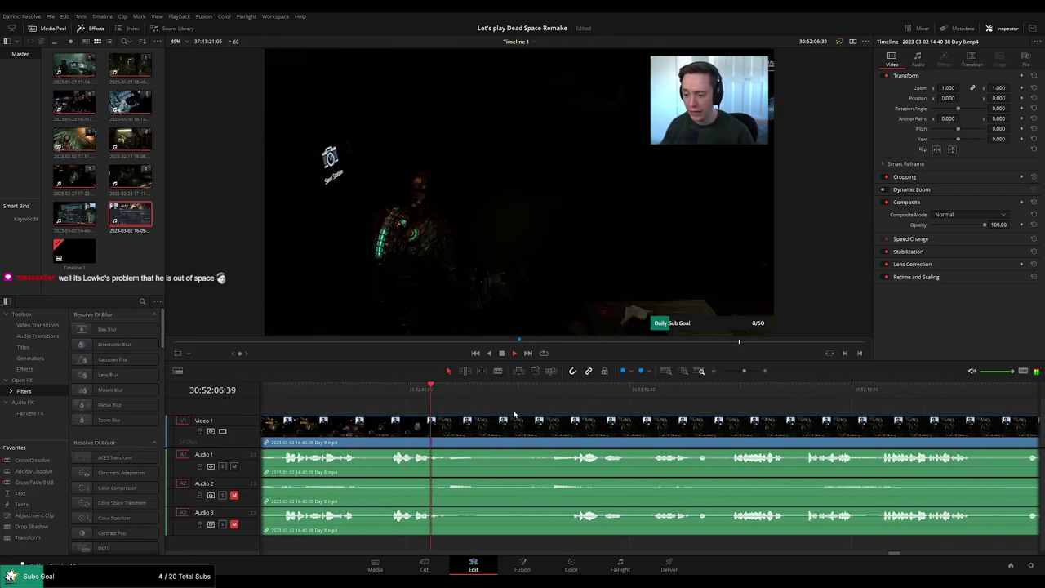
{"action": "left_click", "coordinate": [552, 399]}
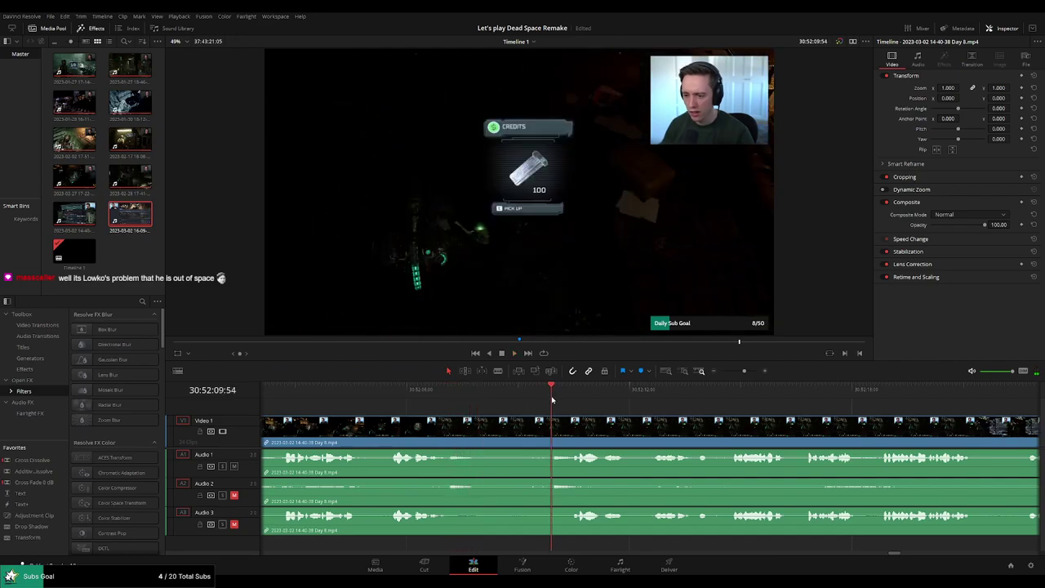
{"action": "left_click_drag", "start_coordinate": [552, 401], "coordinate": [538, 400]}
{"action": "key", "text": "ctrl+b"}
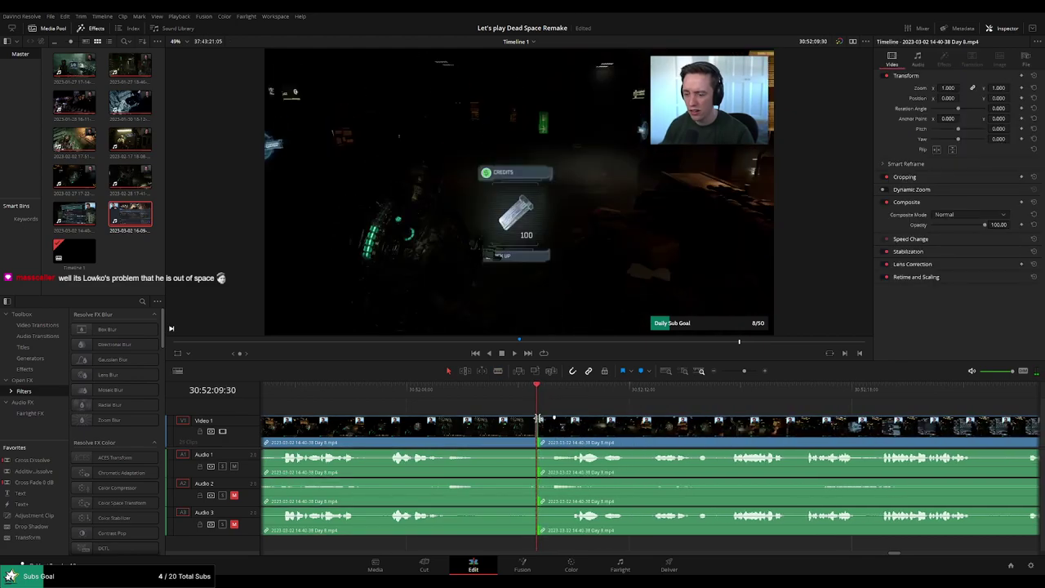
Nudge the footage after the cut slightly right to leave a short gap, then return to the start.
{"action": "scroll", "coordinate": [574, 419], "scroll_direction": "up", "scroll_amount": 1}
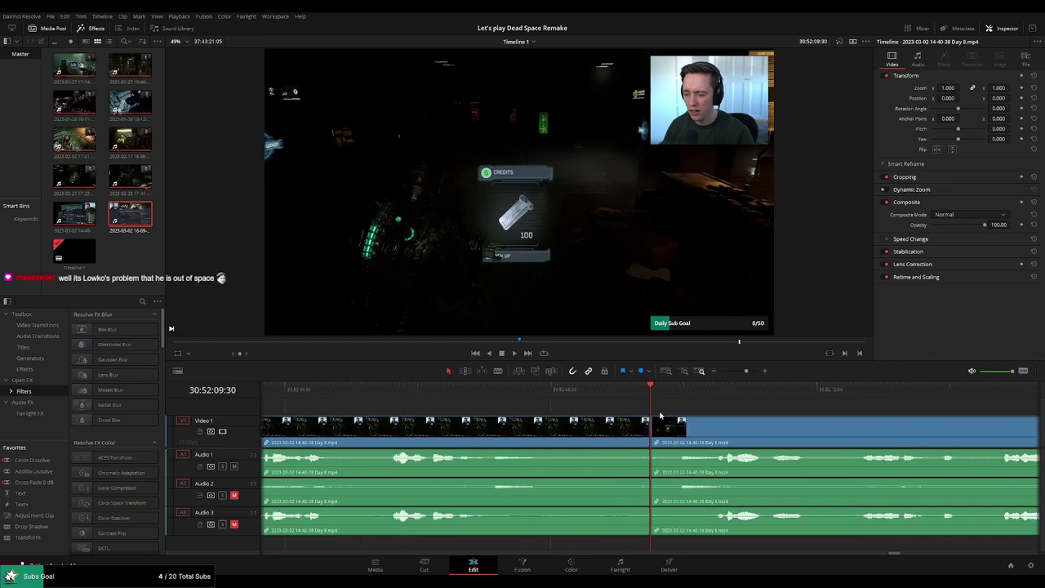
{"action": "left_click_drag", "start_coordinate": [717, 421], "coordinate": [718, 421]}
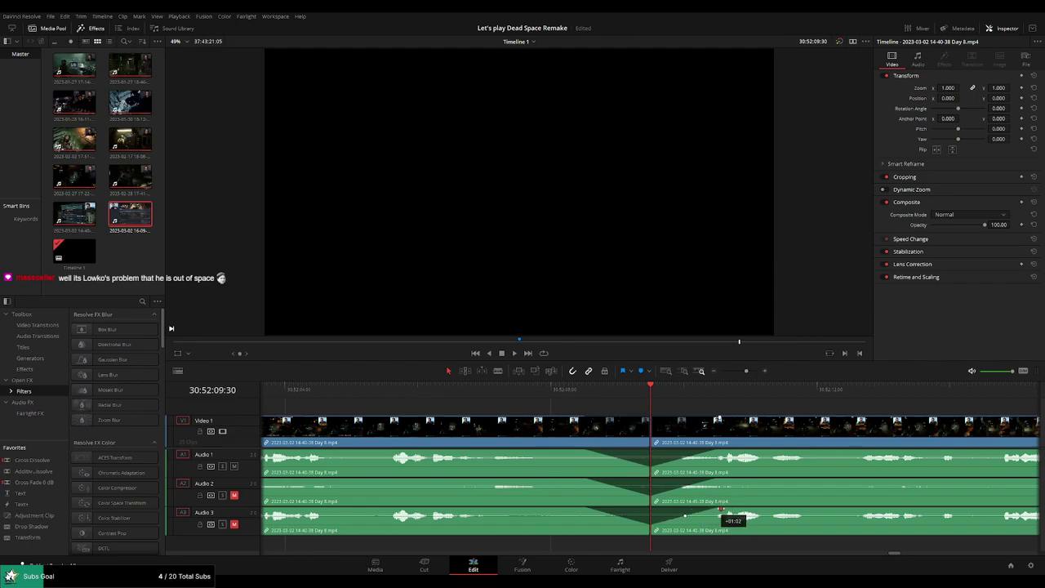
{"action": "scroll", "coordinate": [735, 399], "scroll_direction": "down", "scroll_amount": 5}
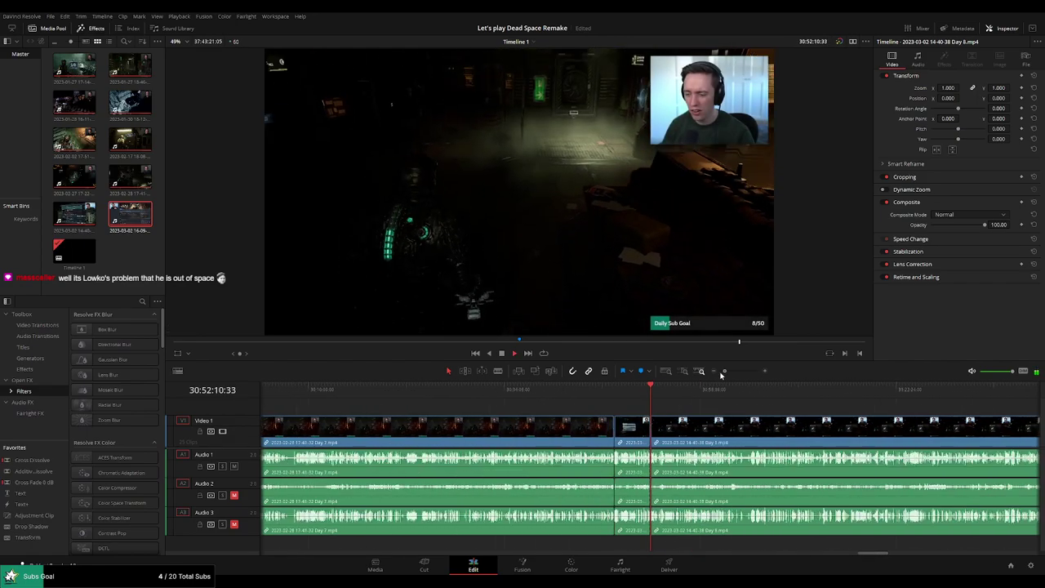
{"action": "key", "text": "space"}
{"action": "key", "text": "Home"}
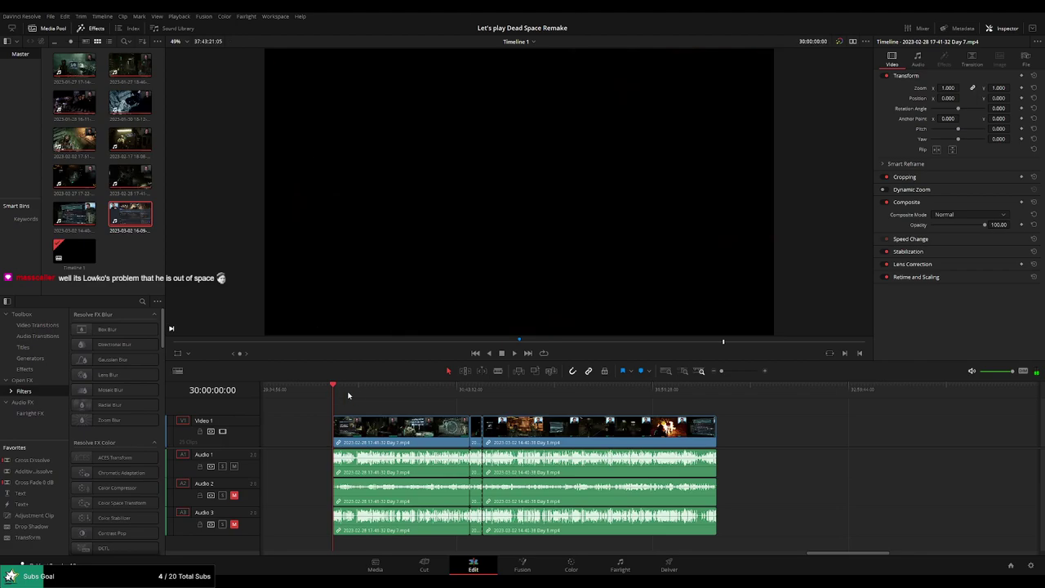
Pull the Day 8 clip away from Day 7 and snap its start to the playhead at 32:00:00:00.
{"action": "left_click", "coordinate": [490, 390]}
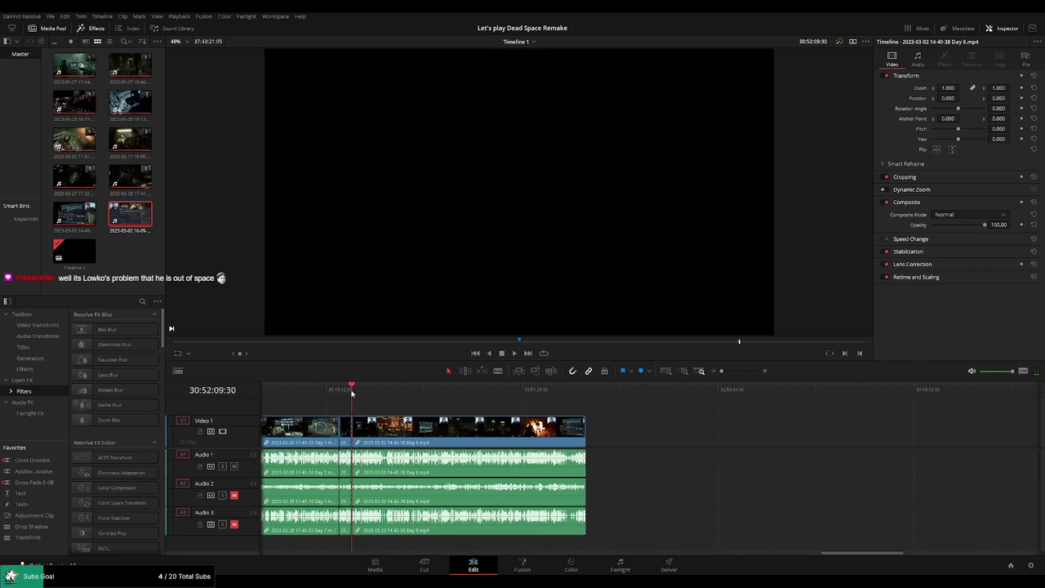
{"action": "left_click_drag", "start_coordinate": [439, 416], "coordinate": [725, 417]}
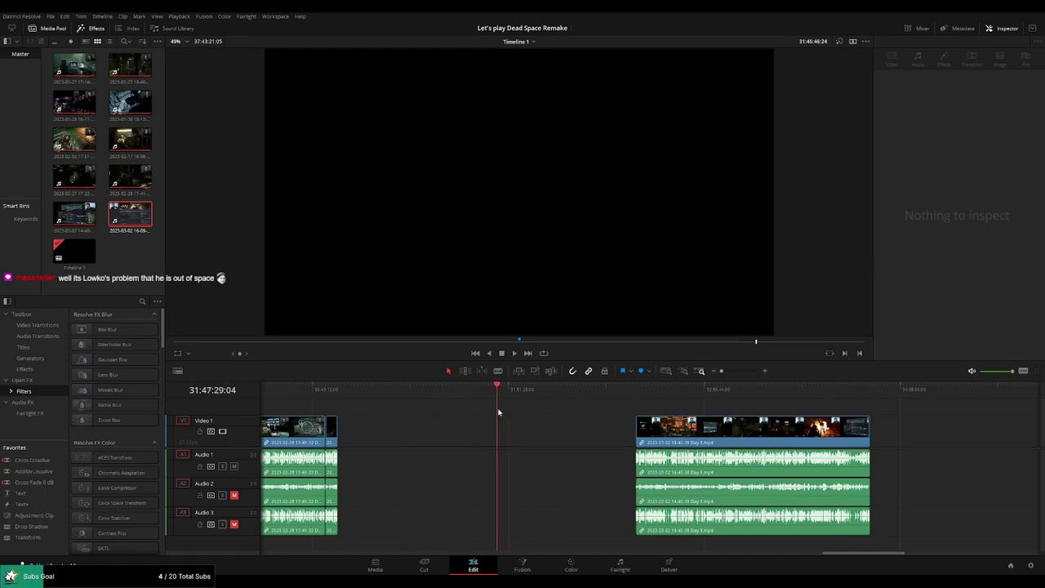
{"action": "scroll", "coordinate": [664, 408], "scroll_direction": "up", "scroll_amount": 3}
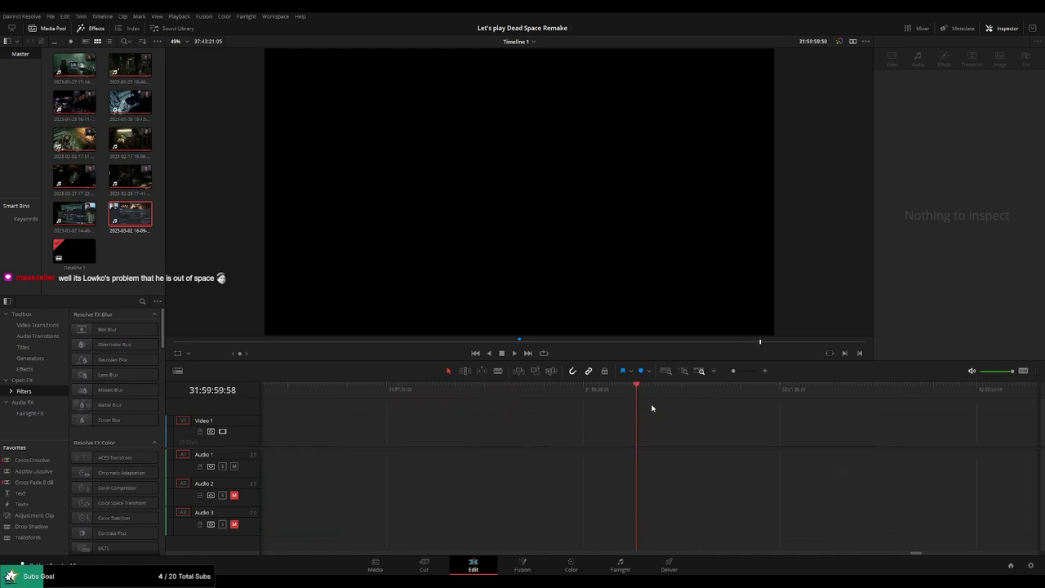
{"action": "left_click", "coordinate": [713, 371]}
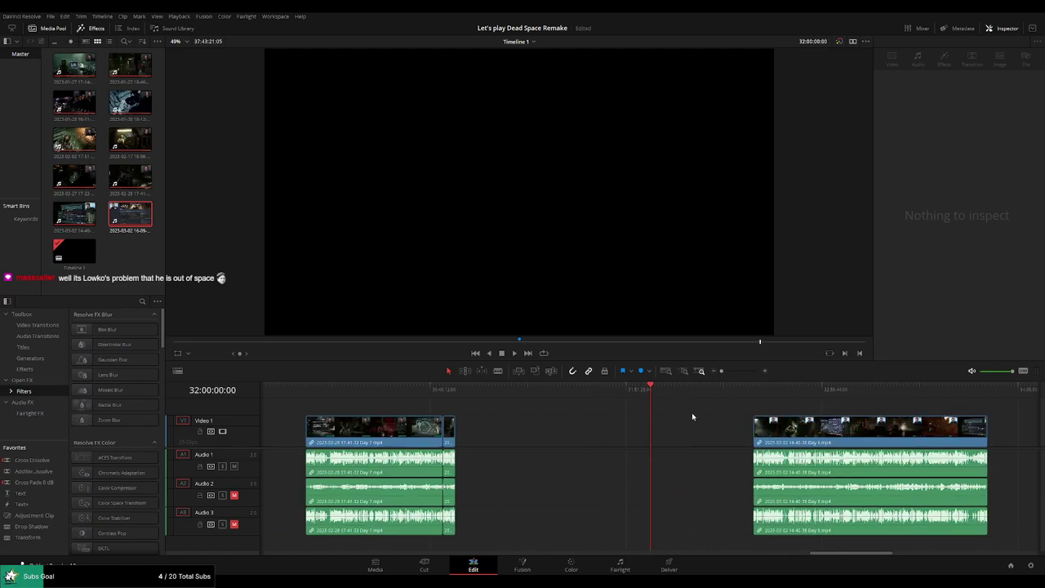
{"action": "left_click_drag", "start_coordinate": [803, 430], "coordinate": [701, 429]}
{"action": "key", "text": "space"}
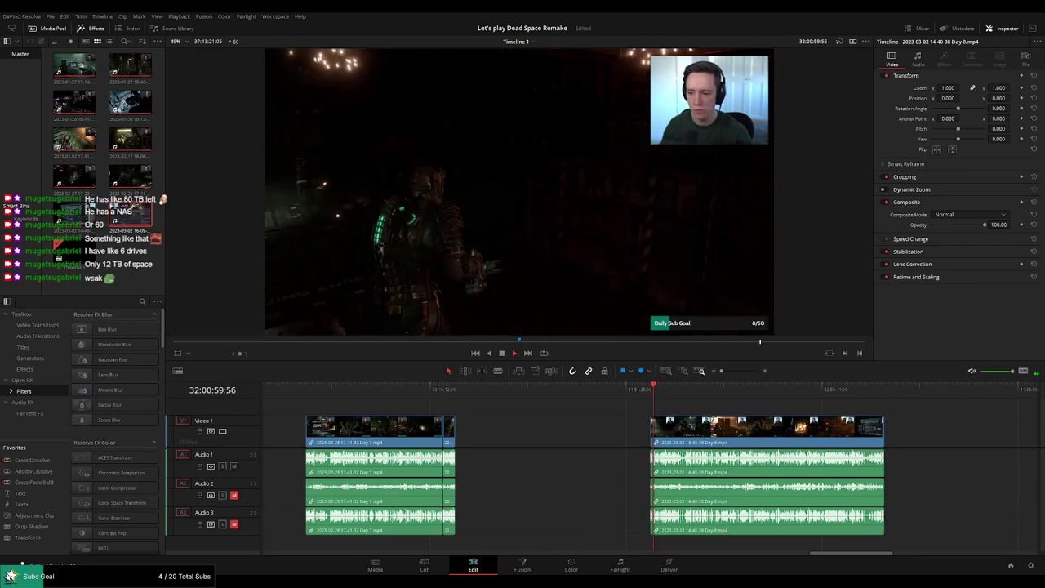
Scrub and play through the Day 8 footage to locate the Objective Completed moment.
{"action": "scroll", "coordinate": [345, 414], "scroll_direction": "right", "scroll_amount": 3}
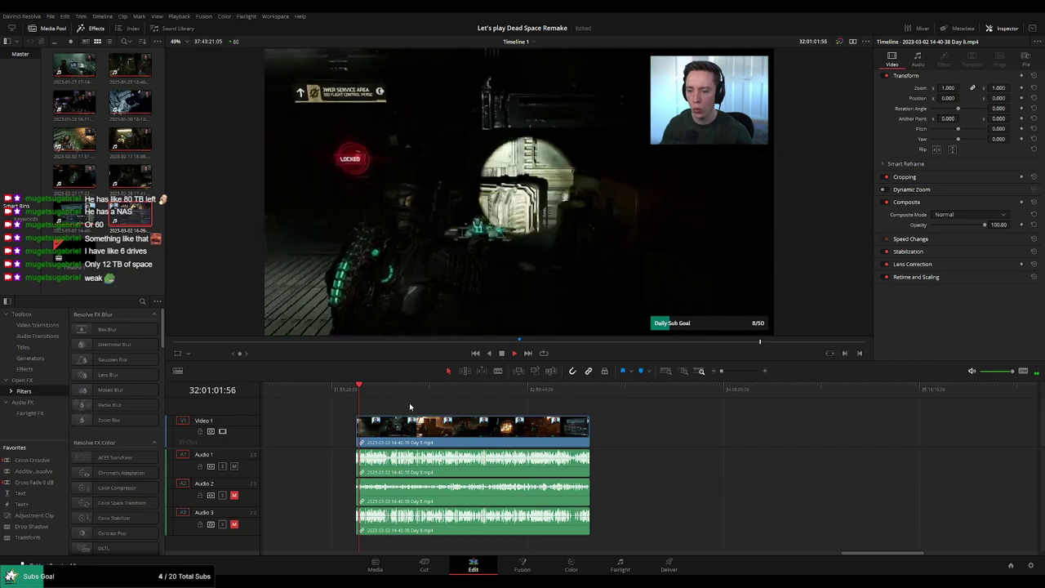
{"action": "left_click_drag", "start_coordinate": [363, 396], "coordinate": [506, 395]}
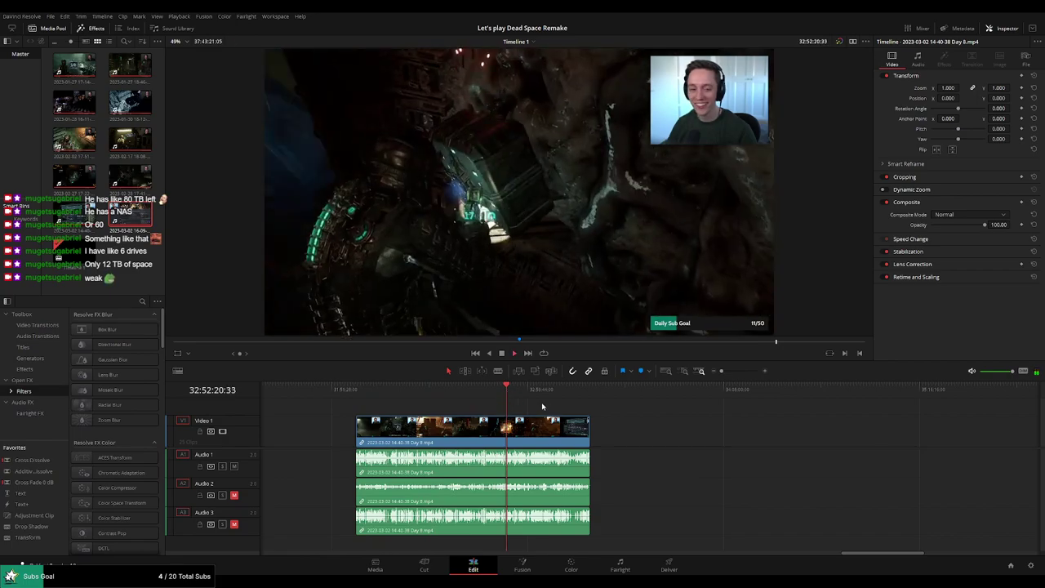
{"action": "scroll", "coordinate": [543, 406], "scroll_direction": "up", "scroll_amount": 3}
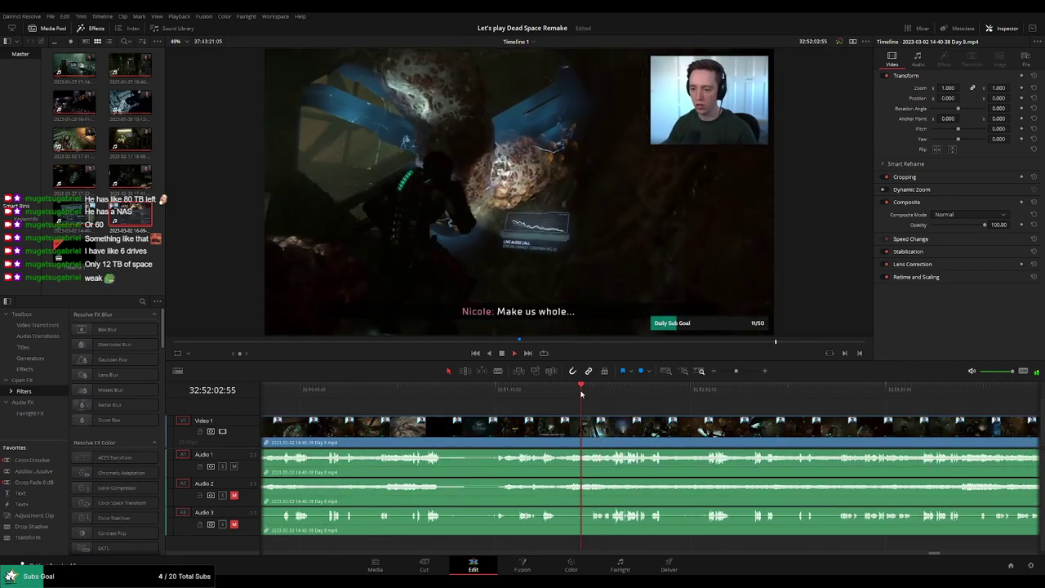
{"action": "scroll", "coordinate": [669, 409], "scroll_direction": "up", "scroll_amount": 1}
{"action": "scroll", "coordinate": [679, 413], "scroll_direction": "up", "scroll_amount": 1}
{"action": "scroll", "coordinate": [666, 411], "scroll_direction": "up", "scroll_amount": 1}
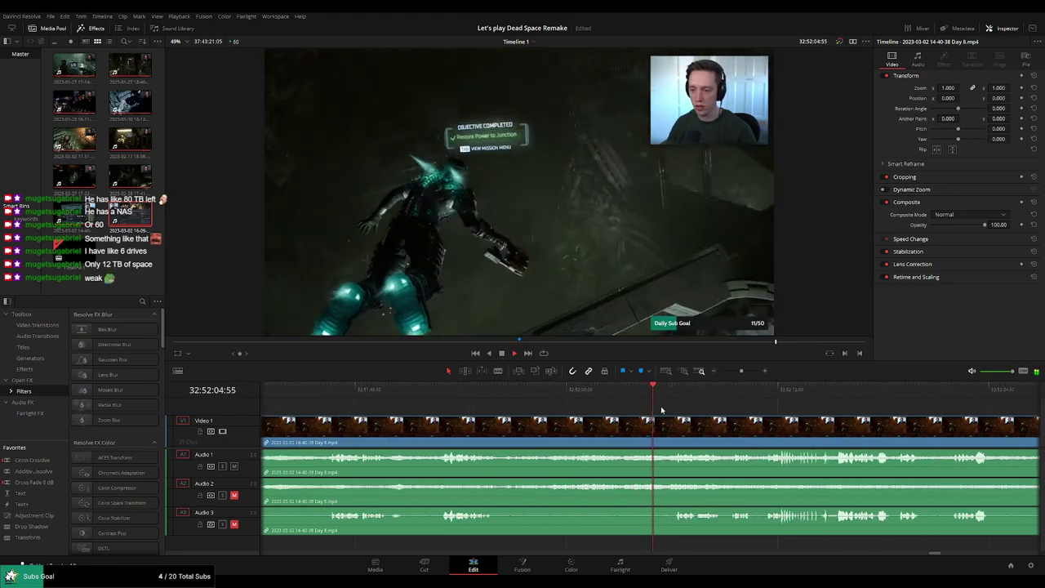
{"action": "left_click", "coordinate": [541, 391]}
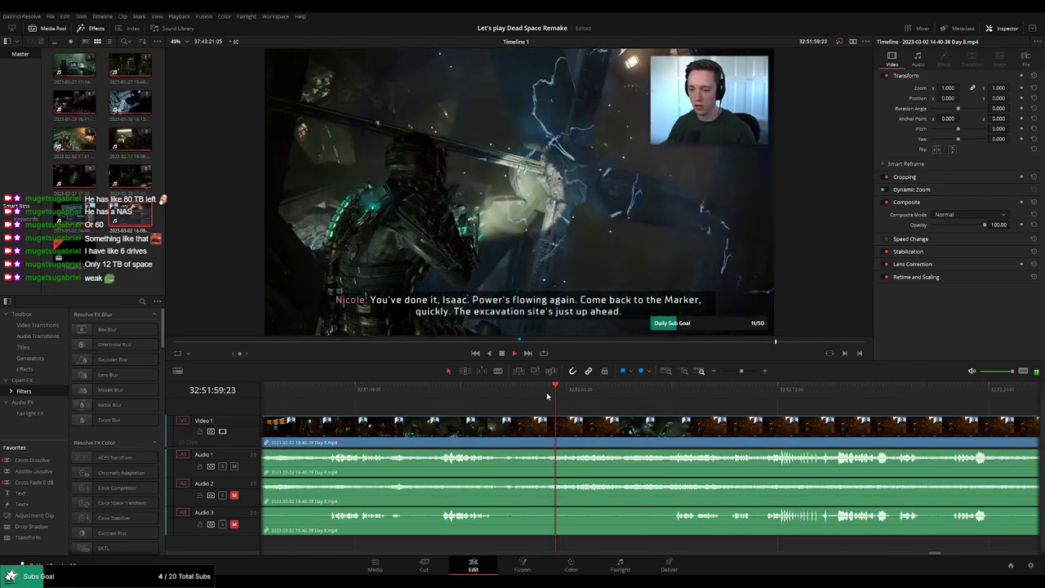
{"action": "left_click_drag", "start_coordinate": [546, 392], "coordinate": [626, 397]}
{"action": "key", "text": "space"}
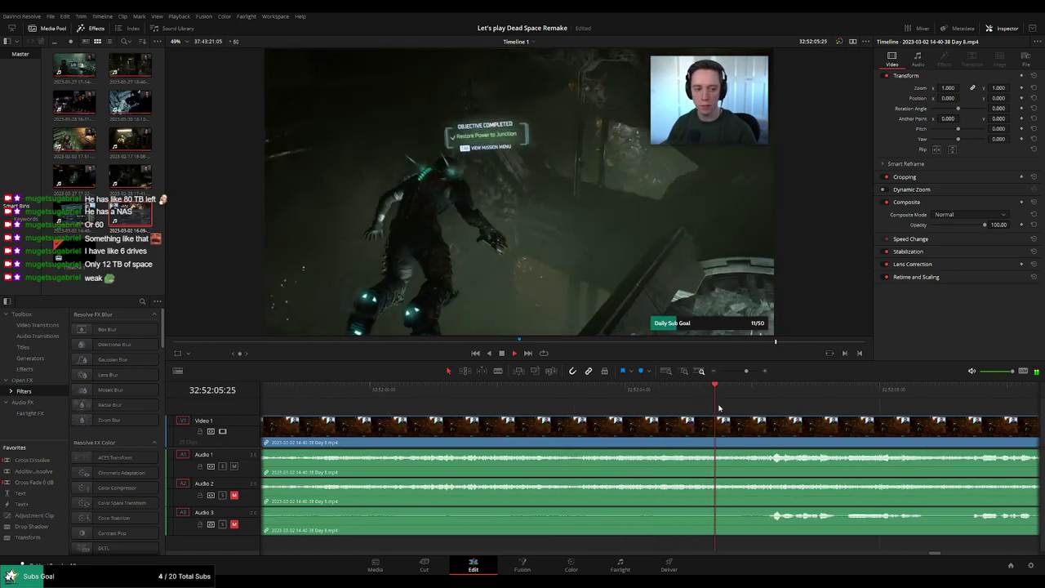
{"action": "key", "text": "space"}
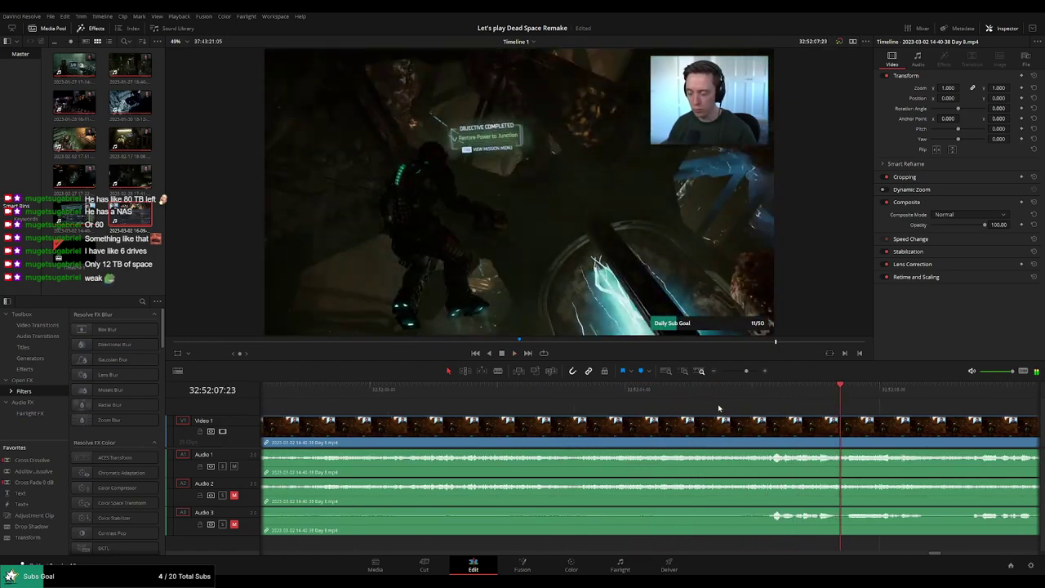
Blade the Day 8 clip at 32:52:05:00 and return to the Selection tool.
{"action": "left_click", "coordinate": [764, 401]}
{"action": "left_click_drag", "start_coordinate": [763, 401], "coordinate": [690, 407]}
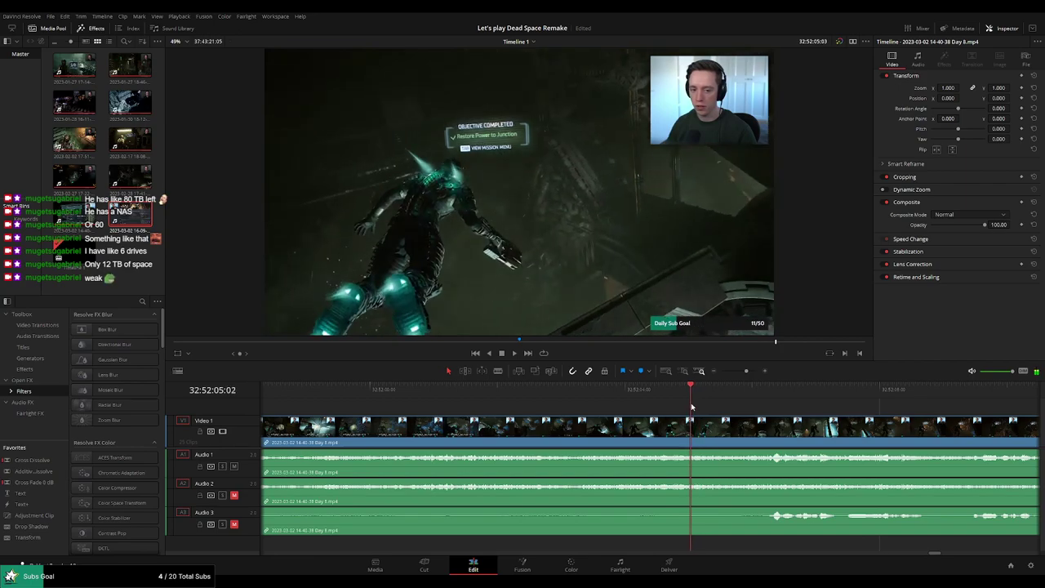
{"action": "left_click", "coordinate": [691, 435]}
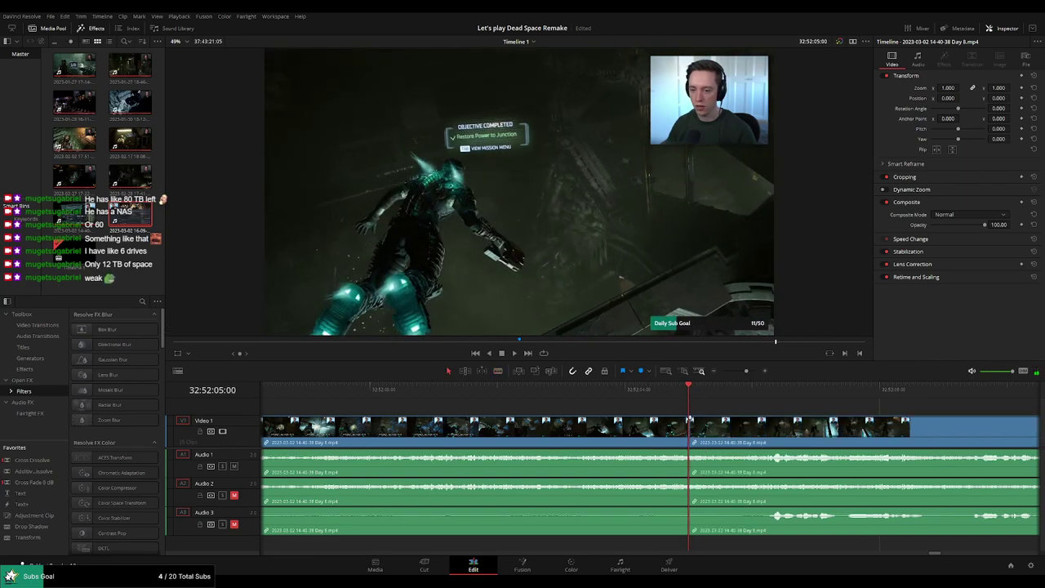
{"action": "key", "text": "a"}
{"action": "left_click_drag", "start_coordinate": [755, 421], "coordinate": [622, 421]}
Add roughly one-second fades on Audio 1, 2 and 3 around the 32:52:05:00 cut and play across it.
{"action": "left_click_drag", "start_coordinate": [687, 452], "coordinate": [618, 450]}
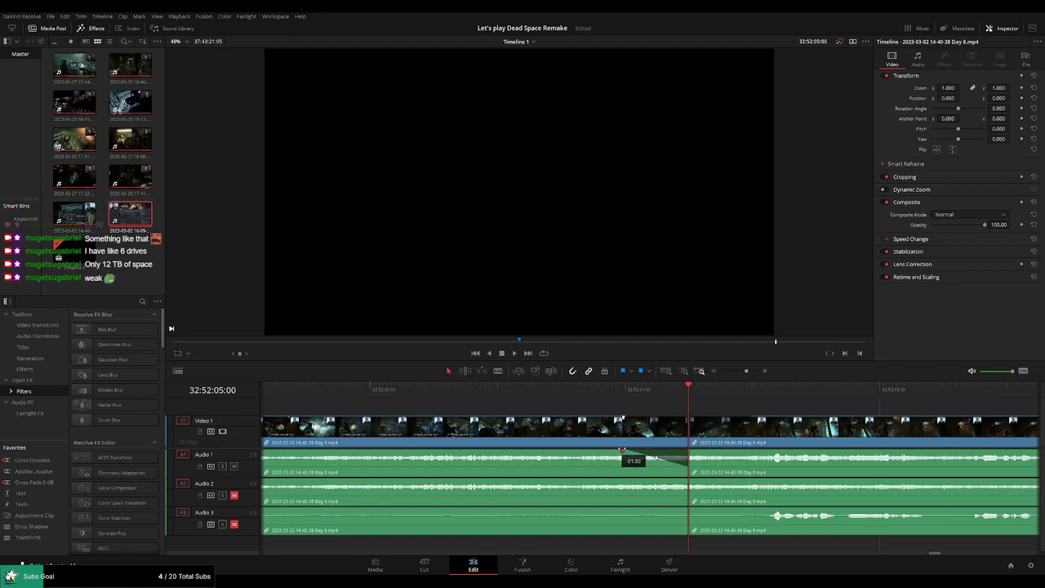
{"action": "left_click_drag", "start_coordinate": [689, 450], "coordinate": [751, 450]}
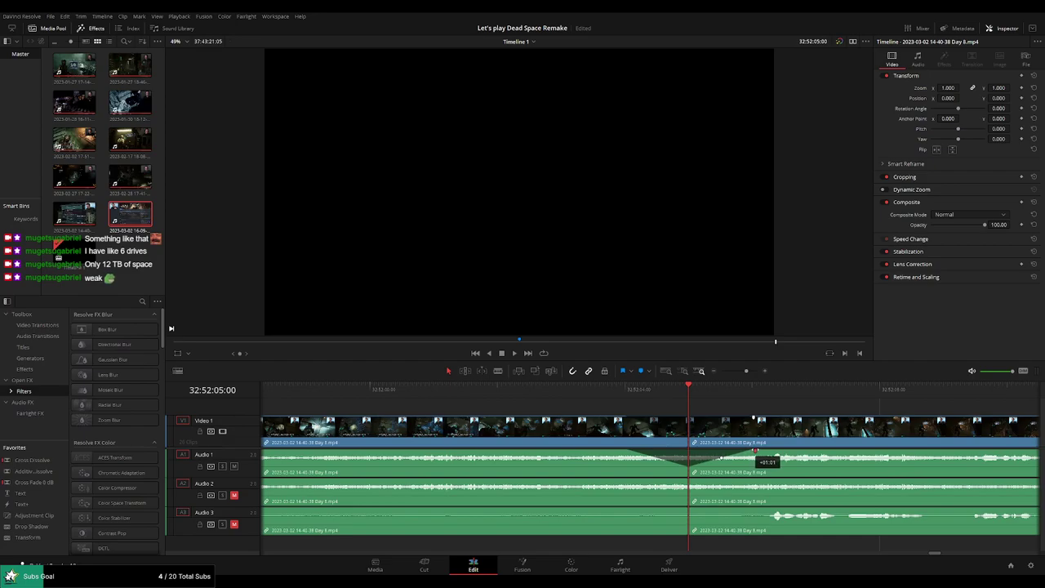
{"action": "mouse_move", "coordinate": [687, 480]}
{"action": "left_mouse_down"}
{"action": "mouse_move", "coordinate": [633, 481]}
{"action": "mouse_move", "coordinate": [752, 481]}
{"action": "left_mouse_up"}
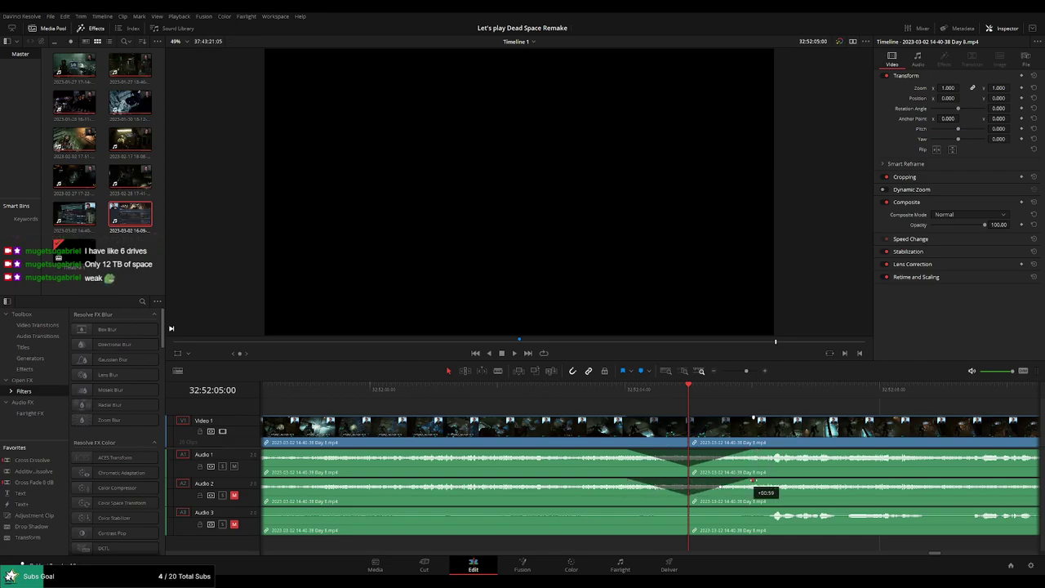
{"action": "left_click_drag", "start_coordinate": [685, 511], "coordinate": [631, 509]}
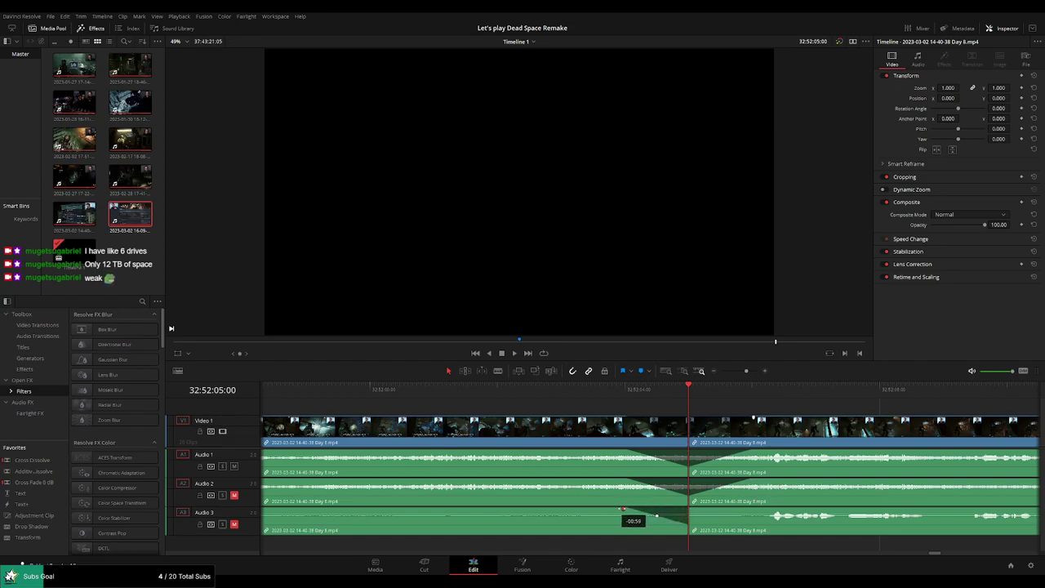
{"action": "left_click_drag", "start_coordinate": [689, 509], "coordinate": [745, 510]}
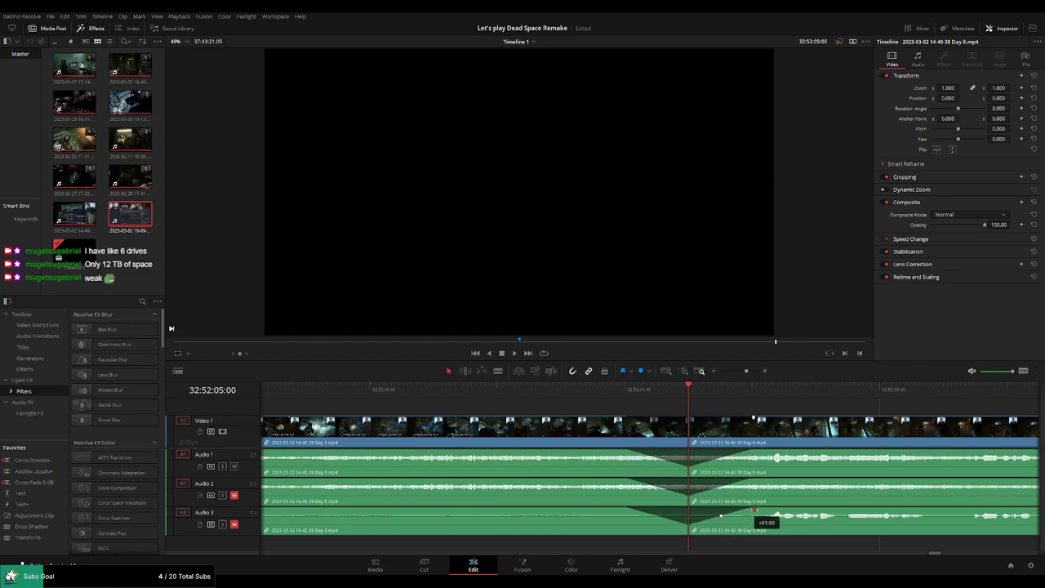
{"action": "key", "text": "space"}
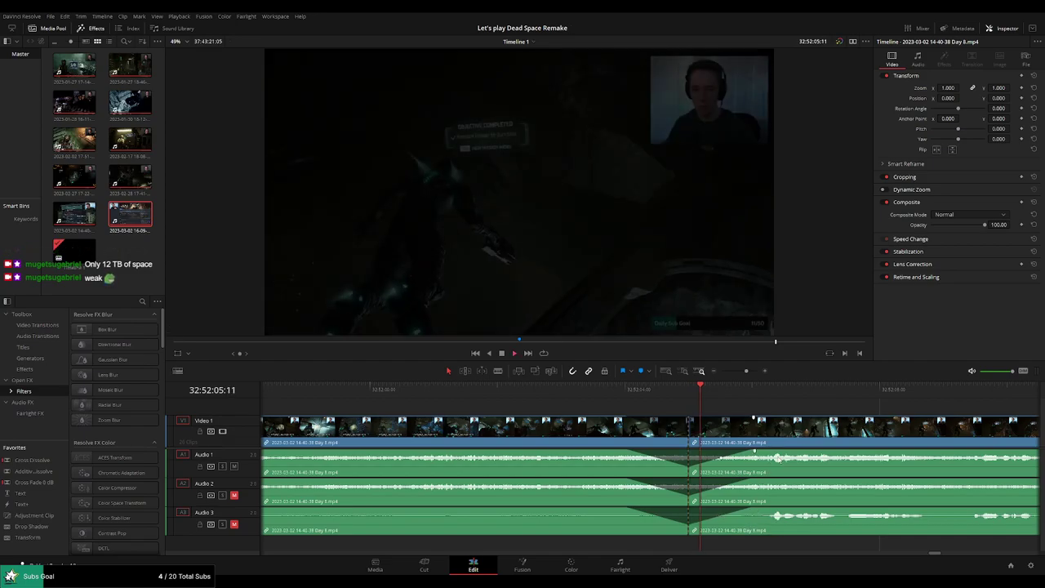
Zoom out and move the footage after the cut later, leaving a gap.
{"action": "left_click", "coordinate": [639, 390]}
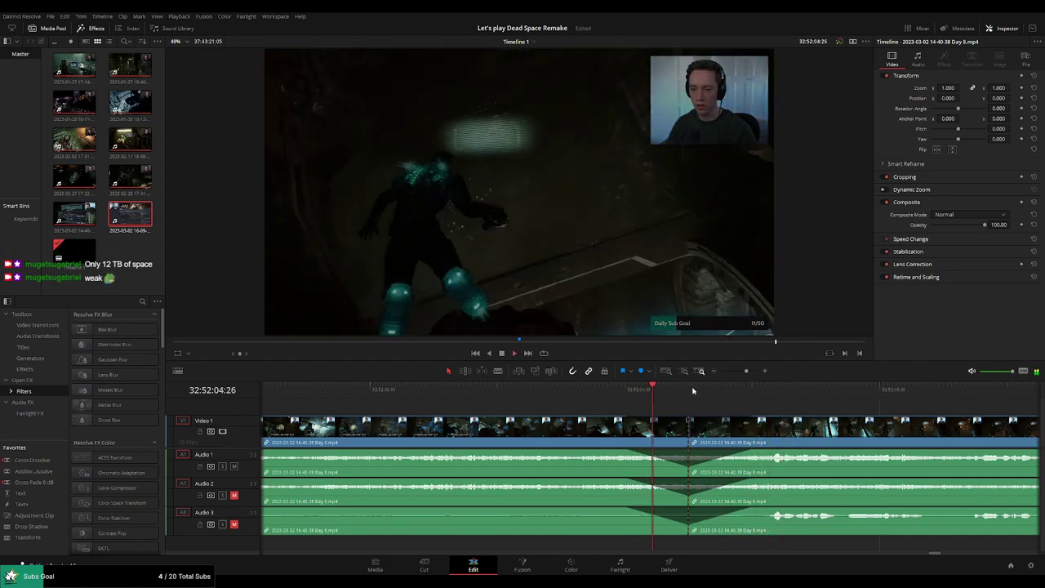
{"action": "left_click_drag", "start_coordinate": [746, 370], "coordinate": [716, 374]}
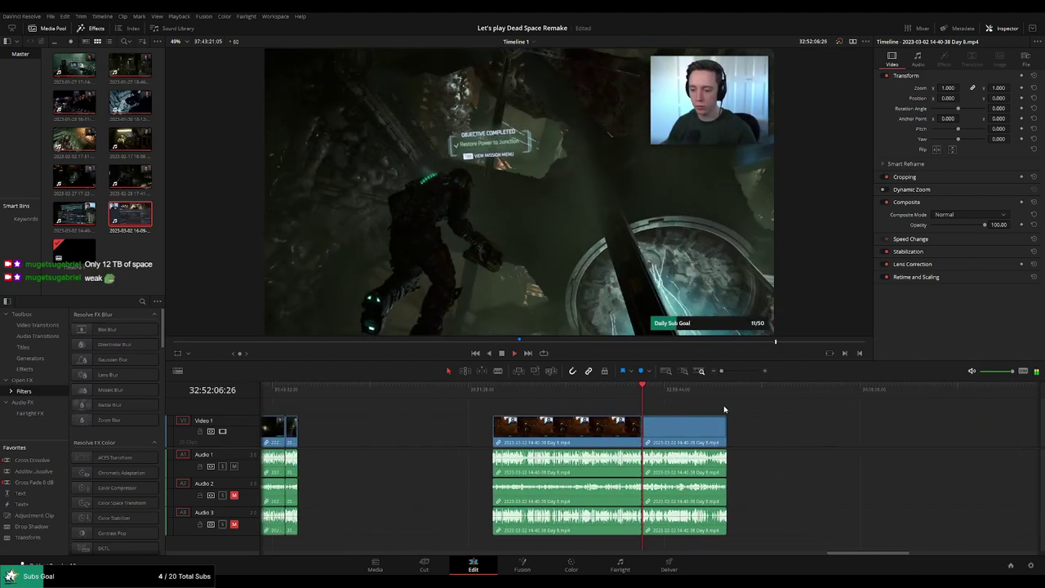
{"action": "scroll", "coordinate": [627, 402], "scroll_direction": "right", "scroll_amount": 3}
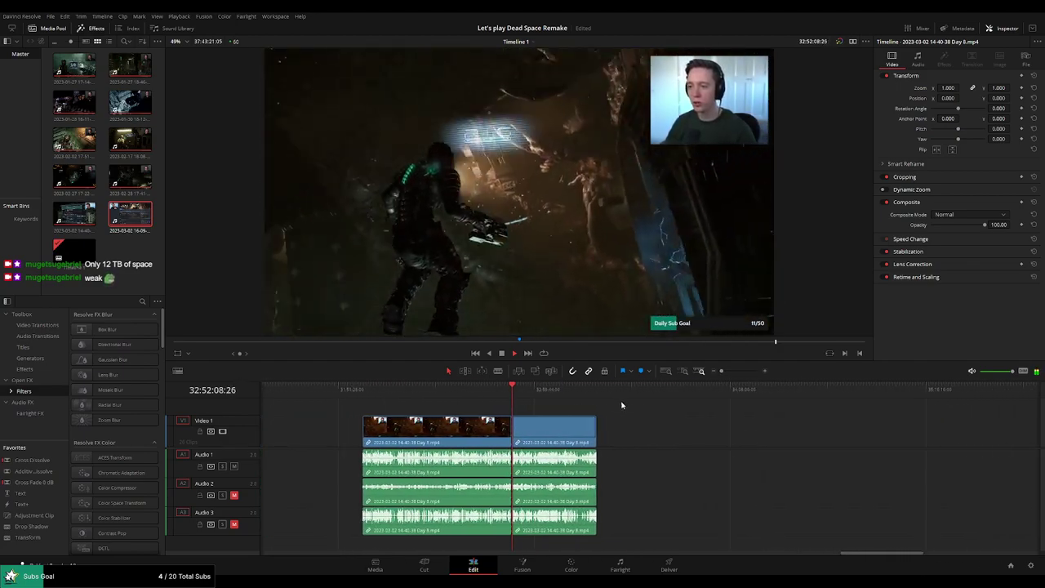
{"action": "left_click", "coordinate": [364, 391]}
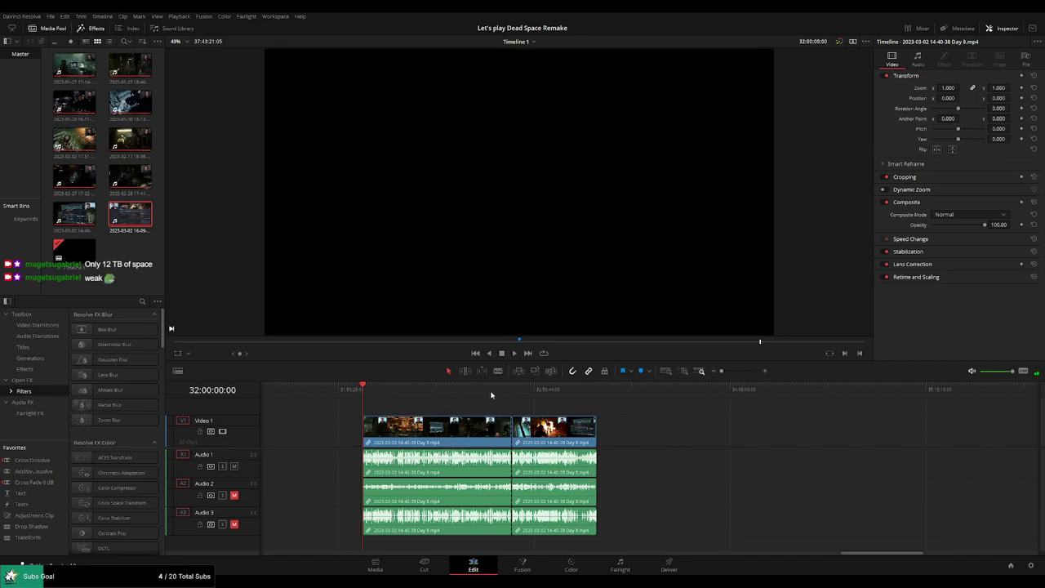
{"action": "scroll", "coordinate": [507, 408], "scroll_direction": "right", "scroll_amount": 4}
{"action": "left_click_drag", "start_coordinate": [368, 428], "coordinate": [626, 429]}
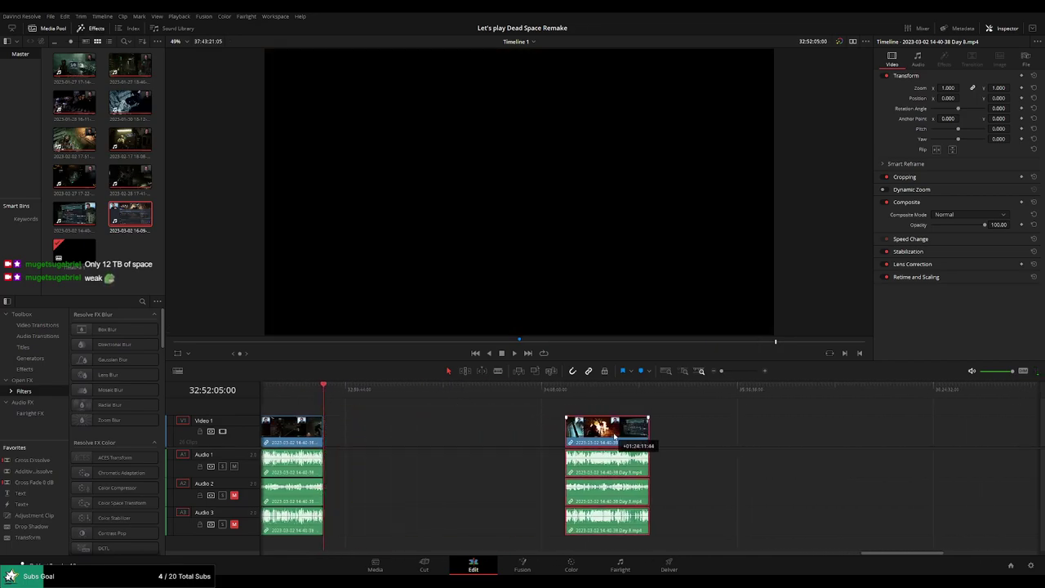
Put the playhead at 34:00:00:00 and line the second clip's start up with it.
{"action": "left_click_drag", "start_coordinate": [342, 395], "coordinate": [516, 413]}
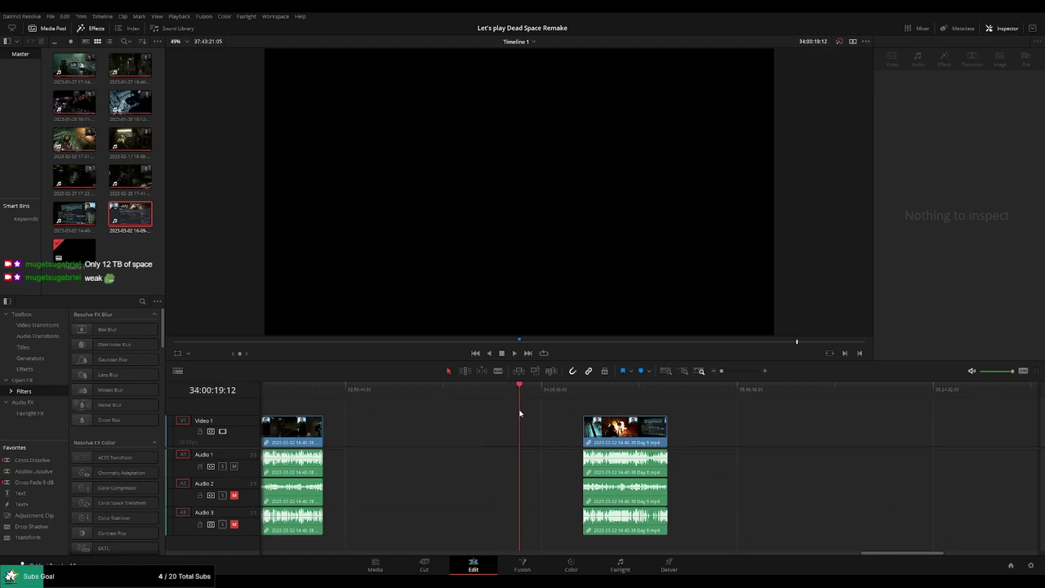
{"action": "scroll", "coordinate": [582, 420], "scroll_direction": "up", "scroll_amount": 2}
{"action": "left_click_drag", "start_coordinate": [648, 393], "coordinate": [618, 397]}
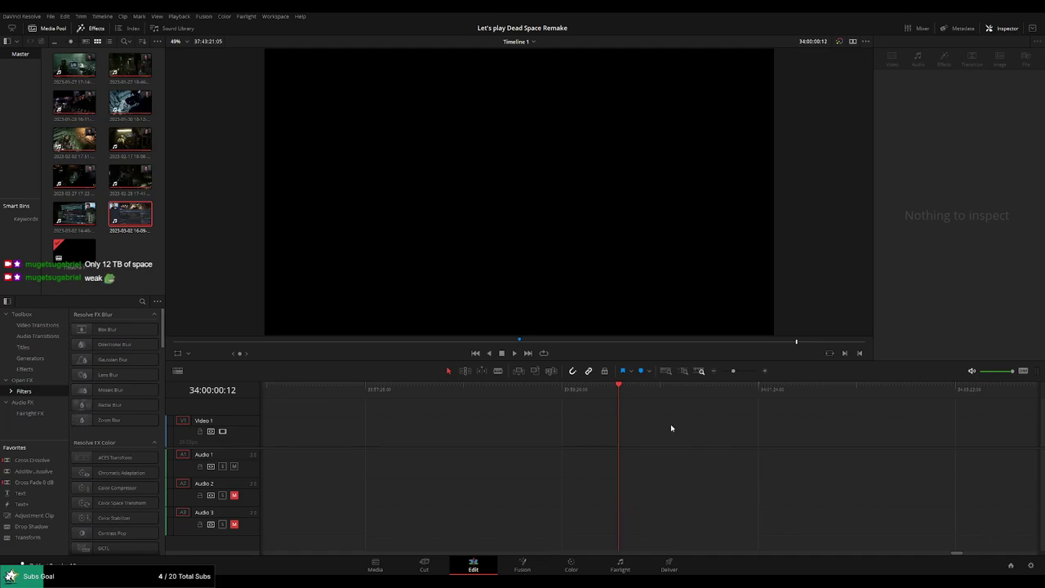
{"action": "left_click", "coordinate": [712, 374]}
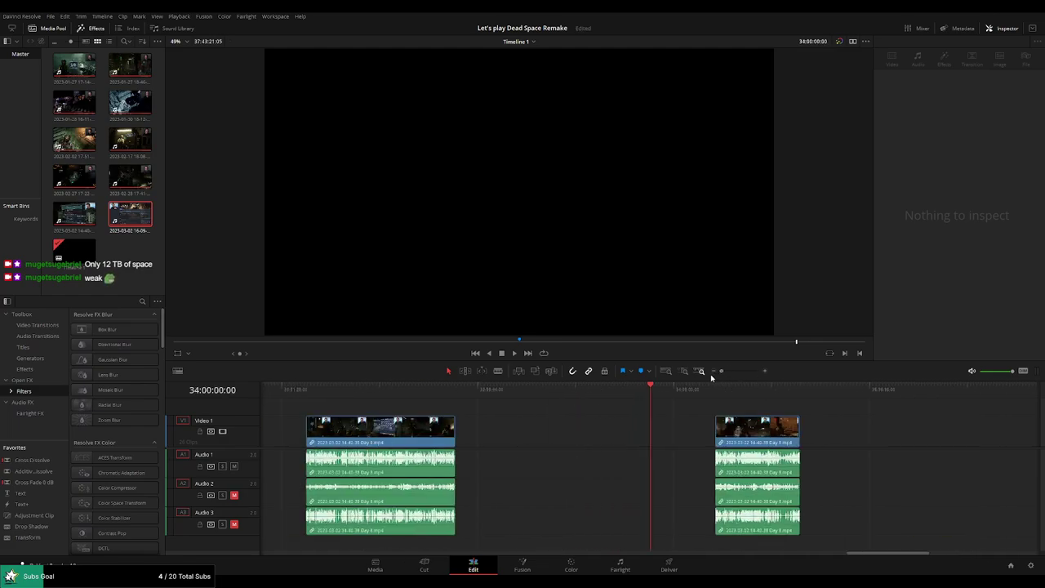
{"action": "left_click_drag", "start_coordinate": [747, 429], "coordinate": [682, 429]}
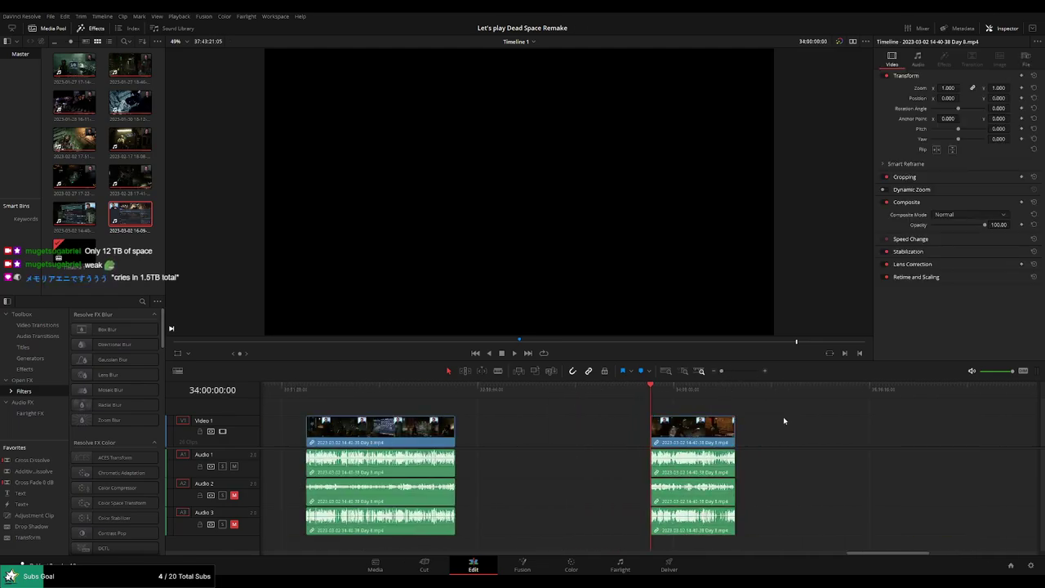
Delete the empty gap between the two clips and play back from the join.
{"action": "scroll", "coordinate": [571, 420], "scroll_direction": "down", "scroll_amount": 3}
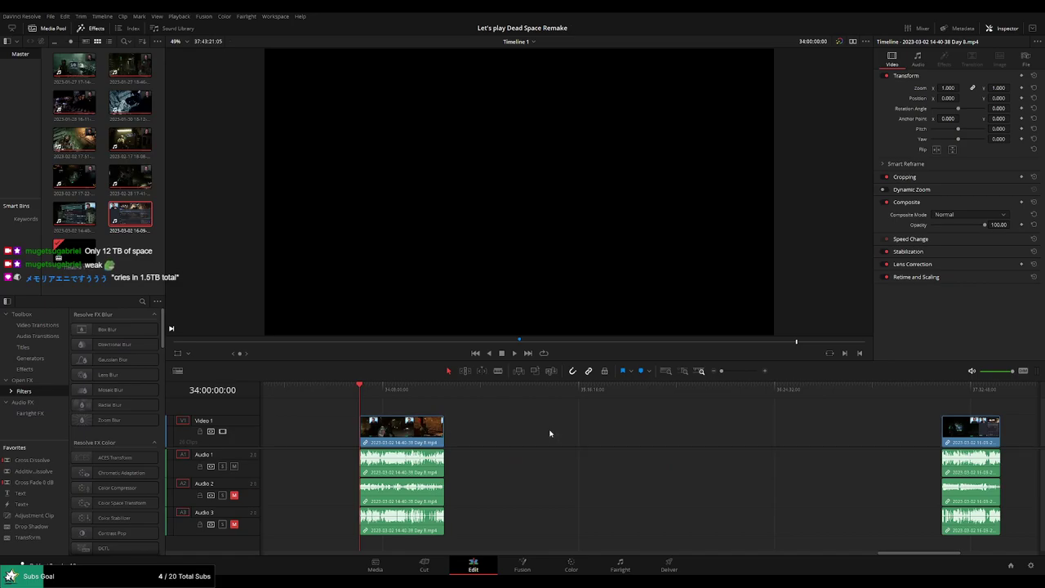
{"action": "left_click", "coordinate": [552, 431]}
{"action": "key", "text": "Delete"}
{"action": "key", "text": "space"}
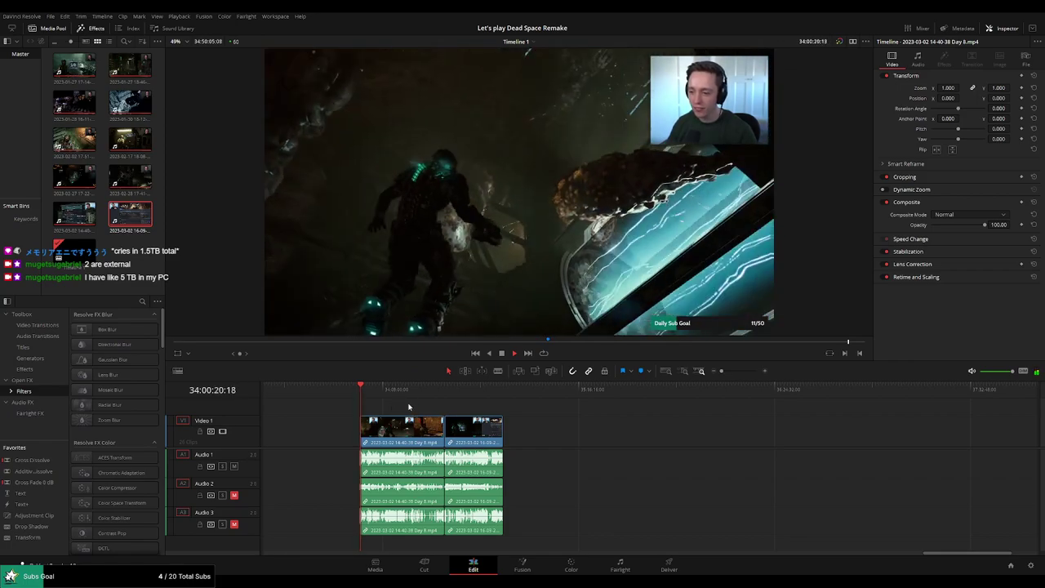
Scrub through Day 8 and park the playhead at the Save Complete moment.
{"action": "mouse_move", "coordinate": [382, 400]}
{"action": "left_mouse_down"}
{"action": "mouse_move", "coordinate": [484, 398]}
{"action": "mouse_move", "coordinate": [406, 395]}
{"action": "left_mouse_up"}
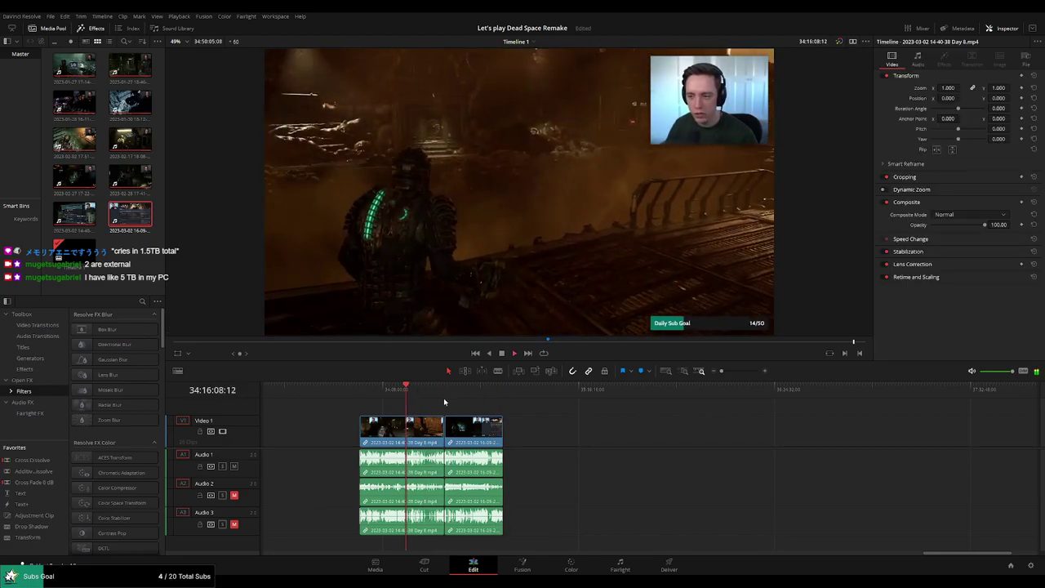
{"action": "scroll", "coordinate": [463, 406], "scroll_direction": "up", "scroll_amount": 3}
{"action": "left_click_drag", "start_coordinate": [486, 406], "coordinate": [781, 400]}
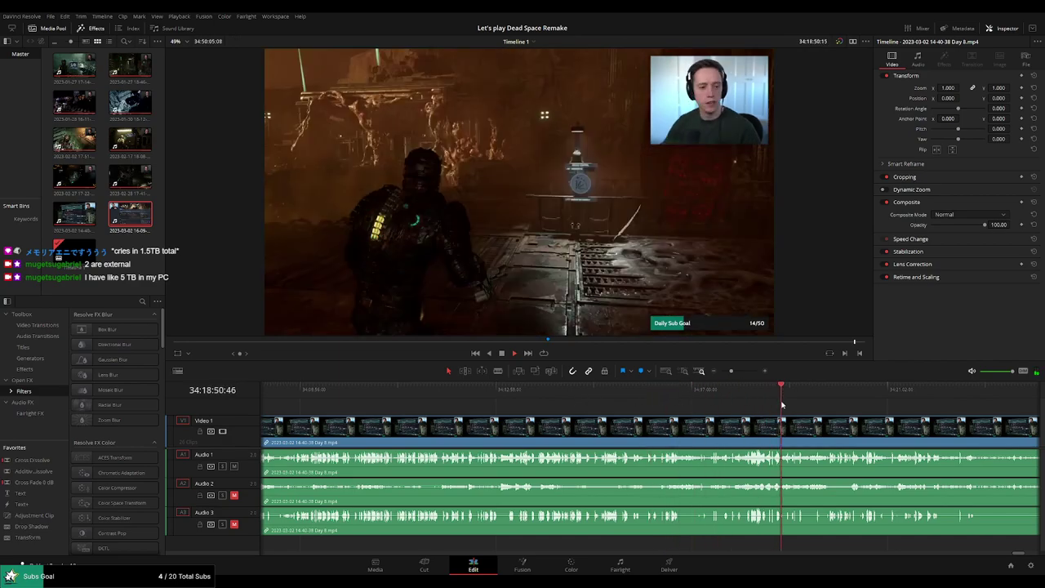
{"action": "left_click", "coordinate": [955, 390]}
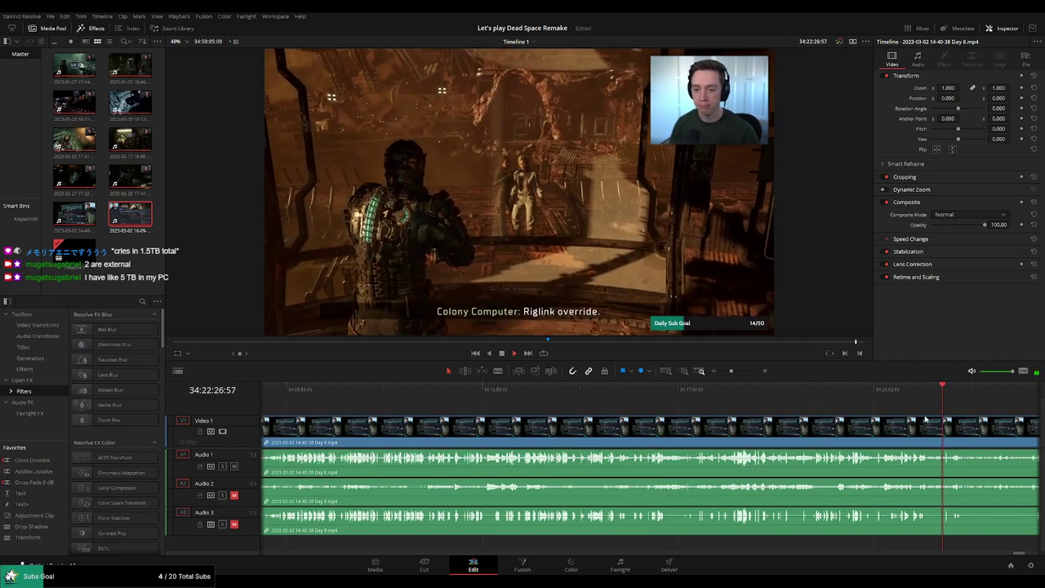
{"action": "left_click", "coordinate": [813, 412]}
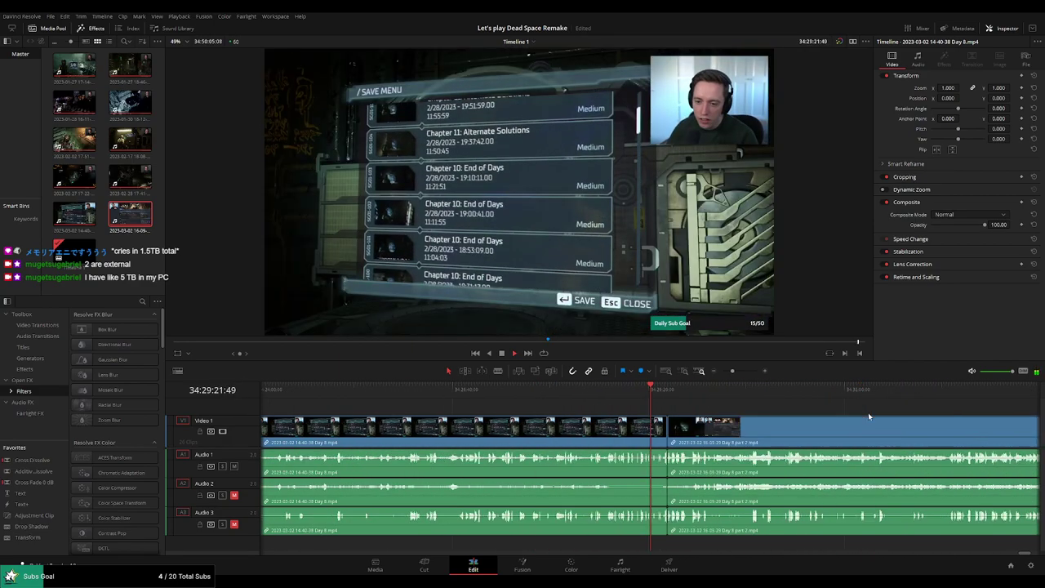
{"action": "left_click", "coordinate": [749, 408]}
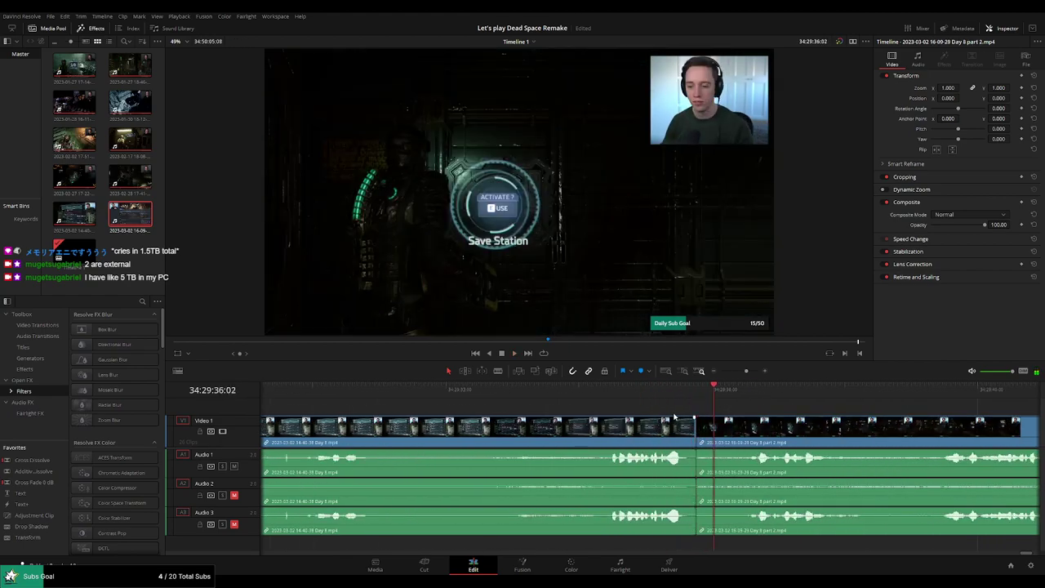
{"action": "left_click", "coordinate": [517, 394]}
{"action": "key", "text": "space"}
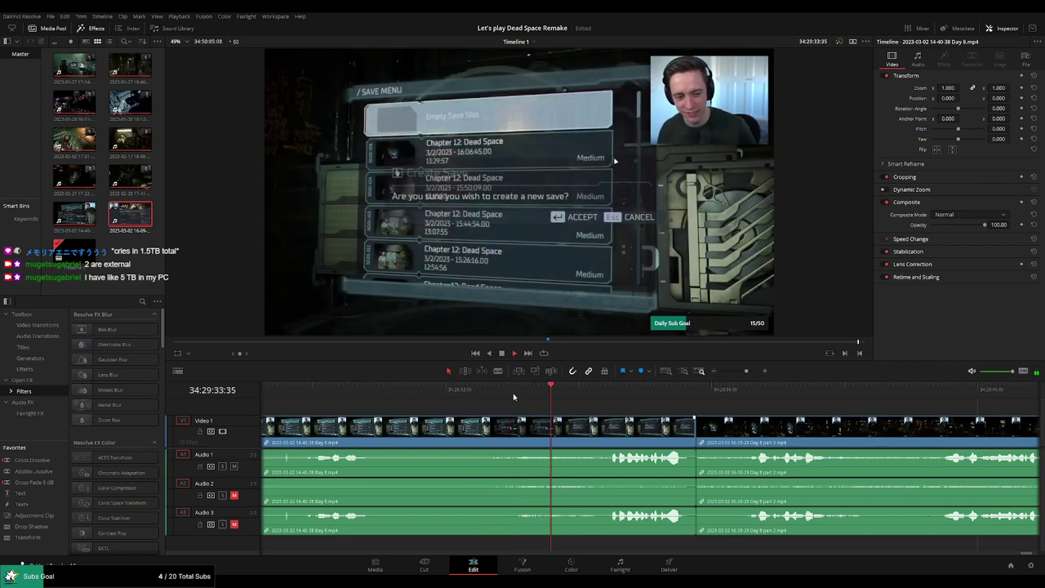
{"action": "left_click", "coordinate": [598, 393]}
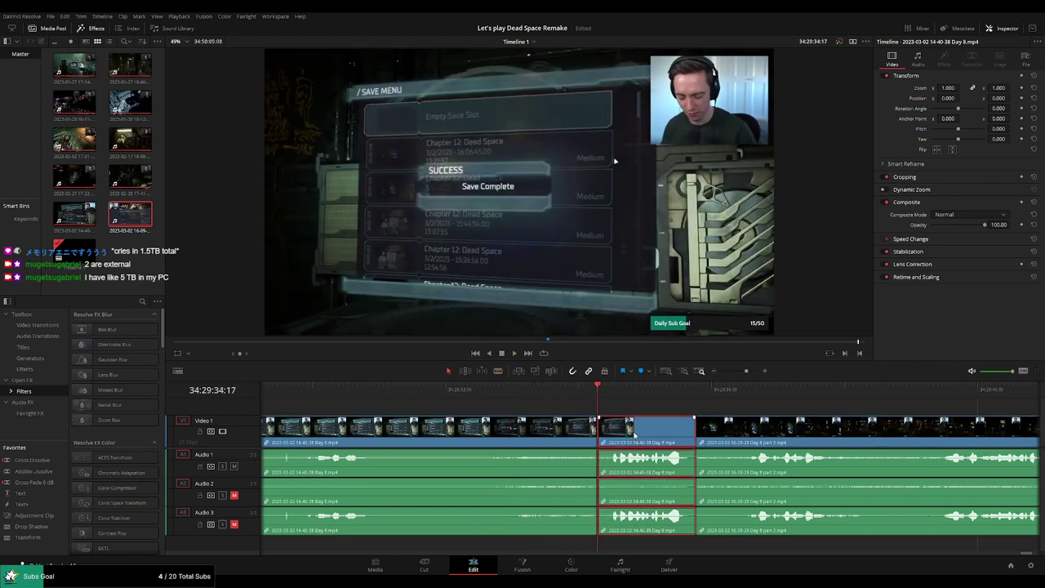
Trim Day 8's tail to the playhead, slide Day 8 part 2 against it, and preview the cut.
{"action": "left_click_drag", "start_coordinate": [605, 426], "coordinate": [598, 426]}
{"action": "left_click_drag", "start_coordinate": [736, 437], "coordinate": [611, 441]}
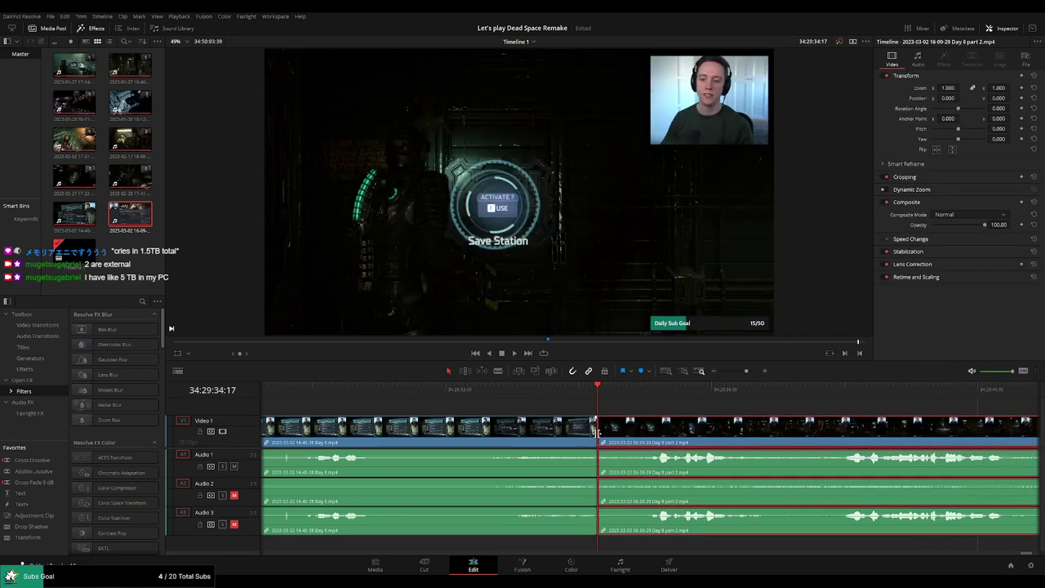
{"action": "key", "text": "v"}
{"action": "key", "text": "slash"}
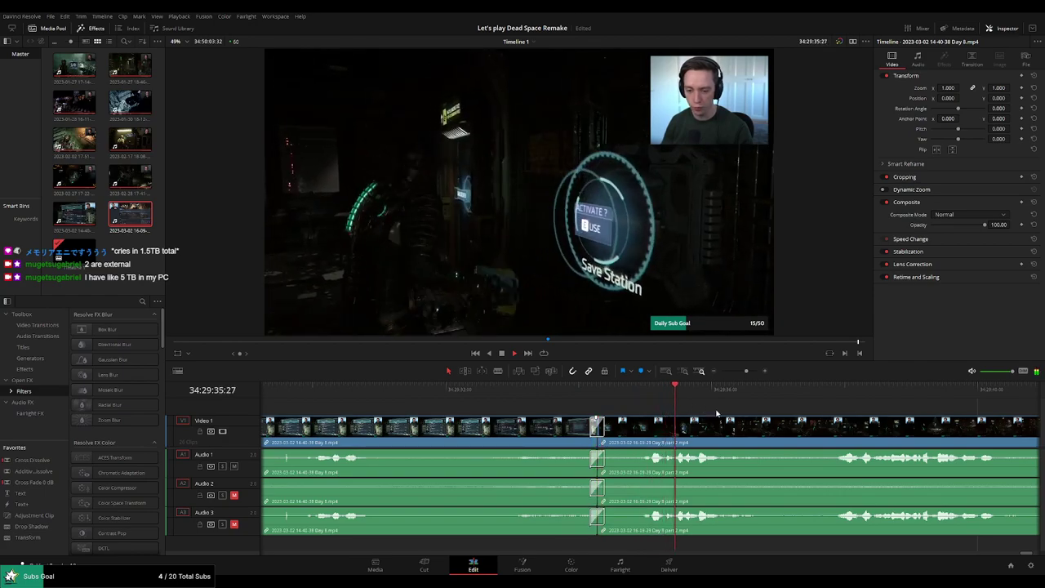
{"action": "scroll", "coordinate": [751, 398], "scroll_direction": "down", "scroll_amount": 3}
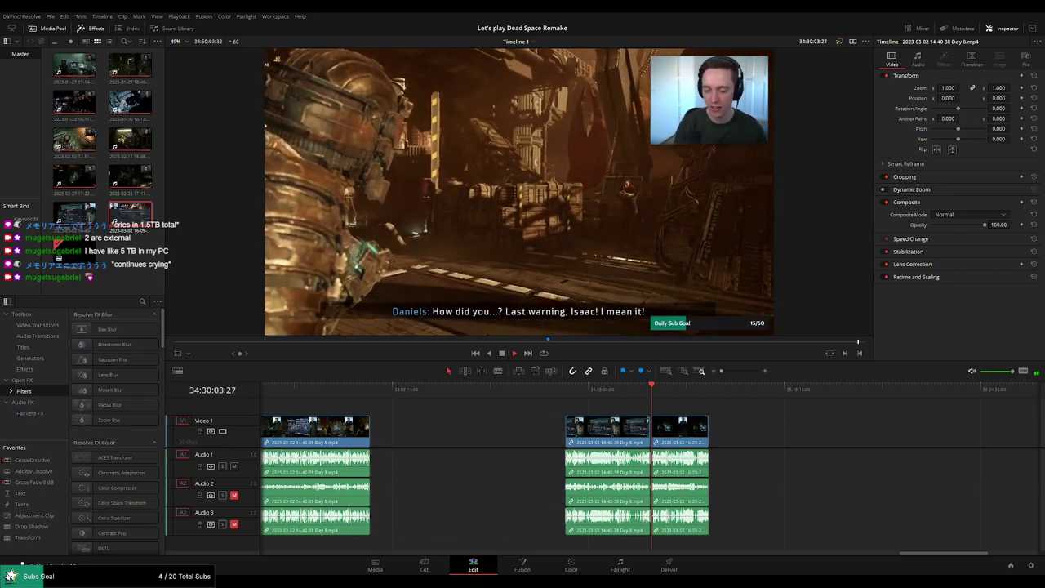
{"action": "scroll", "coordinate": [728, 409], "scroll_direction": "up", "scroll_amount": 3}
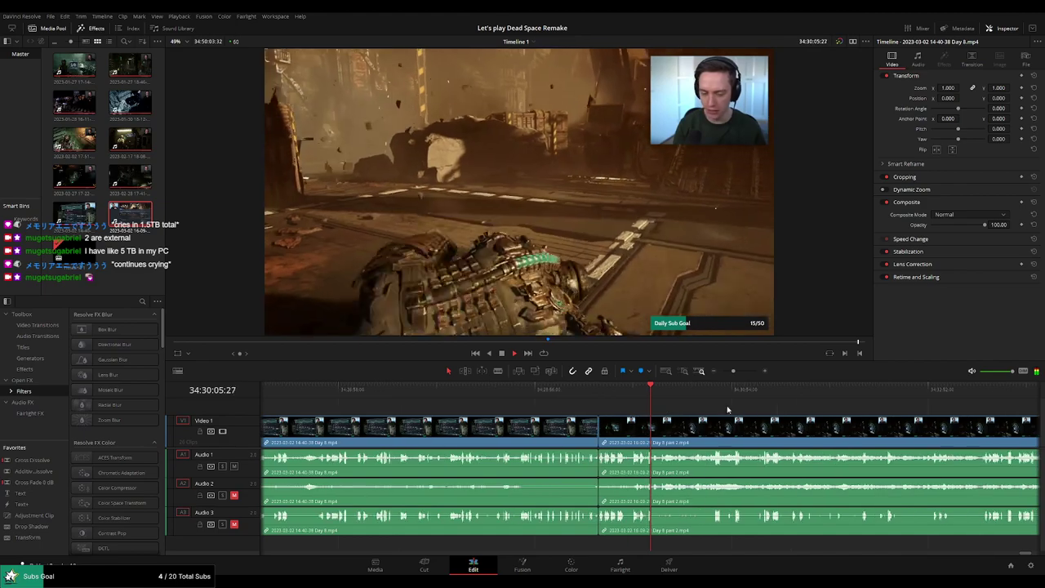
{"action": "scroll", "coordinate": [678, 408], "scroll_direction": "right", "scroll_amount": 3}
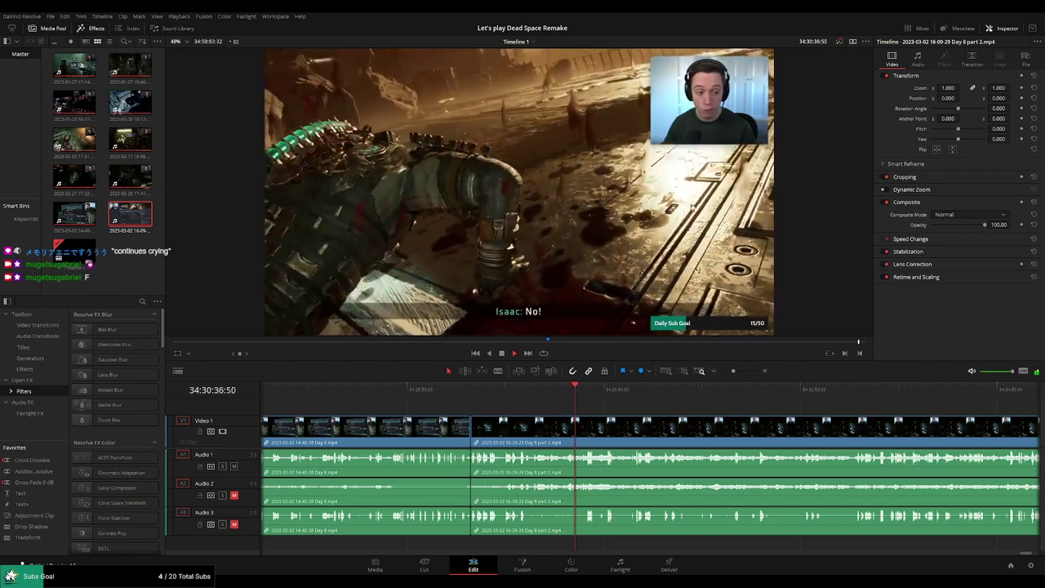
{"action": "scroll", "coordinate": [731, 374], "scroll_direction": "down", "scroll_amount": 3}
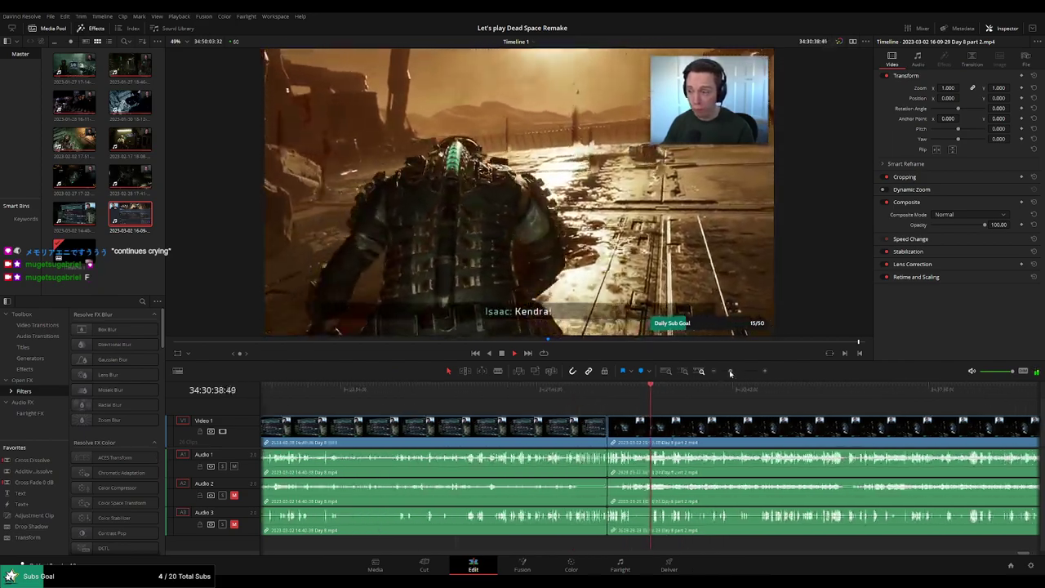
{"action": "scroll", "coordinate": [731, 373], "scroll_direction": "down", "scroll_amount": 2}
{"action": "scroll", "coordinate": [726, 372], "scroll_direction": "down", "scroll_amount": 2}
{"action": "left_click", "coordinate": [658, 398]}
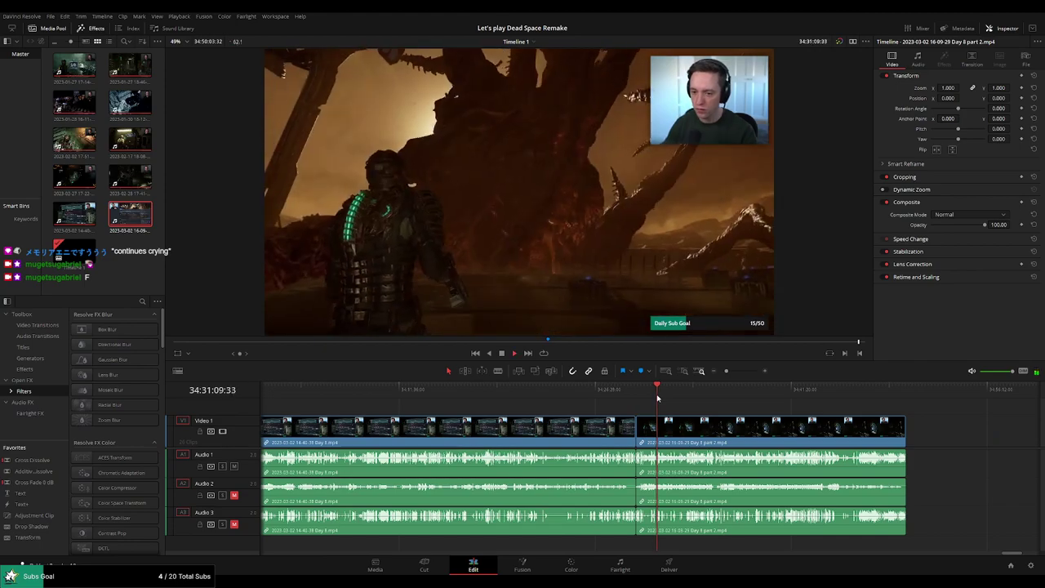
{"action": "left_click_drag", "start_coordinate": [661, 398], "coordinate": [828, 397]}
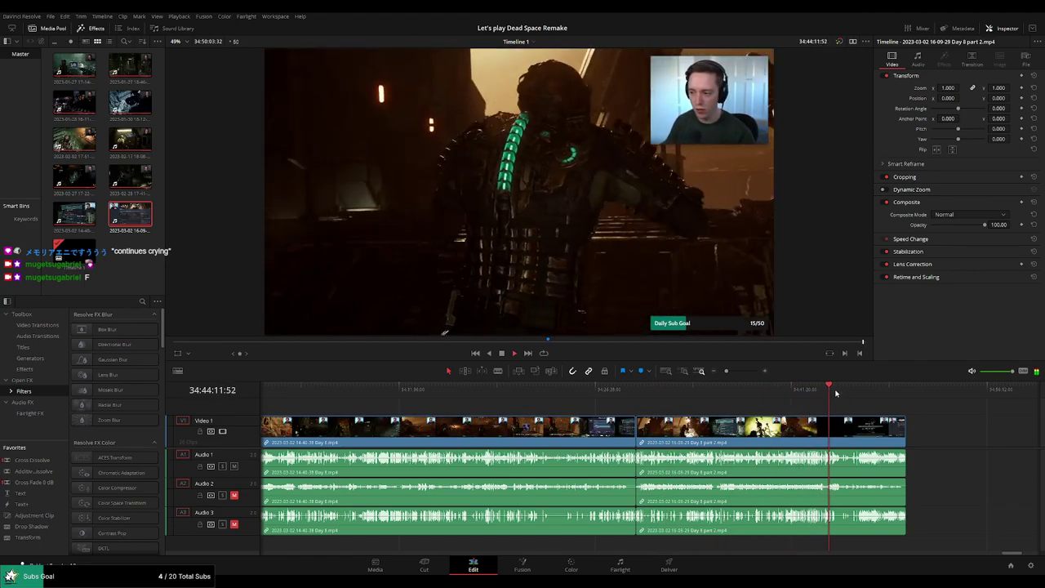
{"action": "left_click", "coordinate": [839, 395]}
{"action": "key", "text": "ctrl+equal"}
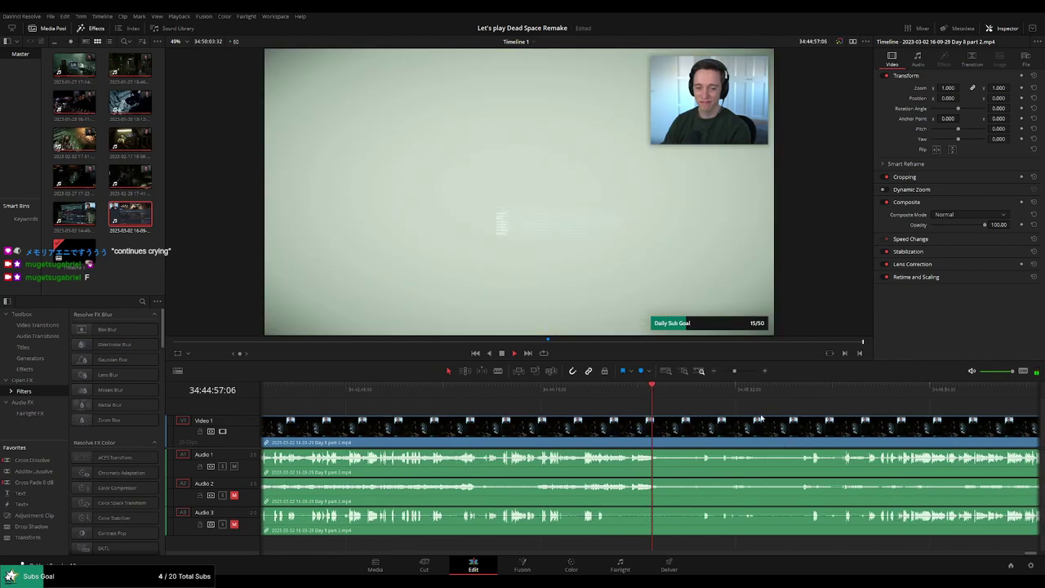
{"action": "left_click", "coordinate": [704, 397]}
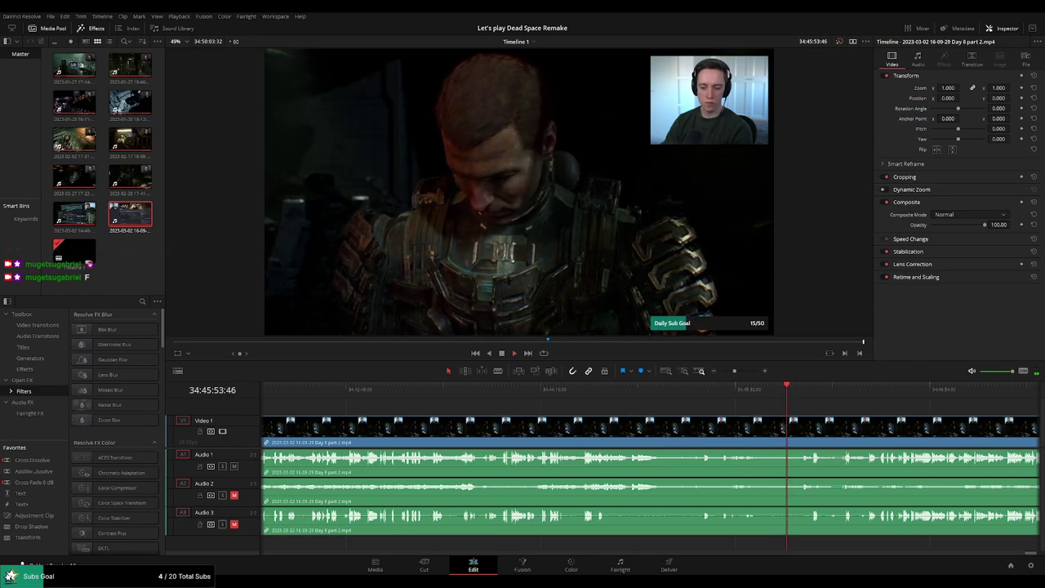
Zoom out and play through the end credits of the final Day 8 part 2 clip.
{"action": "scroll", "coordinate": [648, 400], "scroll_direction": "right", "scroll_amount": 4}
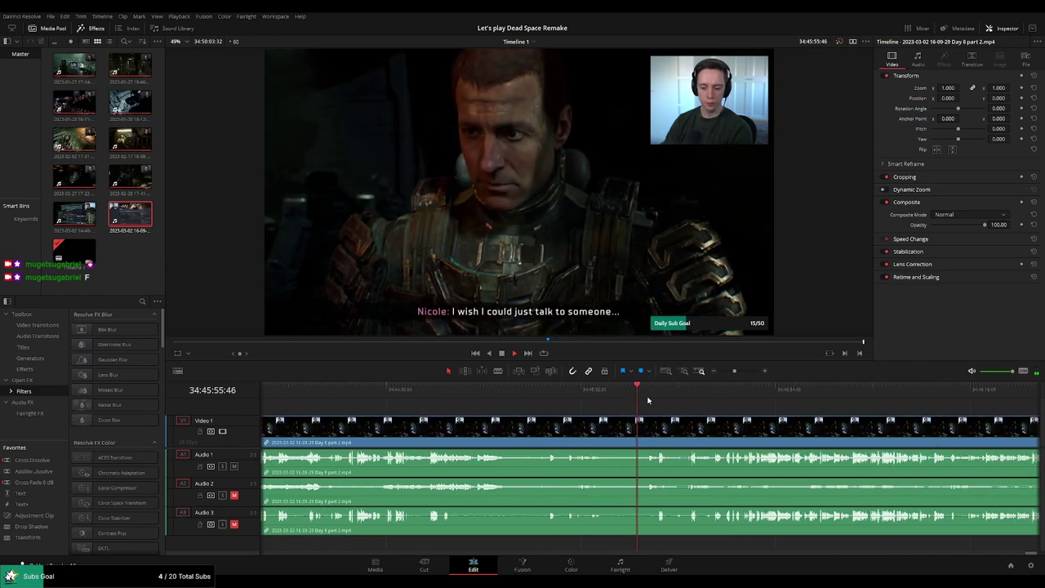
{"action": "scroll", "coordinate": [501, 407], "scroll_direction": "right", "scroll_amount": 3}
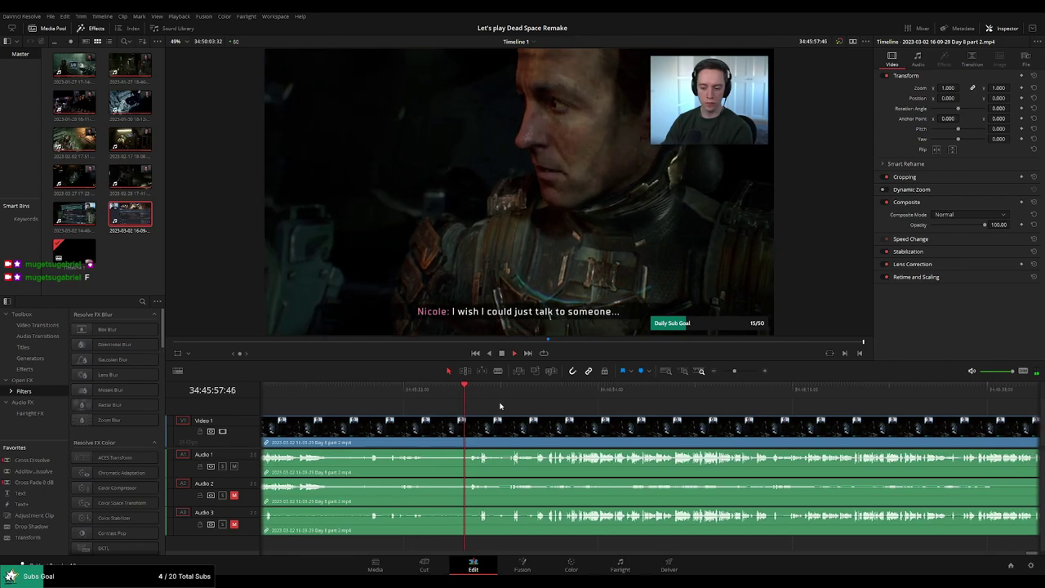
{"action": "left_click_drag", "start_coordinate": [733, 371], "coordinate": [720, 376]}
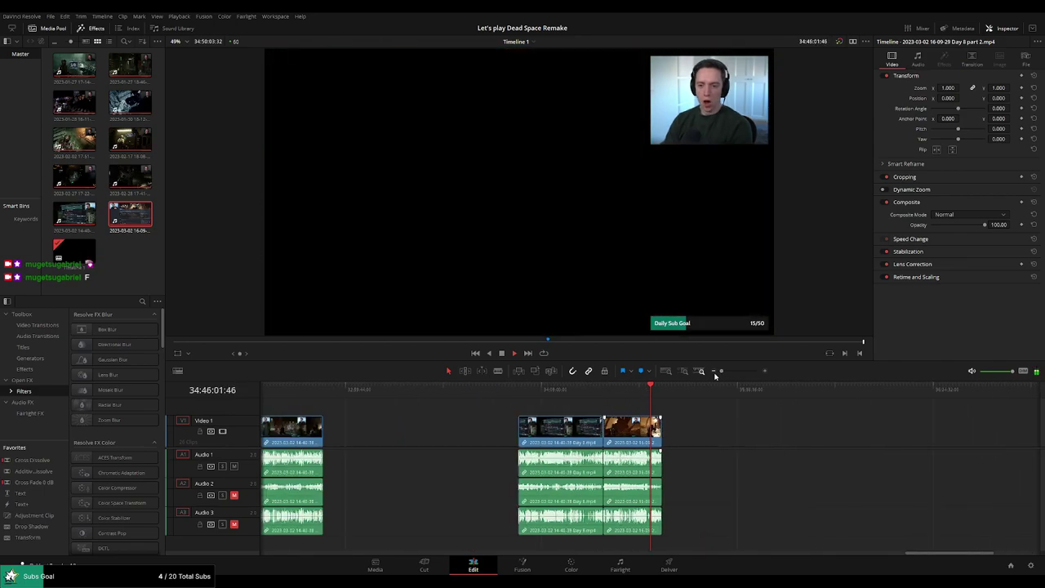
{"action": "left_click_drag", "start_coordinate": [724, 373], "coordinate": [740, 371]}
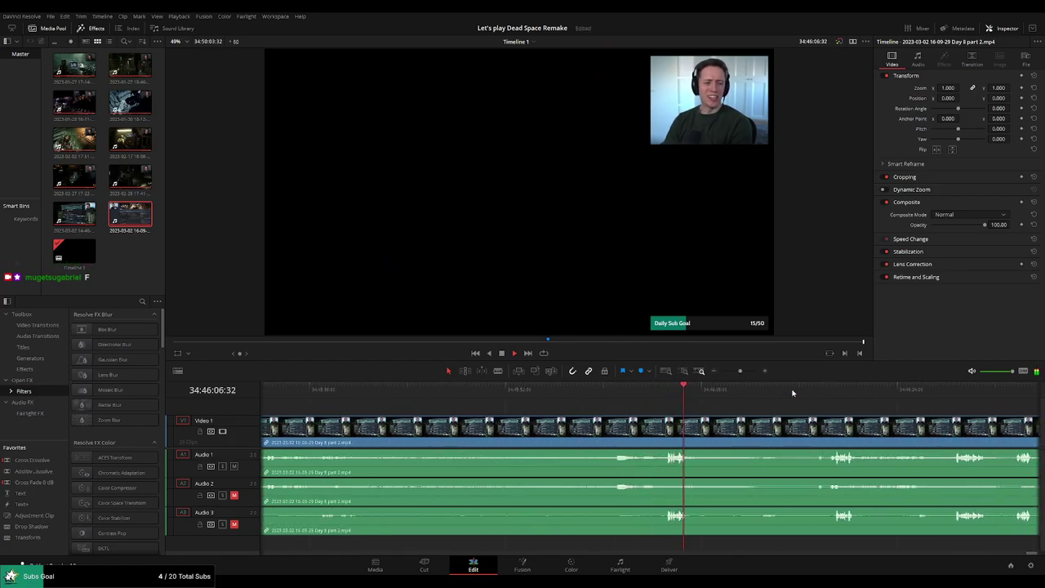
{"action": "left_click", "coordinate": [826, 389]}
{"action": "key", "text": "space"}
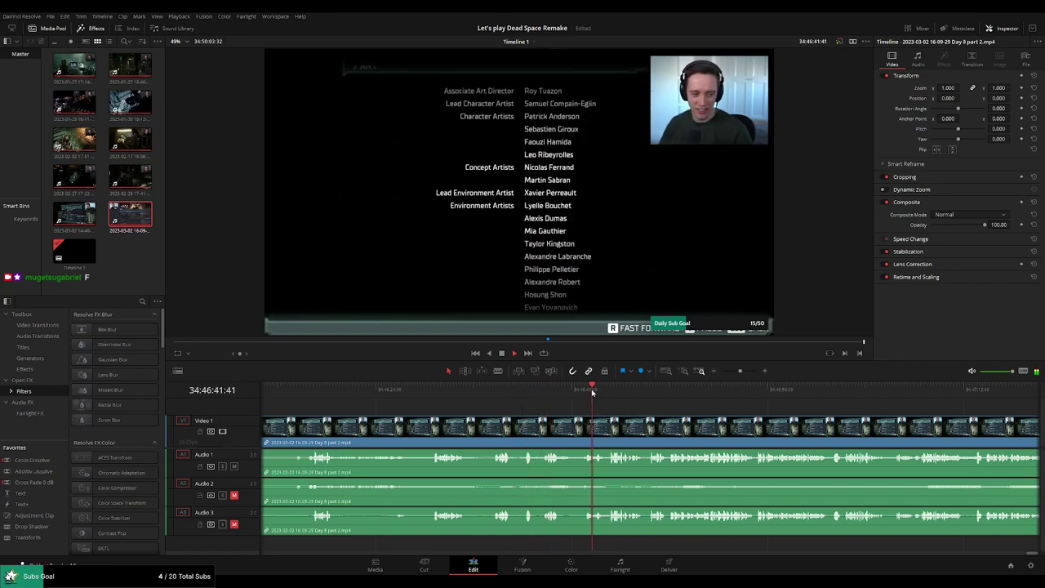
{"action": "scroll", "coordinate": [727, 393], "scroll_direction": "down", "scroll_amount": 2}
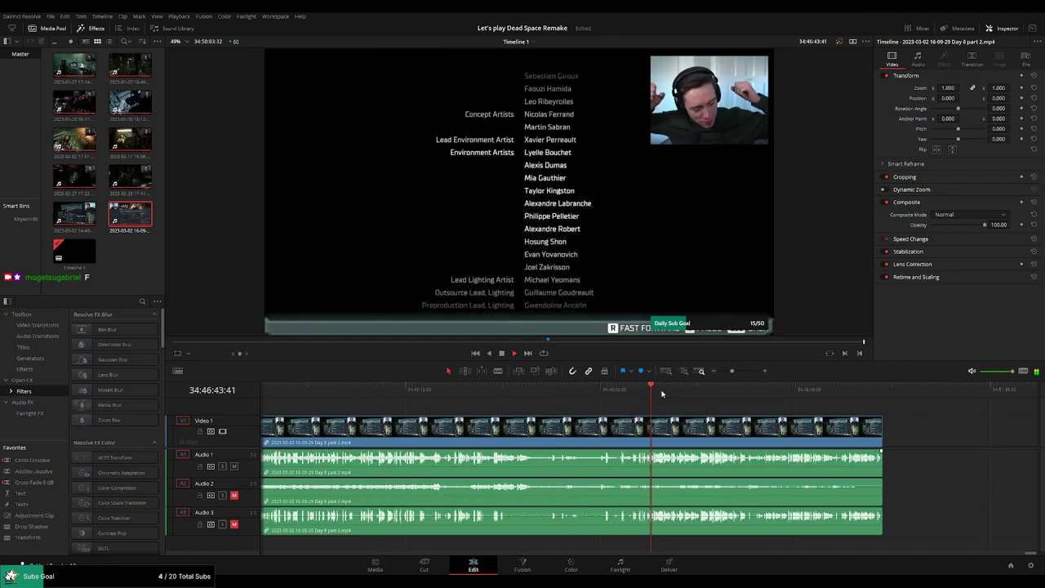
{"action": "scroll", "coordinate": [767, 397], "scroll_direction": "down", "scroll_amount": 2}
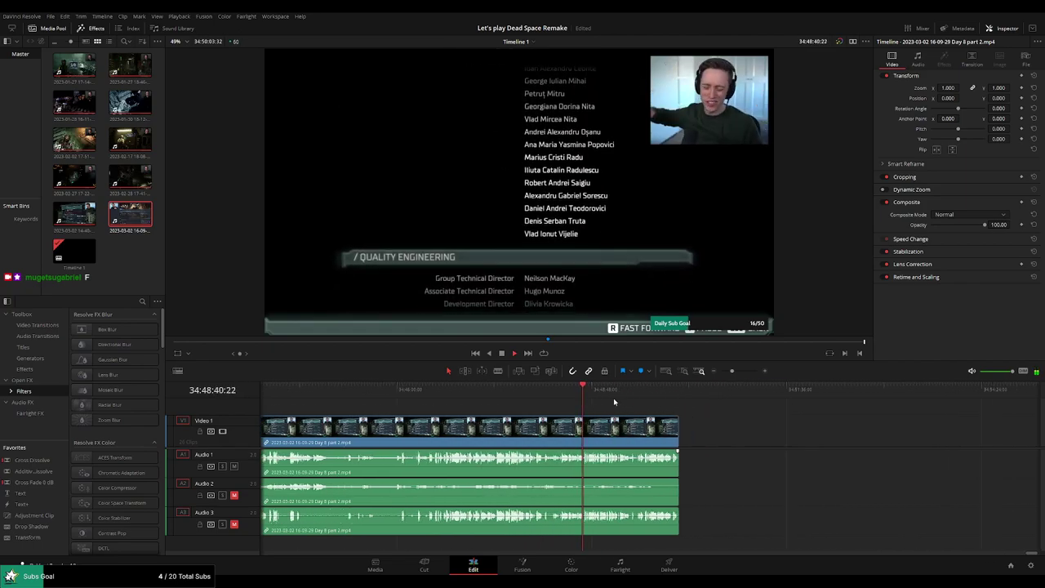
{"action": "scroll", "coordinate": [742, 406], "scroll_direction": "up", "scroll_amount": 1}
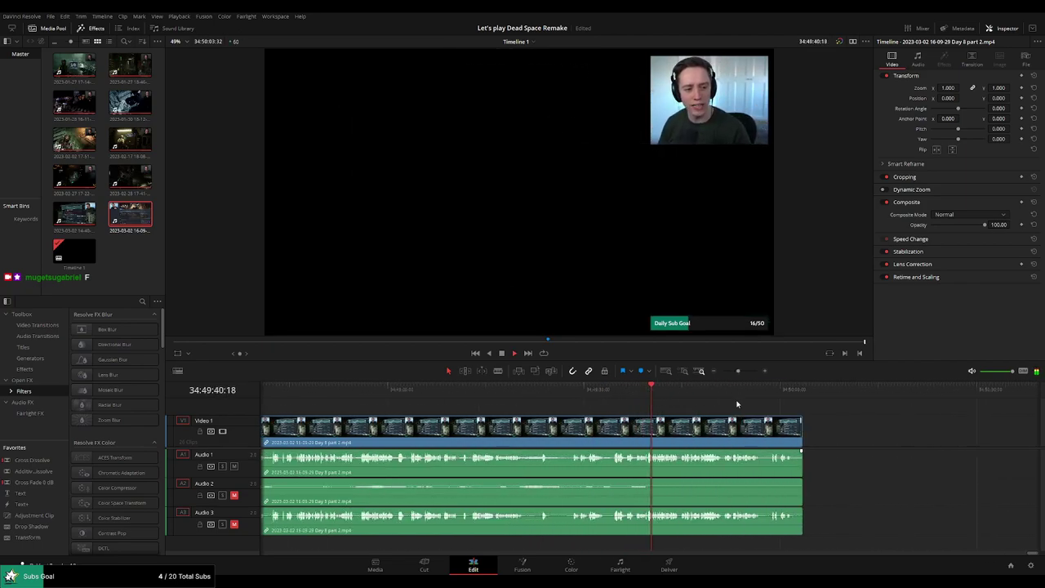
{"action": "scroll", "coordinate": [743, 405], "scroll_direction": "up", "scroll_amount": 1}
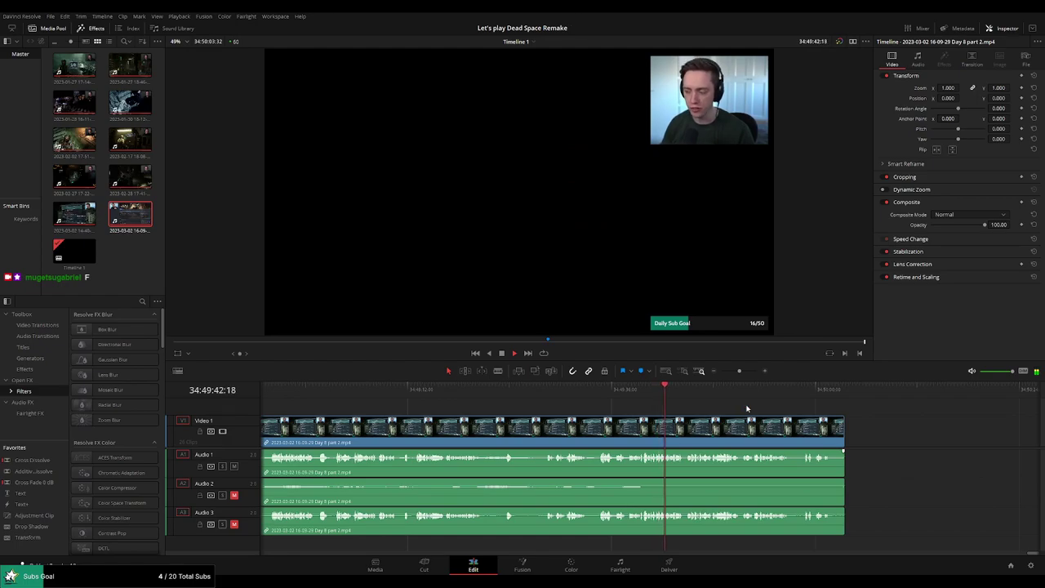
{"action": "scroll", "coordinate": [752, 385], "scroll_direction": "down", "scroll_amount": 2}
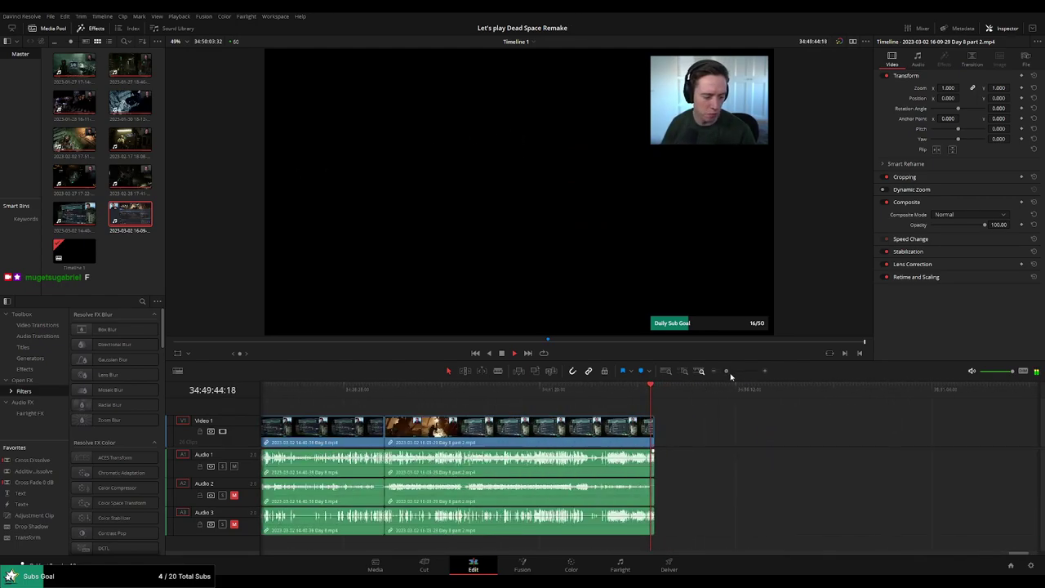
{"action": "scroll", "coordinate": [741, 375], "scroll_direction": "up", "scroll_amount": 2}
Trim the clip's end on video and all three audio tracks back to 34:50:03:00.
{"action": "left_click_drag", "start_coordinate": [740, 373], "coordinate": [744, 372]}
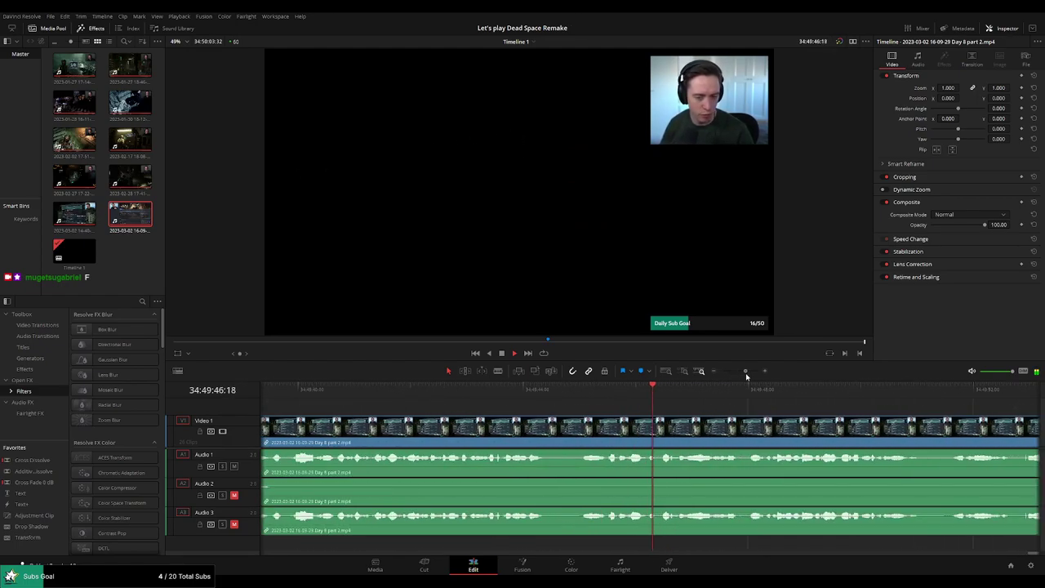
{"action": "scroll", "coordinate": [531, 400], "scroll_direction": "down", "scroll_amount": 2}
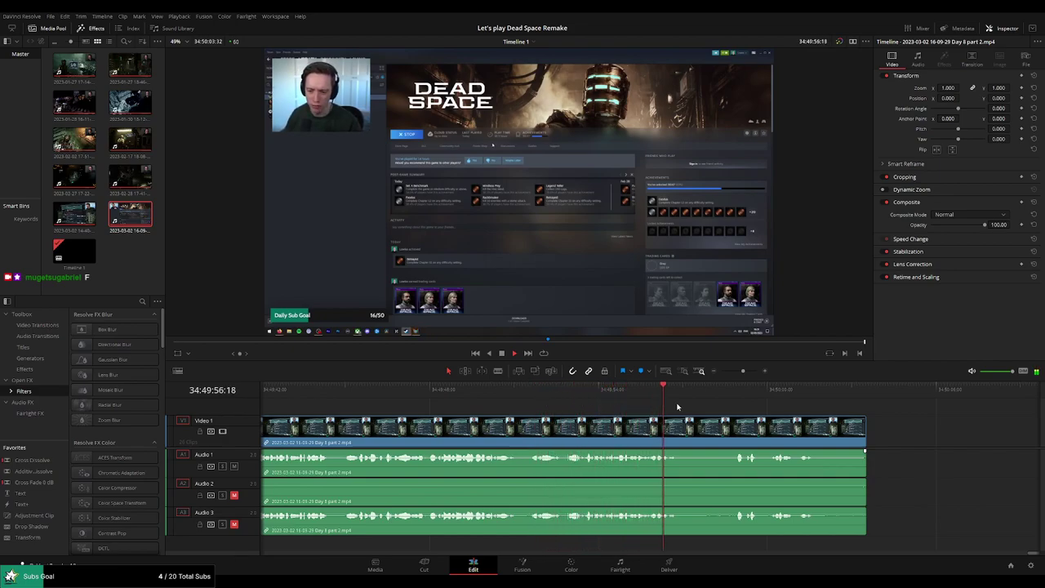
{"action": "scroll", "coordinate": [654, 400], "scroll_direction": "right", "scroll_amount": 3}
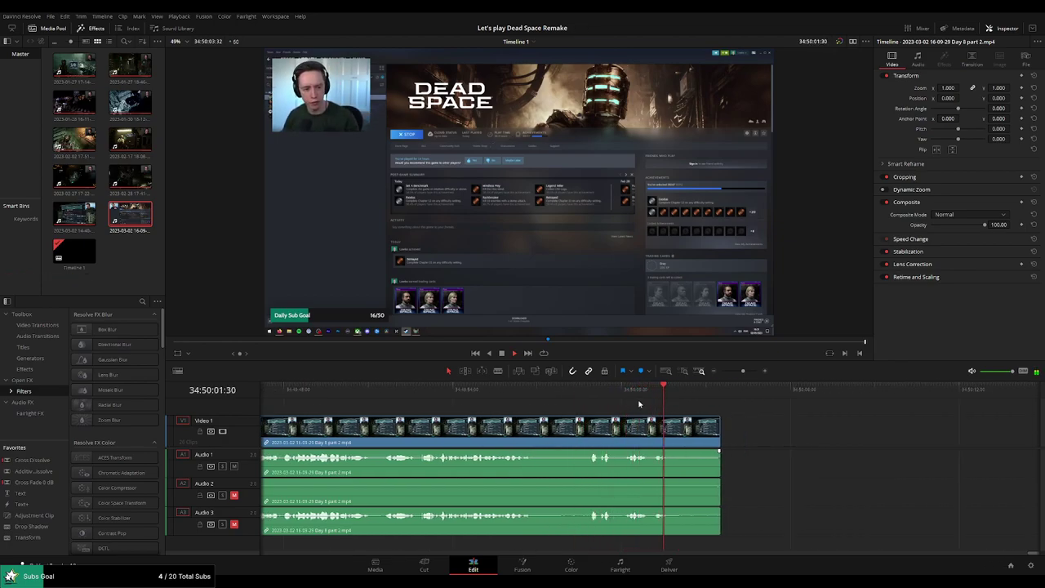
{"action": "key", "text": "ctrl+z"}
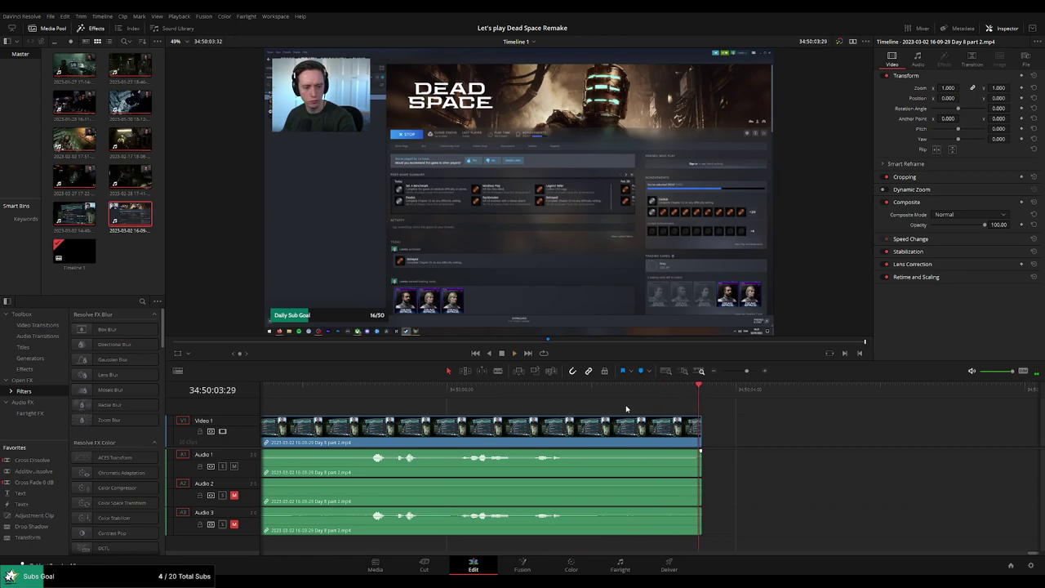
{"action": "left_click", "coordinate": [546, 390]}
{"action": "left_click_drag", "start_coordinate": [547, 392], "coordinate": [663, 397]}
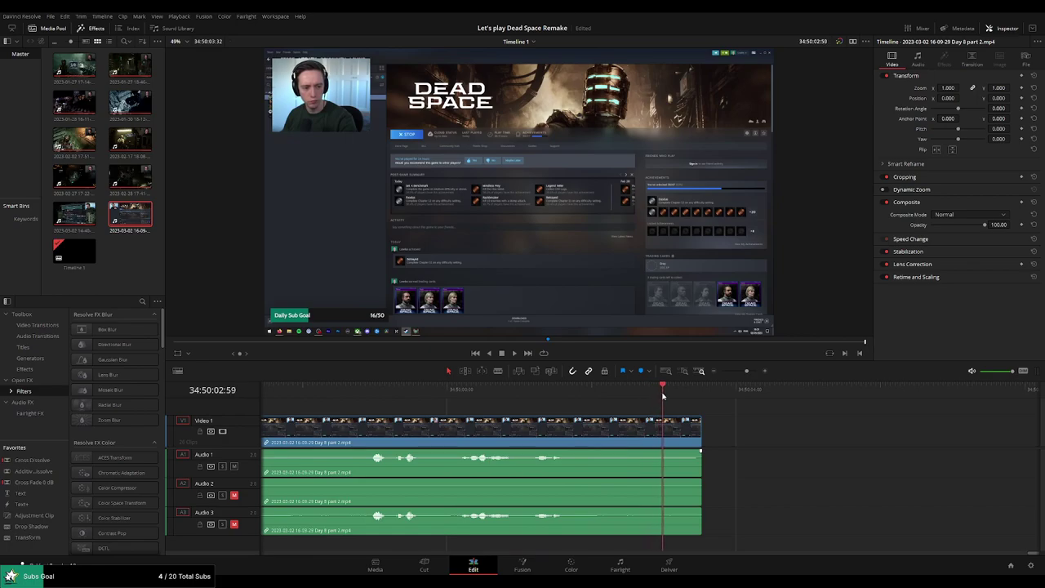
{"action": "left_click_drag", "start_coordinate": [700, 431], "coordinate": [591, 420]}
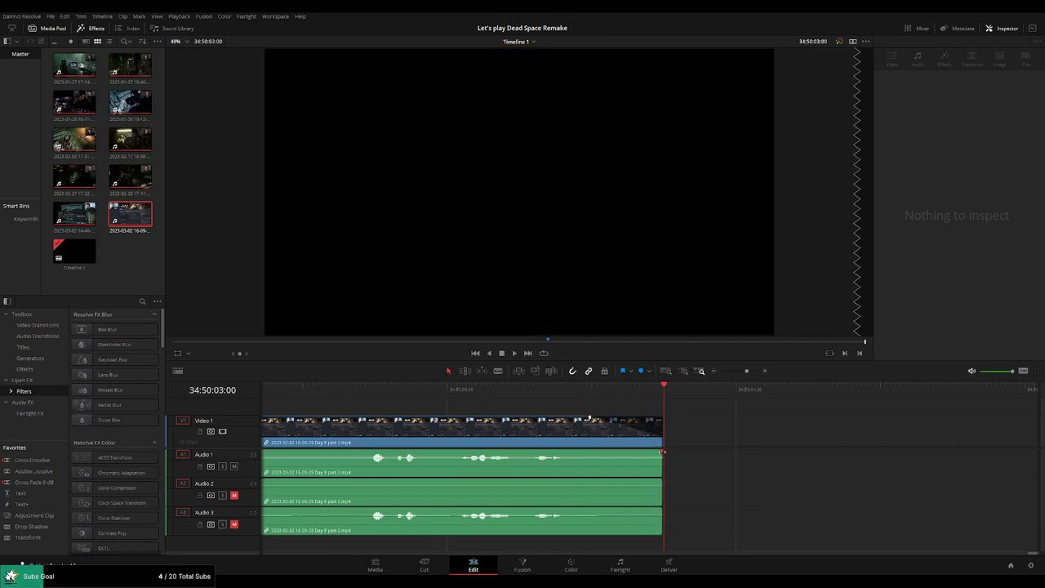
Fade out Audio 1, Audio 2 and Audio 3 over about one second at the clip's end.
{"action": "left_click_drag", "start_coordinate": [660, 451], "coordinate": [590, 451]}
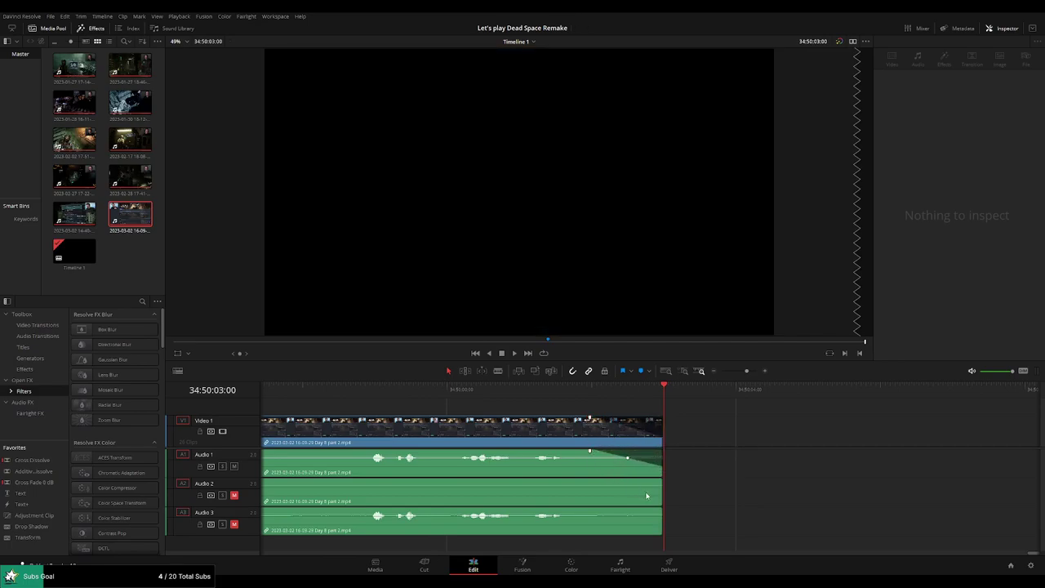
{"action": "left_click_drag", "start_coordinate": [659, 483], "coordinate": [590, 480]}
{"action": "left_click_drag", "start_coordinate": [661, 508], "coordinate": [590, 509]}
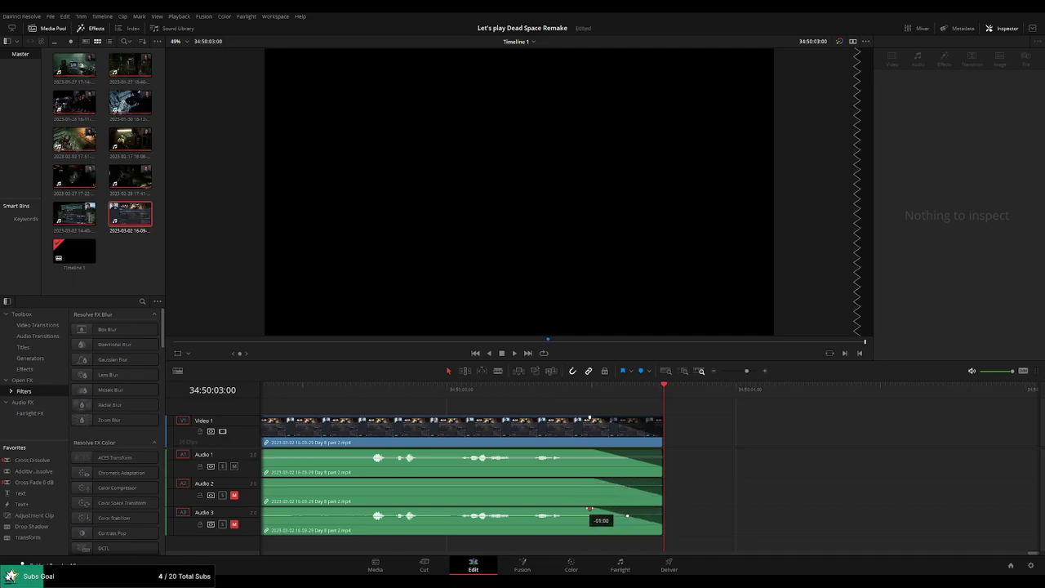
Play back the ending to hear the fades, then zoom the timeline out.
{"action": "left_click", "coordinate": [521, 390]}
{"action": "key", "text": "space"}
{"action": "left_click_drag", "start_coordinate": [746, 371], "coordinate": [709, 374]}
Step the playhead through the episode breaks across the first half of the timeline.
{"action": "left_click_drag", "start_coordinate": [940, 560], "coordinate": [264, 547]}
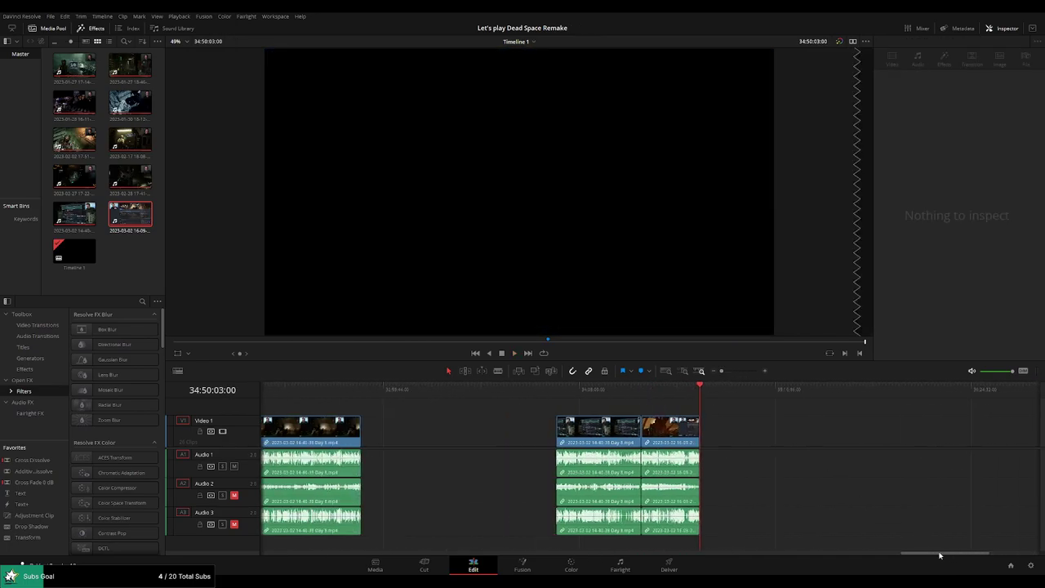
{"action": "left_click", "coordinate": [451, 425]}
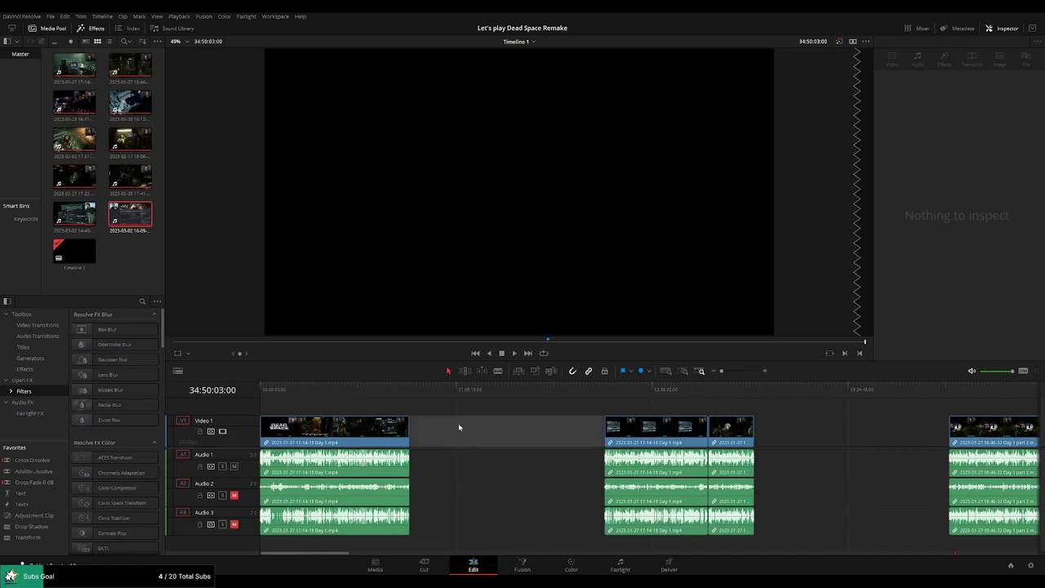
{"action": "left_click", "coordinate": [411, 396]}
{"action": "scroll", "coordinate": [608, 403], "scroll_direction": "right", "scroll_amount": 2}
{"action": "left_click", "coordinate": [686, 392]}
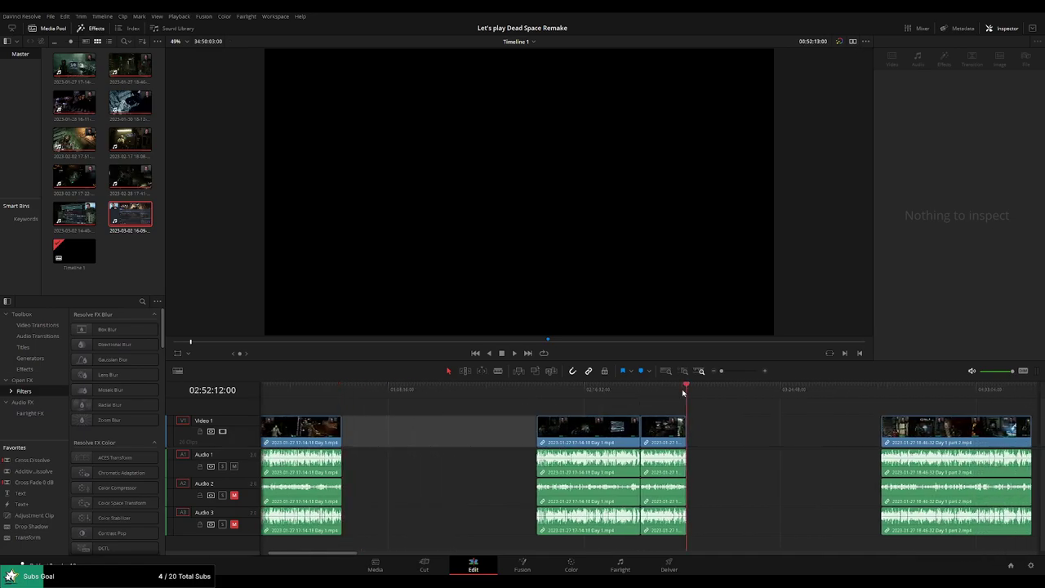
{"action": "scroll", "coordinate": [674, 401], "scroll_direction": "right", "scroll_amount": 5}
{"action": "left_click", "coordinate": [727, 391]}
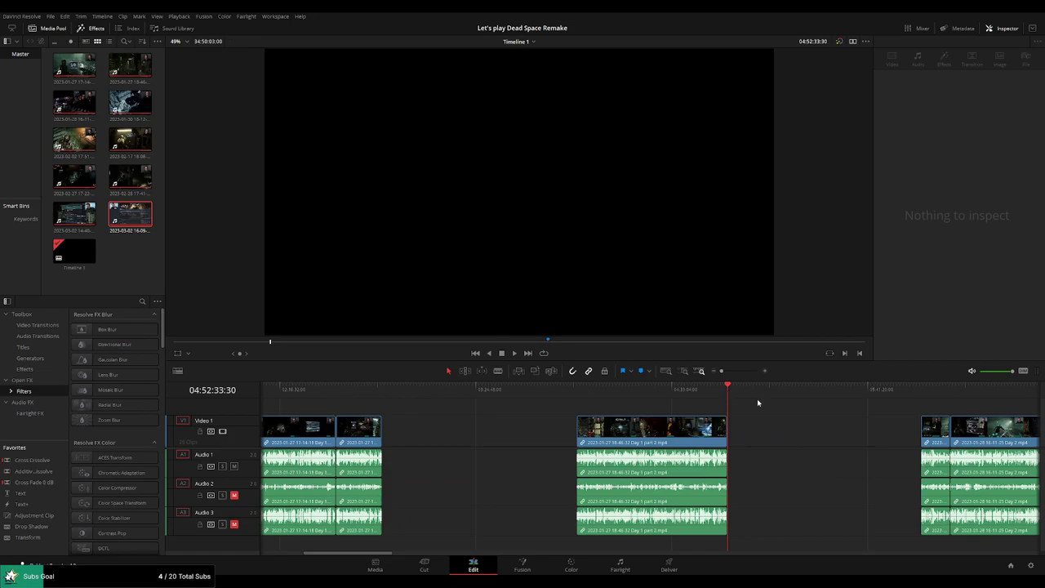
{"action": "scroll", "coordinate": [547, 414], "scroll_direction": "right", "scroll_amount": 3}
{"action": "scroll", "coordinate": [742, 392], "scroll_direction": "right", "scroll_amount": 1}
{"action": "left_click", "coordinate": [744, 390]}
{"action": "scroll", "coordinate": [863, 416], "scroll_direction": "right", "scroll_amount": 3}
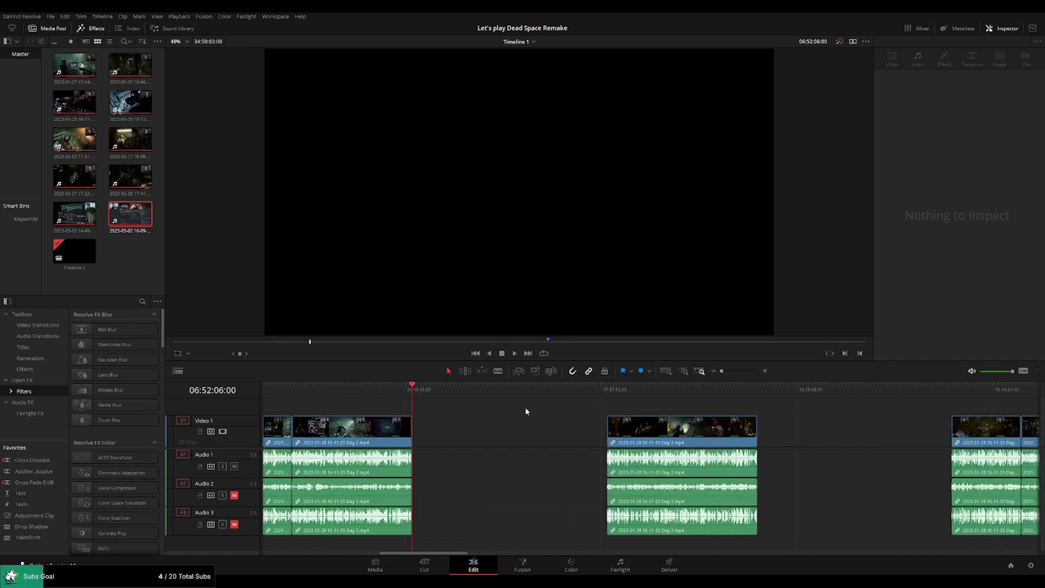
{"action": "left_click", "coordinate": [752, 391]}
{"action": "scroll", "coordinate": [857, 419], "scroll_direction": "right", "scroll_amount": 3}
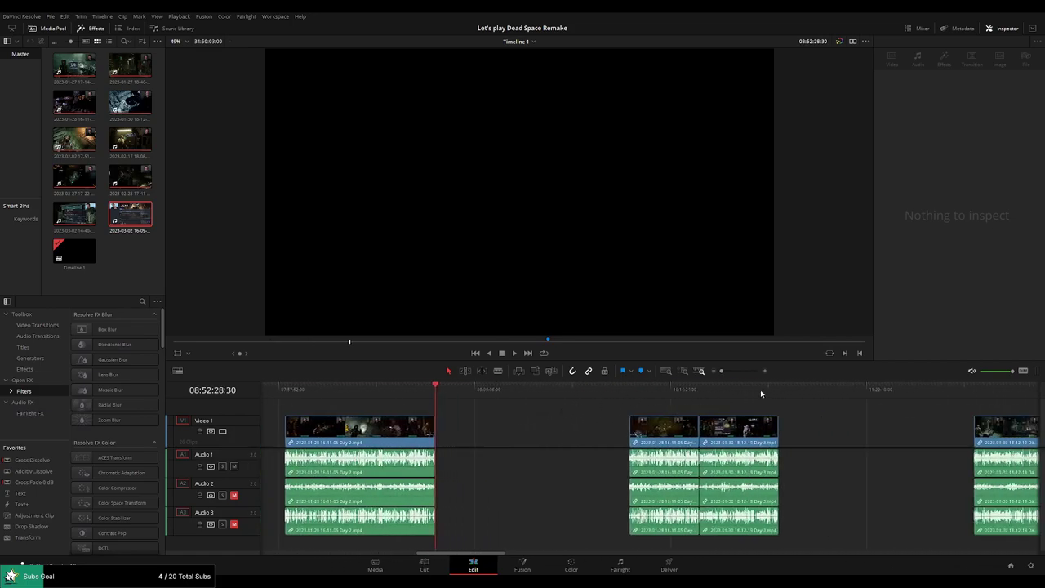
{"action": "scroll", "coordinate": [854, 418], "scroll_direction": "right", "scroll_amount": 3}
{"action": "left_click", "coordinate": [819, 391]}
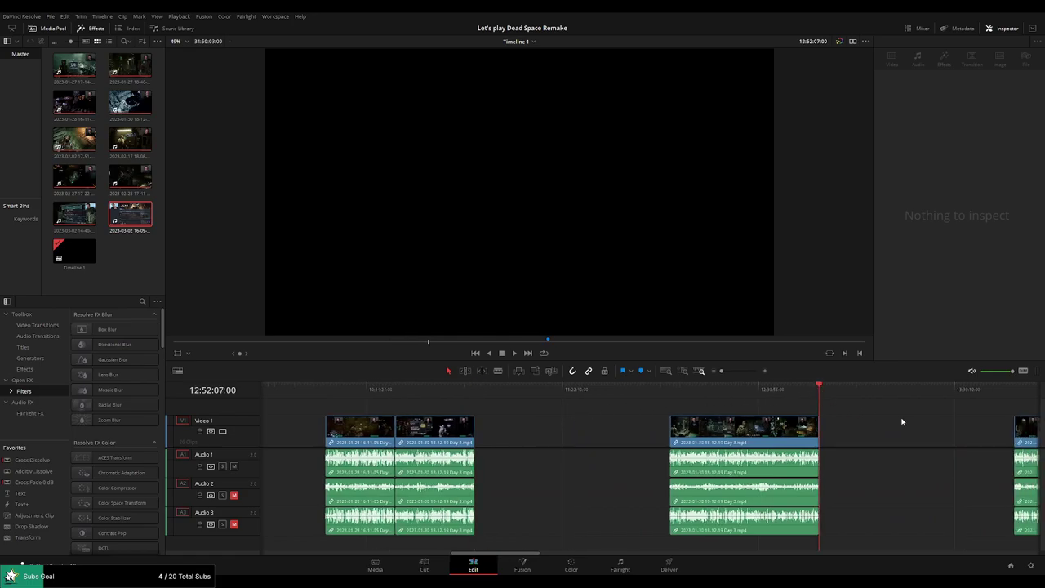
{"action": "scroll", "coordinate": [516, 419], "scroll_direction": "right", "scroll_amount": 3}
{"action": "left_click", "coordinate": [780, 390]}
{"action": "scroll", "coordinate": [735, 394], "scroll_direction": "right", "scroll_amount": 3}
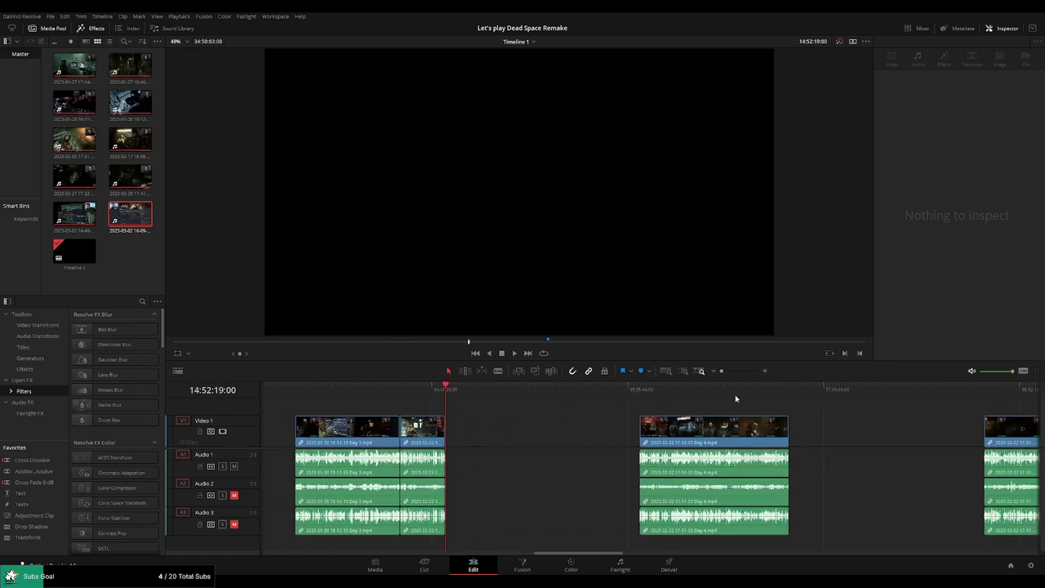
{"action": "left_click", "coordinate": [789, 390]}
Check the remaining episode breaks and add a marker at the final episode's end, 34:50:03:00.
{"action": "scroll", "coordinate": [529, 415], "scroll_direction": "right", "scroll_amount": 3}
{"action": "left_click", "coordinate": [748, 391]}
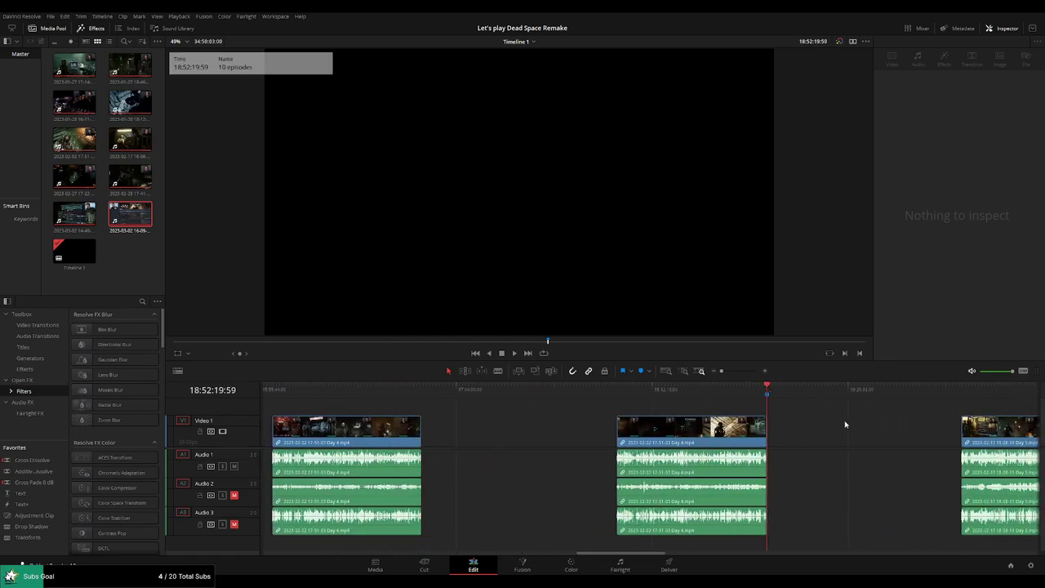
{"action": "scroll", "coordinate": [472, 420], "scroll_direction": "right", "scroll_amount": 3}
{"action": "left_click", "coordinate": [733, 395]}
{"action": "scroll", "coordinate": [713, 397], "scroll_direction": "right", "scroll_amount": 3}
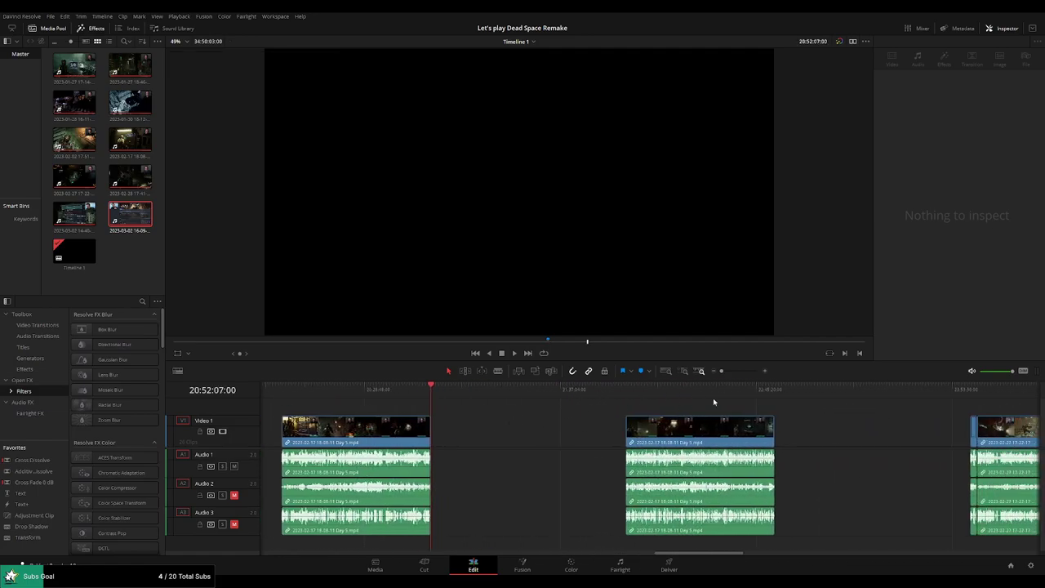
{"action": "left_click", "coordinate": [778, 392]}
{"action": "scroll", "coordinate": [531, 420], "scroll_direction": "right", "scroll_amount": 3}
{"action": "left_click", "coordinate": [784, 390]}
{"action": "scroll", "coordinate": [788, 400], "scroll_direction": "right", "scroll_amount": 3}
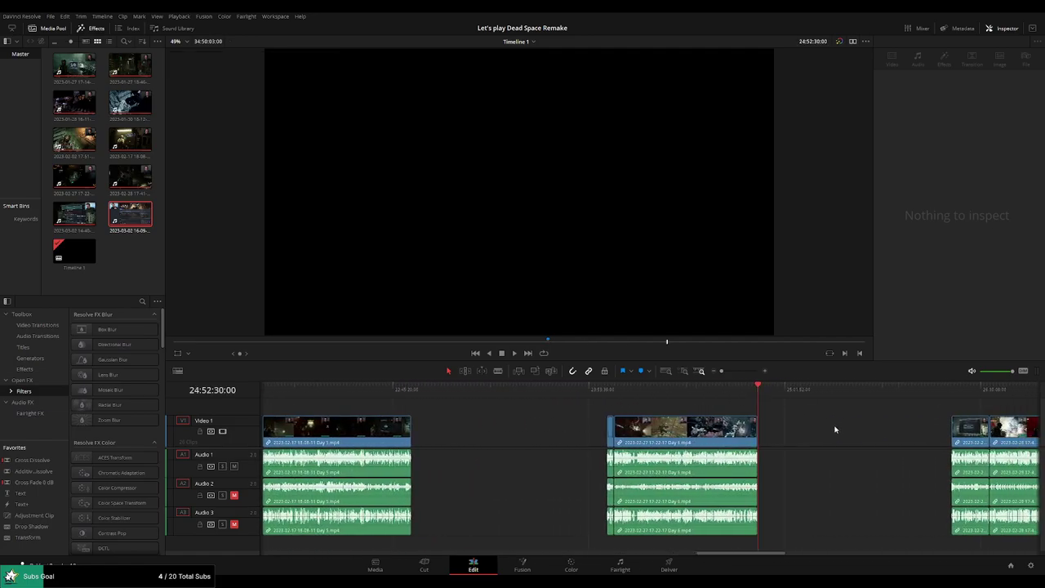
{"action": "left_click", "coordinate": [797, 390]}
{"action": "scroll", "coordinate": [639, 422], "scroll_direction": "right", "scroll_amount": 3}
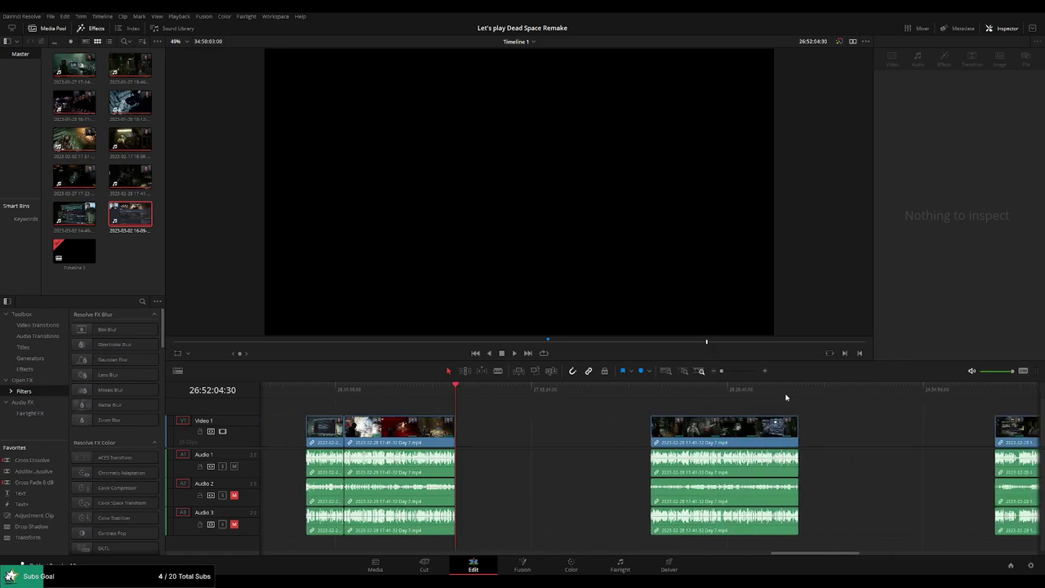
{"action": "left_click", "coordinate": [798, 392]}
{"action": "scroll", "coordinate": [583, 411], "scroll_direction": "right", "scroll_amount": 3}
{"action": "left_click", "coordinate": [783, 390]}
{"action": "scroll", "coordinate": [763, 422], "scroll_direction": "right", "scroll_amount": 5}
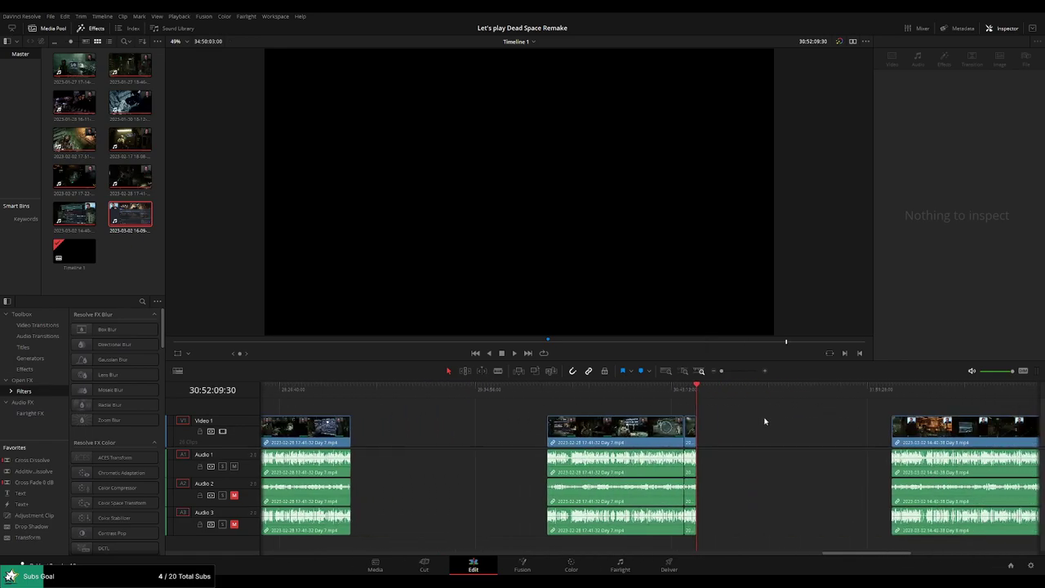
{"action": "left_click", "coordinate": [774, 389]}
{"action": "scroll", "coordinate": [651, 424], "scroll_direction": "right", "scroll_amount": 3}
{"action": "scroll", "coordinate": [652, 424], "scroll_direction": "right", "scroll_amount": 3}
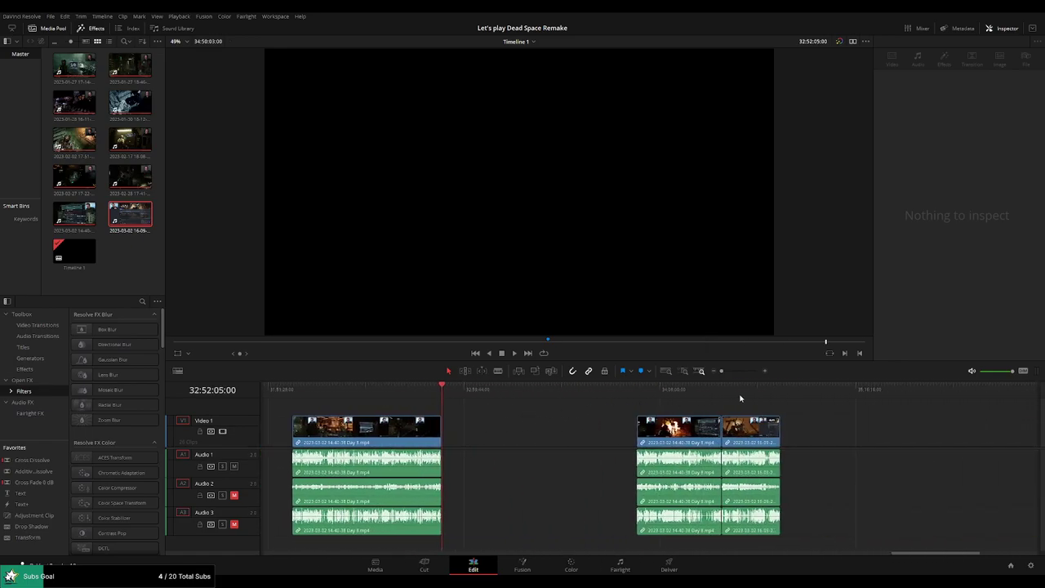
{"action": "left_click", "coordinate": [781, 391]}
{"action": "scroll", "coordinate": [686, 422], "scroll_direction": "right", "scroll_amount": 4}
{"action": "key", "text": "m"}
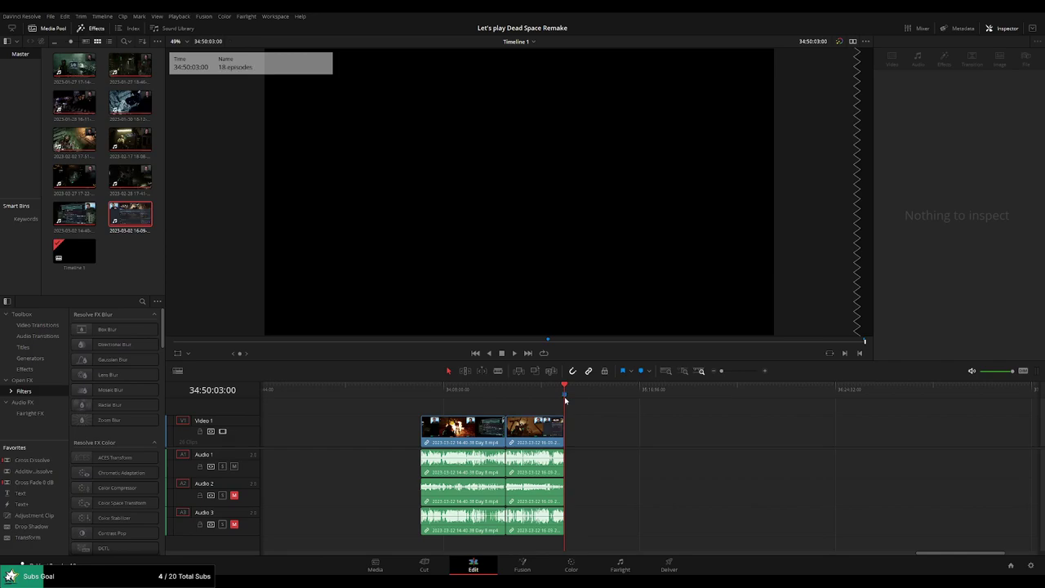
On the Deliver page, set the render Out point at the first episode's end, 00:52:13:00.
{"action": "left_click", "coordinate": [670, 563]}
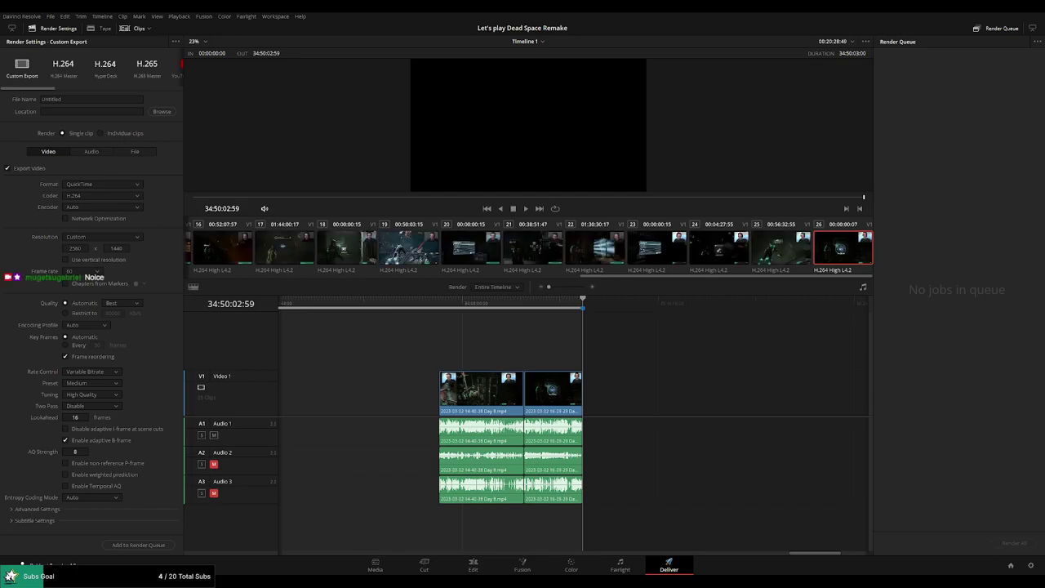
{"action": "scroll", "coordinate": [757, 521], "scroll_direction": "left", "scroll_amount": 2}
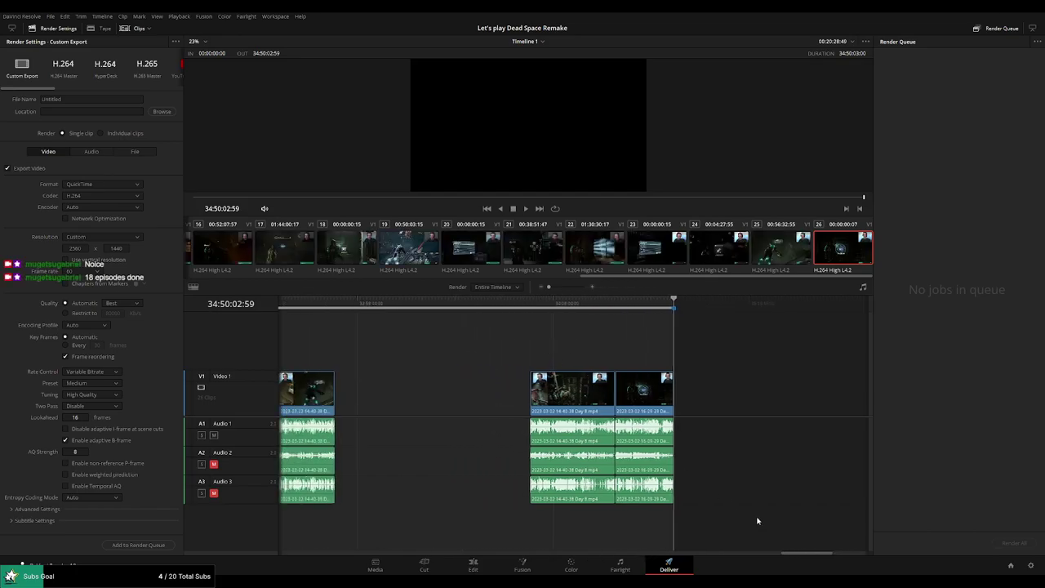
{"action": "left_click_drag", "start_coordinate": [807, 556], "coordinate": [303, 553]}
{"action": "left_click_drag", "start_coordinate": [318, 330], "coordinate": [240, 310]}
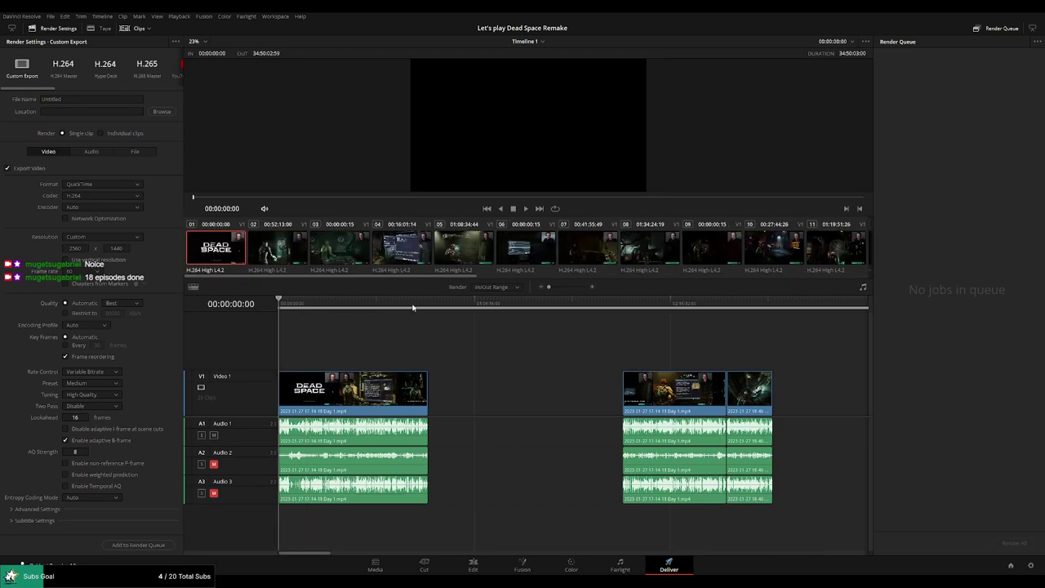
{"action": "key", "text": "Down"}
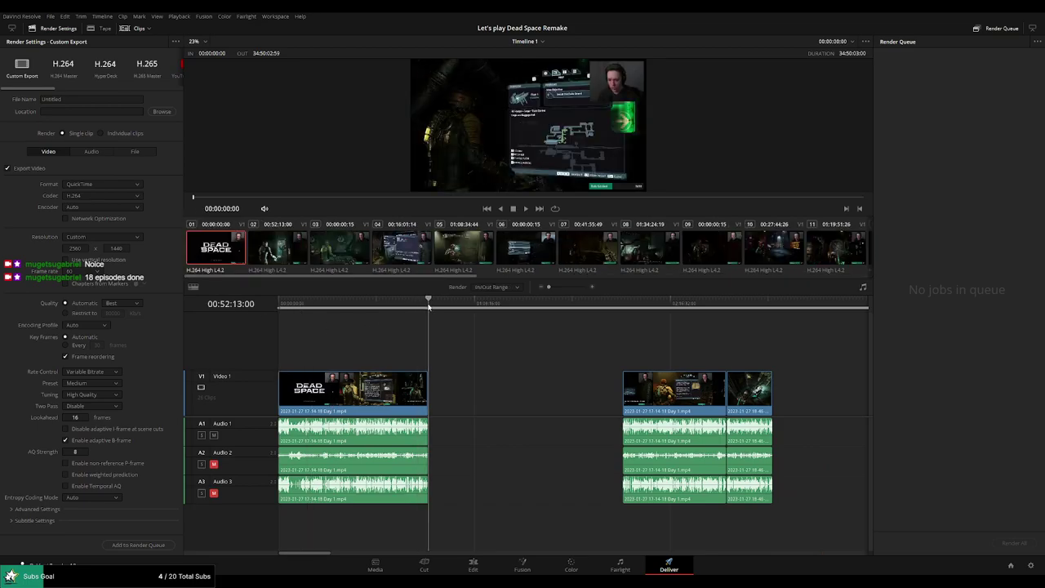
{"action": "key", "text": "o"}
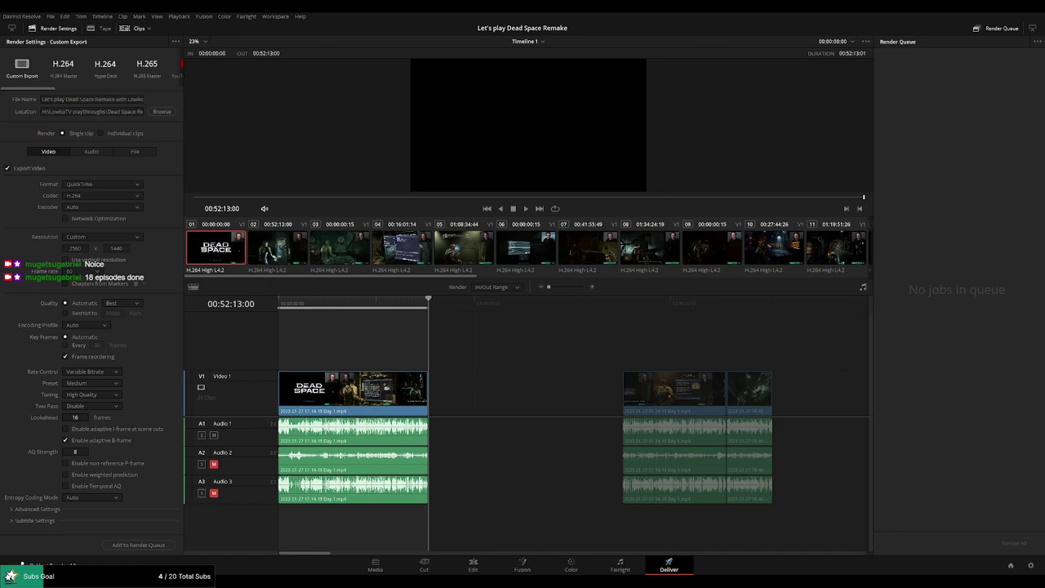
Add episode number 1 to the output file name and cap the bitrate at 15000 kb/s.
{"action": "left_click", "coordinate": [132, 98]}
{"action": "type", "text": "1"}
{"action": "key", "text": "Return"}
{"action": "left_click", "coordinate": [80, 314]}
{"action": "key", "text": "Tab"}
{"action": "type", "text": "15000"}
Finish the Ep 1 file name and set In/Out to 00:00:00:00–00:52:13:00.
{"action": "left_click", "coordinate": [136, 101]}
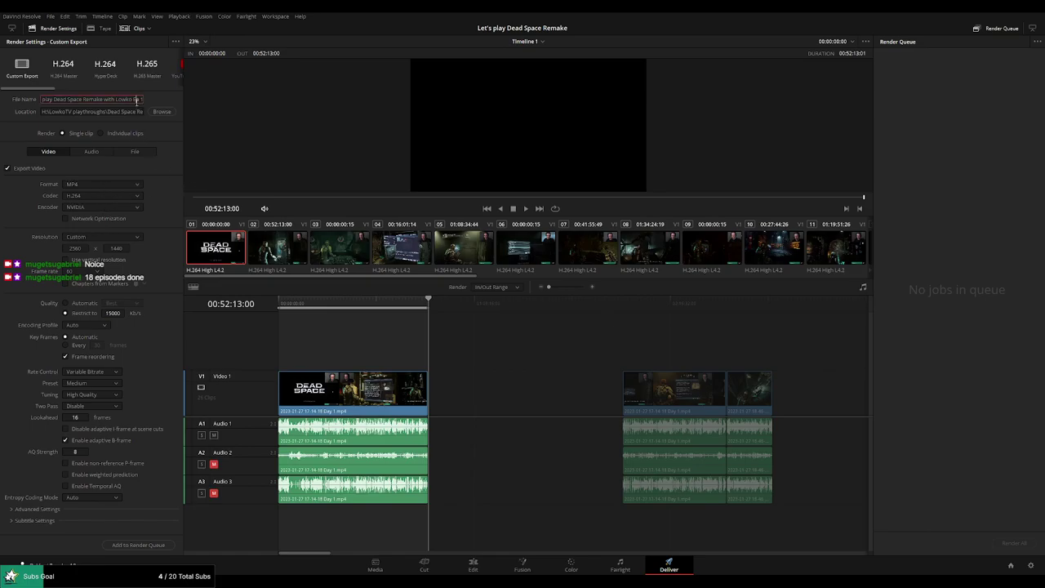
{"action": "left_click", "coordinate": [231, 319]}
{"action": "key", "text": "Home"}
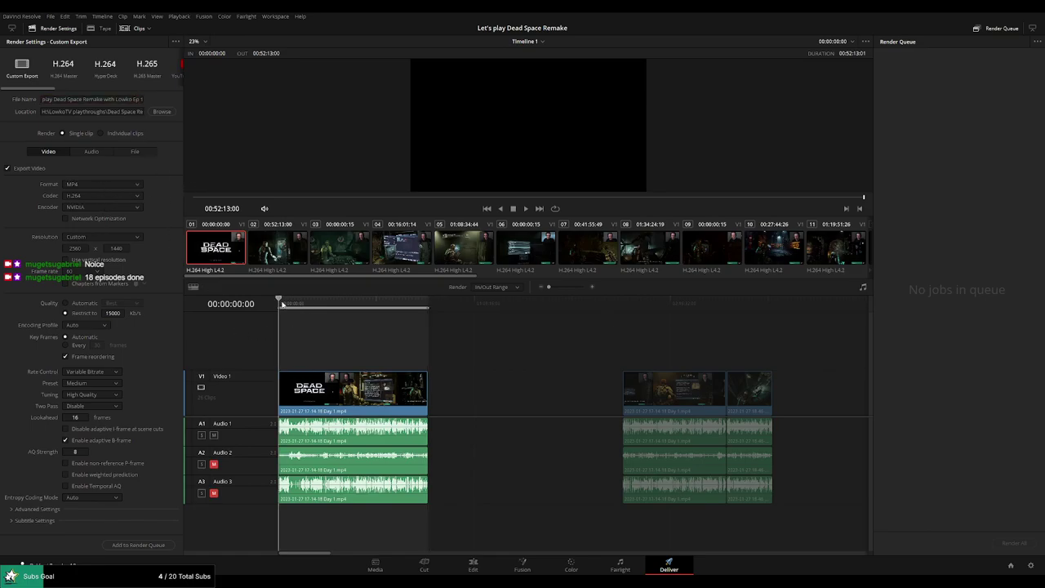
{"action": "key", "text": "End"}
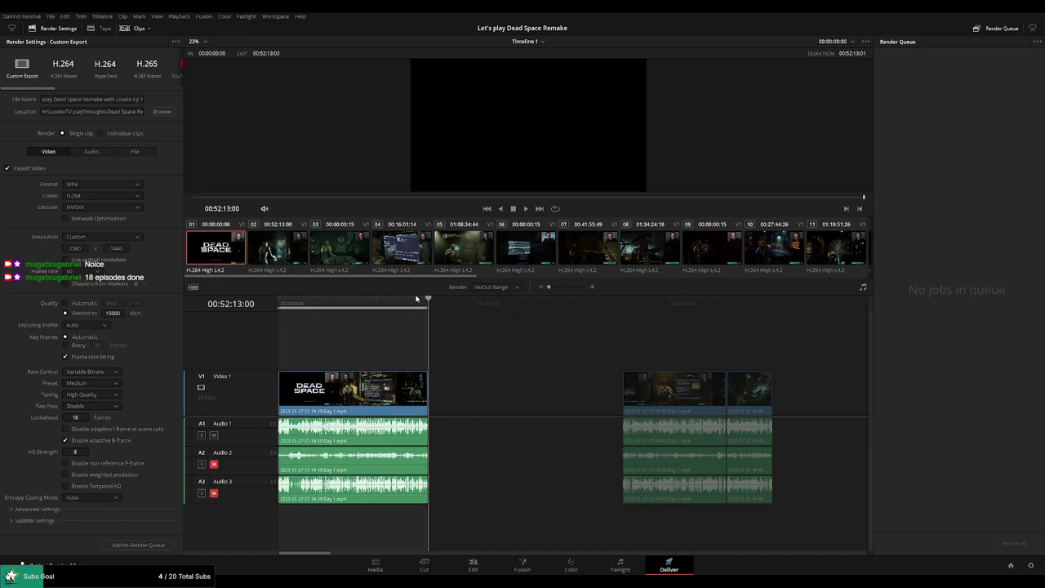
Queue episode 1, then queue episode 2 ending at 02:52:12:00 with file name number 2.
{"action": "left_click", "coordinate": [154, 543]}
{"action": "scroll", "coordinate": [561, 366], "scroll_direction": "right", "scroll_amount": 3}
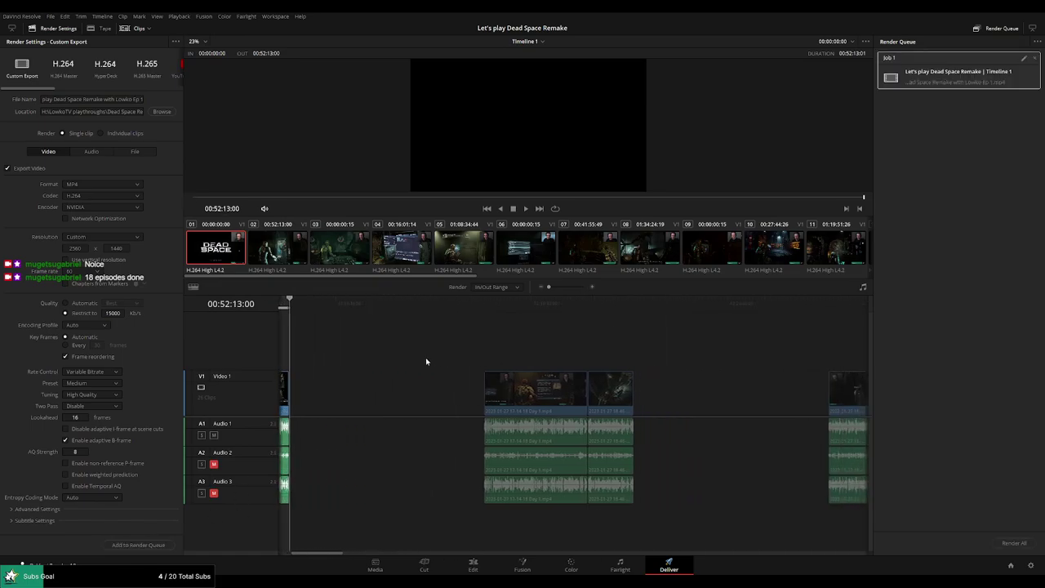
{"action": "key", "text": "Down"}
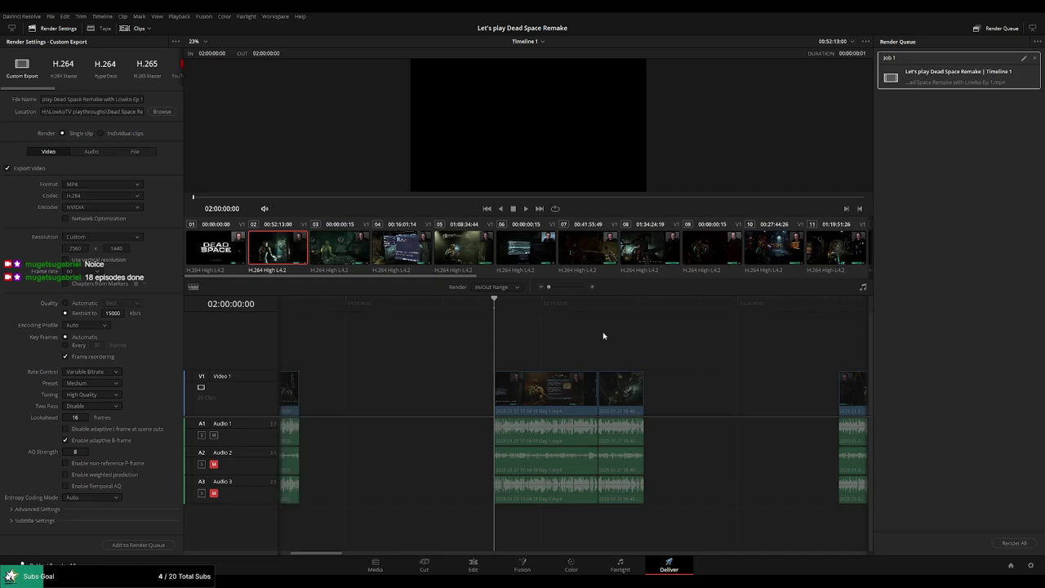
{"action": "scroll", "coordinate": [461, 324], "scroll_direction": "right", "scroll_amount": 3}
{"action": "key", "text": "Down"}
{"action": "key", "text": "o"}
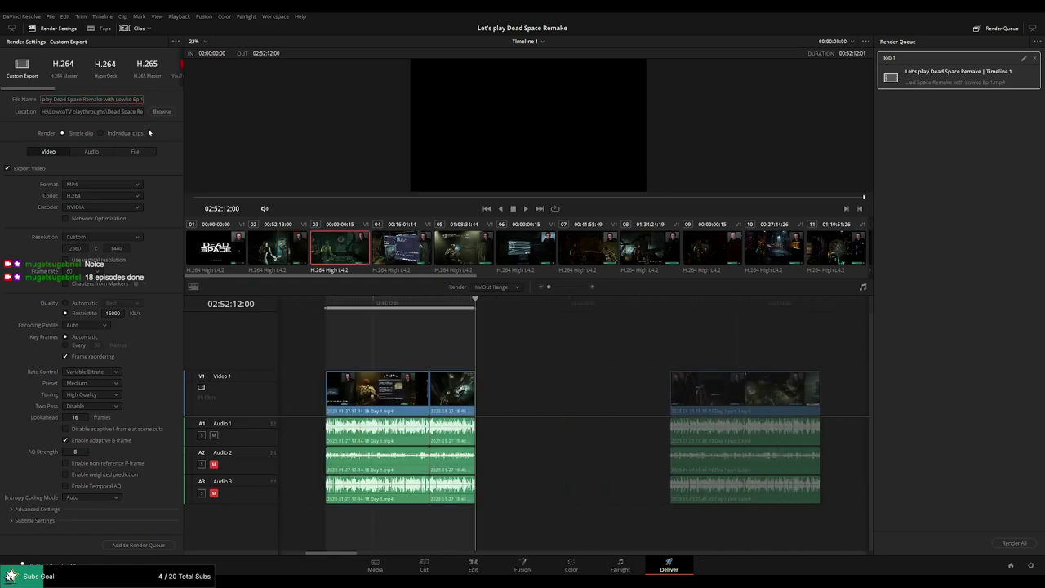
{"action": "key", "text": "BackSpace"}
{"action": "type", "text": "2"}
{"action": "left_click", "coordinate": [159, 546]}
Queue episode 3 with range 04:00:00:00–04:52:33:30 and file name number 3.
{"action": "scroll", "coordinate": [572, 351], "scroll_direction": "right", "scroll_amount": 3}
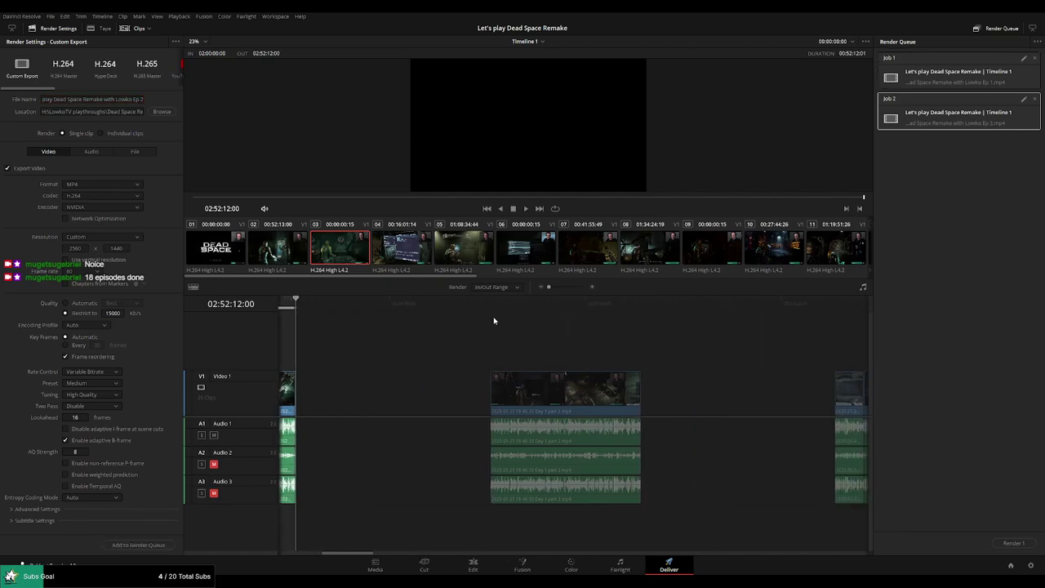
{"action": "left_click", "coordinate": [491, 311]}
{"action": "left_click", "coordinate": [521, 299]}
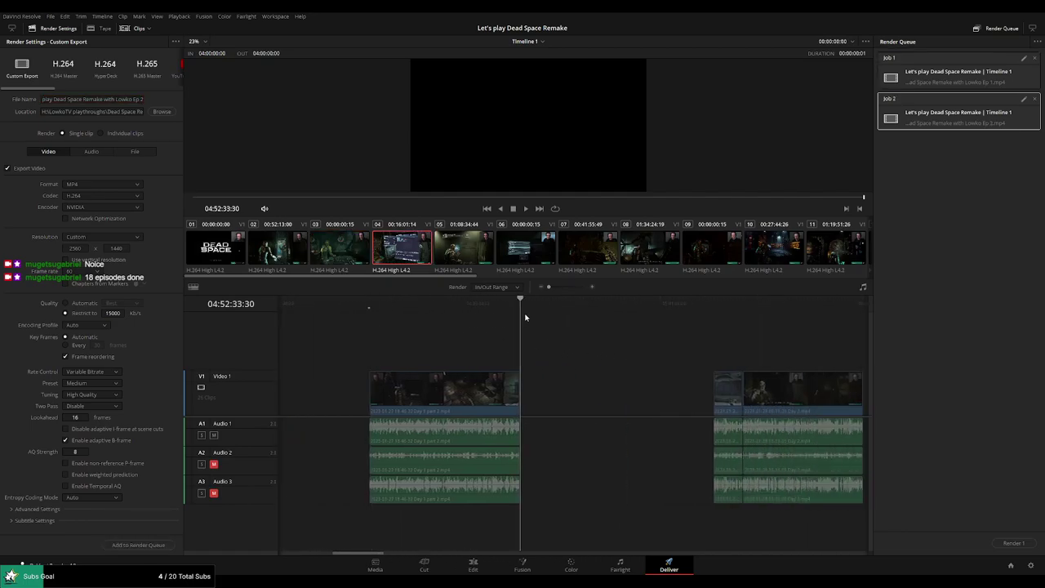
{"action": "key", "text": "x"}
{"action": "left_click", "coordinate": [142, 99]}
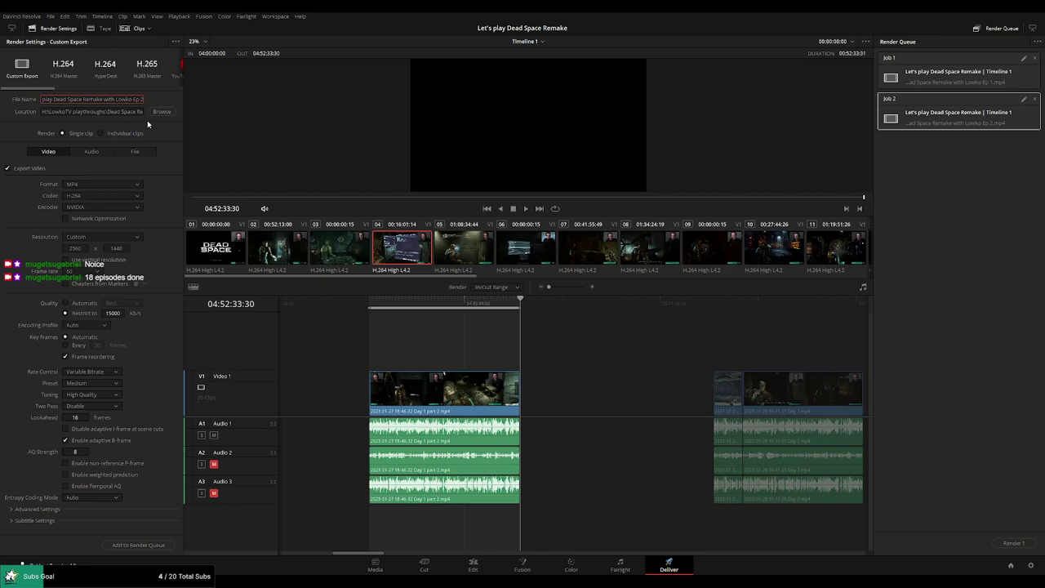
{"action": "key", "text": "BackSpace"}
{"action": "type", "text": "3"}
{"action": "key", "text": "BackSpace"}
{"action": "type", "text": "3"}
{"action": "left_click", "coordinate": [152, 545]}
Queue episode 4 with range 06:00:00:00–06:52:06:00 and file name number 4.
{"action": "scroll", "coordinate": [560, 354], "scroll_direction": "right", "scroll_amount": 3}
{"action": "key", "text": "Down"}
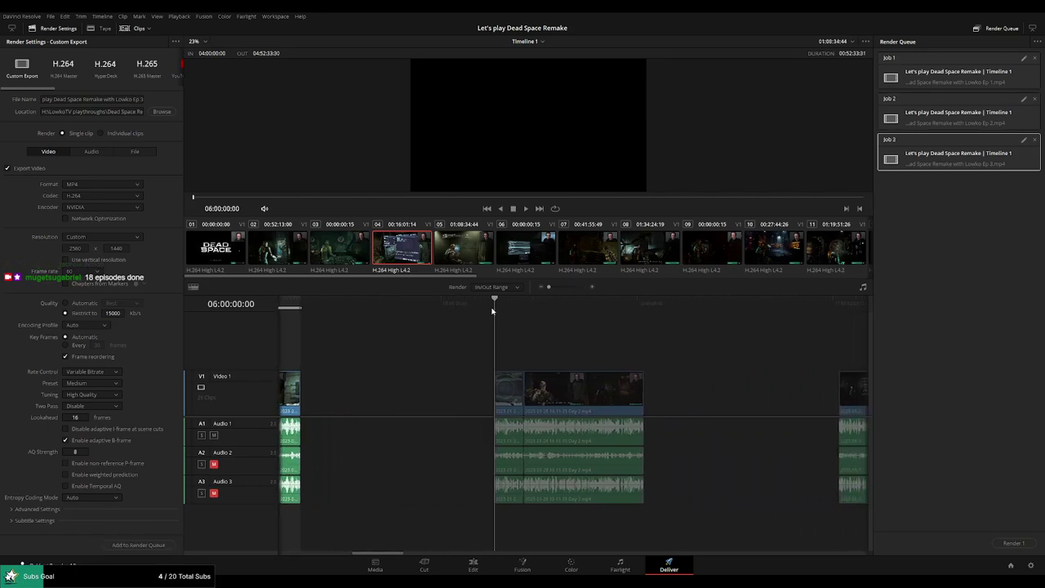
{"action": "key", "text": "i"}
{"action": "key", "text": "Down"}
{"action": "key", "text": "o"}
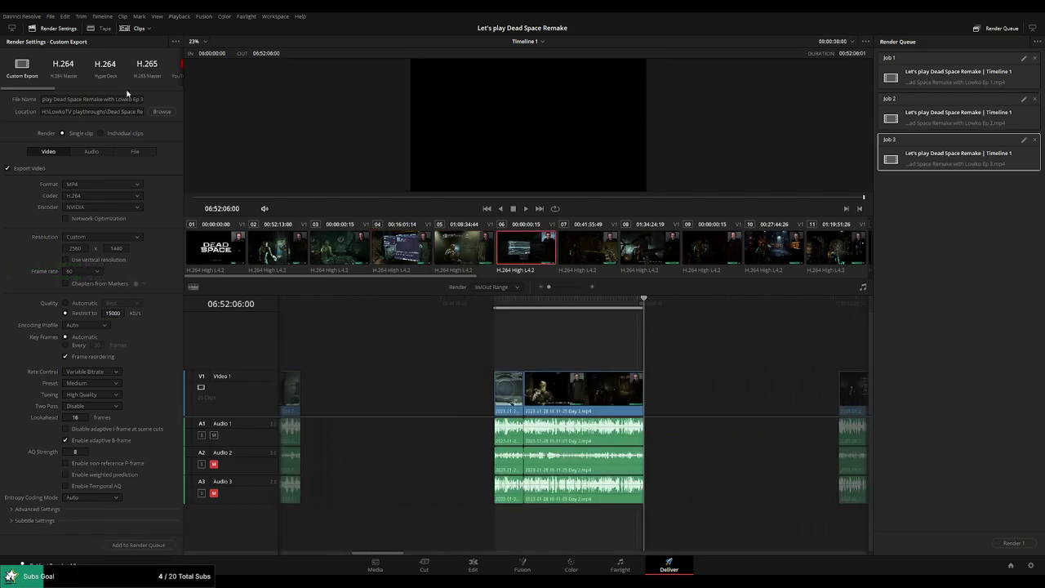
{"action": "left_click", "coordinate": [134, 99]}
{"action": "key", "text": "BackSpace"}
{"action": "type", "text": "4"}
{"action": "left_click", "coordinate": [138, 545]}
Queue episode 5 with range 08:00:00:00–08:52:28:30 and file name number 5.
{"action": "scroll", "coordinate": [742, 405], "scroll_direction": "left", "scroll_amount": 5}
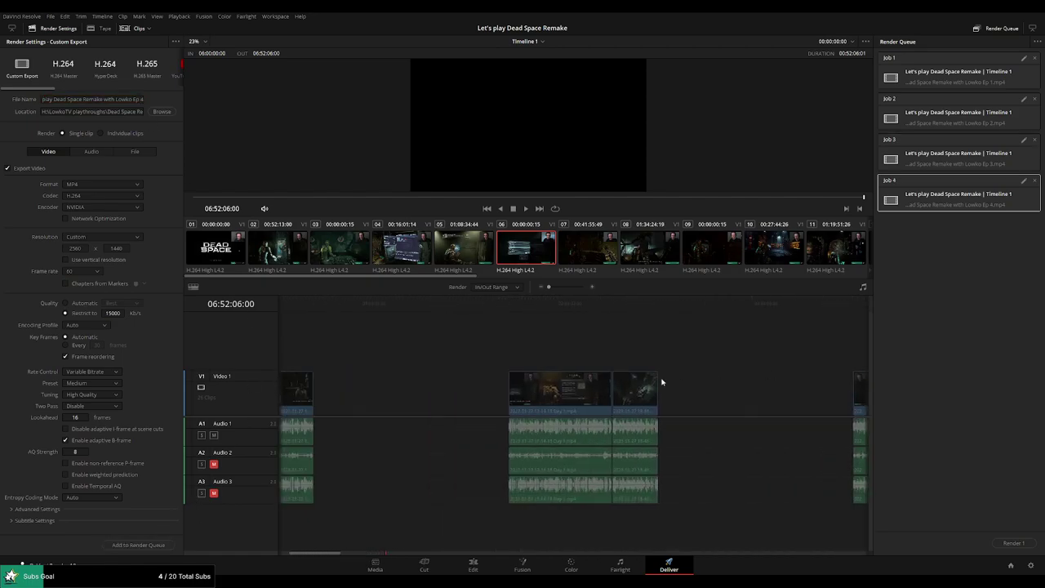
{"action": "scroll", "coordinate": [735, 367], "scroll_direction": "right", "scroll_amount": 3}
{"action": "scroll", "coordinate": [637, 372], "scroll_direction": "right", "scroll_amount": 3}
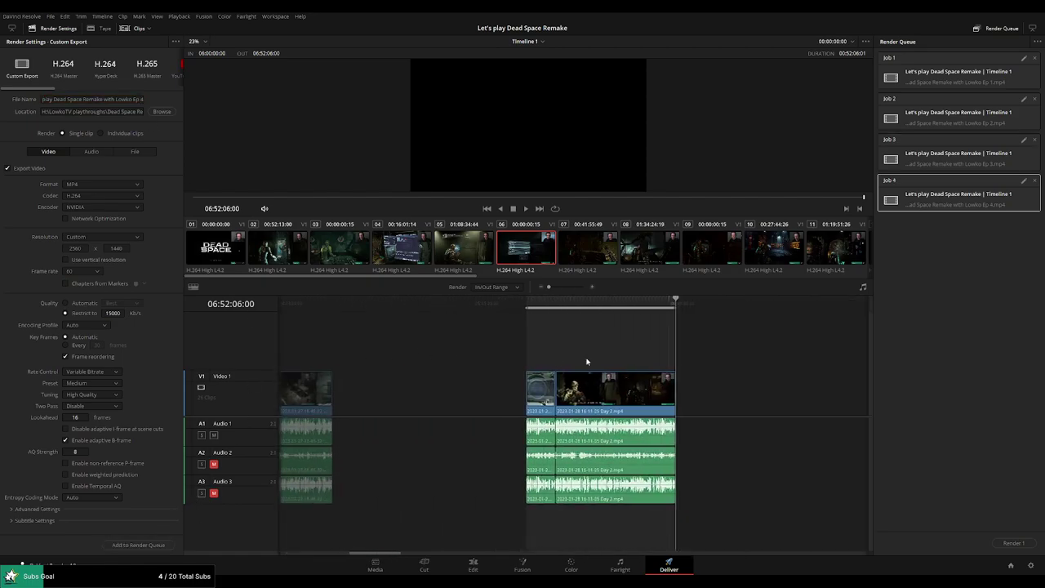
{"action": "scroll", "coordinate": [596, 359], "scroll_direction": "right", "scroll_amount": 3}
{"action": "scroll", "coordinate": [555, 355], "scroll_direction": "right", "scroll_amount": 3}
{"action": "left_click", "coordinate": [494, 305]}
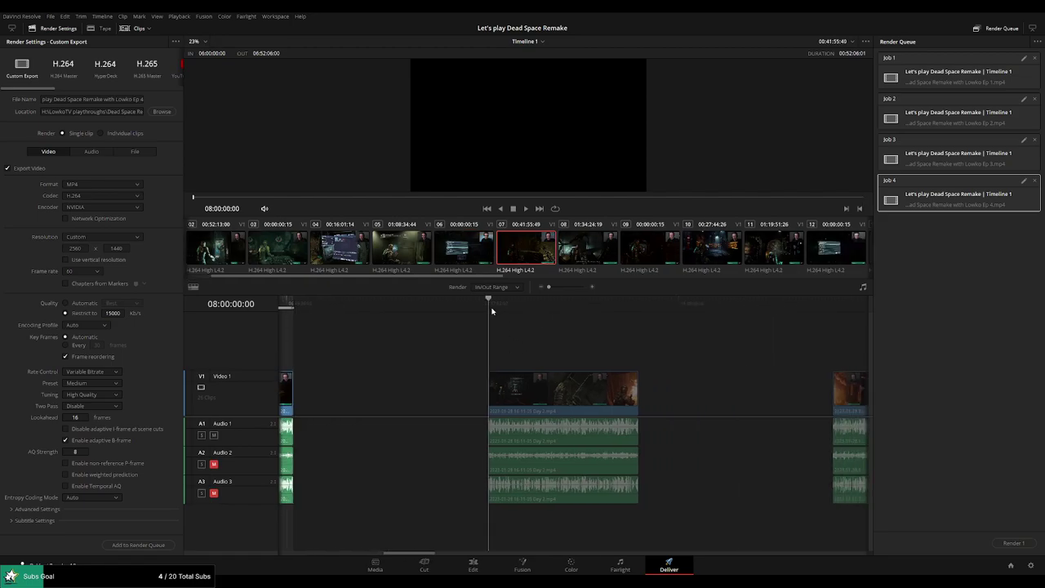
{"action": "key", "text": "x"}
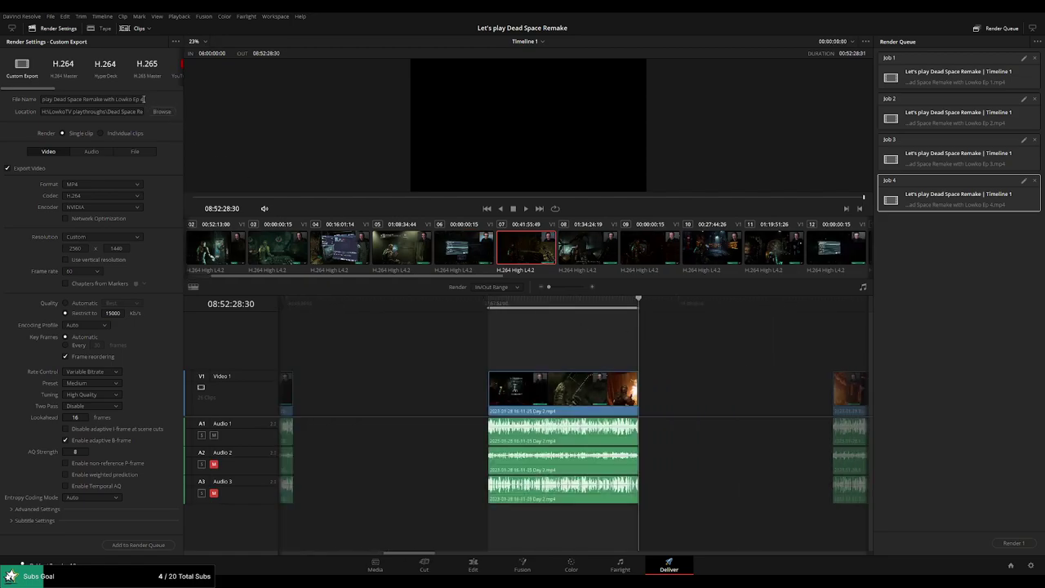
{"action": "triple_click", "coordinate": [144, 99]}
{"action": "key", "text": "BackSpace"}
{"action": "type", "text": "5"}
{"action": "left_click", "coordinate": [149, 544]}
{"action": "left_click", "coordinate": [149, 545]}
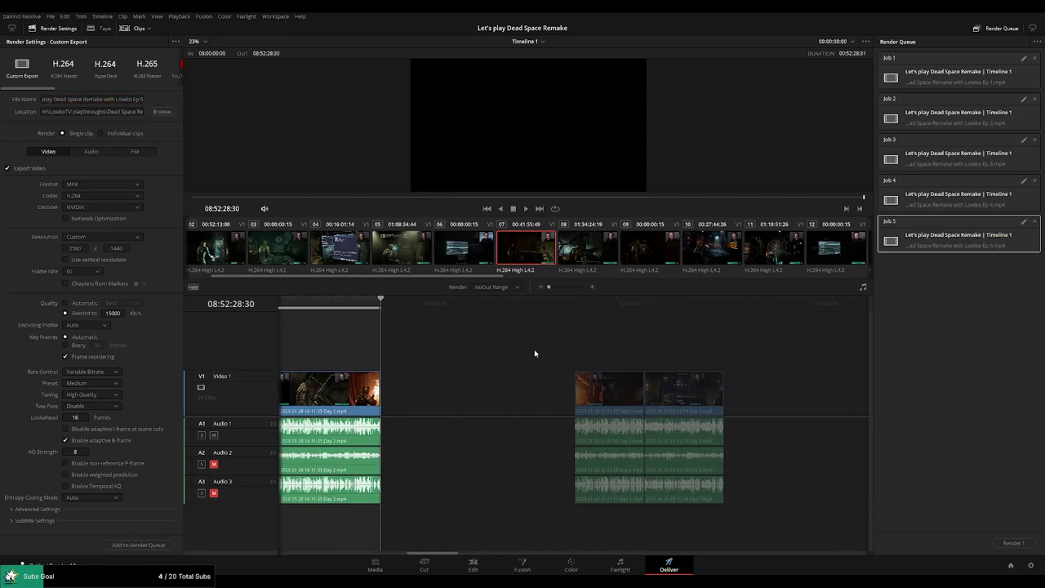
Queue episode 6 with range 10:00:00:00–10:52:05:00 and file name number 6.
{"action": "left_click", "coordinate": [481, 307]}
{"action": "key", "text": "i"}
{"action": "left_click", "coordinate": [631, 307]}
{"action": "key", "text": "o"}
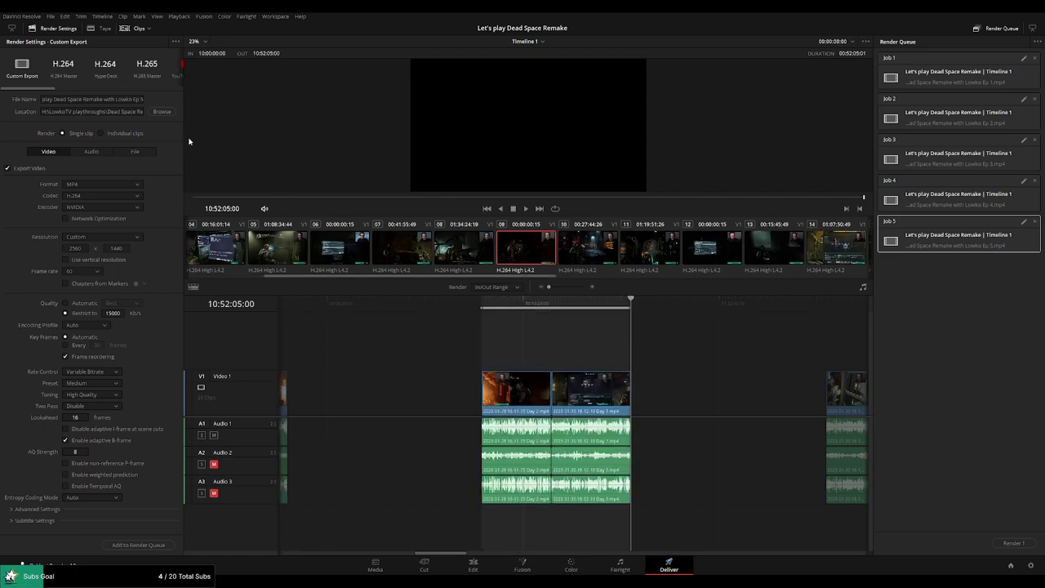
{"action": "left_click", "coordinate": [141, 99]}
{"action": "key", "text": "BackSpace"}
{"action": "type", "text": "6"}
{"action": "left_click", "coordinate": [157, 545]}
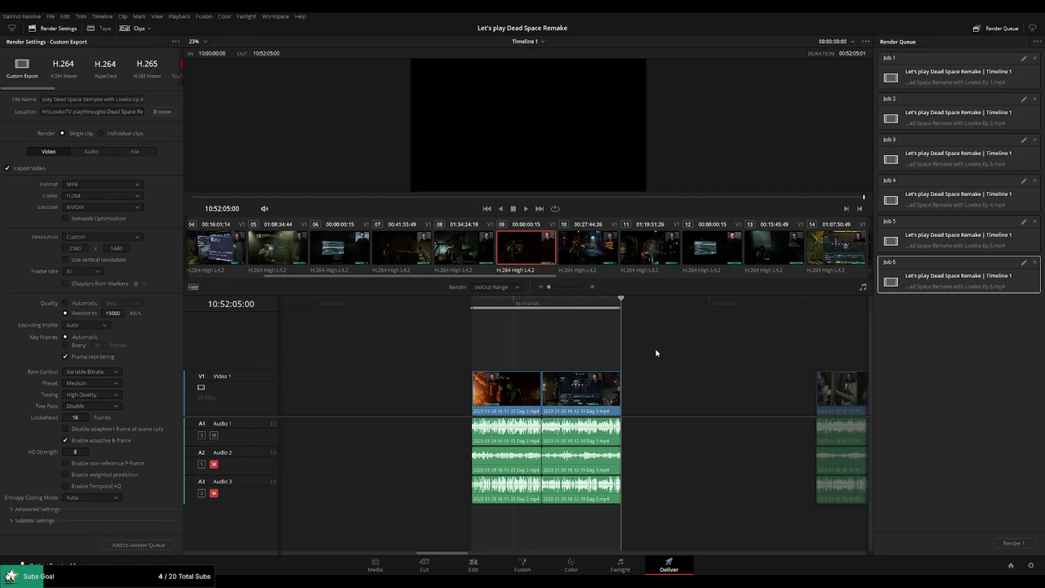
Queue episode 7 with range 12:00:00:00–12:52:07:01 and file name number 7.
{"action": "scroll", "coordinate": [558, 345], "scroll_direction": "right", "scroll_amount": 3}
{"action": "scroll", "coordinate": [454, 340], "scroll_direction": "right", "scroll_amount": 2}
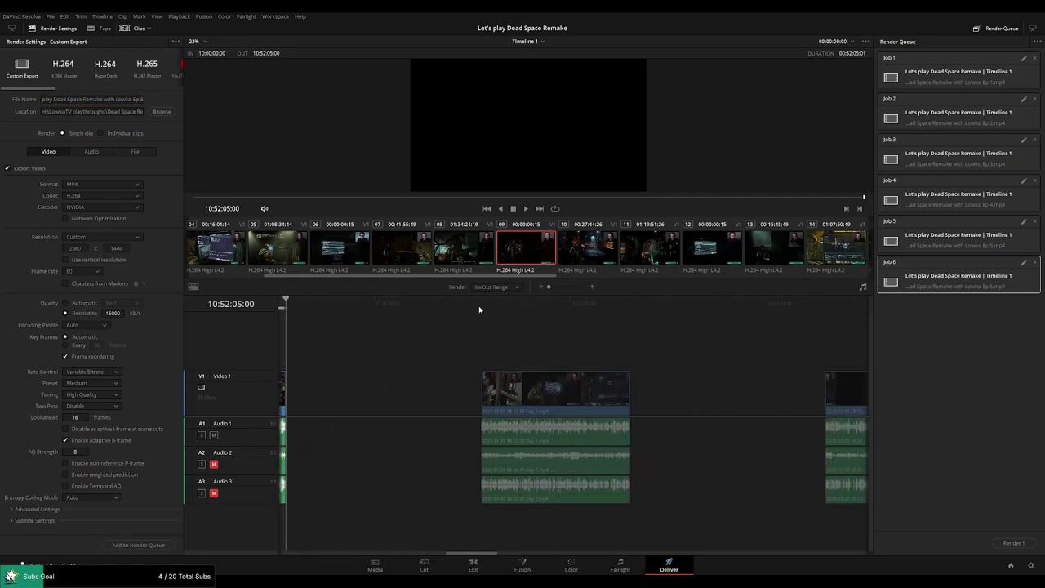
{"action": "key", "text": "Down"}
{"action": "key", "text": "i"}
{"action": "key", "text": "Down"}
{"action": "key", "text": "o"}
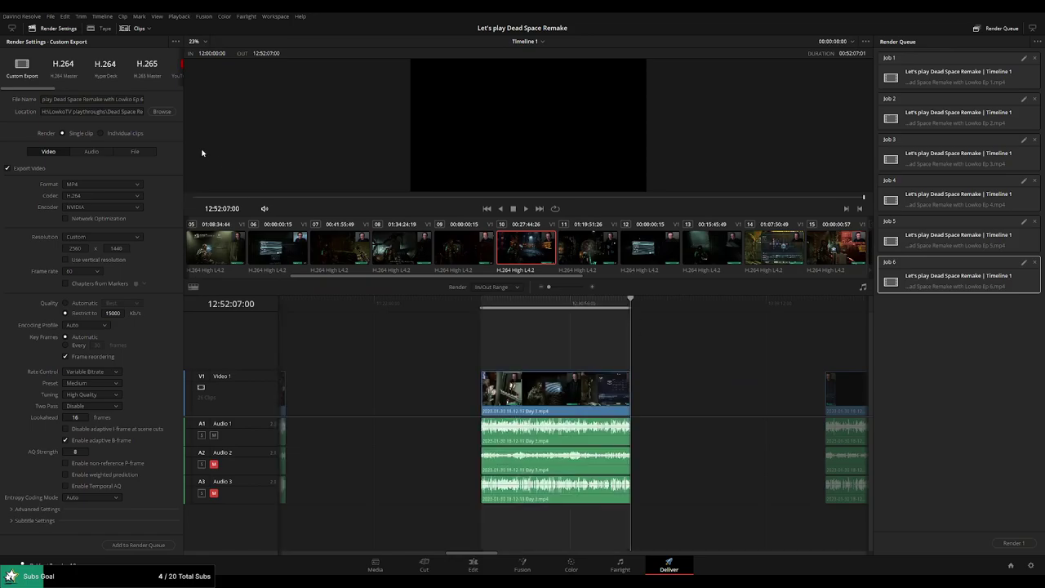
{"action": "left_click", "coordinate": [142, 99]}
{"action": "key", "text": "BackSpace"}
{"action": "type", "text": "7"}
{"action": "left_click", "coordinate": [169, 545]}
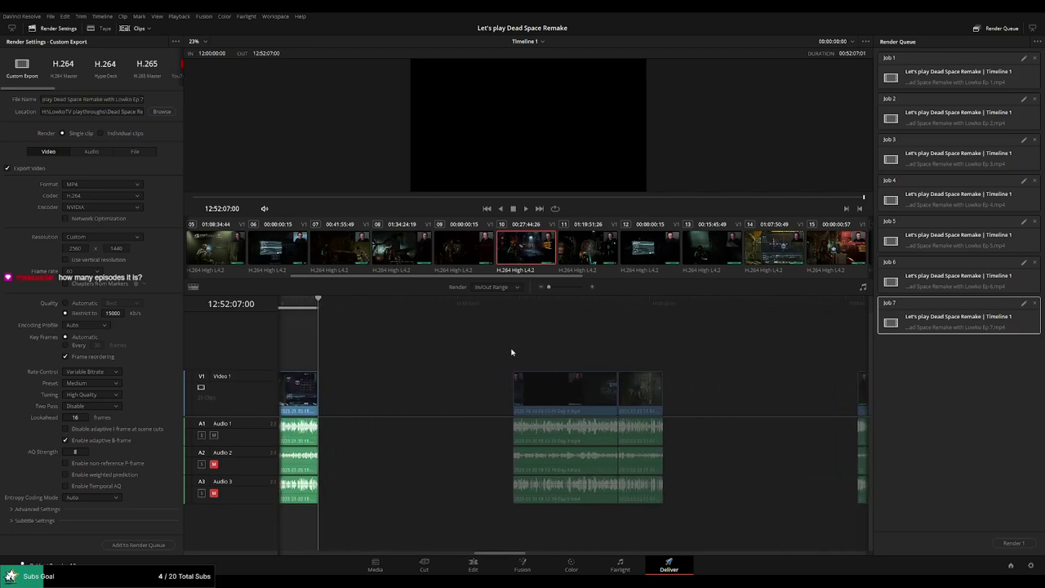
Queue episode 8 with range 14:00:00:00–14:52:19:00 and file name number 8.
{"action": "left_click", "coordinate": [501, 308]}
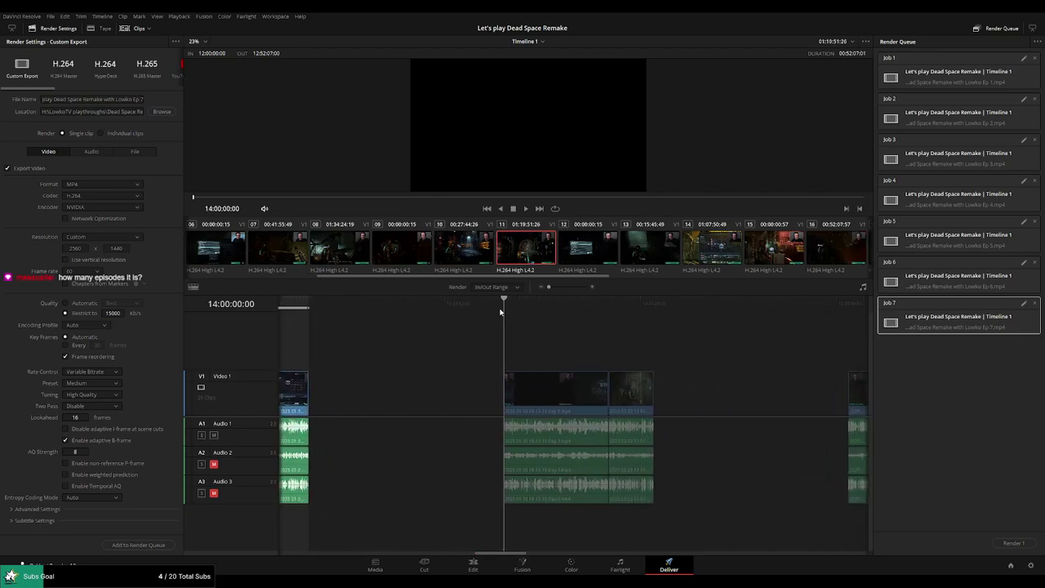
{"action": "key", "text": "i"}
{"action": "left_click", "coordinate": [651, 305]}
{"action": "key", "text": "o"}
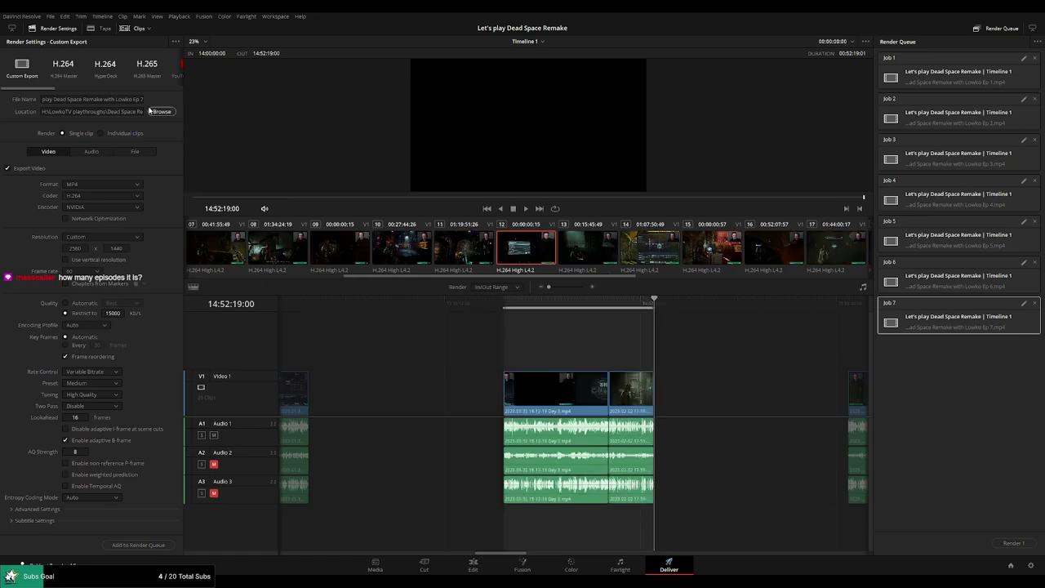
{"action": "left_click", "coordinate": [142, 99]}
{"action": "key", "text": "BackSpace"}
{"action": "type", "text": "8"}
{"action": "left_click", "coordinate": [138, 545]}
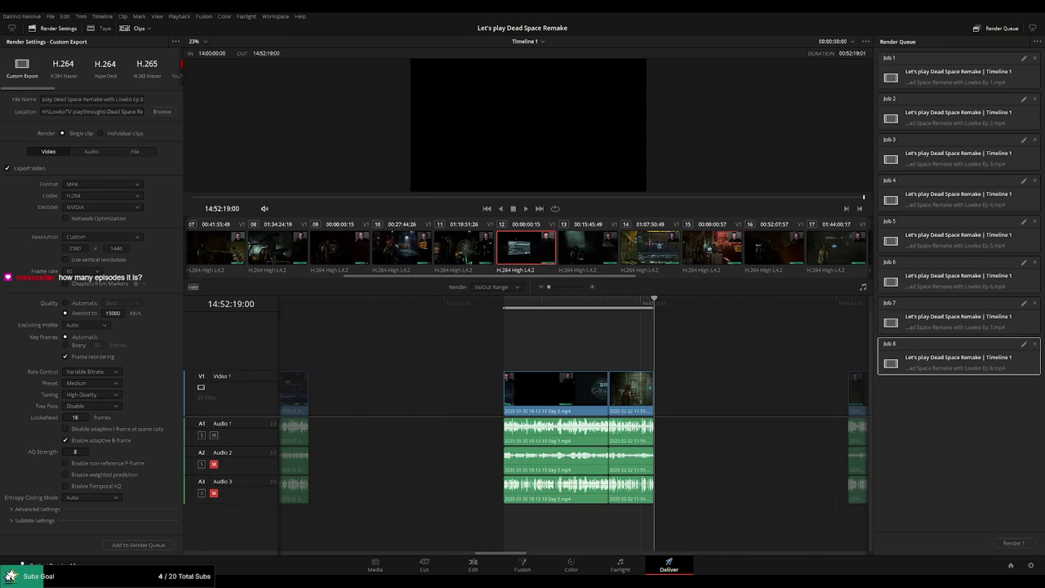
{"action": "left_click_drag", "start_coordinate": [734, 357], "coordinate": [389, 334]}
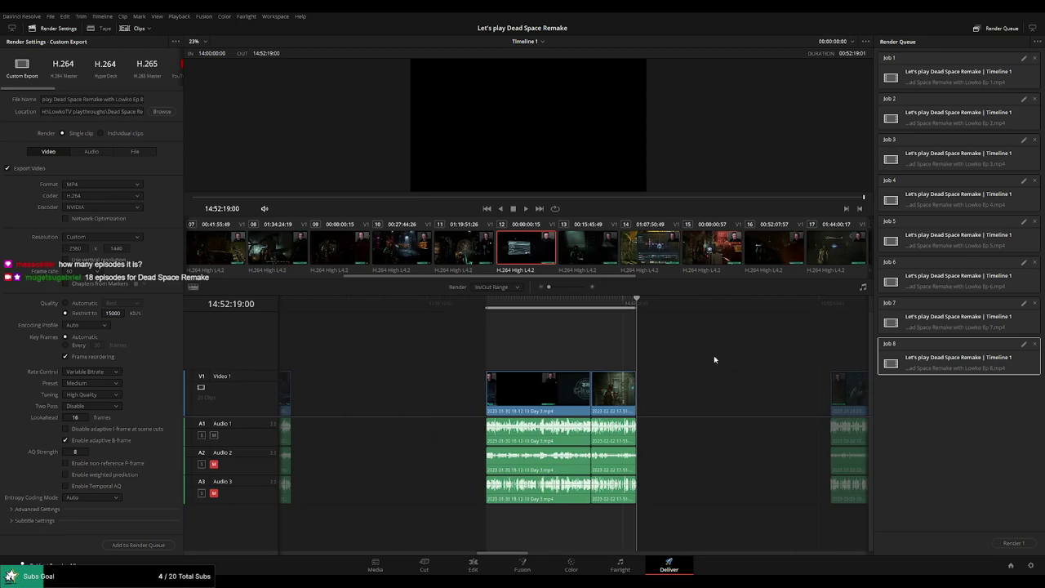
Queue the Ep 9 render job for the clip from 16:00:00:00 to 16:52:05:00.
{"action": "left_click", "coordinate": [493, 310]}
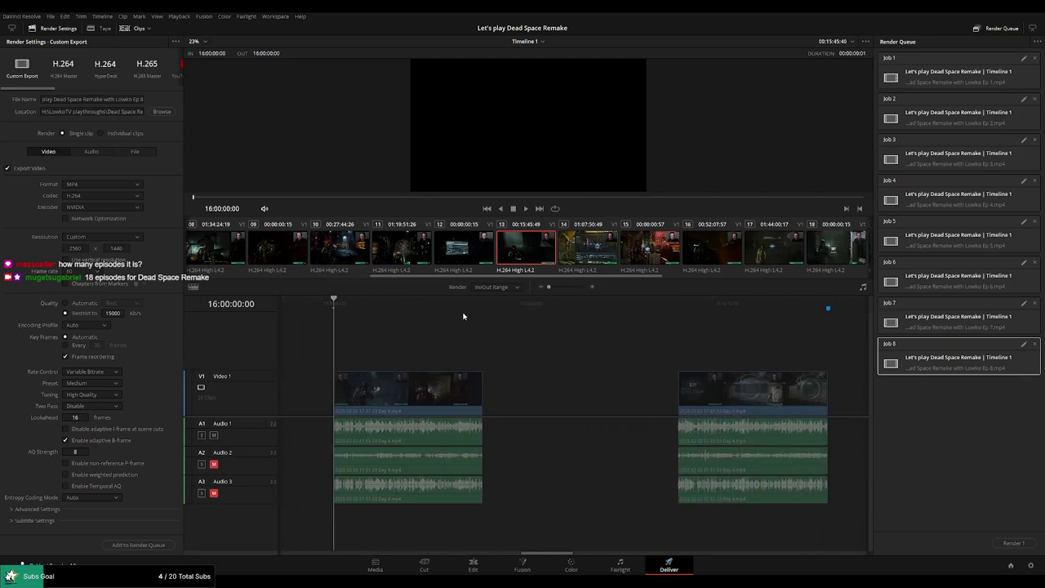
{"action": "left_click", "coordinate": [480, 302]}
{"action": "key", "text": "o"}
{"action": "left_click", "coordinate": [143, 99]}
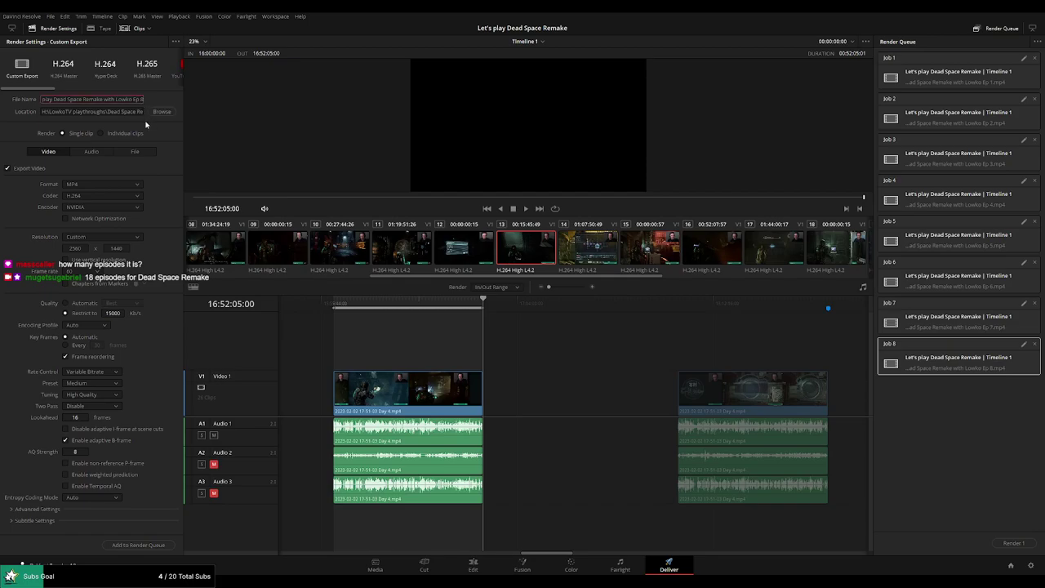
{"action": "key", "text": "End"}
{"action": "key", "text": "BackSpace"}
{"action": "type", "text": "9"}
{"action": "left_click", "coordinate": [137, 545]}
Mark the next clip ending at 18:52:19:59 and queue it as Ep 10.
{"action": "scroll", "coordinate": [531, 359], "scroll_direction": "down", "scroll_amount": 5}
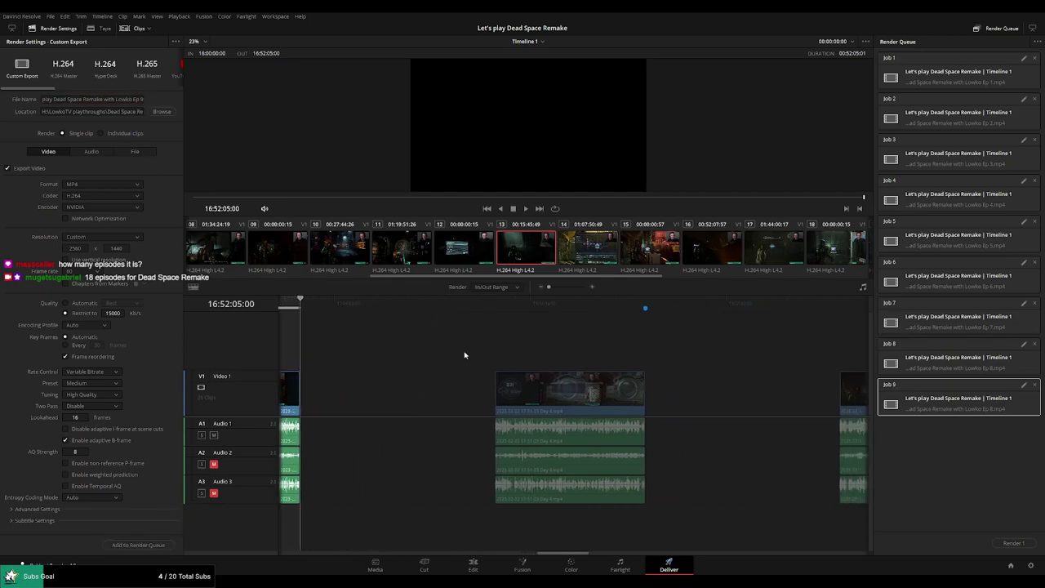
{"action": "key", "text": "Down"}
{"action": "scroll", "coordinate": [628, 349], "scroll_direction": "down", "scroll_amount": 5}
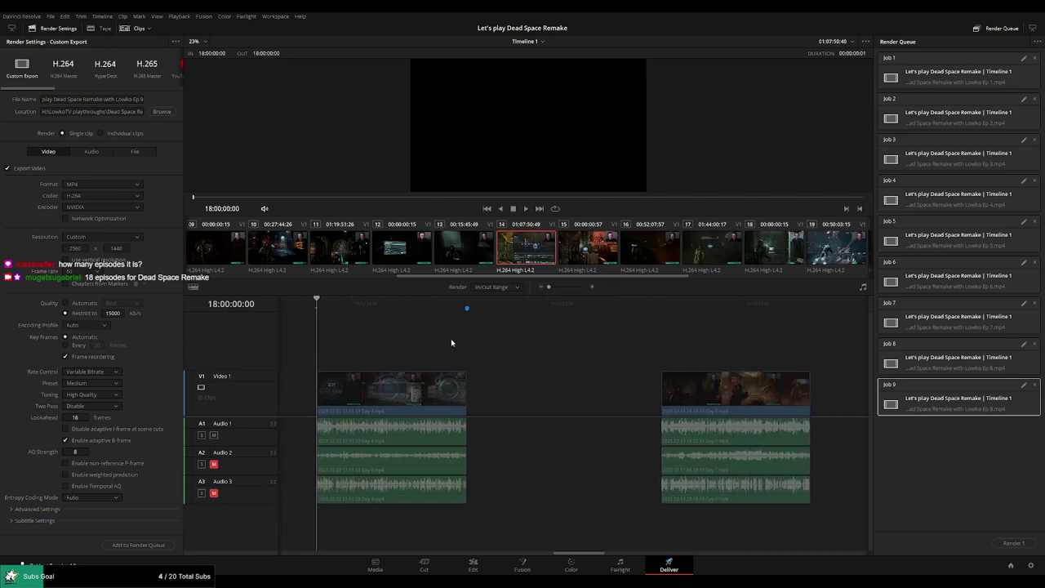
{"action": "key", "text": "shift+Down"}
{"action": "key", "text": "o"}
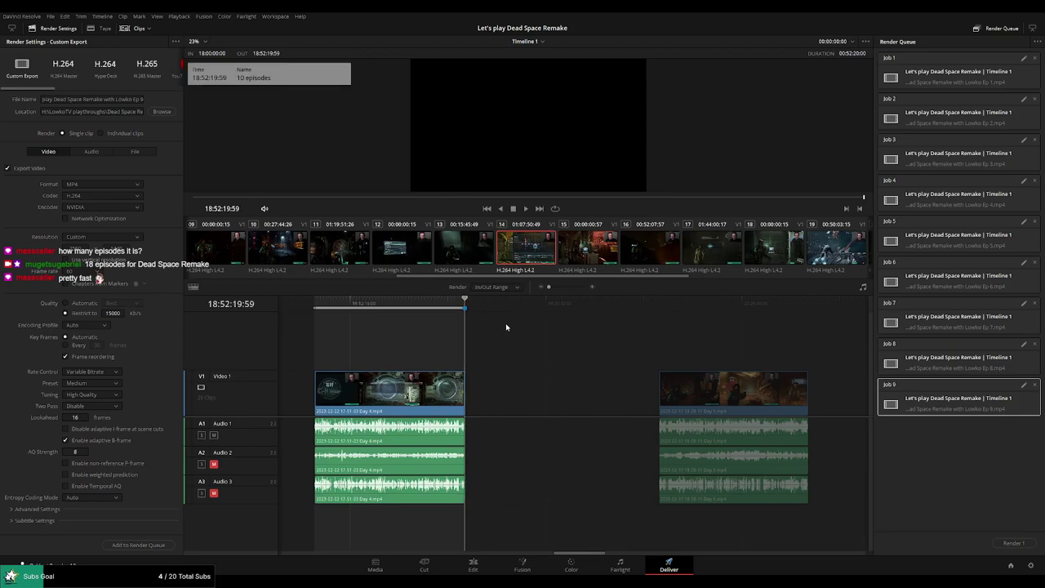
{"action": "key", "text": "Right"}
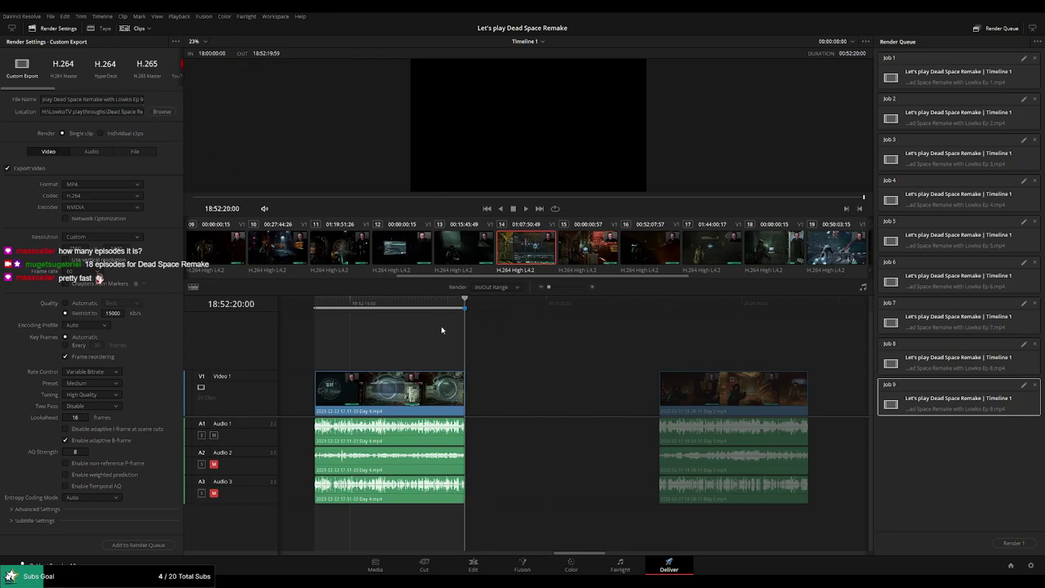
{"action": "left_click", "coordinate": [143, 100]}
{"action": "key", "text": "BackSpace"}
{"action": "type", "text": "10"}
{"action": "left_click", "coordinate": [160, 545]}
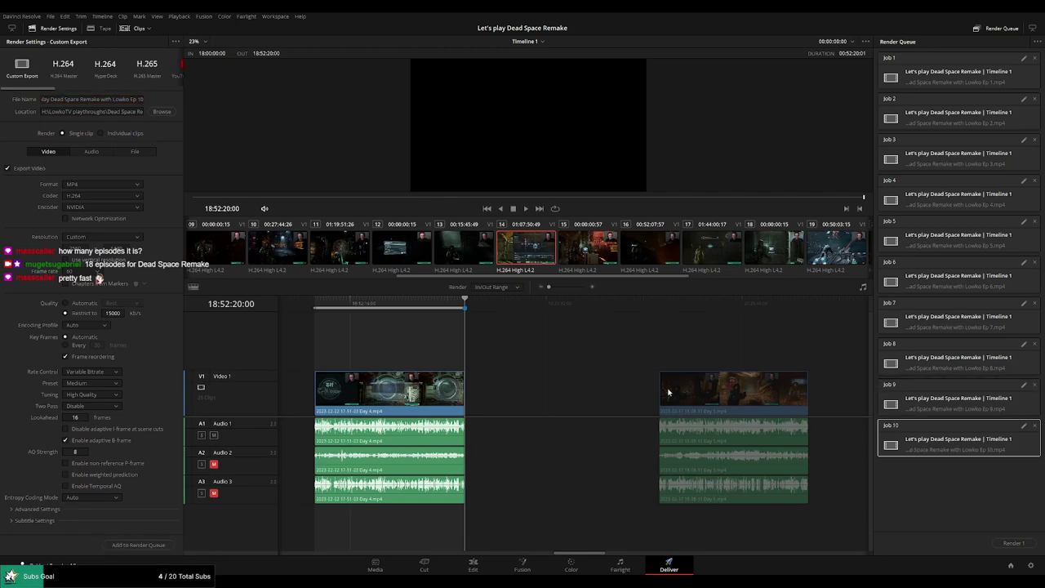
Set In/Out over the following clip and queue it as Ep 11.
{"action": "left_click", "coordinate": [485, 308]}
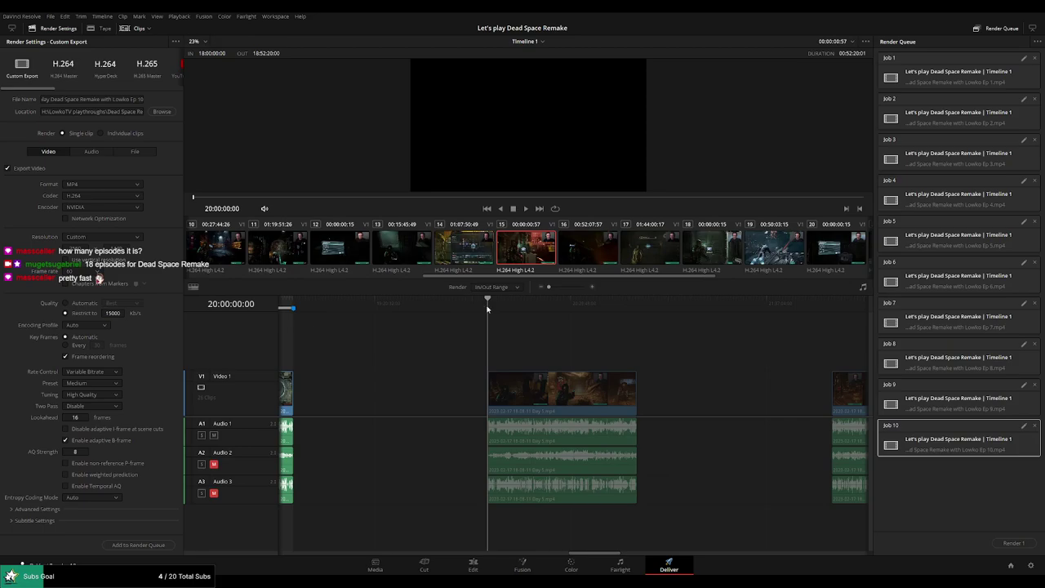
{"action": "key", "text": "i"}
{"action": "left_click", "coordinate": [637, 308]}
{"action": "key", "text": "o"}
{"action": "left_click", "coordinate": [141, 99]}
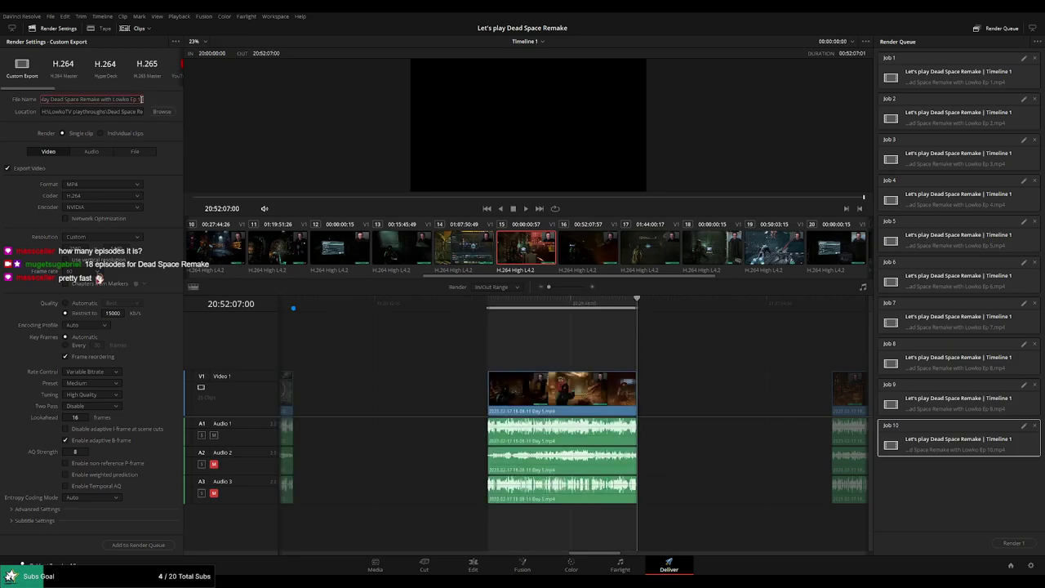
{"action": "key", "text": "BackSpace"}
{"action": "type", "text": "1"}
{"action": "left_click", "coordinate": [138, 545]}
Queue the clip from 22:00:00:00 to 22:51:52:20 as the Ep 12 render job.
{"action": "scroll", "coordinate": [705, 349], "scroll_direction": "right", "scroll_amount": 5}
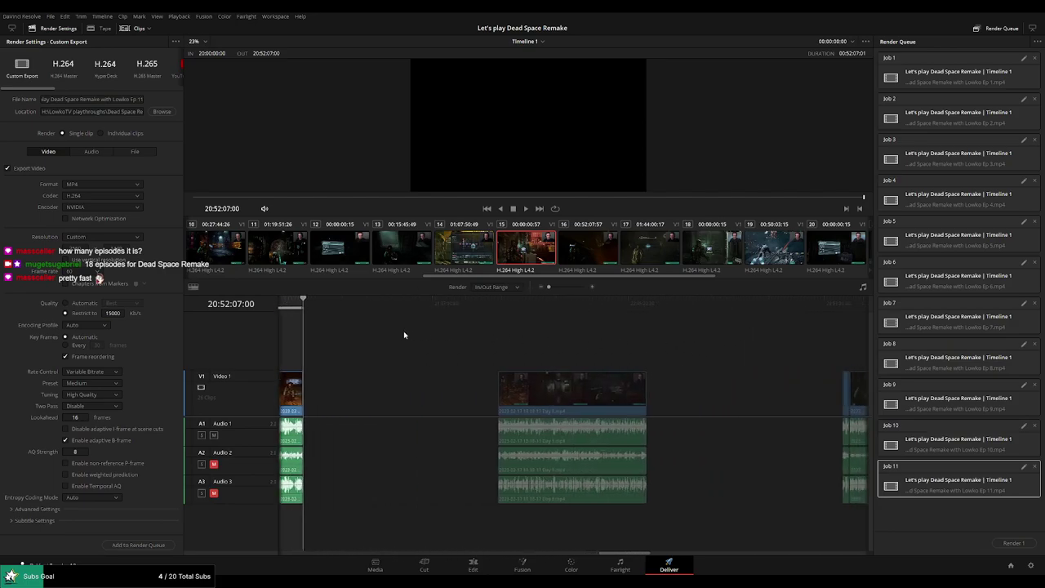
{"action": "left_click", "coordinate": [496, 303]}
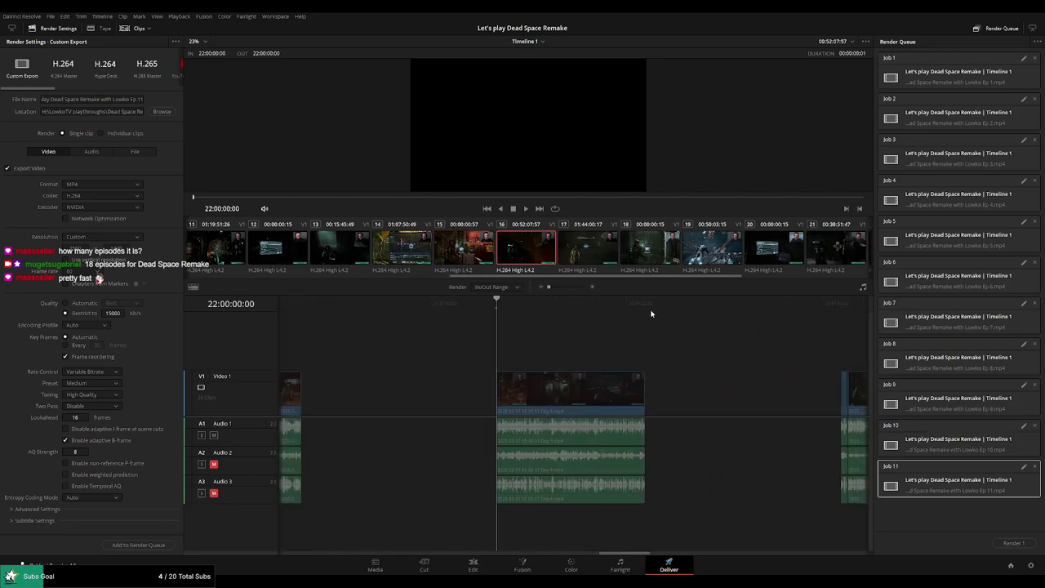
{"action": "key", "text": "Down"}
{"action": "key", "text": "o"}
{"action": "left_click", "coordinate": [139, 99]}
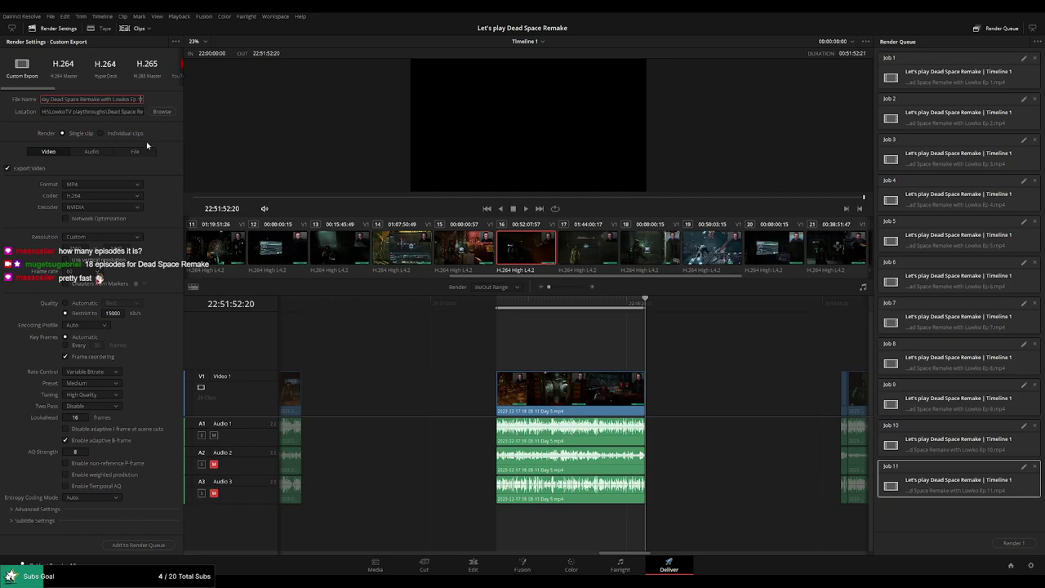
{"action": "key", "text": "BackSpace"}
{"action": "type", "text": "2"}
{"action": "left_click", "coordinate": [138, 545]}
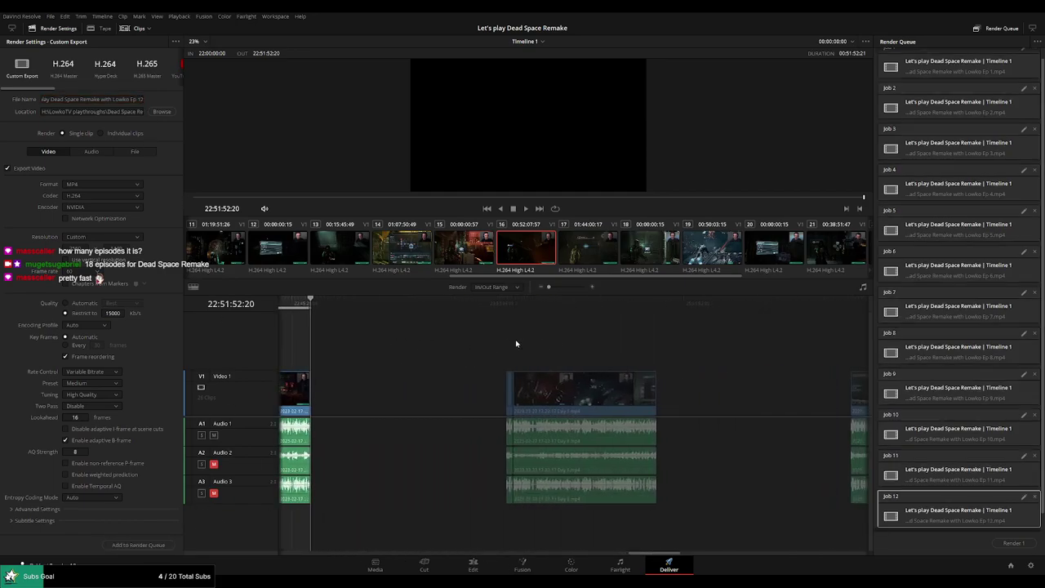
Mark the clip starting at 24:00:00:00 and queue it as Ep 13.
{"action": "left_click", "coordinate": [497, 310]}
{"action": "key", "text": "Down"}
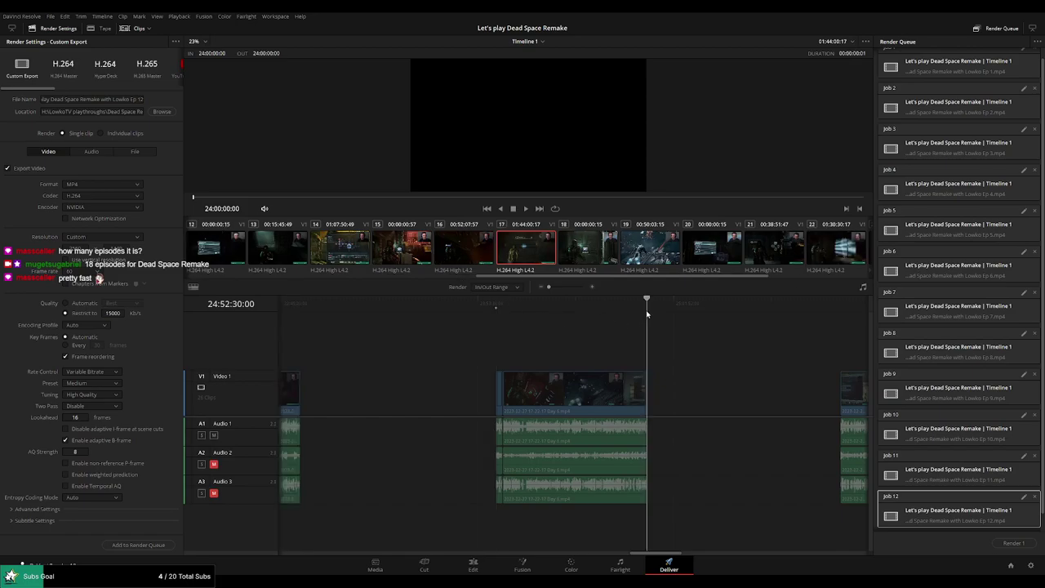
{"action": "key", "text": "x"}
{"action": "left_click", "coordinate": [143, 99]}
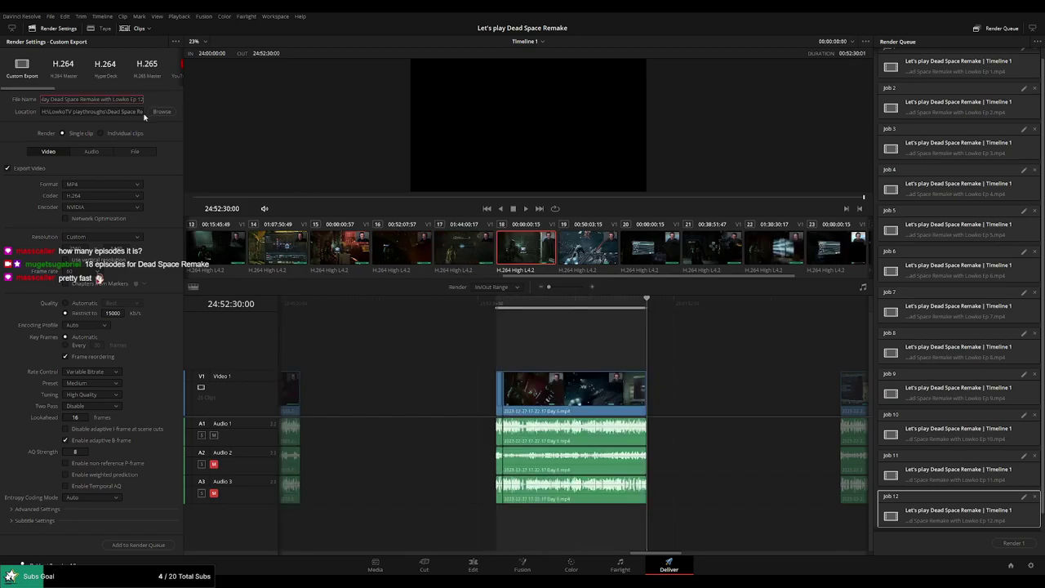
{"action": "key", "text": "BackSpace"}
{"action": "type", "text": "3"}
{"action": "left_click", "coordinate": [138, 544]}
Queue the clip starting at 26:00:00:00 as the Ep 14 render job.
{"action": "scroll", "coordinate": [580, 367], "scroll_direction": "down", "scroll_amount": 3}
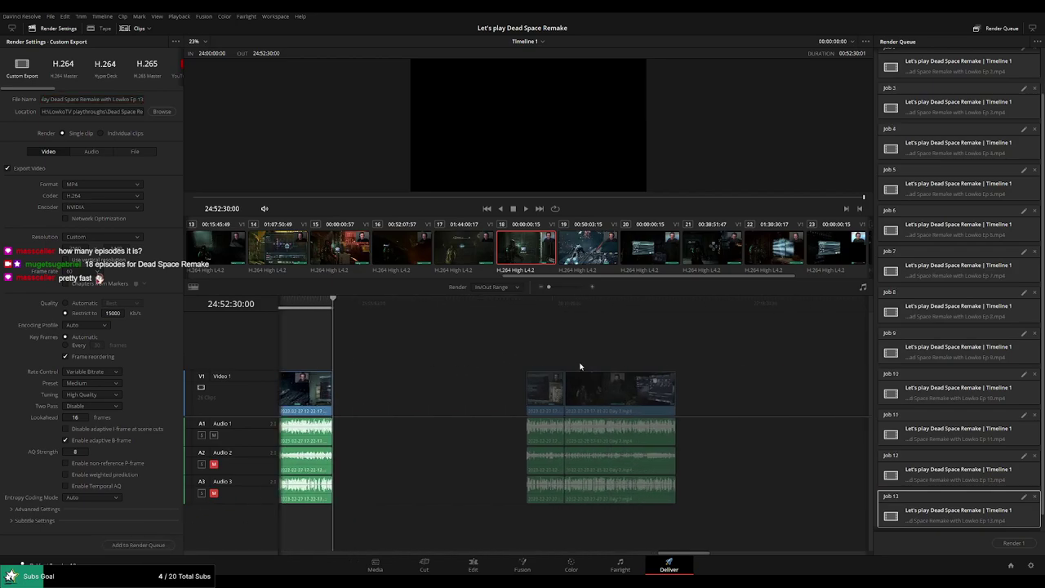
{"action": "left_click", "coordinate": [478, 301]}
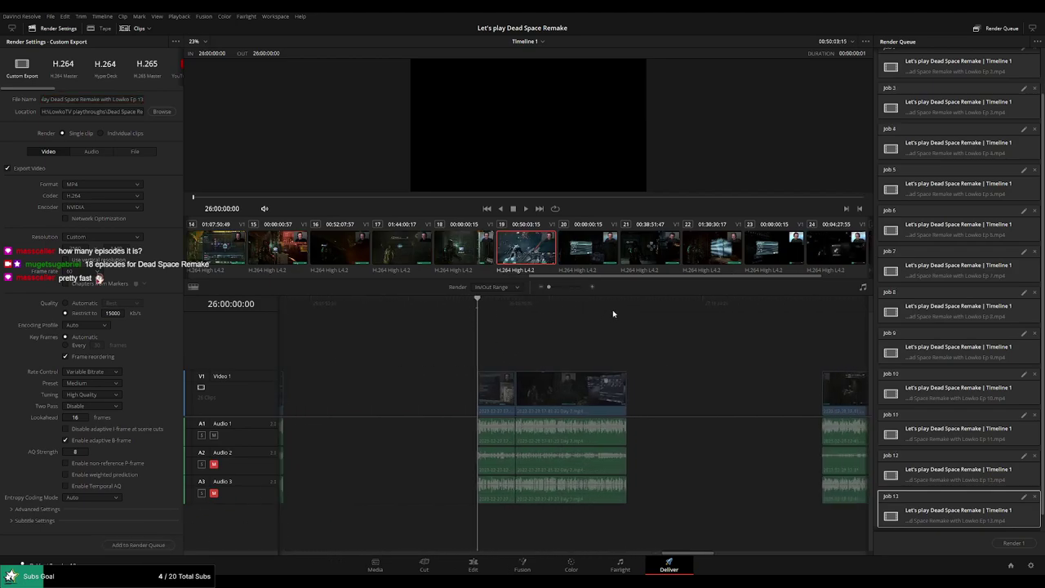
{"action": "left_click_drag", "start_coordinate": [613, 304], "coordinate": [626, 304]}
{"action": "key", "text": "o"}
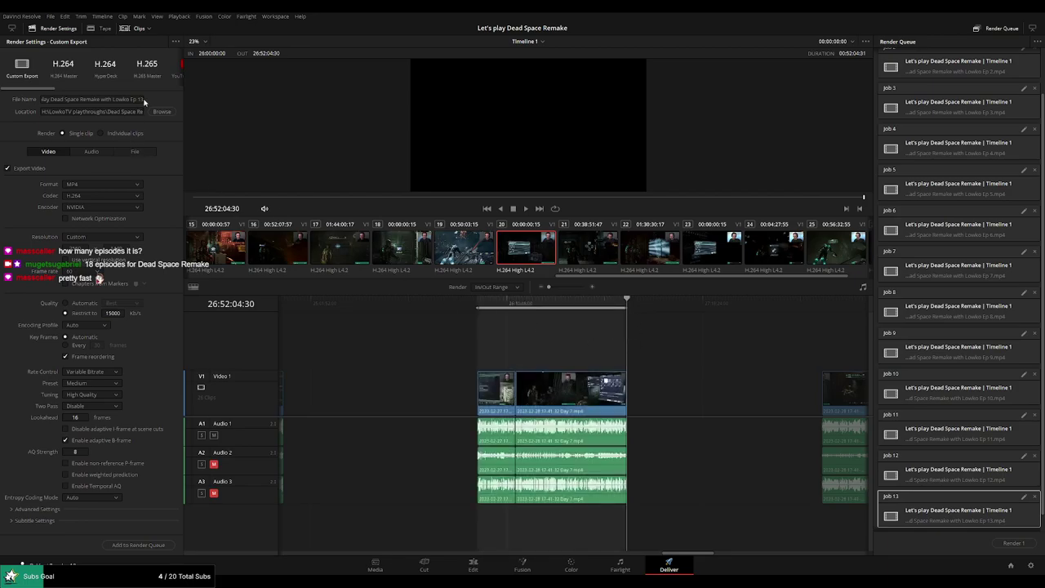
{"action": "left_click", "coordinate": [144, 99]}
{"action": "key", "text": "BackSpace"}
{"action": "type", "text": "4"}
{"action": "left_click", "coordinate": [138, 545]}
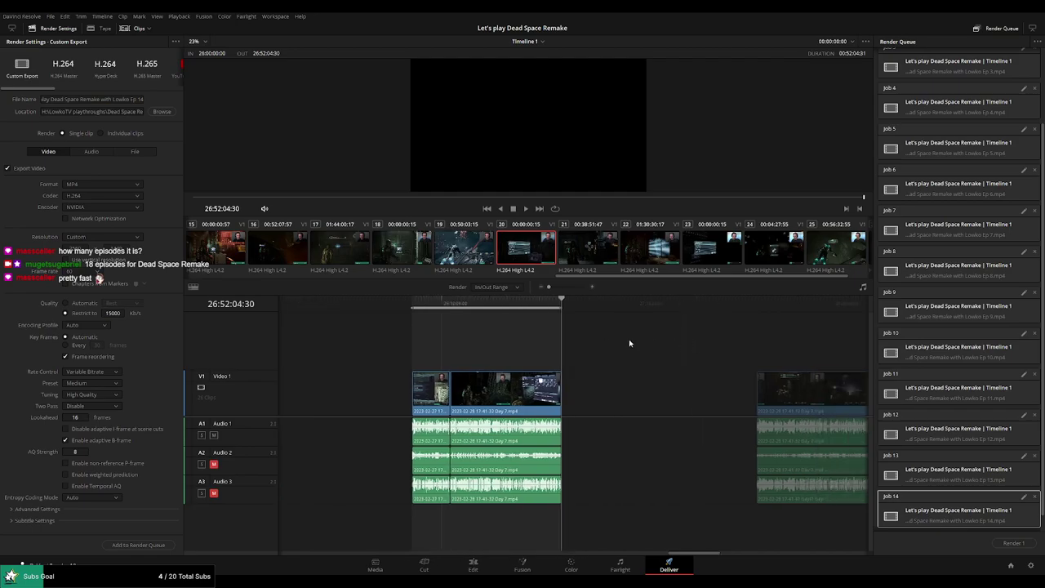
Set In/Out over the clip from 28:00:00:00 and queue it as Ep 15.
{"action": "key", "text": "Down"}
{"action": "key", "text": "i"}
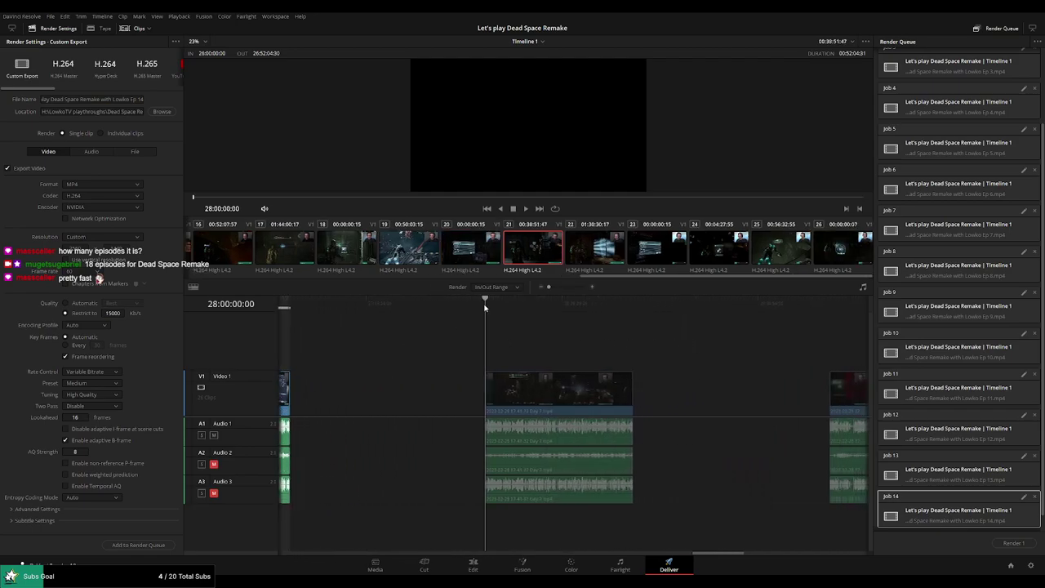
{"action": "key", "text": "Down"}
{"action": "key", "text": "o"}
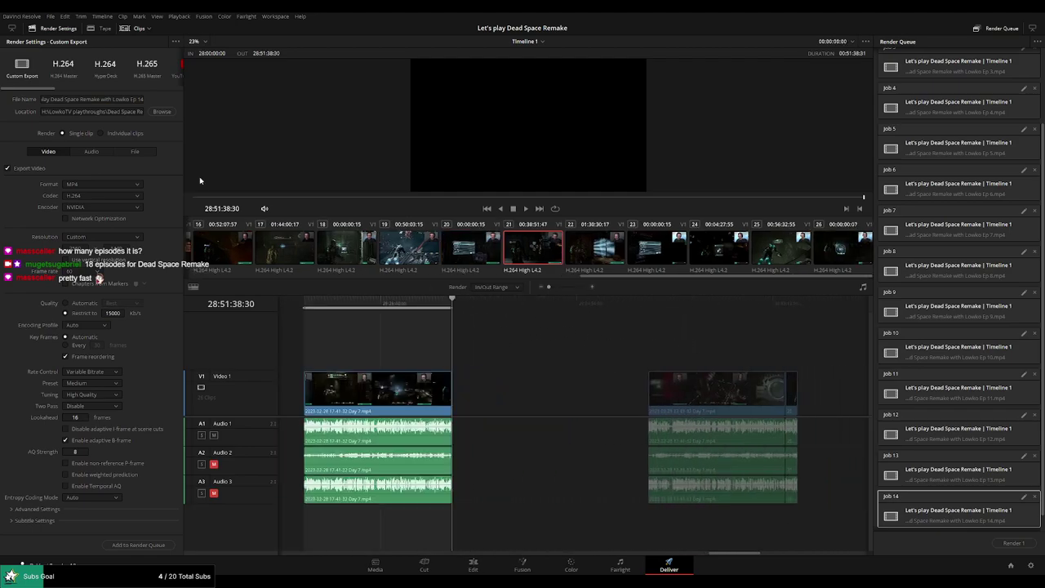
{"action": "left_click", "coordinate": [137, 101]}
{"action": "key", "text": "BackSpace"}
{"action": "type", "text": "5"}
{"action": "left_click", "coordinate": [138, 544]}
Queue the clip starting at 30:00:00:00 as the Ep 16 render job.
{"action": "scroll", "coordinate": [490, 360], "scroll_direction": "right", "scroll_amount": 3}
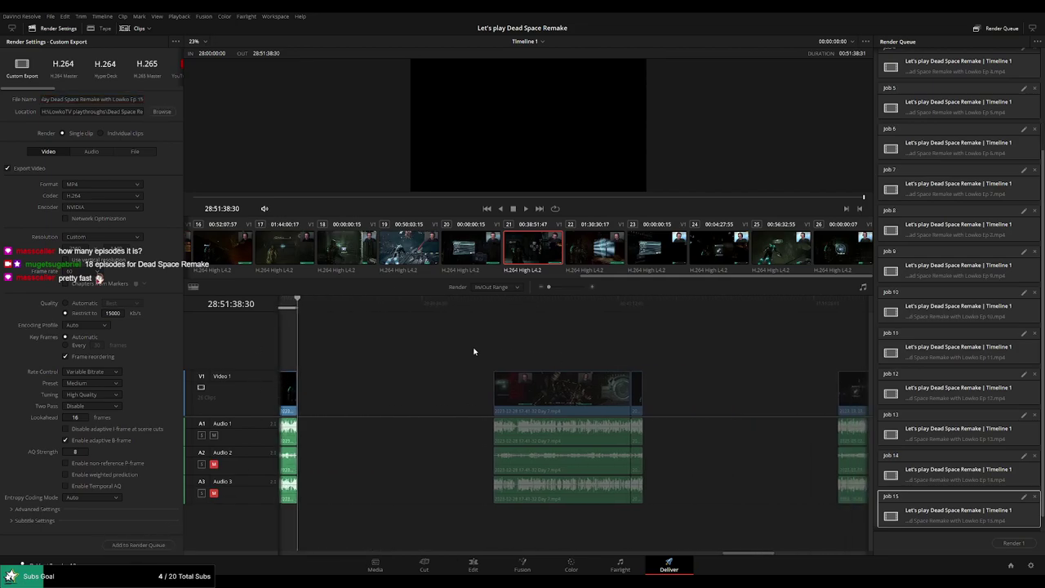
{"action": "key", "text": "Down"}
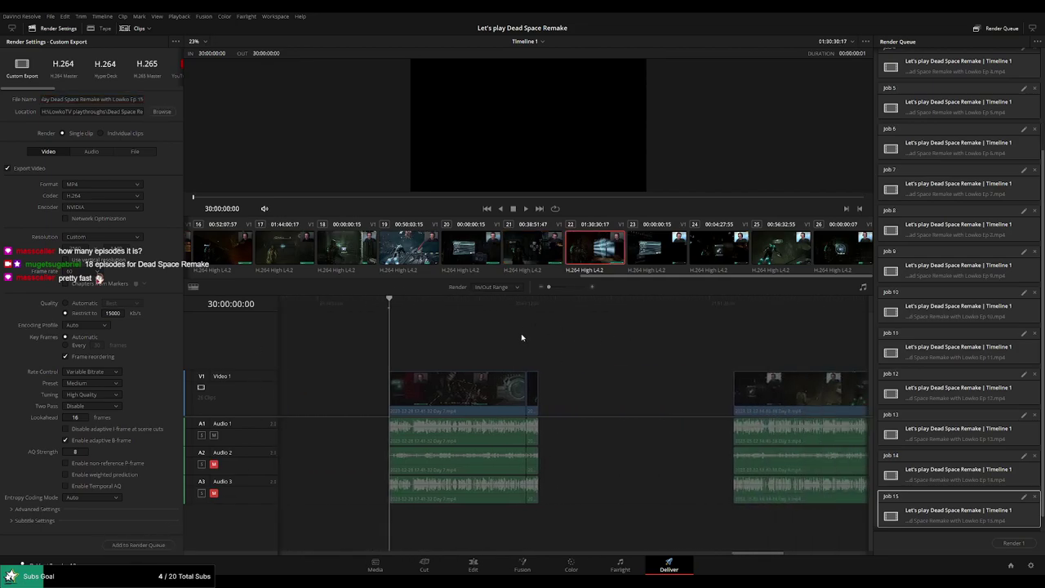
{"action": "key", "text": "Down"}
{"action": "triple_click", "coordinate": [136, 99]}
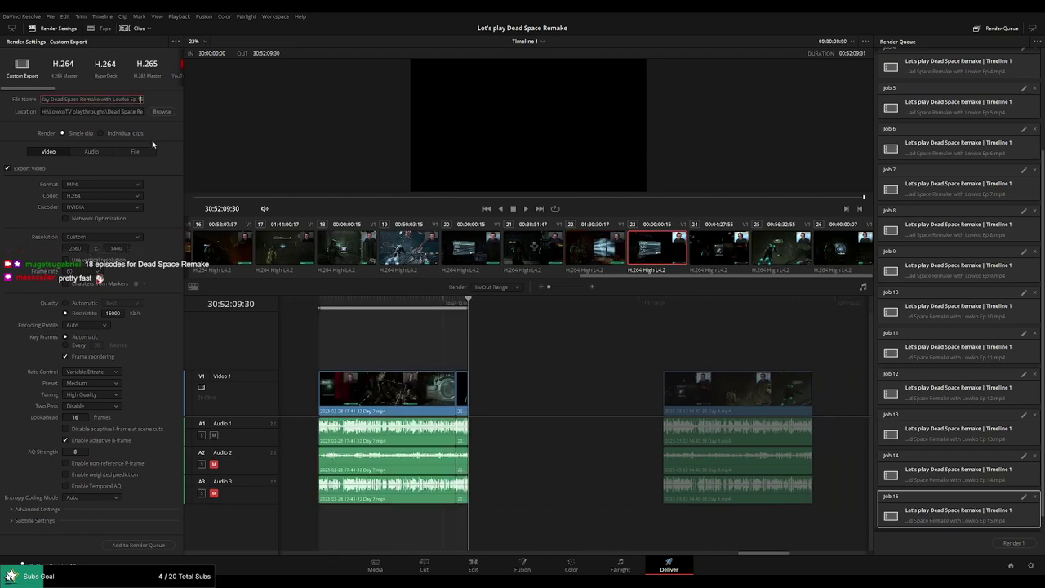
{"action": "key", "text": "BackSpace"}
{"action": "type", "text": "6"}
{"action": "left_click", "coordinate": [139, 545]}
Mark the next clip's range and queue it as Ep 17.
{"action": "scroll", "coordinate": [539, 352], "scroll_direction": "right", "scroll_amount": 5}
{"action": "left_click", "coordinate": [486, 309]}
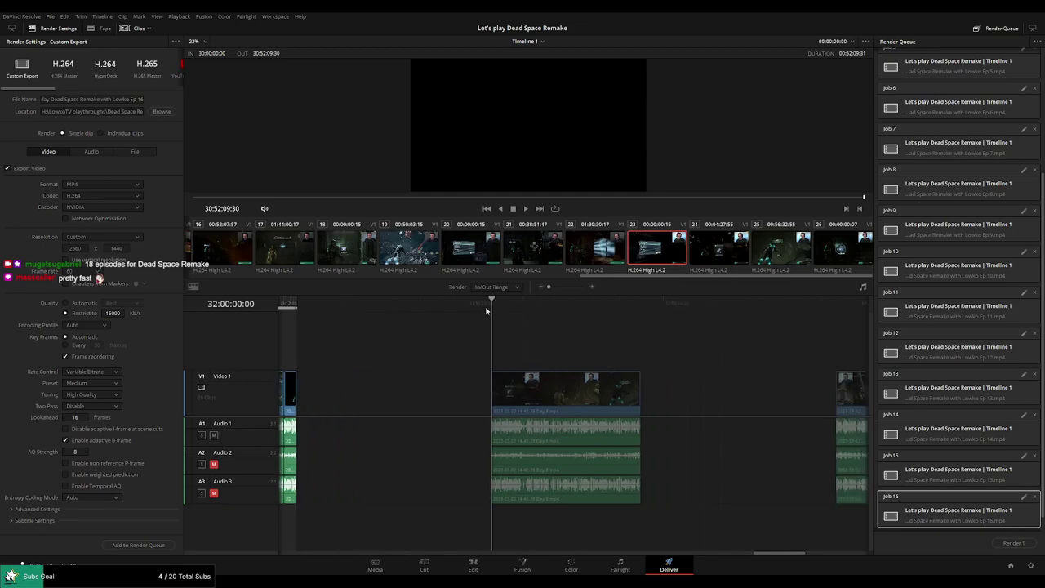
{"action": "scroll", "coordinate": [494, 318], "scroll_direction": "right", "scroll_amount": 4}
{"action": "left_click", "coordinate": [478, 306]}
{"action": "key", "text": "x"}
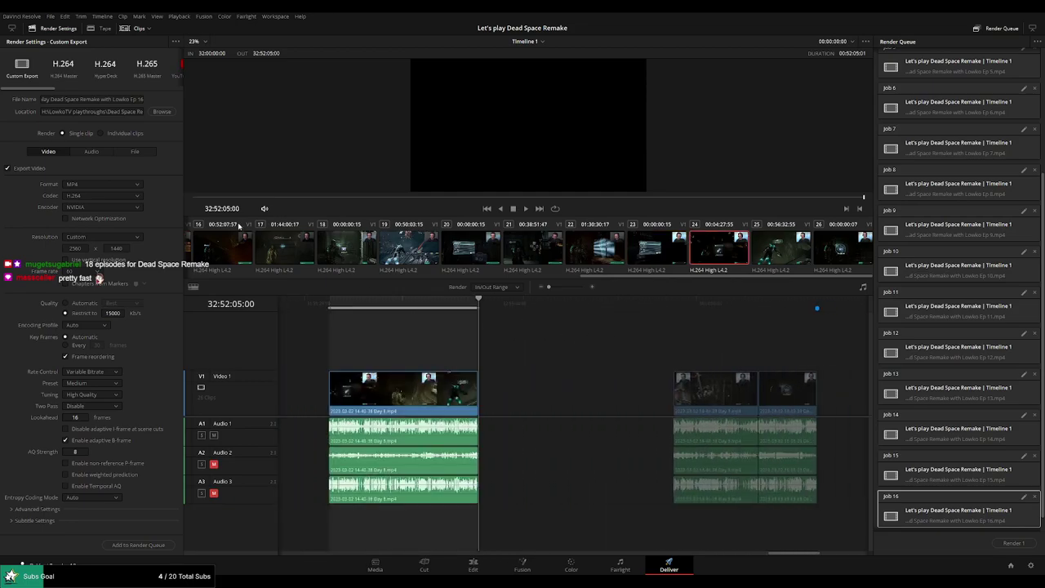
{"action": "left_click", "coordinate": [141, 97]}
{"action": "key", "text": "BackSpace"}
{"action": "type", "text": "7"}
{"action": "left_click", "coordinate": [141, 544]}
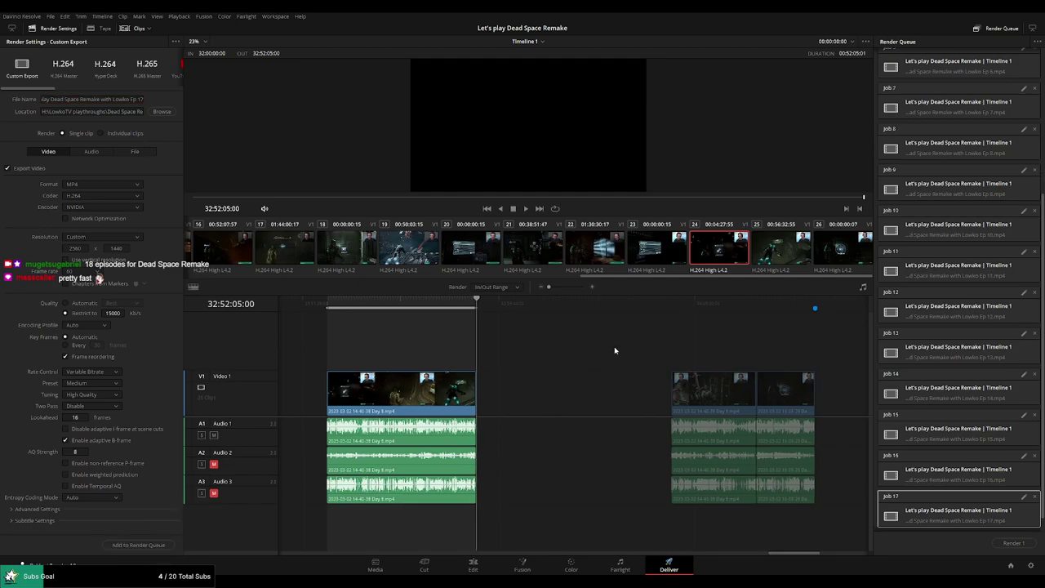
Queue the final clip, 34:00:00:00 to 34:50:02:59, as the Ep 18 render job.
{"action": "scroll", "coordinate": [490, 335], "scroll_direction": "right", "scroll_amount": 4}
{"action": "left_click", "coordinate": [489, 302]}
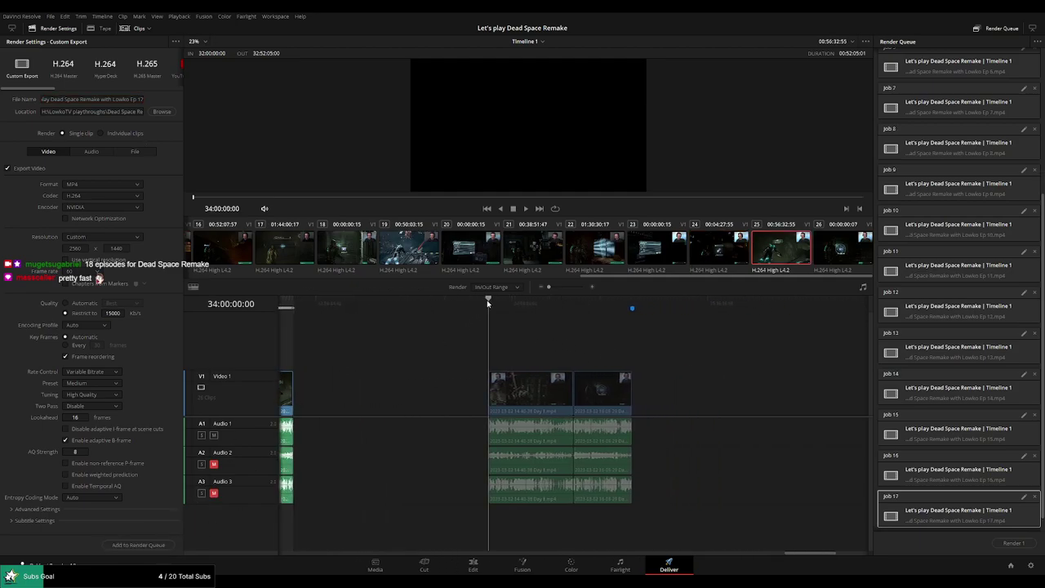
{"action": "key", "text": "i"}
{"action": "scroll", "coordinate": [574, 343], "scroll_direction": "right", "scroll_amount": 3}
{"action": "left_click", "coordinate": [518, 302]}
{"action": "key", "text": "o"}
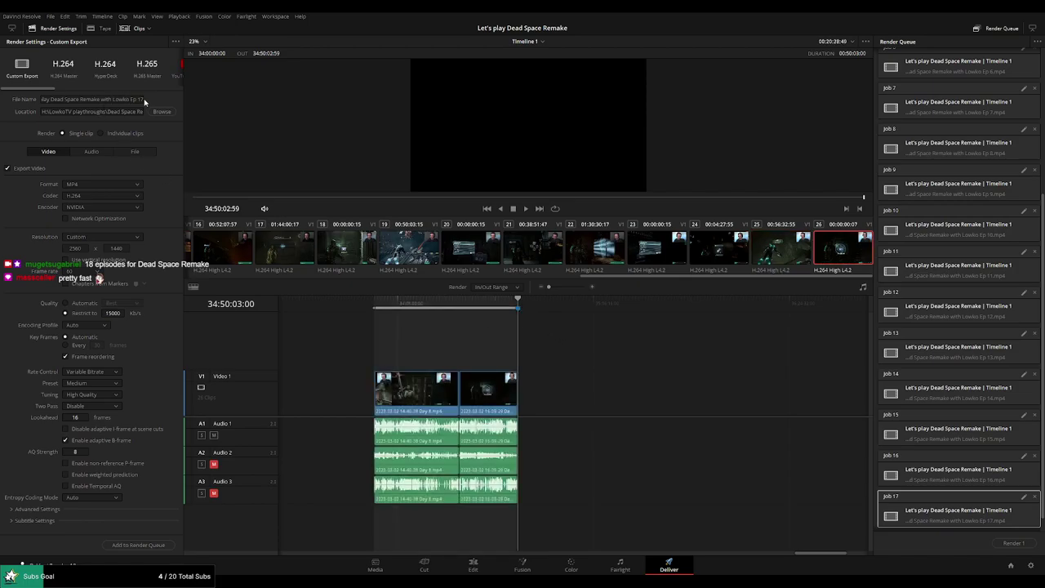
{"action": "left_click", "coordinate": [143, 99]}
{"action": "key", "text": "BackSpace"}
{"action": "type", "text": "8"}
{"action": "left_click", "coordinate": [151, 545]}
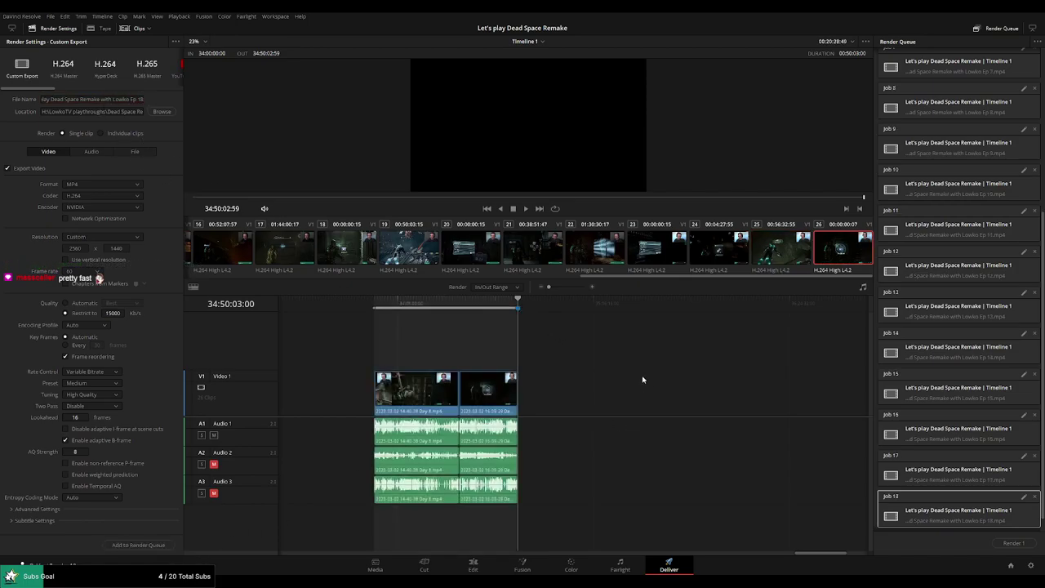